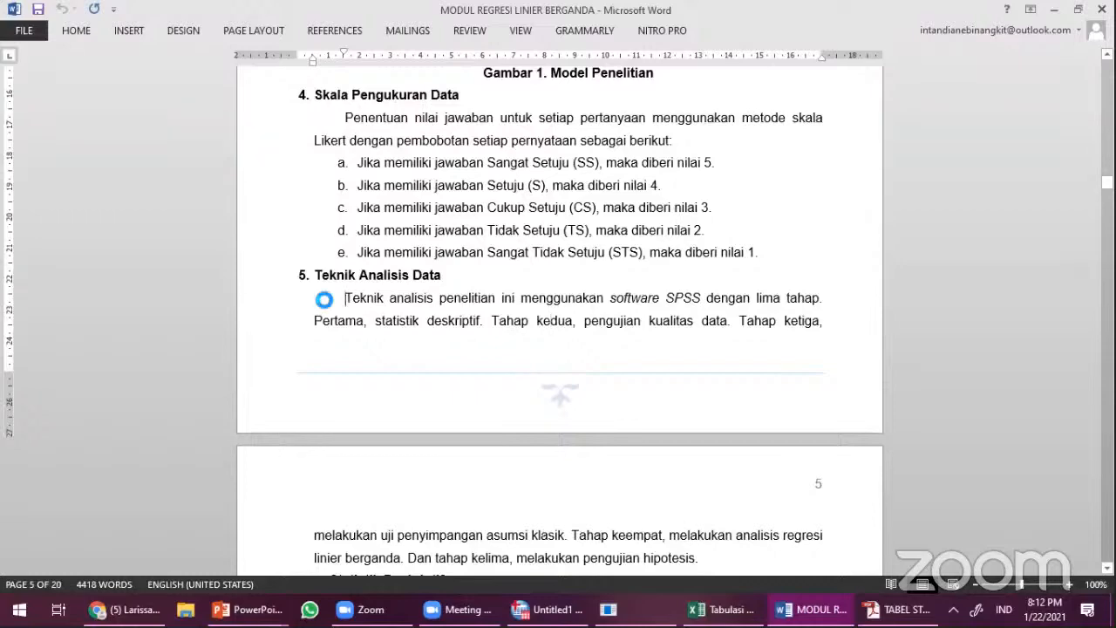
# Step: Read through the five analysis stages described in the Teknik Analisis Data section, from statistik deskriptif to pengujian hipotesis
pyautogui.scroll(-2, 324, 301)
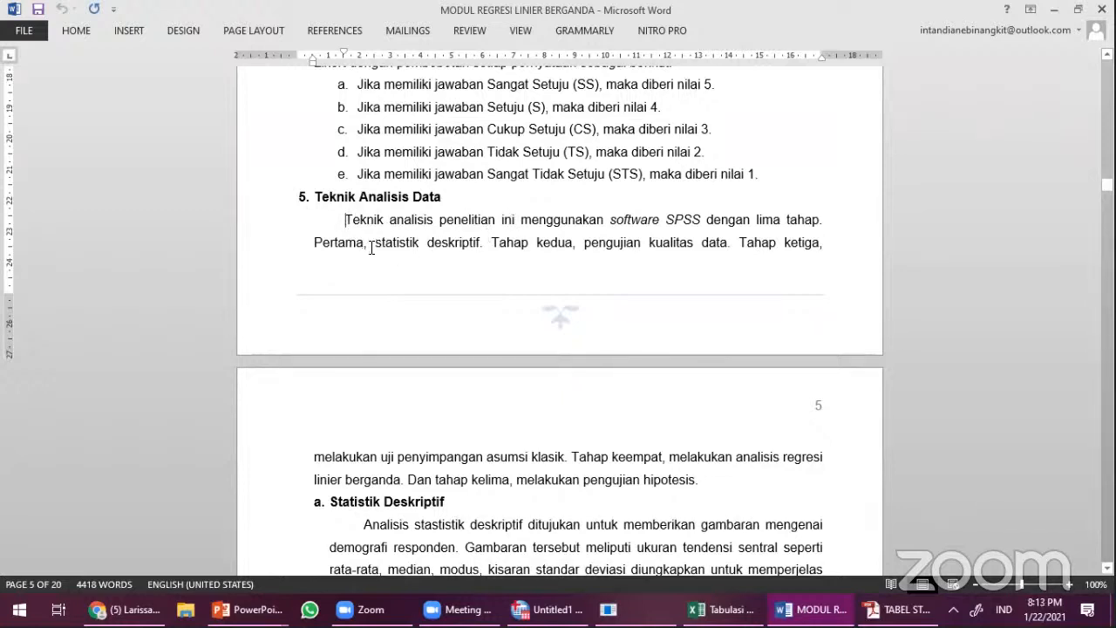
pyautogui.moveTo(364, 243); pyautogui.dragTo(478, 243)
pyautogui.click(463, 244)
pyautogui.moveTo(649, 246); pyautogui.dragTo(717, 249)
pyautogui.click(716, 248)
pyautogui.moveTo(731, 245); pyautogui.dragTo(738, 248)
pyautogui.click(734, 248)
pyautogui.moveTo(741, 244); pyautogui.dragTo(734, 249)
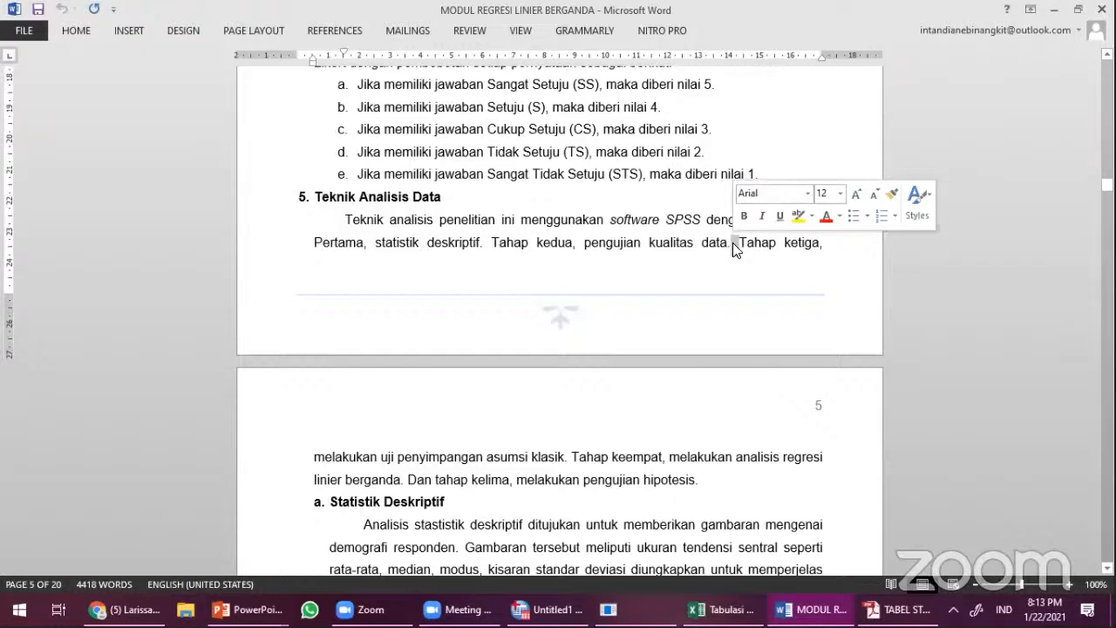
pyautogui.click(766, 250)
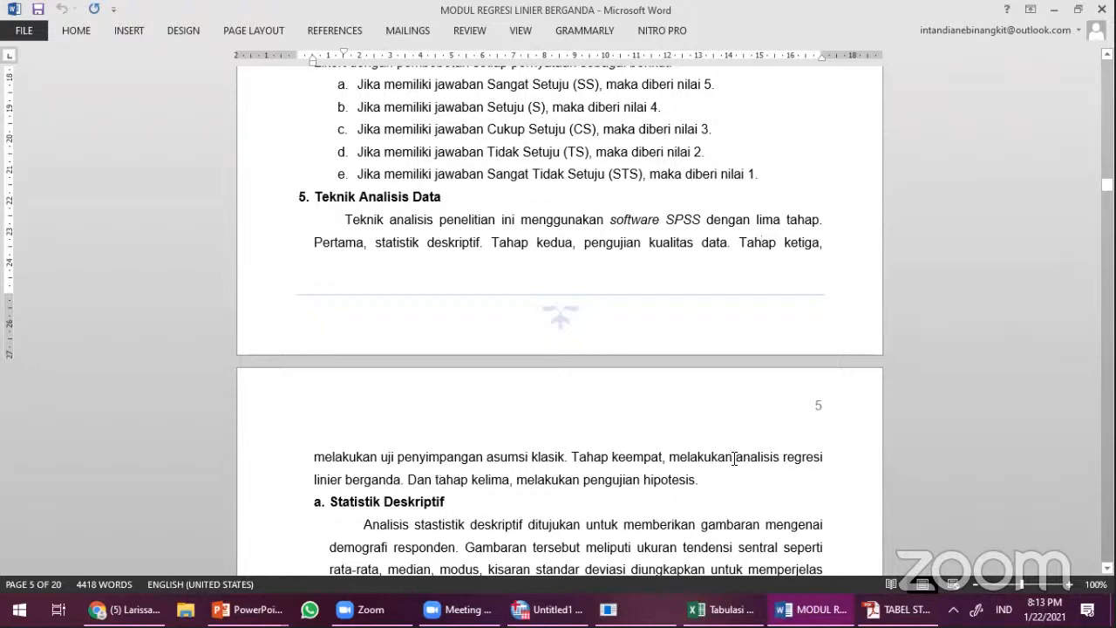
pyautogui.scroll(-1, 744, 451)
pyautogui.moveTo(698, 402); pyautogui.dragTo(643, 402)
pyautogui.click(626, 403)
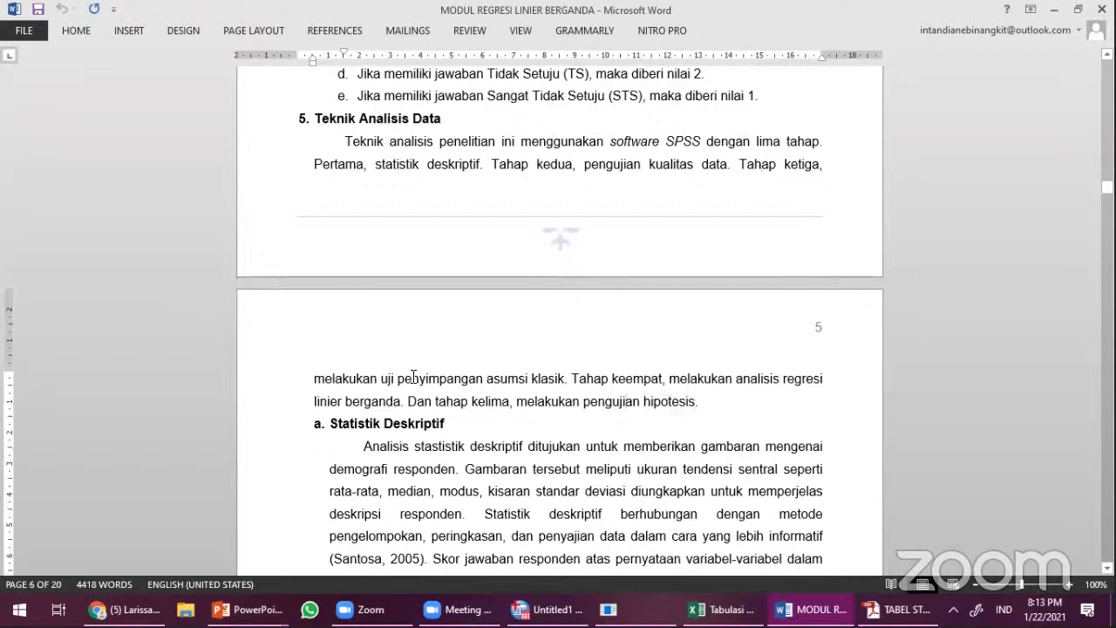
# Step: Read the Statistik Deskriptif section, covering its purpose, its measures of central tendency and the methods it relates to
pyautogui.scroll(-2, 454, 366)
pyautogui.click(279, 277)
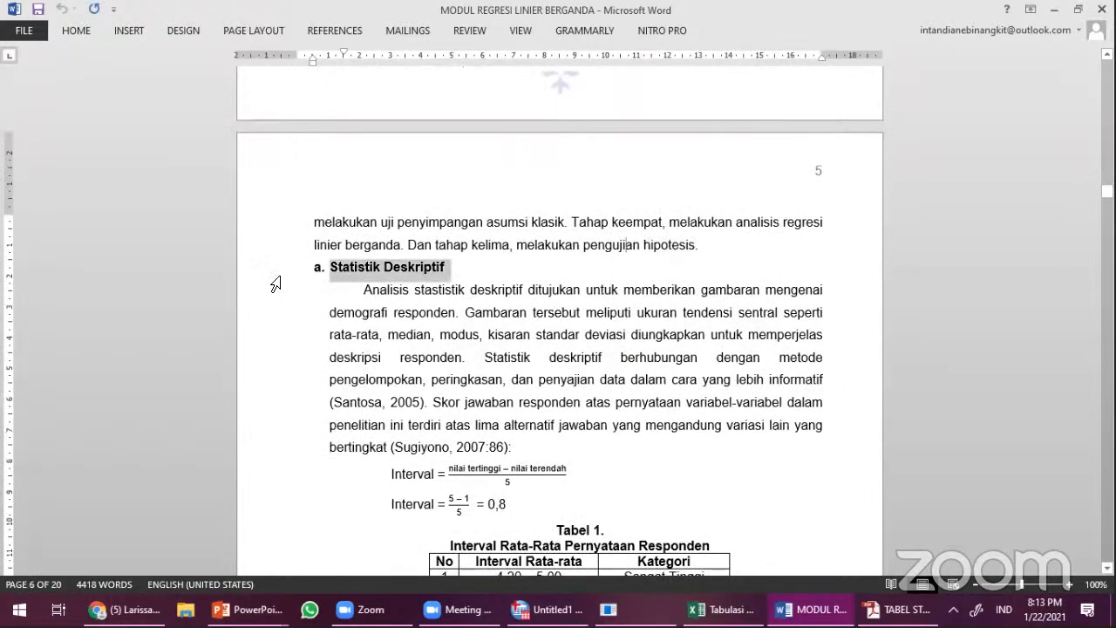
pyautogui.scroll(-2, 401, 347)
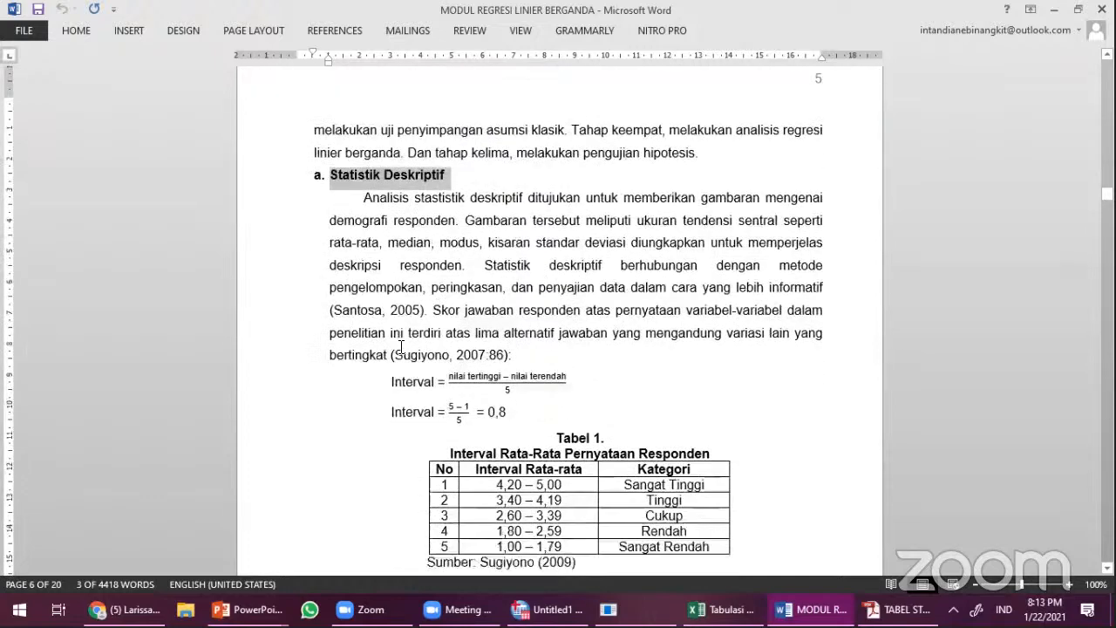
pyautogui.moveTo(364, 172); pyautogui.dragTo(506, 172)
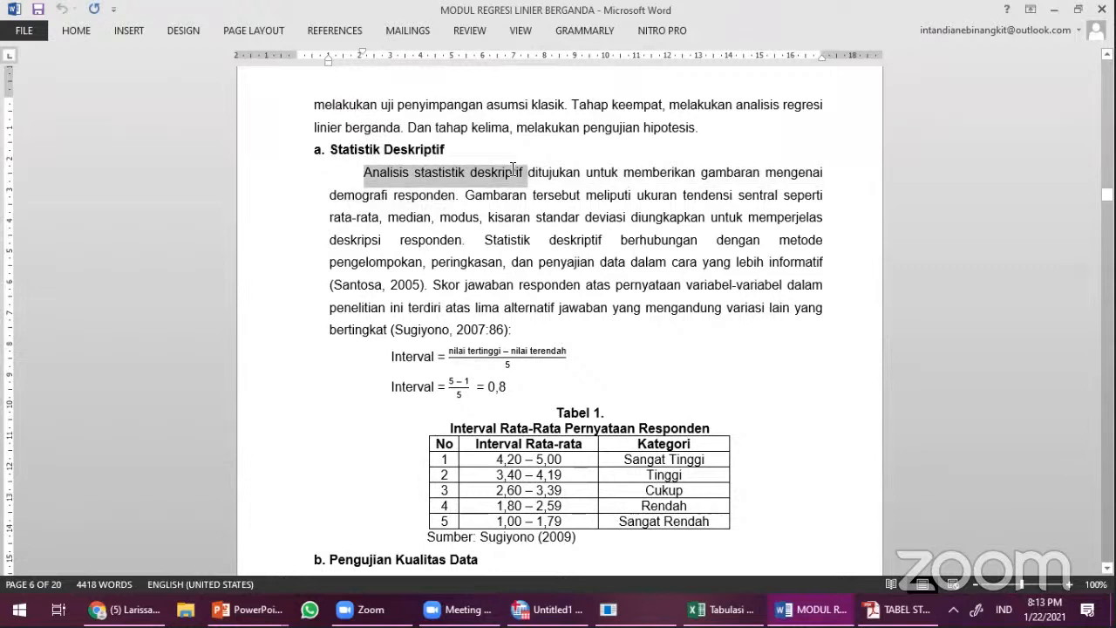
pyautogui.moveTo(457, 195); pyautogui.dragTo(394, 168)
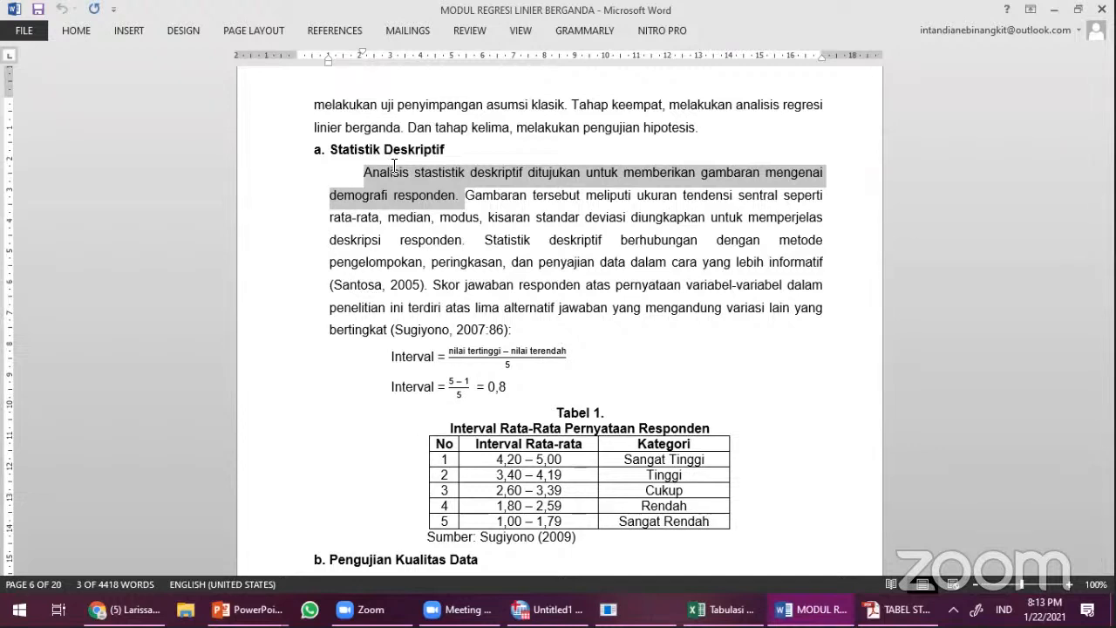
pyautogui.click(593, 273)
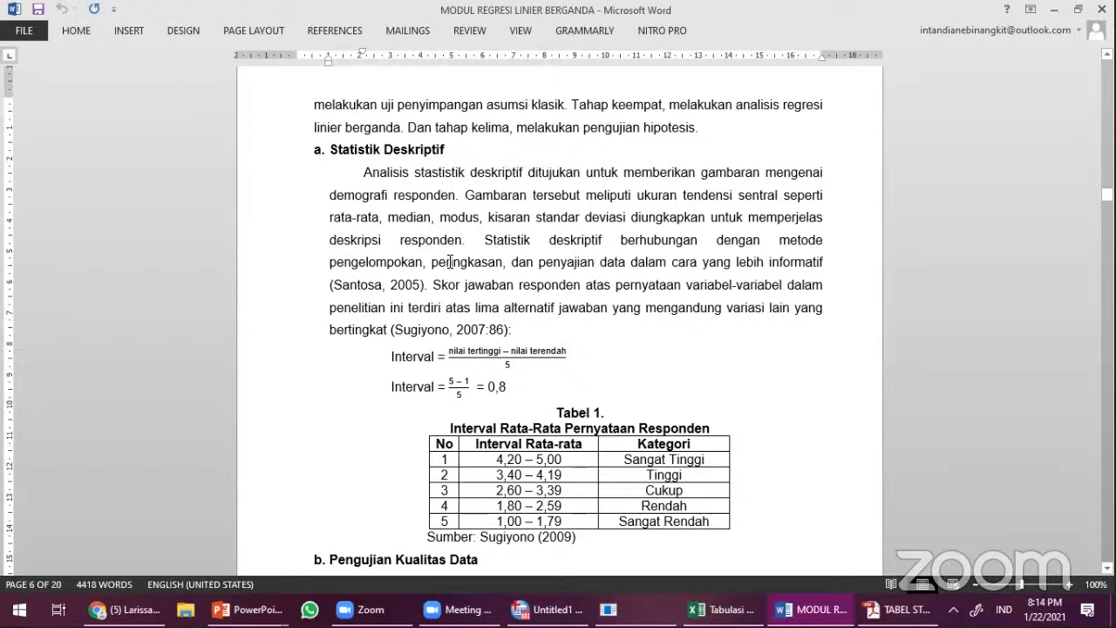
pyautogui.moveTo(385, 218); pyautogui.dragTo(334, 218)
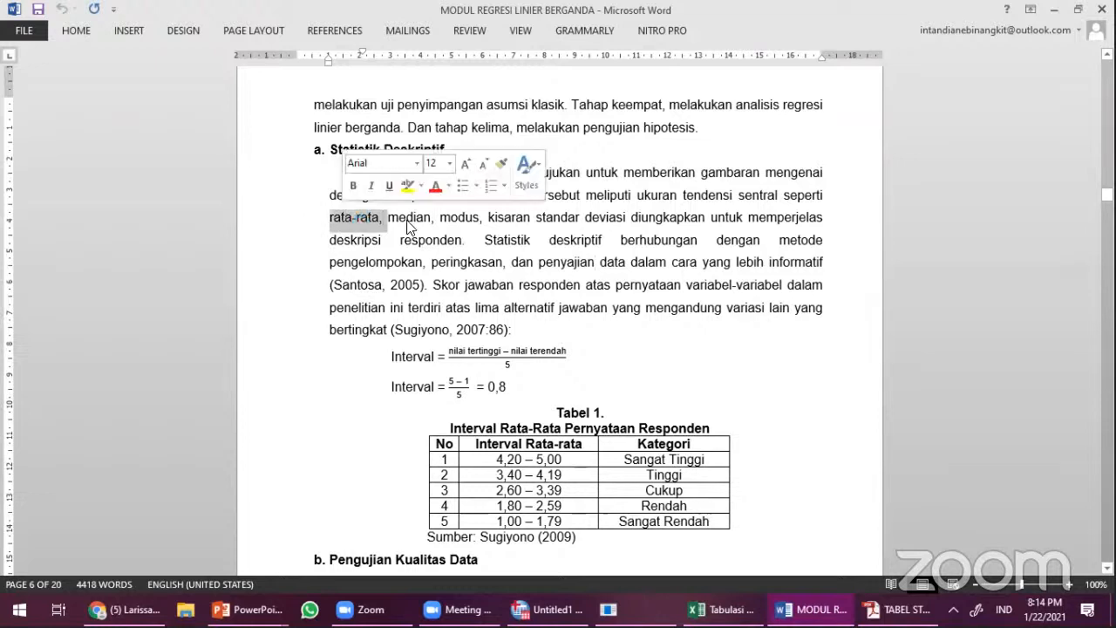
pyautogui.click(406, 221)
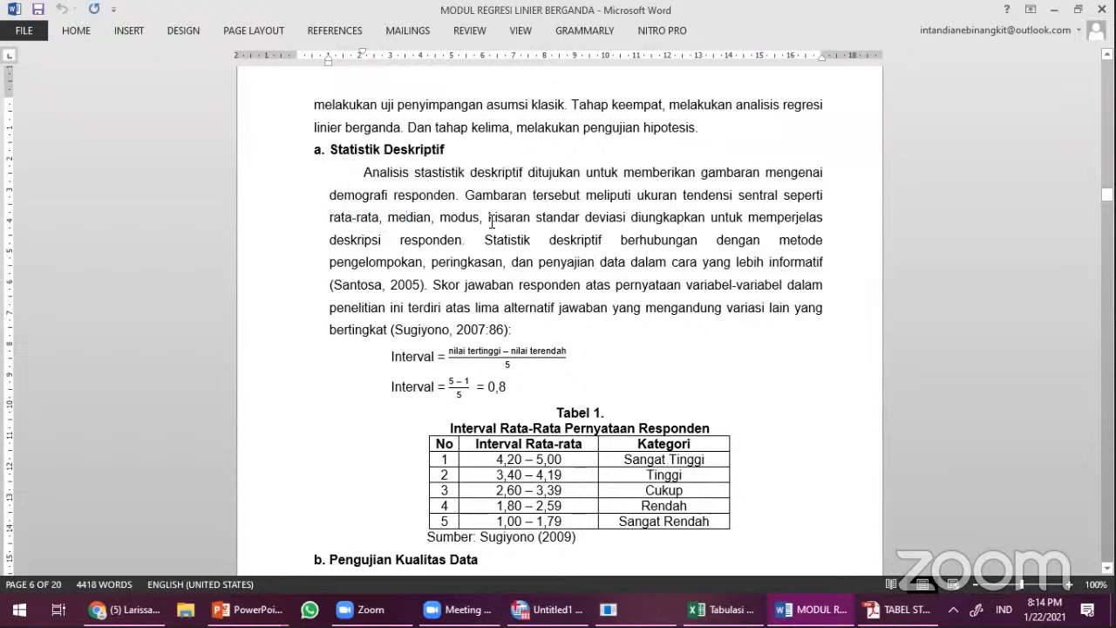
pyautogui.moveTo(627, 218); pyautogui.dragTo(540, 222)
pyautogui.click(620, 232)
pyautogui.moveTo(484, 240); pyautogui.dragTo(570, 324)
pyautogui.click(524, 316)
# Step: Examine the interval formulas and the Kategori entries and source line of Tabel 1
pyautogui.scroll(-2, 524, 317)
pyautogui.moveTo(434, 206); pyautogui.dragTo(366, 284)
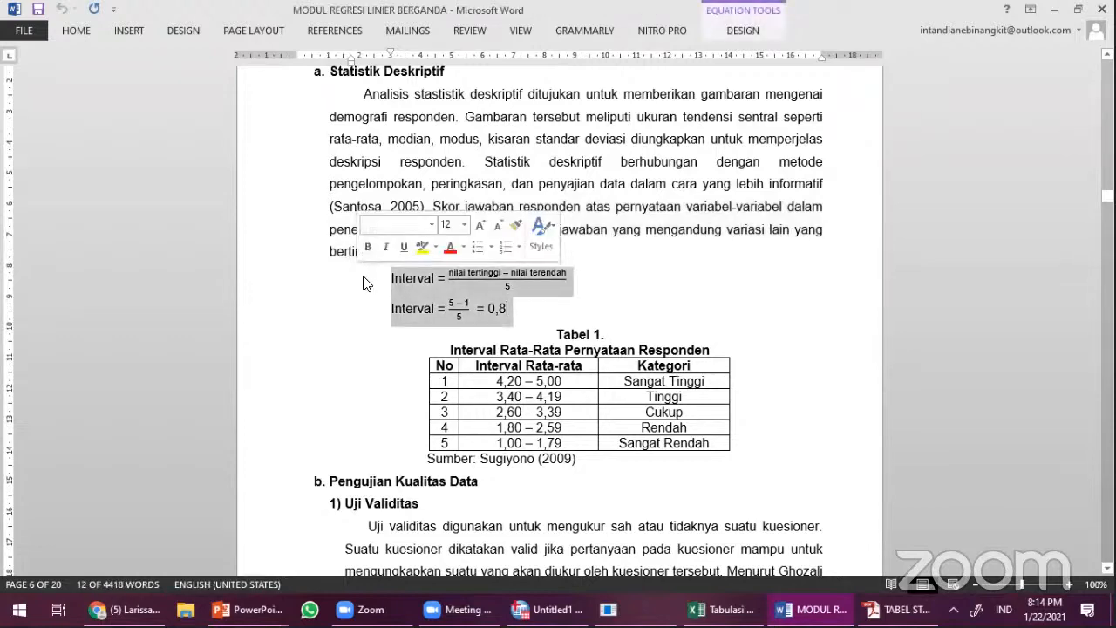
pyautogui.scroll(-1, 366, 284)
pyautogui.click(684, 342)
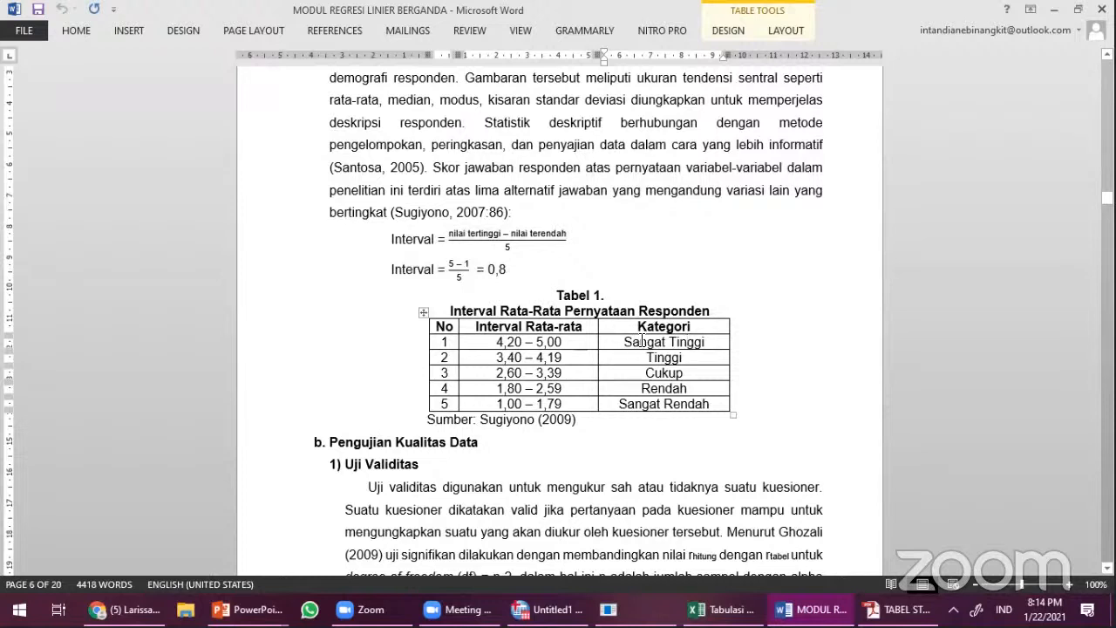
pyautogui.moveTo(624, 342); pyautogui.dragTo(673, 343)
pyautogui.click(698, 341)
pyautogui.click(656, 374)
pyautogui.moveTo(641, 410); pyautogui.dragTo(485, 424)
pyautogui.click(584, 412)
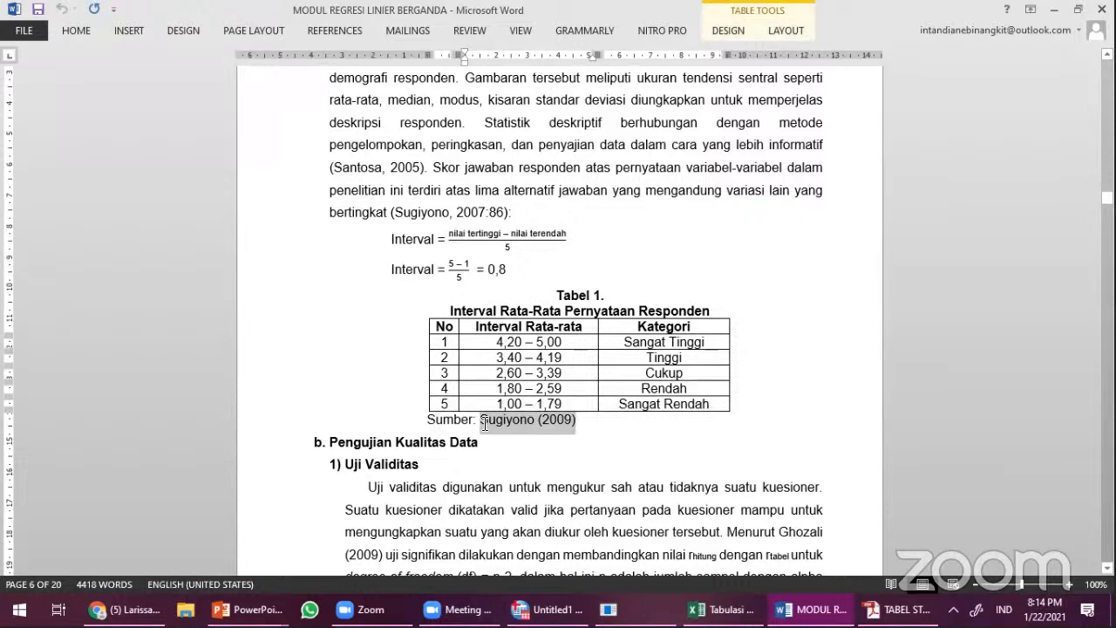
# Step: Compare the Interval Rata-rata column of Tabel 1 with the two interval formulas above the table
pyautogui.moveTo(573, 341); pyautogui.dragTo(585, 408)
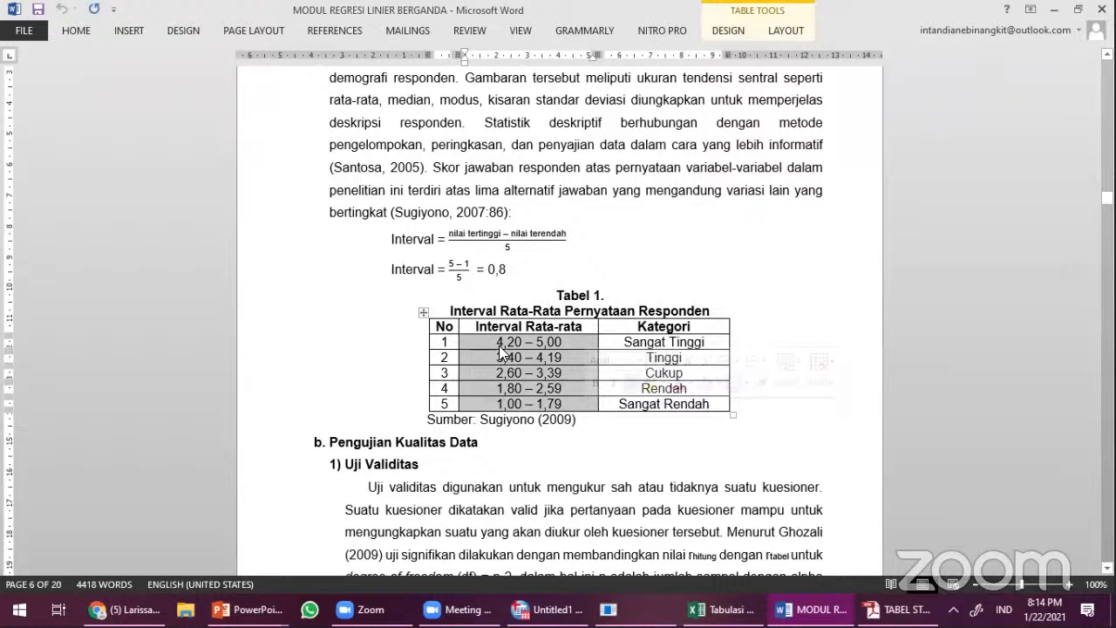
pyautogui.click(498, 344)
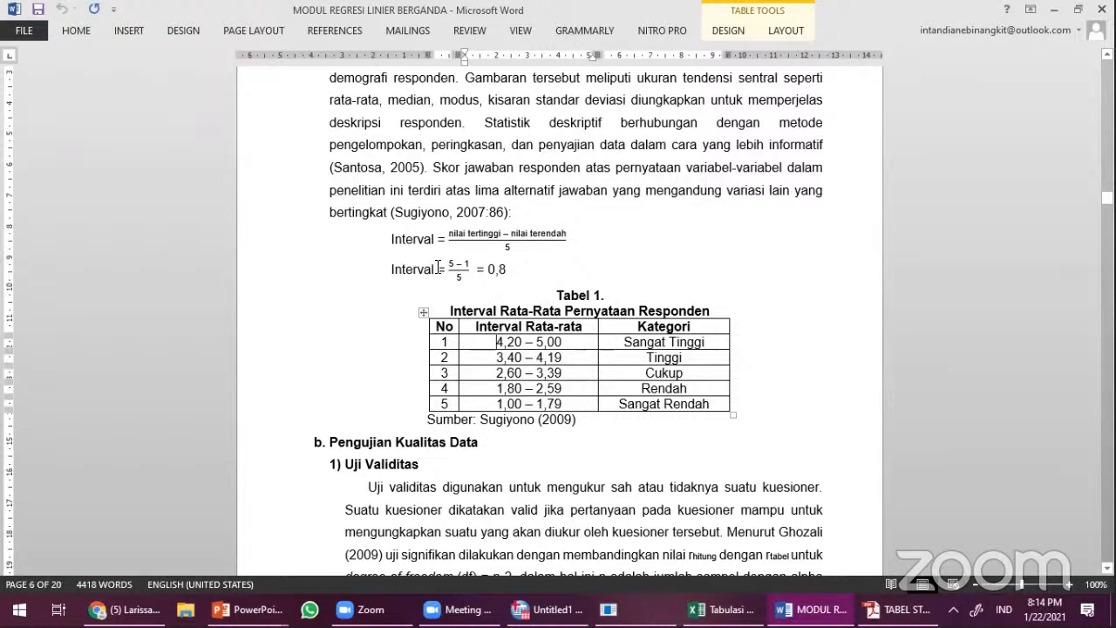
pyautogui.click(642, 344)
pyautogui.click(473, 242)
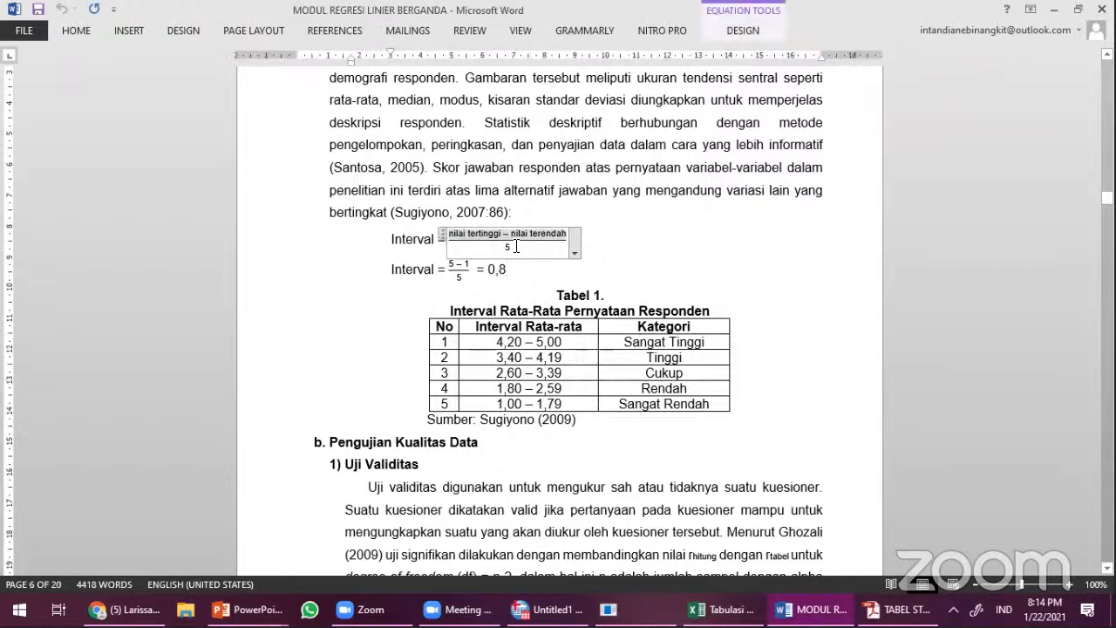
pyautogui.moveTo(516, 248); pyautogui.dragTo(497, 235)
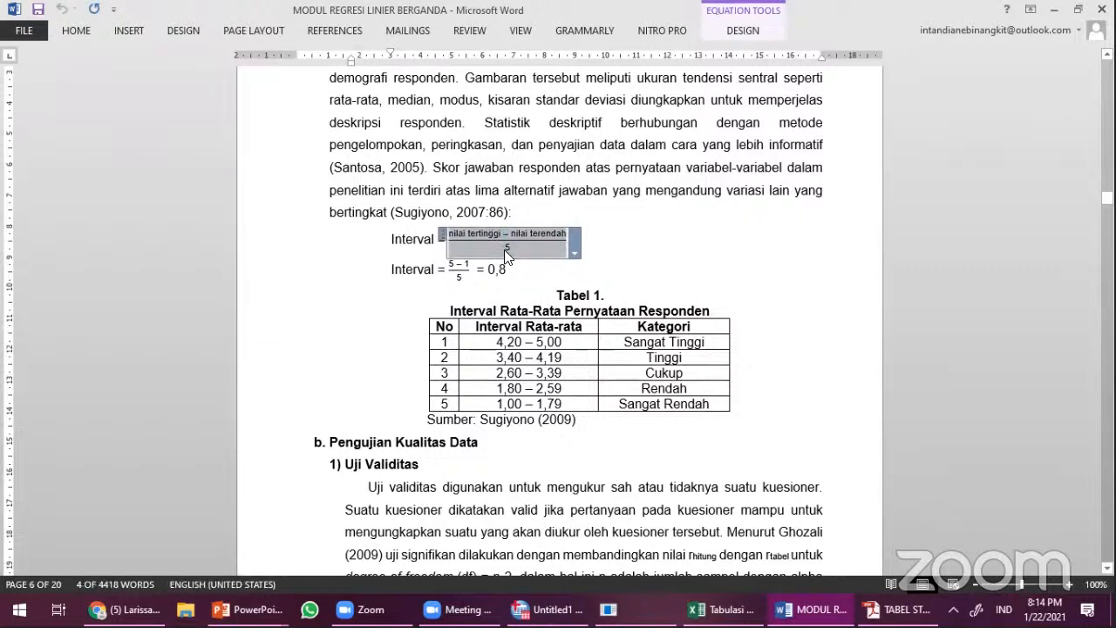
pyautogui.click(504, 249)
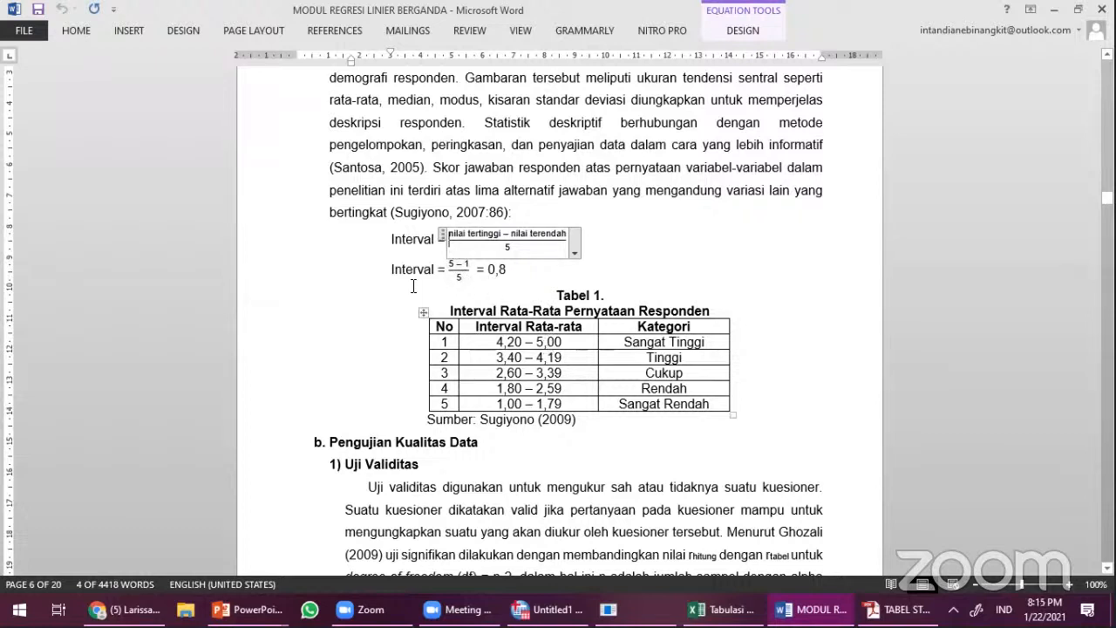
pyautogui.moveTo(403, 281); pyautogui.dragTo(495, 282)
pyautogui.click(495, 283)
# Step: Check the first and last interval ranges in Tabel 1 against the interval calculation
pyautogui.moveTo(496, 342); pyautogui.dragTo(562, 342)
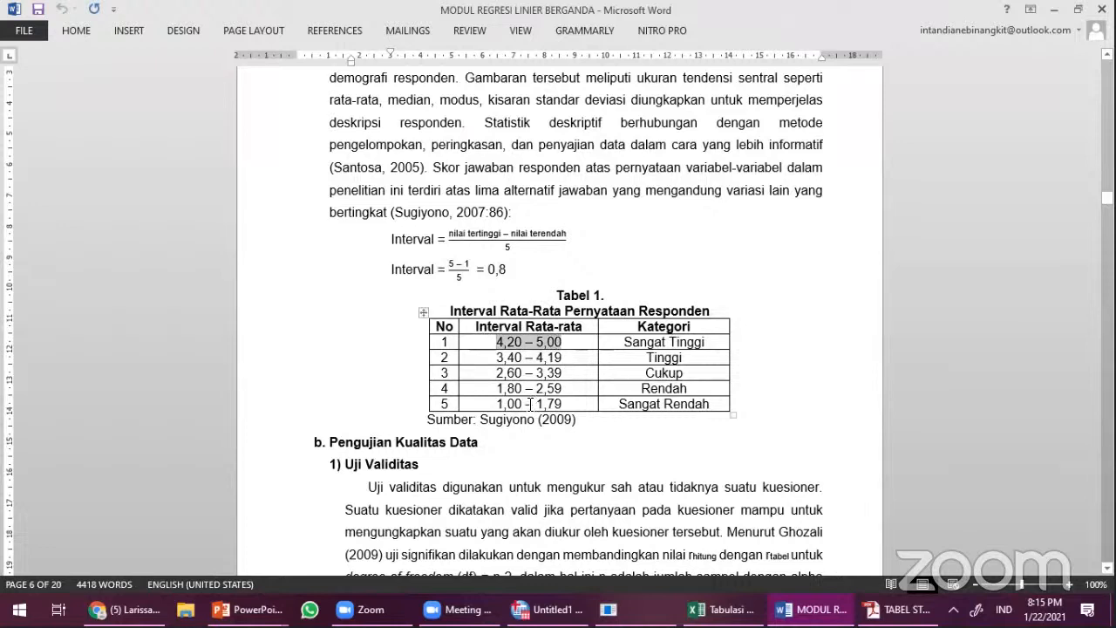
pyautogui.moveTo(503, 405); pyautogui.dragTo(577, 409)
pyautogui.click(504, 406)
pyautogui.click(577, 409)
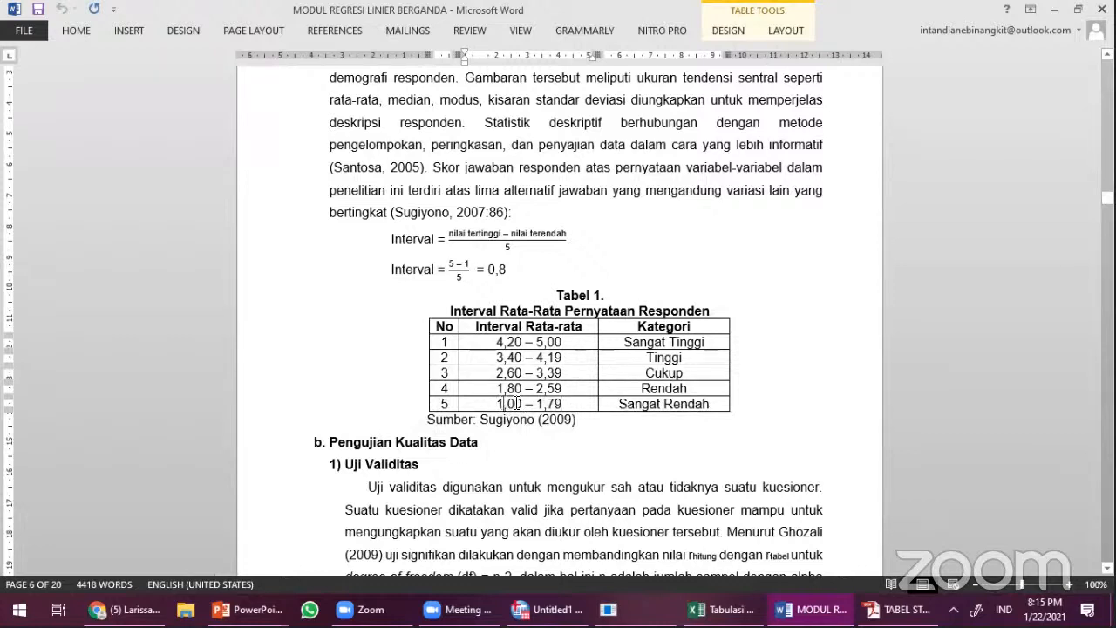
pyautogui.moveTo(504, 404); pyautogui.dragTo(562, 405)
pyautogui.moveTo(392, 234); pyautogui.dragTo(516, 280)
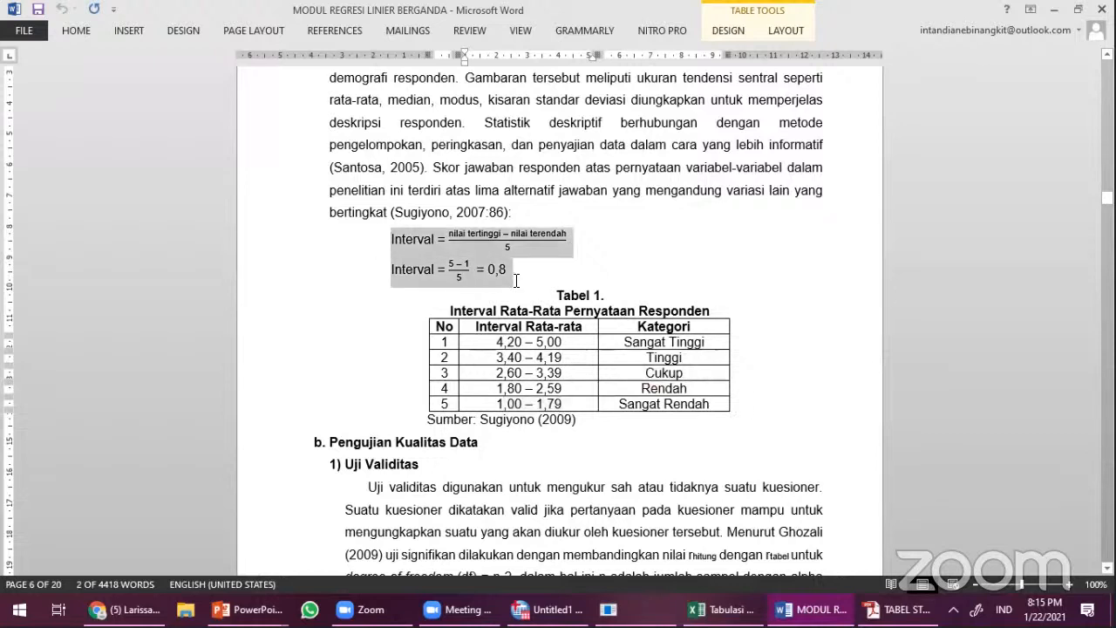
pyautogui.click(517, 280)
pyautogui.click(507, 243)
pyautogui.click(506, 243)
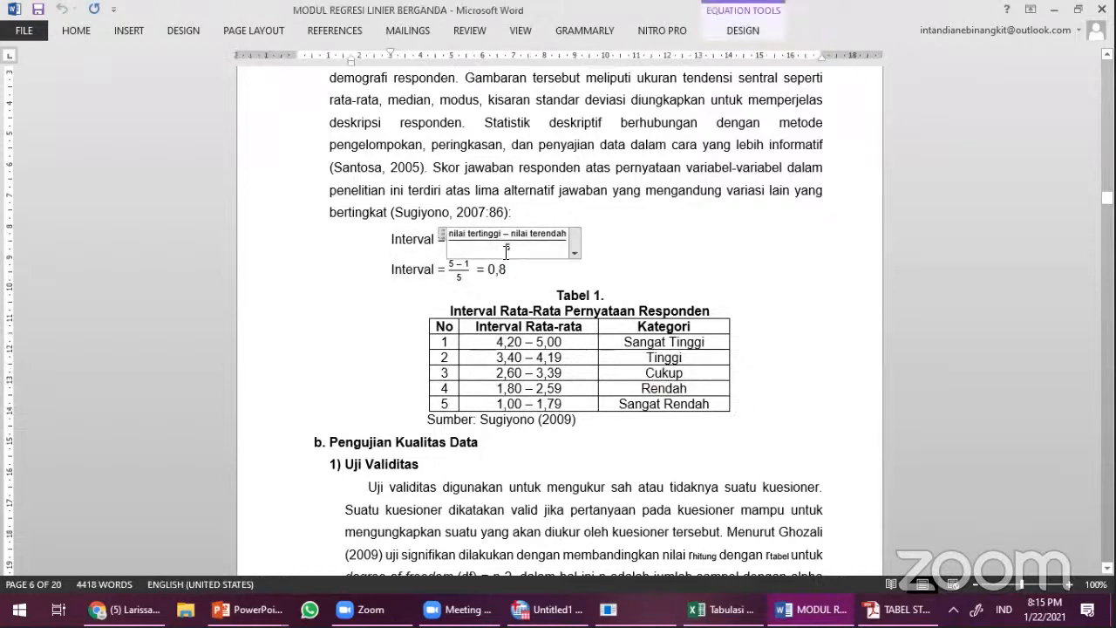
# Step: Match the Sangat Rendah and Sangat Tinggi categories in Tabel 1 to their ranges and return to the Statistik Deskriptif heading
pyautogui.click(562, 351)
pyautogui.moveTo(492, 409); pyautogui.dragTo(579, 410)
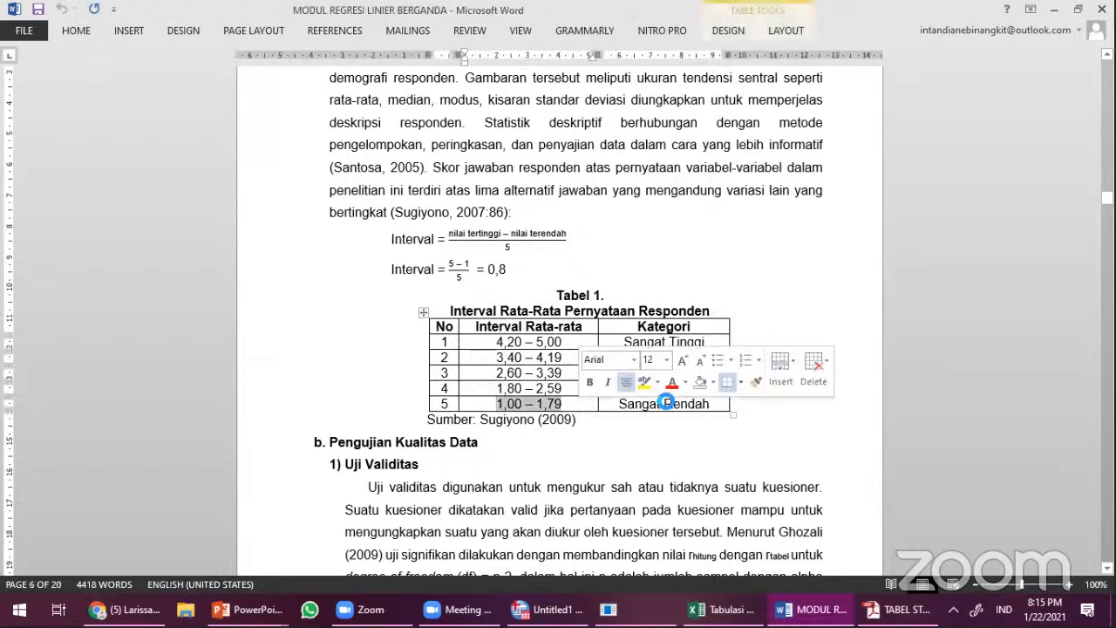
pyautogui.click(668, 404)
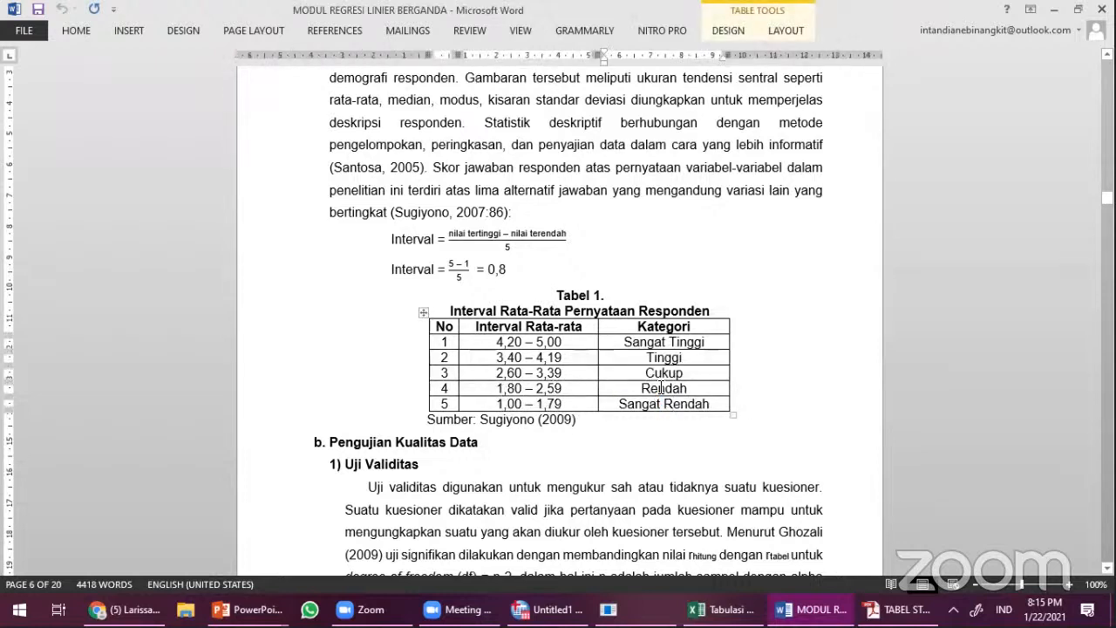
pyautogui.moveTo(513, 344); pyautogui.dragTo(619, 334)
pyautogui.scroll(-1, 620, 333)
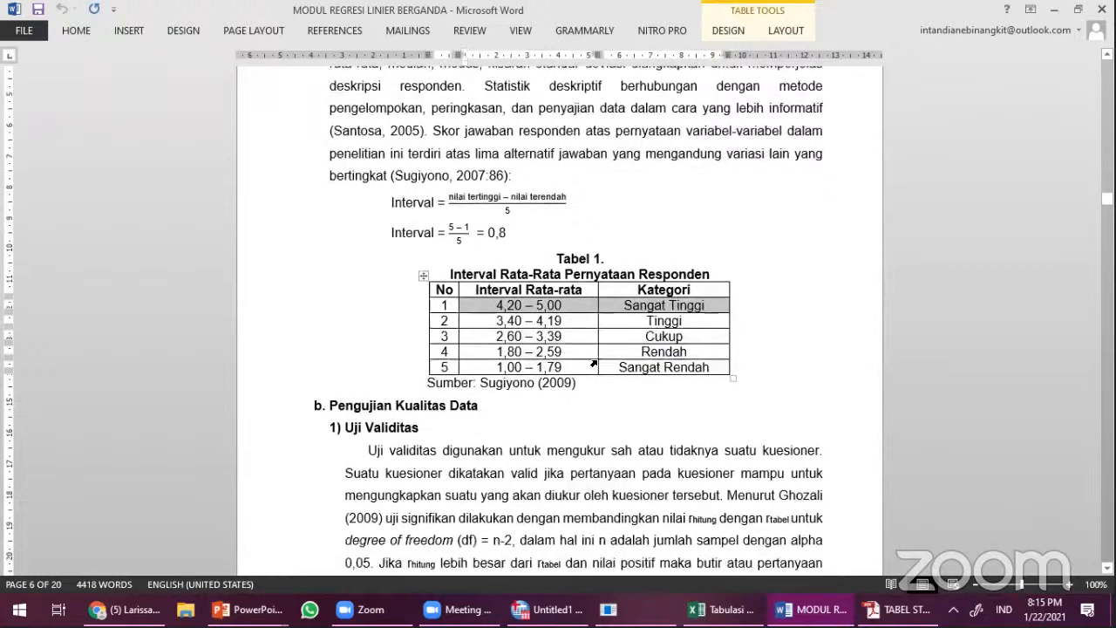
pyautogui.scroll(3, 389, 242)
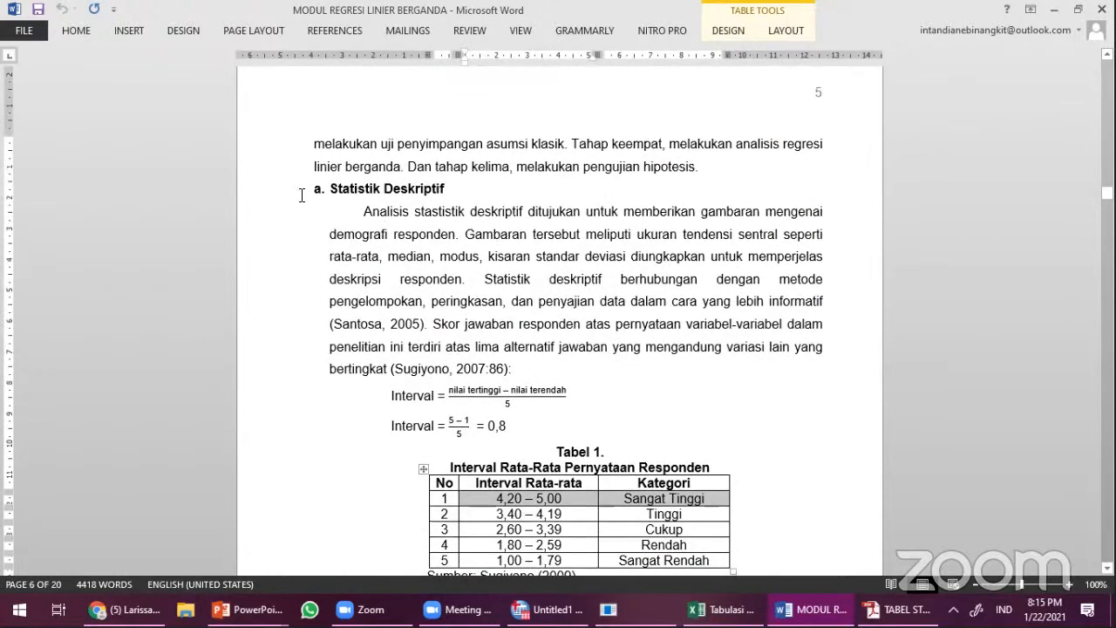
pyautogui.click(299, 196)
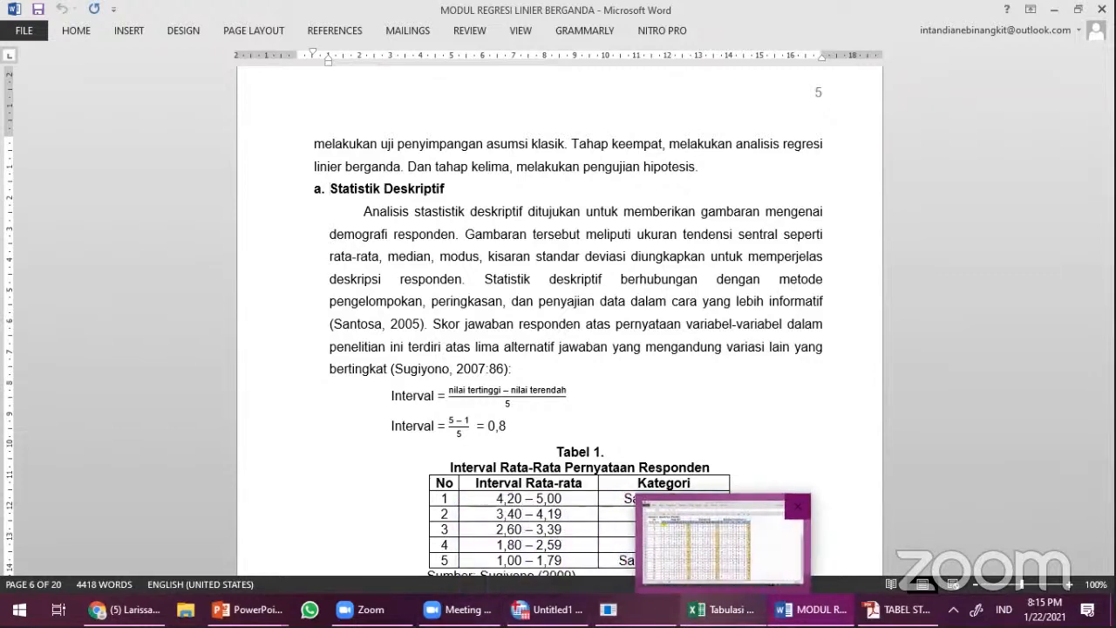
# Step: Glance at the Excel tabulation workbook, switch to the empty SPSS dataset and show its variable definition sheet
pyautogui.click(720, 609)
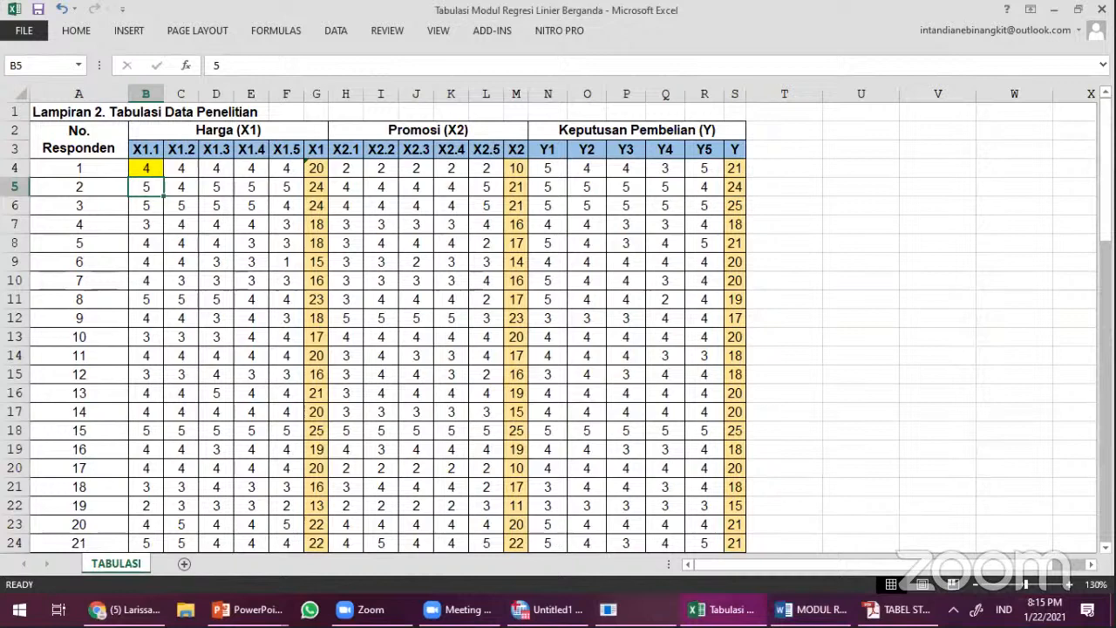
pyautogui.click(547, 610)
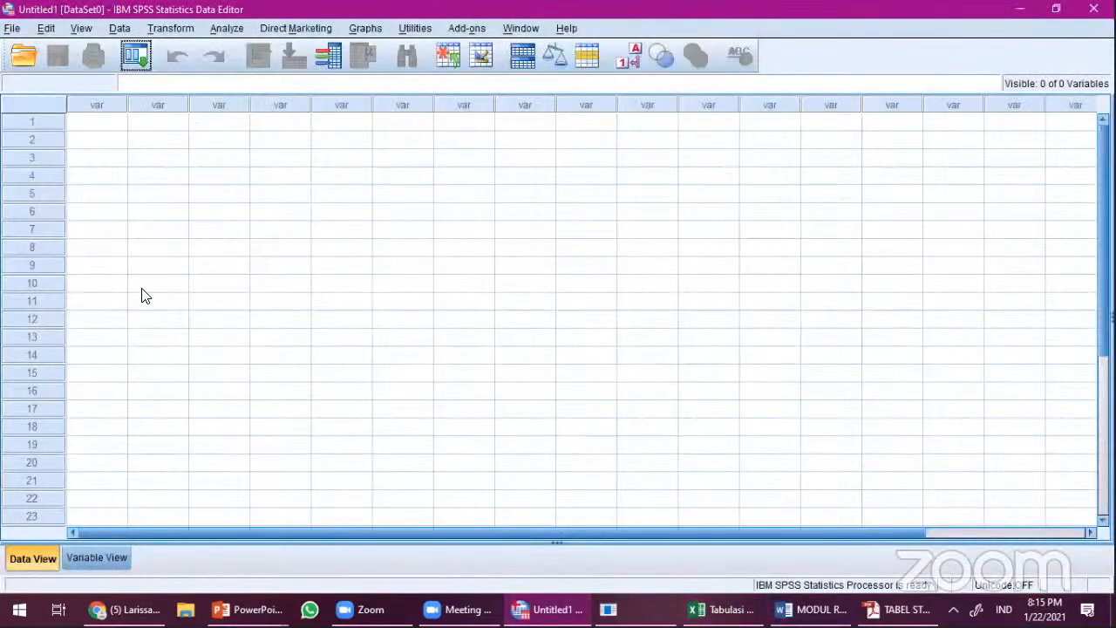
pyautogui.click(120, 147)
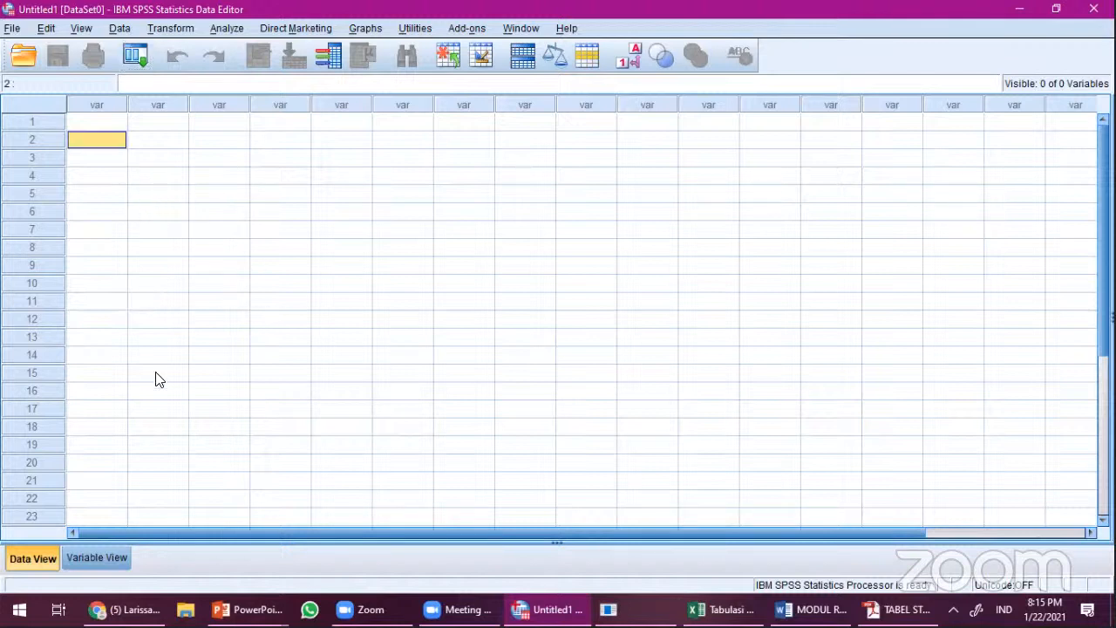
pyautogui.click(112, 559)
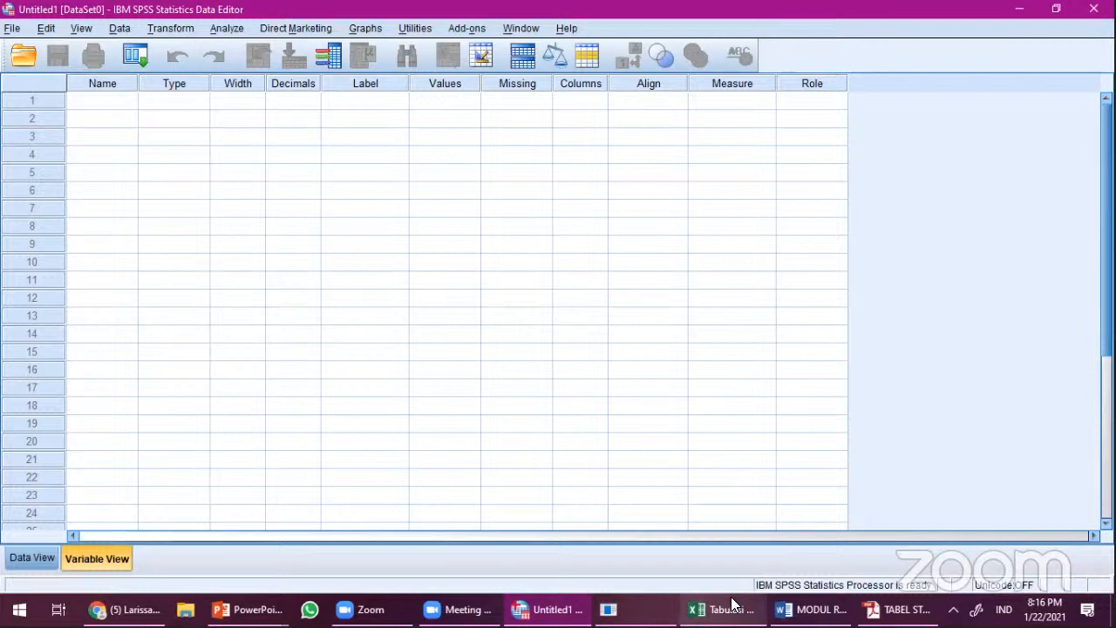
# Step: Switch back to the Excel tabulation workbook and examine the sheet title and the Harga (X1) heading
pyautogui.moveTo(733, 604)
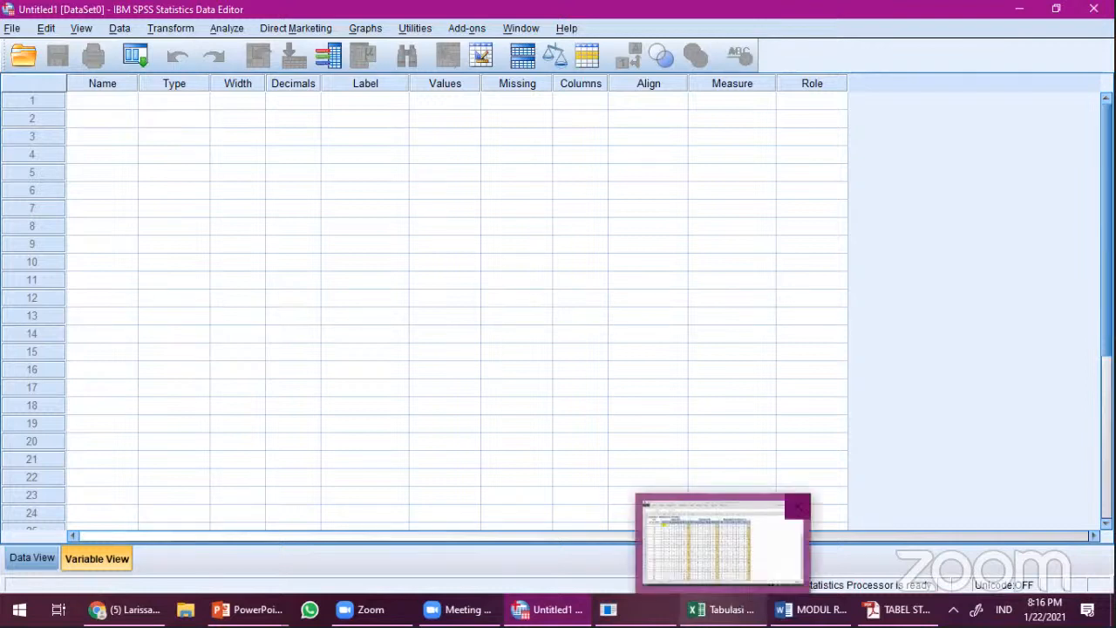
pyautogui.click(736, 543)
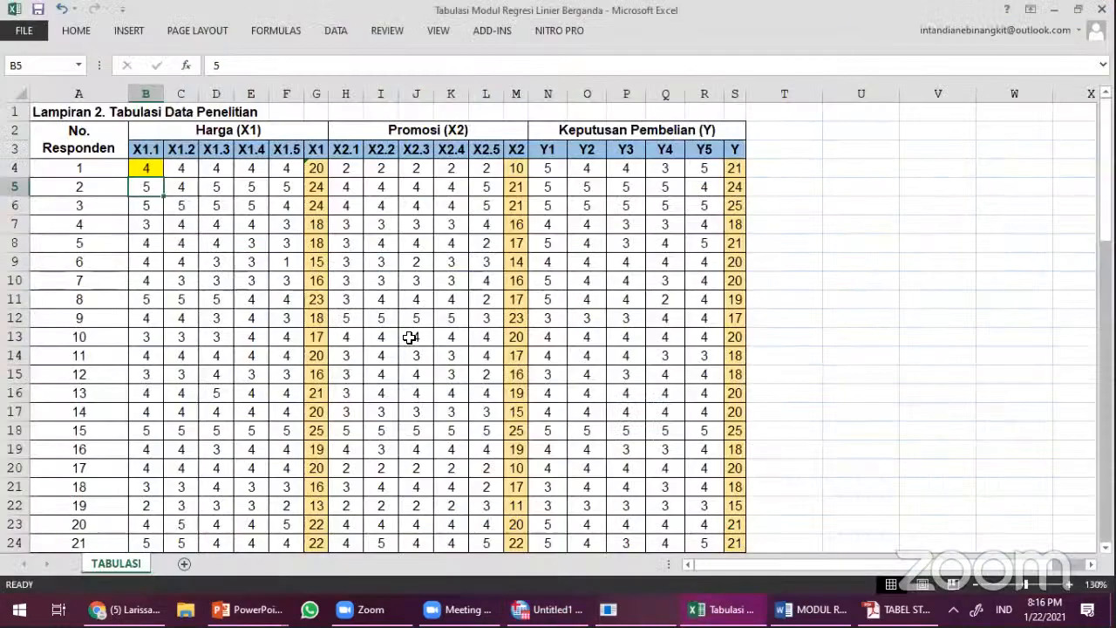
pyautogui.click(92, 111)
pyautogui.click(176, 123)
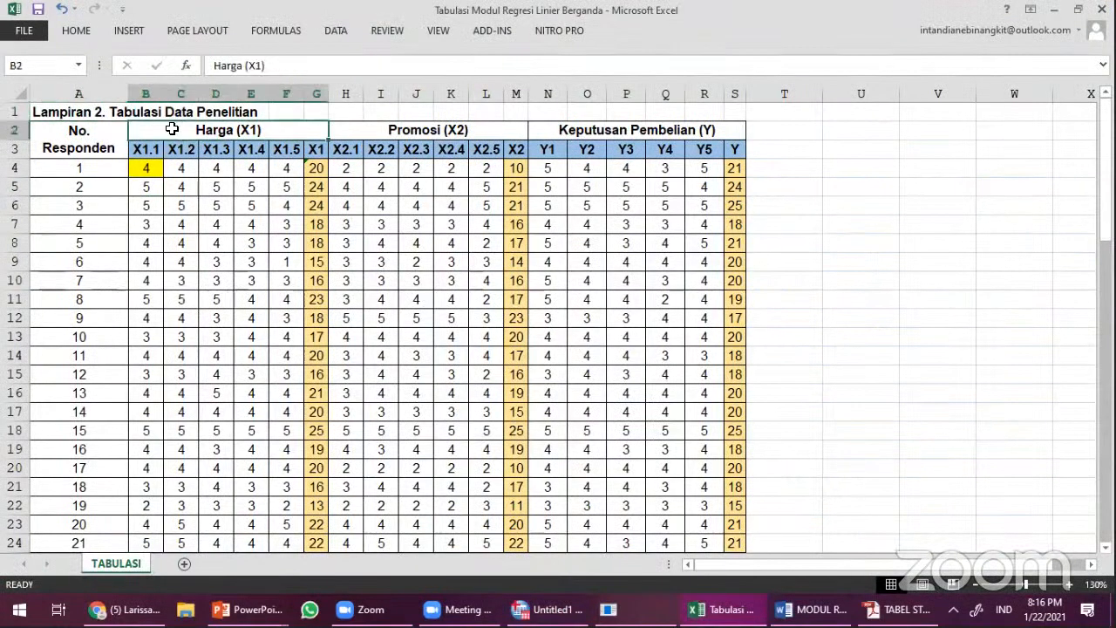
# Step: Examine the Promosi (X2) and Keputusan Pembelian (Y) headings and return to the Harga (X1) heading
pyautogui.click(403, 133)
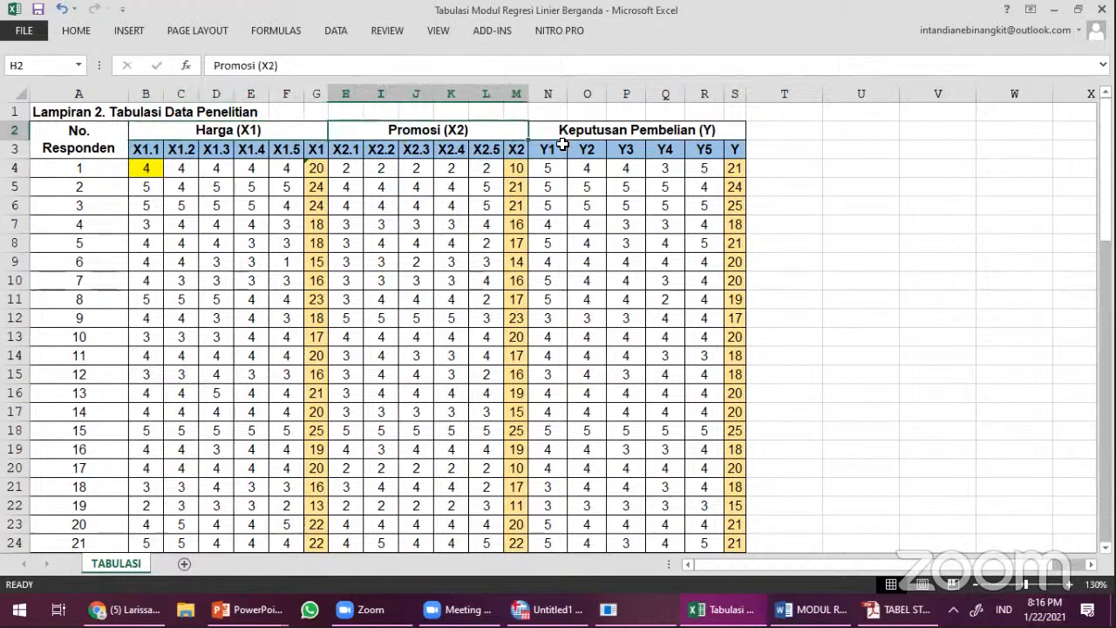
pyautogui.click(584, 138)
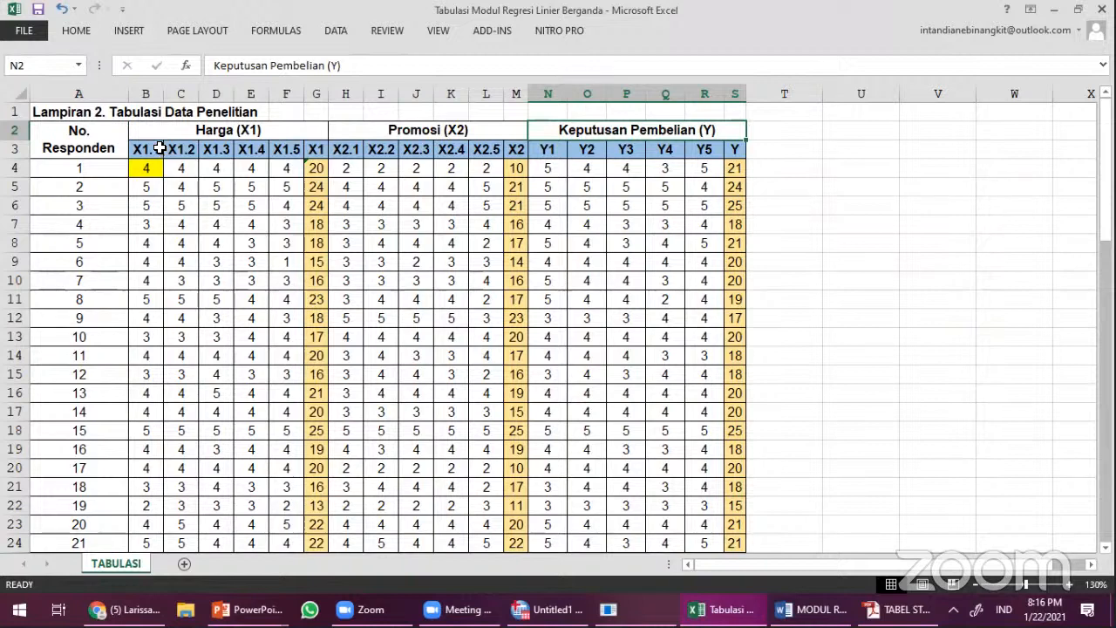
pyautogui.click(155, 147)
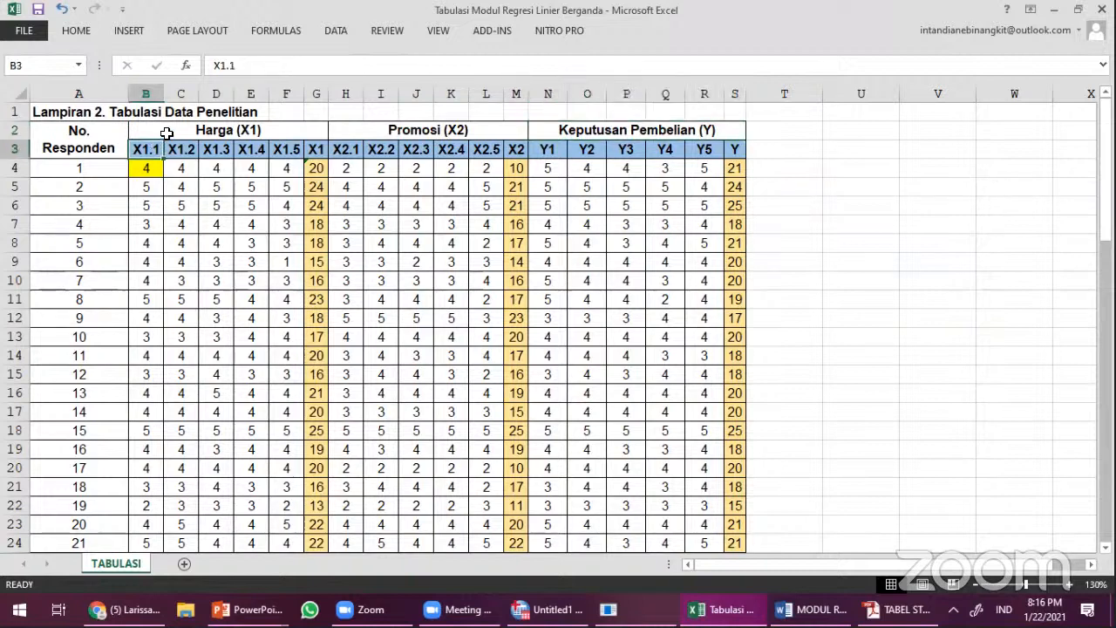
pyautogui.click(166, 132)
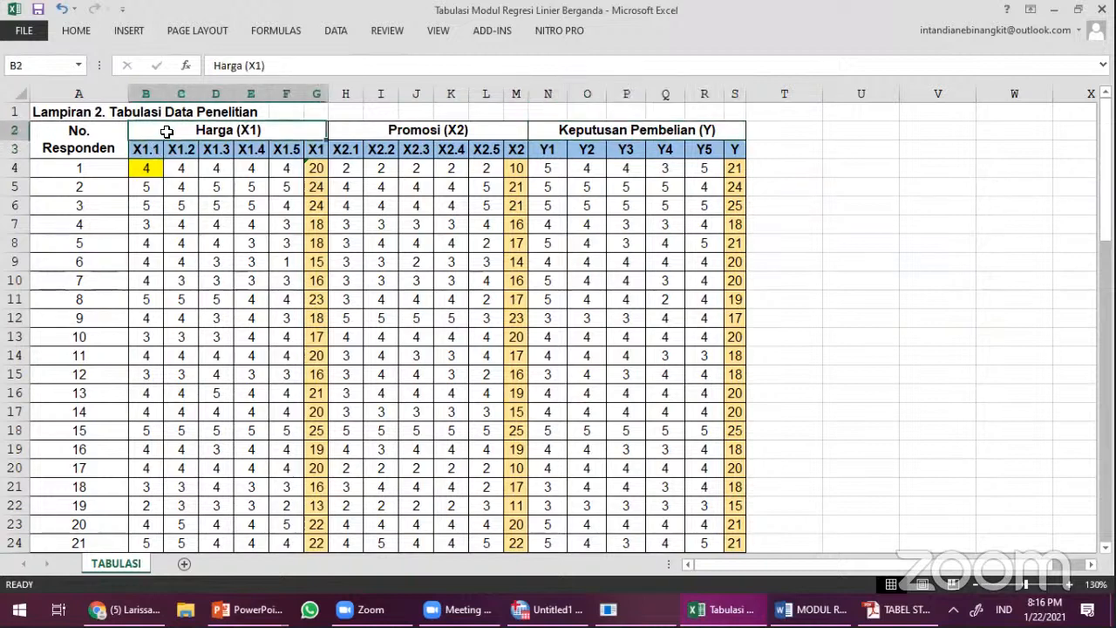
pyautogui.click(249, 67)
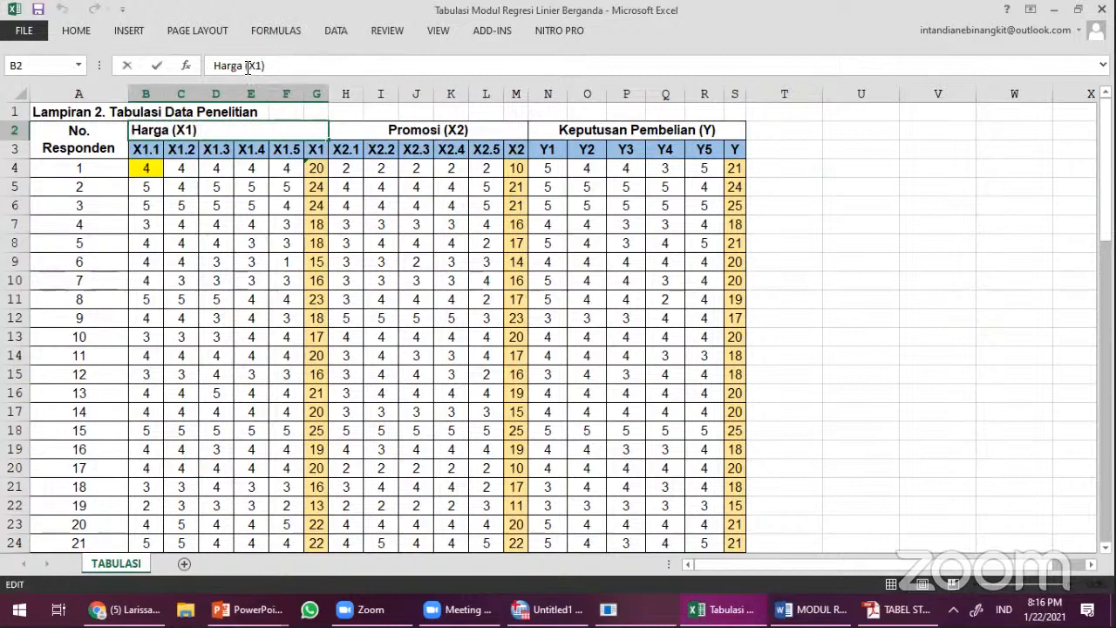
# Step: Go through the Harga item headings X1.1 to X1.5 and compare them with the X1 total column
pyautogui.click(149, 150)
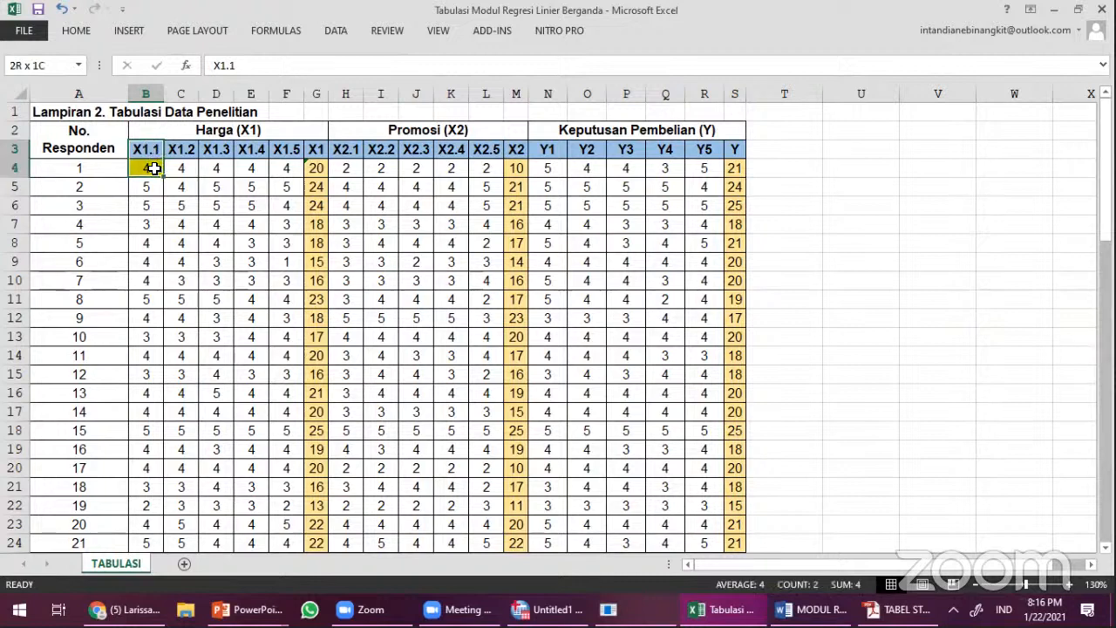
pyautogui.click(180, 151)
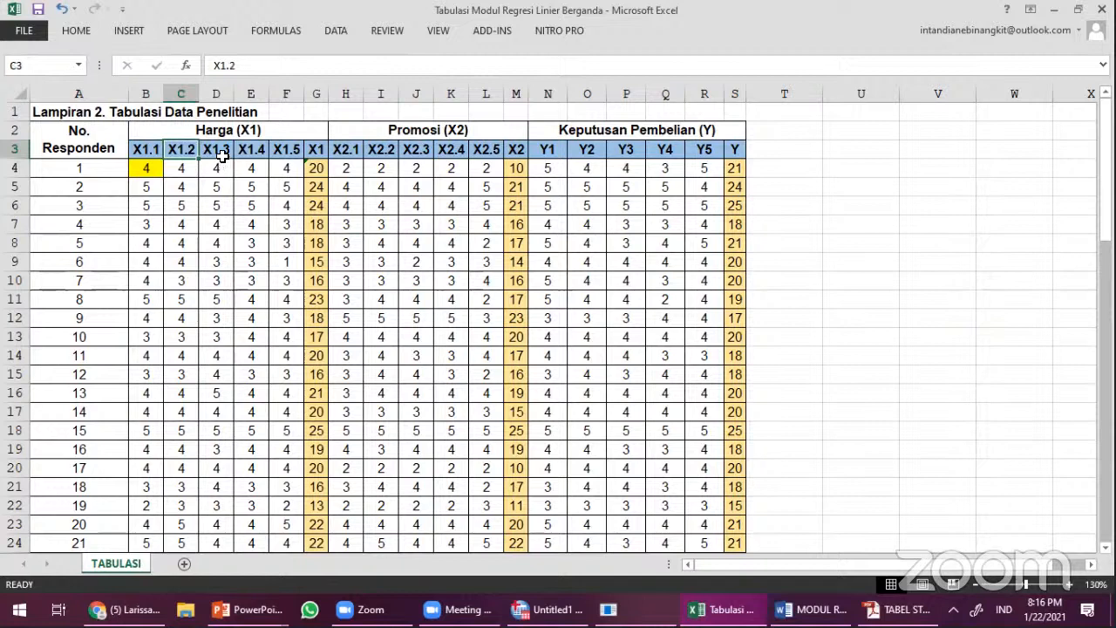
pyautogui.click(222, 154)
pyautogui.click(261, 153)
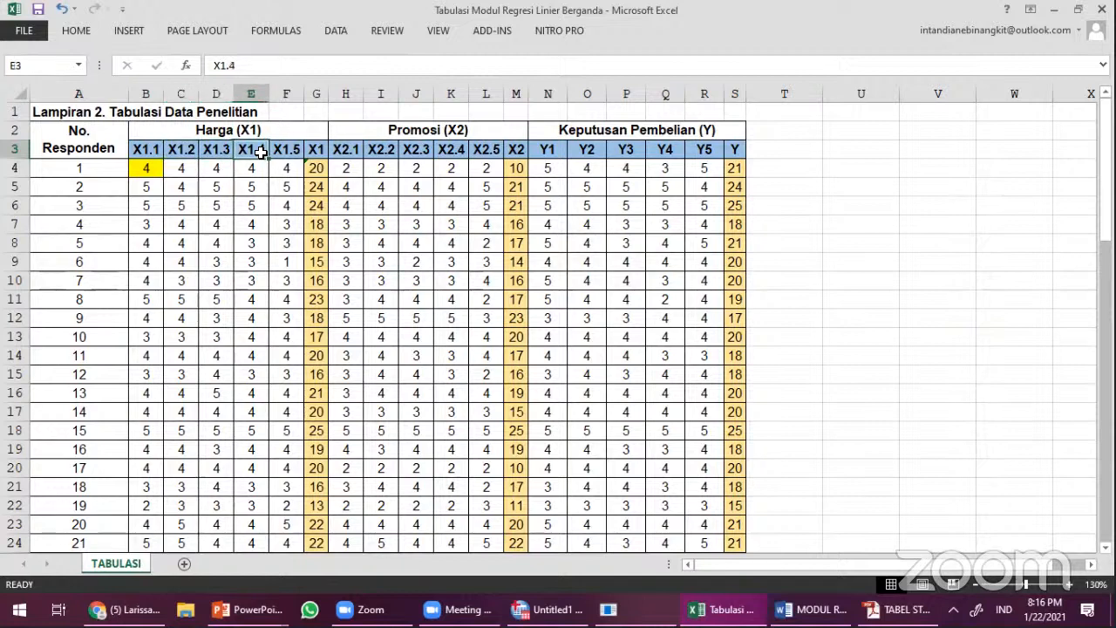
pyautogui.click(284, 151)
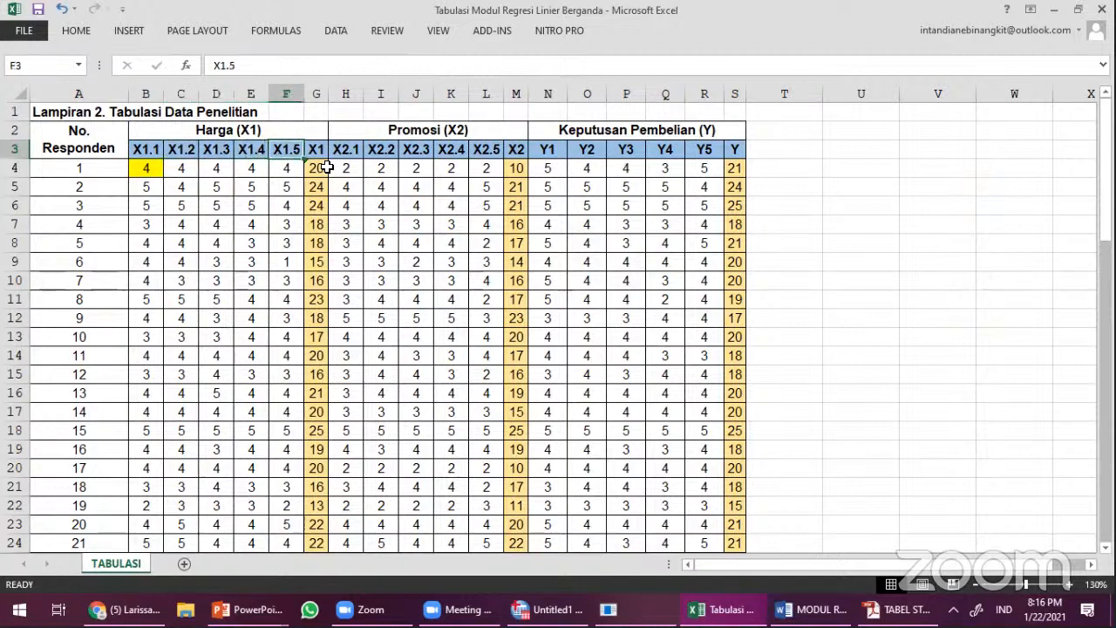
pyautogui.click(316, 151)
pyautogui.click(317, 94)
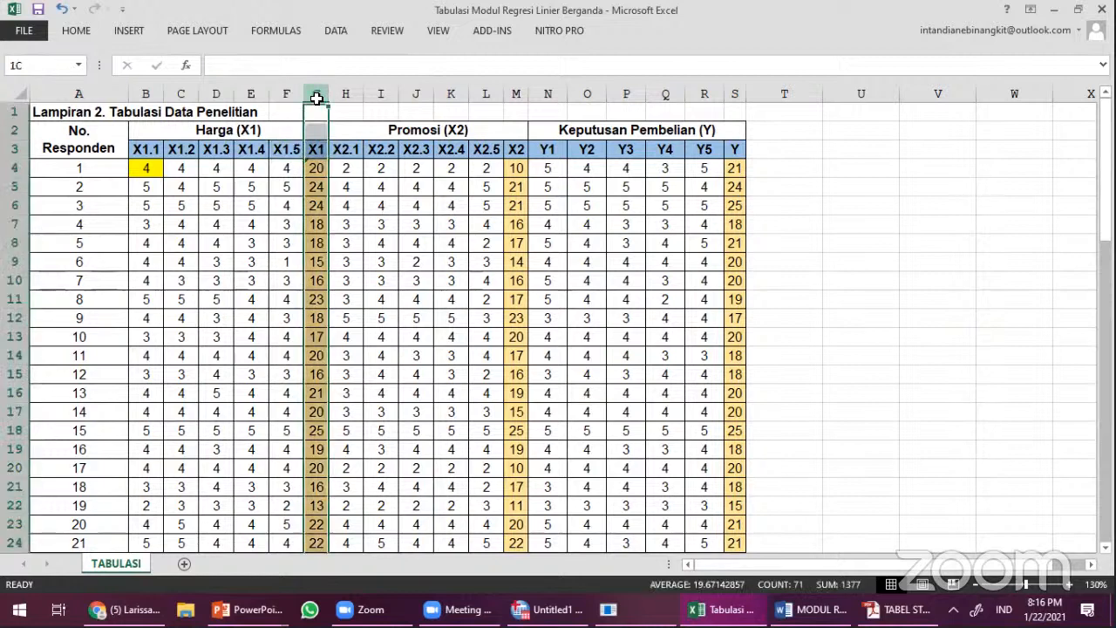
pyautogui.click(318, 168)
pyautogui.click(150, 171)
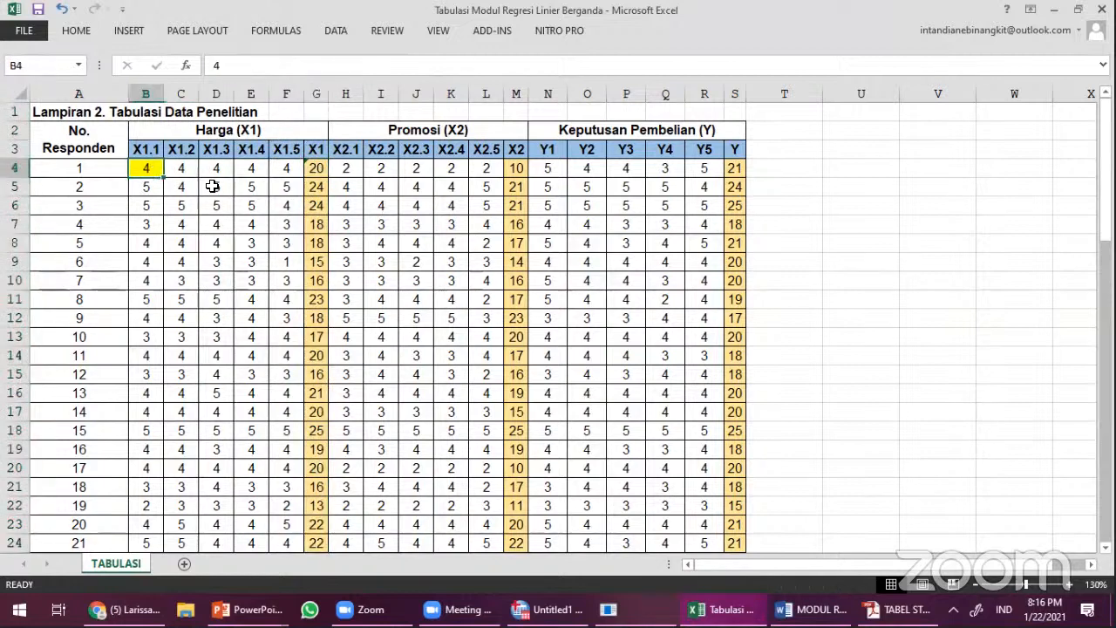
# Step: Check the No. Responden column from the first respondent to the last and return to the start
pyautogui.click(96, 143)
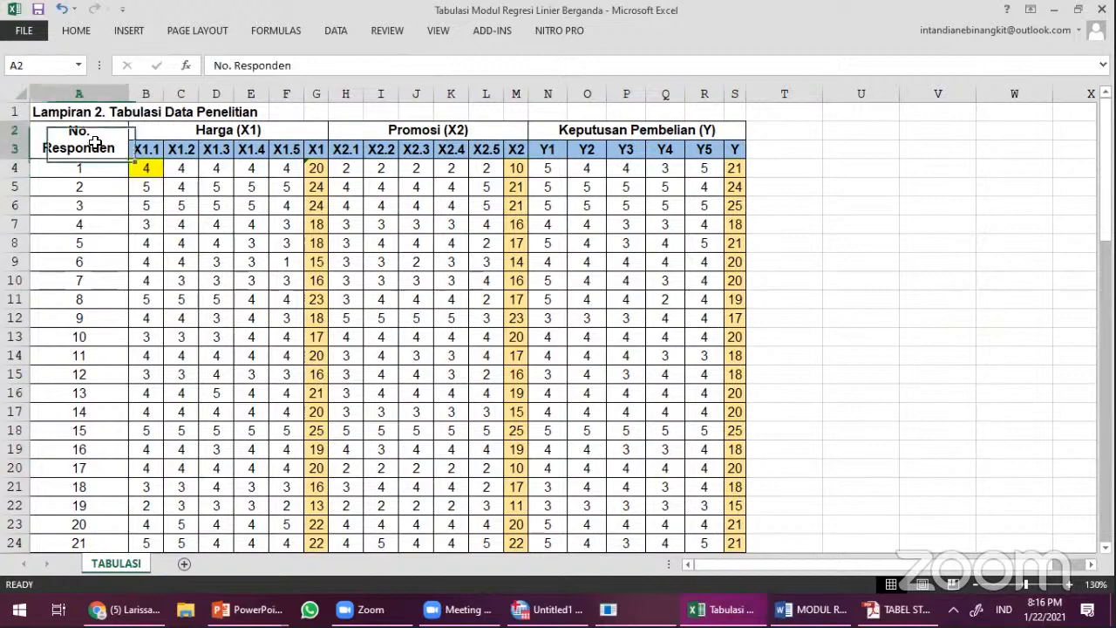
pyautogui.click(95, 167)
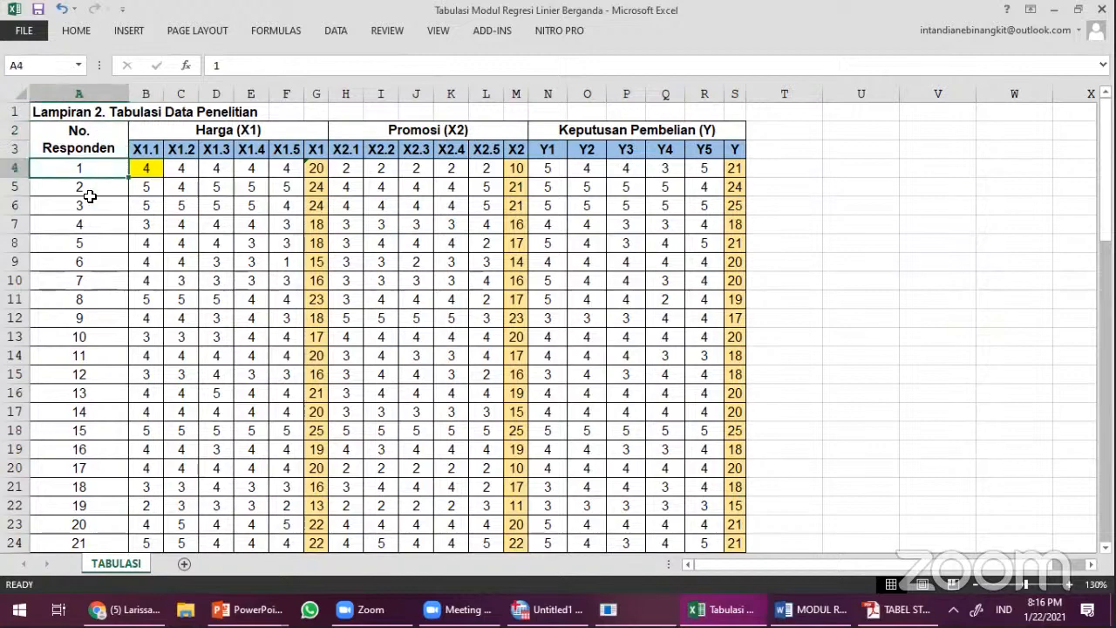
pyautogui.scroll(-14, 82, 331)
pyautogui.scroll(-7, 93, 355)
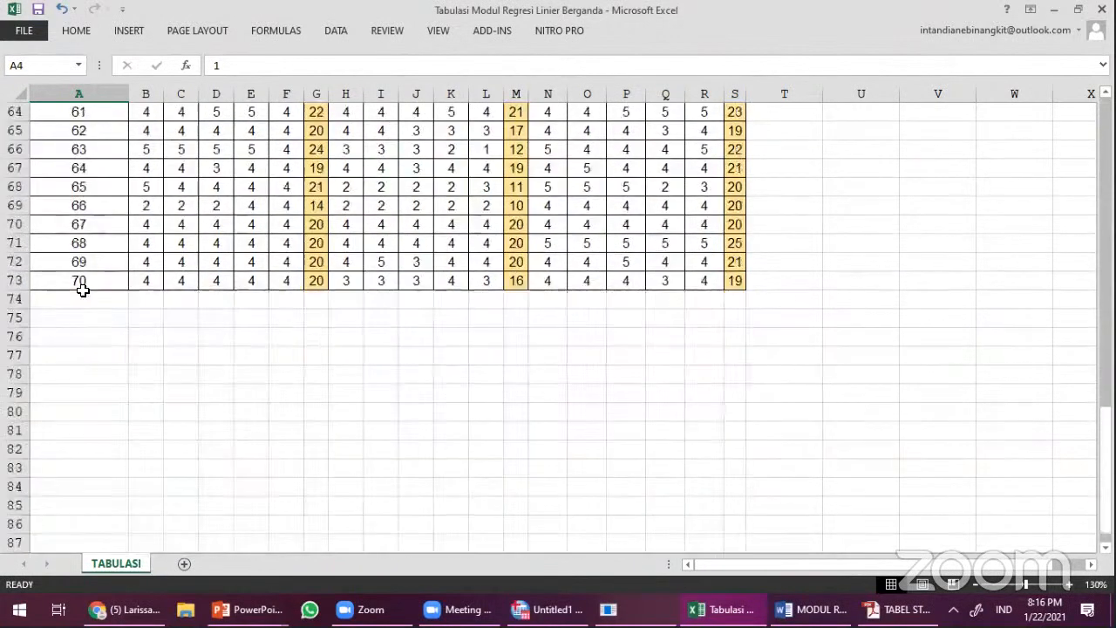
pyautogui.click(103, 286)
pyautogui.scroll(20, 75, 296)
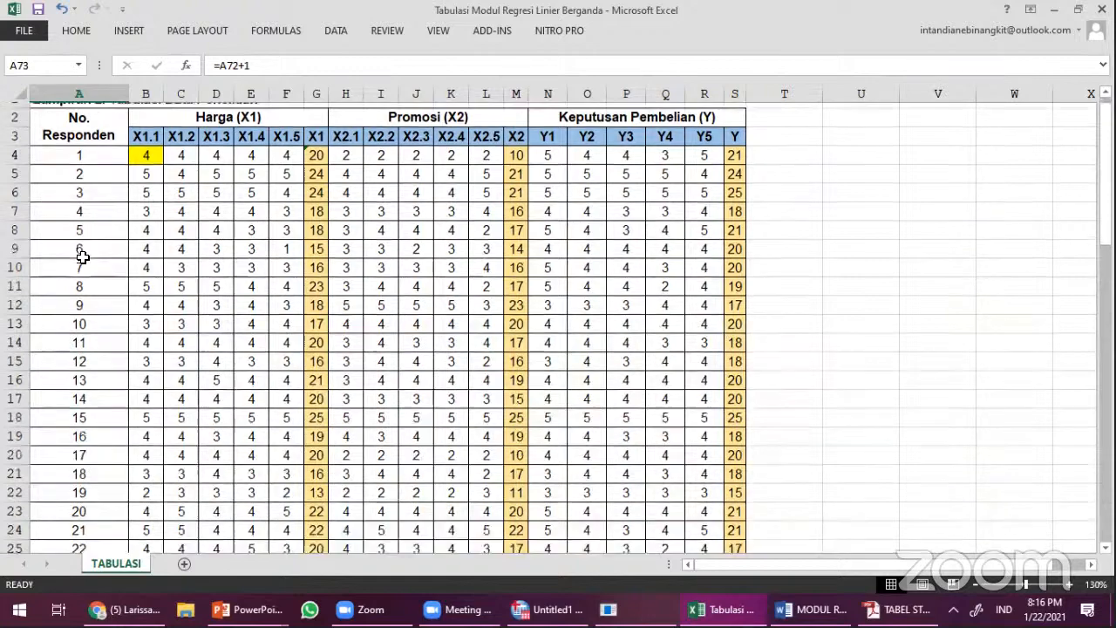
# Step: Inspect the row of respondent 30 and go back to the table header
pyautogui.scroll(-3, 81, 259)
pyautogui.scroll(-3, 19, 389)
pyautogui.click(15, 375)
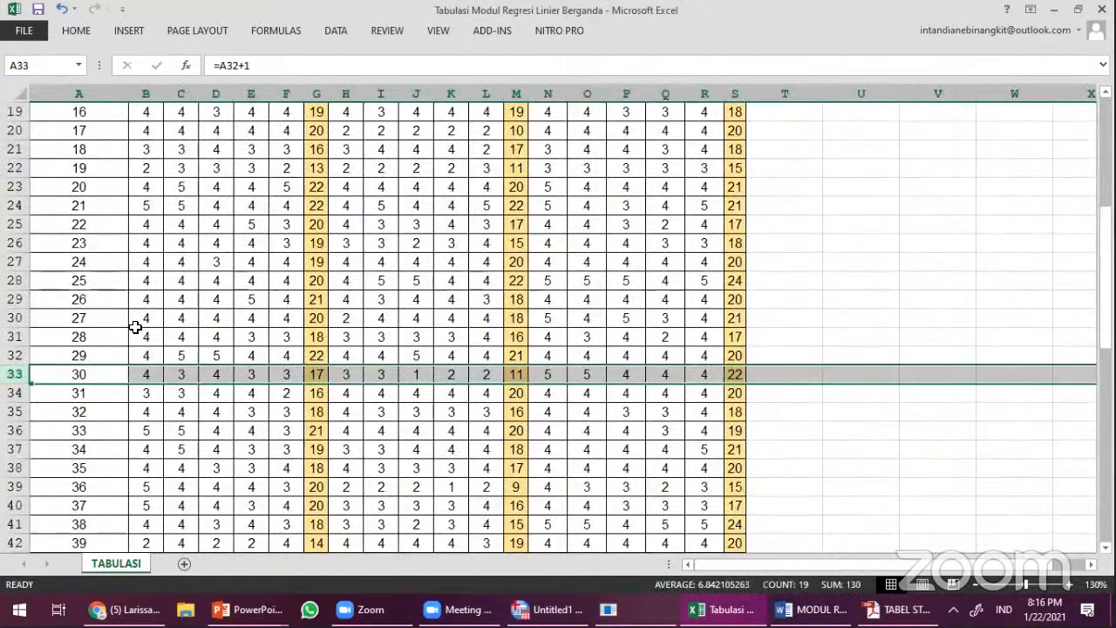
pyautogui.click(97, 375)
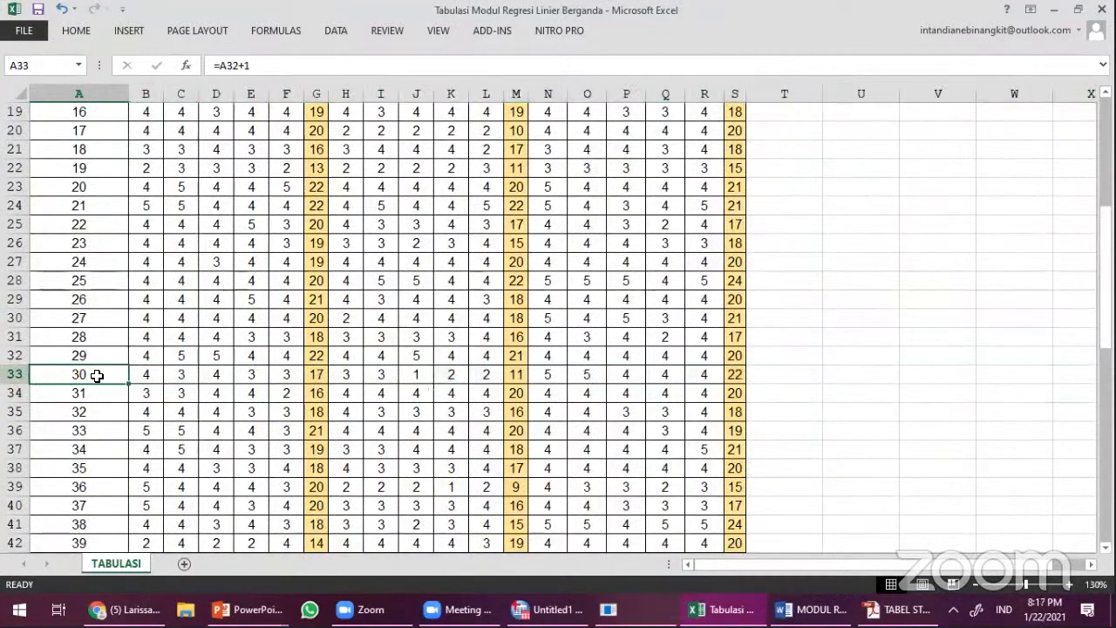
pyautogui.scroll(6, 97, 375)
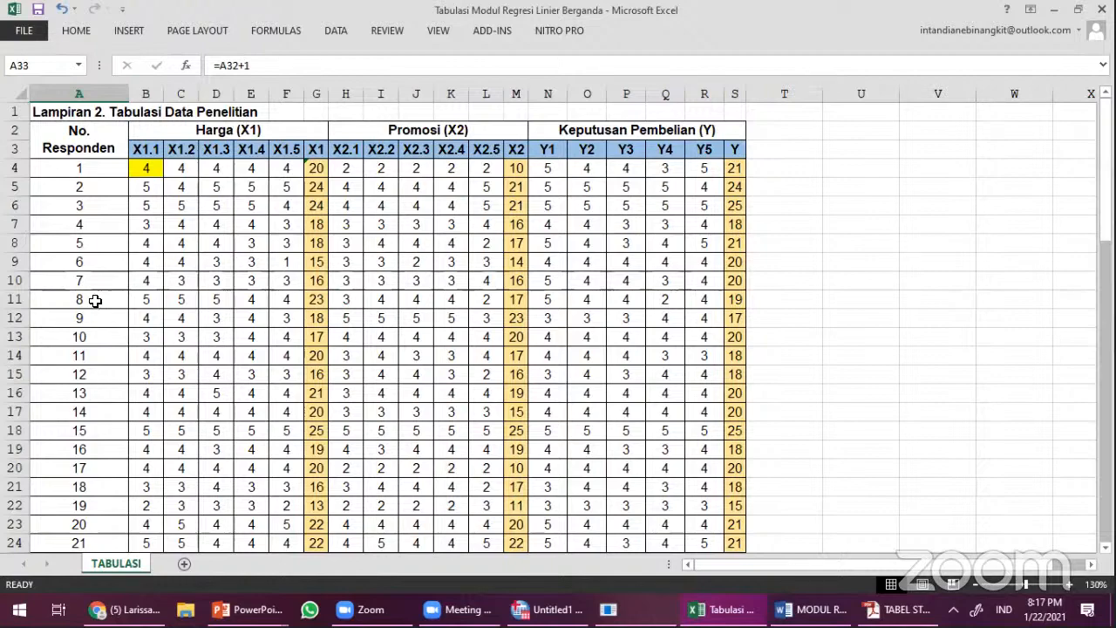
# Step: Jump from respondent 1 to the last respondent and return to the top of the table
pyautogui.click(87, 171)
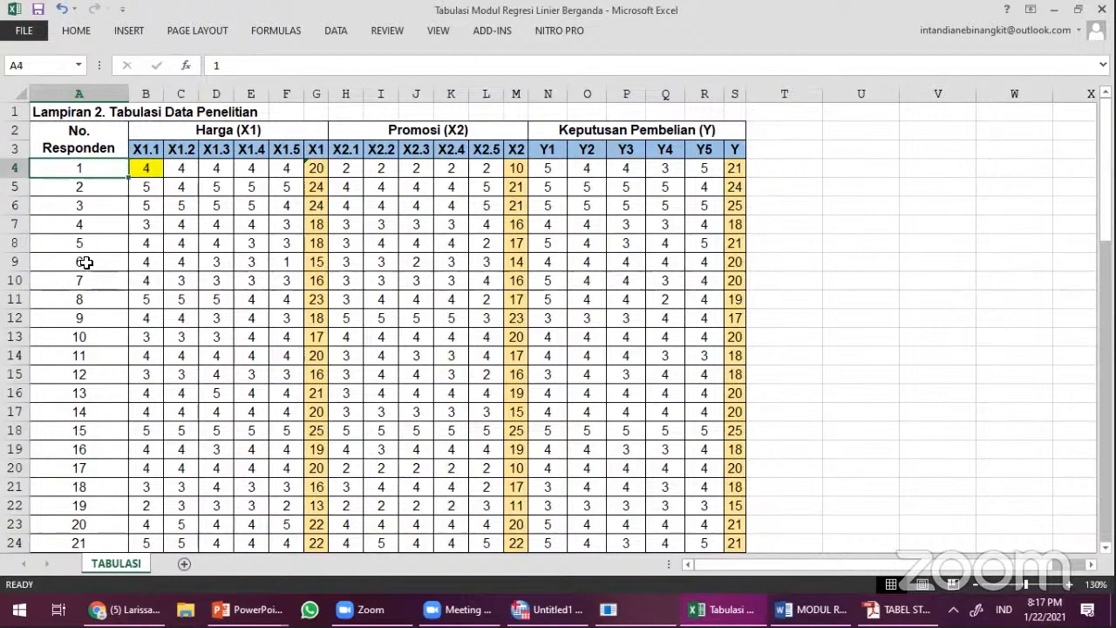
pyautogui.hotkey('ctrl', 'Down')
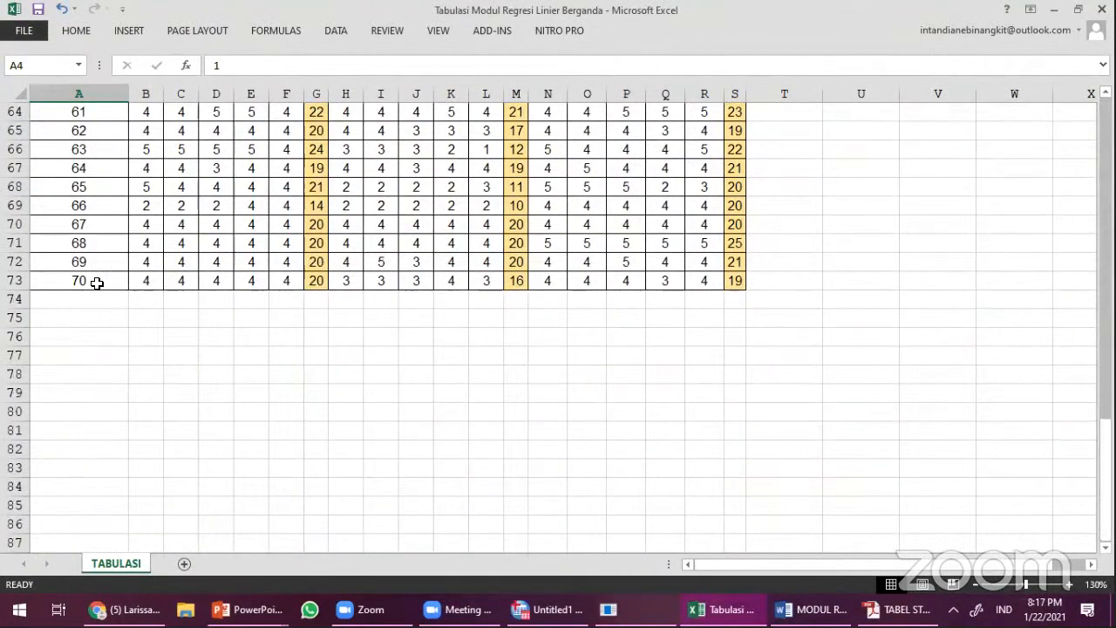
pyautogui.scroll(13, 102, 291)
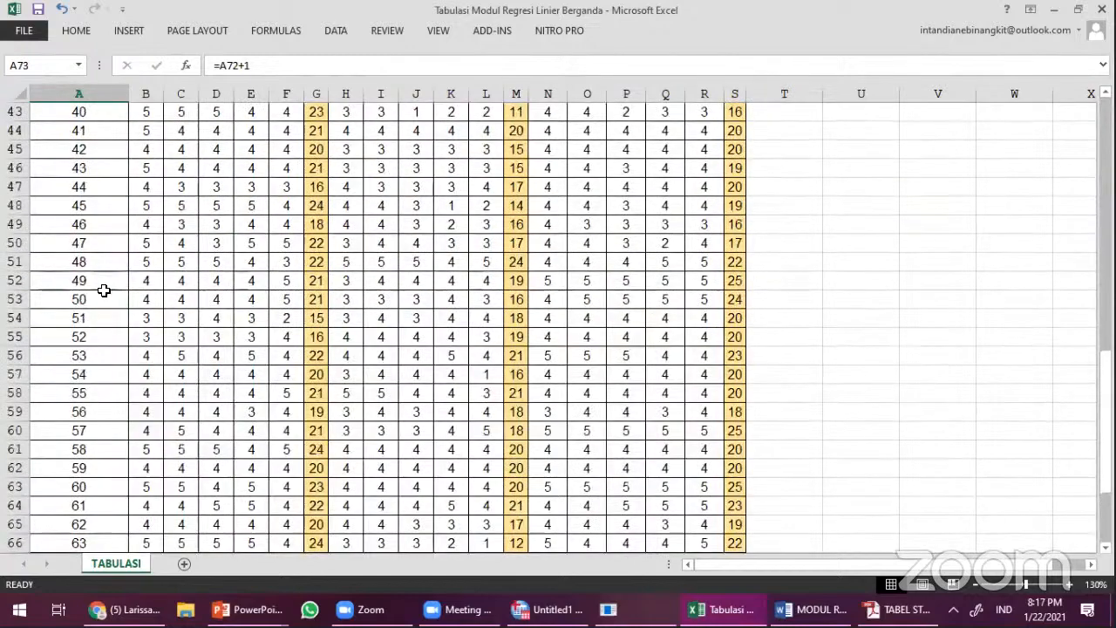
pyautogui.scroll(7, 103, 290)
pyautogui.scroll(1, 122, 175)
pyautogui.scroll(1, 136, 169)
# Step: Match respondent 1's row with the X1.1 heading and inspect the answer score in cell B4
pyautogui.click(52, 171)
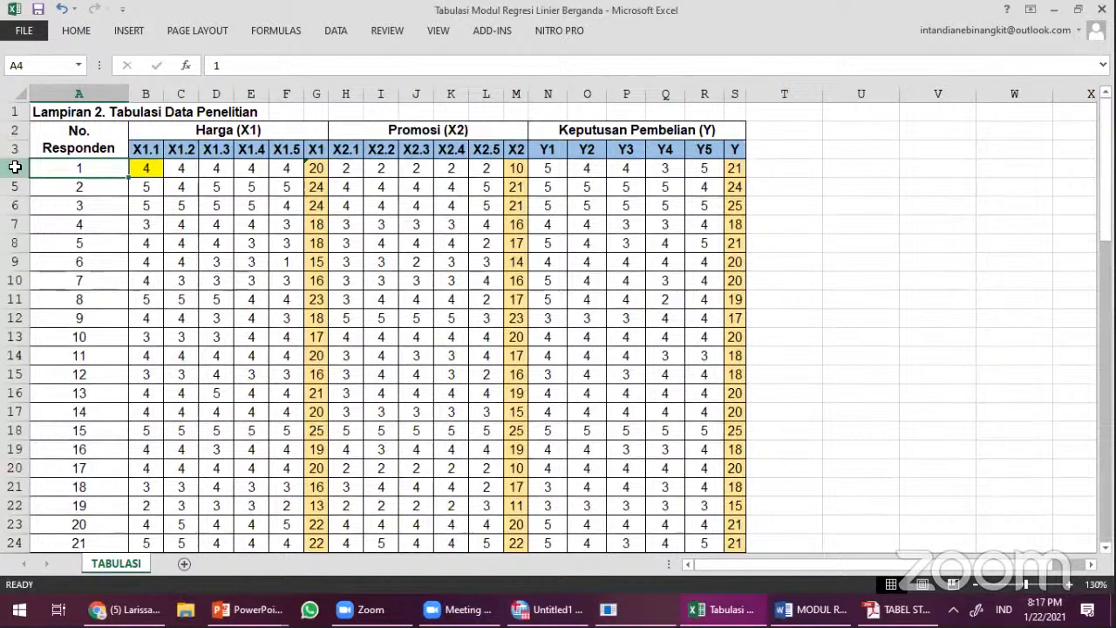
pyautogui.click(15, 168)
pyautogui.click(45, 171)
pyautogui.click(141, 166)
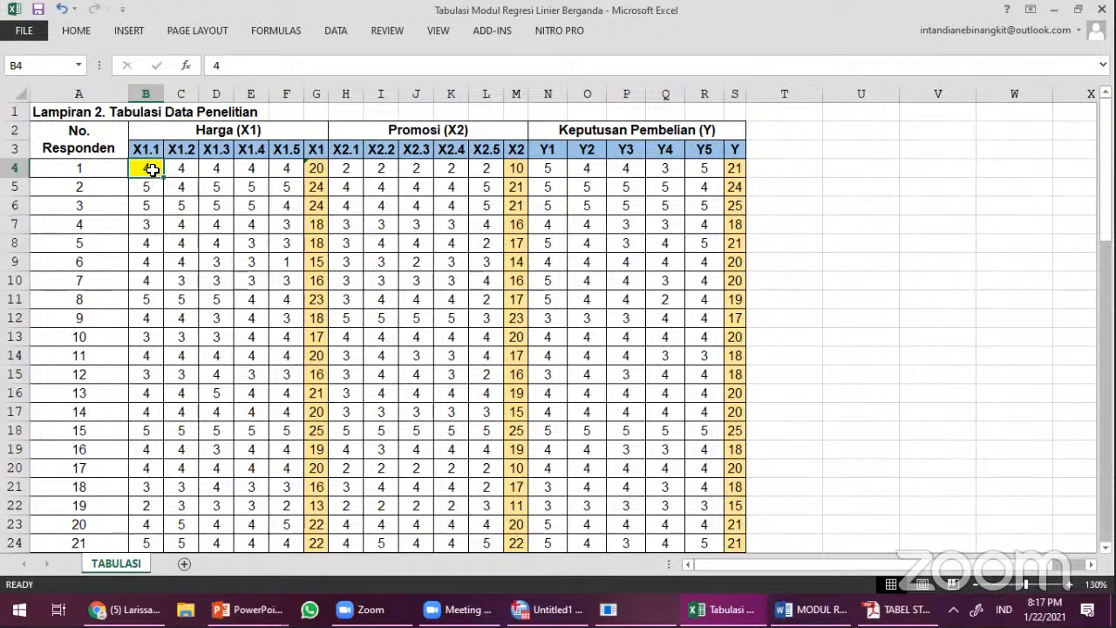
pyautogui.click(149, 145)
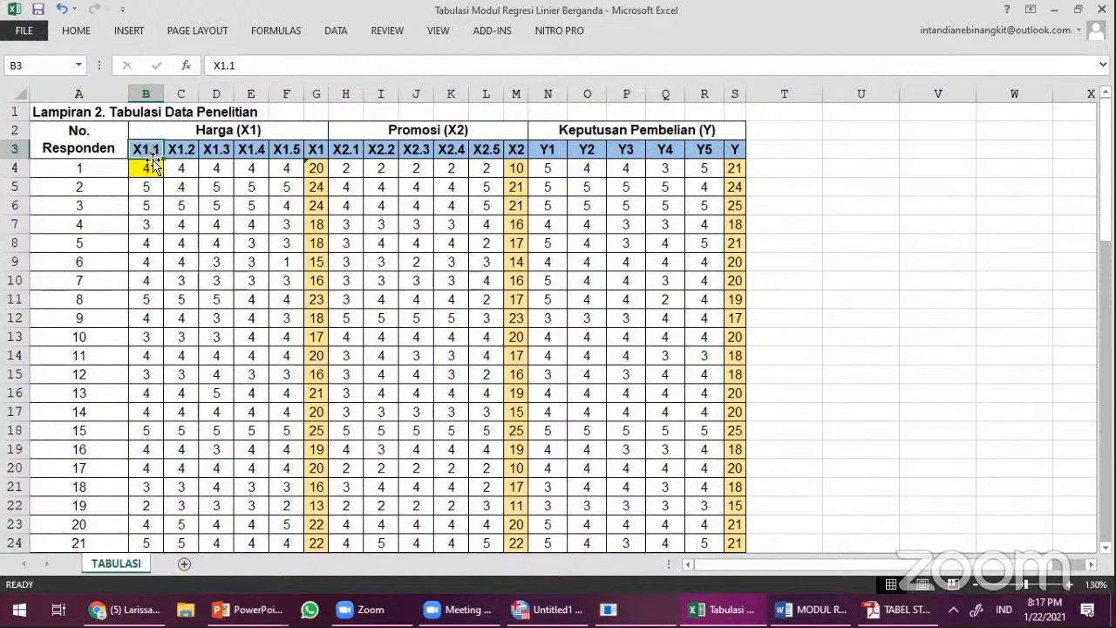
pyautogui.click(146, 167)
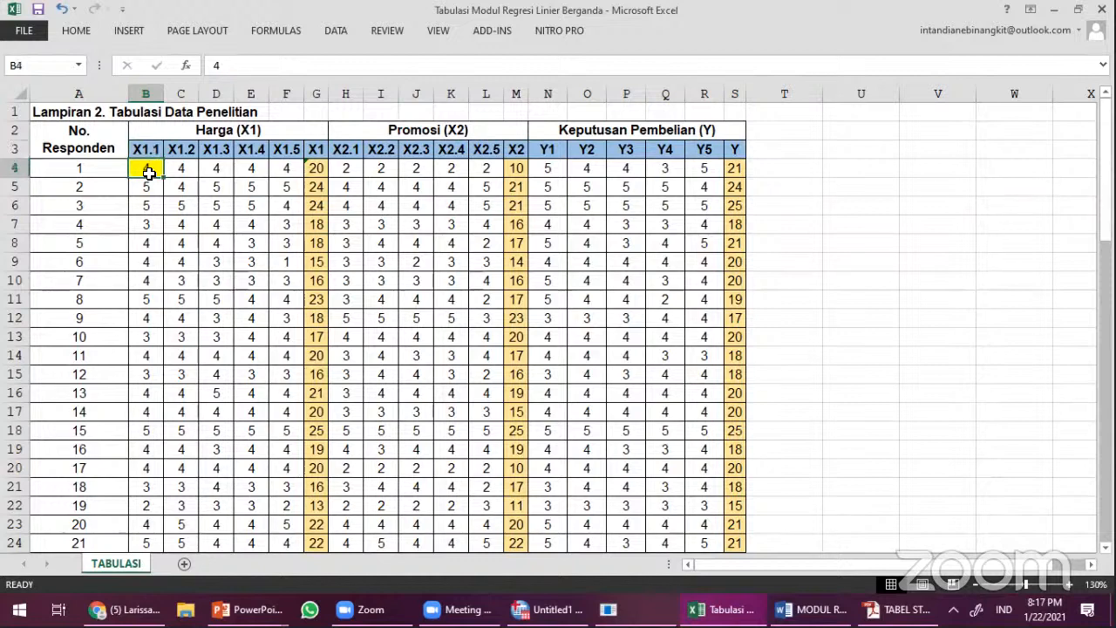
pyautogui.click(50, 171)
pyautogui.click(146, 168)
# Step: Inspect the X1.1 answer scores of respondents 2 and 4
pyautogui.click(88, 188)
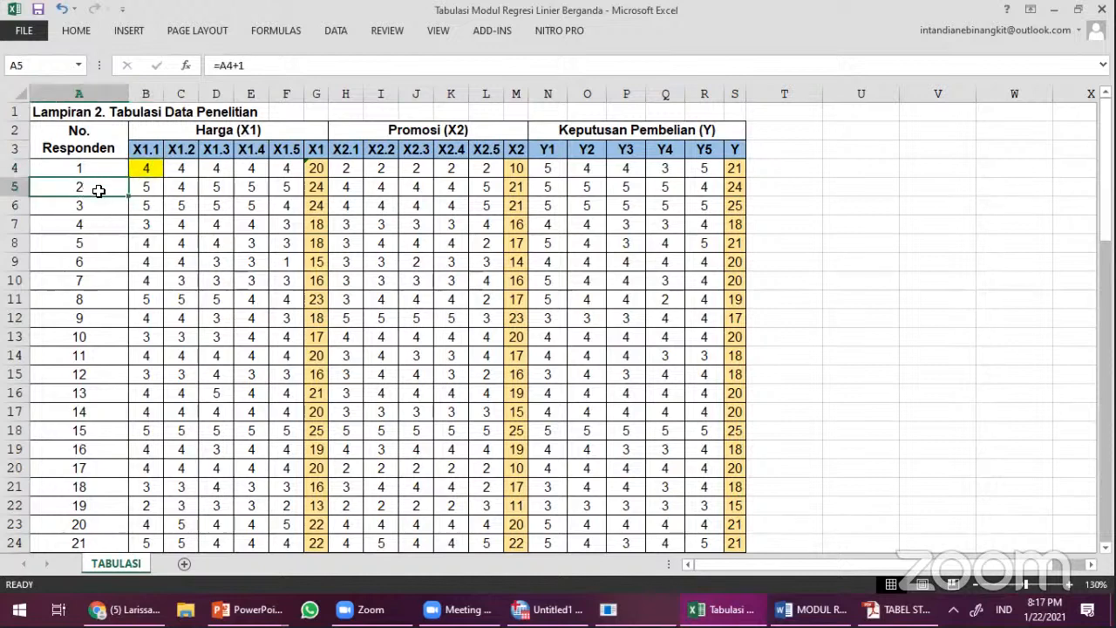
pyautogui.click(152, 191)
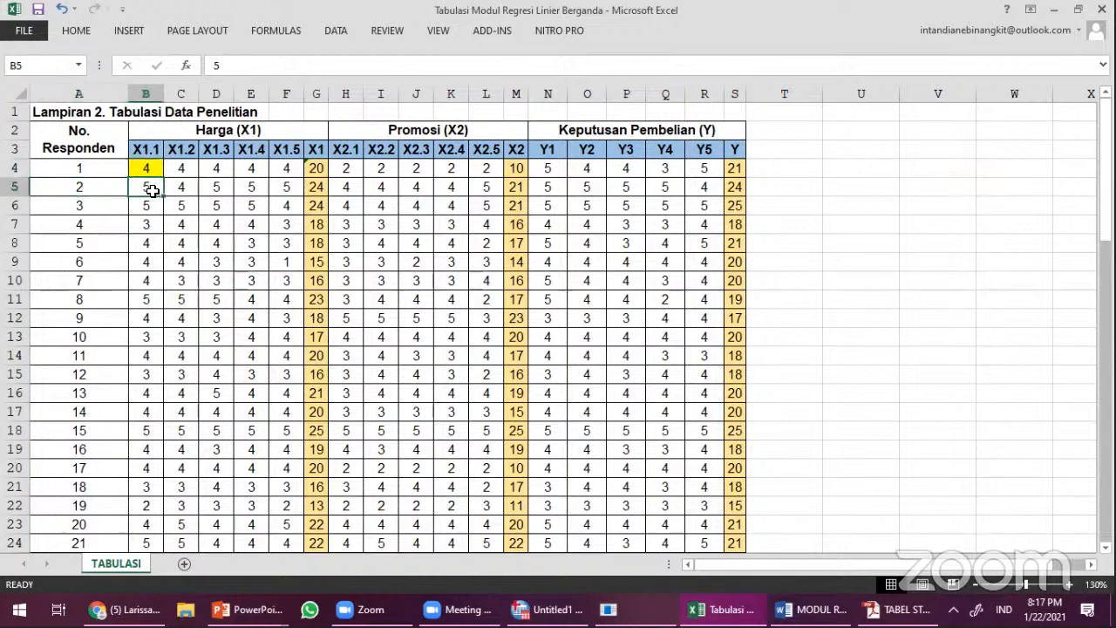
pyautogui.click(101, 226)
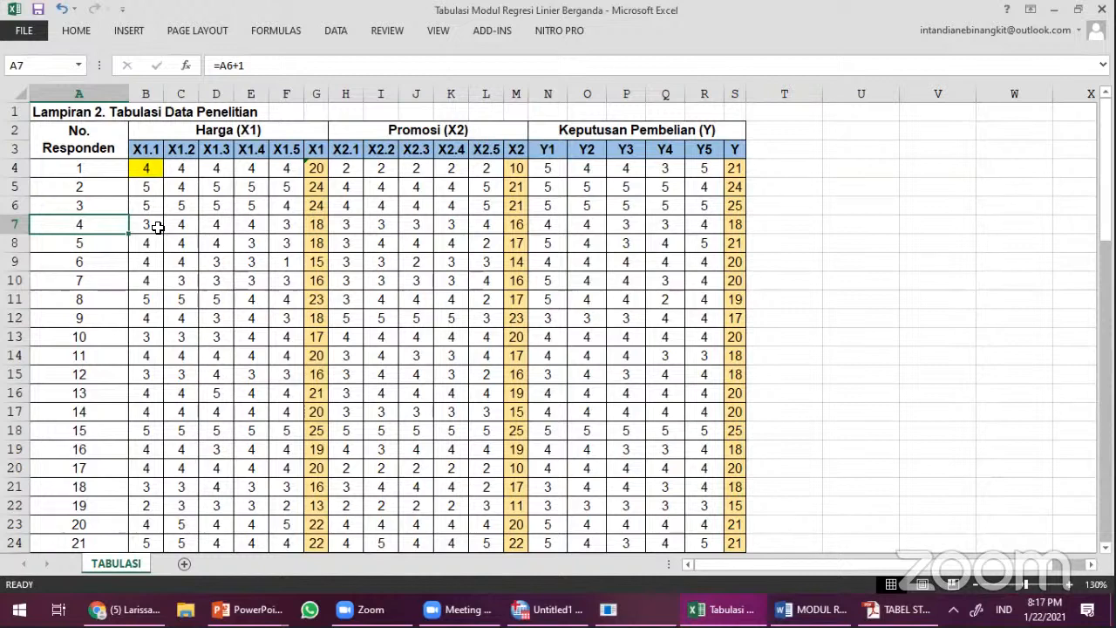
pyautogui.click(157, 227)
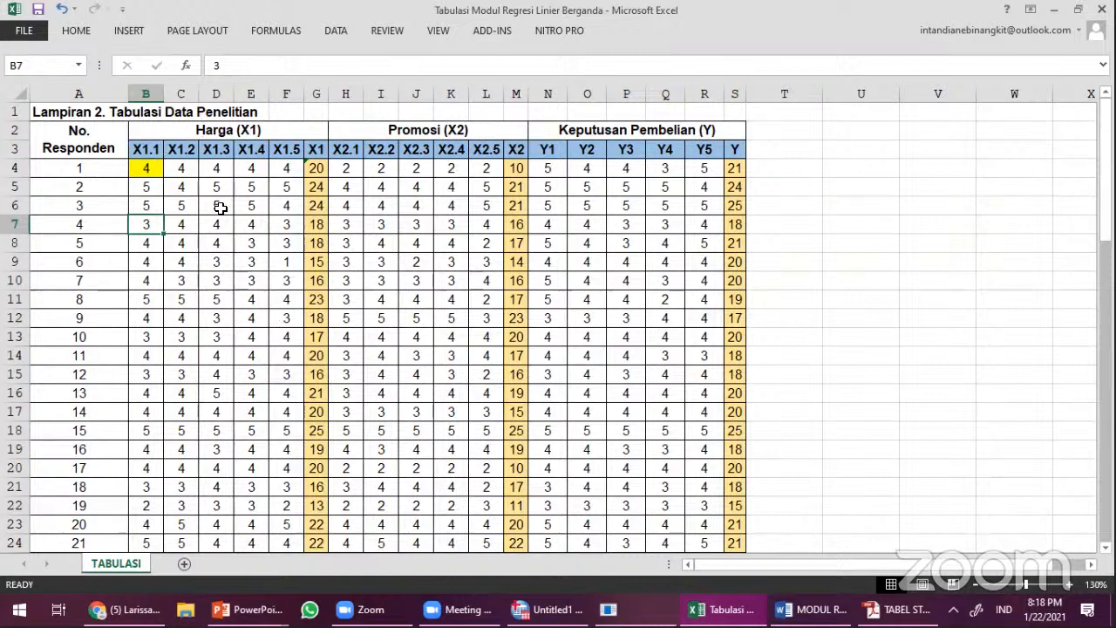
# Step: Compare respondent 6's X1.5 and X2.3 scores with the X1.1 scores of respondents 4 and 2
pyautogui.click(297, 263)
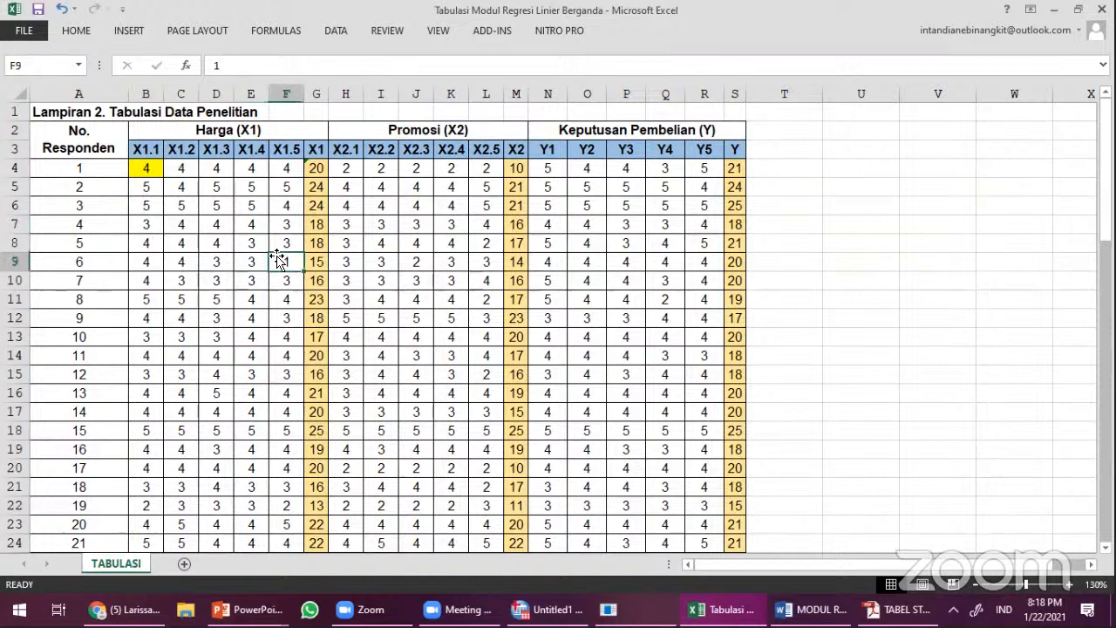
pyautogui.click(421, 263)
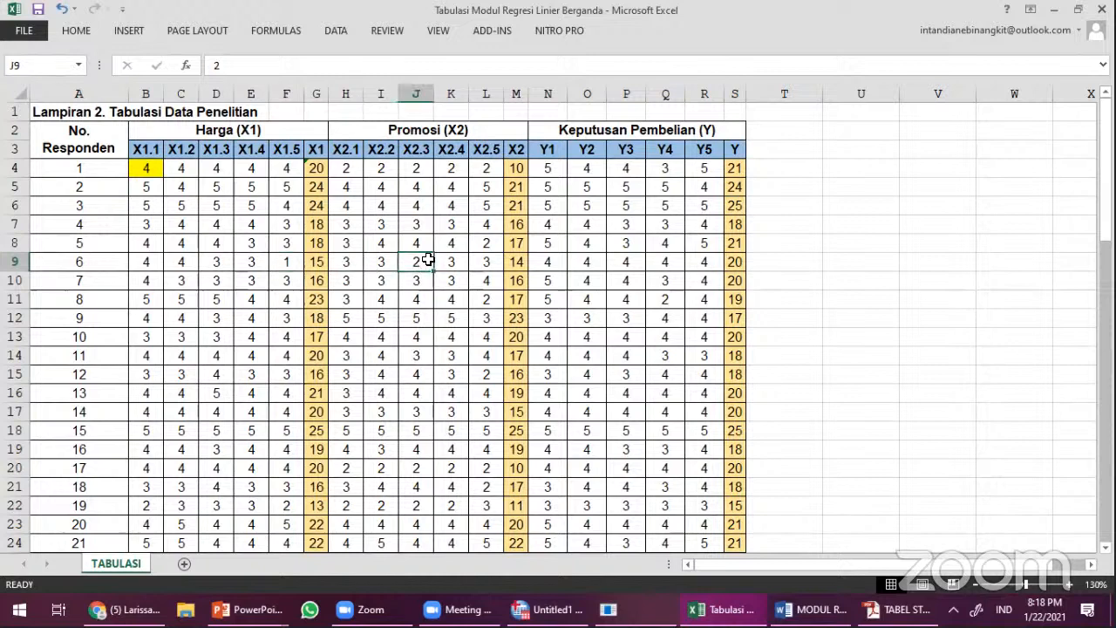
pyautogui.click(155, 226)
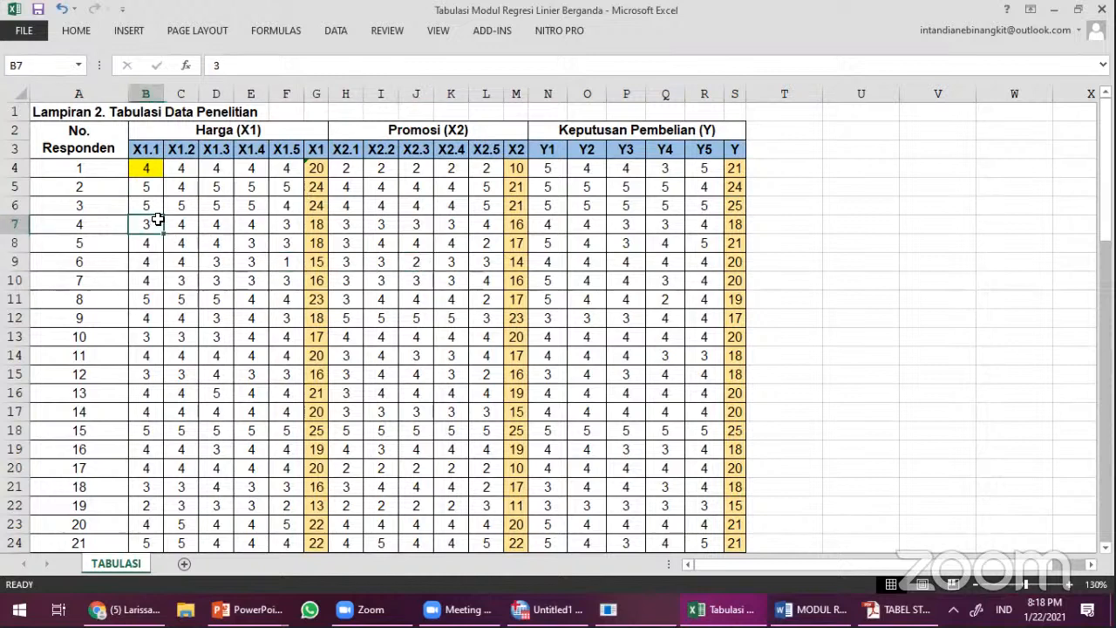
pyautogui.click(180, 190)
pyautogui.click(146, 190)
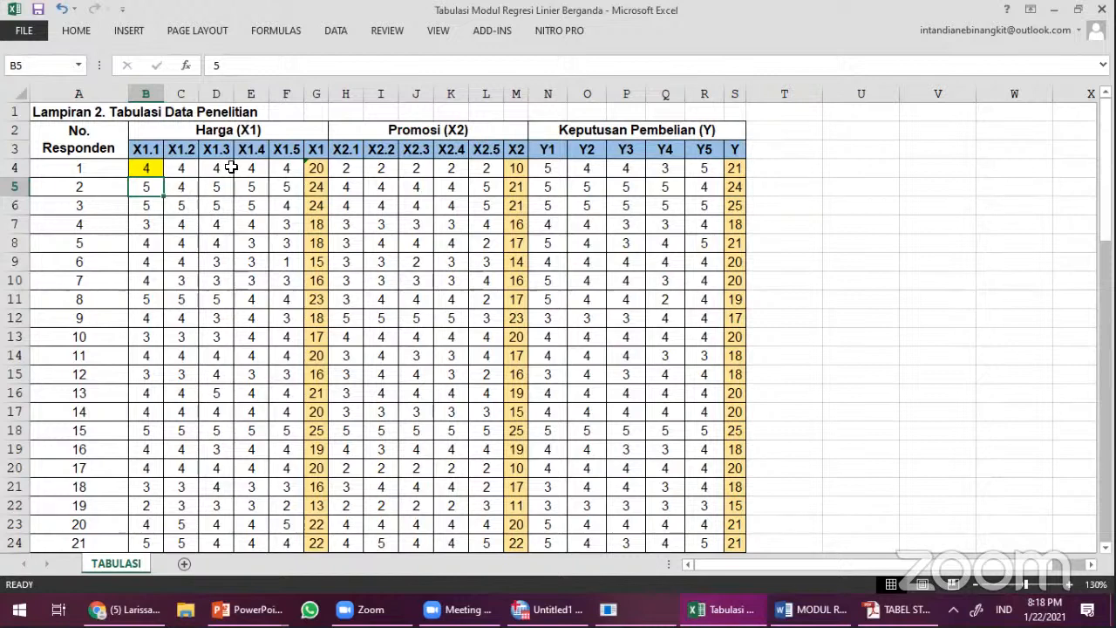
# Step: Highlight blocks of answer scores under Harga (X1), Promosi (X2) and Keputusan Pembelian (Y), each starting at respondent 1
pyautogui.moveTo(155, 167); pyautogui.dragTo(307, 380)
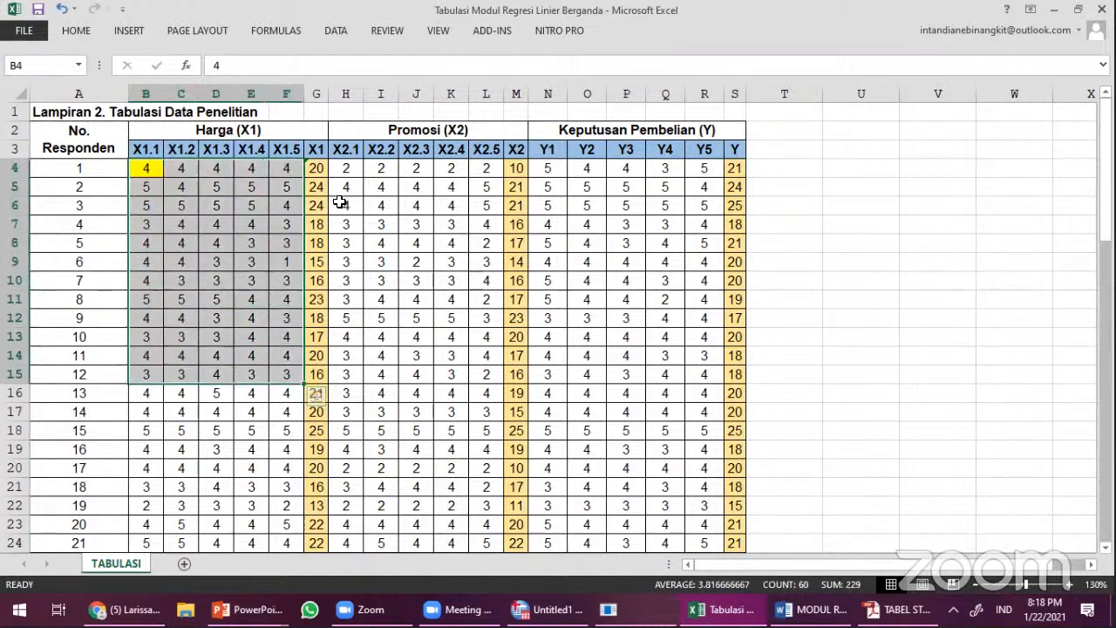
pyautogui.moveTo(347, 167); pyautogui.dragTo(482, 335)
pyautogui.moveTo(545, 169); pyautogui.dragTo(676, 416)
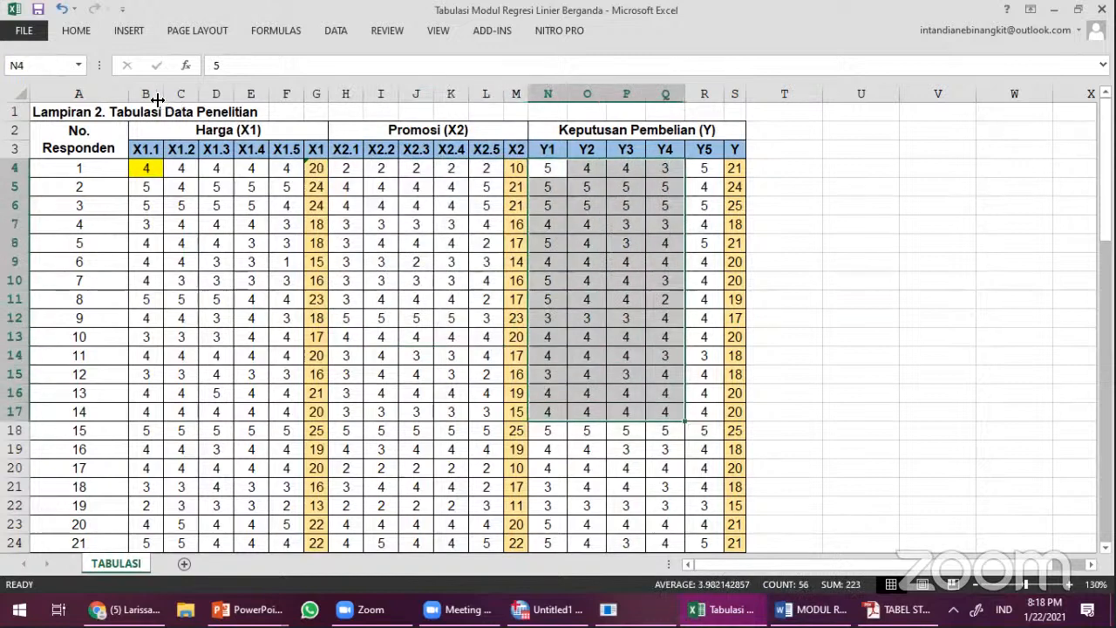
# Step: Highlight the Harga item columns X1.1 to X1.5 and point out their X1 total column
pyautogui.moveTo(148, 93); pyautogui.dragTo(288, 92)
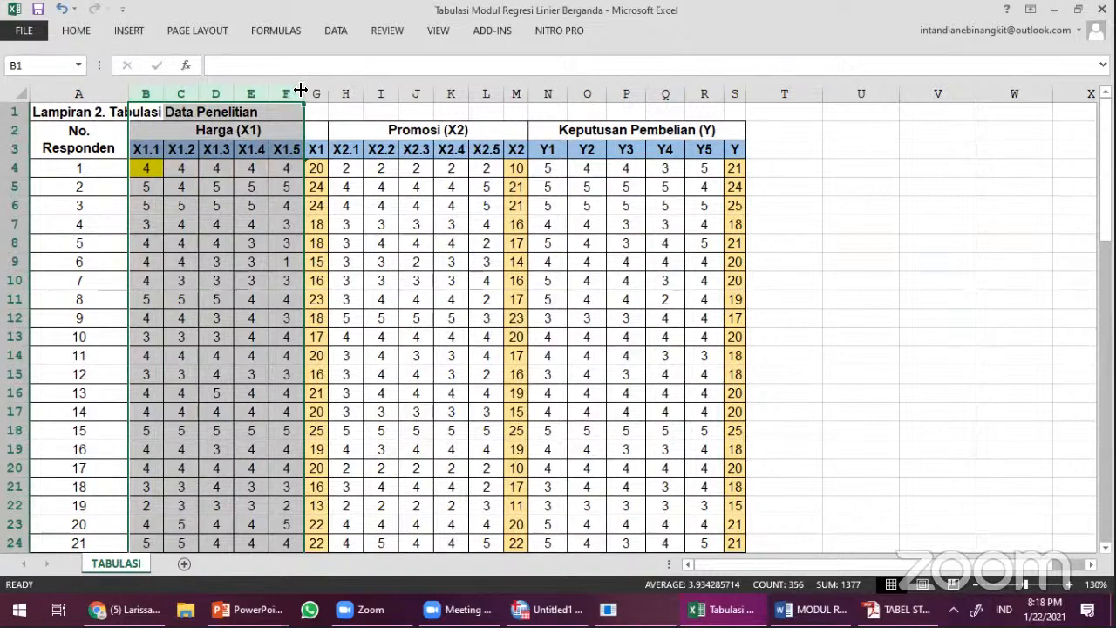
pyautogui.click(314, 93)
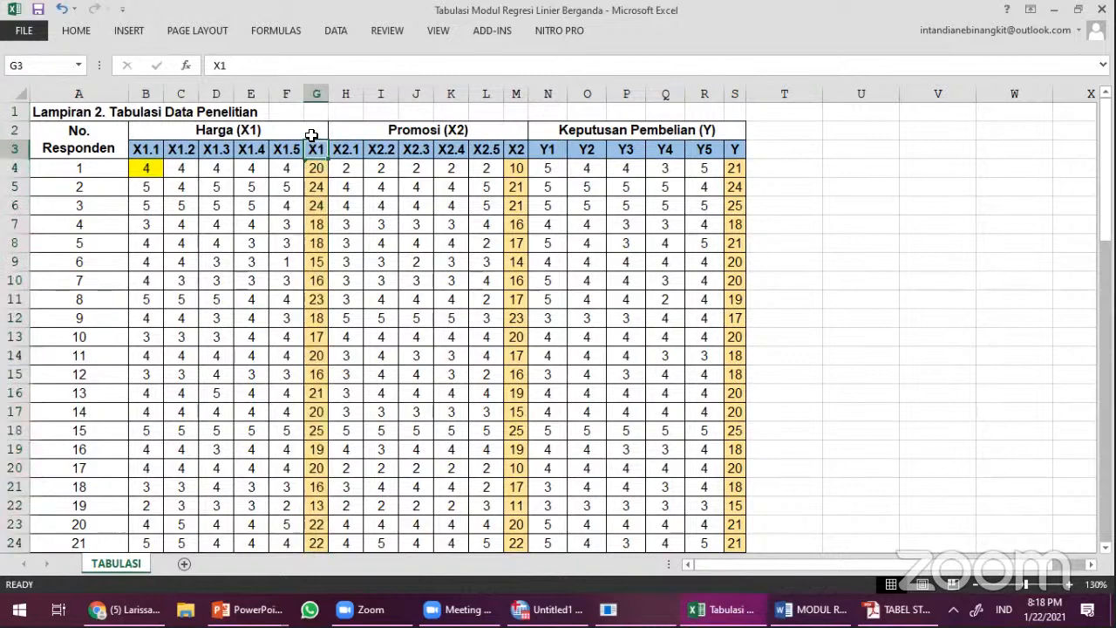
pyautogui.moveTo(289, 93); pyautogui.dragTo(157, 92)
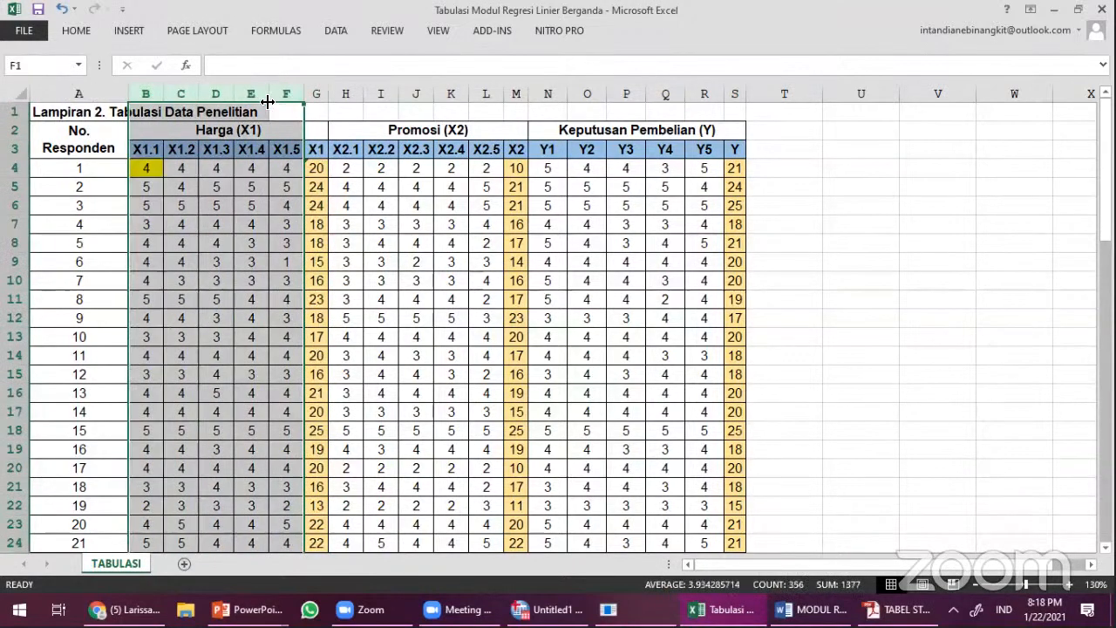
pyautogui.click(280, 92)
pyautogui.click(317, 150)
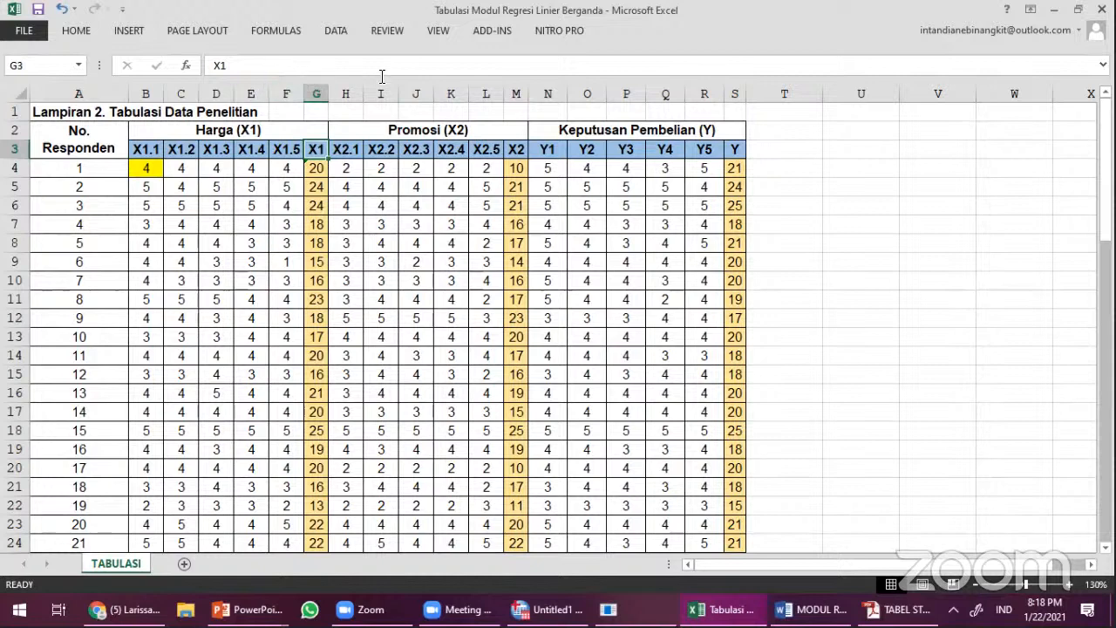
# Step: Point out the Promosi (X2) group and highlight the Keputusan Pembelian item columns Y1 to Y5
pyautogui.click(425, 130)
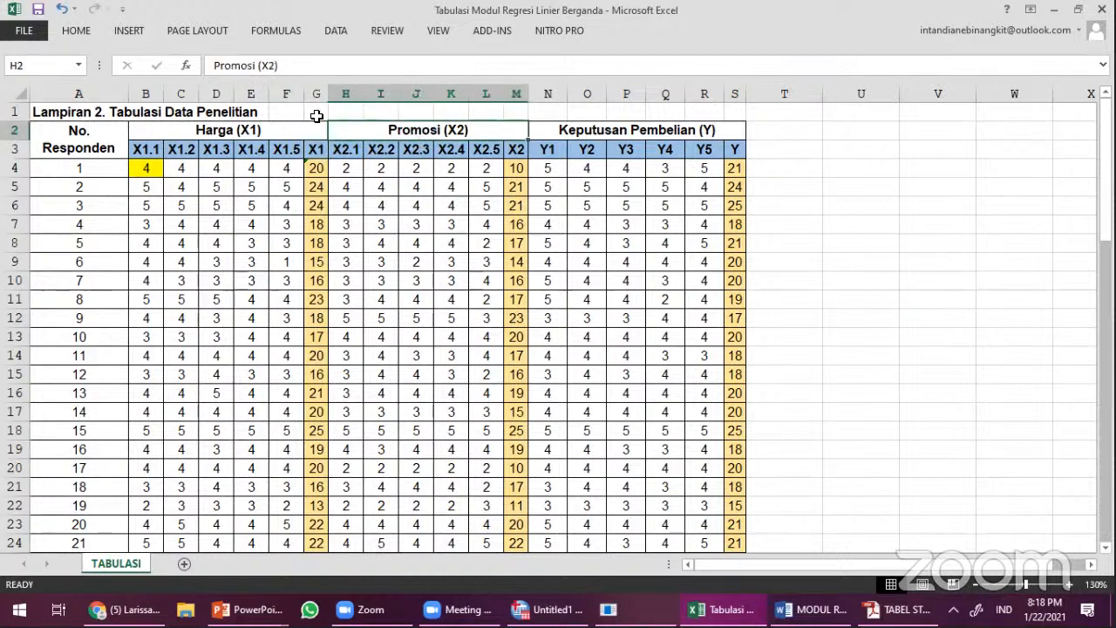
pyautogui.moveTo(345, 91); pyautogui.dragTo(696, 114)
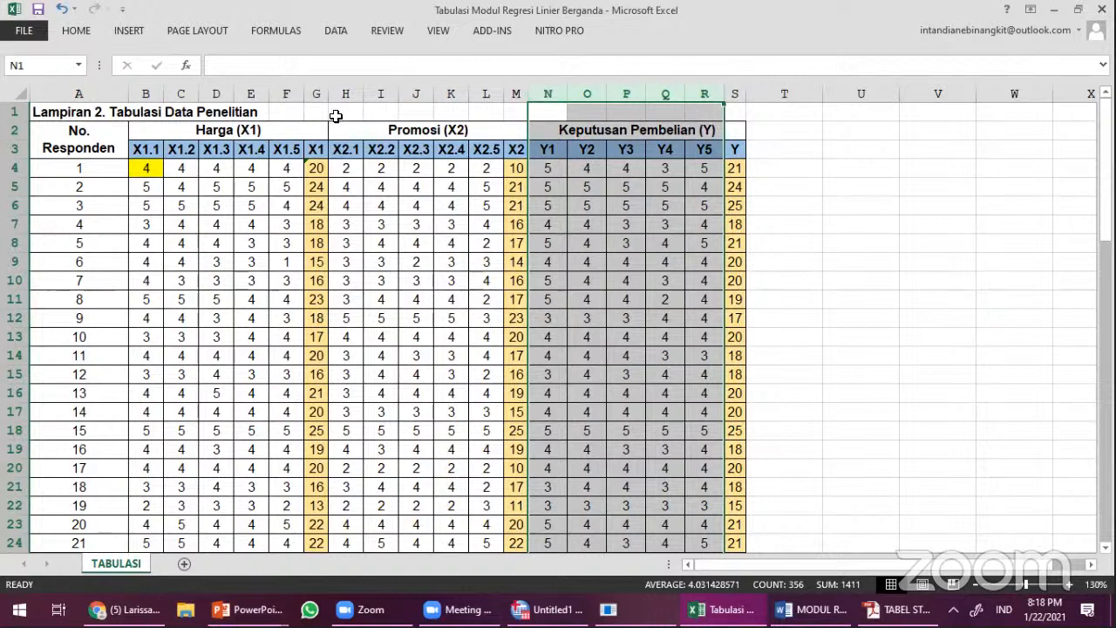
pyautogui.click(805, 168)
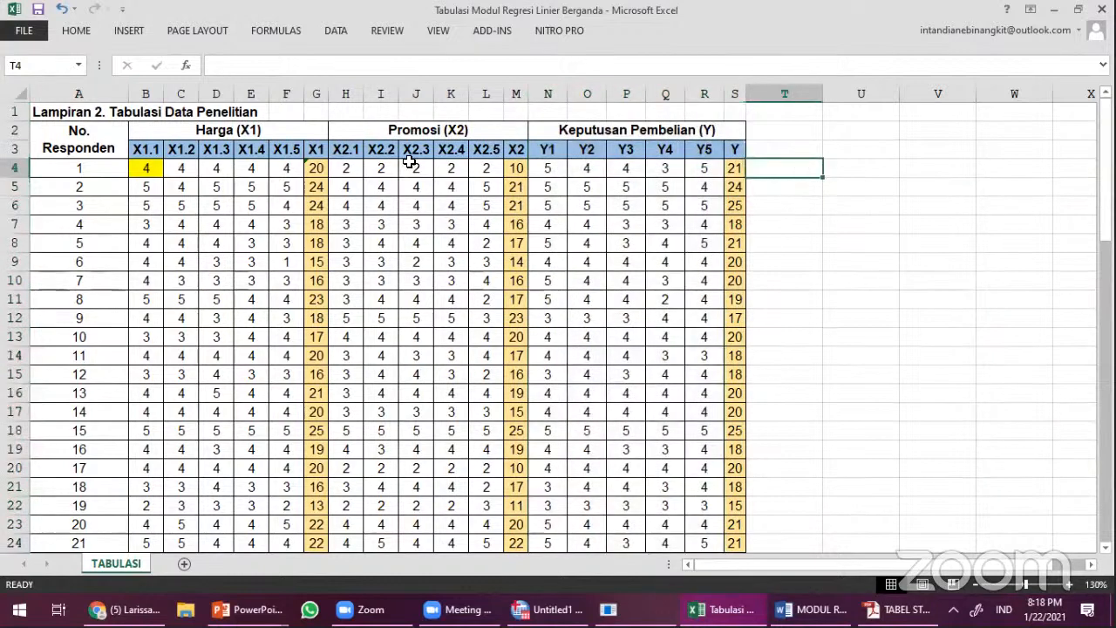
# Step: Highlight the whole row of variable headings from X1.1 to Y in row 3
pyautogui.moveTo(144, 149); pyautogui.dragTo(730, 151)
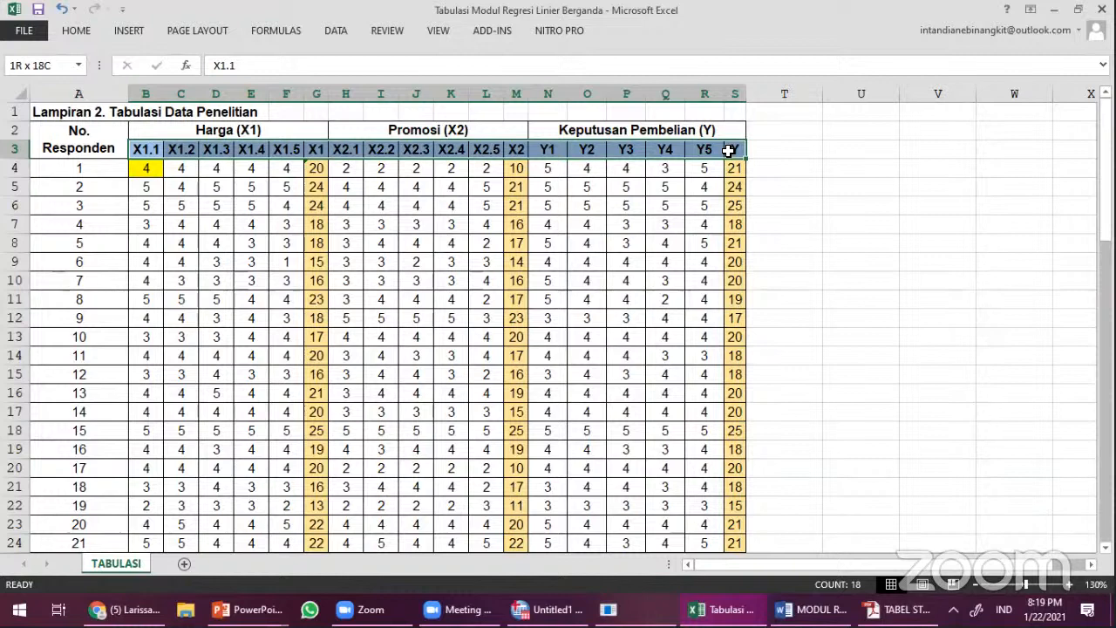
pyautogui.moveTo(729, 150); pyautogui.dragTo(730, 151)
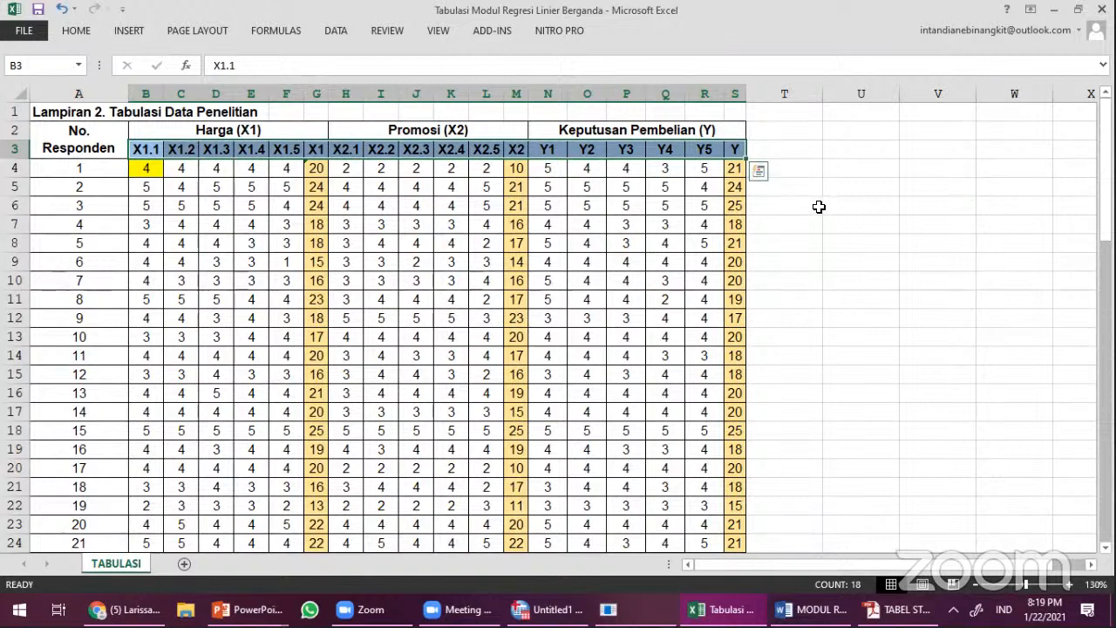
pyautogui.hotkey('ctrl', 'q')
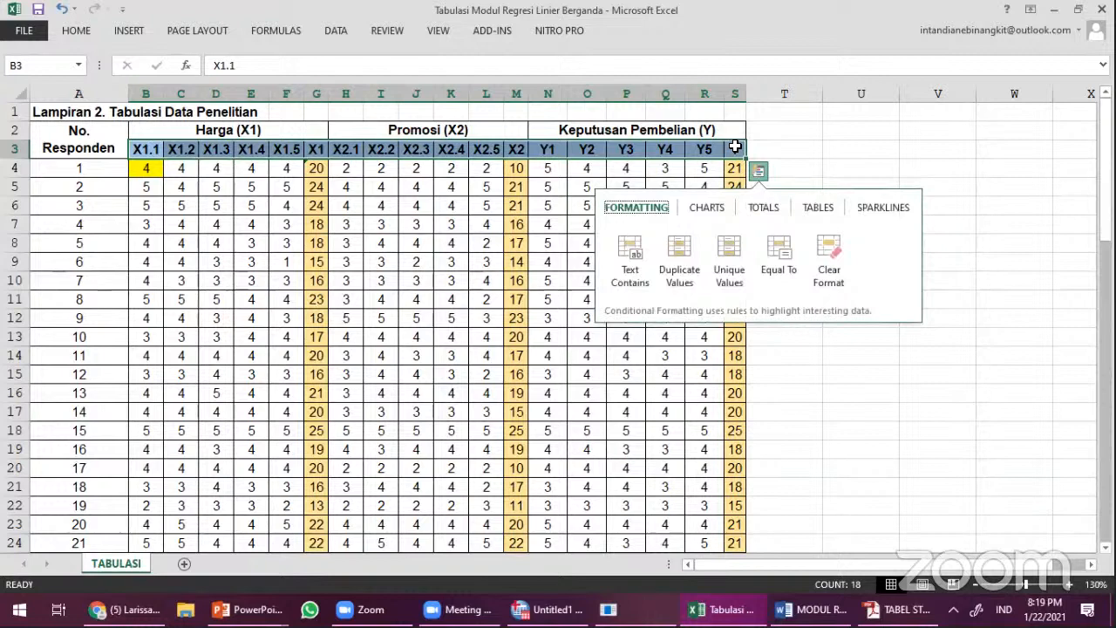
pyautogui.press('Escape')
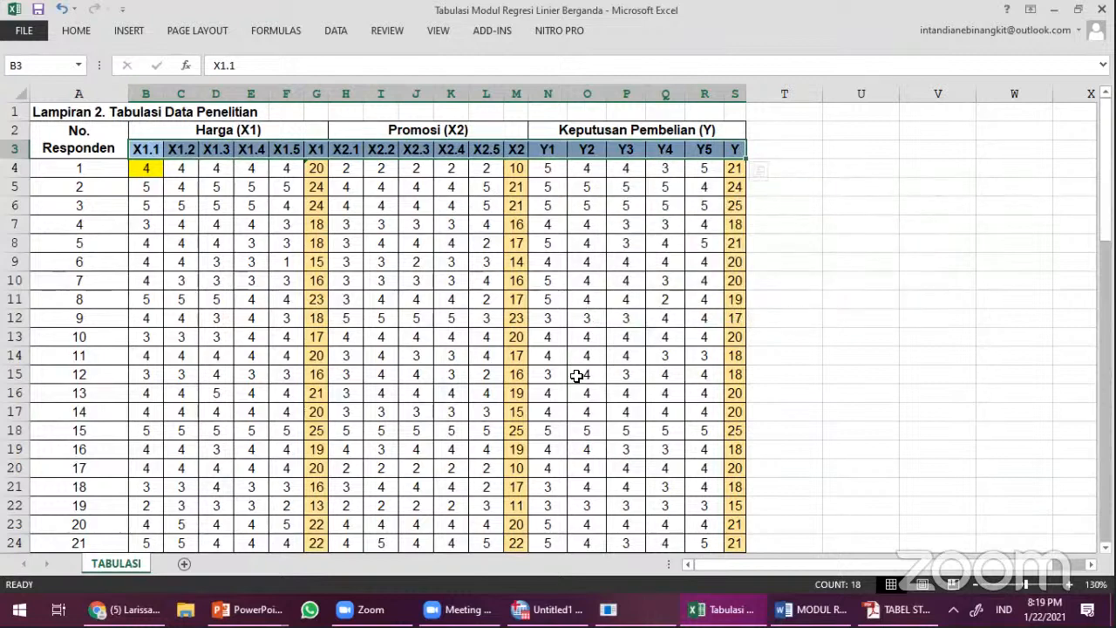
# Step: Switch to the SPSS Data Editor and name the first five variables X1.1, X1.2, X1.3, X1.4 and X1.5
pyautogui.moveTo(547, 610)
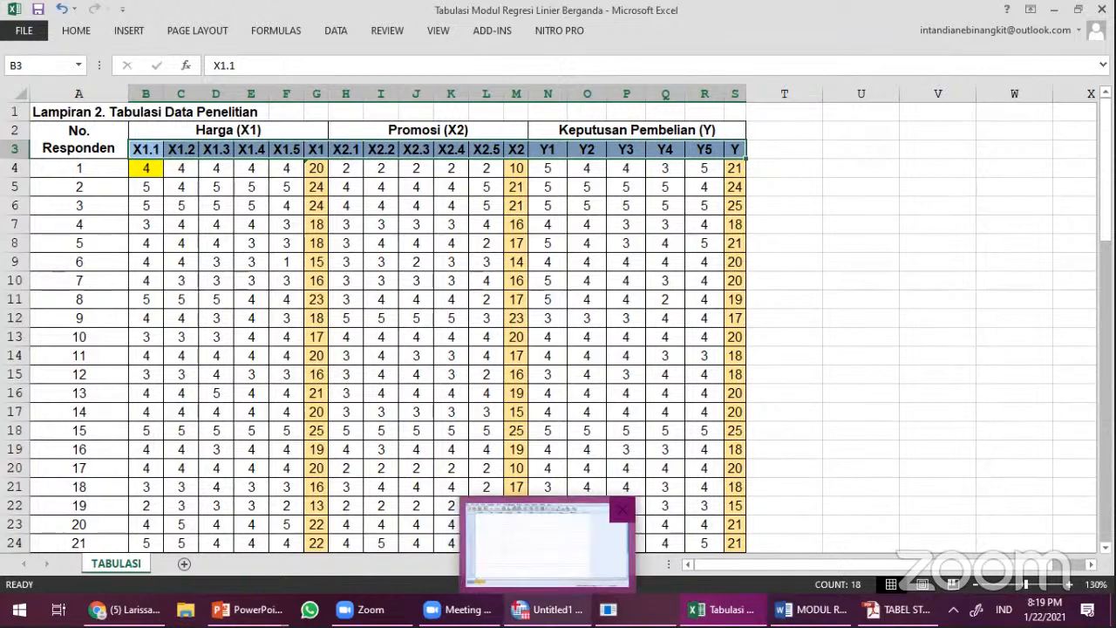
pyautogui.click(550, 572)
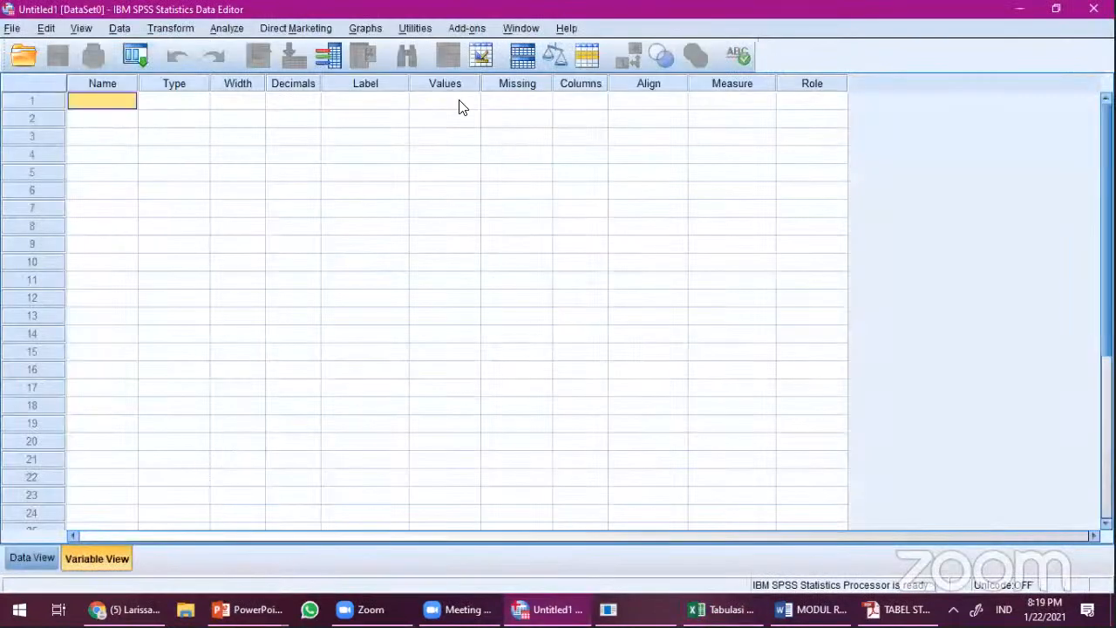
pyautogui.write('X')
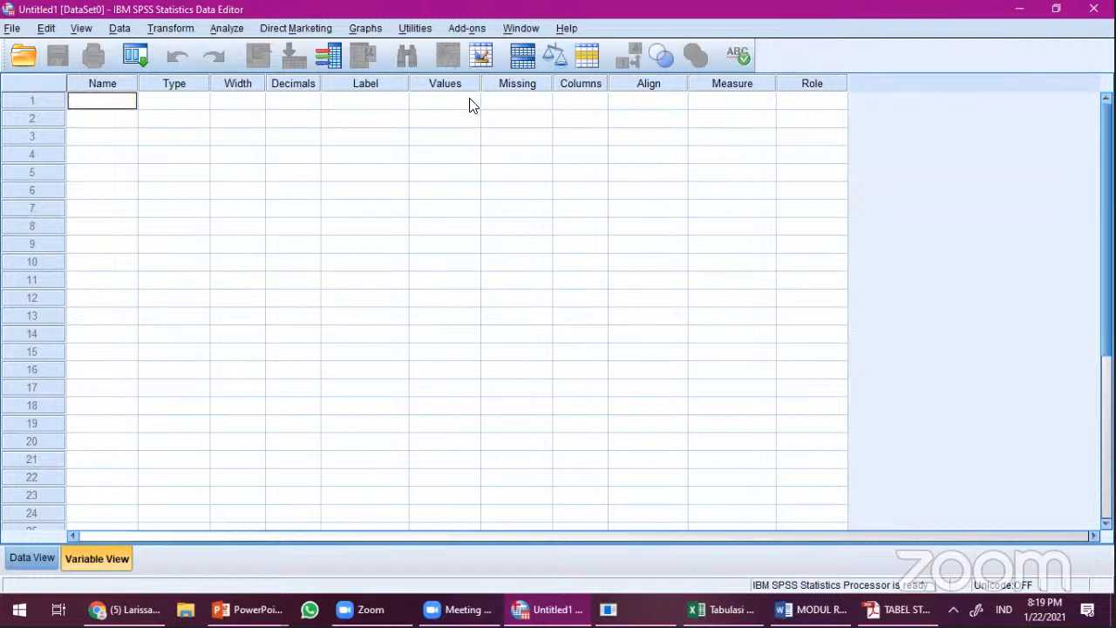
pyautogui.write('1.1')
pyautogui.press('Return')
pyautogui.write('X1.2')
pyautogui.press('Return')
pyautogui.write('X1.3')
pyautogui.press('Return')
pyautogui.write('X')
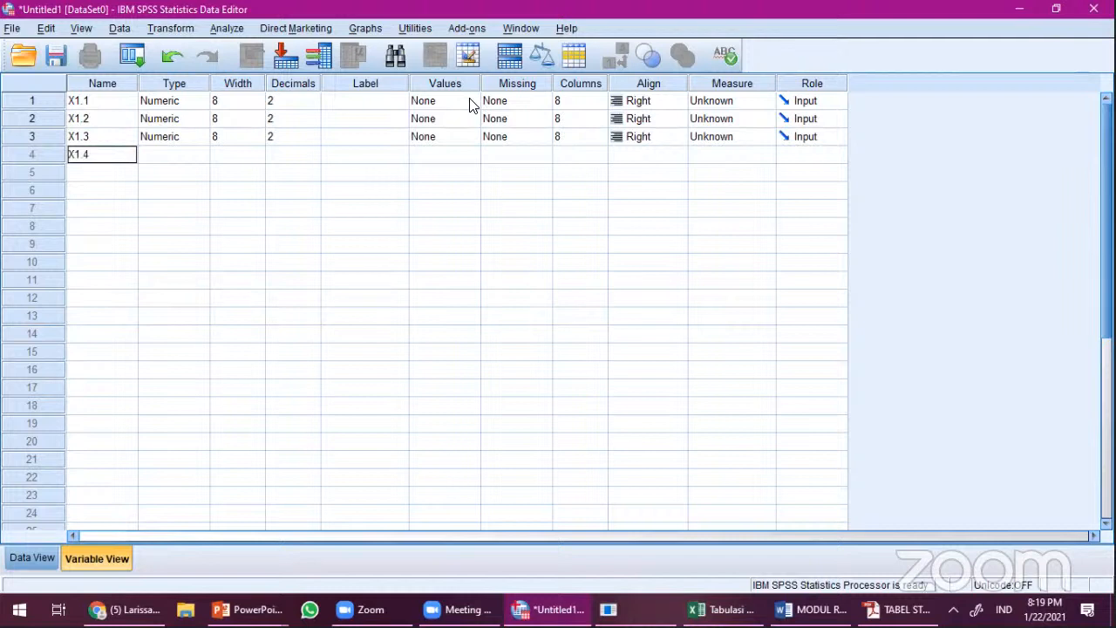
pyautogui.write('.4')
pyautogui.press('Return')
pyautogui.write('X1.5')
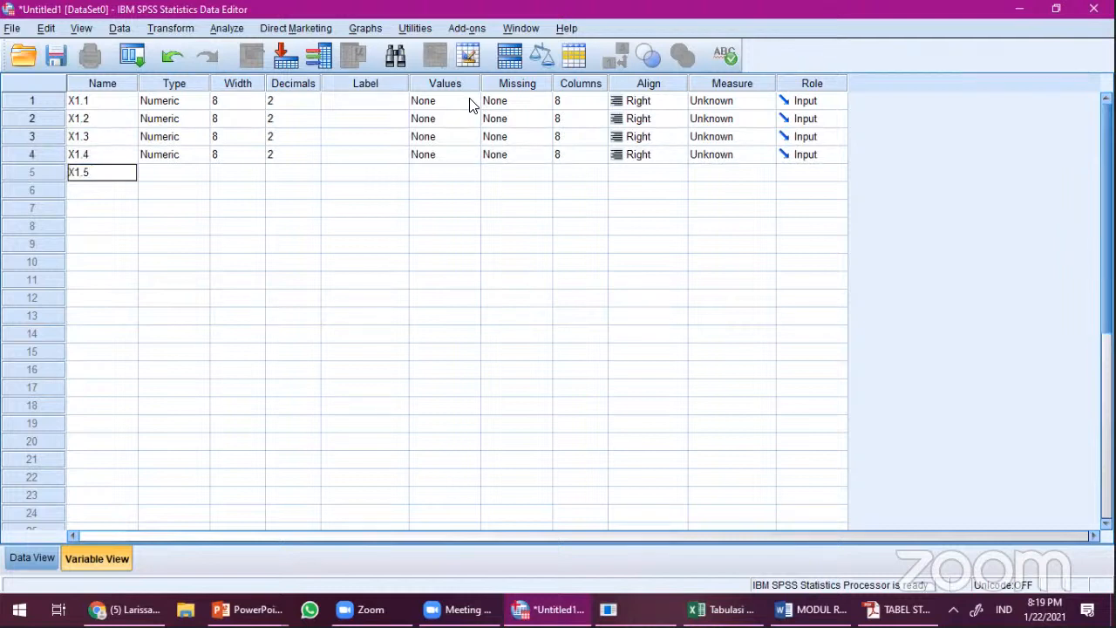
pyautogui.press('Tab')
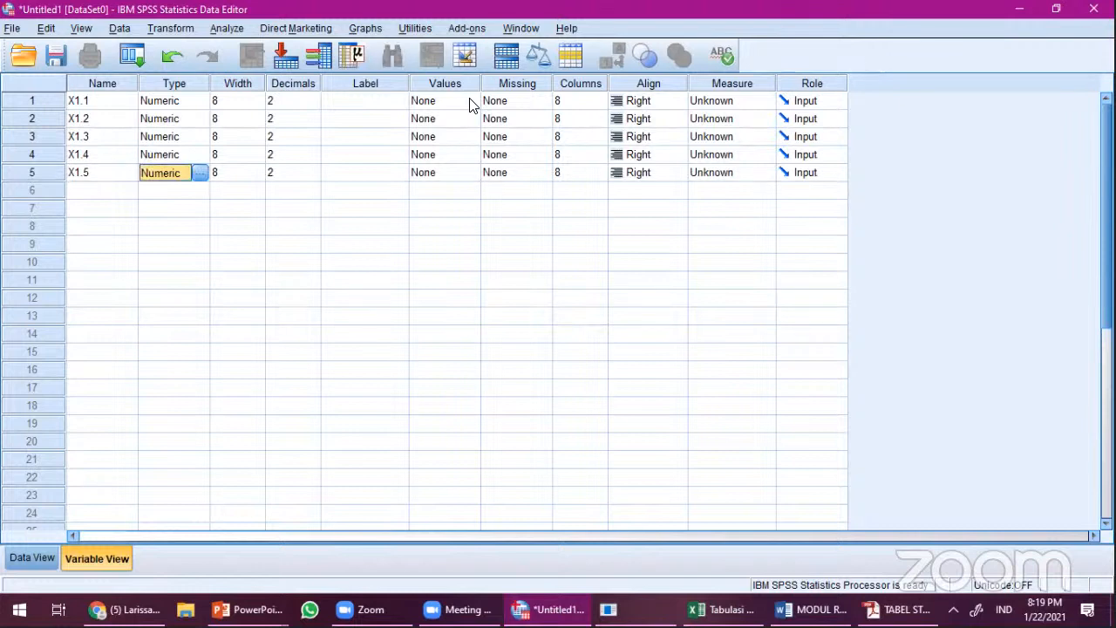
pyautogui.press('Down')
pyautogui.press('Left')
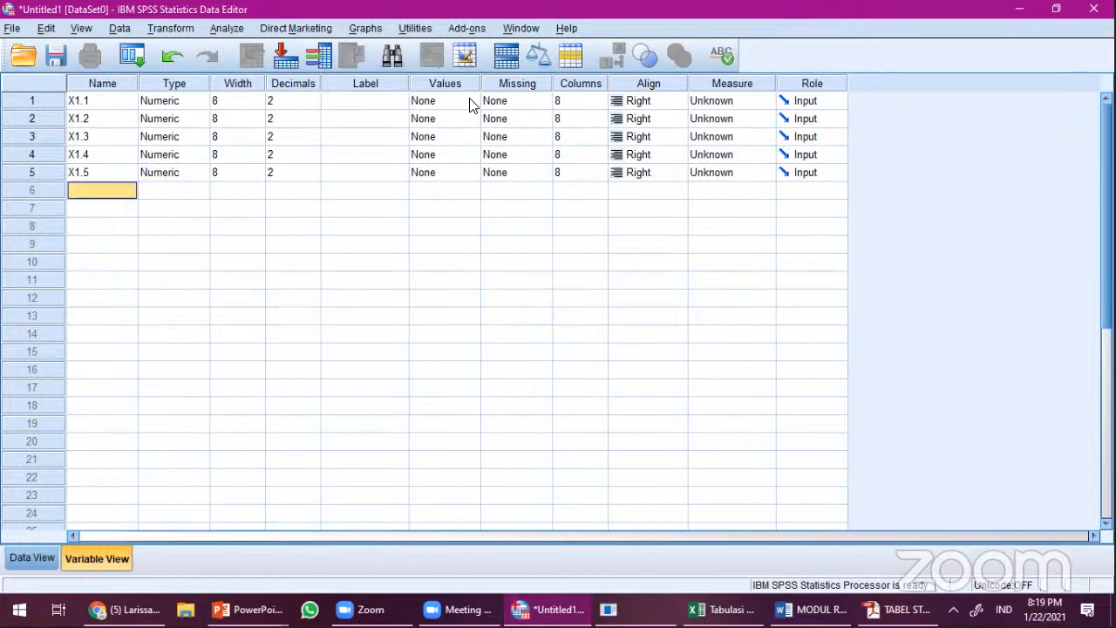
# Step: Add the total variable X1 below X1.5 and label it Harga
pyautogui.moveTo(44, 102); pyautogui.dragTo(63, 172)
pyautogui.click(115, 189)
pyautogui.write('X1')
pyautogui.press('Tab')
pyautogui.click(118, 192)
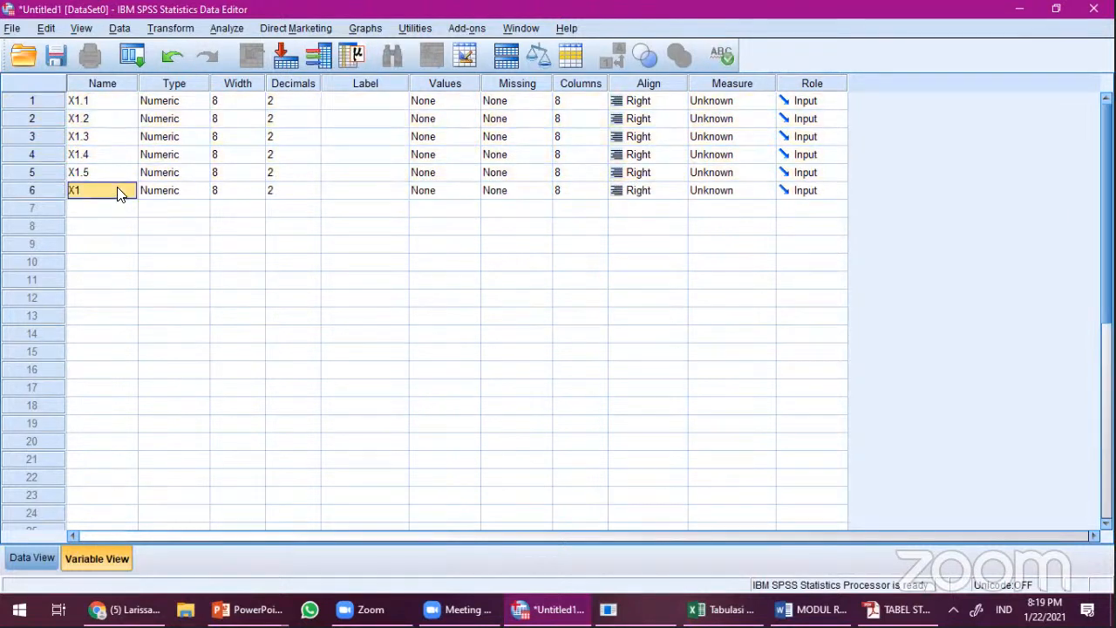
pyautogui.click(358, 191)
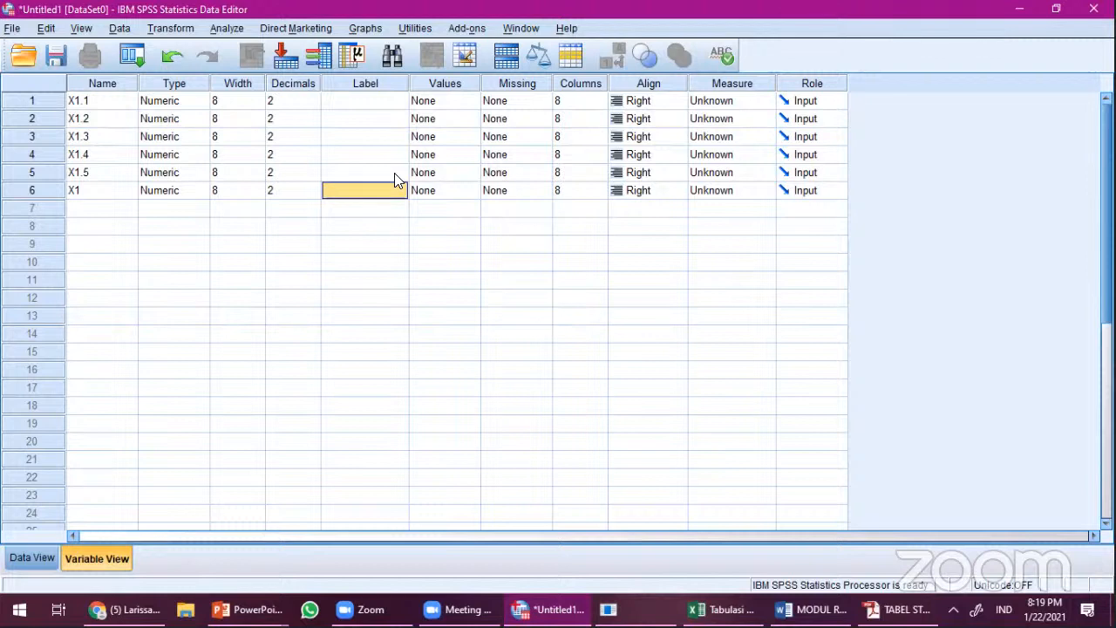
pyautogui.write('Harga')
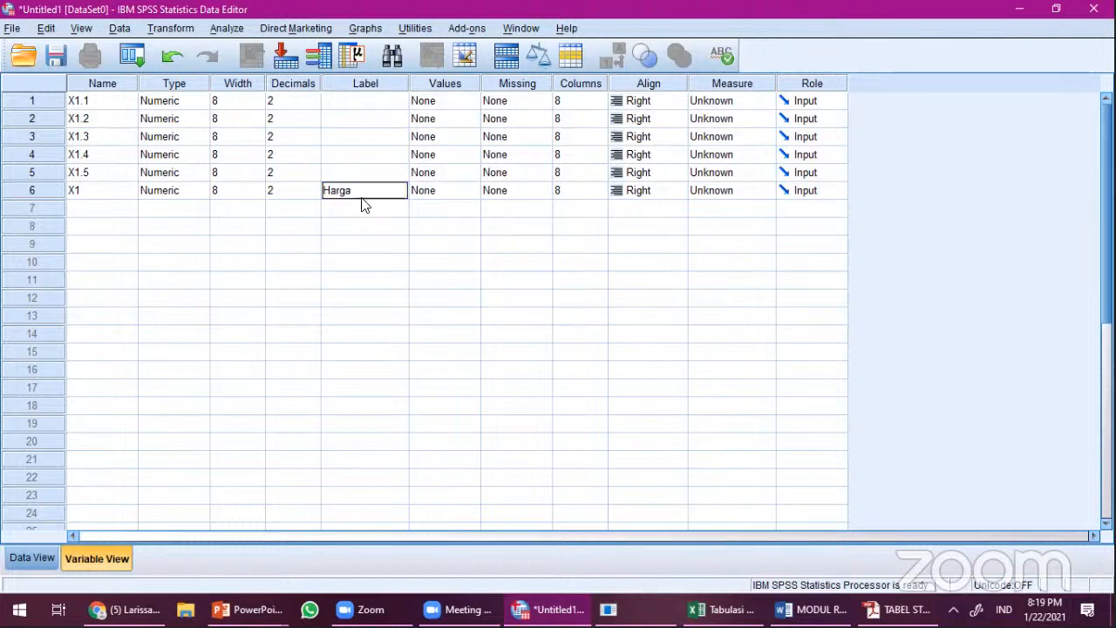
pyautogui.press('Tab')
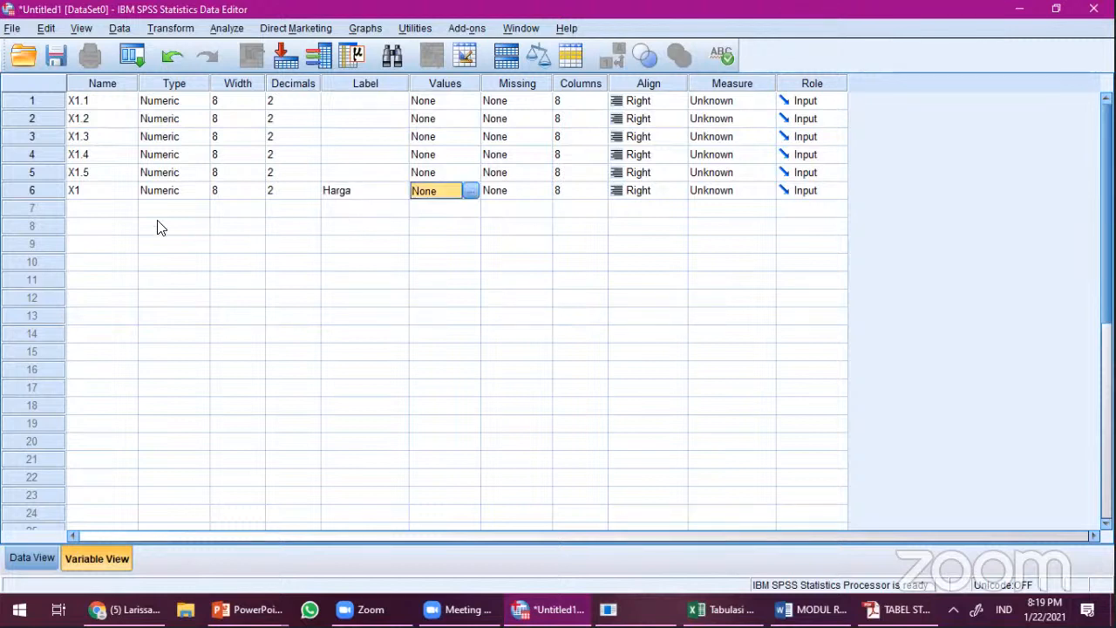
# Step: Define the Promosi item variables X2.1, X2.2, X2.3, X2.4 and X2.5 in the rows below X1
pyautogui.click(108, 211)
pyautogui.write('X')
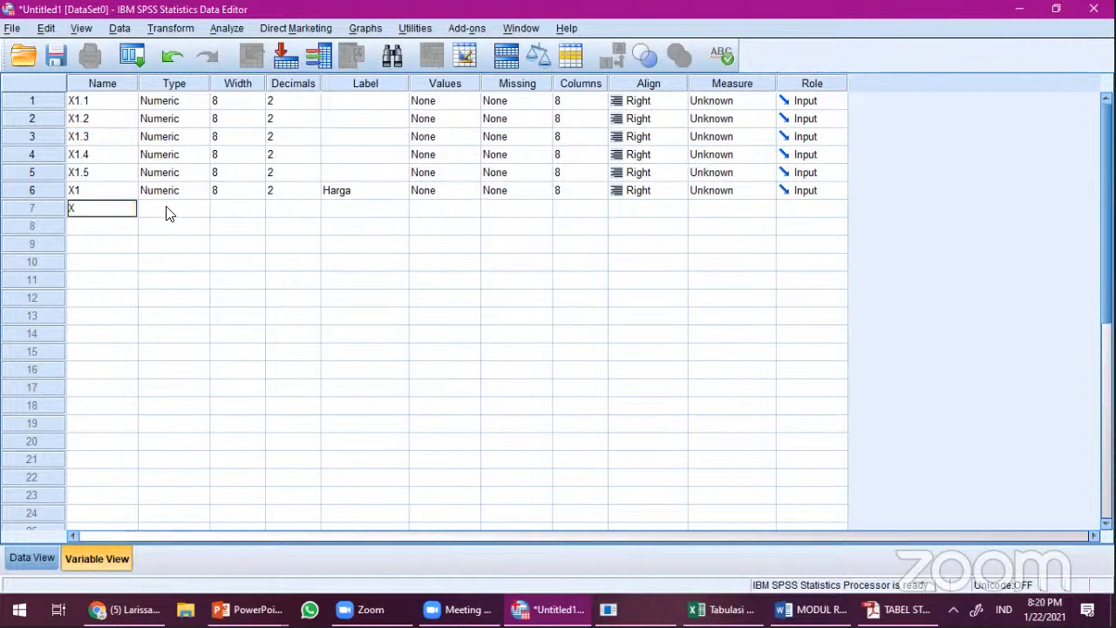
pyautogui.write('2.1')
pyautogui.press('Return')
pyautogui.write('2')
pyautogui.press('BackSpace')
pyautogui.write('X2.2')
pyautogui.press('Return')
pyautogui.write('X2.3')
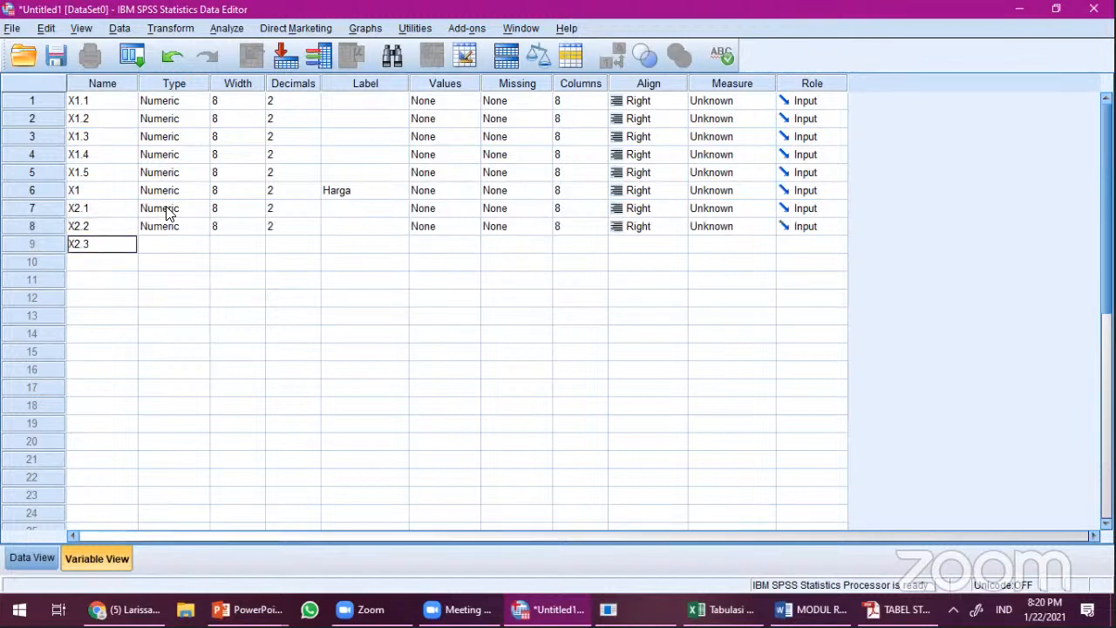
pyautogui.press('Return')
pyautogui.write('X2.4')
pyautogui.press('Return')
pyautogui.write('X')
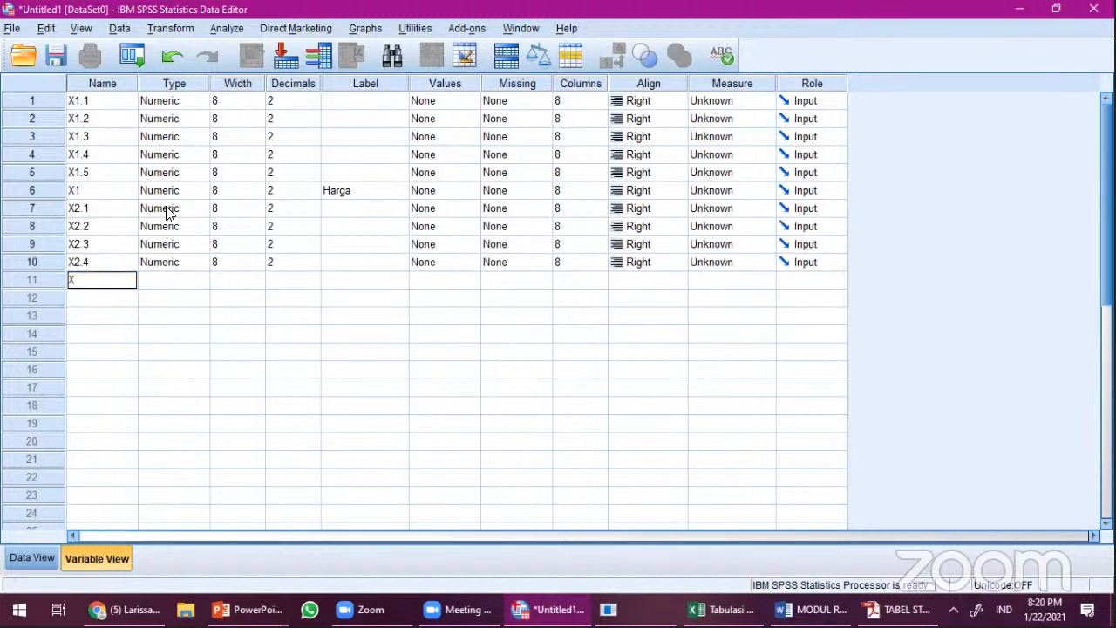
pyautogui.write('2.5')
pyautogui.press('Return')
# Step: Add the total variable X2 below X2.5 and label it Promosi
pyautogui.write('X2')
pyautogui.press('Tab')
pyautogui.press('Tab')
pyautogui.press('Tab')
pyautogui.press('Tab')
pyautogui.write('P')
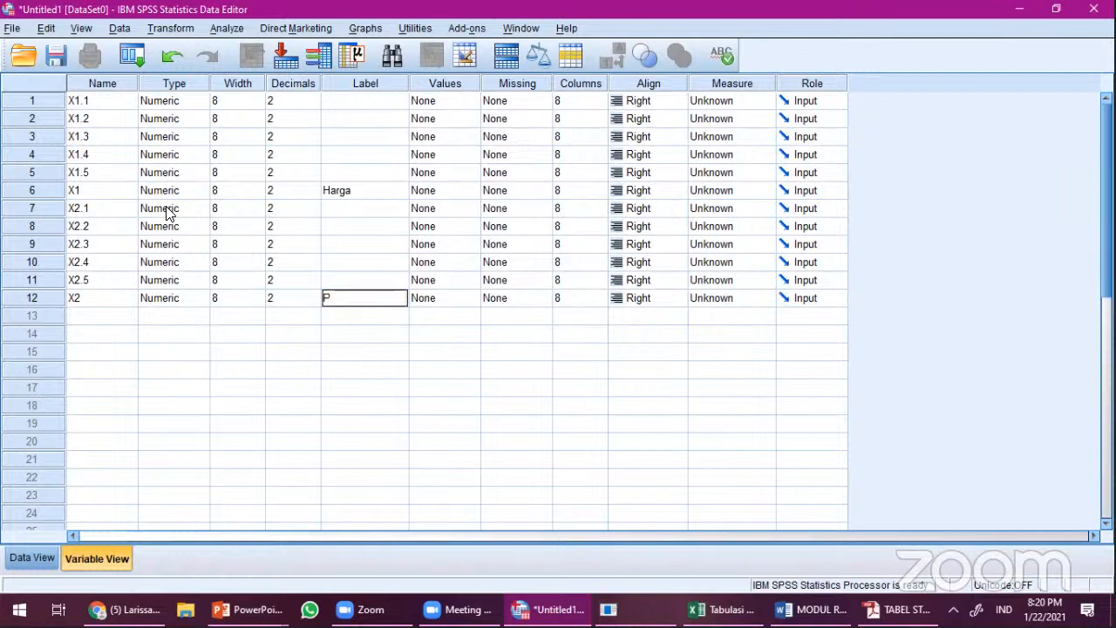
pyautogui.press('Return')
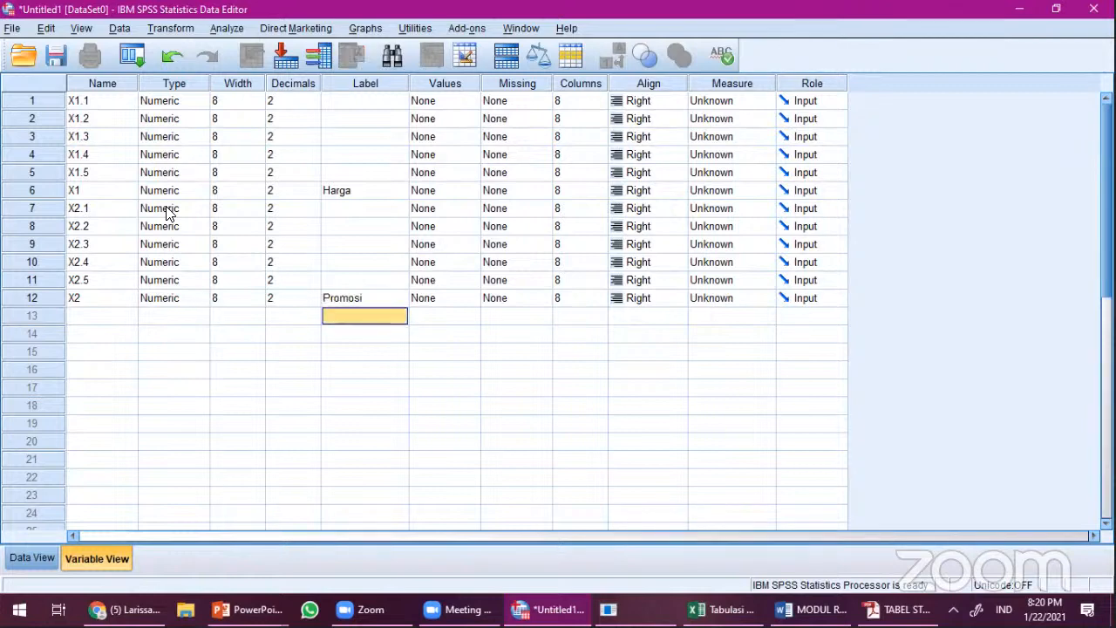
# Step: Switch to the Excel tabulation and paste a transposed copy of the headings X1.1 to Y as a column starting in U3
pyautogui.hotkey('alt', 'Tab')
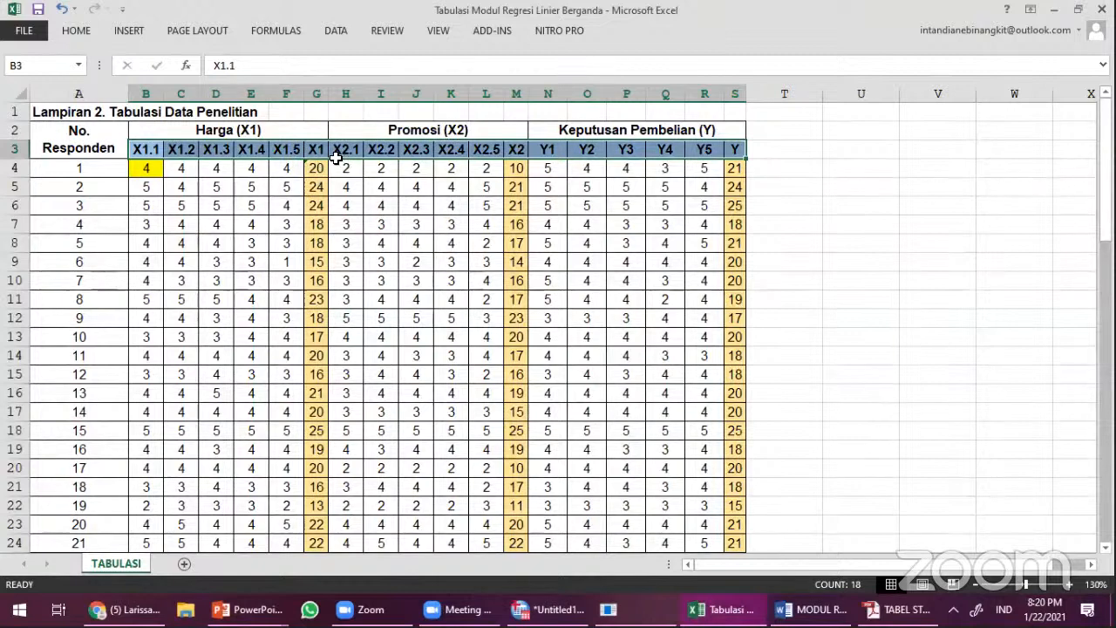
pyautogui.moveTo(135, 149); pyautogui.dragTo(732, 150)
pyautogui.hotkey('ctrl', 'c')
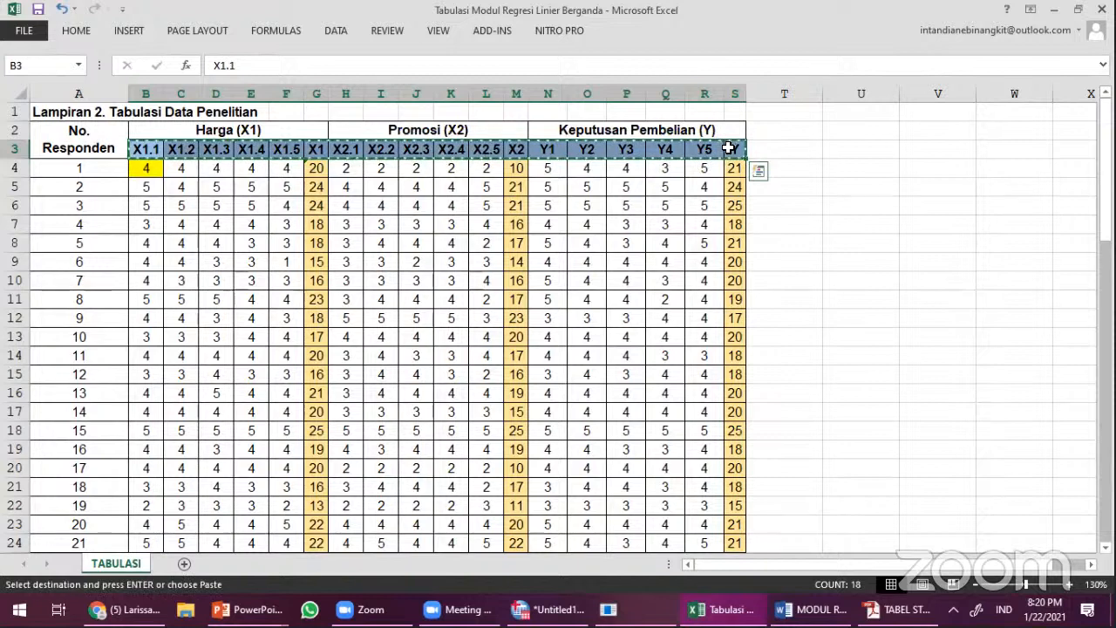
pyautogui.hotkey('ctrl', 'q')
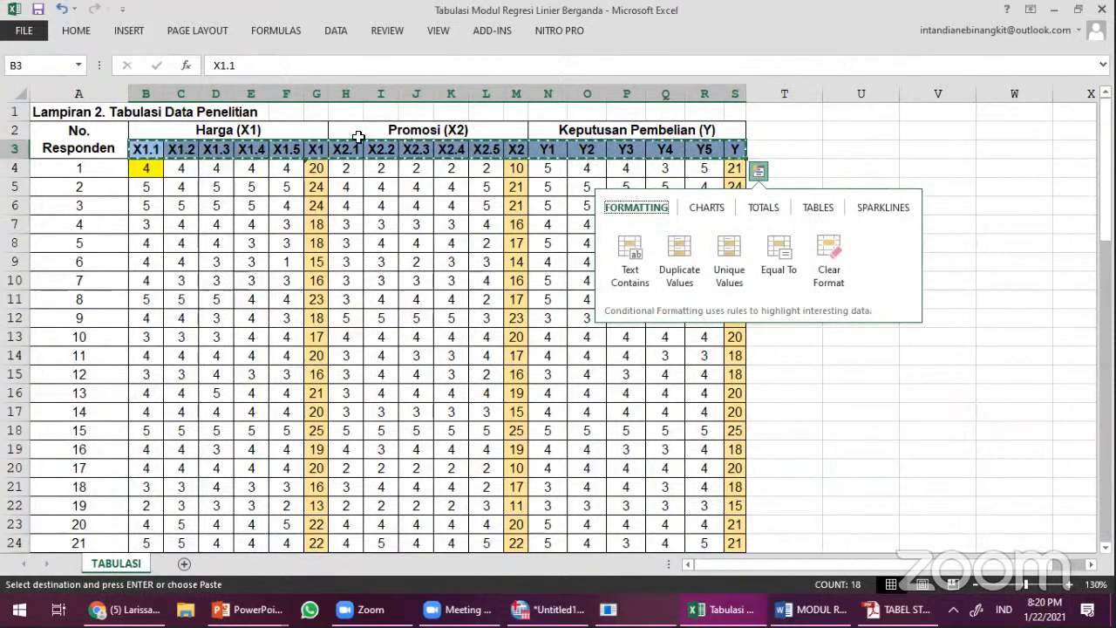
pyautogui.rightClick(868, 155)
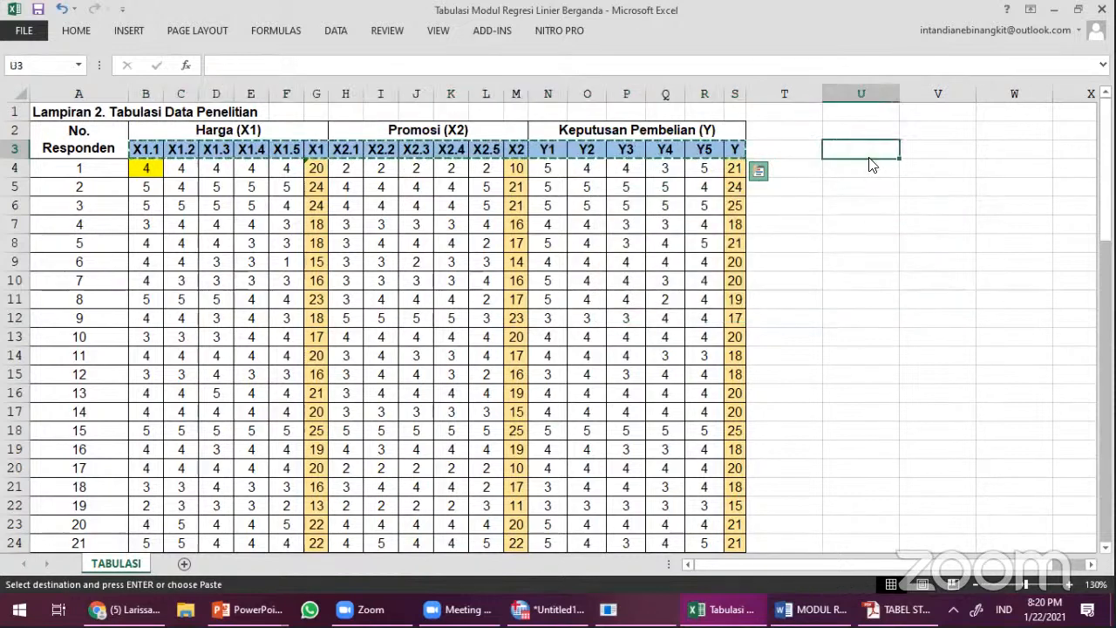
pyautogui.click(795, 385)
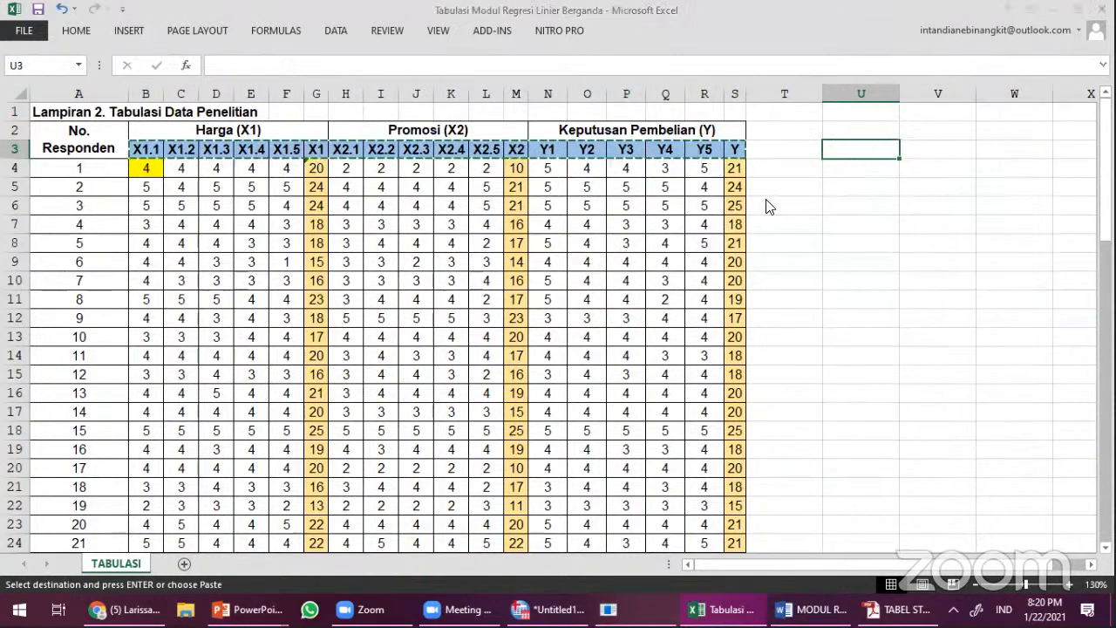
pyautogui.click(932, 305)
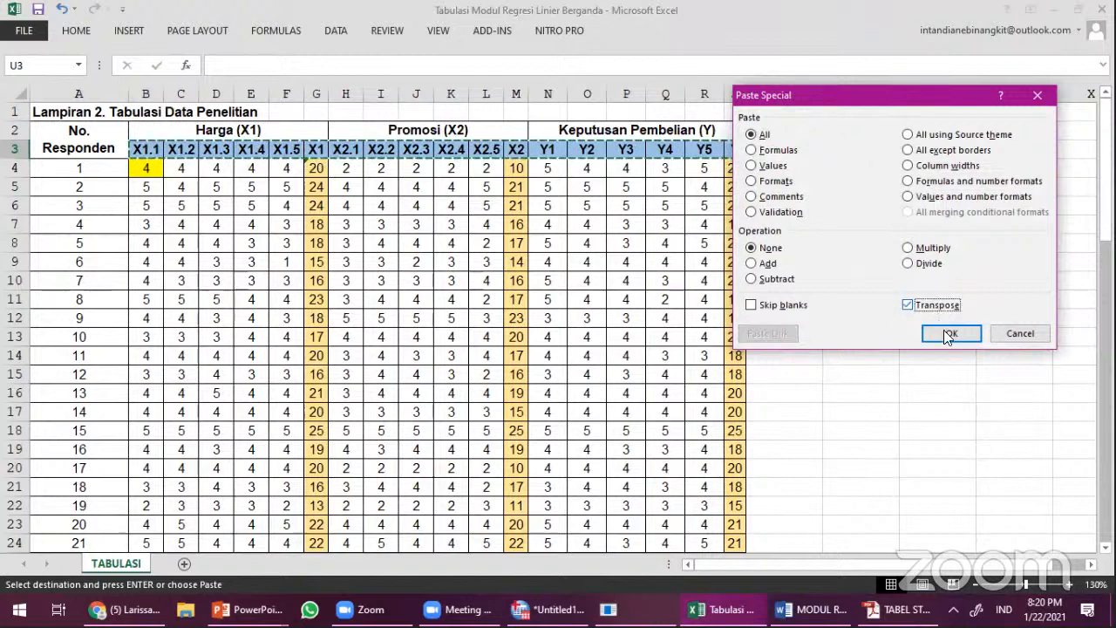
pyautogui.click(951, 335)
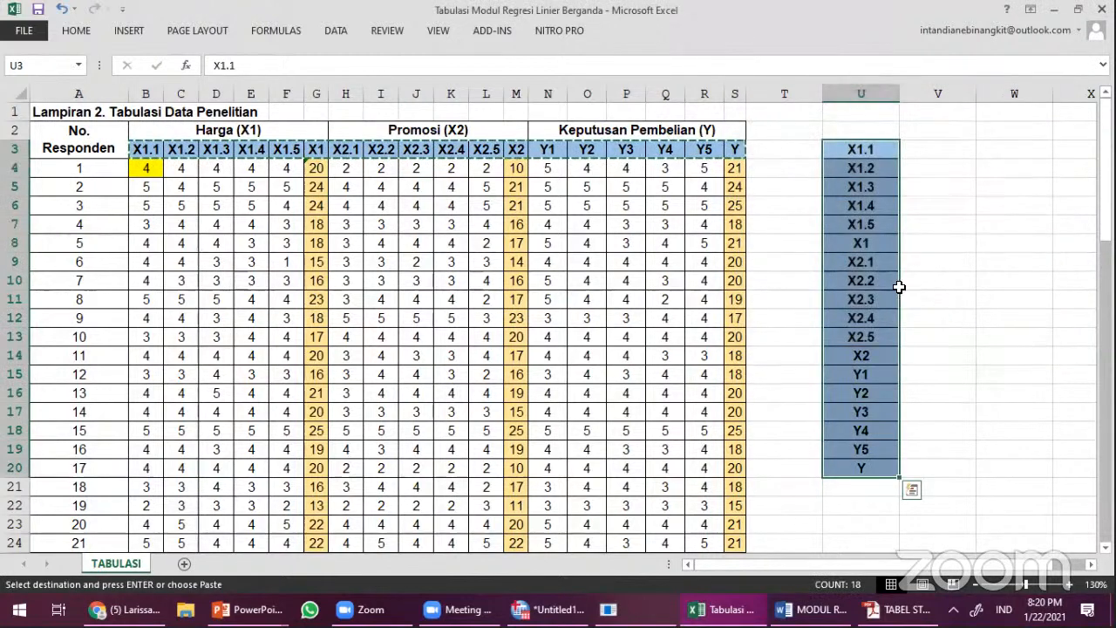
pyautogui.hotkey('ctrl', 'q')
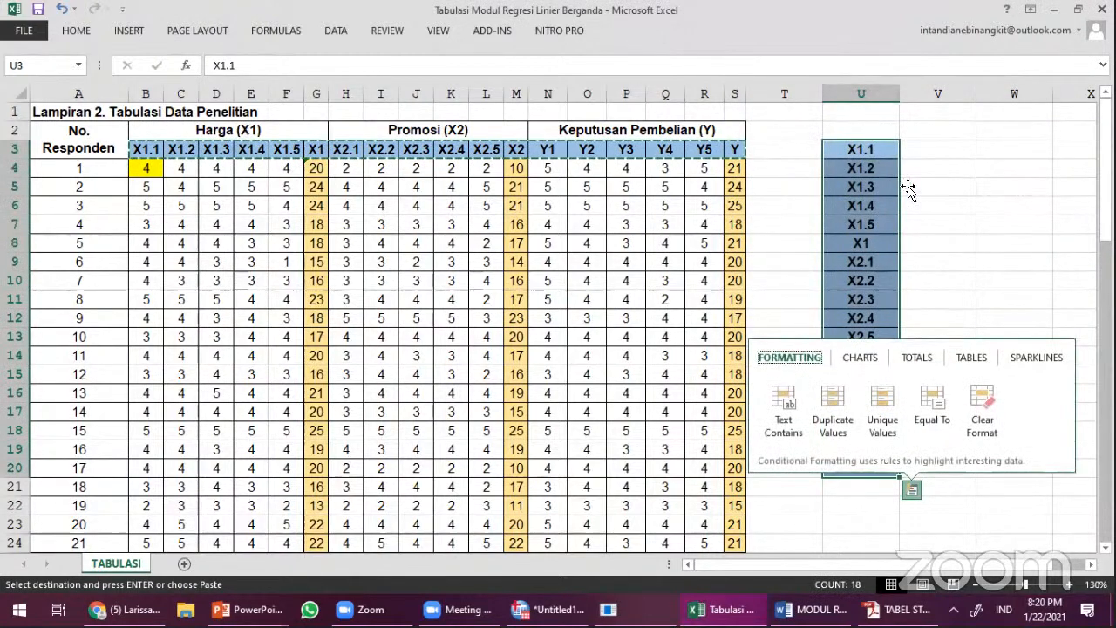
# Step: Copy the transposed headings in U3:U20, switch to SPSS, and paste them as variable names starting at row 1
pyautogui.click(931, 170)
pyautogui.moveTo(884, 146); pyautogui.dragTo(887, 477)
pyautogui.hotkey('ctrl', 'c')
pyautogui.hotkey('alt', 'Tab')
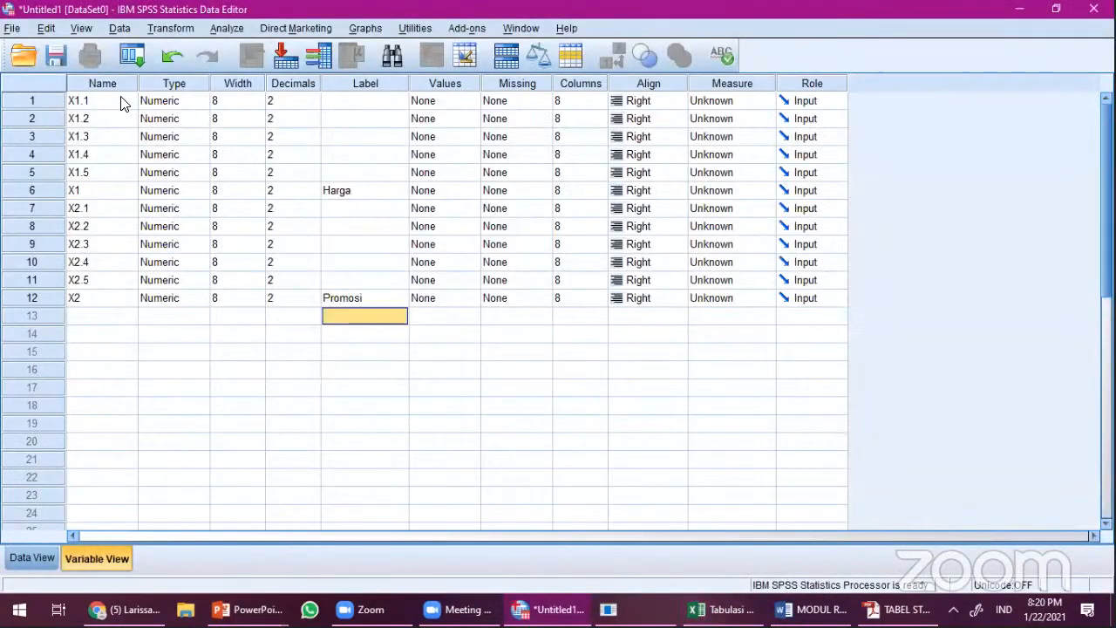
pyautogui.click(122, 103)
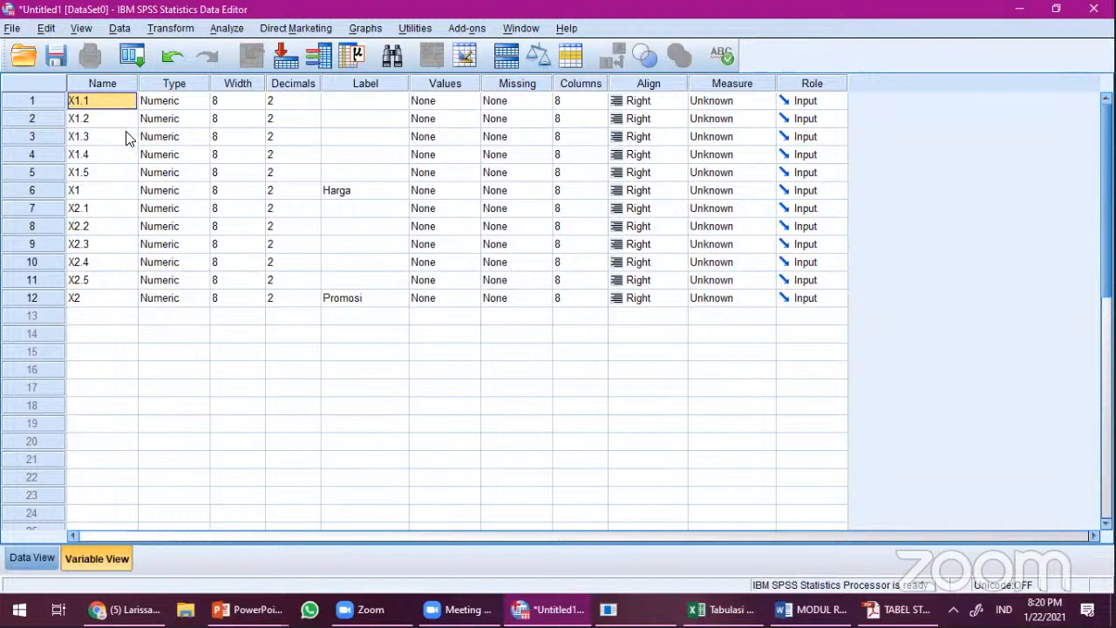
pyautogui.hotkey('ctrl', 'v')
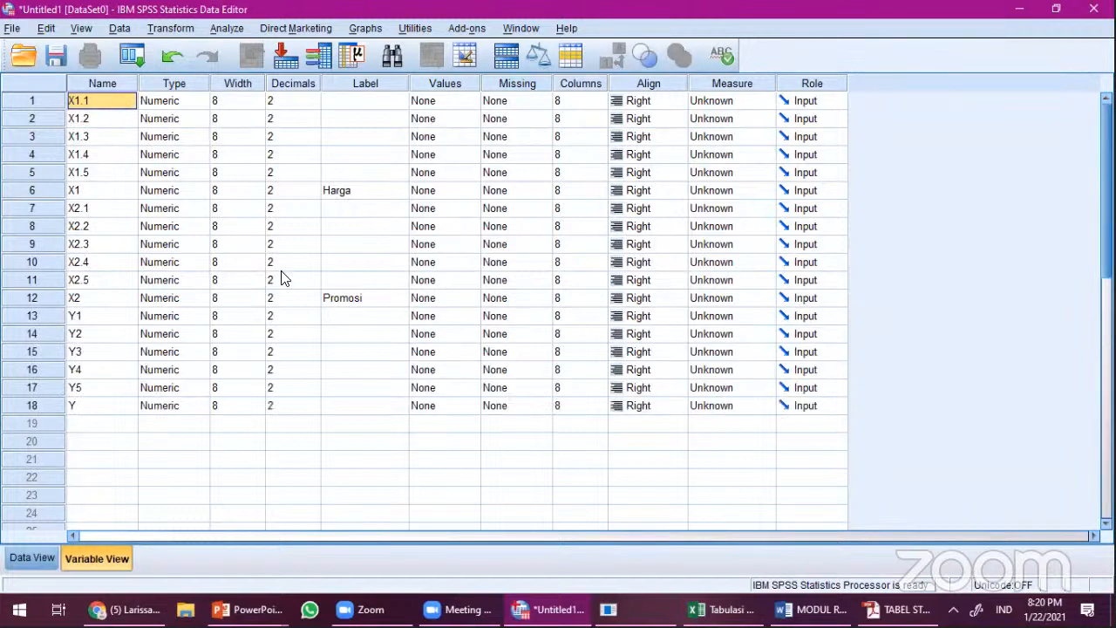
# Step: Label the total variable Y in row 18 Keputusan Pembelian, keeping Y as its name
pyautogui.click(355, 408)
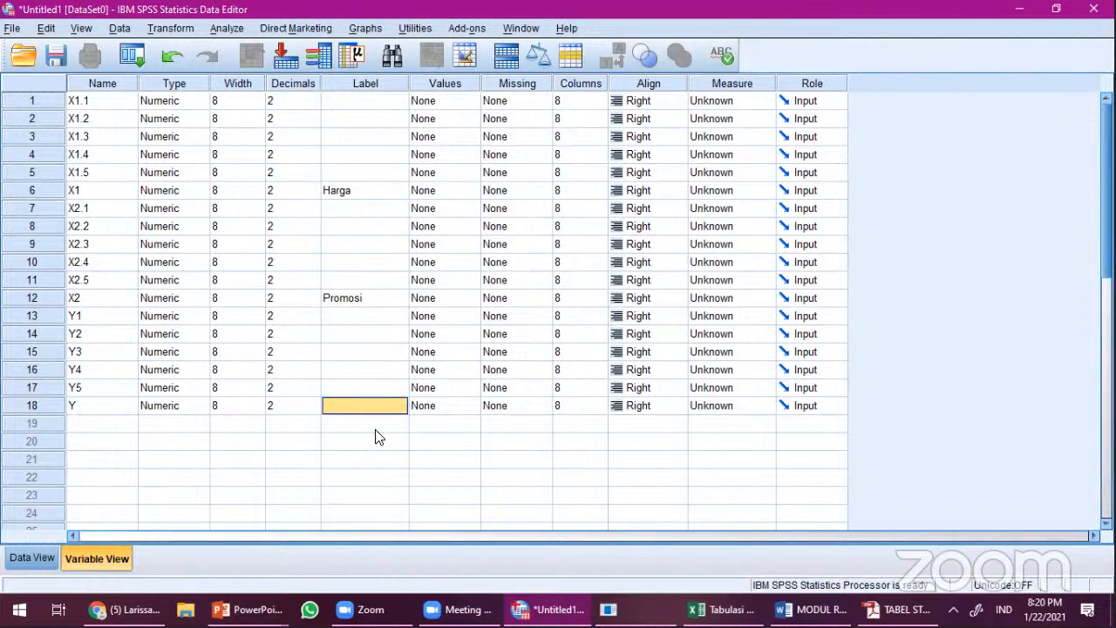
pyautogui.write('Keputusan')
pyautogui.hotkey('shift', 'space')
pyautogui.write('Pem')
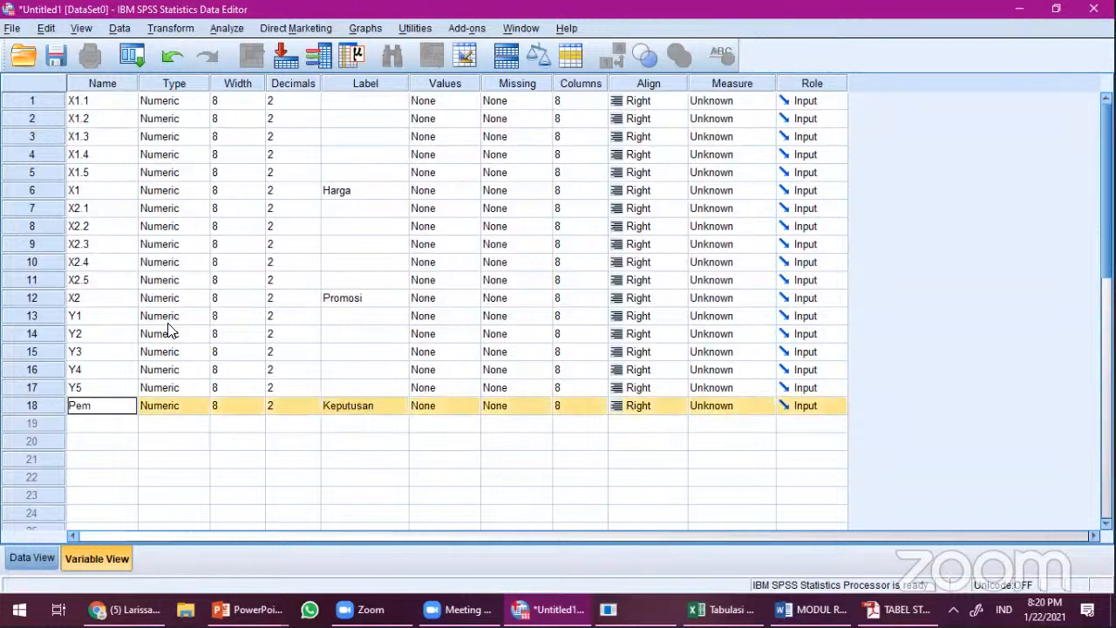
pyautogui.click(125, 319)
pyautogui.click(108, 399)
pyautogui.write('Y')
pyautogui.doubleClick(370, 405)
pyautogui.click(379, 404)
pyautogui.write('Pembelian')
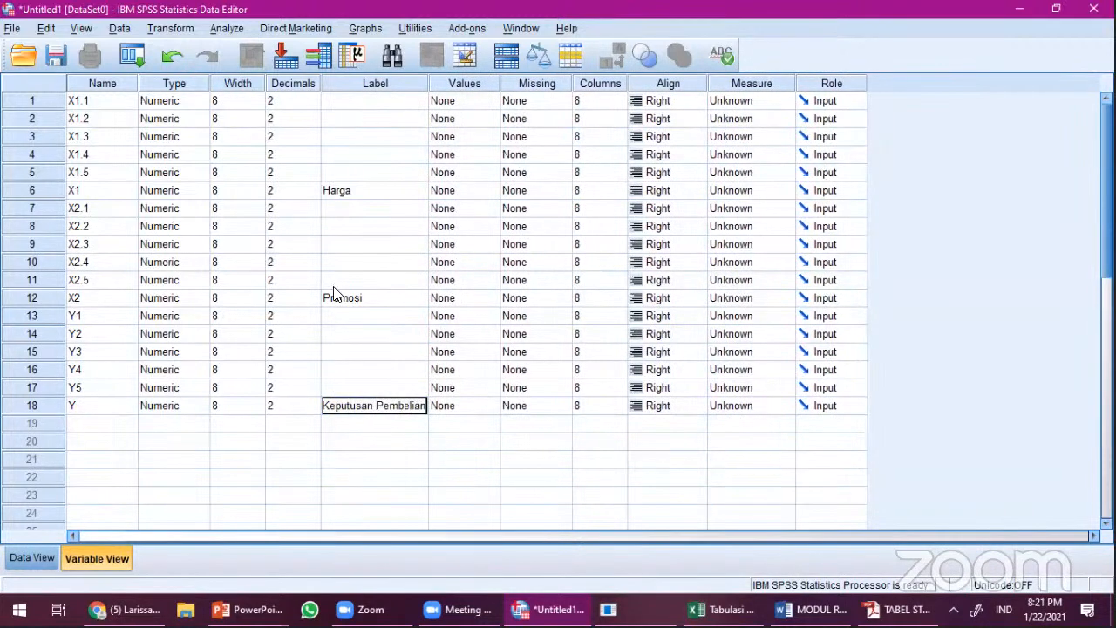
# Step: Lower the decimals of X1.1, X1.2 and X1.3 to 0 one by one
pyautogui.click(281, 103)
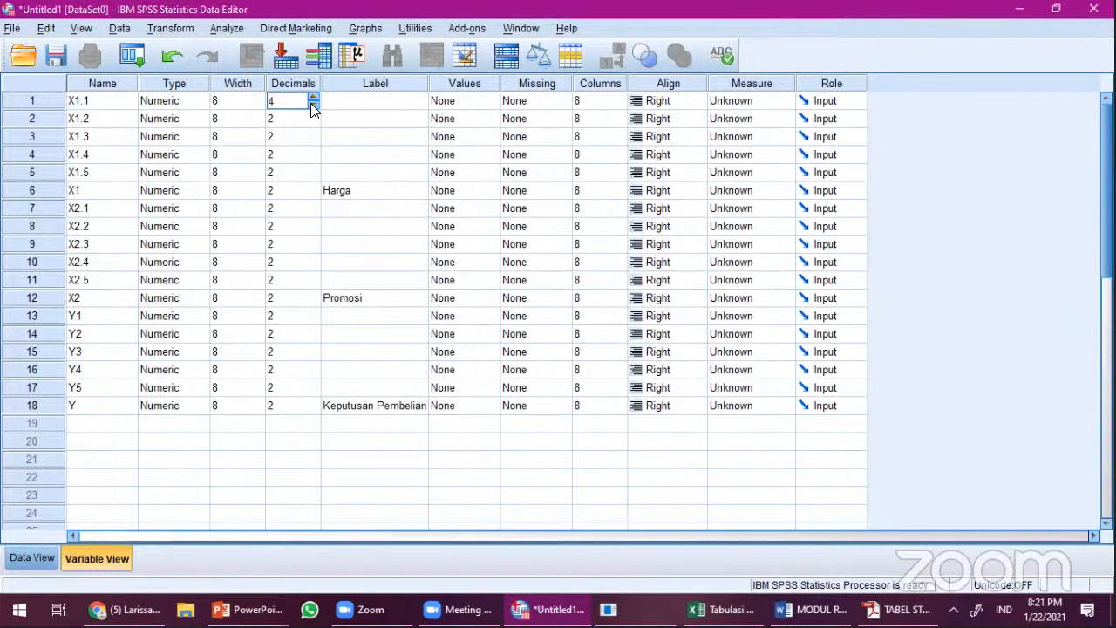
pyautogui.click(312, 105)
pyautogui.click(312, 104)
pyautogui.click(313, 105)
pyautogui.click(312, 105)
pyautogui.click(300, 119)
pyautogui.click(312, 123)
pyautogui.click(313, 123)
pyautogui.click(311, 137)
pyautogui.click(314, 141)
pyautogui.click(314, 141)
# Step: Switch to the Excel tabulation and fill V3:V20, beside the transposed headings, with 0
pyautogui.hotkey('alt', 'Tab')
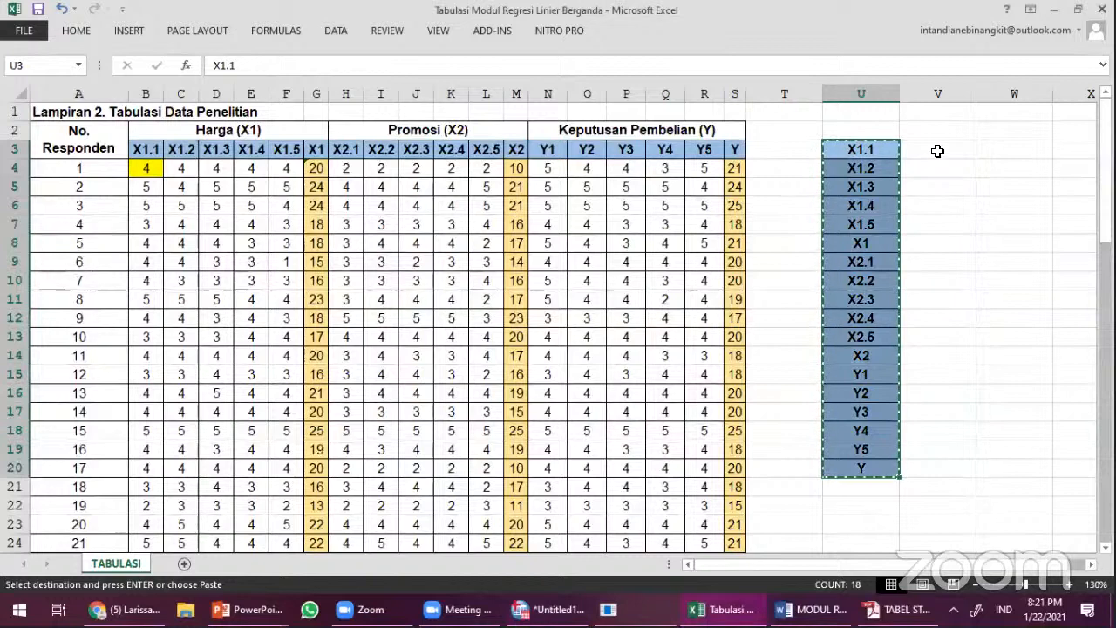
pyautogui.click(936, 149)
pyautogui.write('0')
pyautogui.press('Return')
pyautogui.write('0')
pyautogui.press('Return')
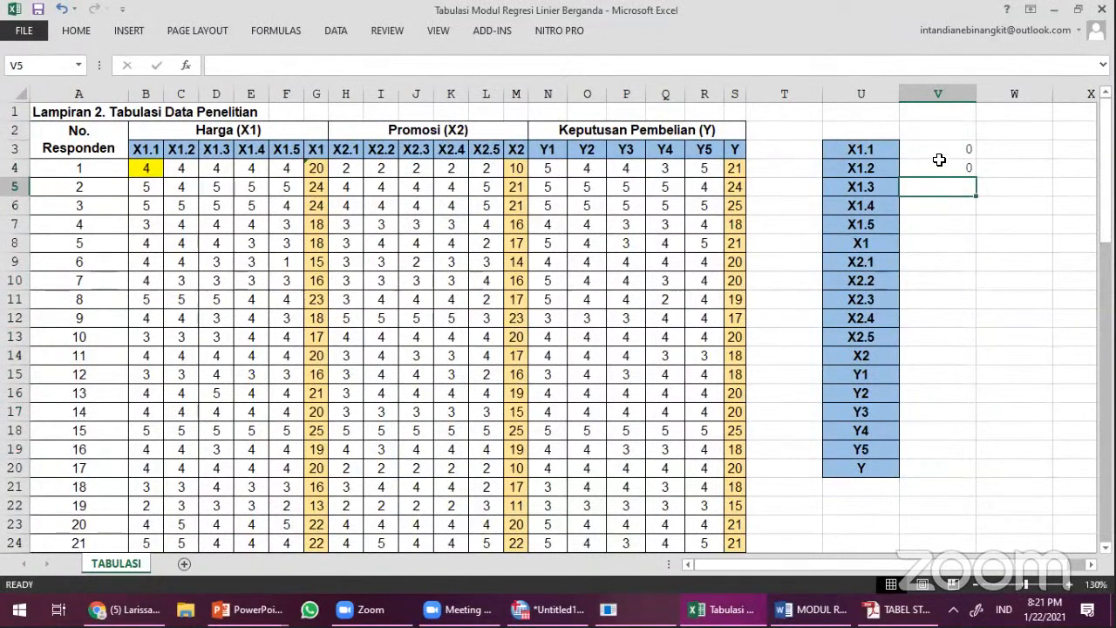
pyautogui.click(935, 165)
pyautogui.hotkey('ctrl', 'c')
pyautogui.keyDown('shift'); pyautogui.click(956, 467); pyautogui.keyUp('shift')
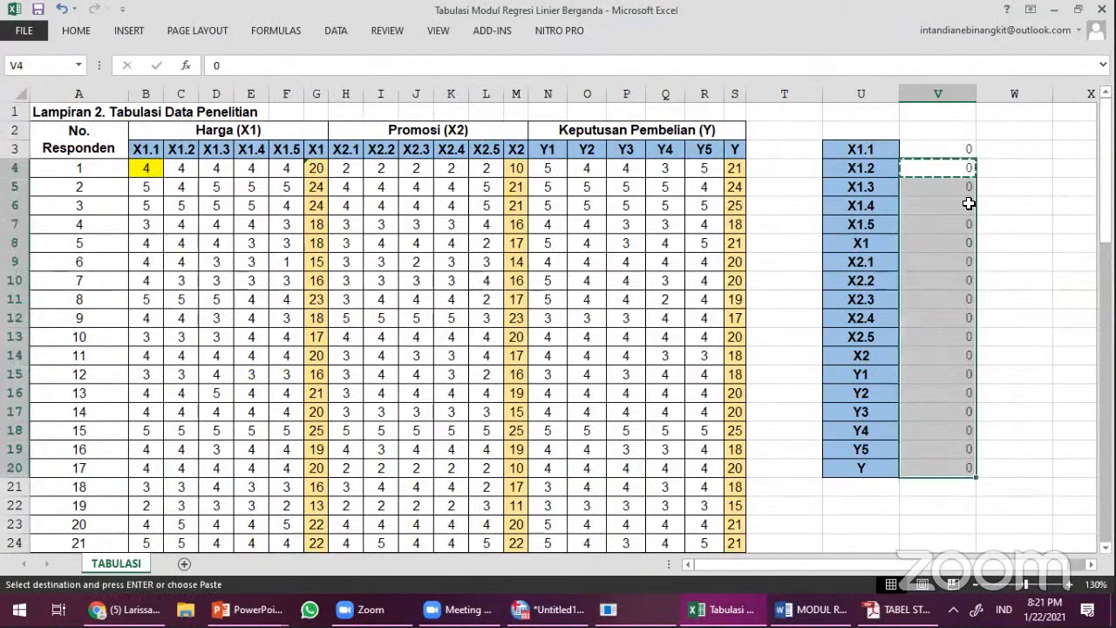
pyautogui.hotkey('ctrl', 'v')
# Step: Copy the zeros in V3:V20 and paste them into SPSS as the decimals of all variables from X1.1 to Y
pyautogui.moveTo(959, 149); pyautogui.dragTo(960, 468)
pyautogui.hotkey('ctrl', 'c')
pyautogui.moveTo(950, 142); pyautogui.dragTo(965, 465)
pyautogui.hotkey('ctrl', 'v')
pyautogui.press('Escape')
pyautogui.hotkey('ctrl', 'c')
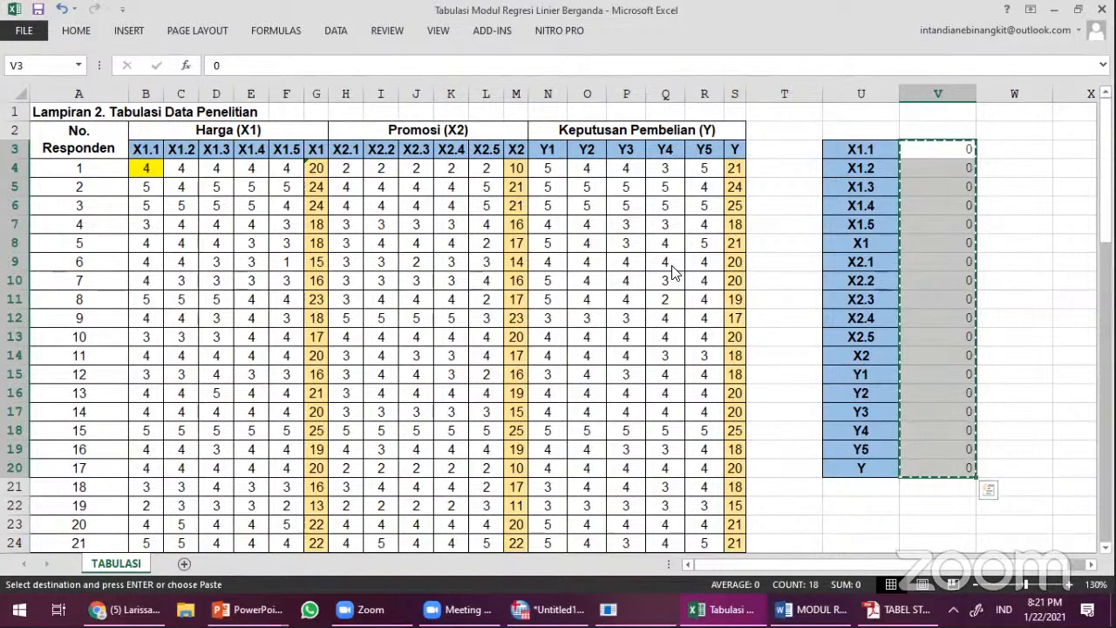
pyautogui.hotkey('alt', 'Tab')
pyautogui.click(314, 100)
pyautogui.hotkey('ctrl', 'v')
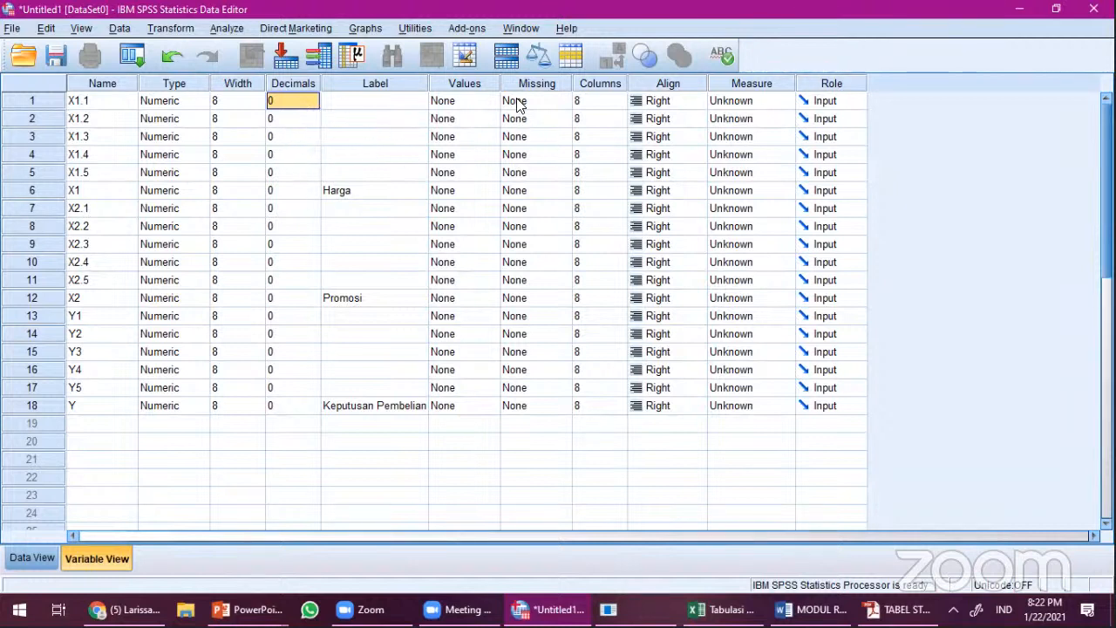
pyautogui.click(290, 82)
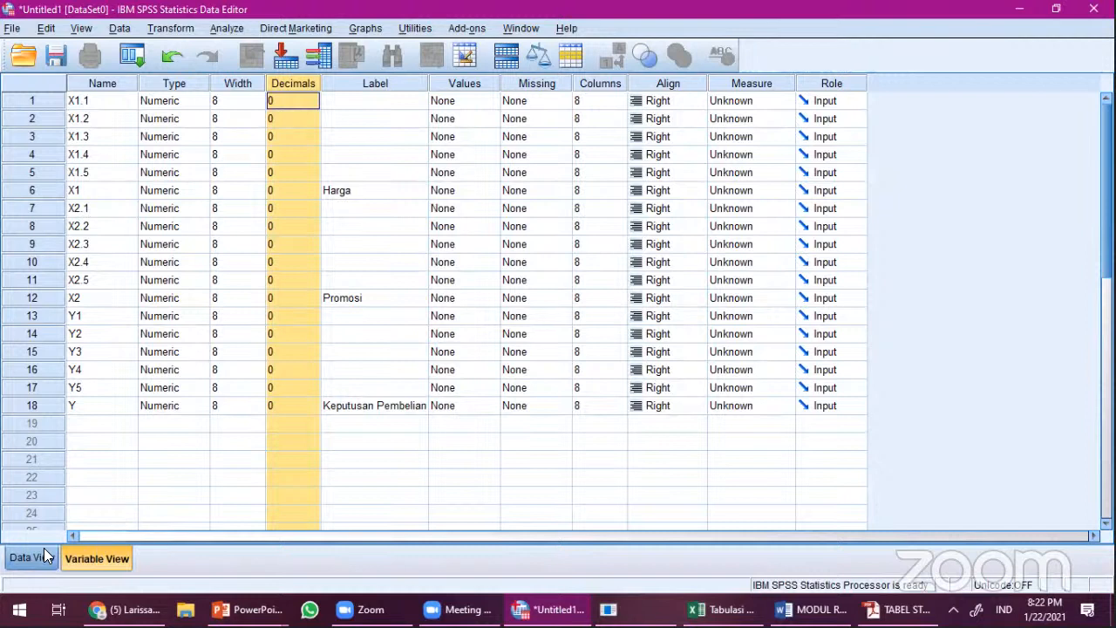
# Step: Set the measurement level of X1.1, X1.2 and X1.3 to Ordinal
pyautogui.click(752, 103)
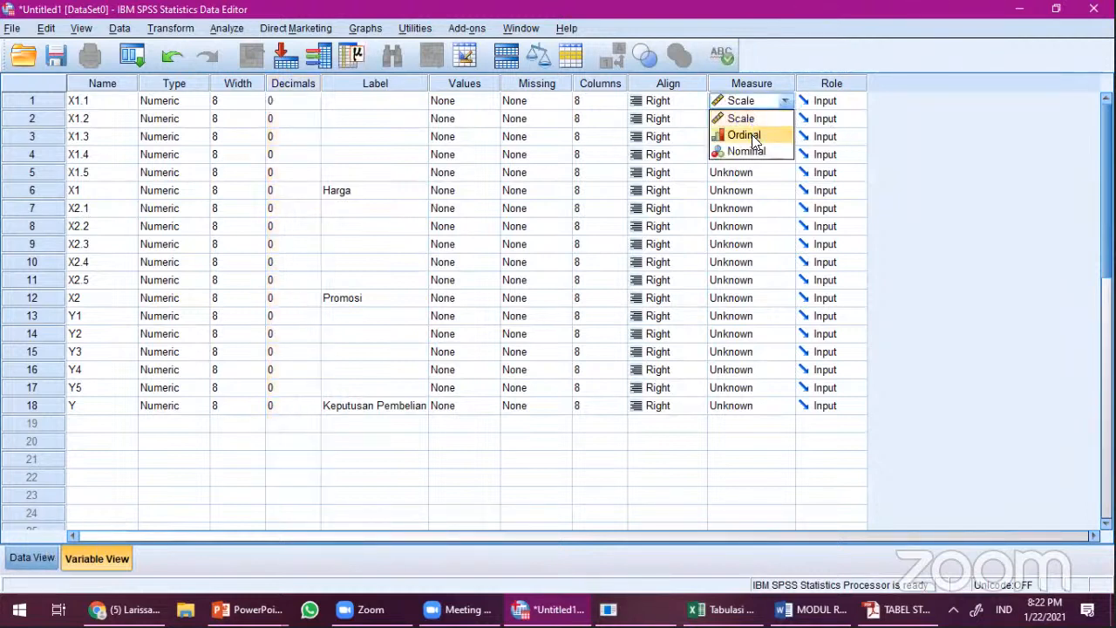
pyautogui.click(752, 135)
pyautogui.click(747, 122)
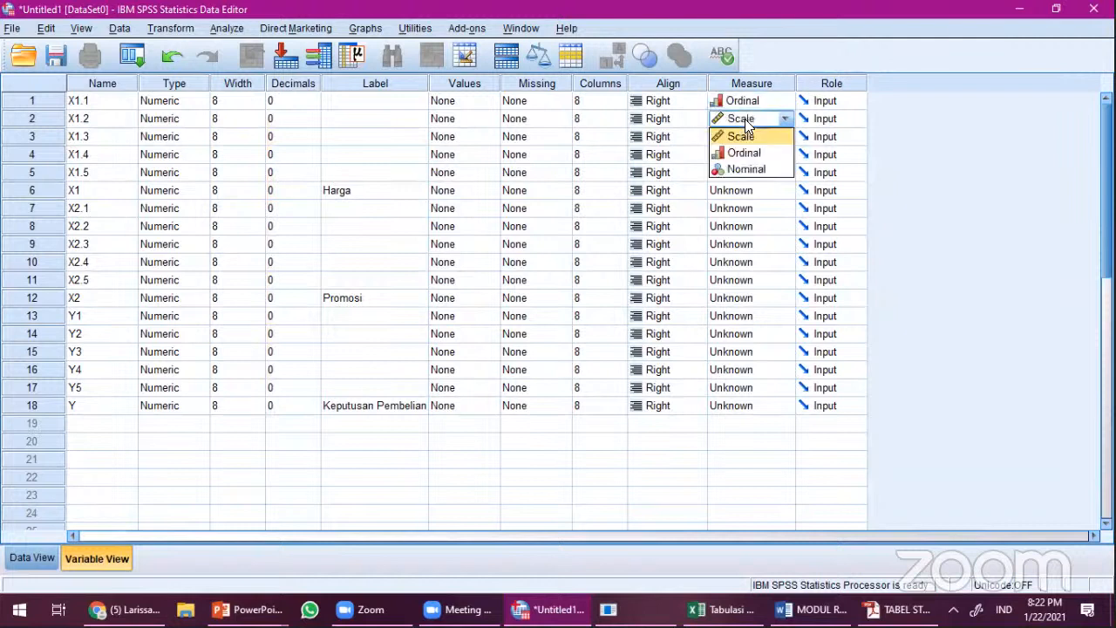
pyautogui.click(741, 154)
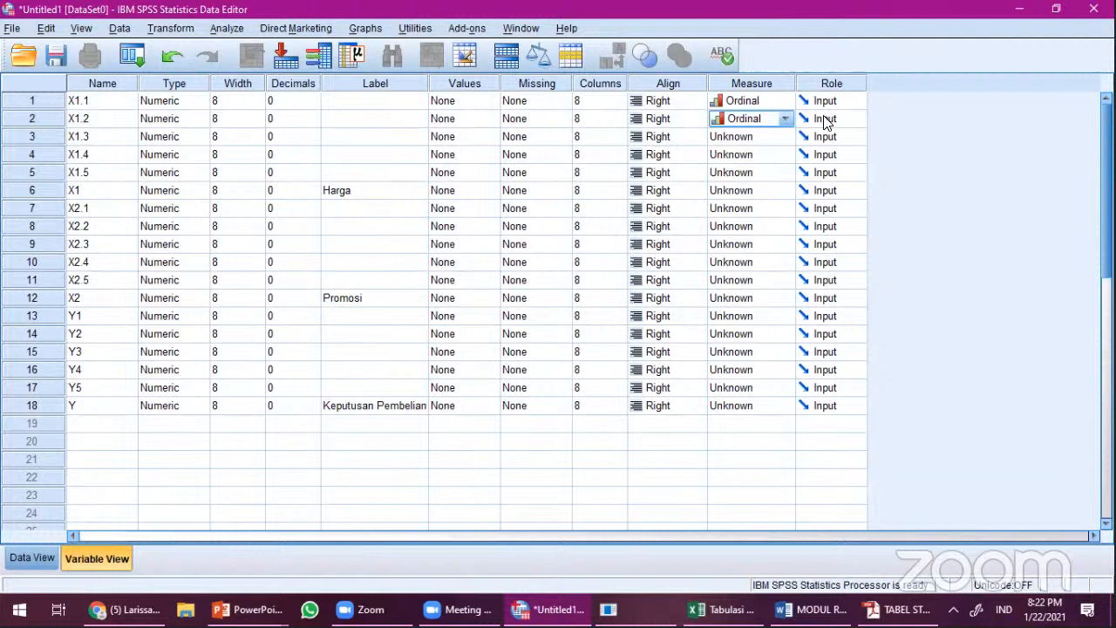
pyautogui.press('Down')
pyautogui.press('Down')
pyautogui.press('Up')
pyautogui.press('space')
pyautogui.press('Down')
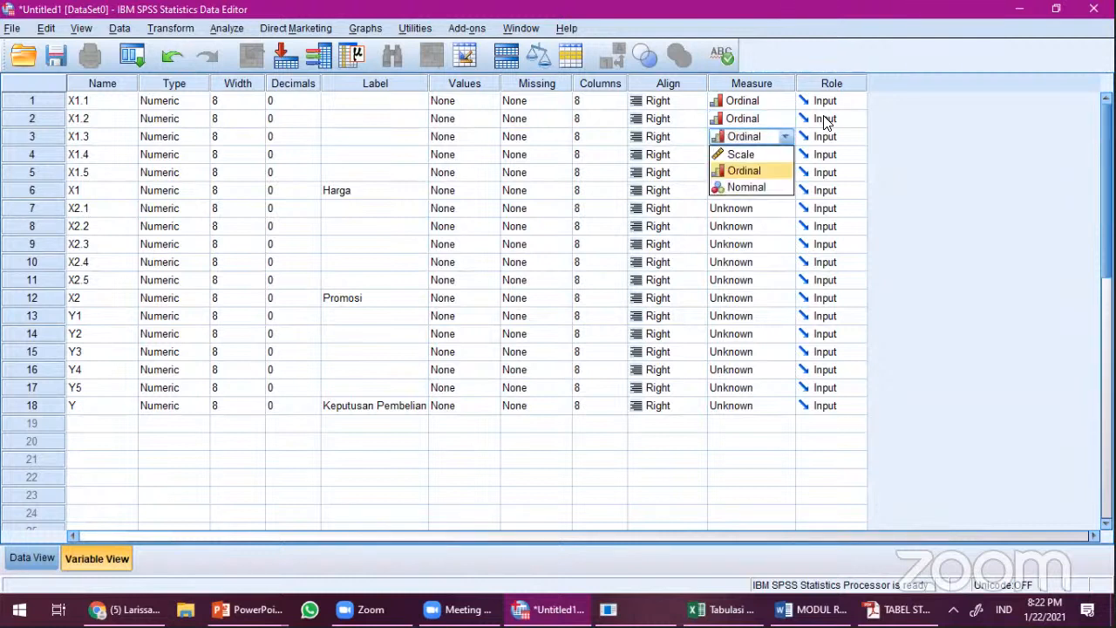
pyautogui.press('Return')
# Step: Set the measurement level of X1.4, X1.5 and the total X1 to Ordinal
pyautogui.press('Down')
pyautogui.press('space')
pyautogui.press('Down')
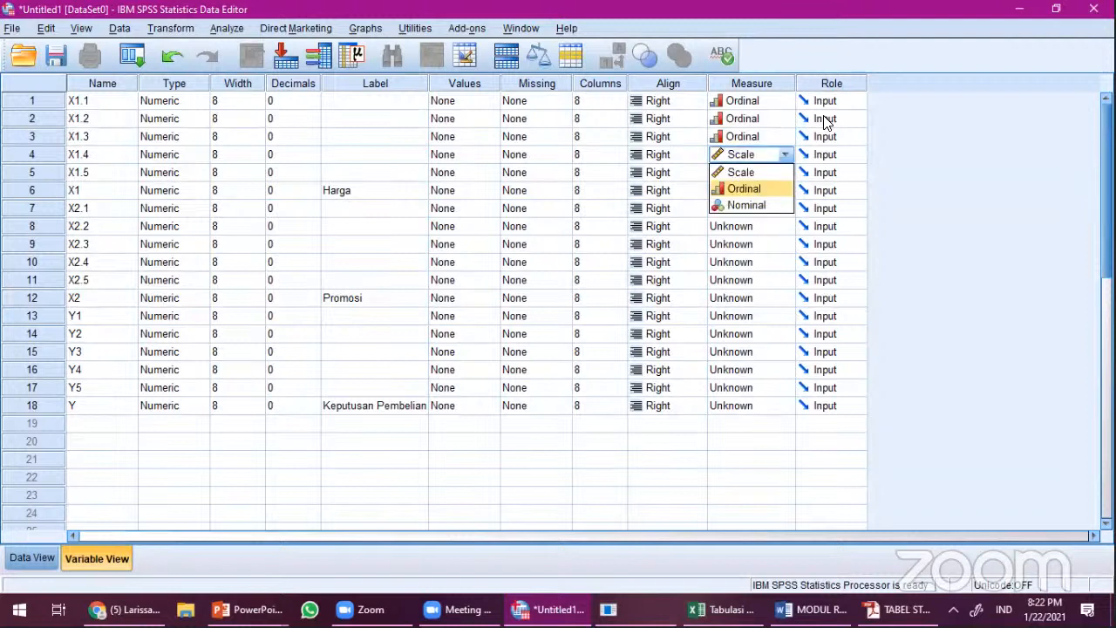
pyautogui.press('Return')
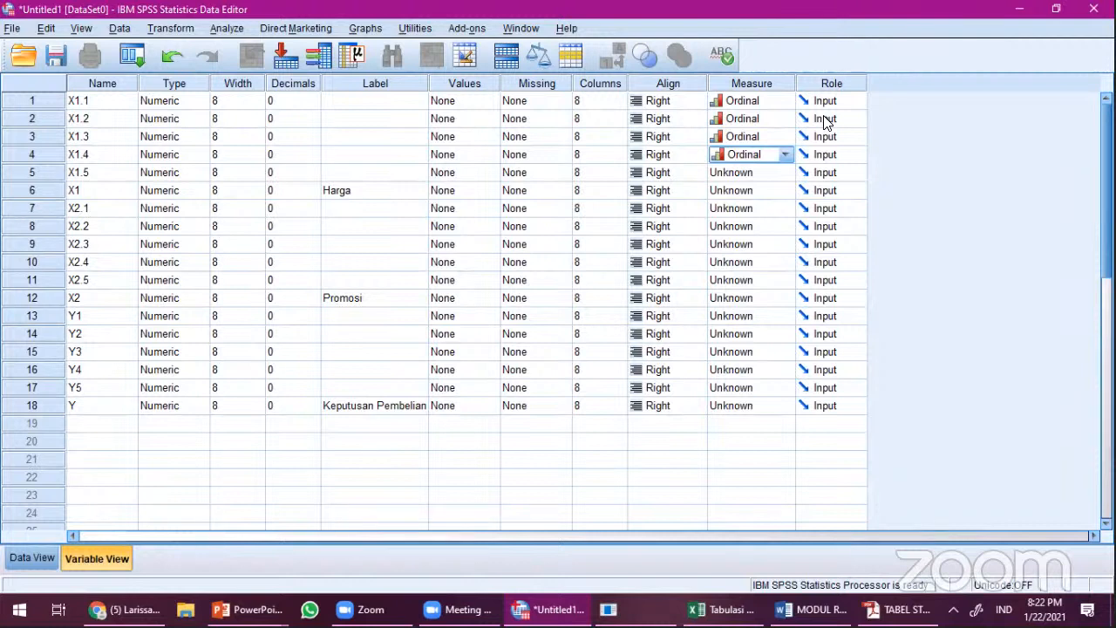
pyautogui.press('Down')
pyautogui.press('space')
pyautogui.press('Down')
pyautogui.press('Return')
pyautogui.press('Down')
pyautogui.press('space')
pyautogui.press('Down')
pyautogui.press('Return')
# Step: Set the measurement level of X2.1 and X2.2 to Ordinal
pyautogui.press('Down')
pyautogui.press('space')
pyautogui.press('Down')
pyautogui.press('Up')
pyautogui.press('Down')
pyautogui.press('Return')
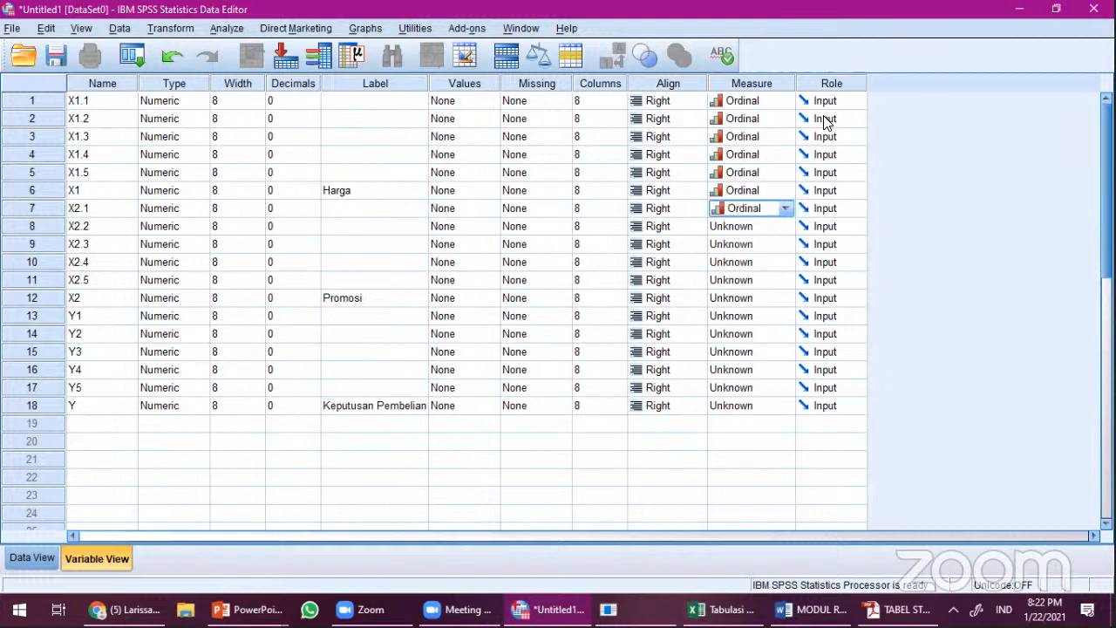
pyautogui.press('Down')
pyautogui.press('space')
pyautogui.hotkey('alt', 'Down')
pyautogui.press('Down')
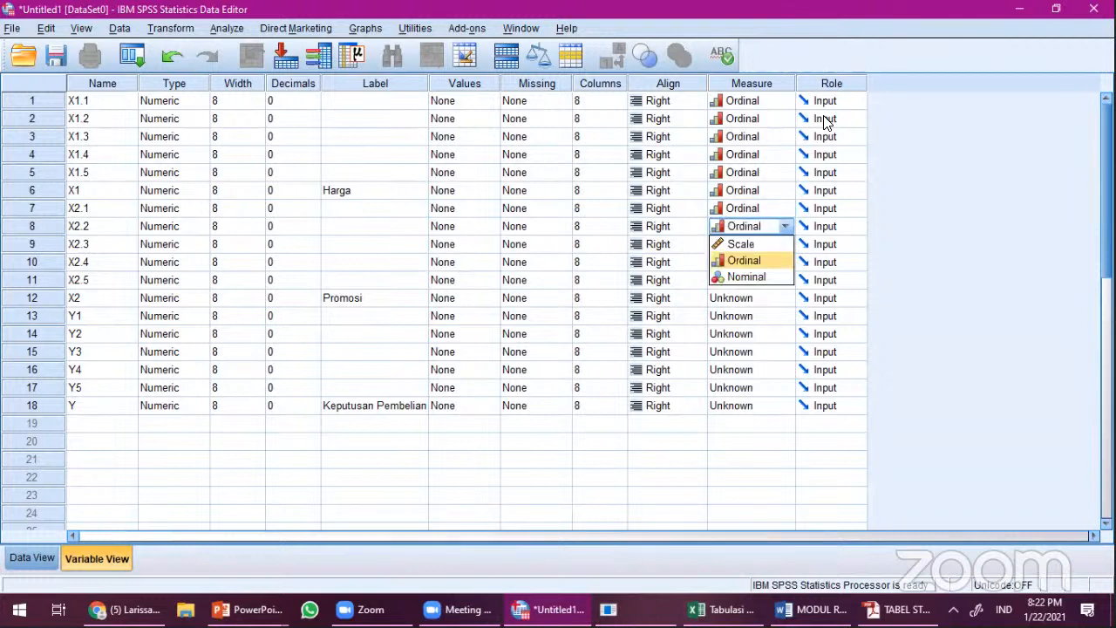
pyautogui.press('Return')
# Step: Set the measurement level of X2.3 and X2.4 to Ordinal
pyautogui.press('Down')
pyautogui.press('space')
pyautogui.hotkey('alt', 'Down')
pyautogui.press('Down')
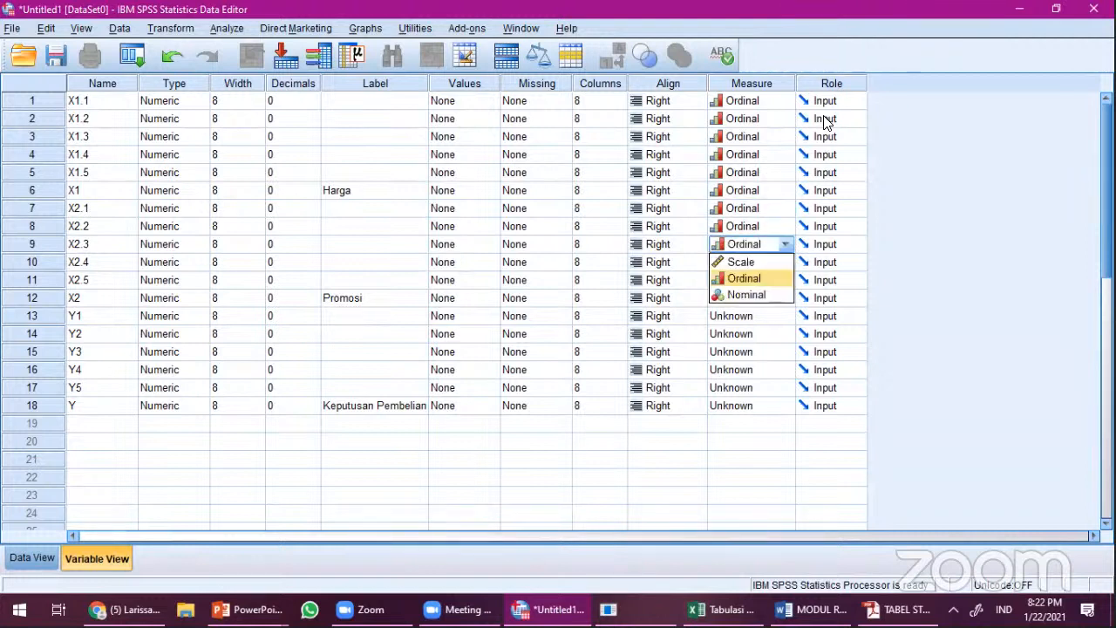
pyautogui.press('Return')
pyautogui.press('Return')
pyautogui.press('Down')
pyautogui.press('space')
pyautogui.hotkey('alt', 'Down')
pyautogui.press('Down')
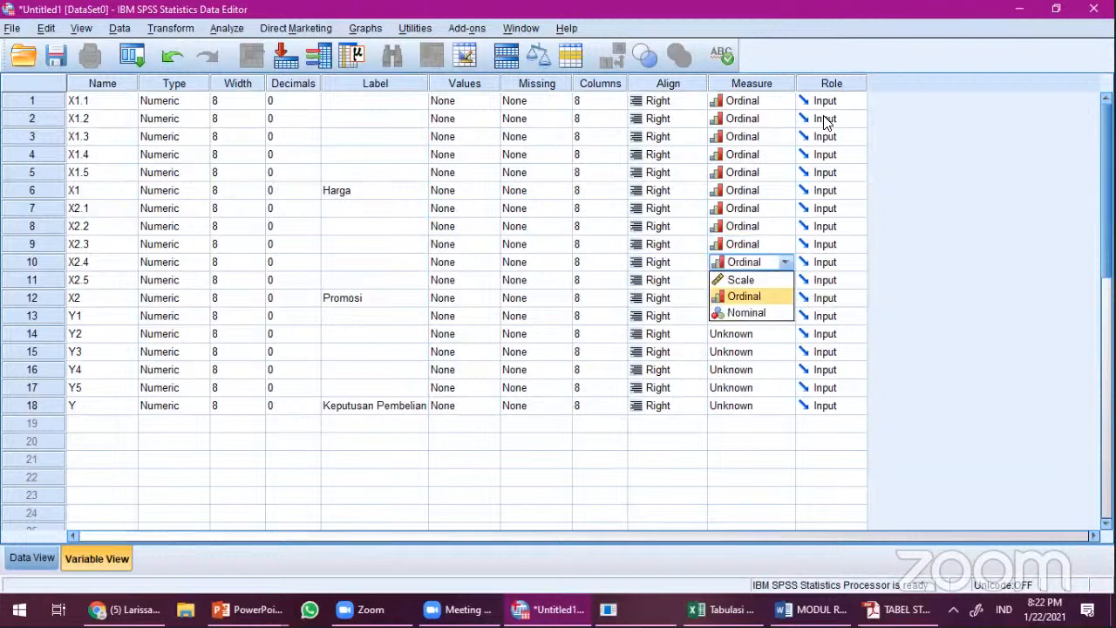
pyautogui.press('Return')
pyautogui.press('Return')
# Step: Set the measurement level of X2.5 and the total X2 to Ordinal
pyautogui.press('Down')
pyautogui.press('space')
pyautogui.hotkey('alt', 'Down')
pyautogui.press('Down')
pyautogui.press('Up')
pyautogui.press('Return')
pyautogui.press('Down')
pyautogui.press('Up')
pyautogui.press('Down')
pyautogui.press('space')
pyautogui.press('Down')
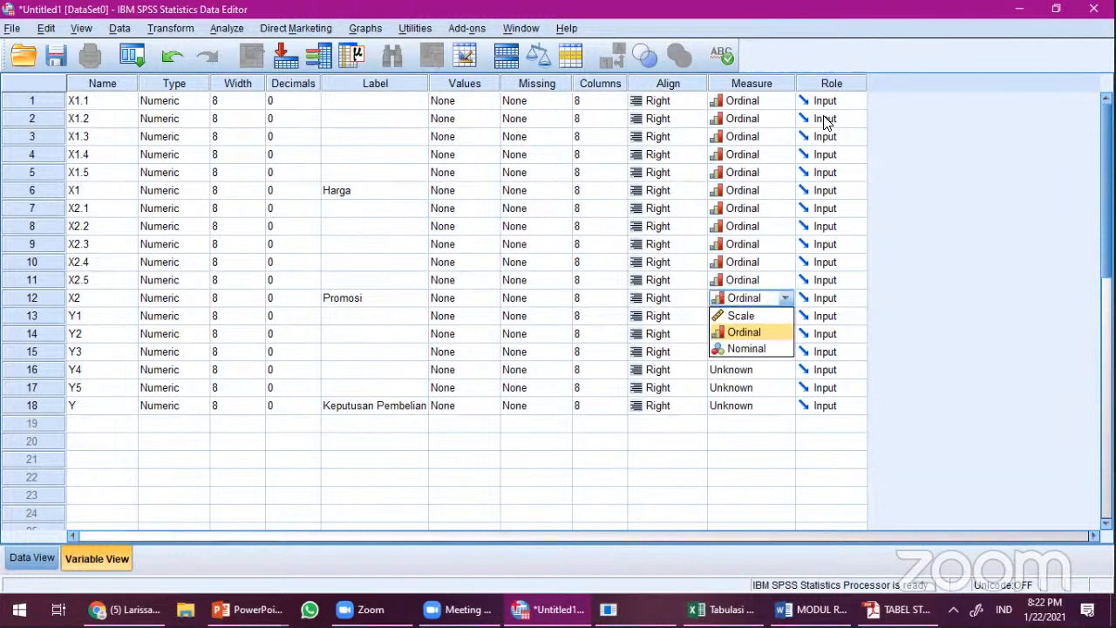
pyautogui.press('Return')
# Step: Set the measurement level of Y1, Y2 and Y3 to Ordinal
pyautogui.press('Down')
pyautogui.press('space')
pyautogui.press('Down')
pyautogui.press('Return')
pyautogui.press('Down')
pyautogui.press('space')
pyautogui.press('Down')
pyautogui.press('Return')
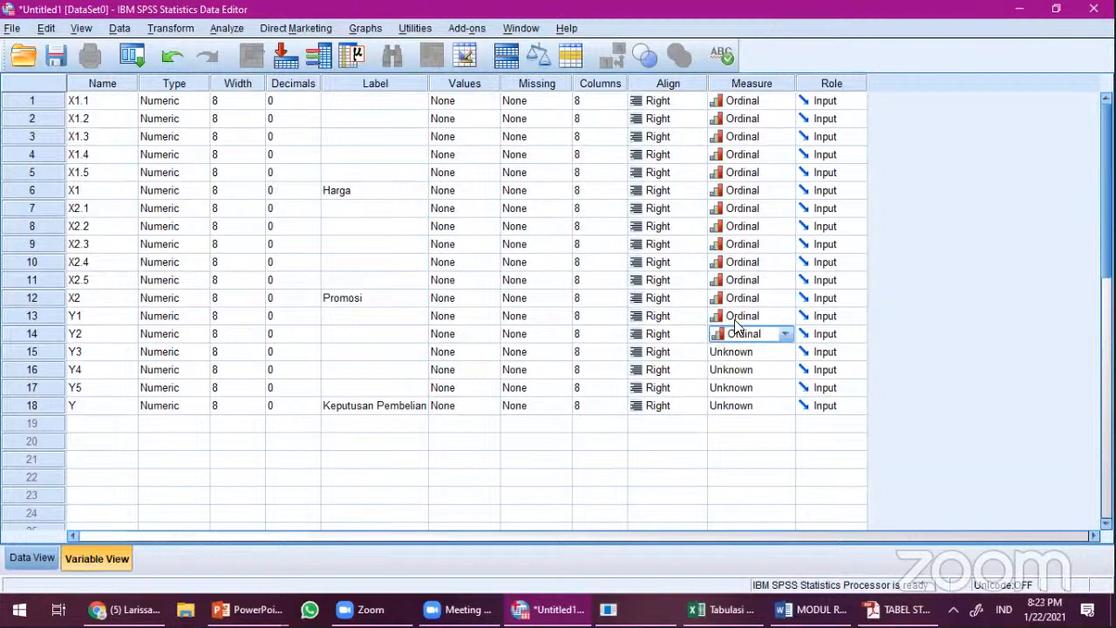
pyautogui.press('Down')
pyautogui.press('space')
pyautogui.press('Down')
pyautogui.press('Return')
# Step: Set the measurement level of Y4, Y5 and the total Y to Ordinal
pyautogui.press('Down')
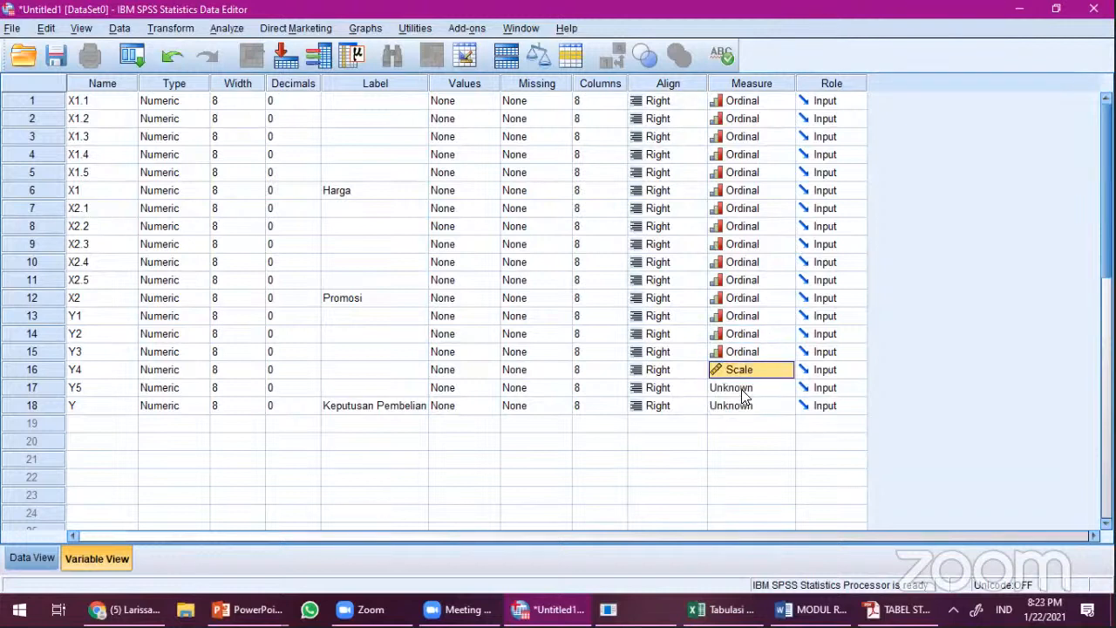
pyautogui.press('space')
pyautogui.press('Down')
pyautogui.click(756, 404)
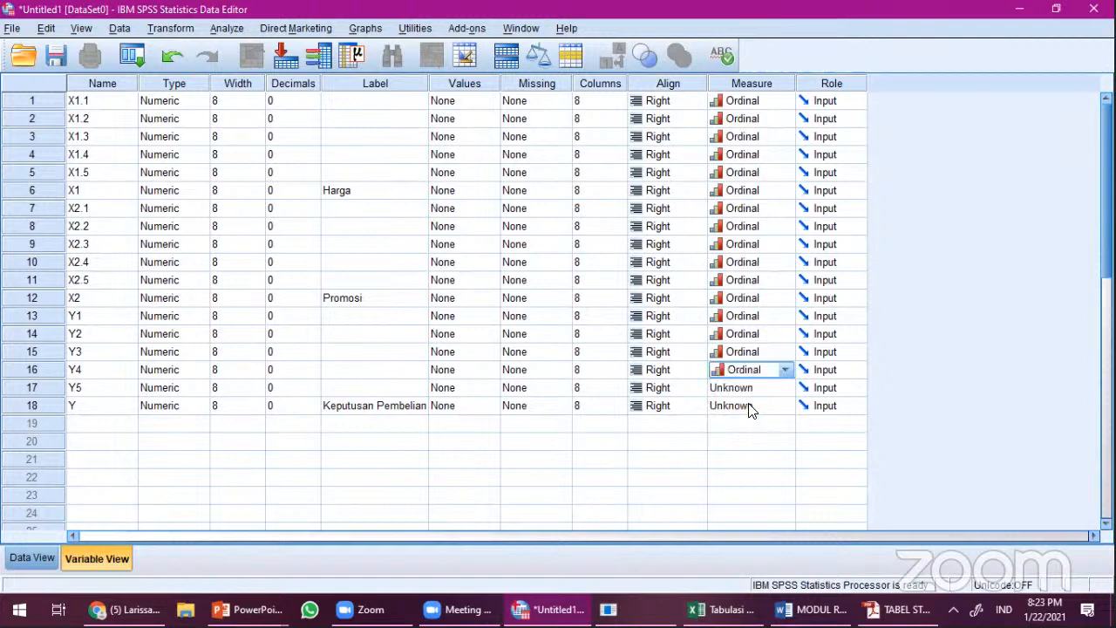
pyautogui.click(751, 408)
pyautogui.click(768, 438)
pyautogui.click(759, 393)
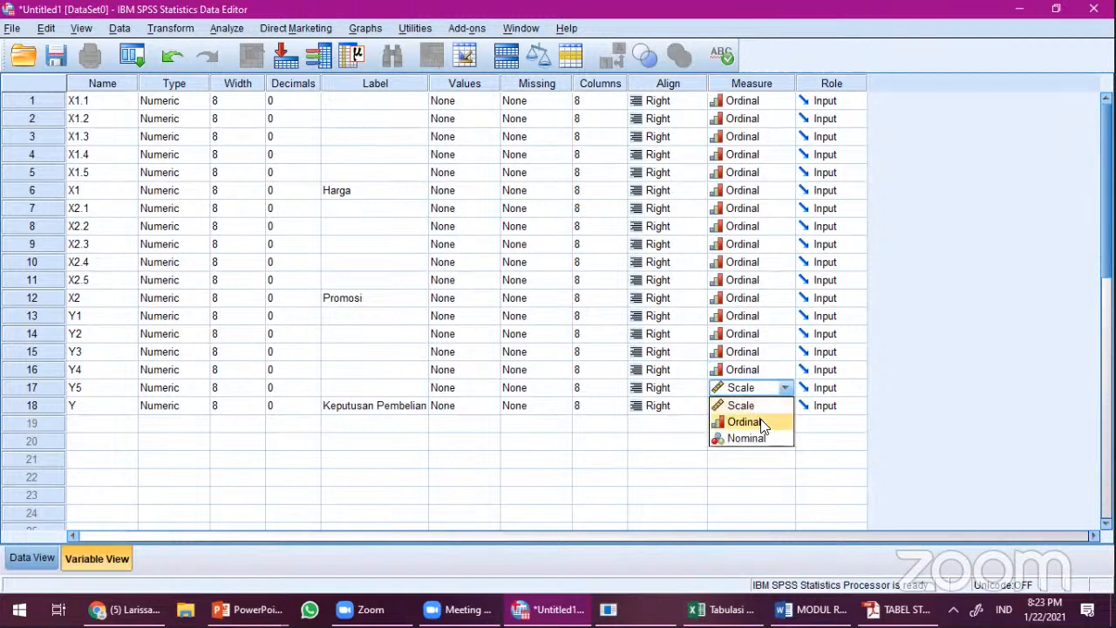
pyautogui.click(744, 421)
pyautogui.click(753, 86)
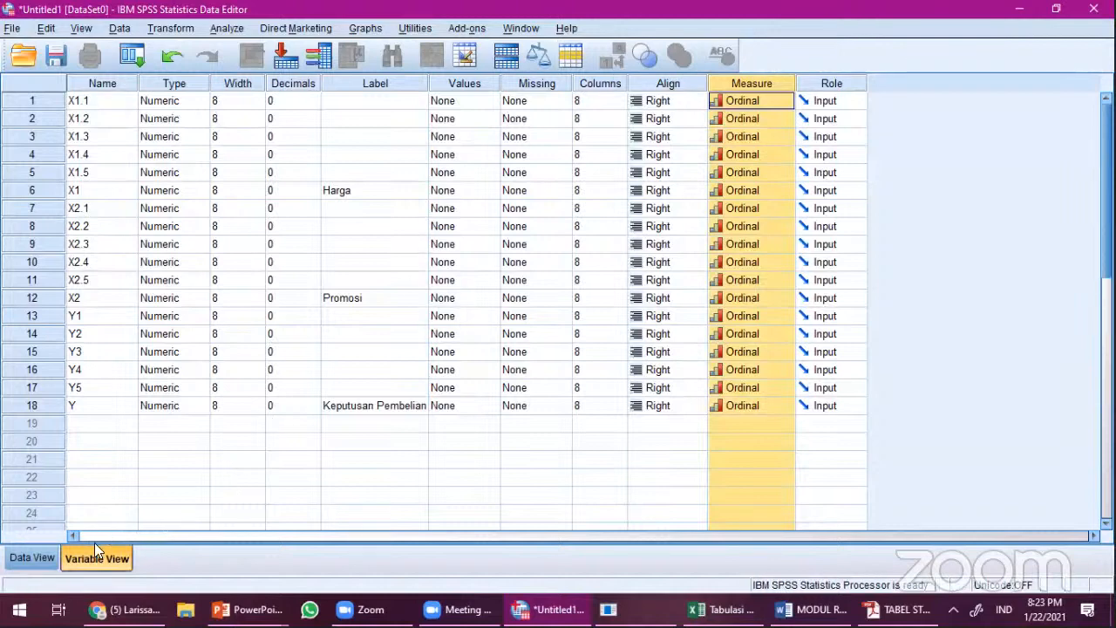
# Step: Check the new variable columns in Data View, then return to Variable View
pyautogui.click(42, 559)
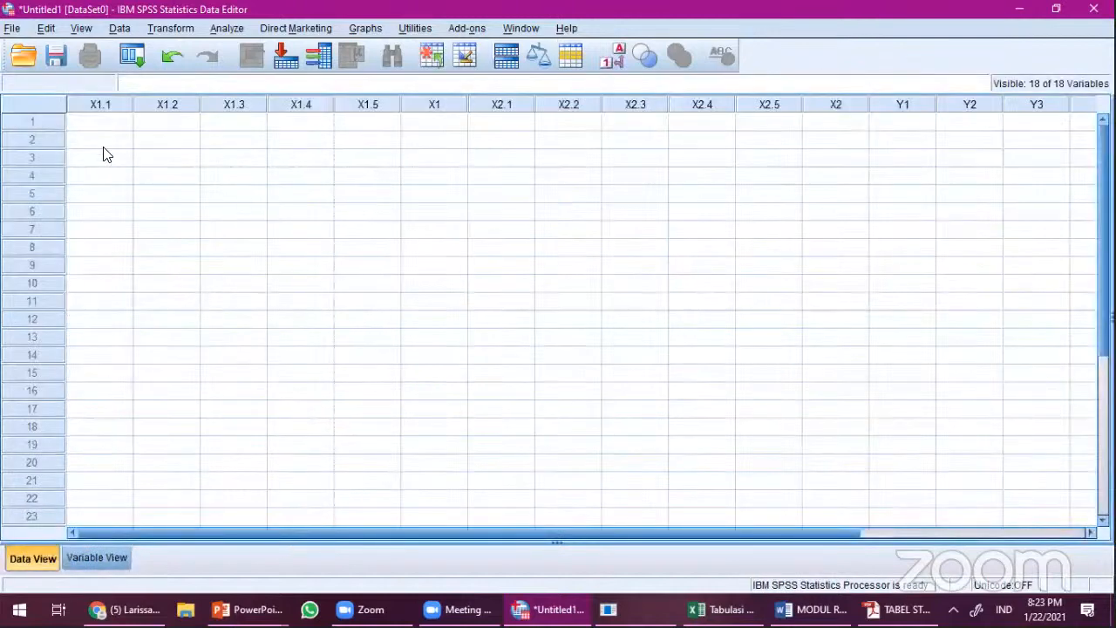
pyautogui.click(108, 105)
pyautogui.click(233, 102)
pyautogui.click(126, 108)
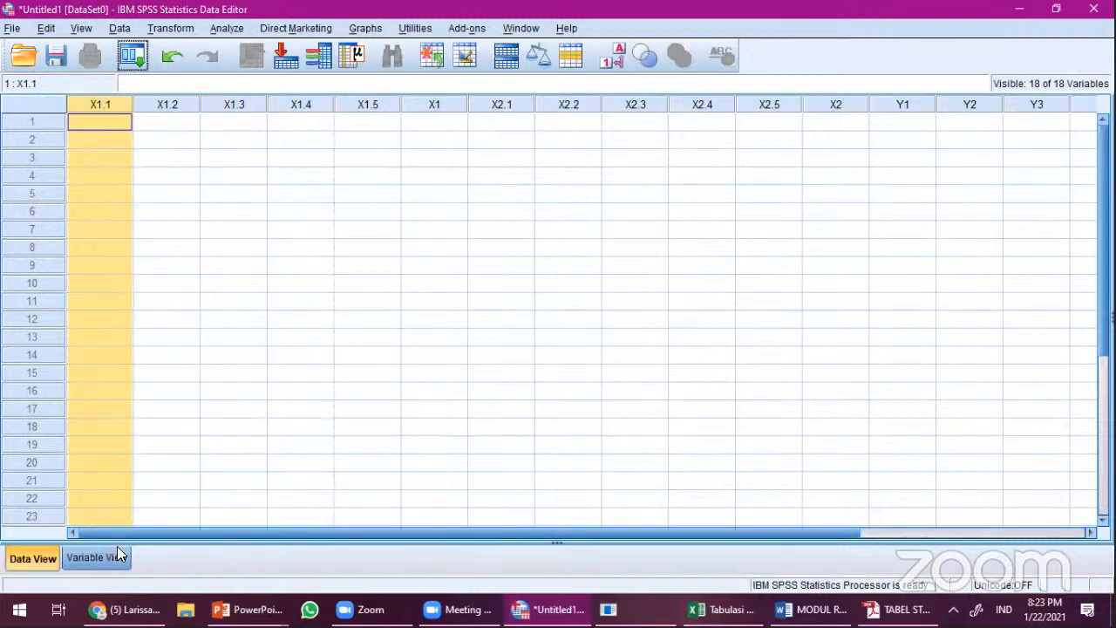
pyautogui.click(108, 554)
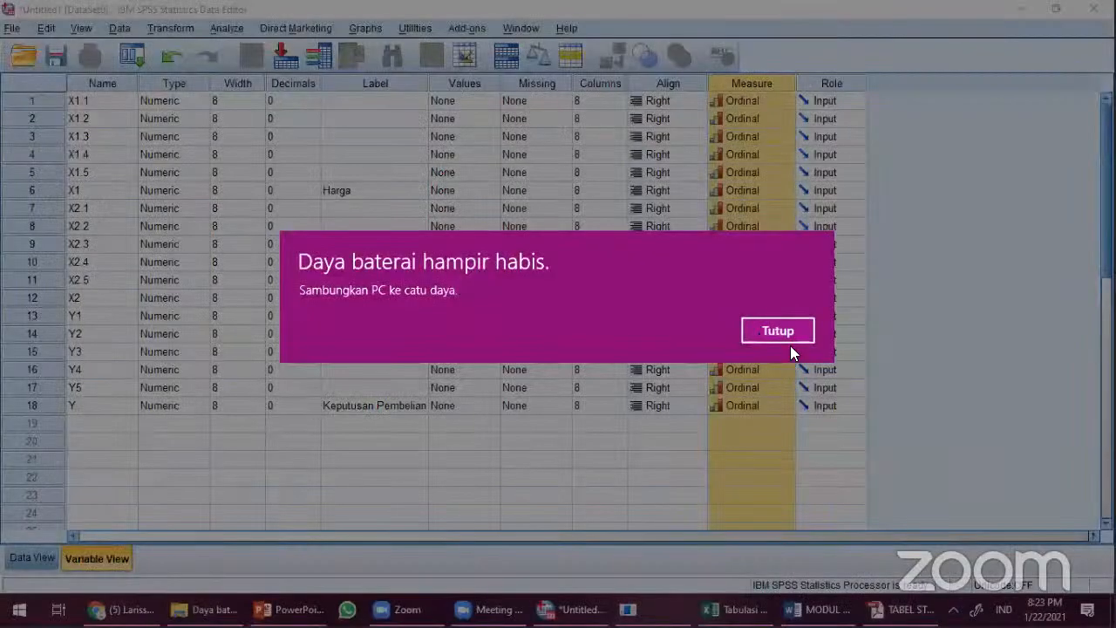
# Step: Dismiss the low-battery warning covering the variable list
pyautogui.click(788, 339)
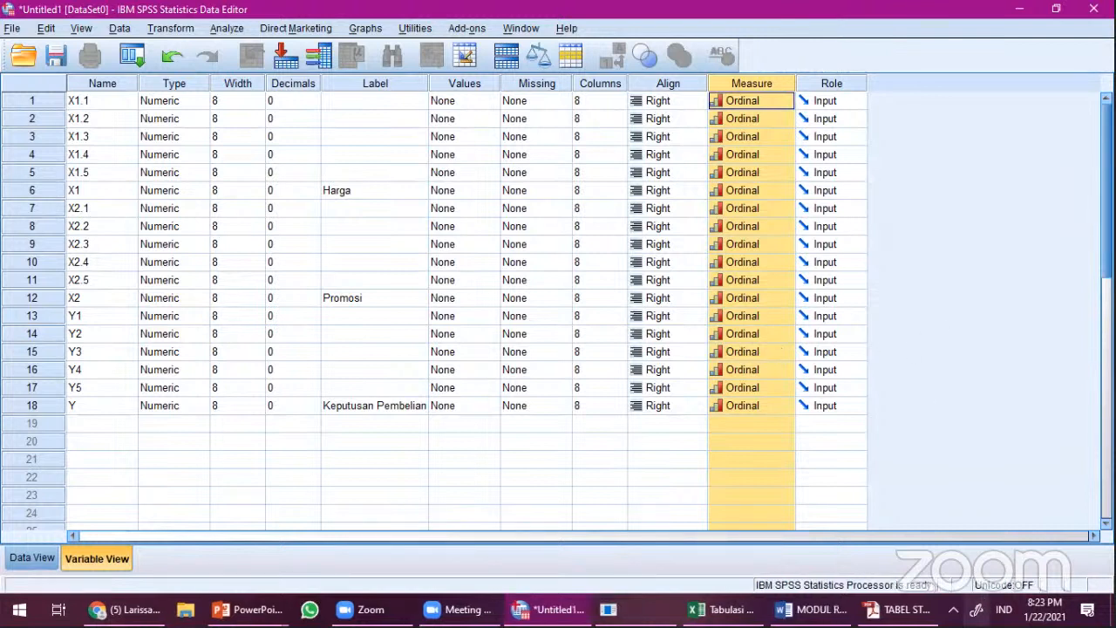
pyautogui.click(953, 609)
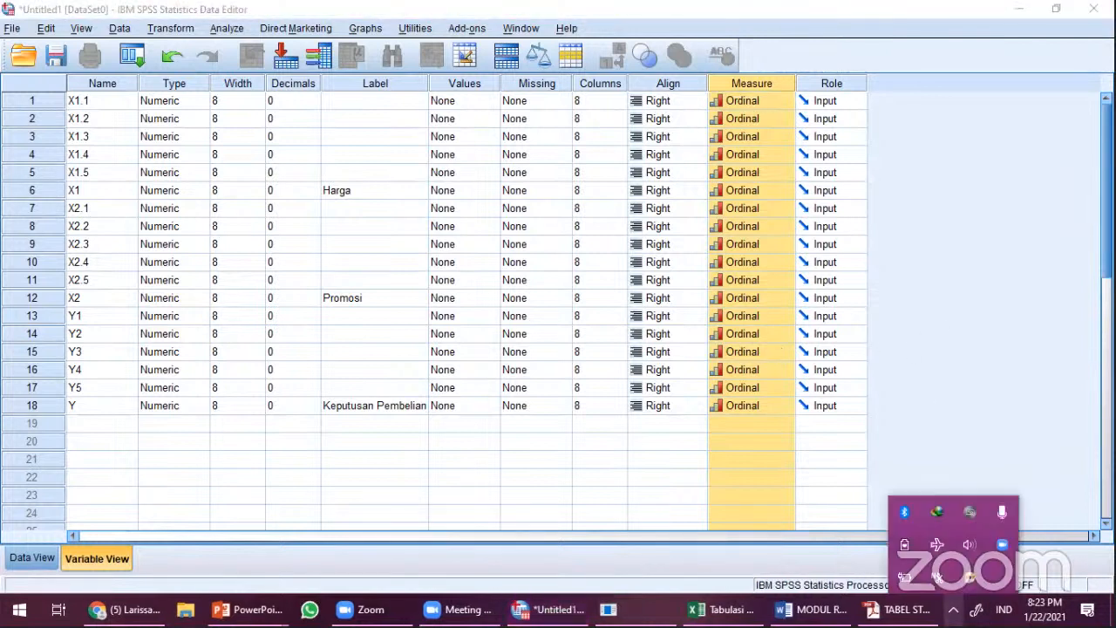
pyautogui.click(956, 427)
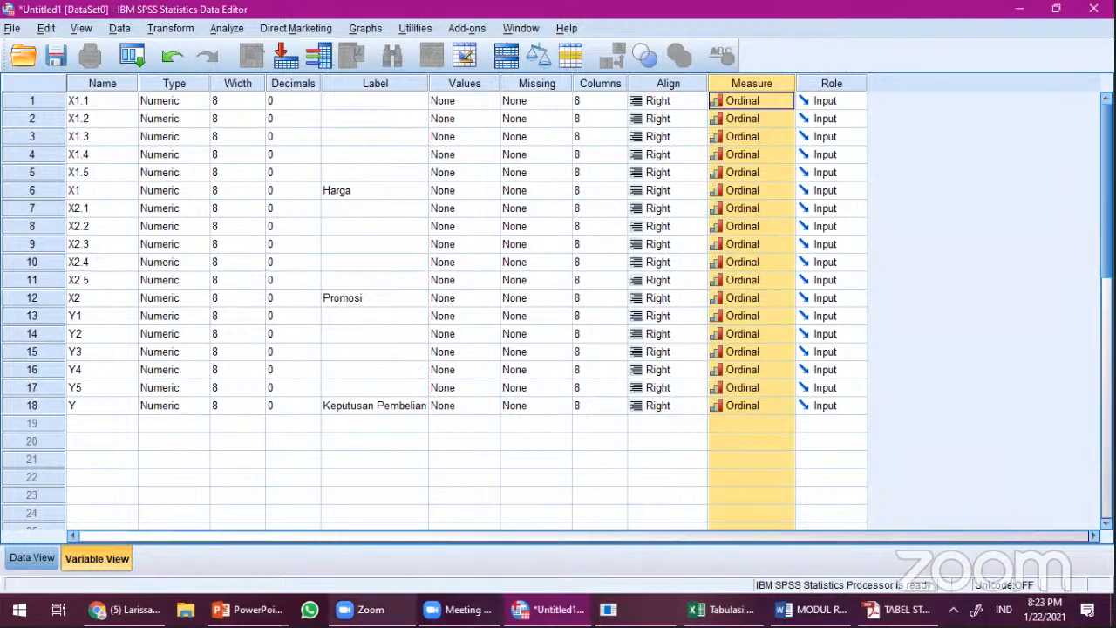
# Step: Switch to Excel and copy all respondents' scores in B4:S73, from X1.1 through the Y total
pyautogui.click(720, 609)
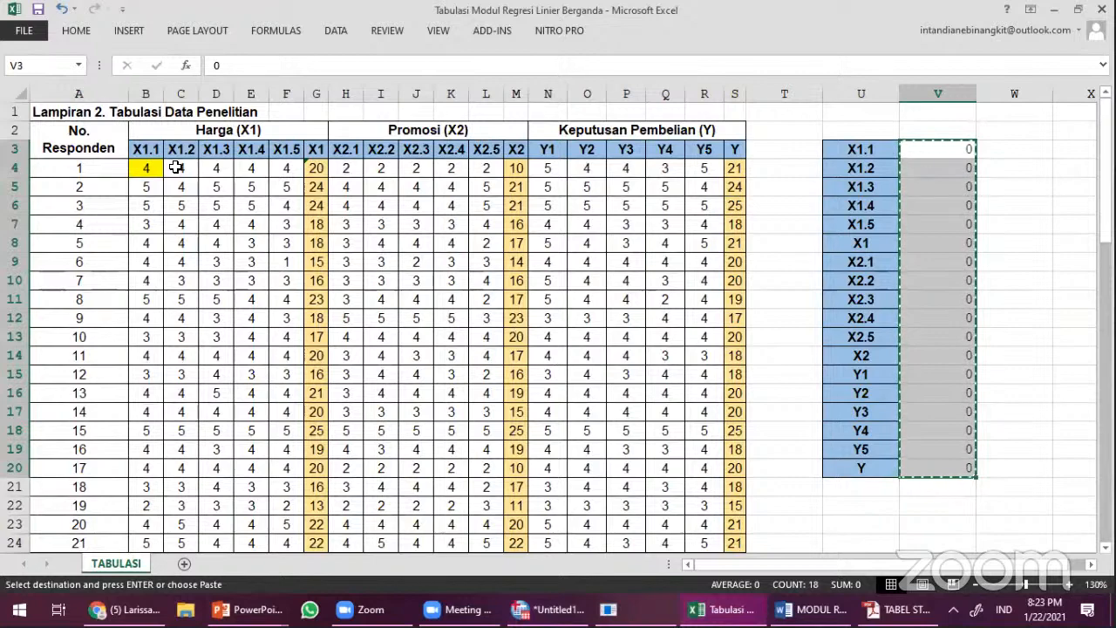
pyautogui.moveTo(146, 167); pyautogui.dragTo(727, 426)
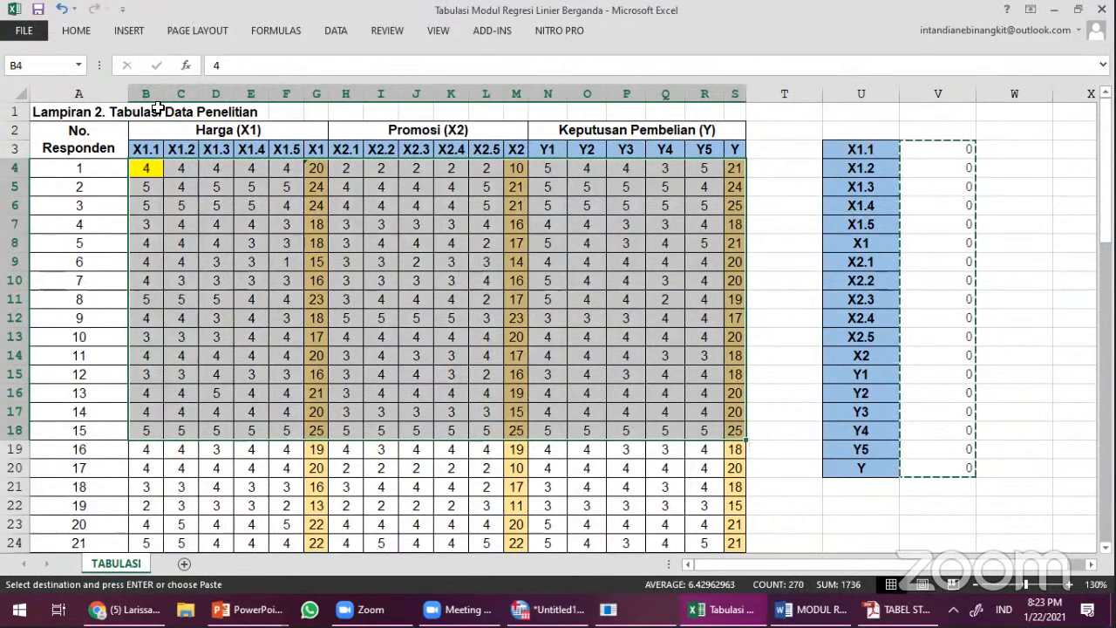
pyautogui.click(144, 167)
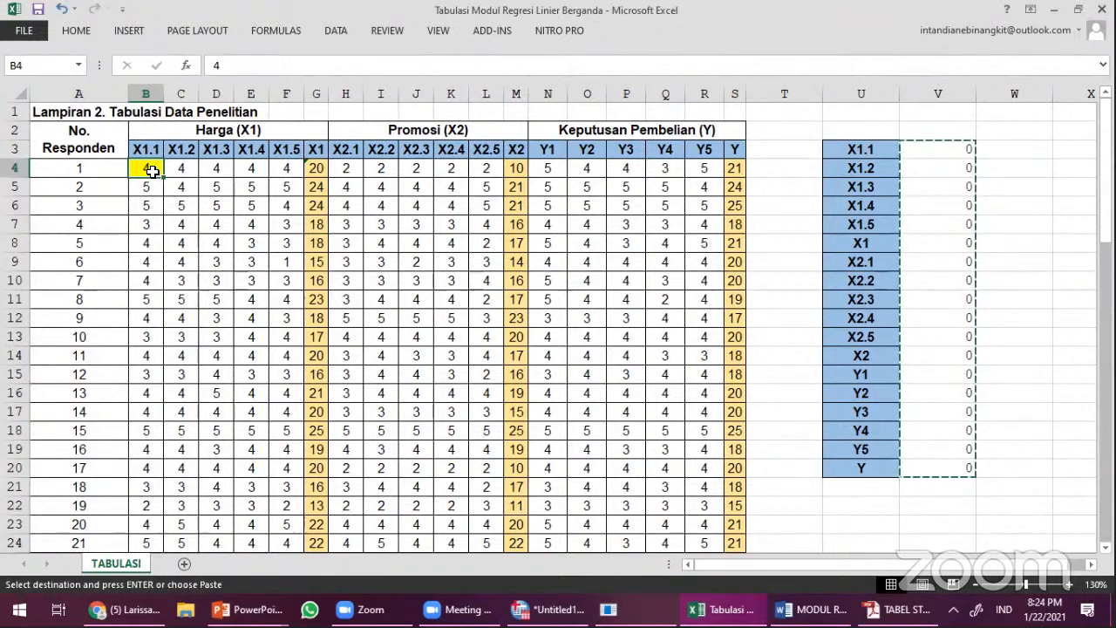
pyautogui.hotkey('ctrl', 'shift', 'Right')
pyautogui.hotkey('ctrl', 'c')
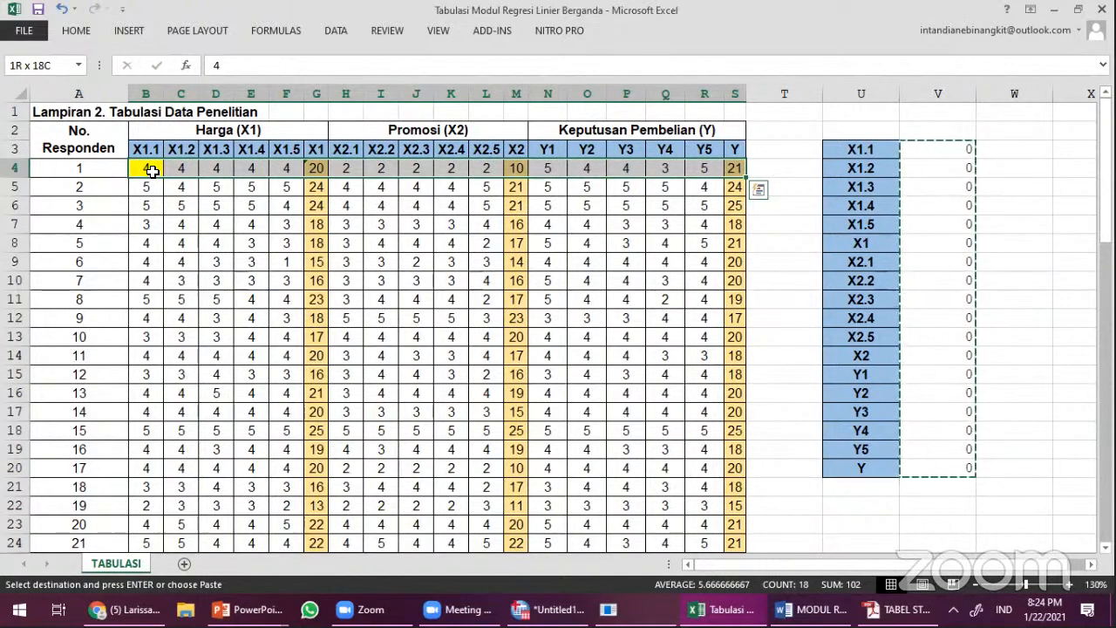
pyautogui.hotkey('ctrl', 'shift', 'Down')
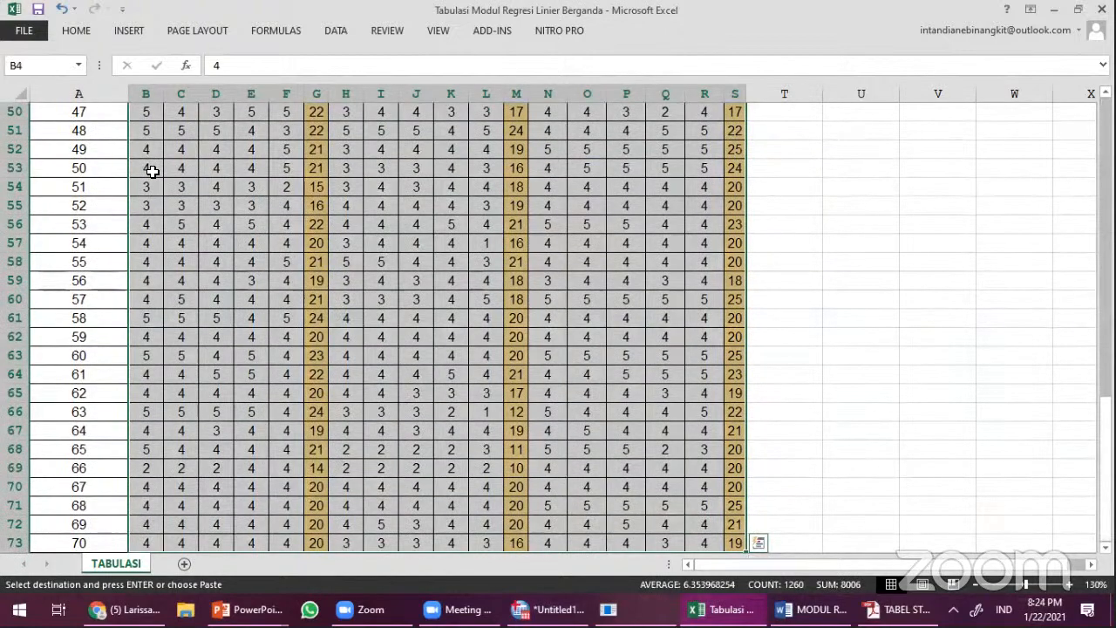
pyautogui.scroll(-5, 344, 338)
pyautogui.scroll(20, 343, 338)
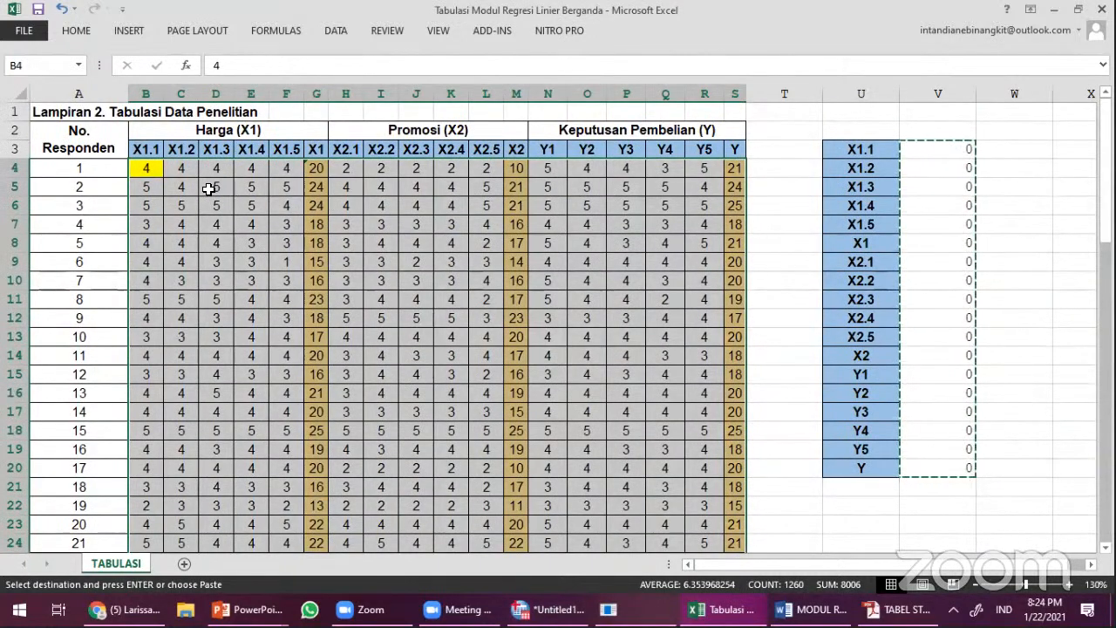
pyautogui.click(151, 169)
pyautogui.moveTo(151, 169); pyautogui.dragTo(738, 509)
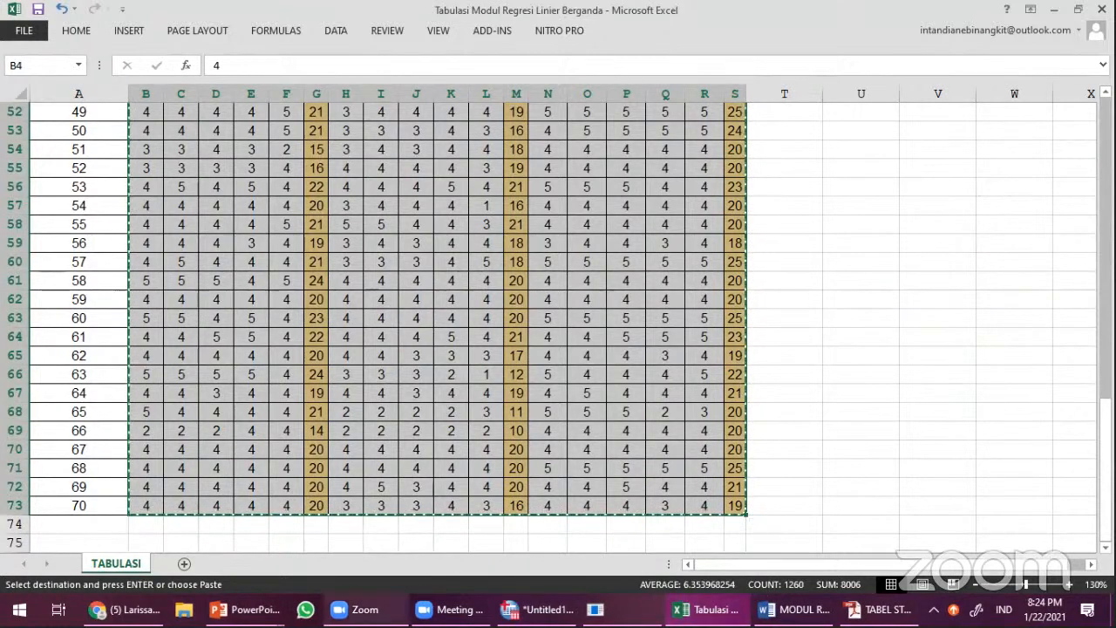
# Step: Switch to SPSS and paste the copied scores into Data View, starting at the first case of X1.1
pyautogui.click(539, 609)
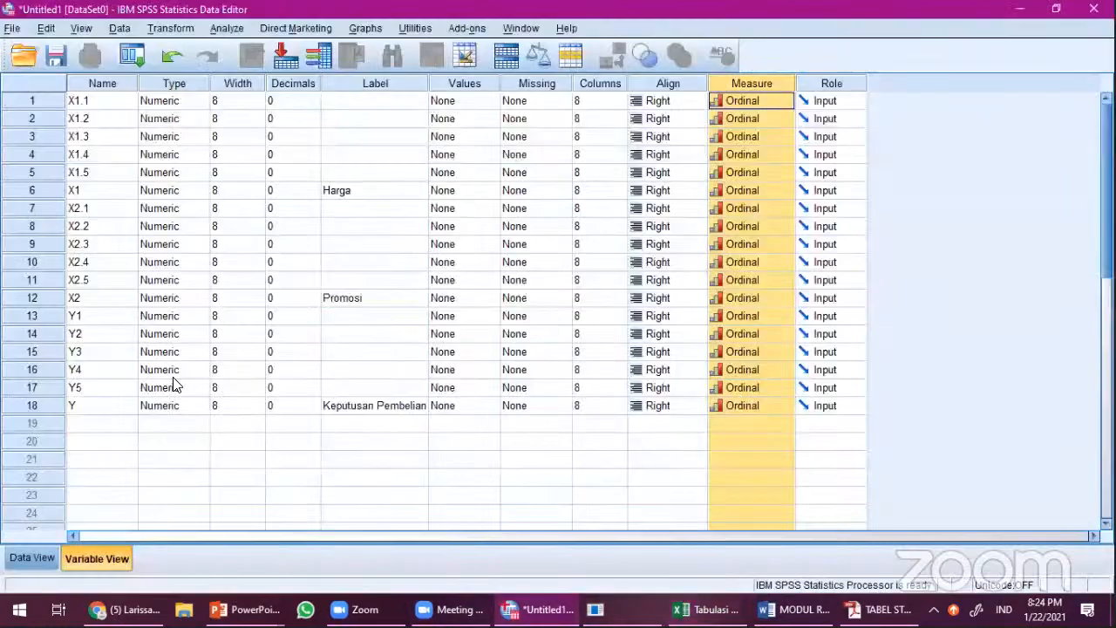
pyautogui.click(36, 560)
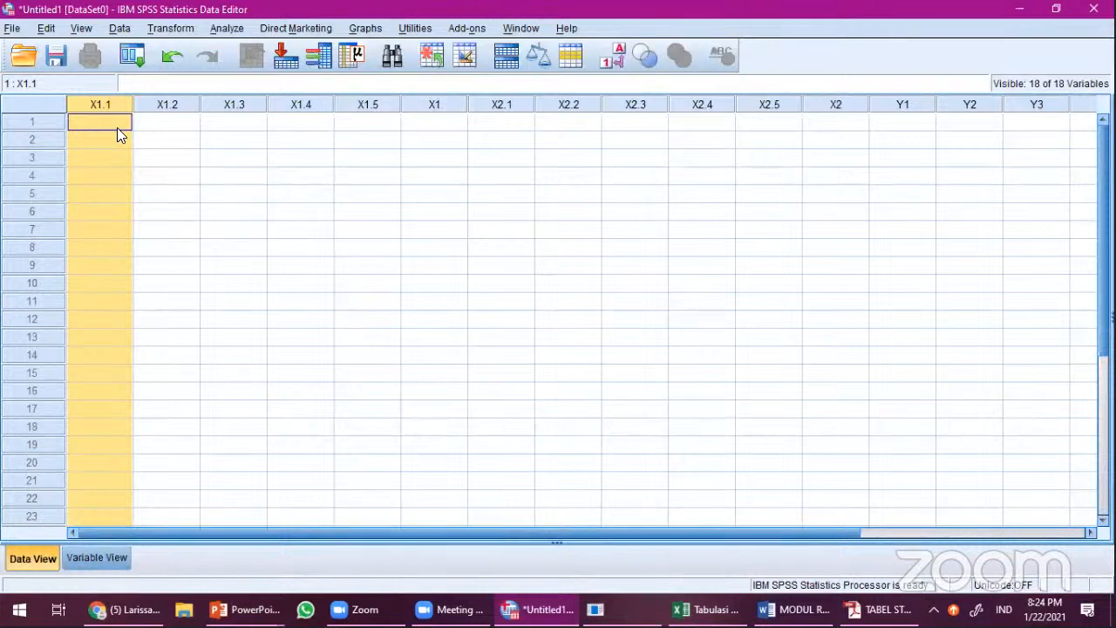
pyautogui.hotkey('ctrl', 'v')
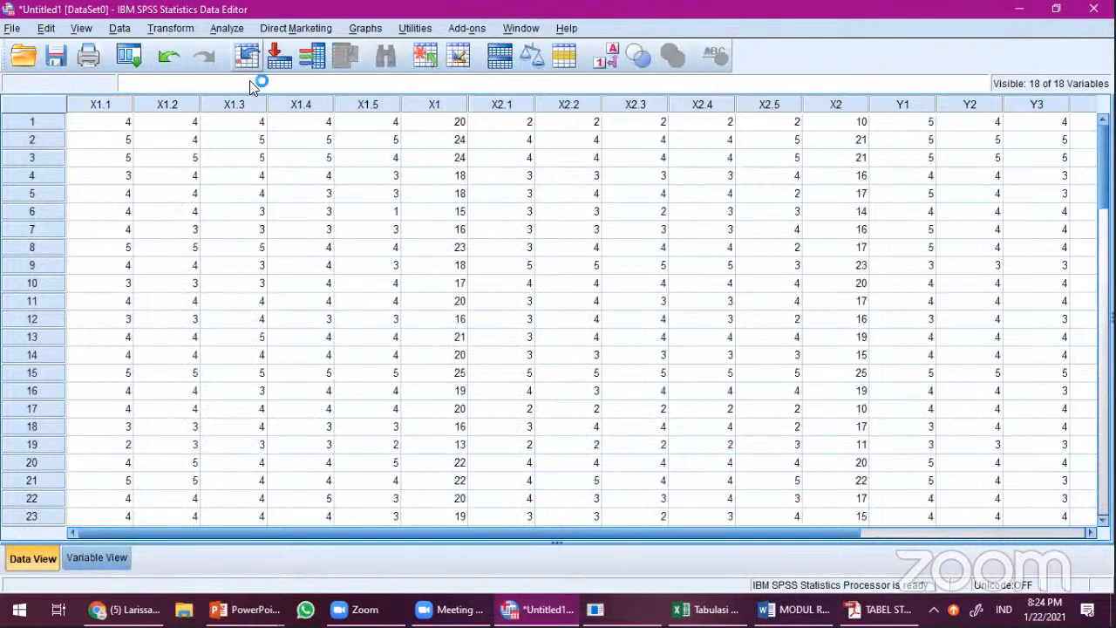
pyautogui.click(120, 125)
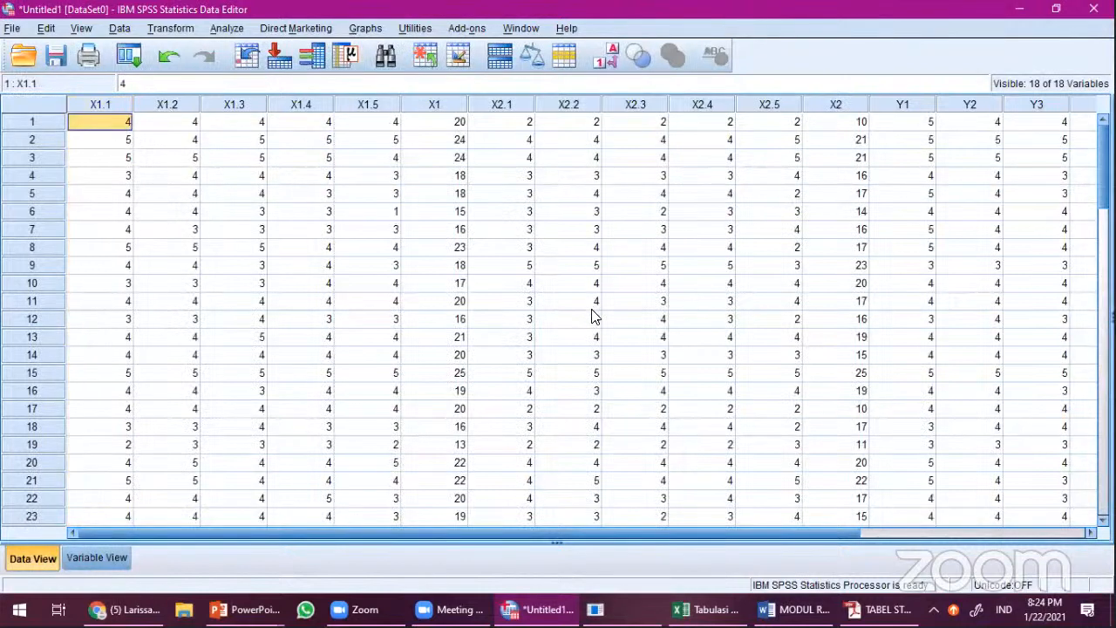
pyautogui.moveTo(660, 530); pyautogui.dragTo(421, 519)
pyautogui.click(118, 103)
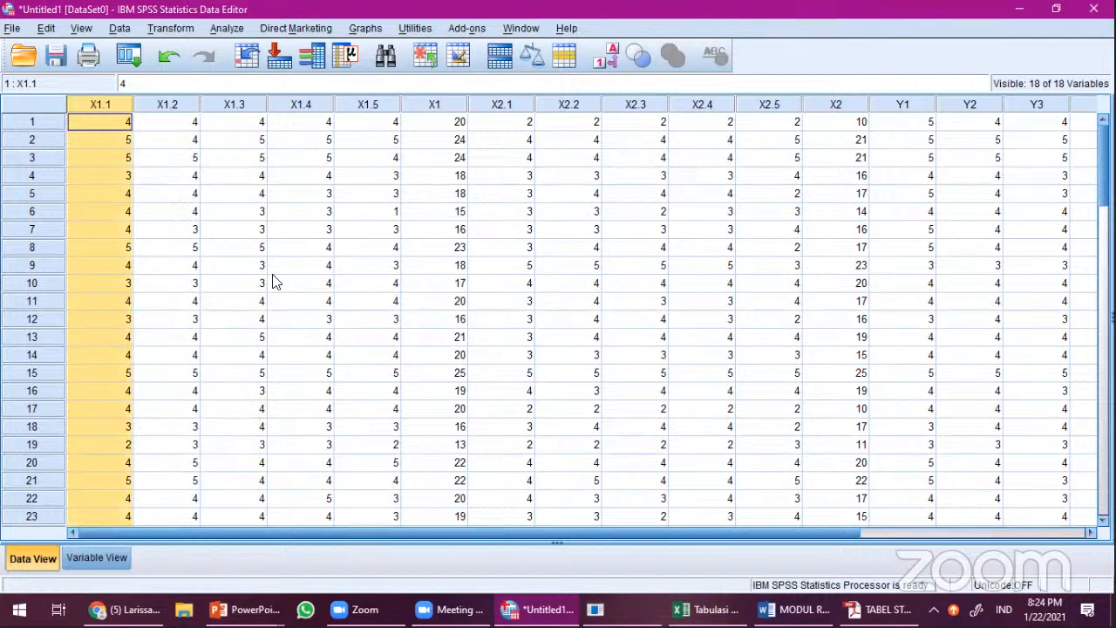
# Step: Narrow the X1.1 and X1.2 columns in Data View to a width of 3
pyautogui.click(84, 553)
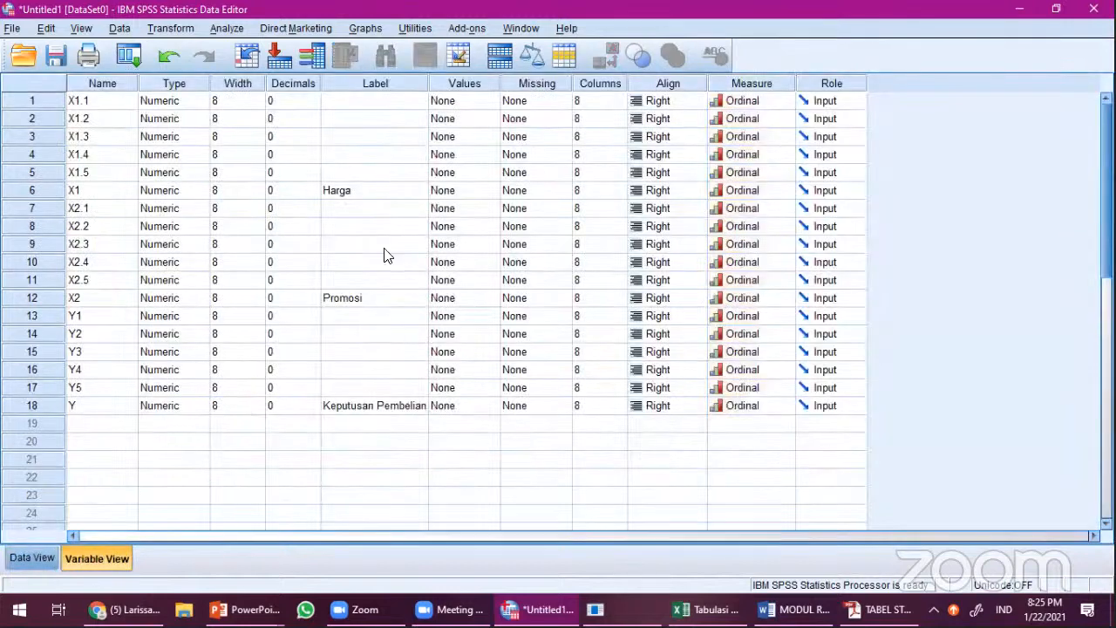
pyautogui.click(33, 560)
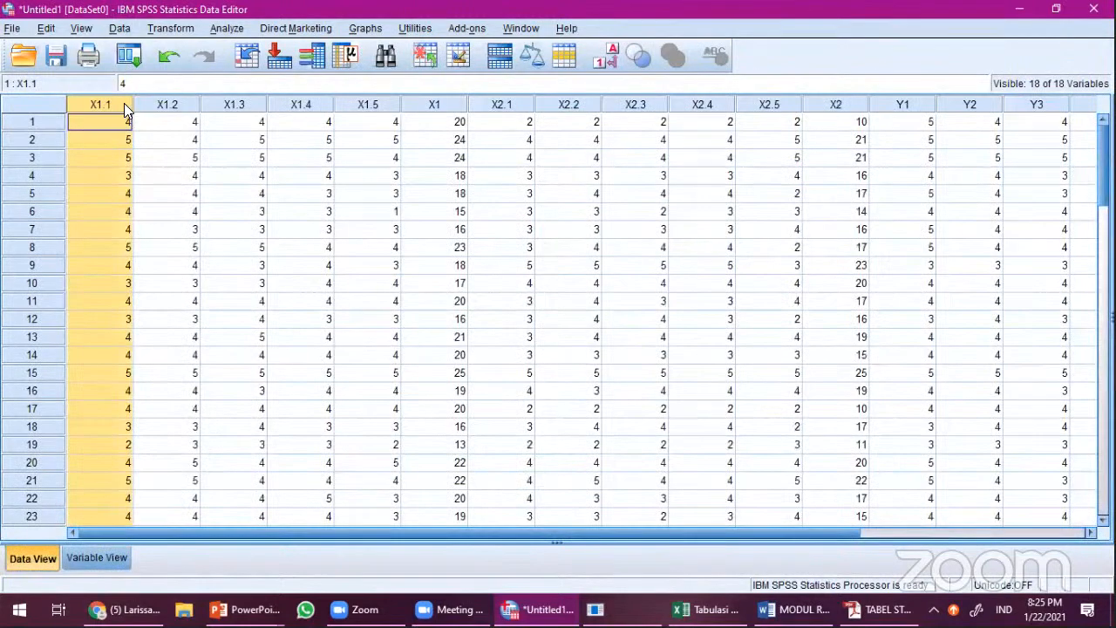
pyautogui.moveTo(133, 104)
pyautogui.mouseDown()
pyautogui.moveTo(96, 103)
pyautogui.moveTo(138, 104)
pyautogui.moveTo(127, 88)
pyautogui.mouseUp()
pyautogui.click(153, 105)
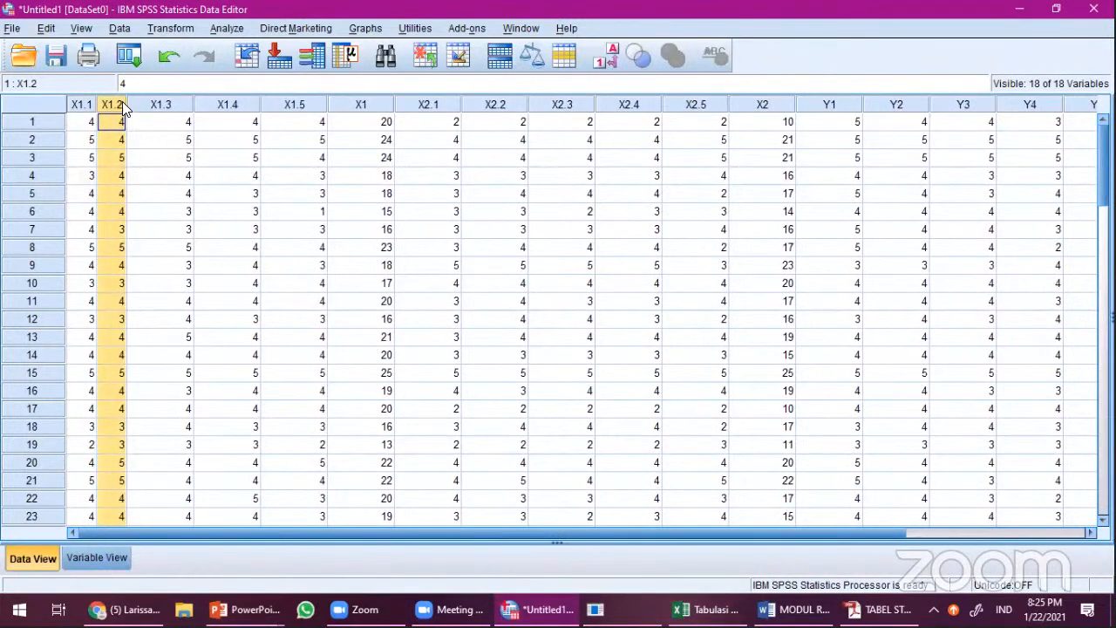
# Step: Set the column width of X1.3 and X1.4 to 3 in Variable View
pyautogui.click(110, 560)
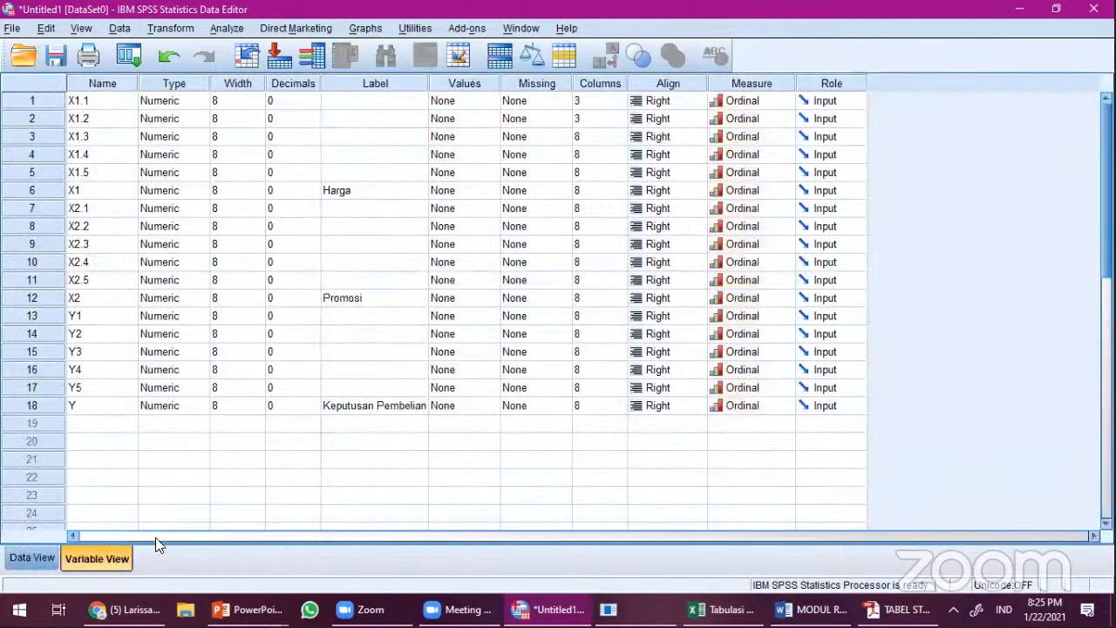
pyautogui.click(601, 100)
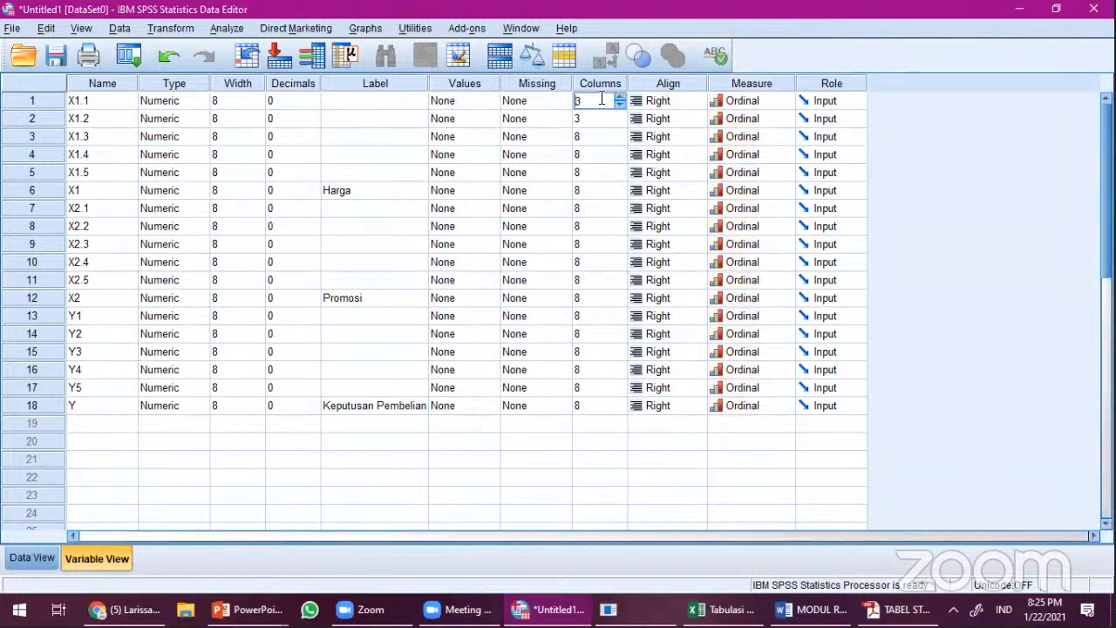
pyautogui.click(600, 83)
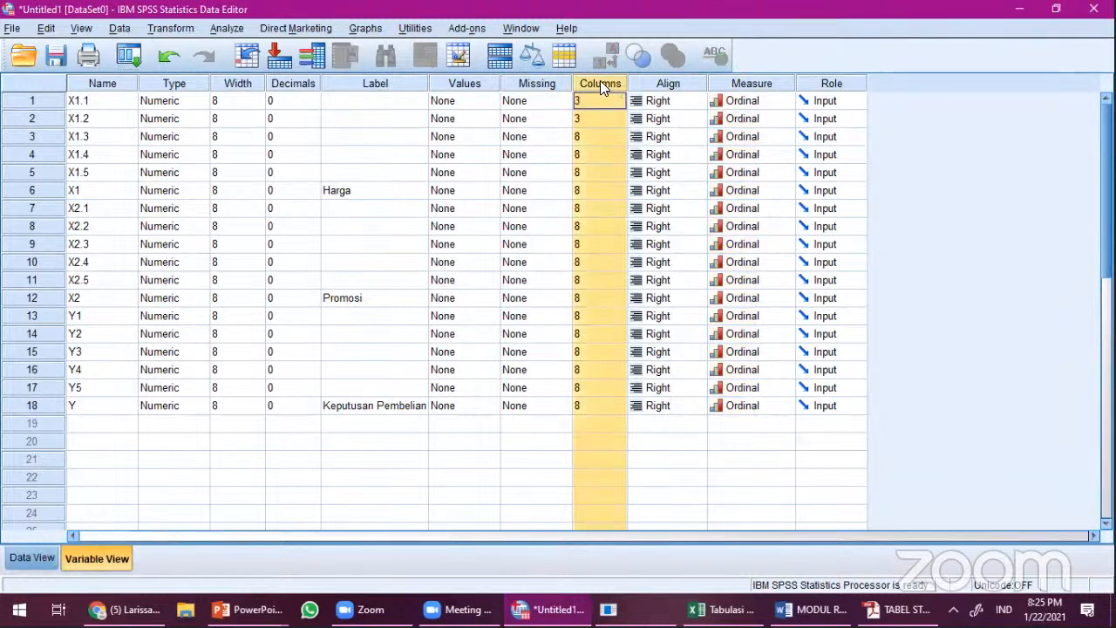
pyautogui.click(587, 135)
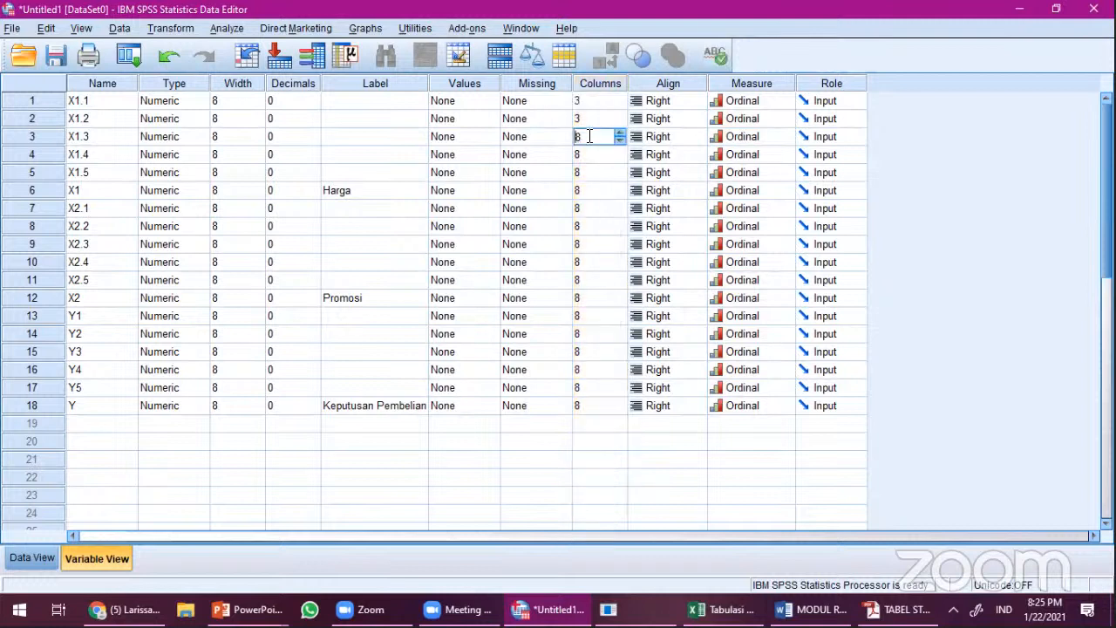
pyautogui.moveTo(593, 136); pyautogui.dragTo(579, 138)
pyautogui.click(591, 139)
pyautogui.click(606, 159)
pyautogui.click(604, 118)
pyautogui.click(592, 135)
pyautogui.press('BackSpace')
pyautogui.write('3')
pyautogui.click(586, 157)
pyautogui.write('3')
pyautogui.click(587, 177)
# Step: Switch to Excel and enter 3 in cells W3 to W6, beside variables X1.1 to X1.4
pyautogui.click(602, 105)
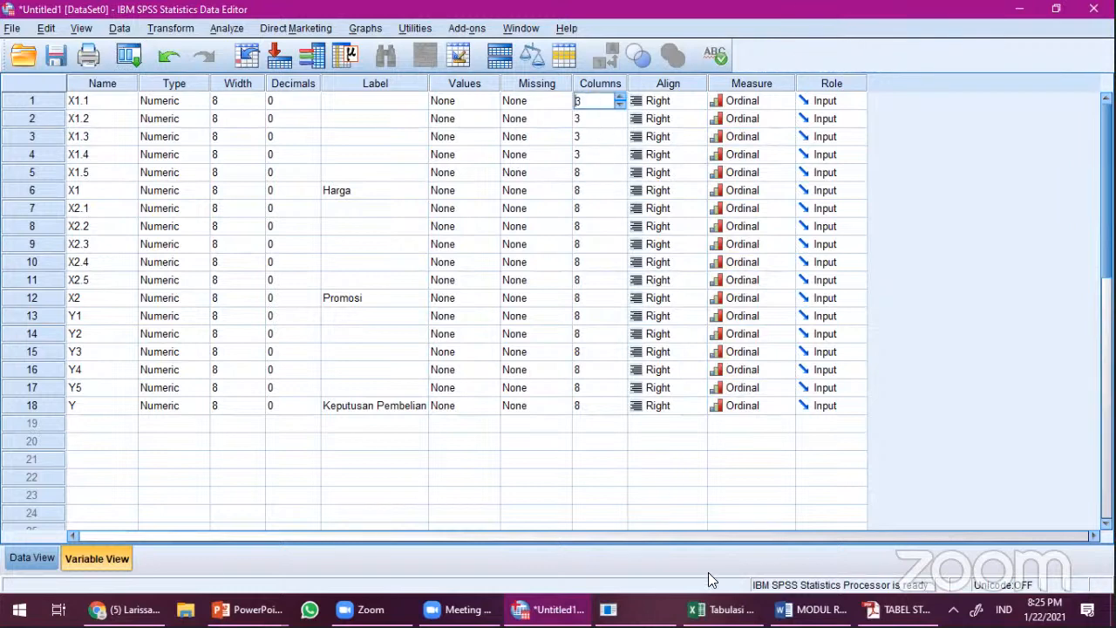
pyautogui.click(722, 610)
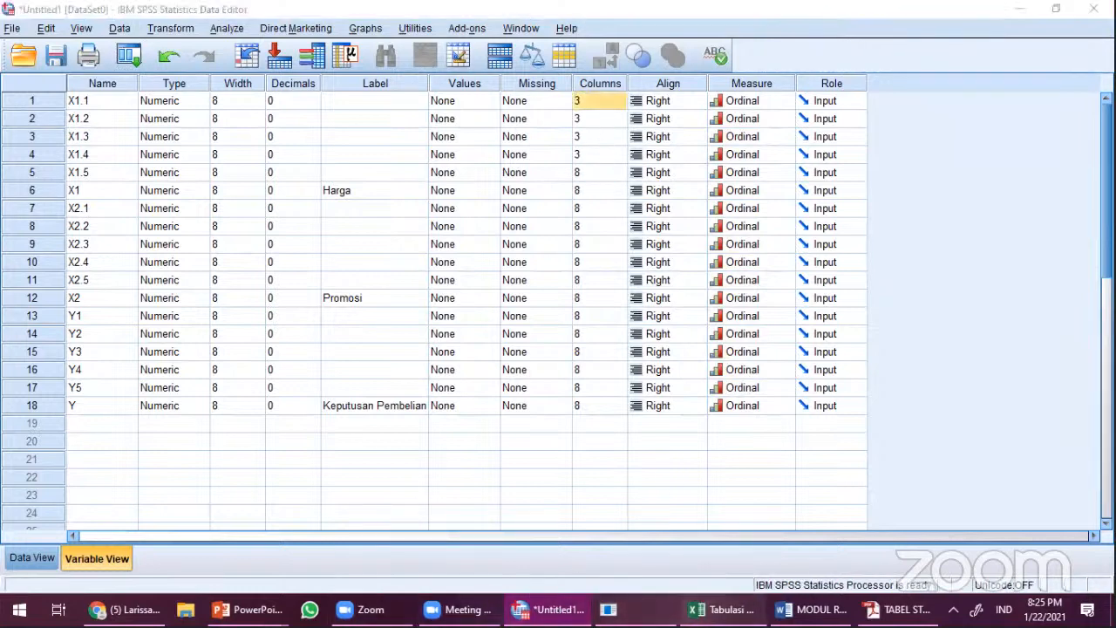
pyautogui.scroll(17, 818, 285)
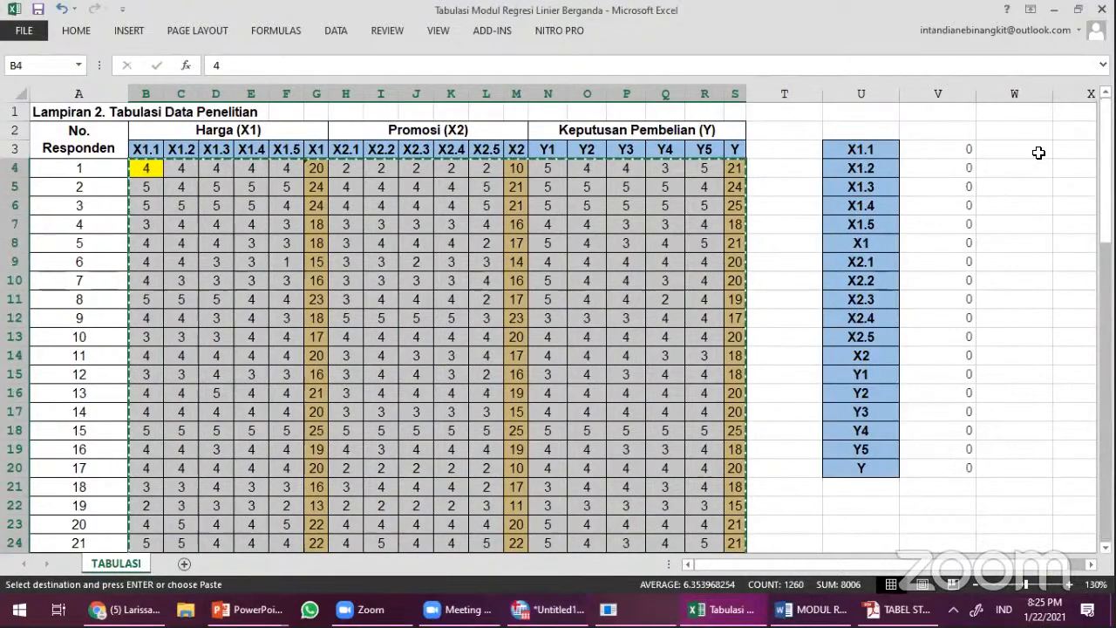
pyautogui.click(1037, 152)
pyautogui.write('3')
pyautogui.press('Return')
pyautogui.write('3')
pyautogui.press('Return')
pyautogui.write('3')
pyautogui.press('Return')
pyautogui.press('Return')
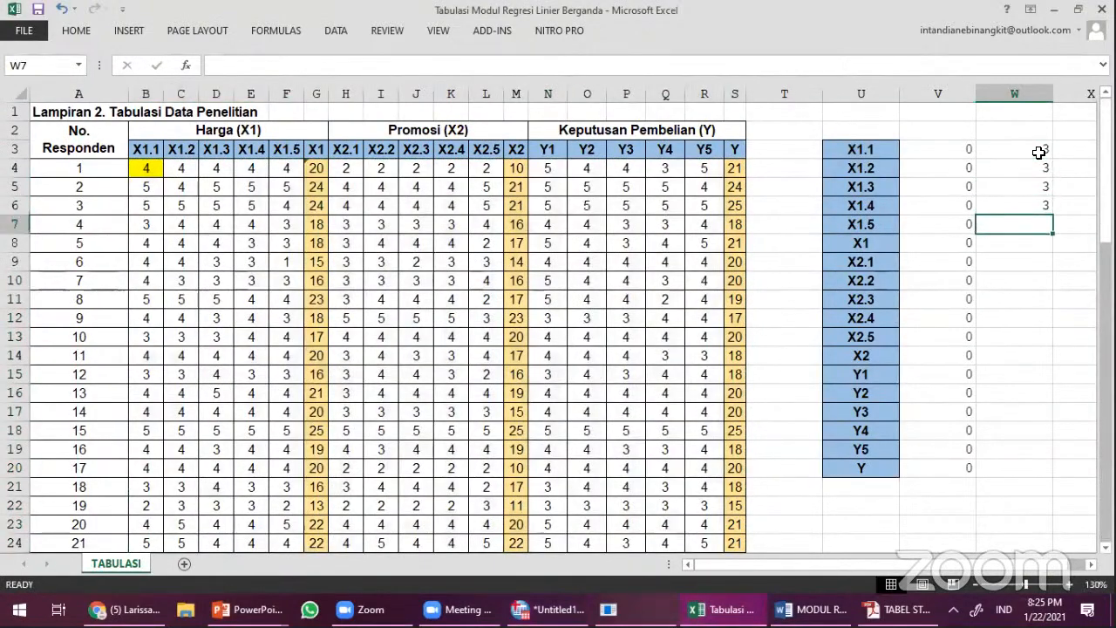
# Step: Fill the value 3 down column W to row 20 and copy the range W3:W20
pyautogui.click(1047, 202)
pyautogui.hotkey('ctrl', 'c')
pyautogui.keyDown('shift'); pyautogui.click(1009, 471); pyautogui.keyUp('shift')
pyautogui.hotkey('ctrl', 'v')
pyautogui.moveTo(1030, 152); pyautogui.dragTo(1027, 448)
pyautogui.hotkey('ctrl', 'c')
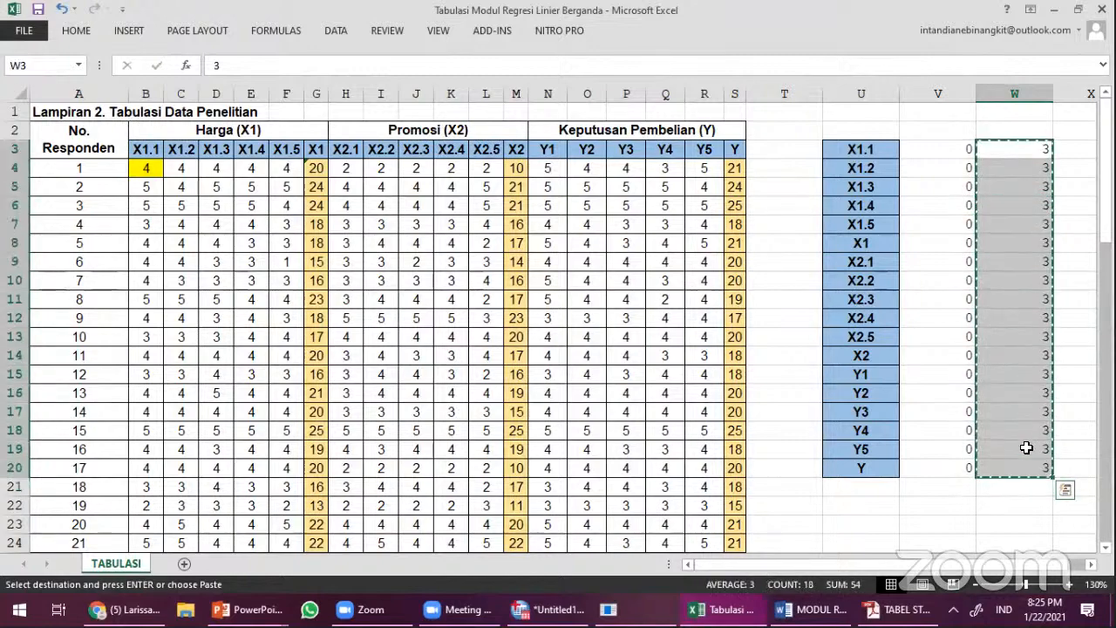
# Step: Switch to SPSS and paste the copied 3s as the column widths of all variables from X1.1 to Y
pyautogui.hotkey('alt', 'Tab')
pyautogui.hotkey('ctrl', 'v')
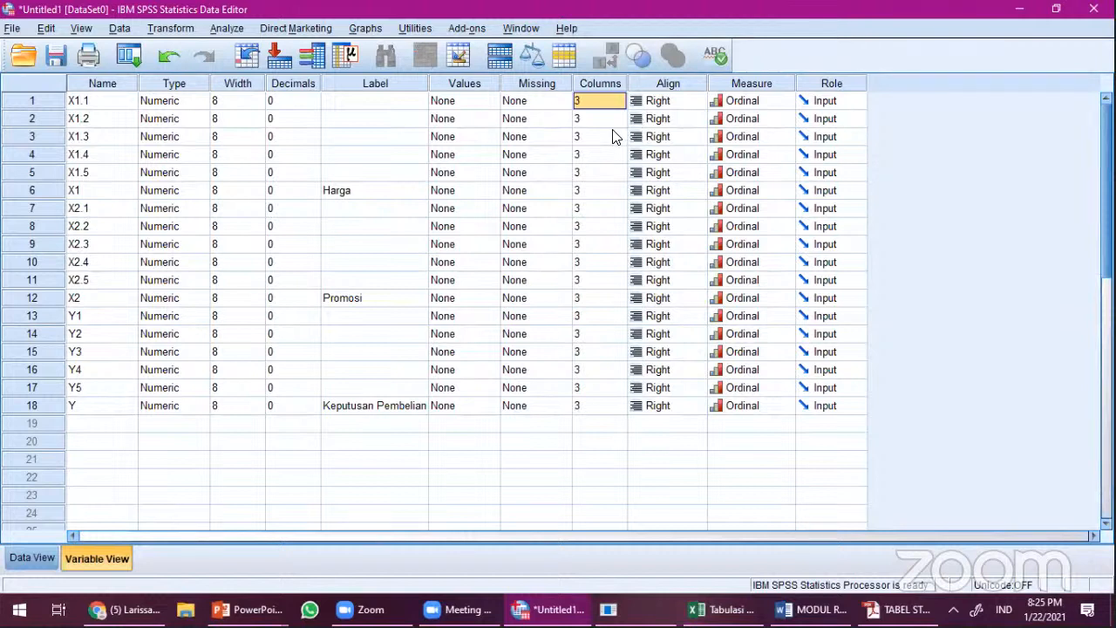
pyautogui.press('Down')
pyautogui.press('Down')
pyautogui.press('Down')
pyautogui.press('Down')
pyautogui.press('Down')
pyautogui.press('Down')
pyautogui.press('Down')
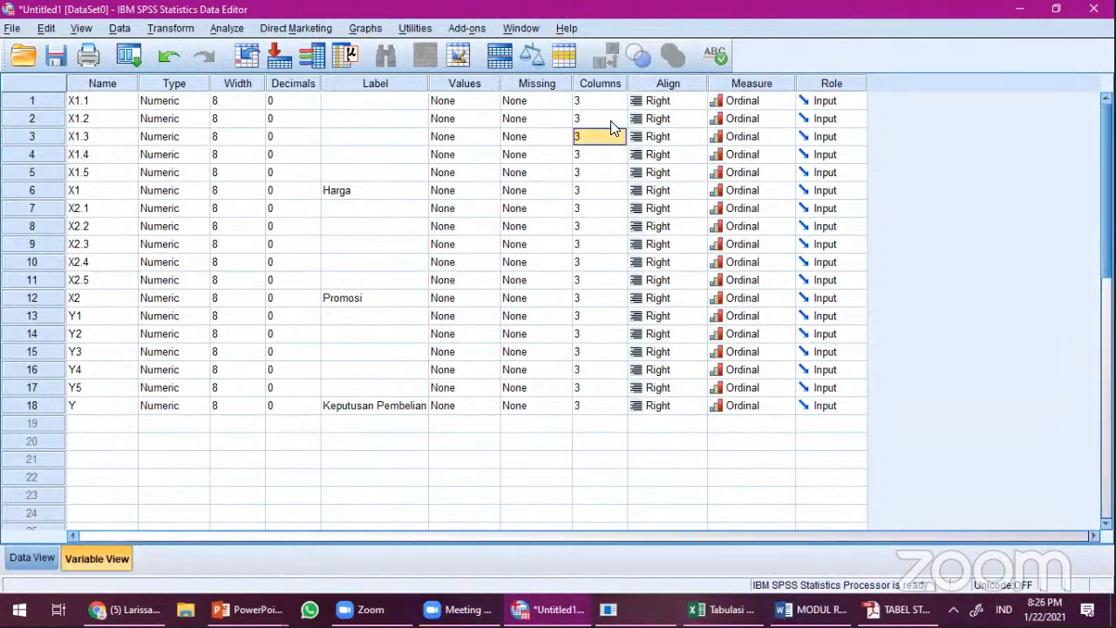
pyautogui.press('Down')
pyautogui.press('Down')
pyautogui.press('Down')
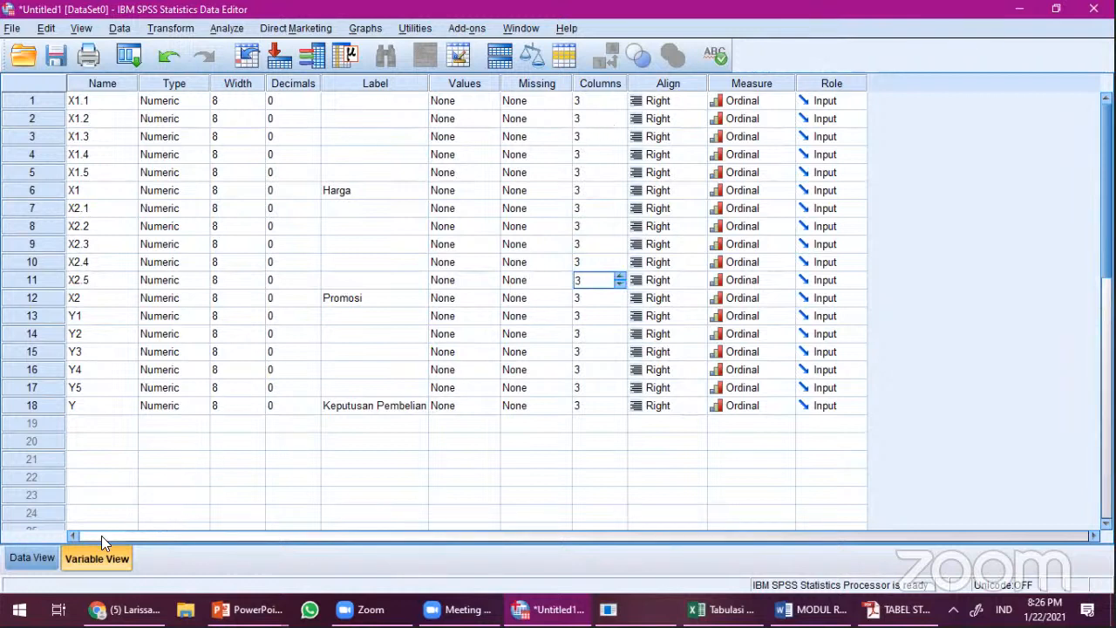
# Step: Examine the pasted scores in Data View across all variables and down to the last respondent
pyautogui.click(35, 558)
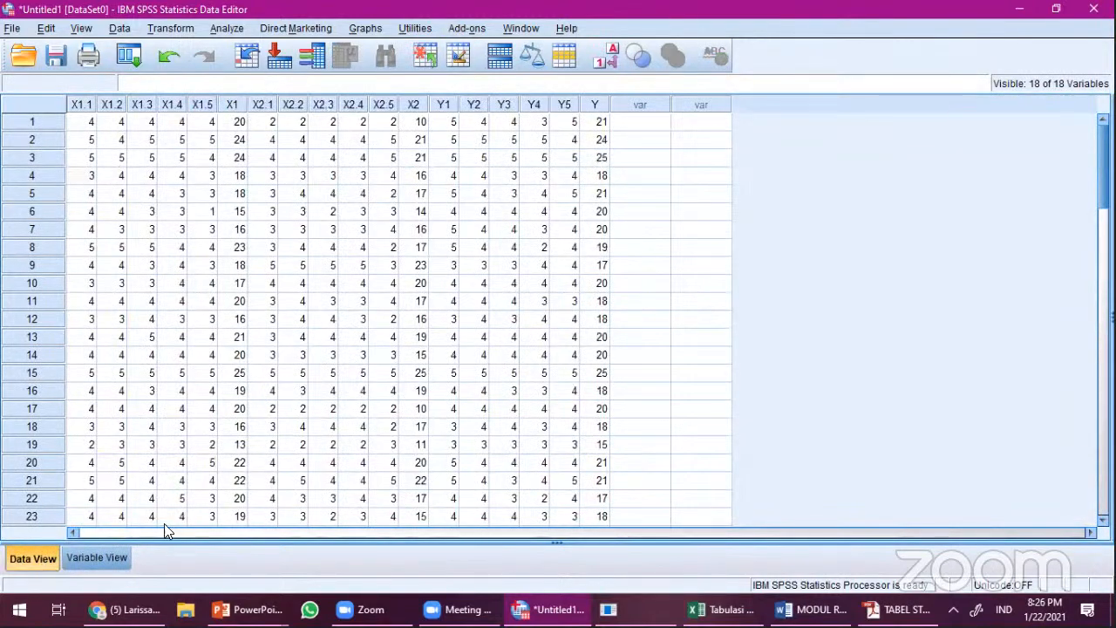
pyautogui.keyDown('shift'); pyautogui.click(564, 105); pyautogui.keyUp('shift')
pyautogui.click(595, 107)
pyautogui.scroll(-16, 439, 206)
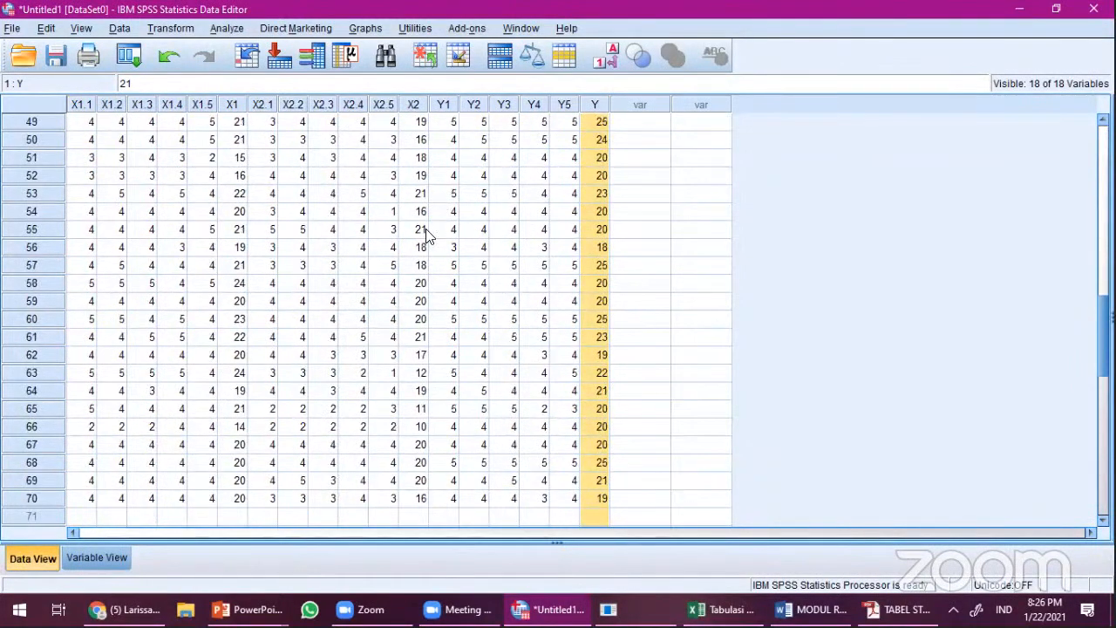
pyautogui.scroll(-1, 129, 441)
pyautogui.click(28, 443)
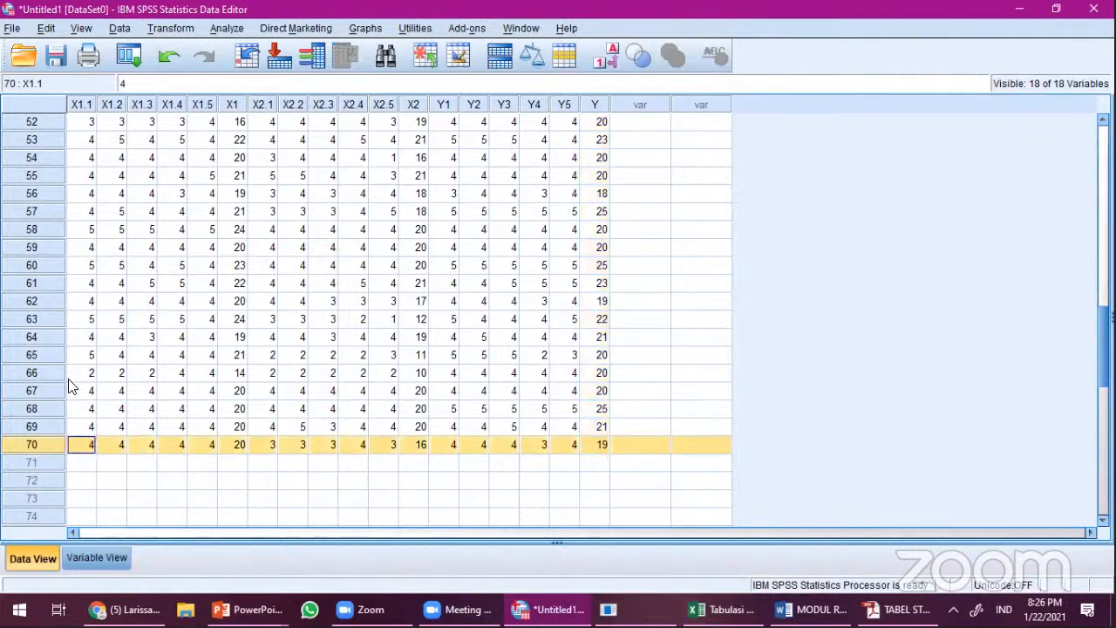
pyautogui.scroll(-1, 39, 397)
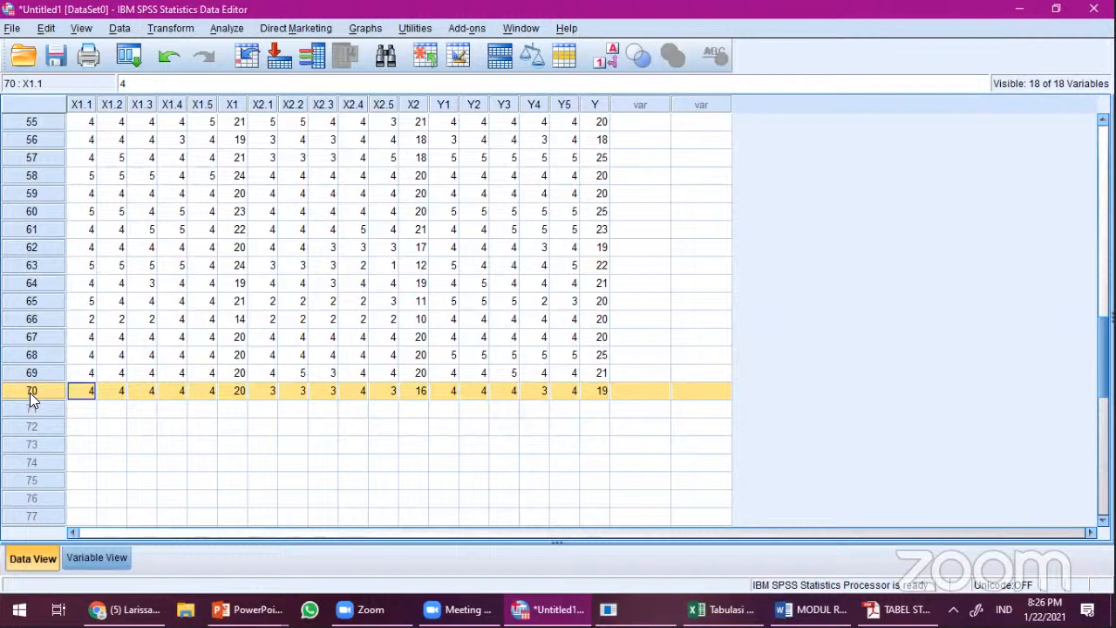
pyautogui.scroll(18, 270, 296)
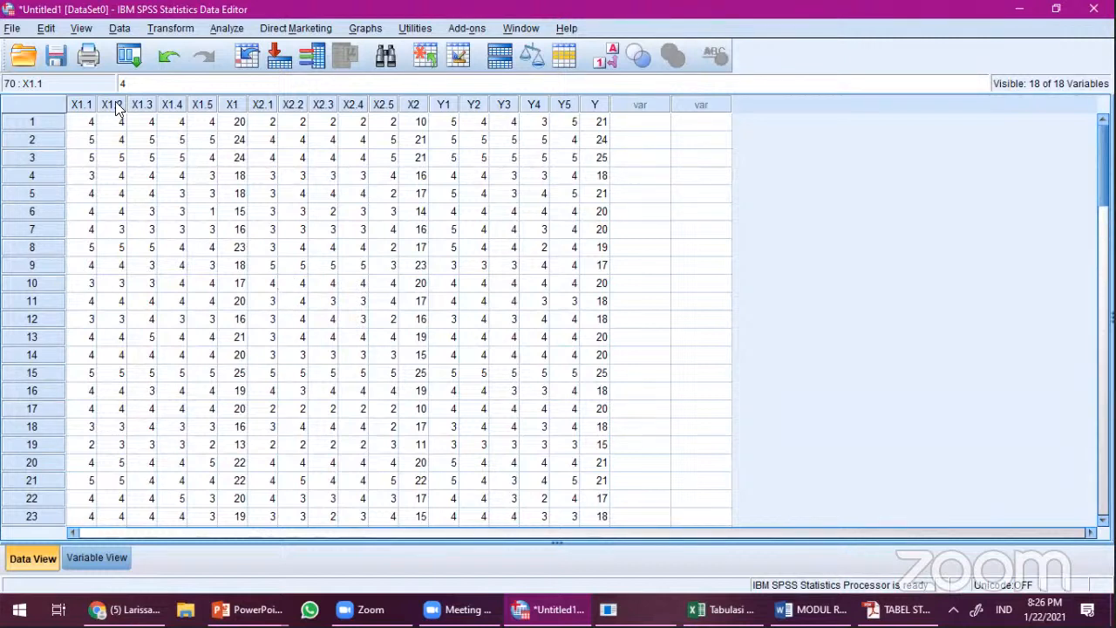
# Step: Start saving the dataset and create and open a new folder named Folder Statistik Bisnis II inside Documents
pyautogui.click(12, 29)
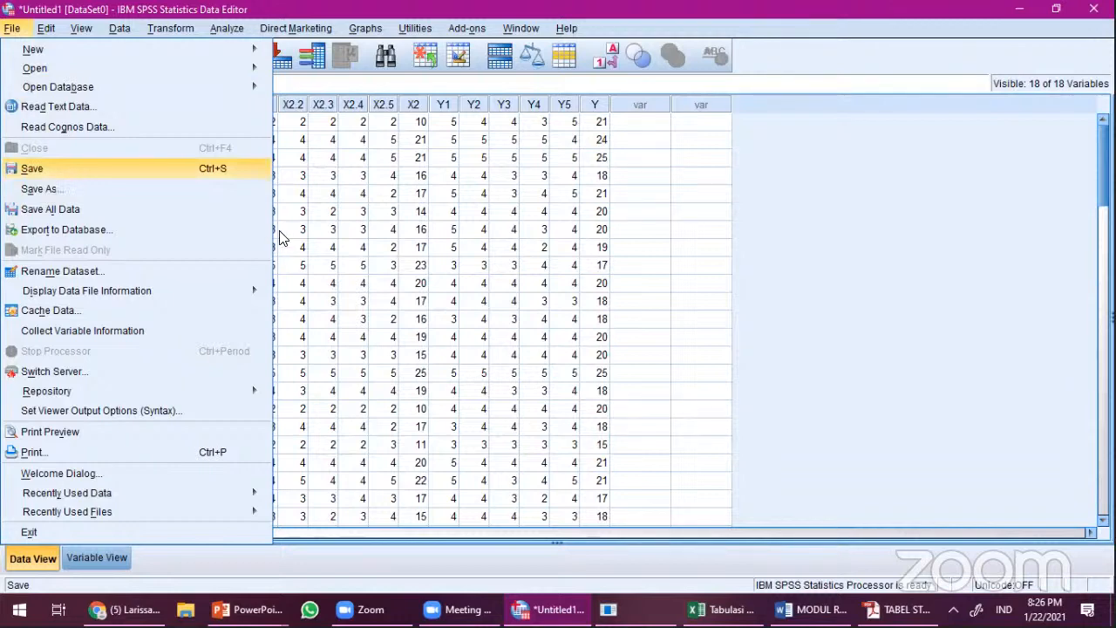
pyautogui.click(63, 171)
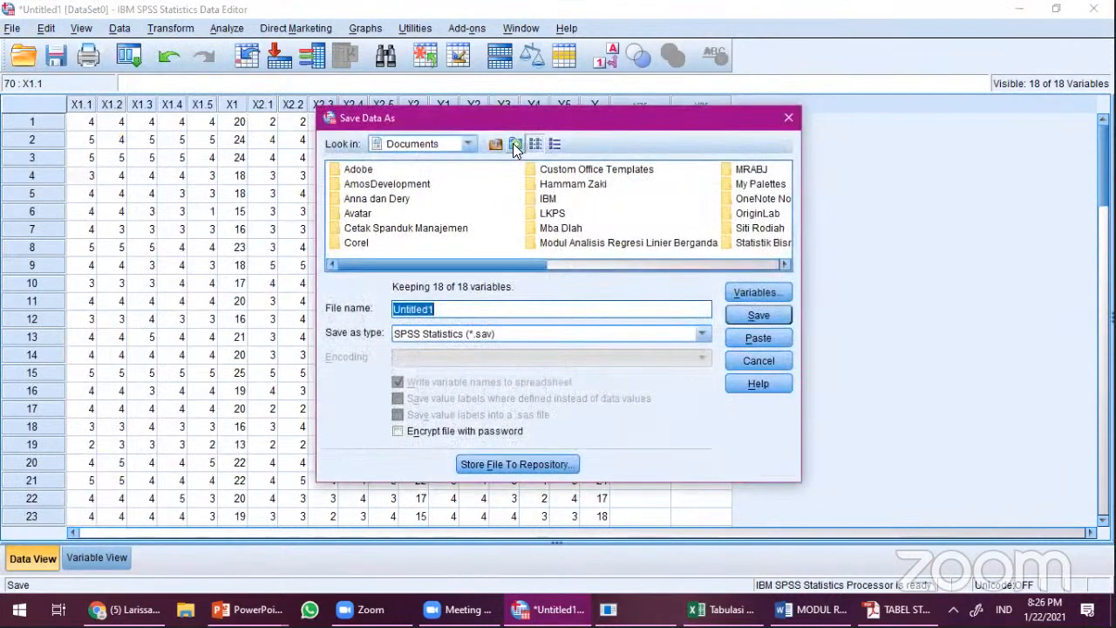
pyautogui.click(515, 145)
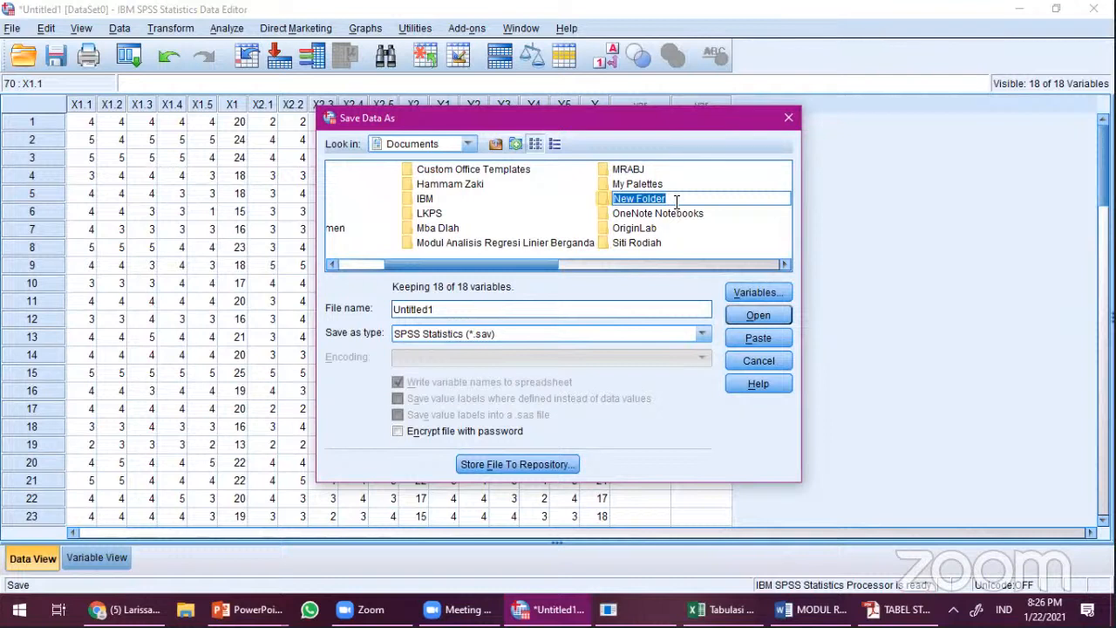
pyautogui.write('S')
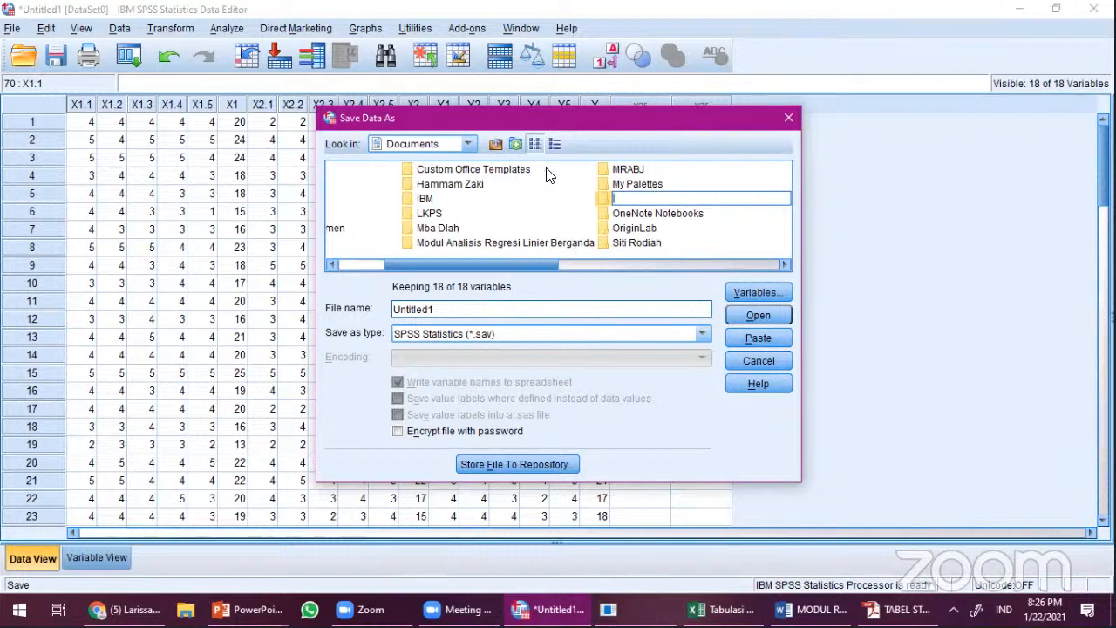
pyautogui.write('lder Statistik Bisnis II')
pyautogui.press('Return')
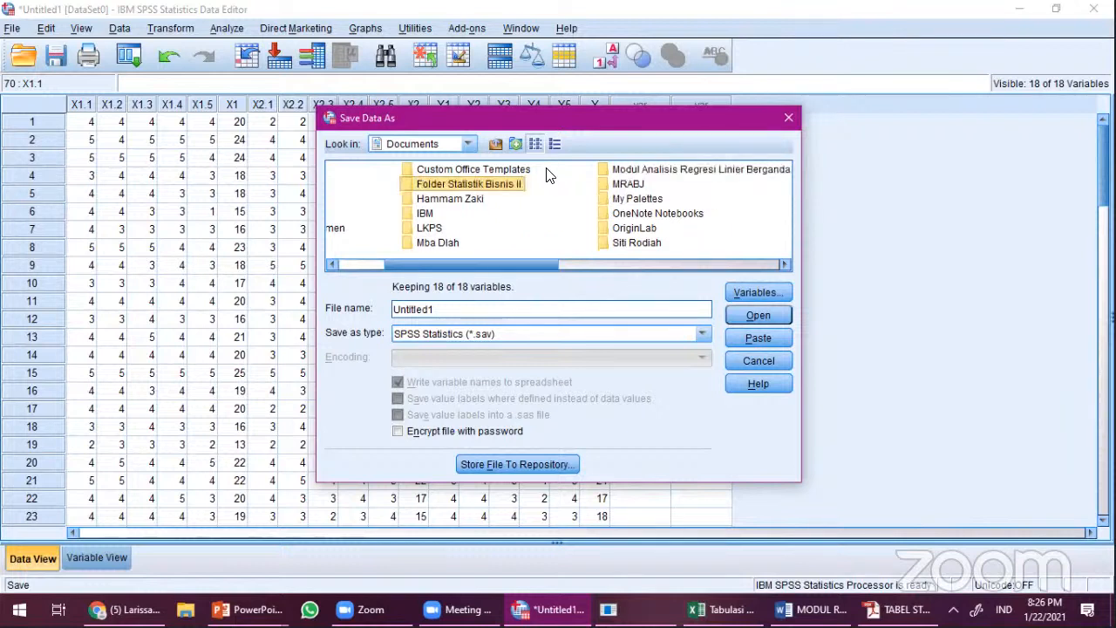
pyautogui.doubleClick(499, 188)
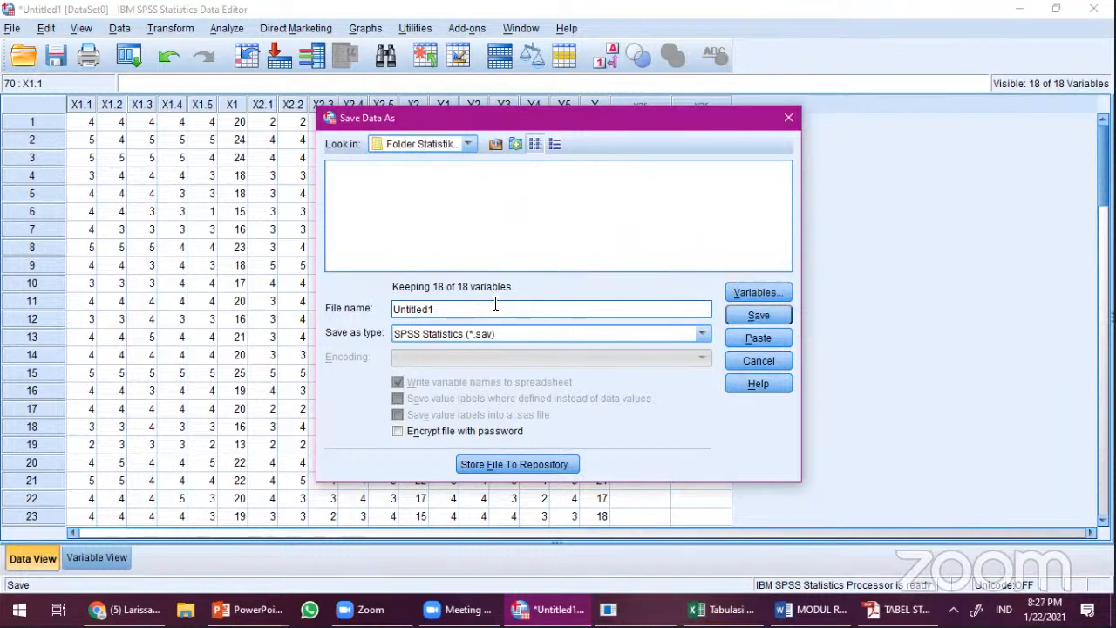
# Step: Save the dataset in SPSS Statistics format under the file name Input Statistik Deskriptif Kasus 1
pyautogui.doubleClick(490, 307)
pyautogui.write('Input Statistik Deskripsi Kasus')
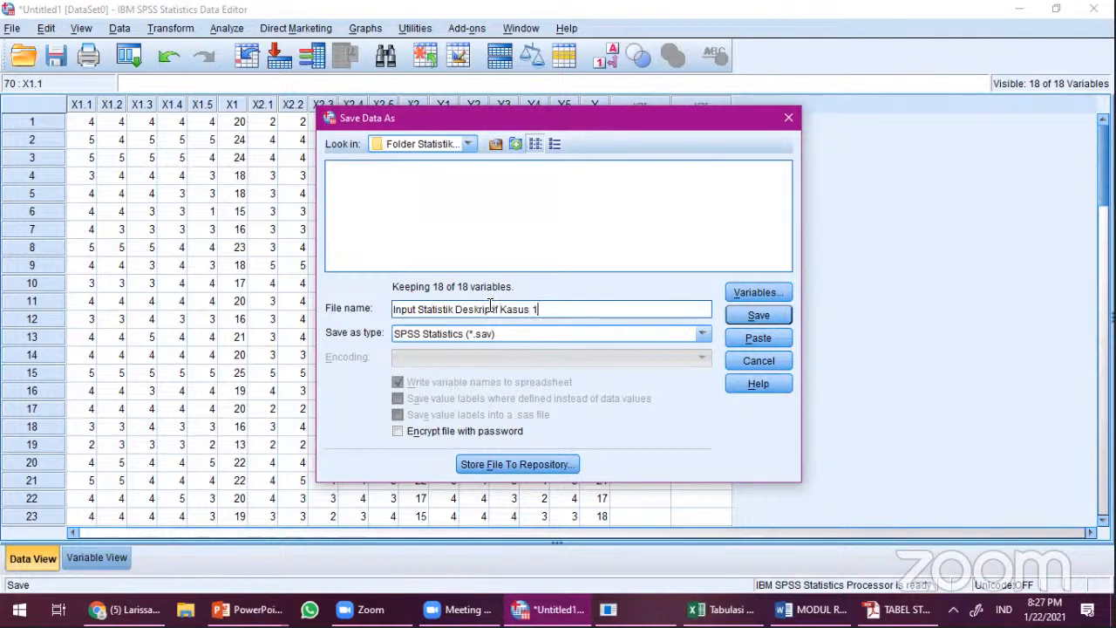
pyautogui.click(766, 315)
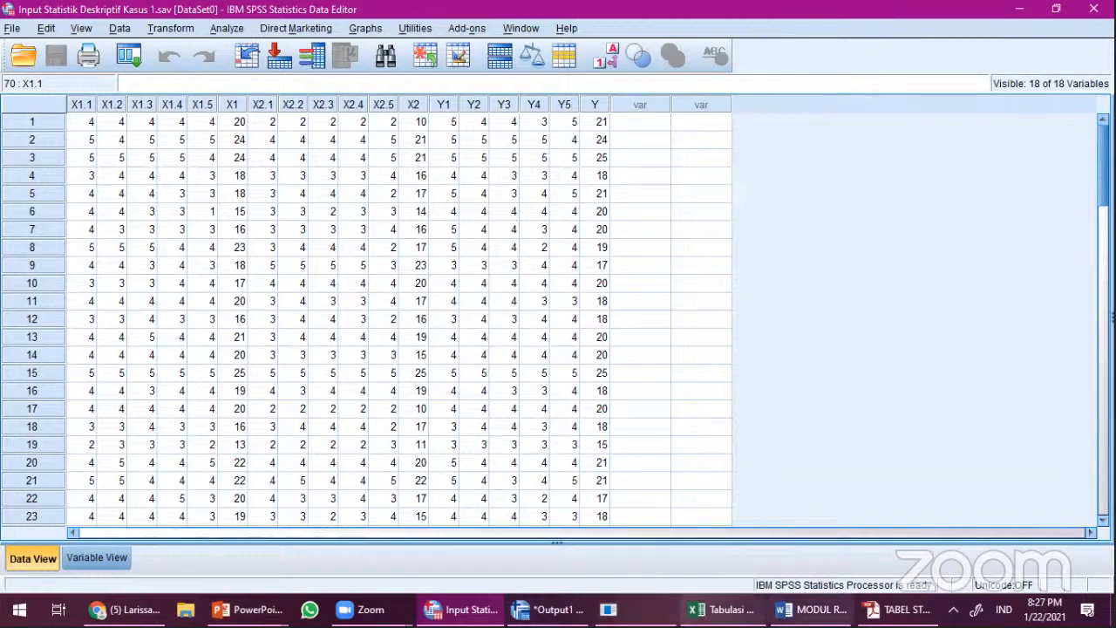
# Step: Switch to the Word module, examine the Hasil Statistik Deskriptif section of the Kasus 1 worksheet, and return to SPSS
pyautogui.click(811, 610)
pyautogui.scroll(-20, 537, 339)
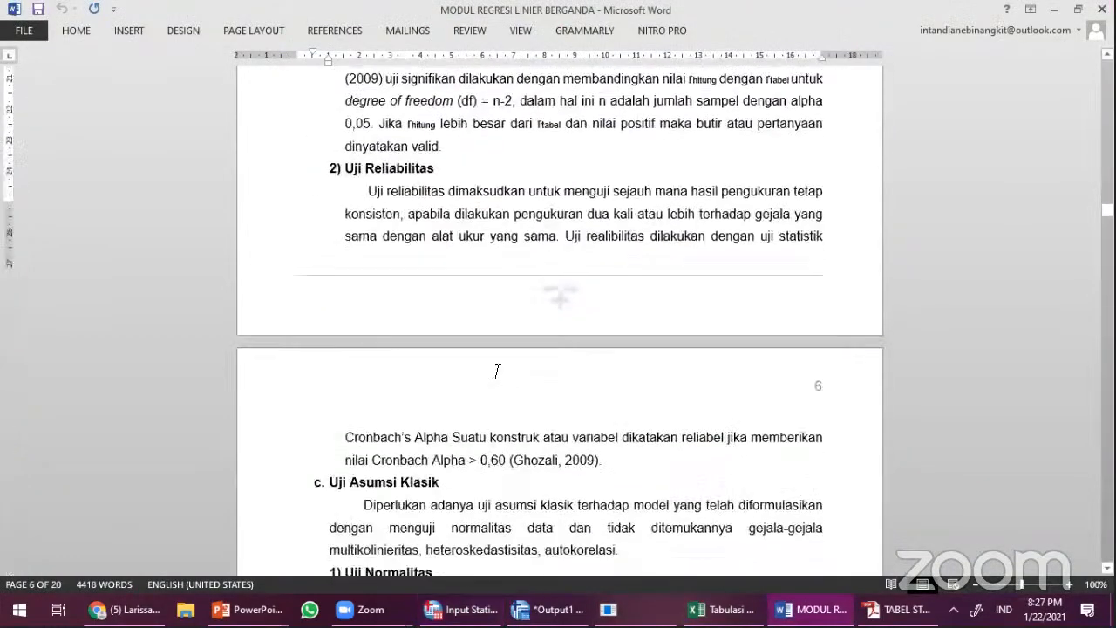
pyautogui.scroll(-8, 493, 370)
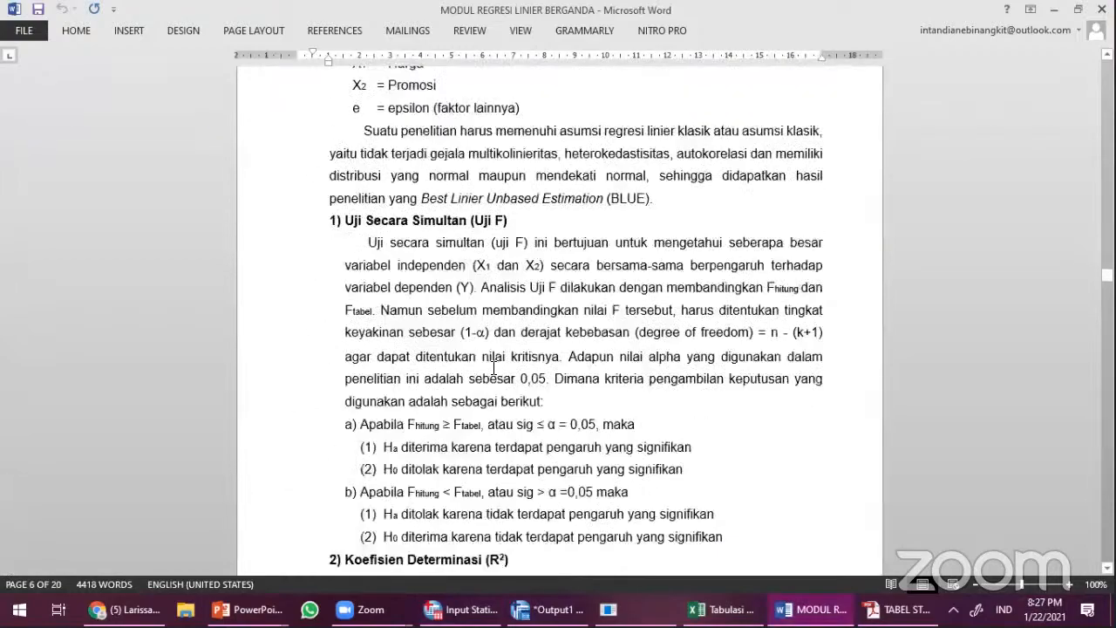
pyautogui.scroll(-8, 493, 368)
pyautogui.scroll(-20, 494, 368)
pyautogui.scroll(2, 494, 369)
pyautogui.moveTo(266, 176); pyautogui.dragTo(452, 329)
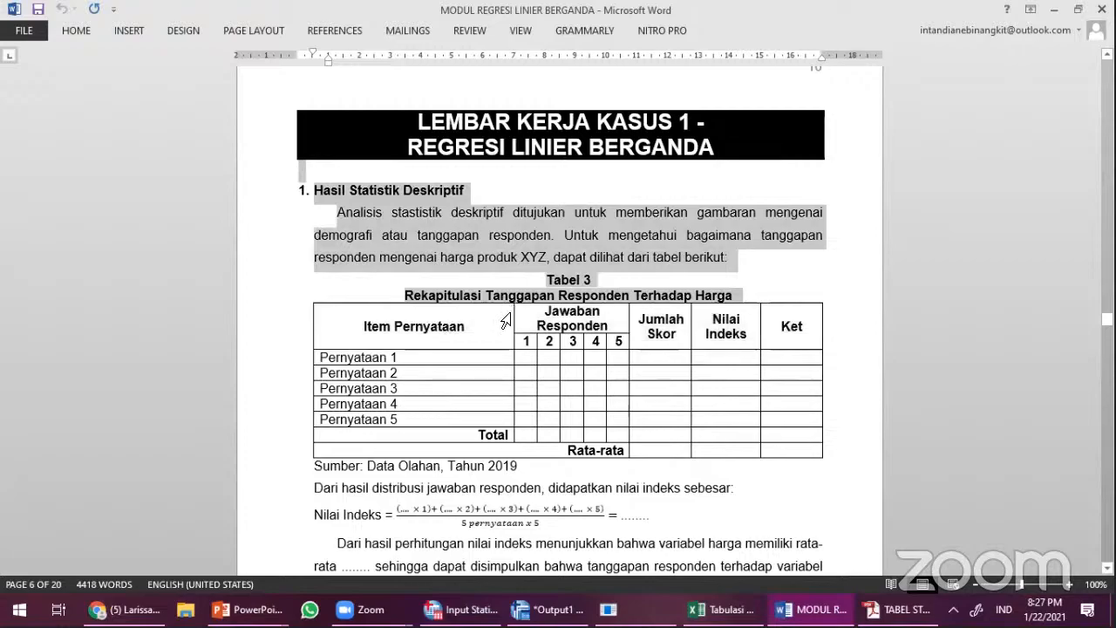
pyautogui.scroll(-15, 502, 327)
pyautogui.scroll(-7, 514, 348)
pyautogui.scroll(20, 483, 278)
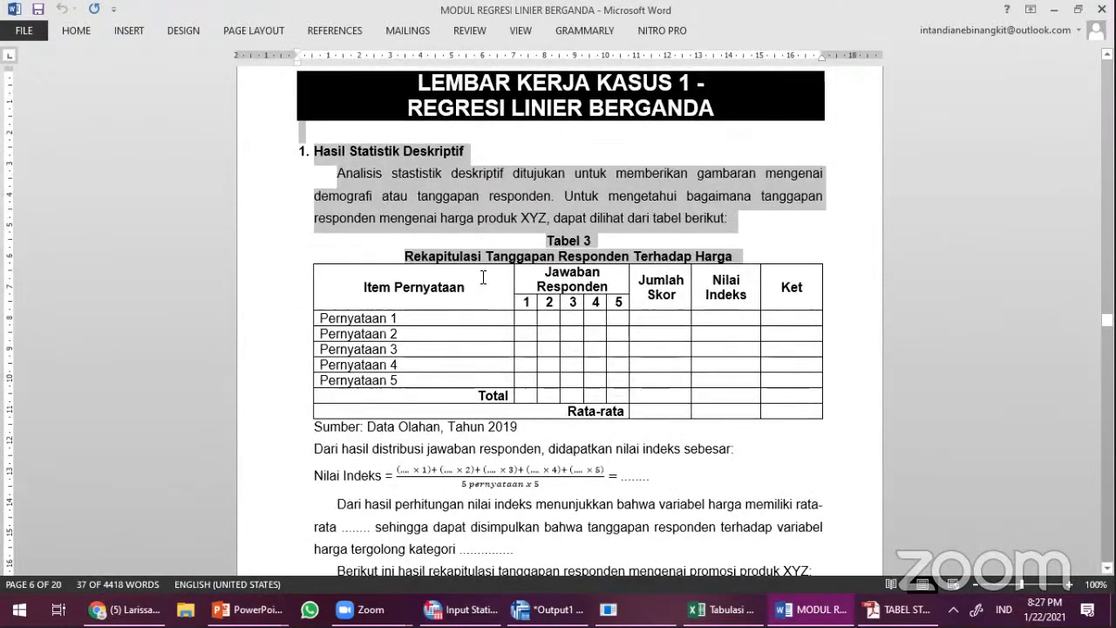
pyautogui.hotkey('alt', 'Tab')
pyautogui.click(228, 28)
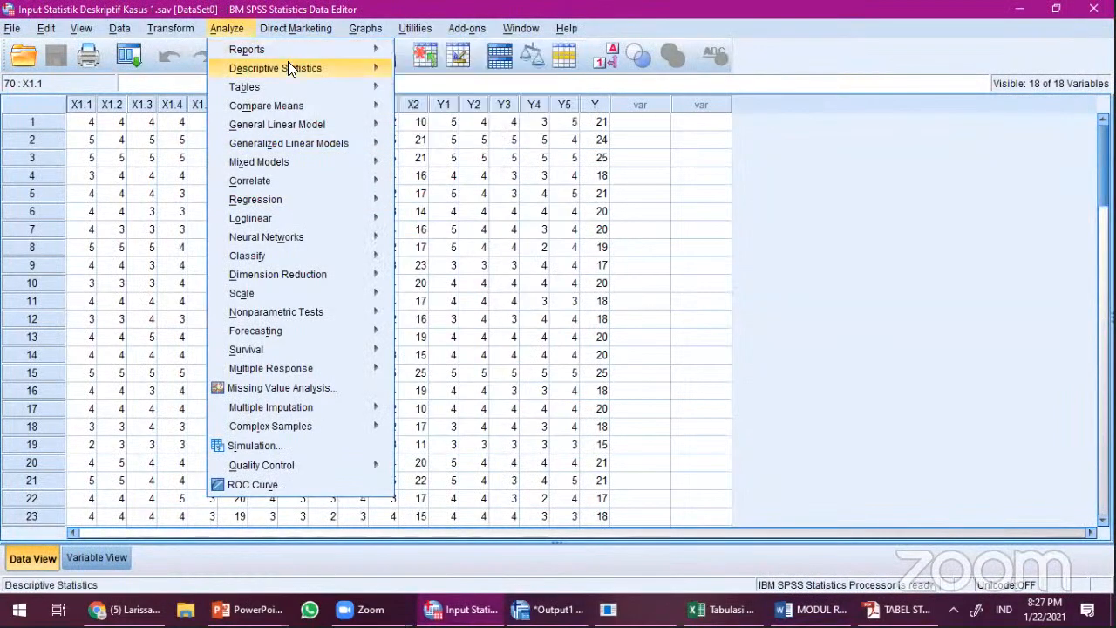
pyautogui.moveTo(376, 73)
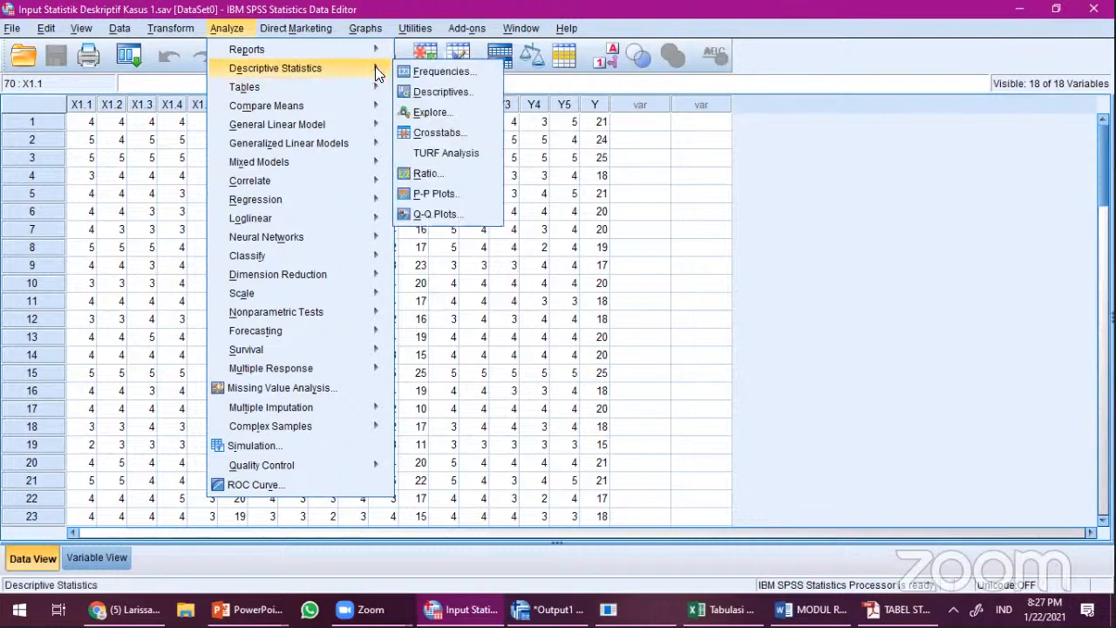
pyautogui.click(459, 89)
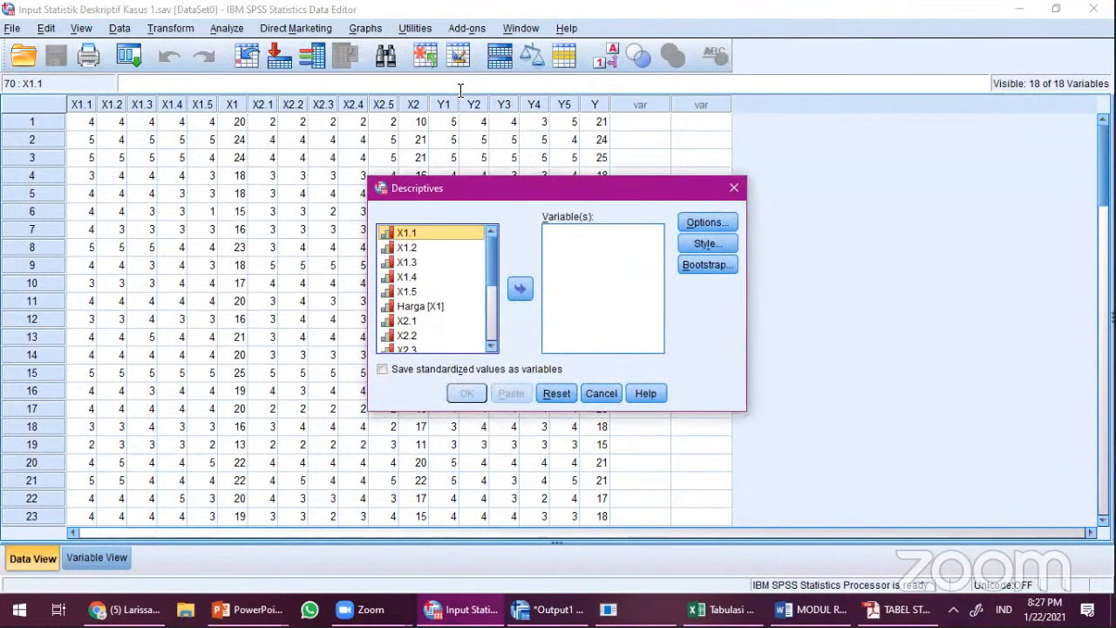
pyautogui.click(732, 191)
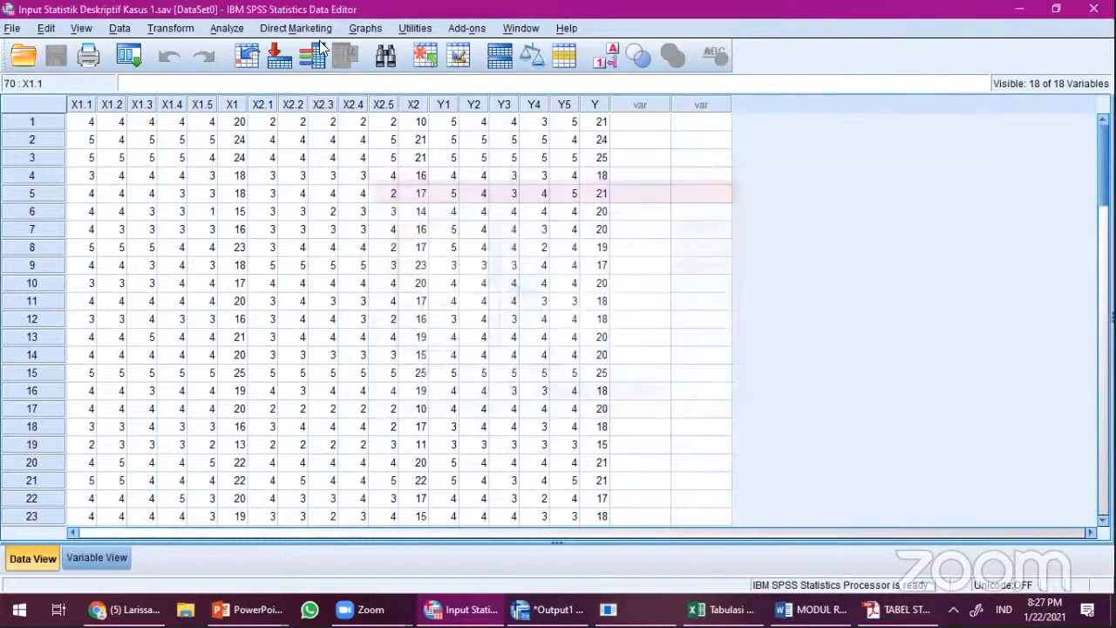
# Step: Run a Frequencies analysis with frequency tables for the variables X1.1 to X1.5
pyautogui.click(243, 31)
pyautogui.moveTo(257, 66)
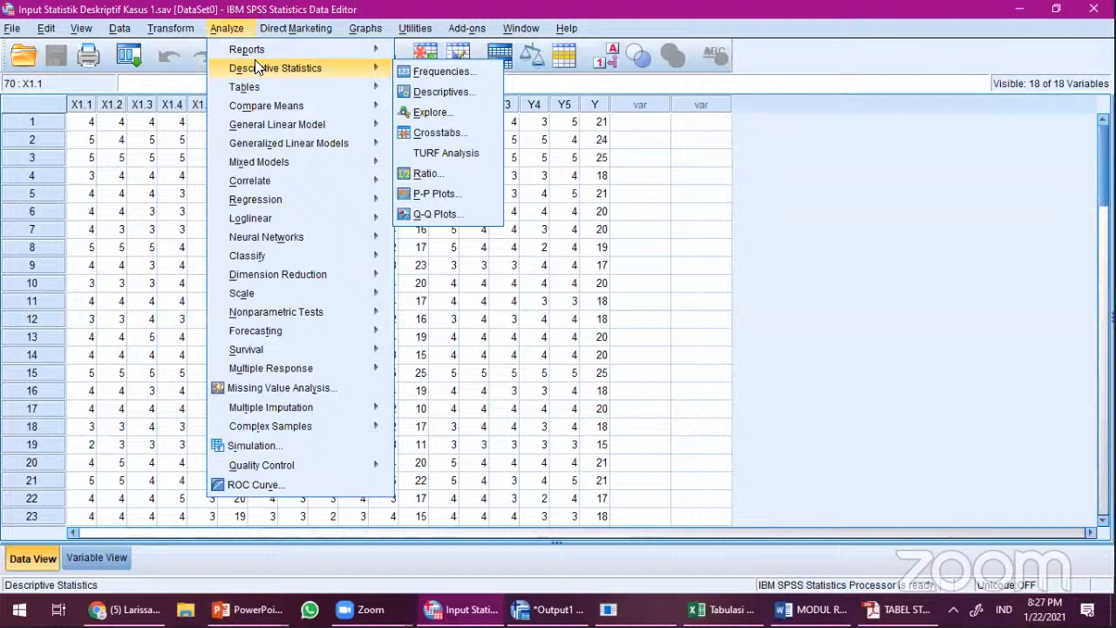
pyautogui.click(418, 77)
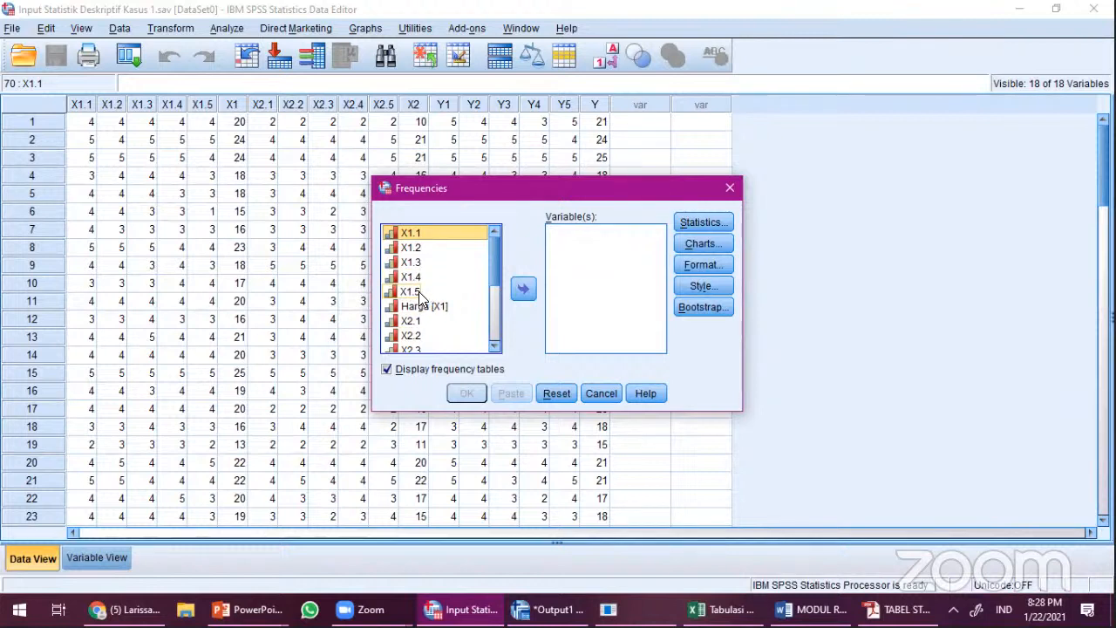
pyautogui.keyDown('shift'); pyautogui.click(419, 292); pyautogui.keyUp('shift')
pyautogui.click(523, 290)
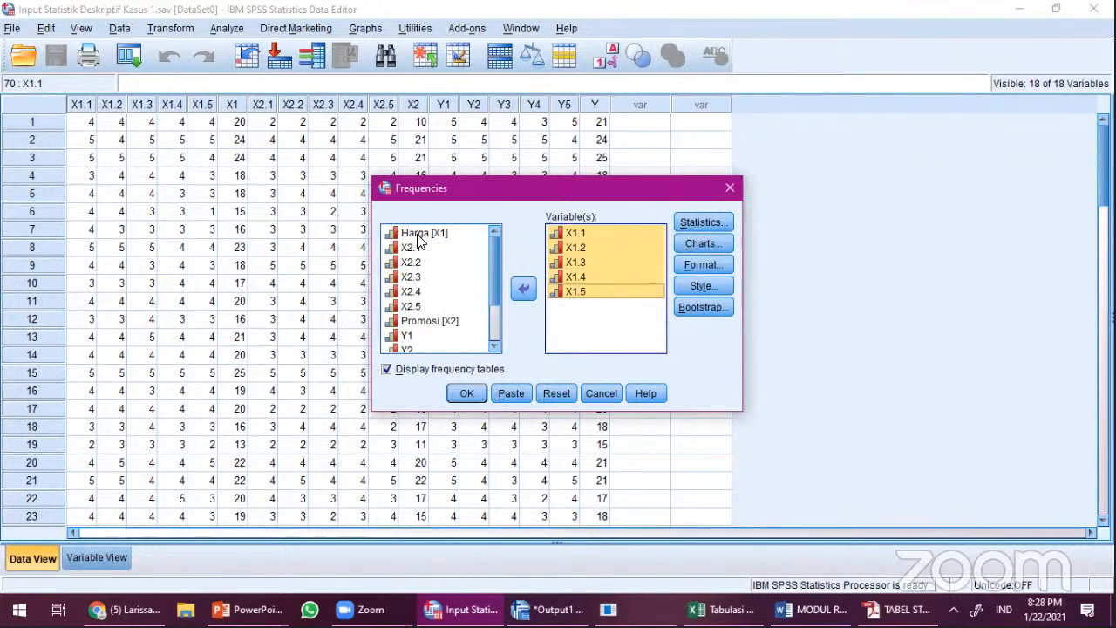
pyautogui.click(419, 235)
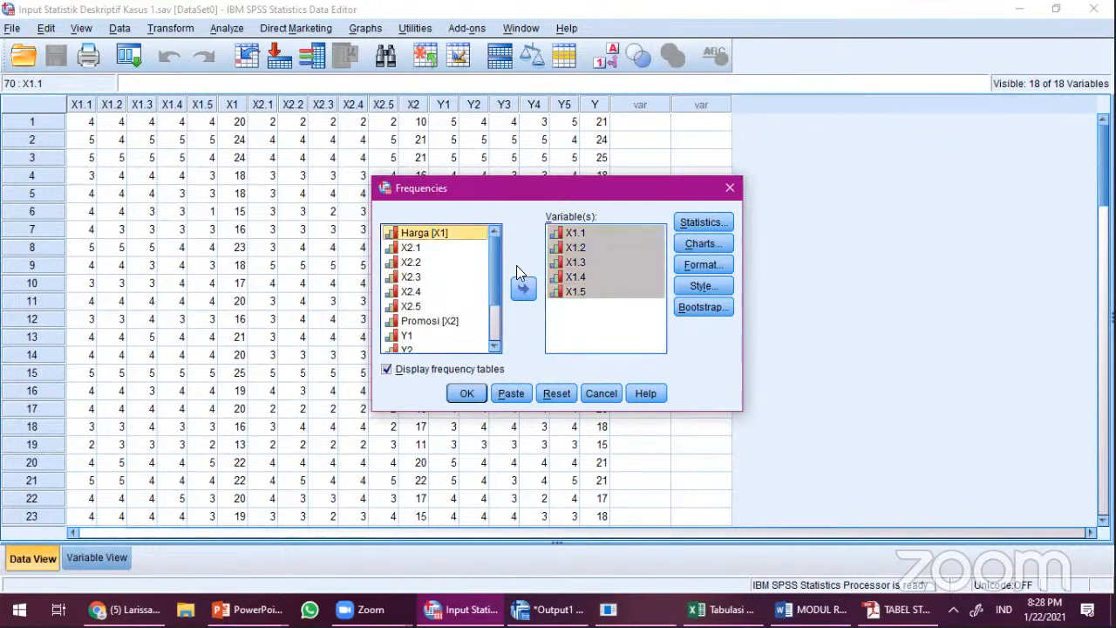
pyautogui.click(565, 293)
pyautogui.keyDown('shift'); pyautogui.click(576, 236); pyautogui.keyUp('shift')
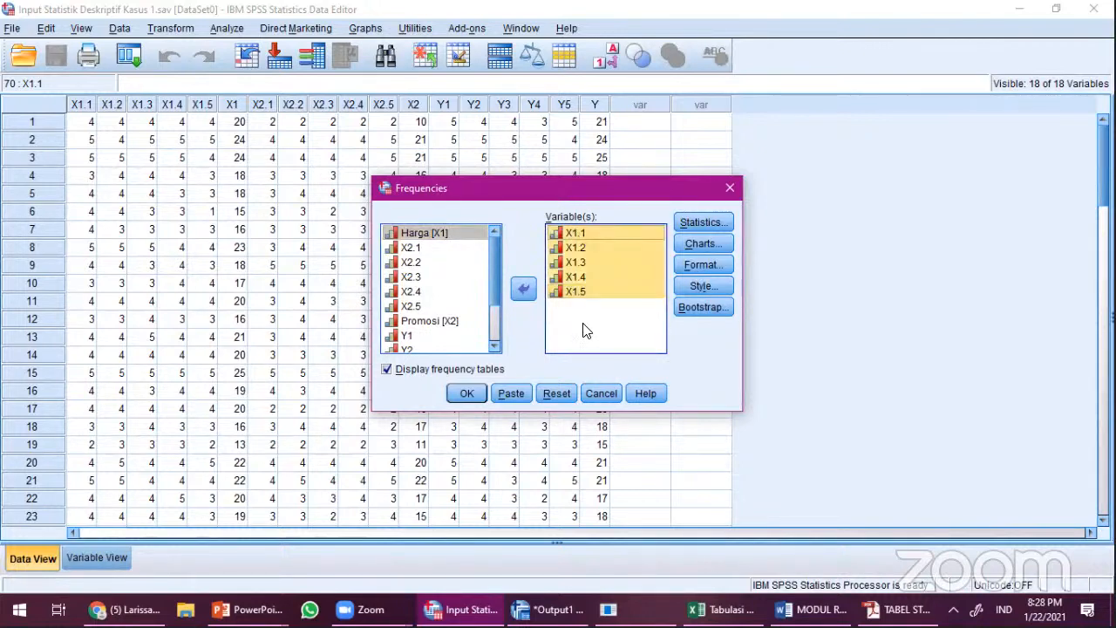
pyautogui.click(466, 394)
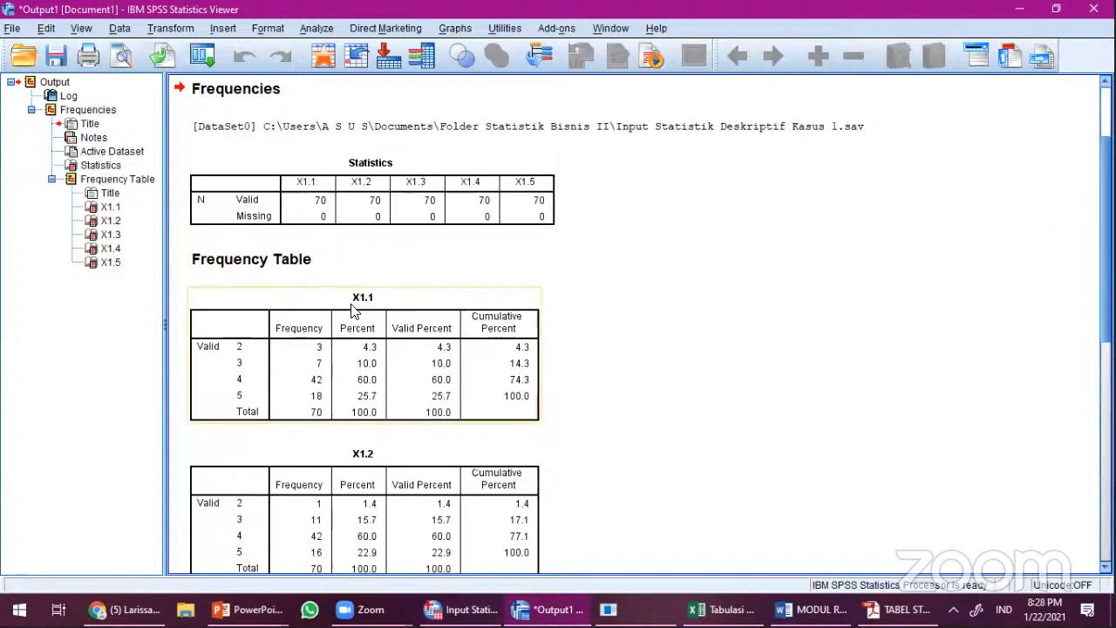
pyautogui.scroll(-1, 348, 305)
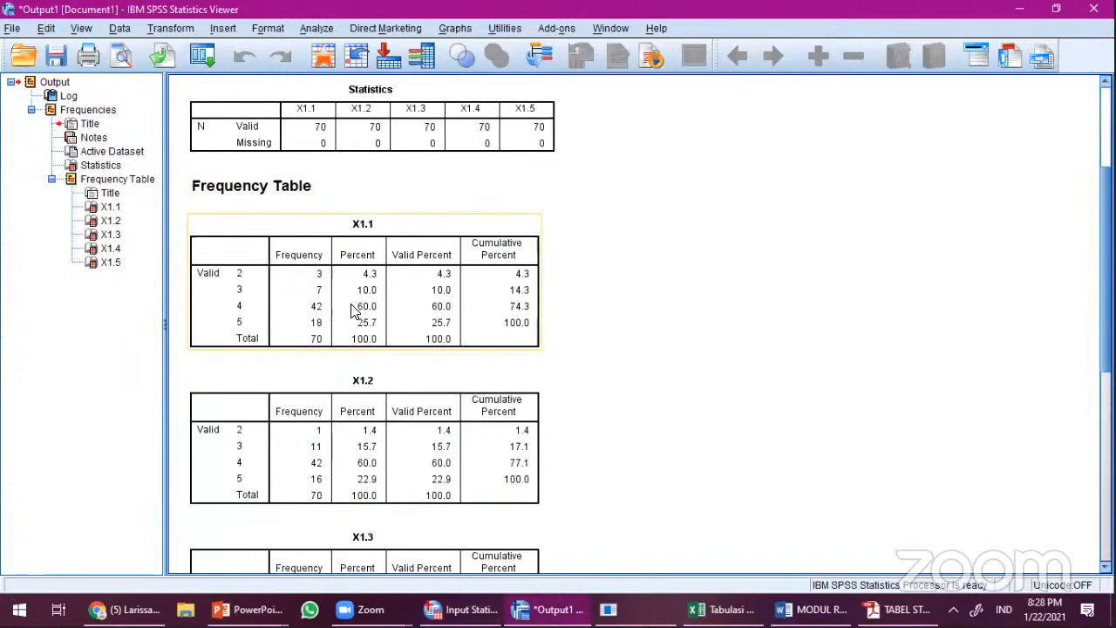
# Step: Return to the dataset, reopen Frequencies and remove X1.1 to X1.5 from the analysis variables
pyautogui.click(422, 57)
pyautogui.click(227, 28)
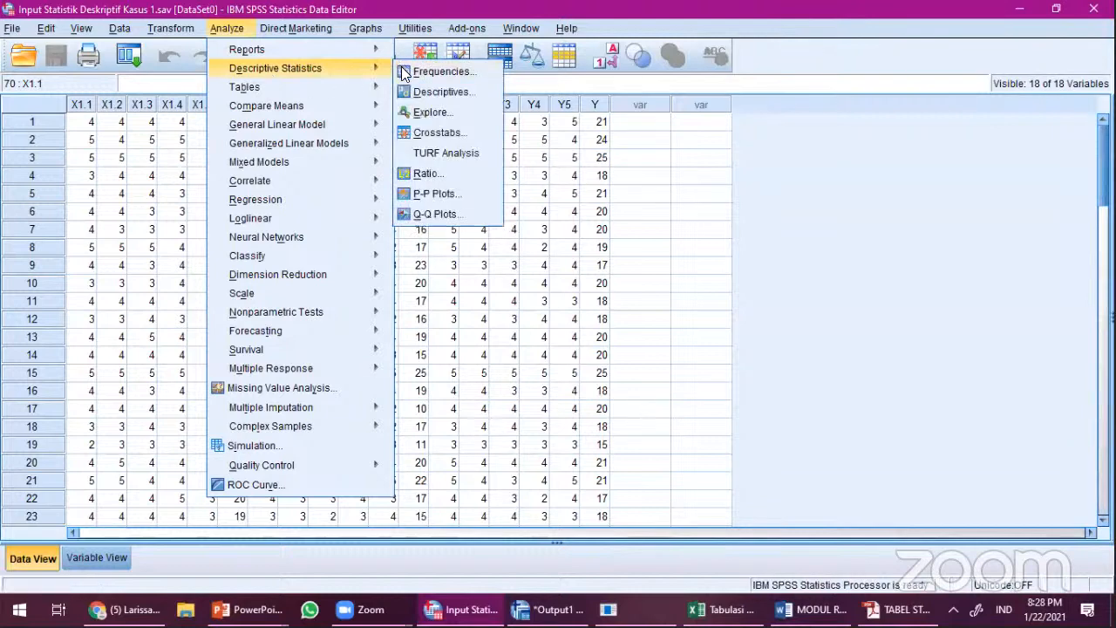
pyautogui.click(427, 72)
pyautogui.click(561, 251)
pyautogui.keyDown('shift'); pyautogui.click(550, 290); pyautogui.keyUp('shift')
pyautogui.click(523, 288)
# Step: Add X2.1 to X2.5 as the Frequencies variables and run the analysis
pyautogui.click(456, 321)
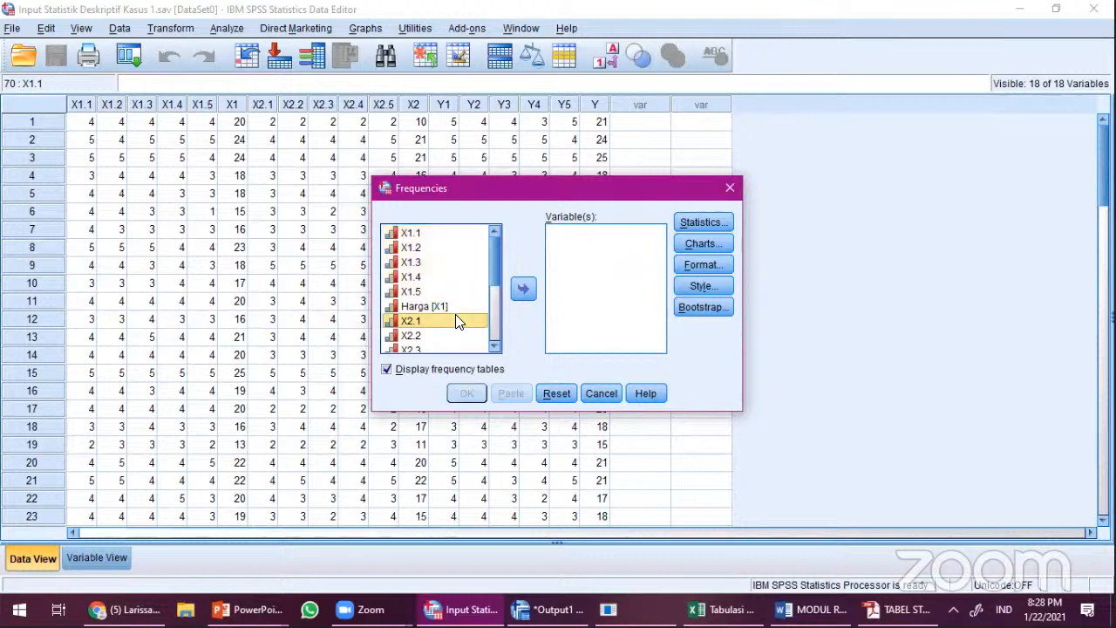
pyautogui.scroll(-1, 456, 321)
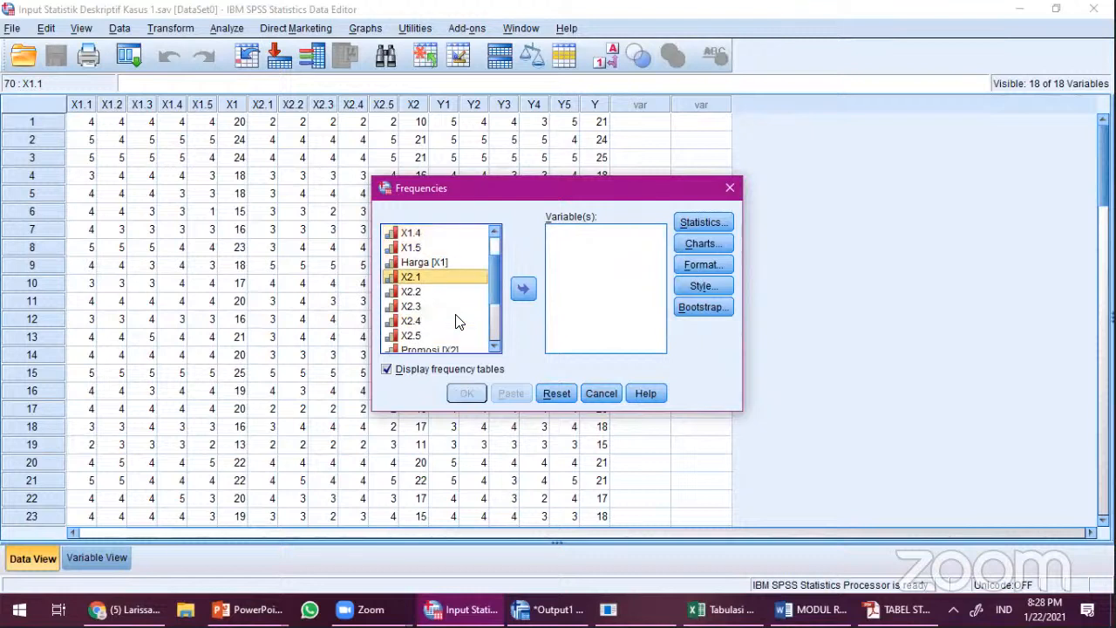
pyautogui.click(462, 248)
pyautogui.scroll(1, 479, 273)
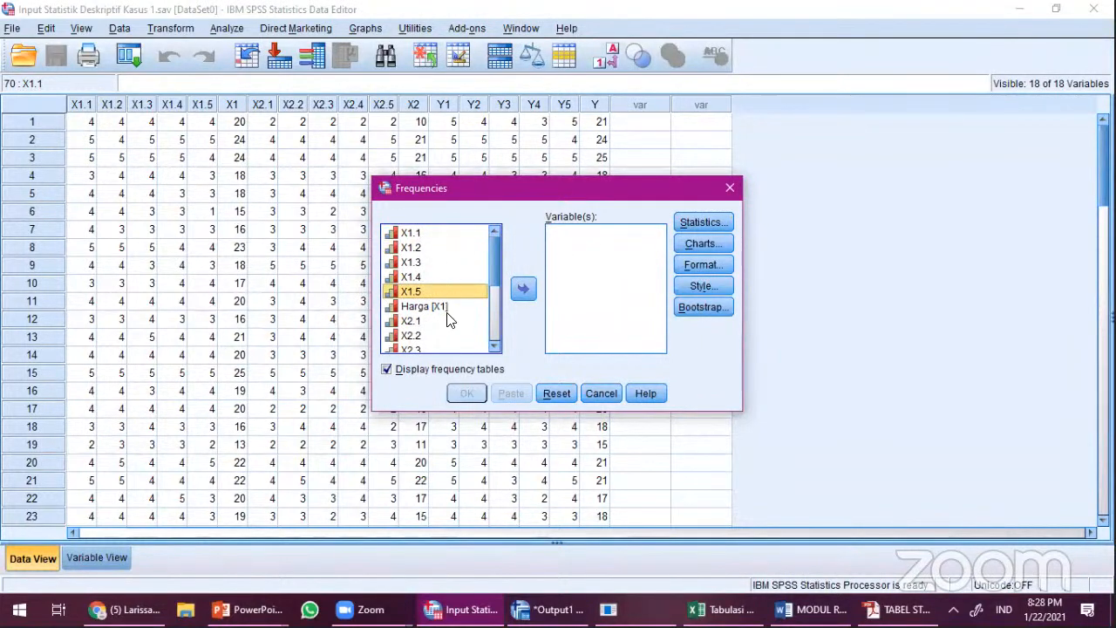
pyautogui.scroll(-1, 416, 296)
pyautogui.click(420, 279)
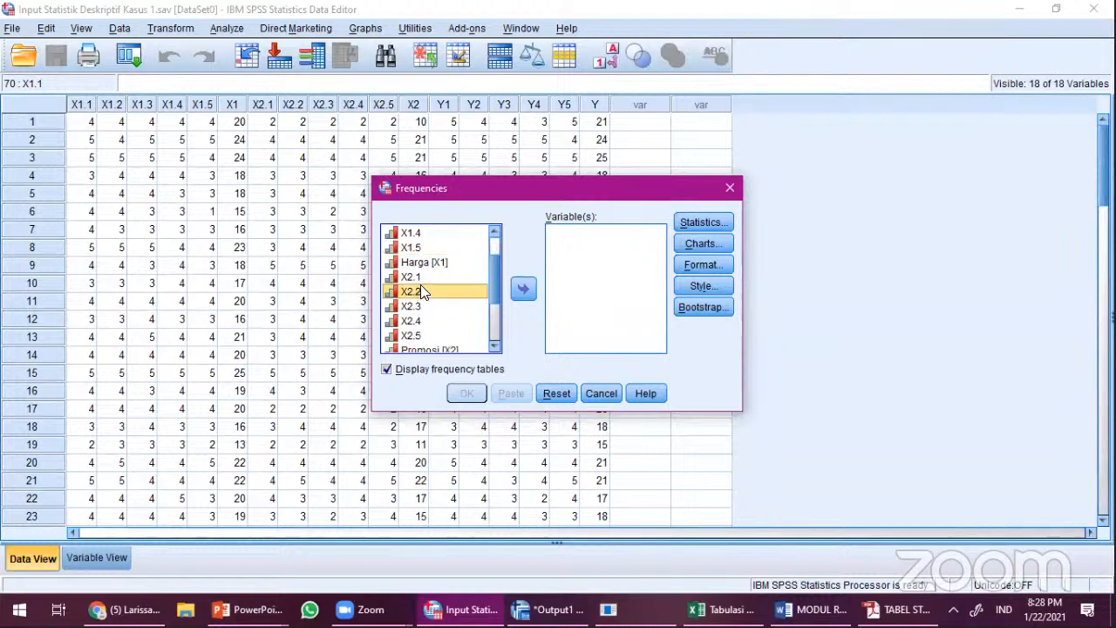
pyautogui.keyDown('shift'); pyautogui.click(428, 335); pyautogui.keyUp('shift')
pyautogui.click(523, 288)
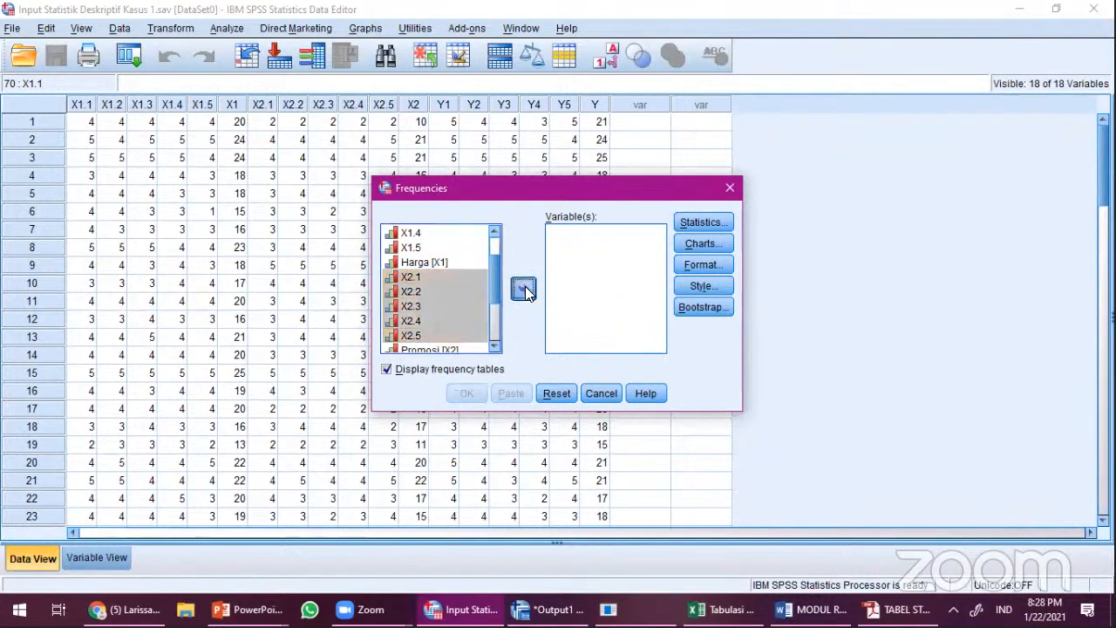
pyautogui.click(471, 395)
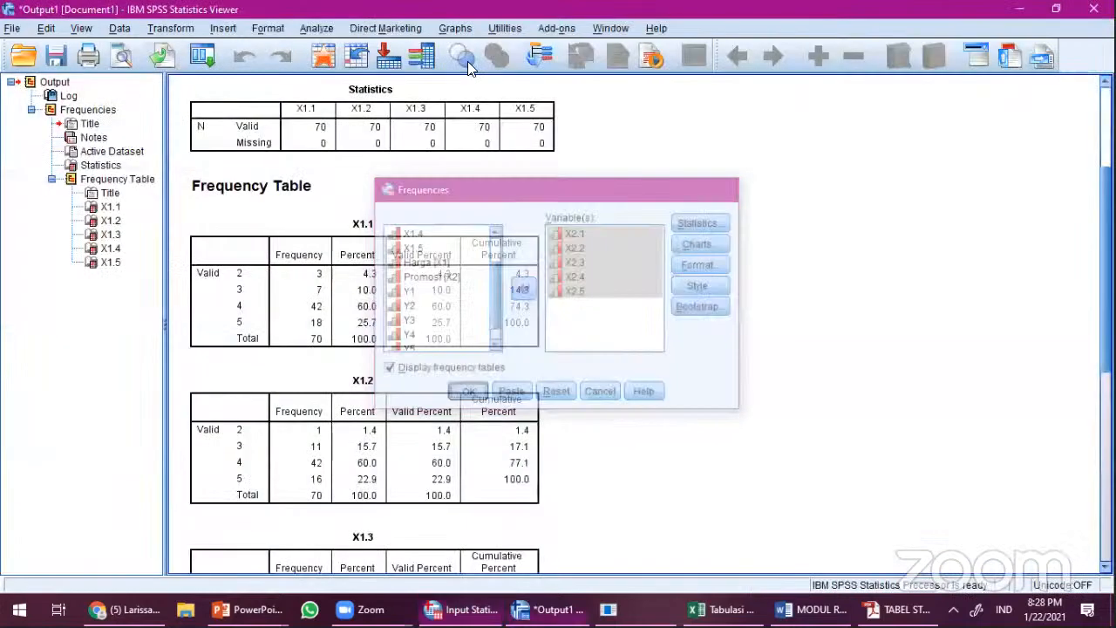
# Step: Return to the dataset, reopen Frequencies and remove X2.1 to X2.5 from the analysis variables
pyautogui.hotkey('alt', 'Tab')
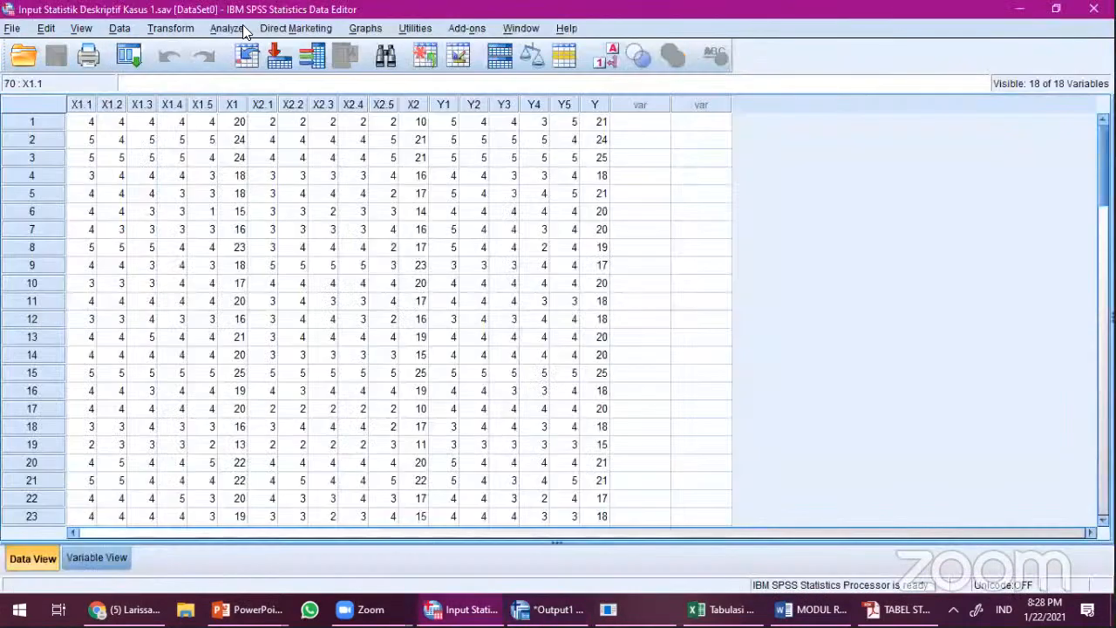
pyautogui.click(237, 29)
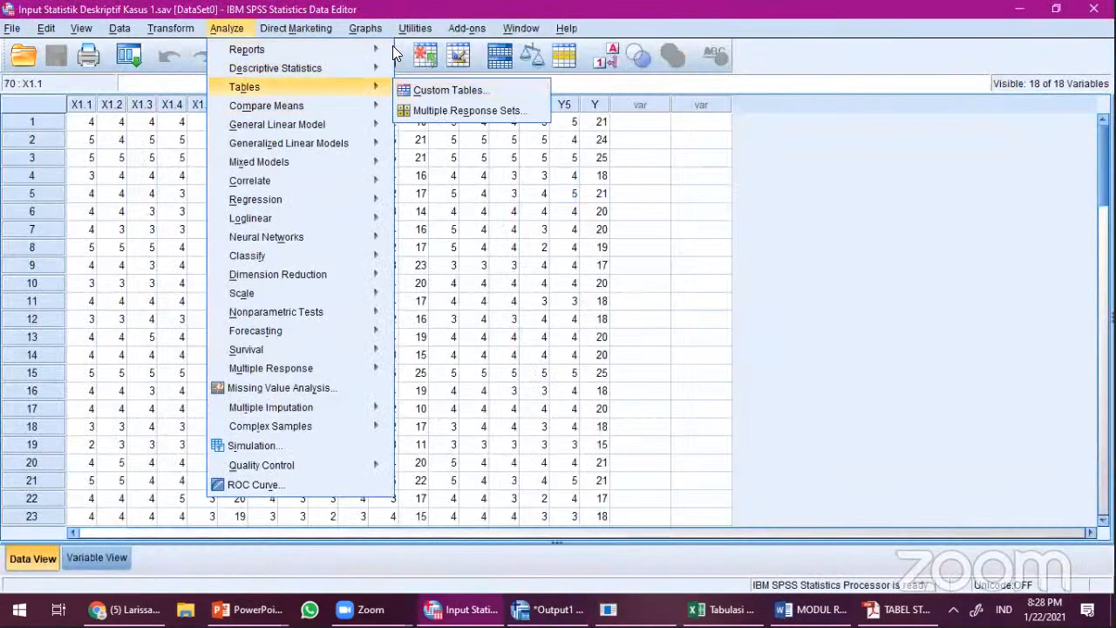
pyautogui.moveTo(366, 68)
pyautogui.click(406, 71)
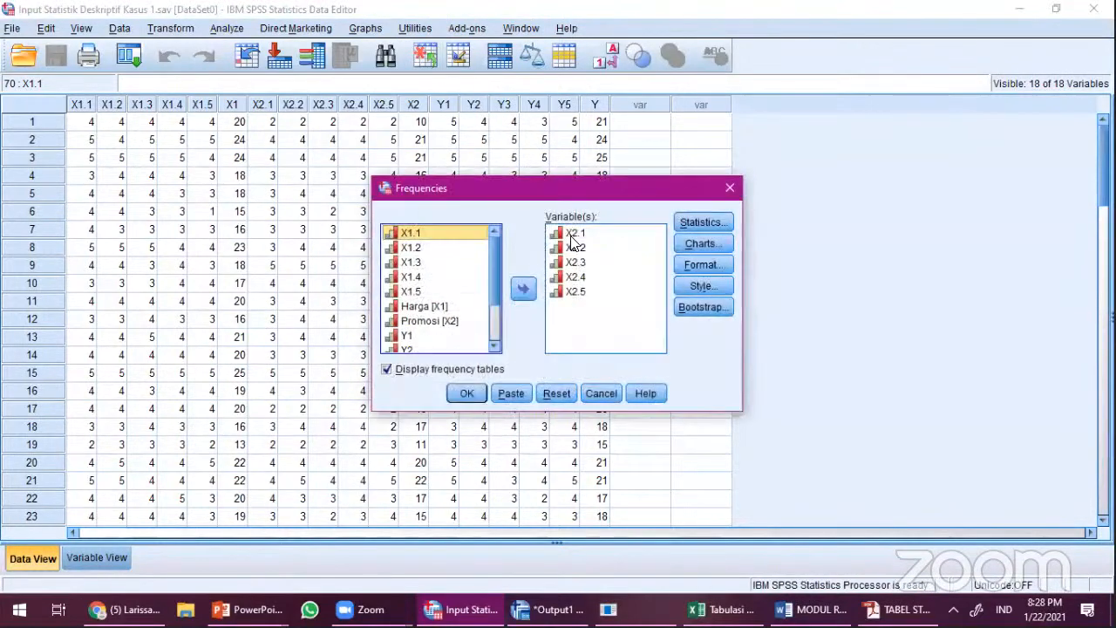
pyautogui.moveTo(571, 233); pyautogui.dragTo(563, 284)
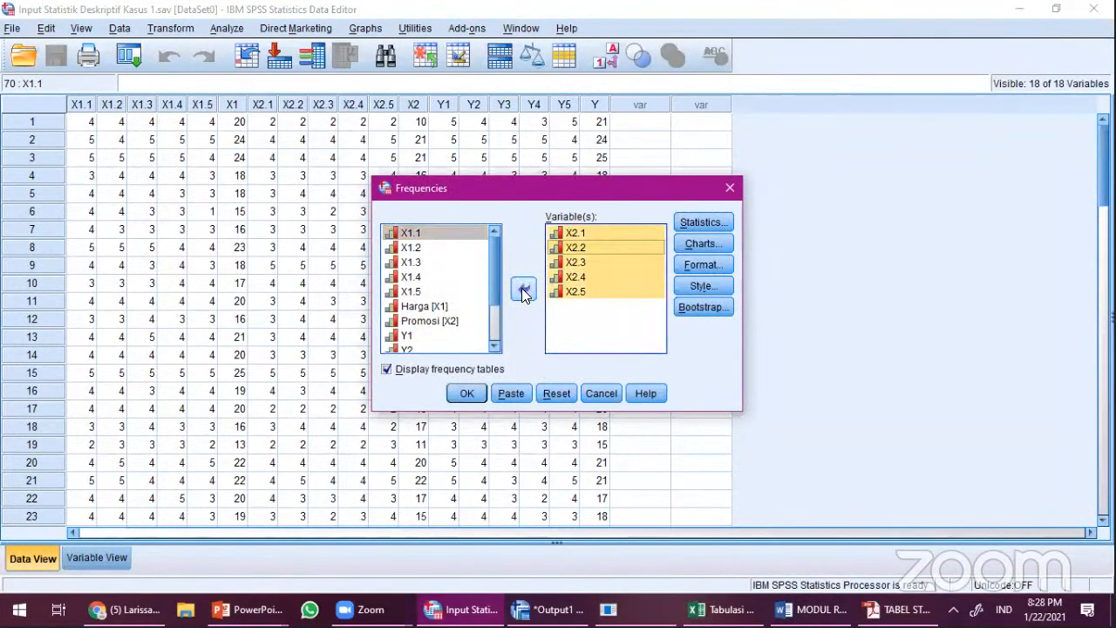
pyautogui.click(524, 288)
# Step: Add Y1 to Y5 as the Frequencies variables and run the analysis with frequency tables
pyautogui.scroll(-1, 438, 325)
pyautogui.click(438, 320)
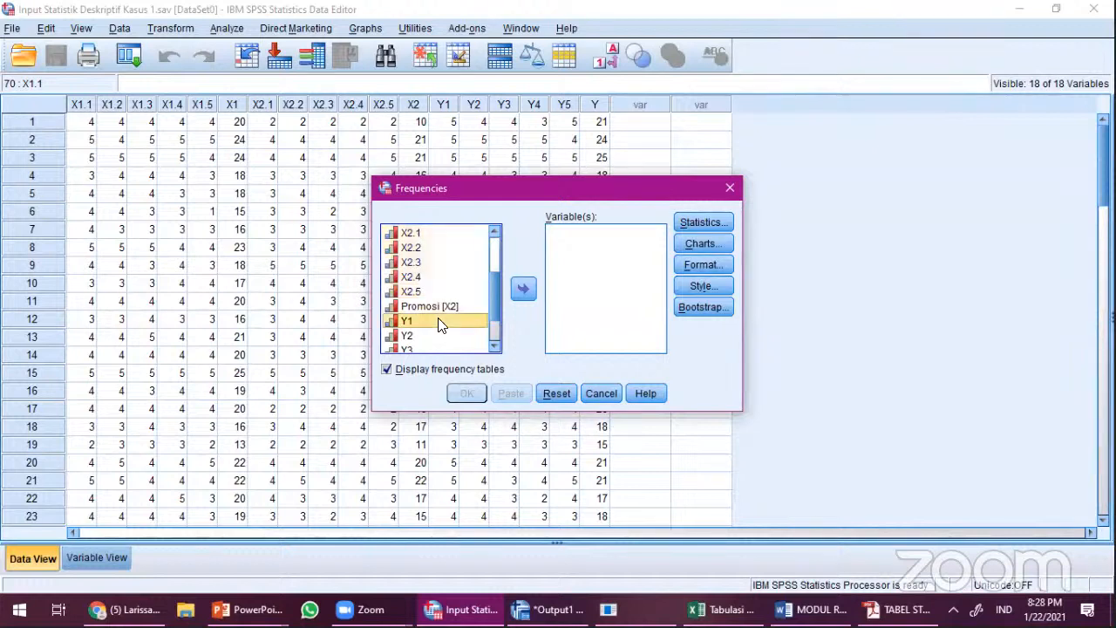
pyautogui.scroll(-1, 439, 322)
pyautogui.keyDown('shift'); pyautogui.click(445, 336); pyautogui.keyUp('shift')
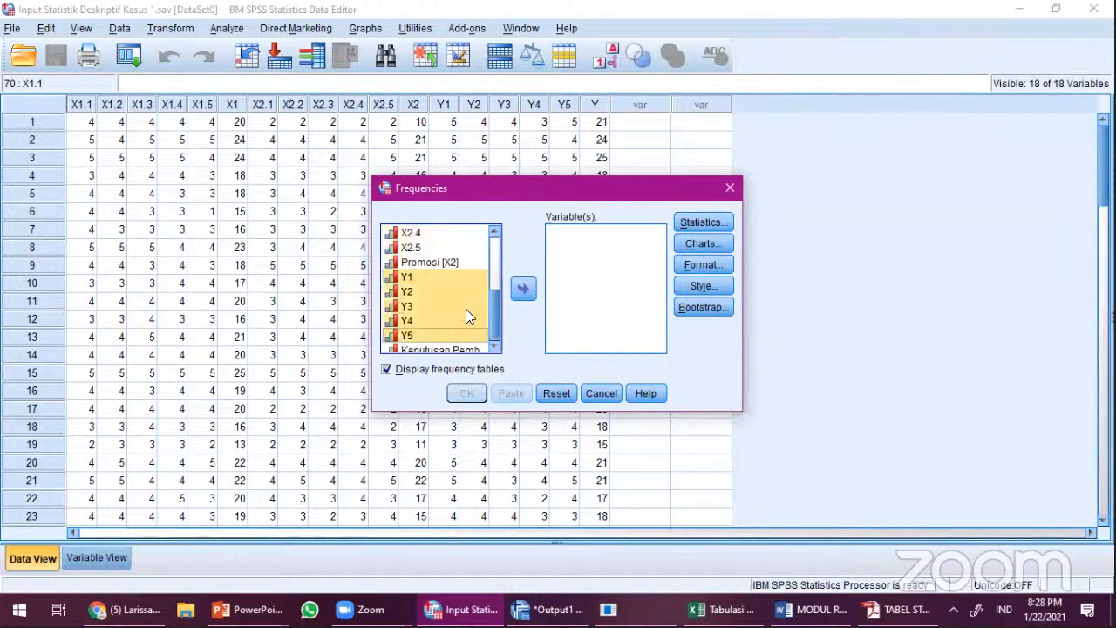
pyautogui.click(523, 290)
pyautogui.click(588, 234)
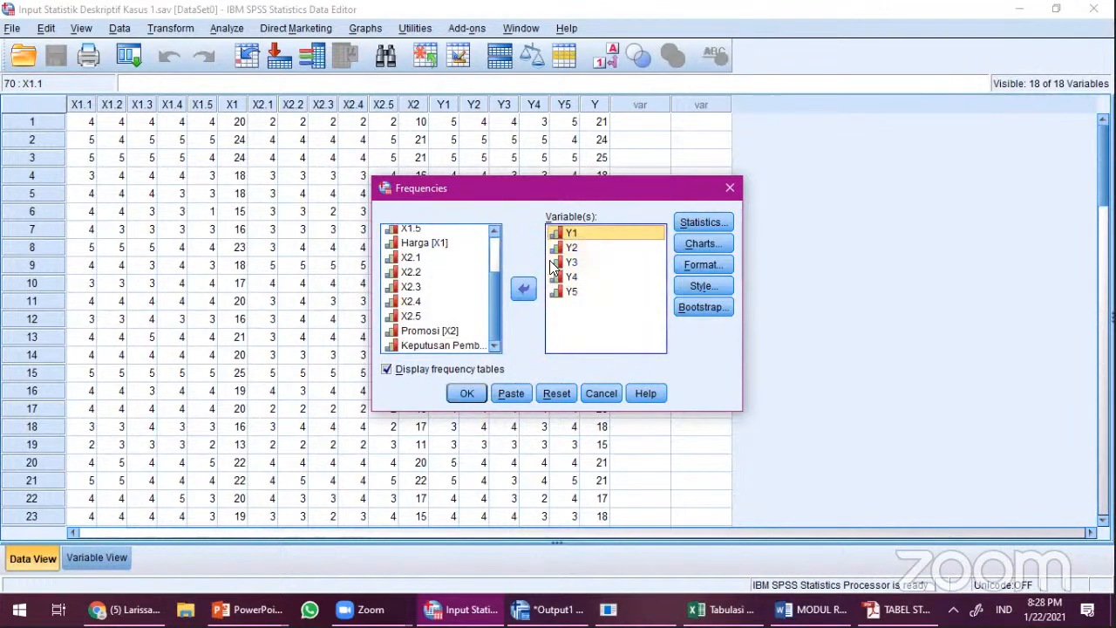
pyautogui.click(567, 295)
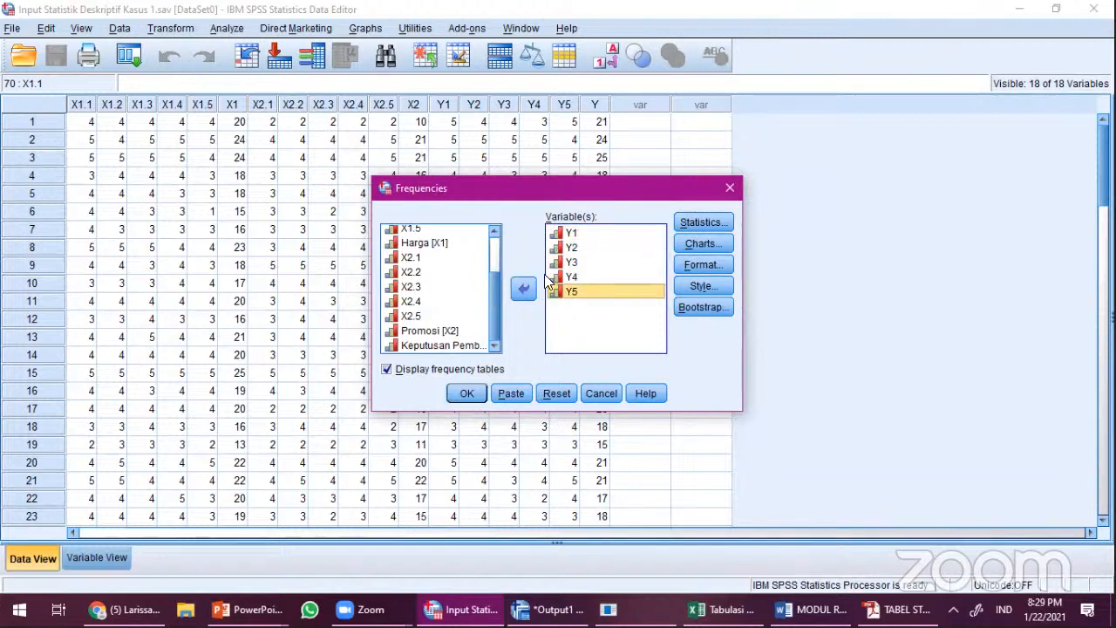
pyautogui.click(572, 236)
pyautogui.click(468, 393)
pyautogui.scroll(2, 155, 293)
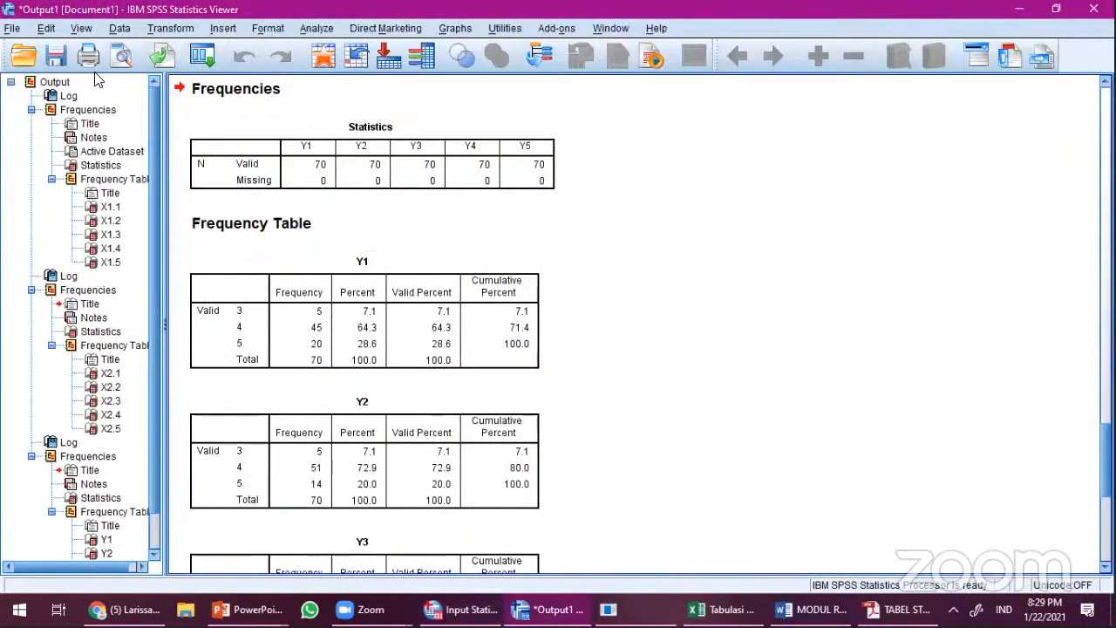
# Step: Save the output as "Output Statistik Deskriptif Kasus 1" in Folder Statistik Bisnis II
pyautogui.click(12, 29)
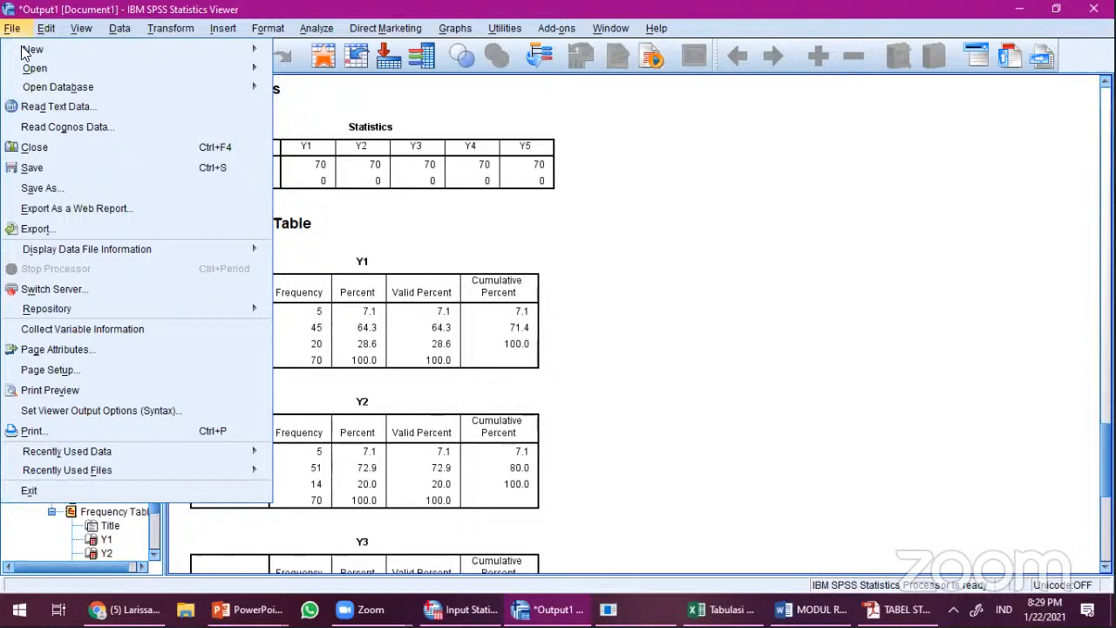
pyautogui.click(77, 165)
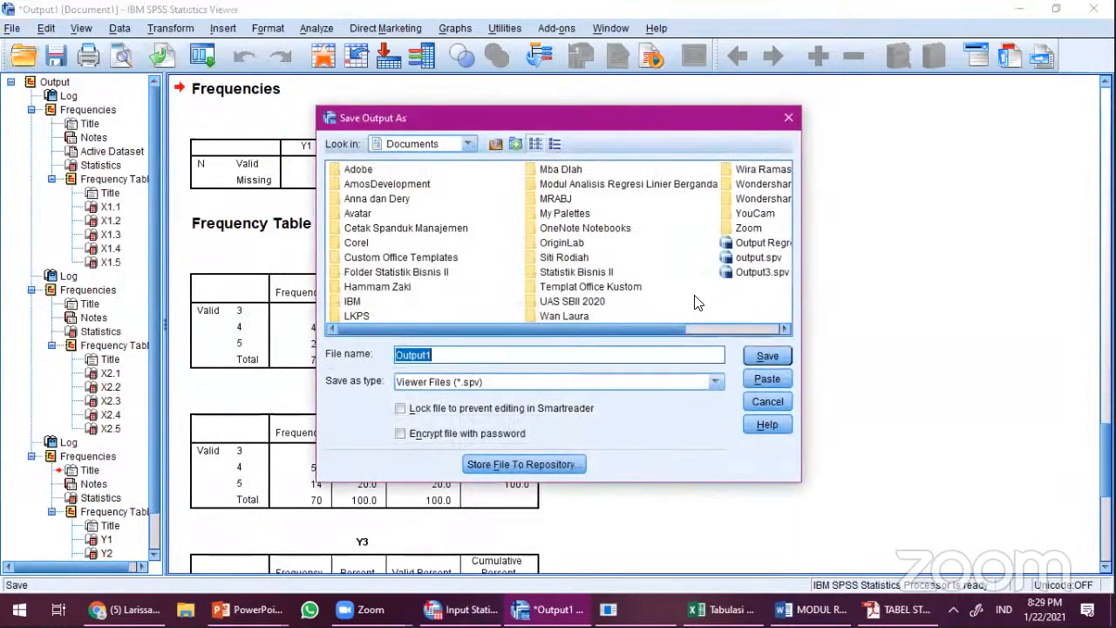
pyautogui.doubleClick(417, 272)
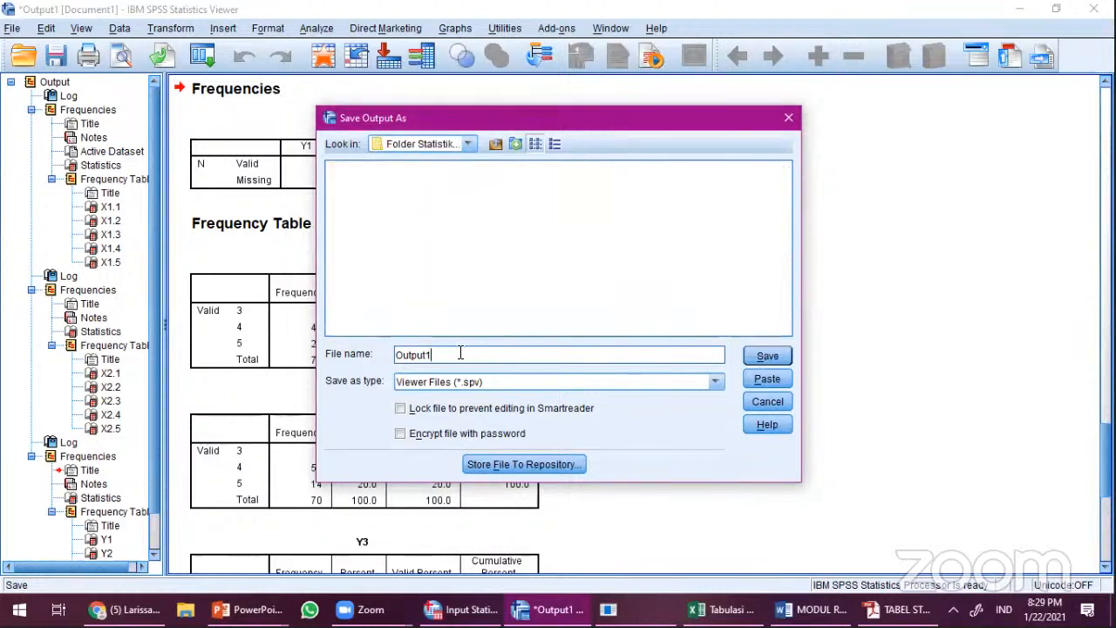
pyautogui.write('Statistik Deskritptif Kasus 1')
pyautogui.press('Return')
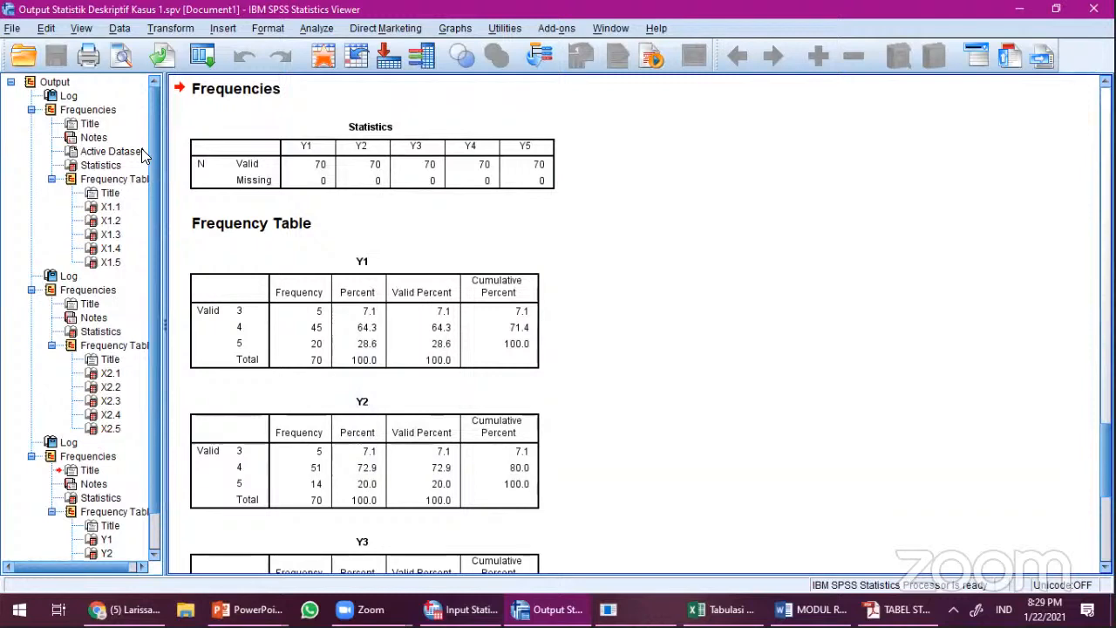
# Step: Tile the SPSS output and the Word module side by side, with the output on the left half of the screen
pyautogui.click(811, 610)
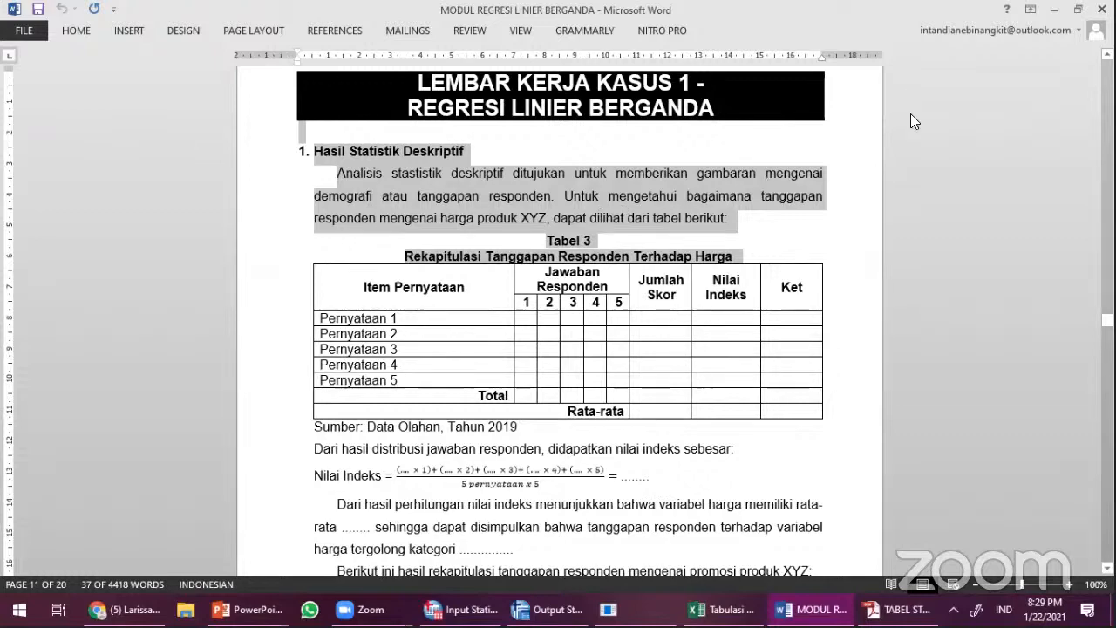
pyautogui.click(1077, 10)
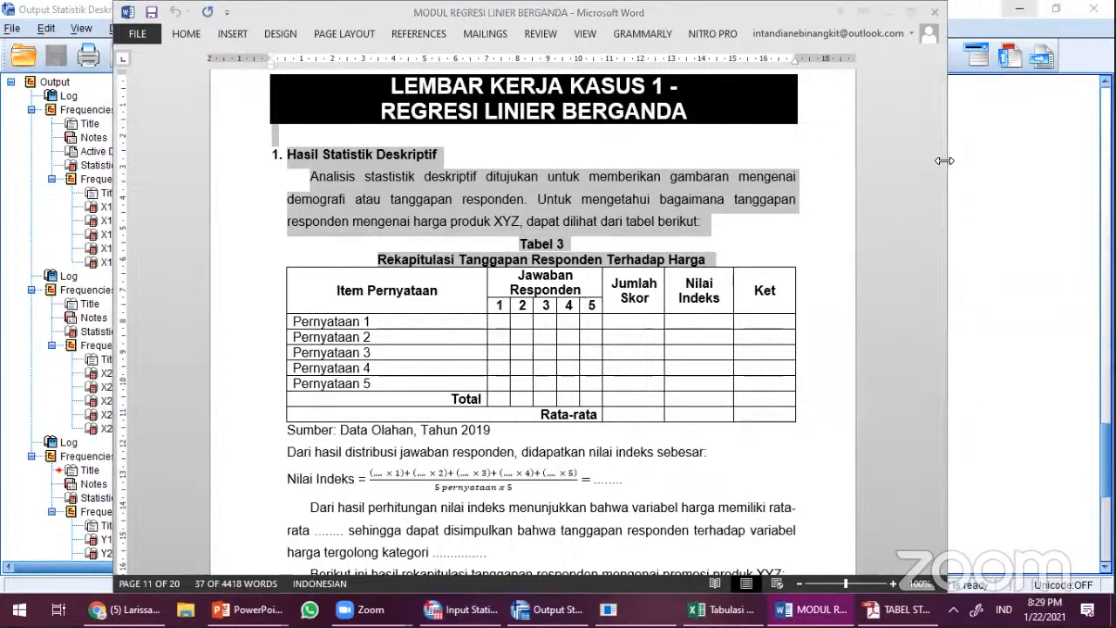
pyautogui.moveTo(946, 161); pyautogui.dragTo(655, 160)
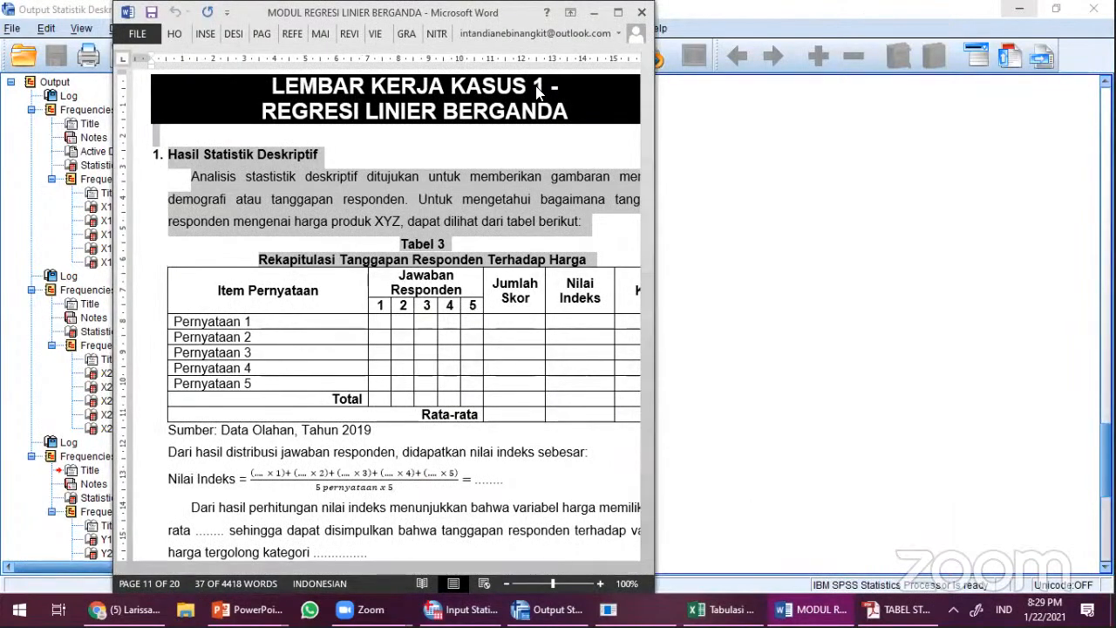
pyautogui.moveTo(337, 18); pyautogui.dragTo(202, 20)
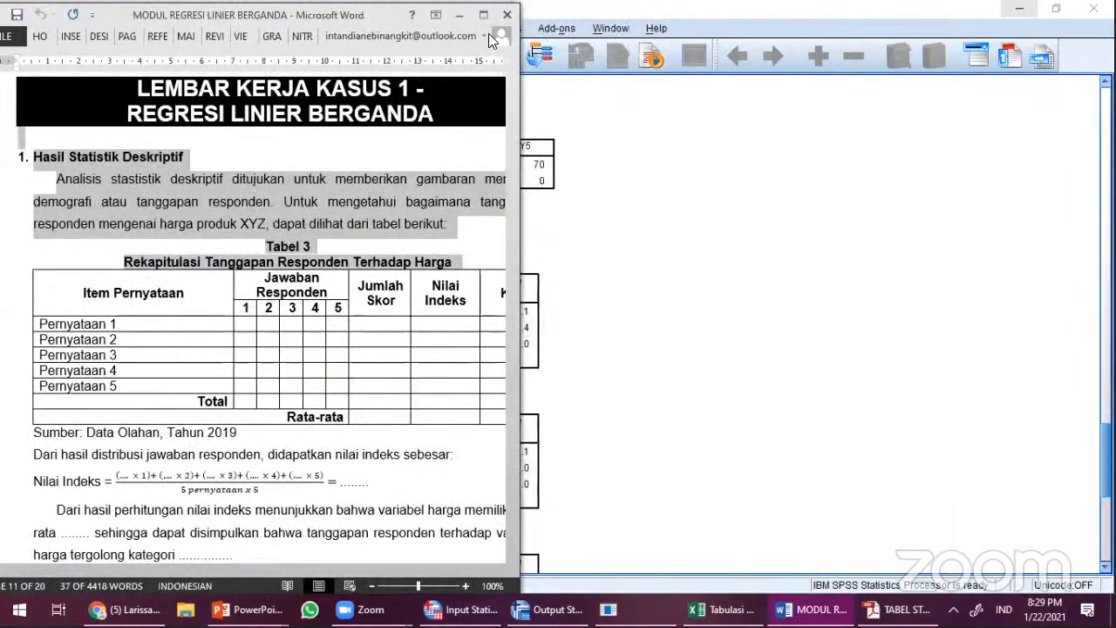
pyautogui.click(1056, 9)
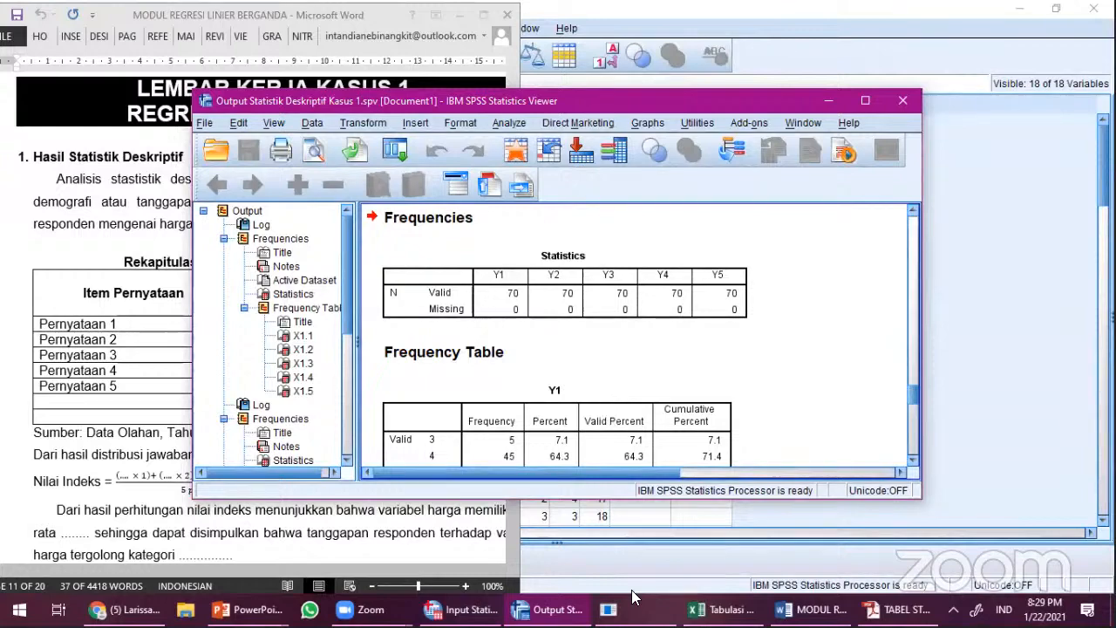
pyautogui.press('super+Right')
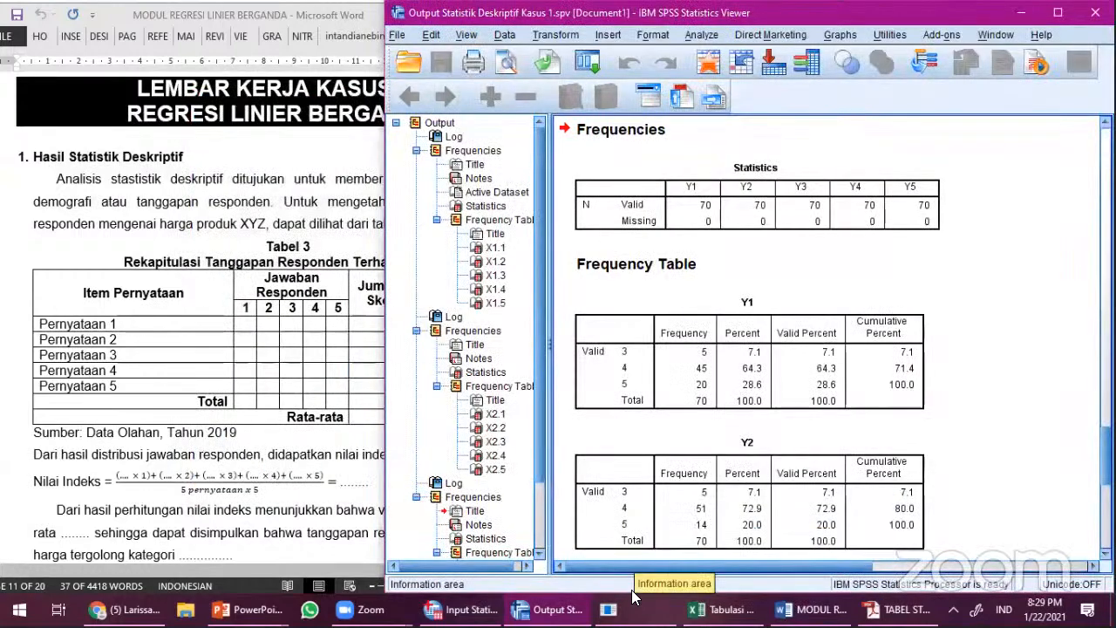
pyautogui.press('super+Left')
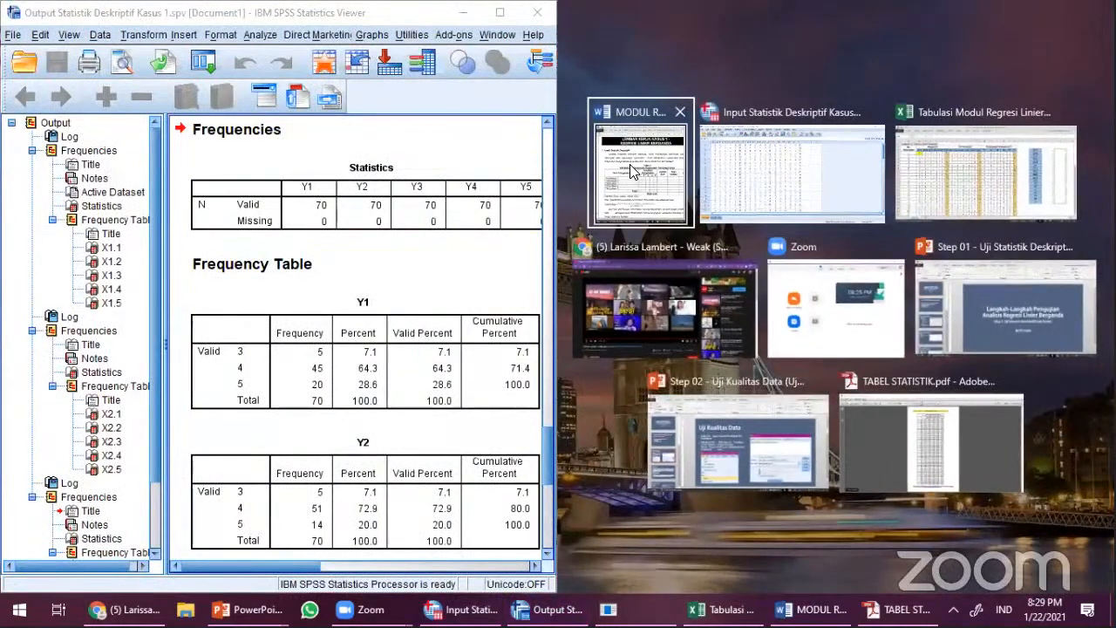
pyautogui.click(629, 164)
pyautogui.click(739, 220)
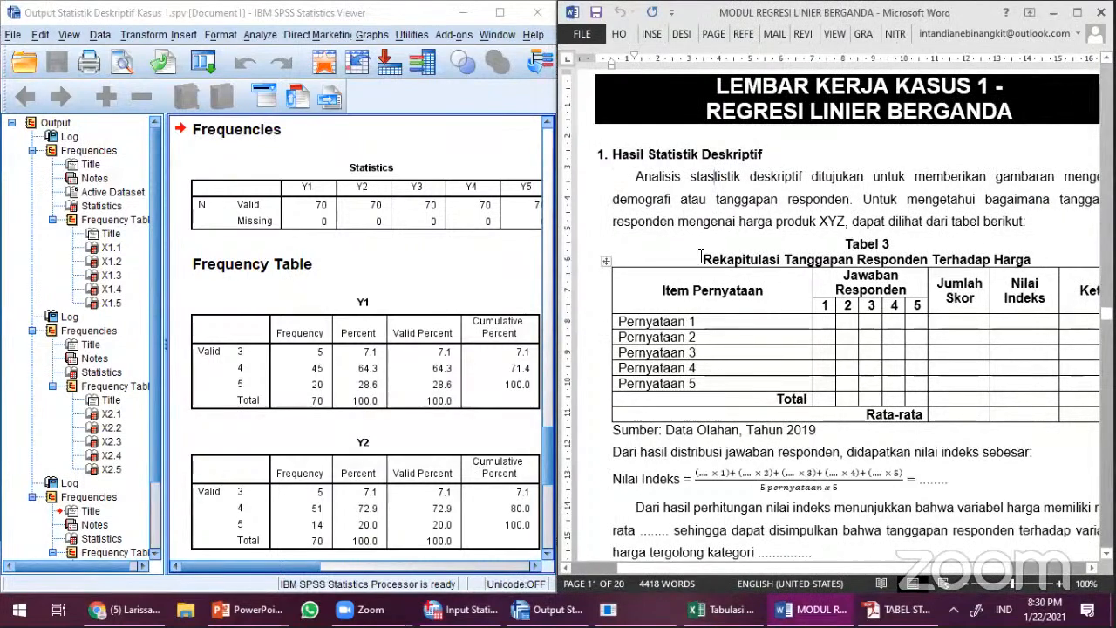
# Step: Relabel the first statement in Tabel 3 of the Word worksheet as Pernyataan X1.1
pyautogui.moveTo(851, 248); pyautogui.dragTo(966, 259)
pyautogui.moveTo(649, 572); pyautogui.dragTo(677, 571)
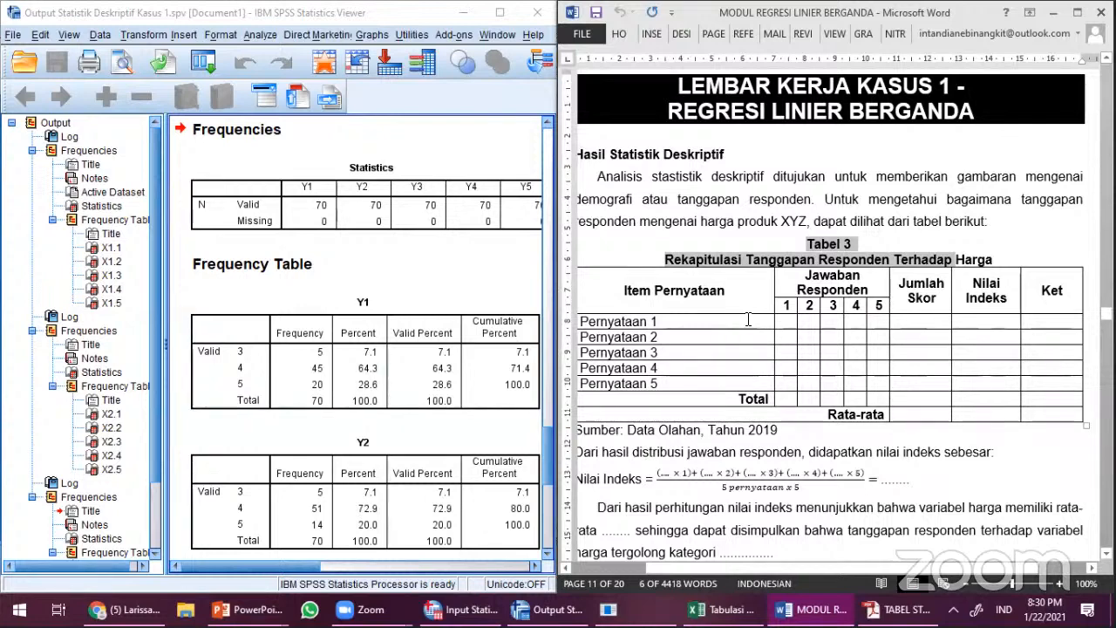
pyautogui.click(741, 320)
pyautogui.moveTo(741, 320); pyautogui.dragTo(741, 385)
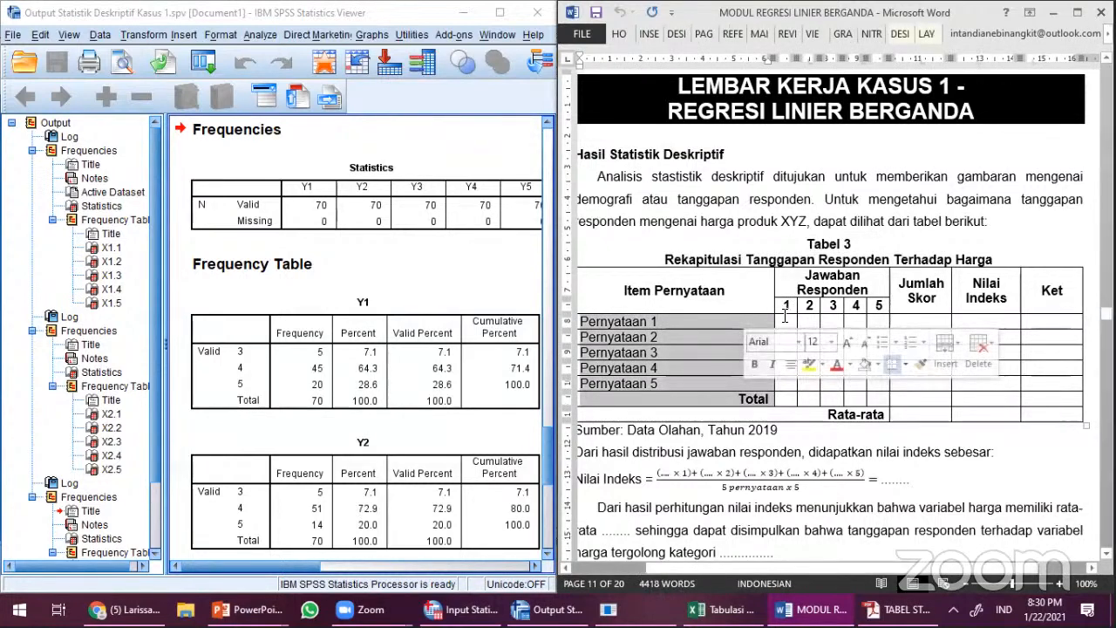
pyautogui.click(789, 319)
pyautogui.moveTo(661, 321); pyautogui.dragTo(620, 321)
pyautogui.click(655, 321)
pyautogui.write('X.')
pyautogui.press('BackSpace')
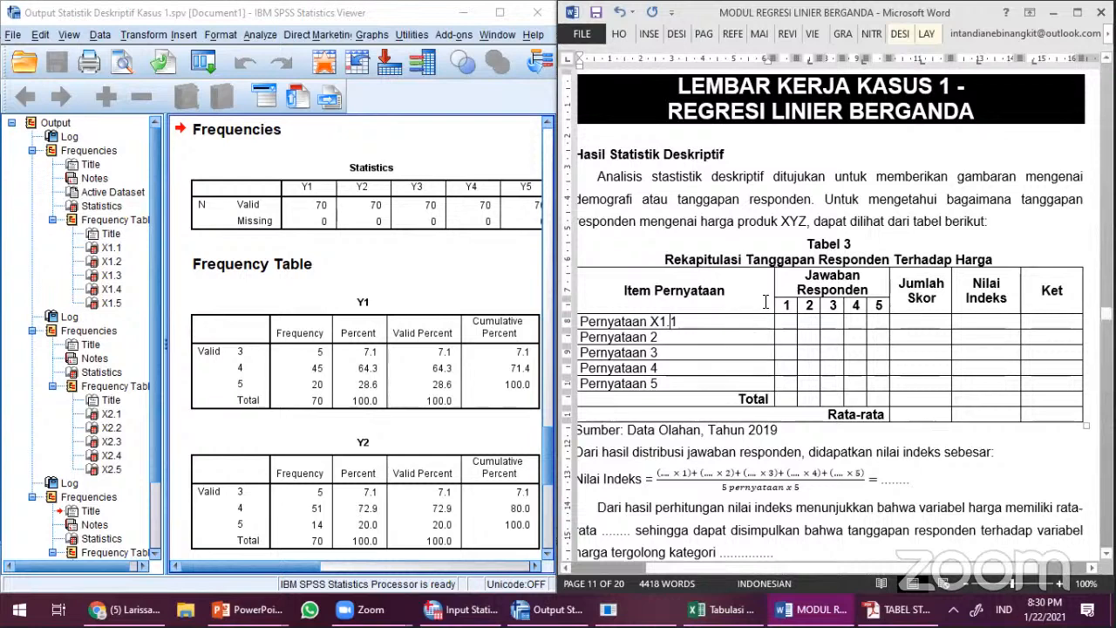
# Step: Examine Tabel 3's answer columns 1 to 5, the Jumlah Skor and Nilai Indeks columns, and the Nilai Indeks formula
pyautogui.doubleClick(788, 305)
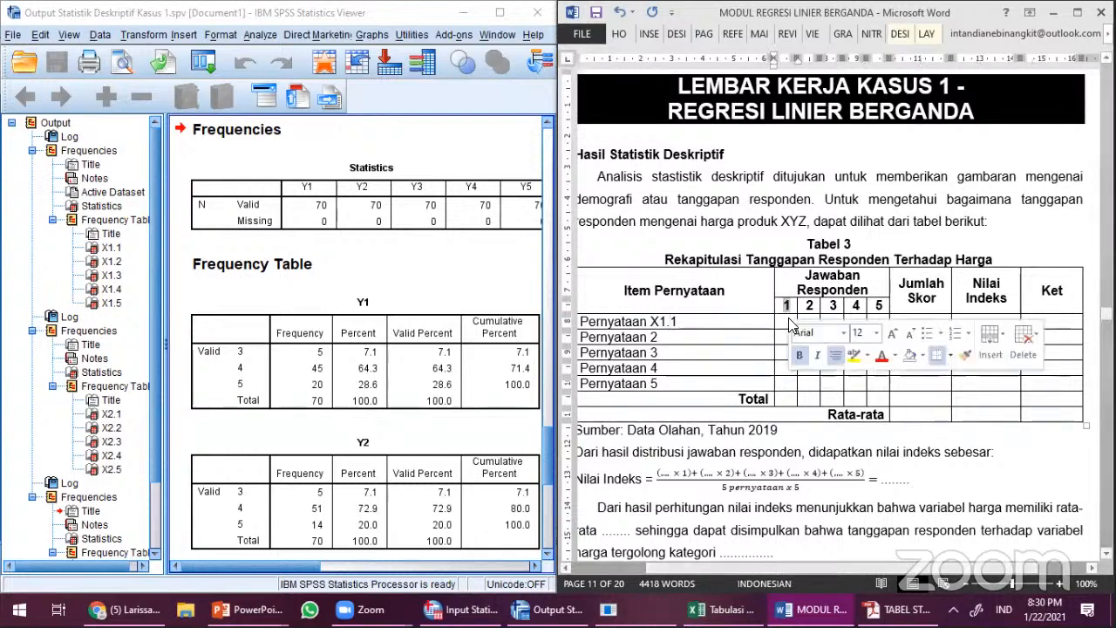
pyautogui.doubleClick(812, 306)
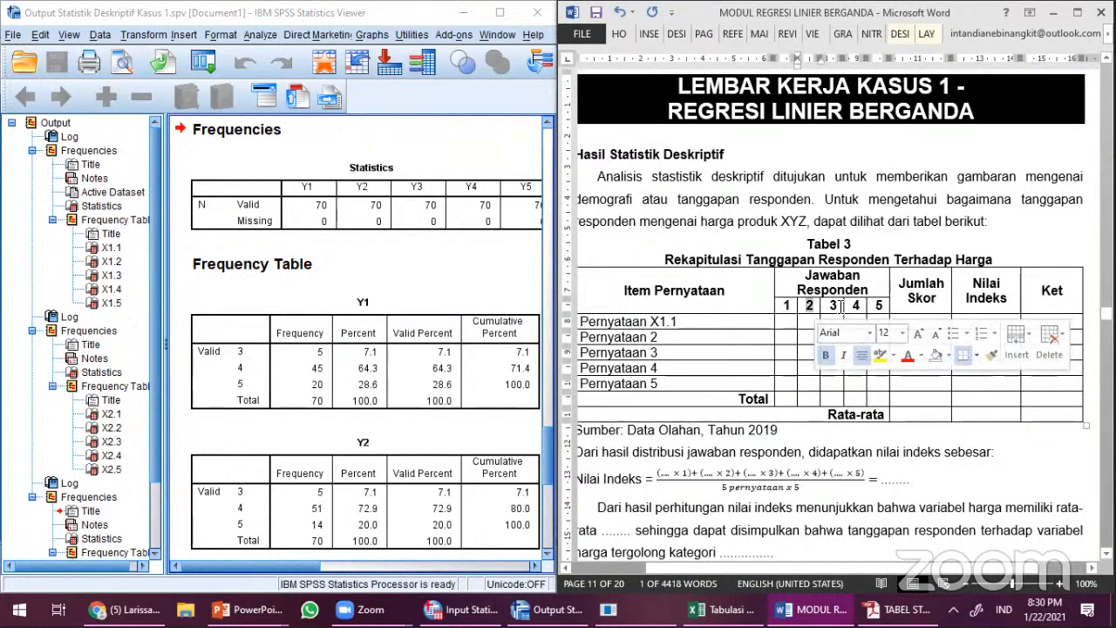
pyautogui.doubleClick(838, 305)
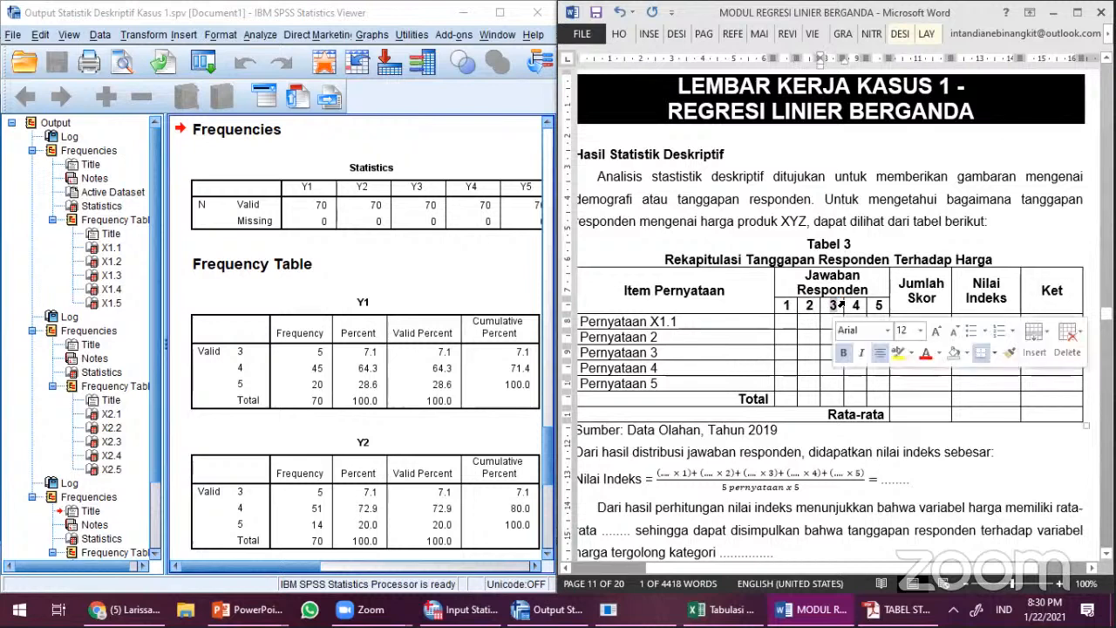
pyautogui.doubleClick(882, 306)
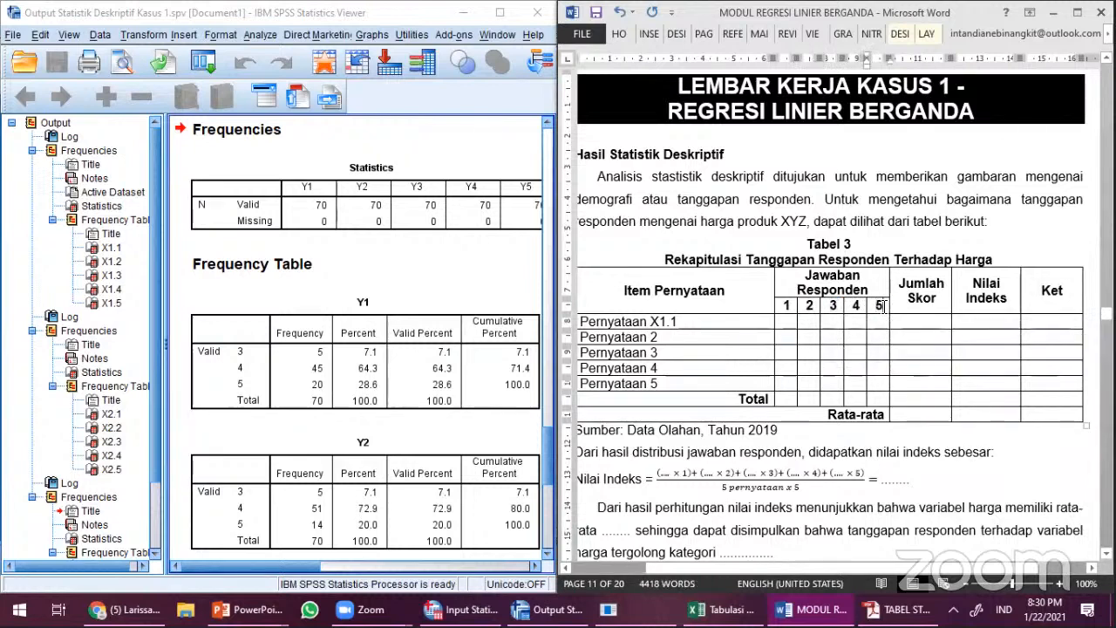
pyautogui.doubleClick(853, 305)
pyautogui.click(793, 307)
pyautogui.moveTo(792, 307); pyautogui.dragTo(794, 307)
pyautogui.hotkey('ctrl', 'z')
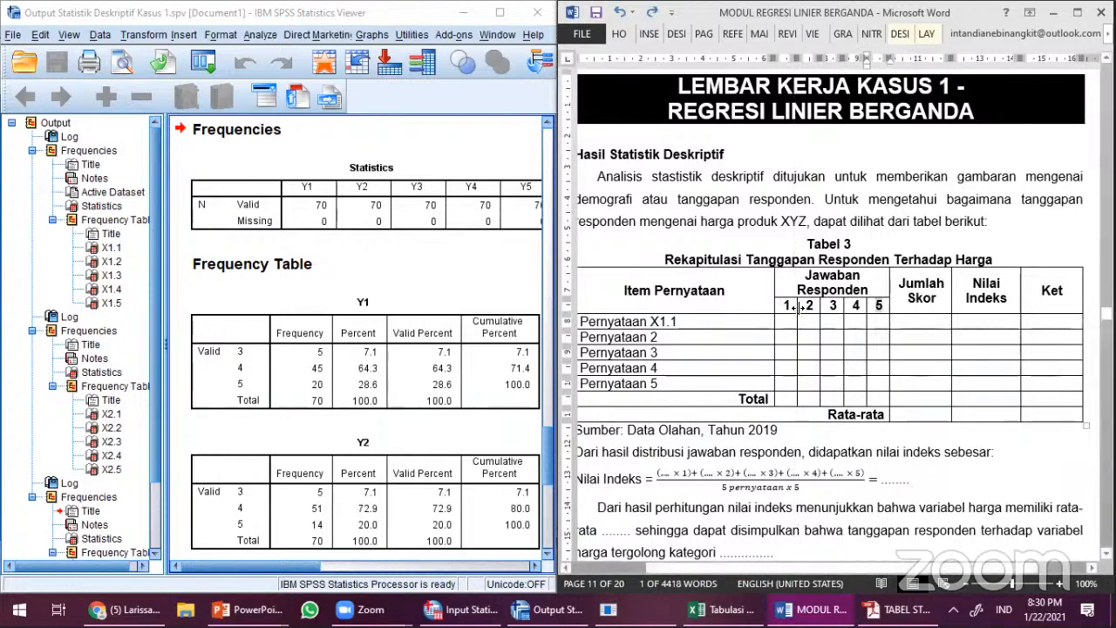
pyautogui.click(933, 324)
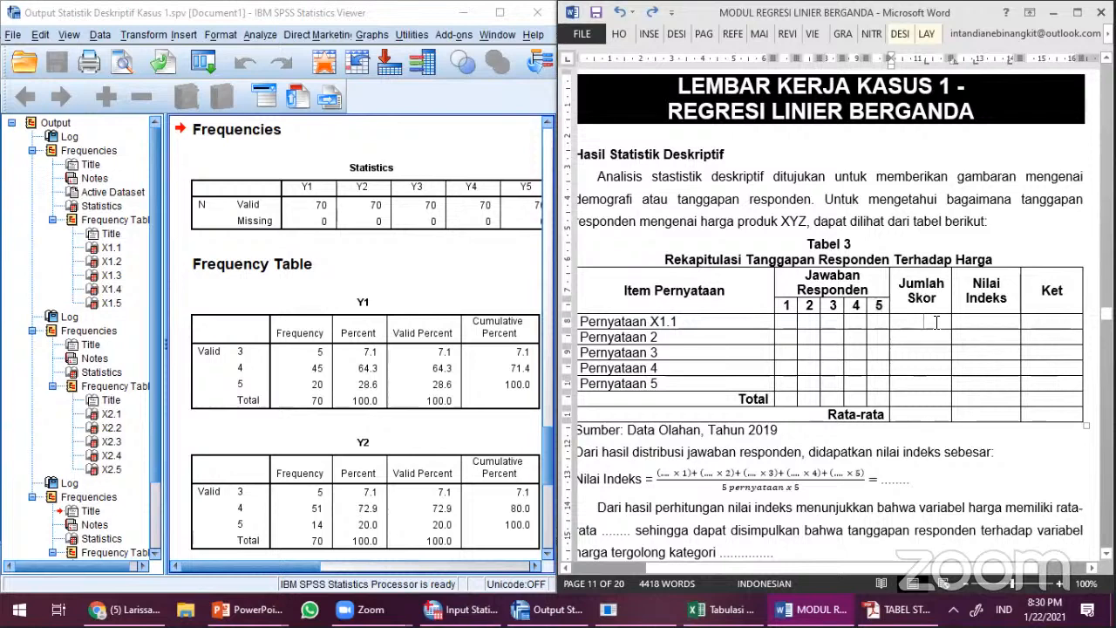
pyautogui.click(990, 323)
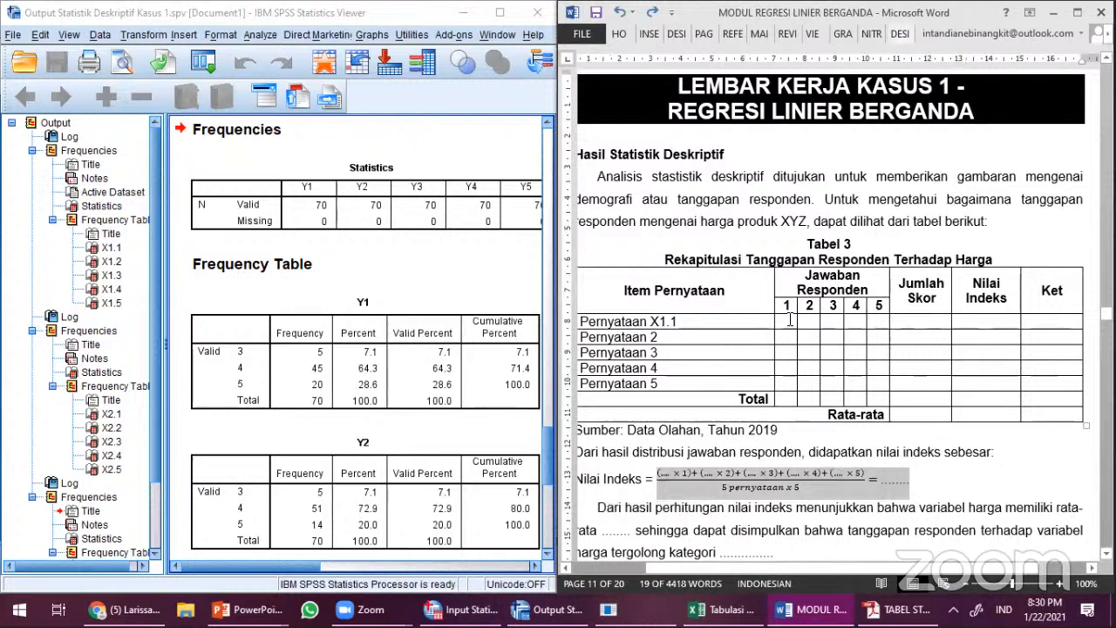
pyautogui.click(790, 320)
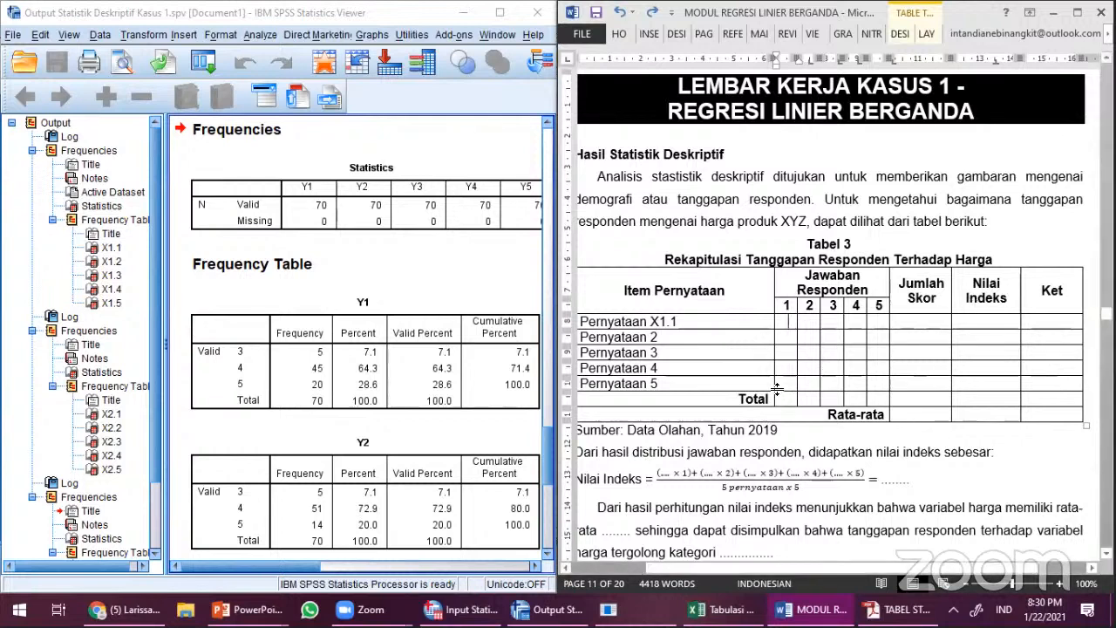
# Step: Bring up the X1.1 frequency table in the SPSS output for the Pernyataan X1.1 row
pyautogui.click(724, 324)
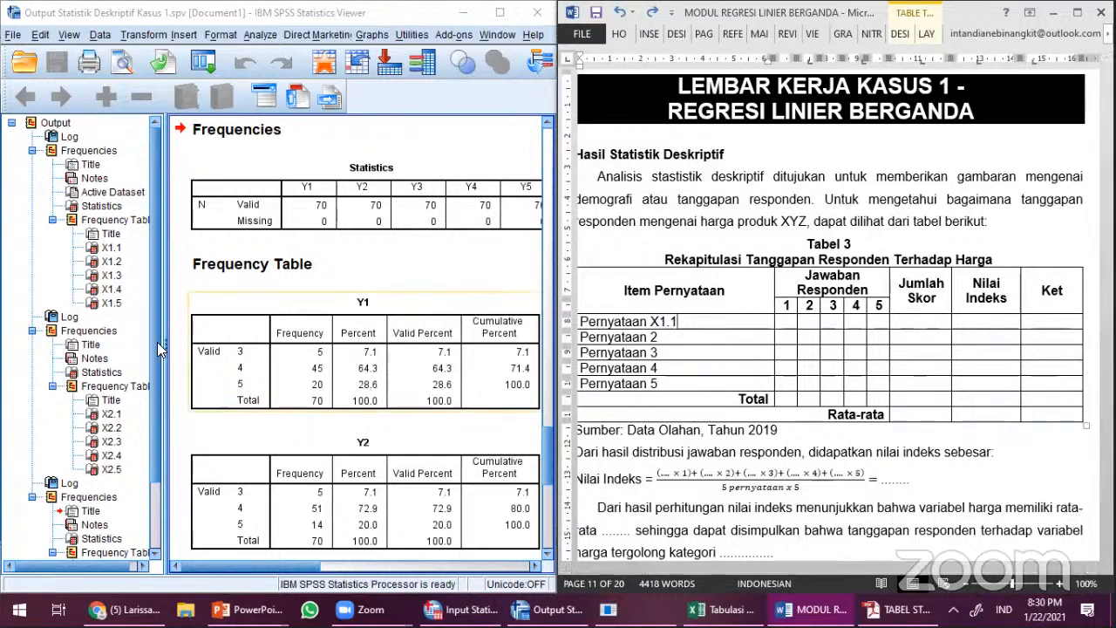
pyautogui.click(152, 294)
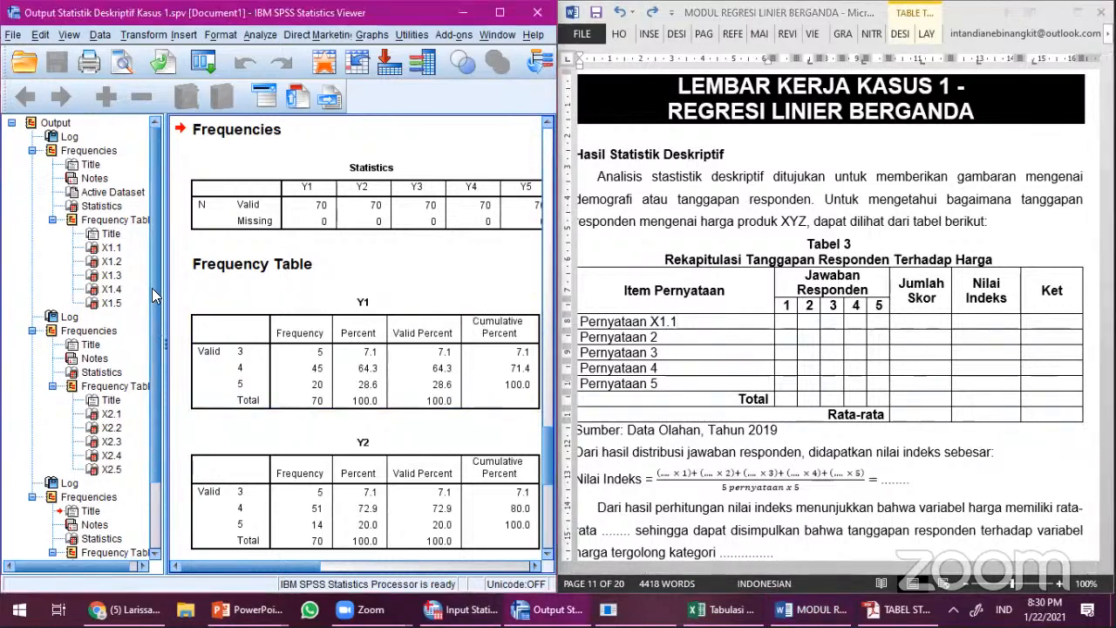
pyautogui.click(111, 249)
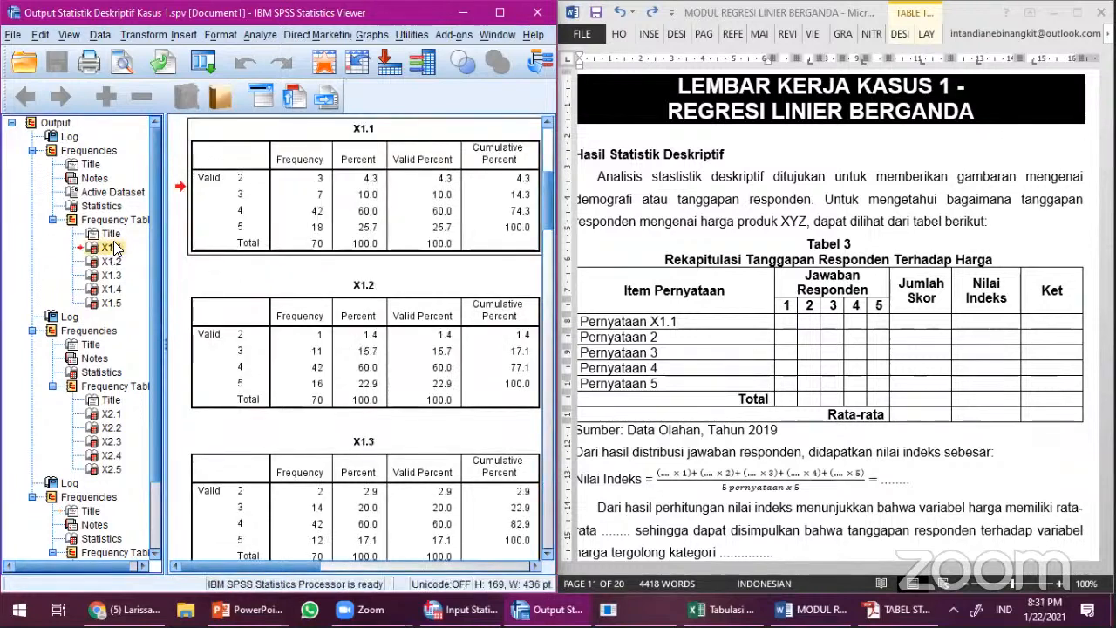
# Step: Fill the Pernyataan X1.1 row of Tabel 3 with the SPSS frequencies 0, 3, 7, 42 and 18 for answers 1 to 5
pyautogui.click(328, 199)
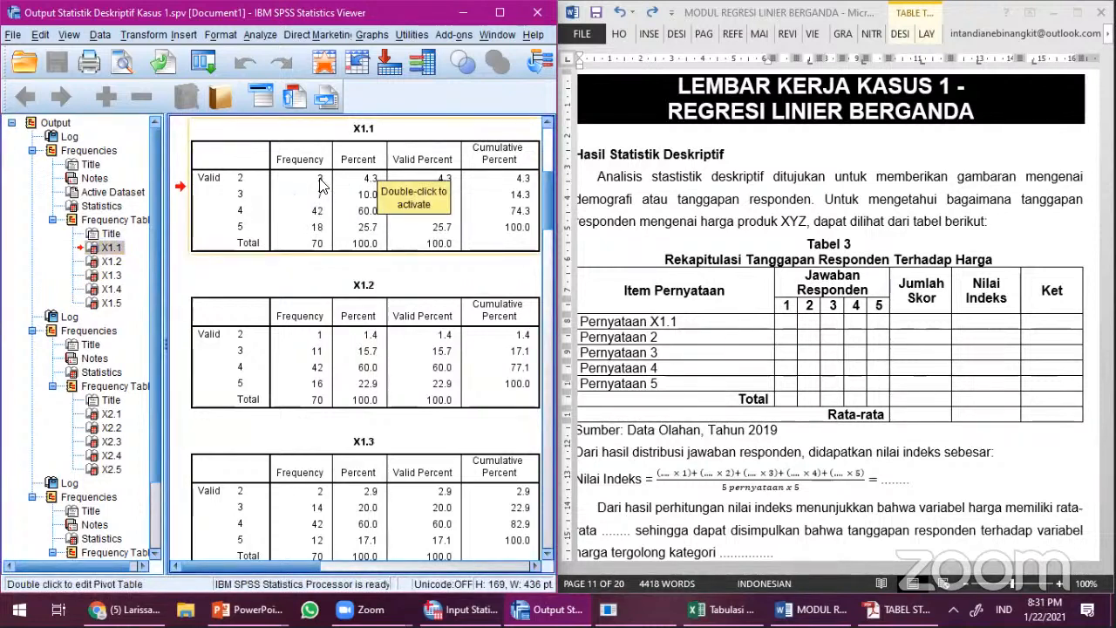
pyautogui.click(811, 321)
pyautogui.write('3')
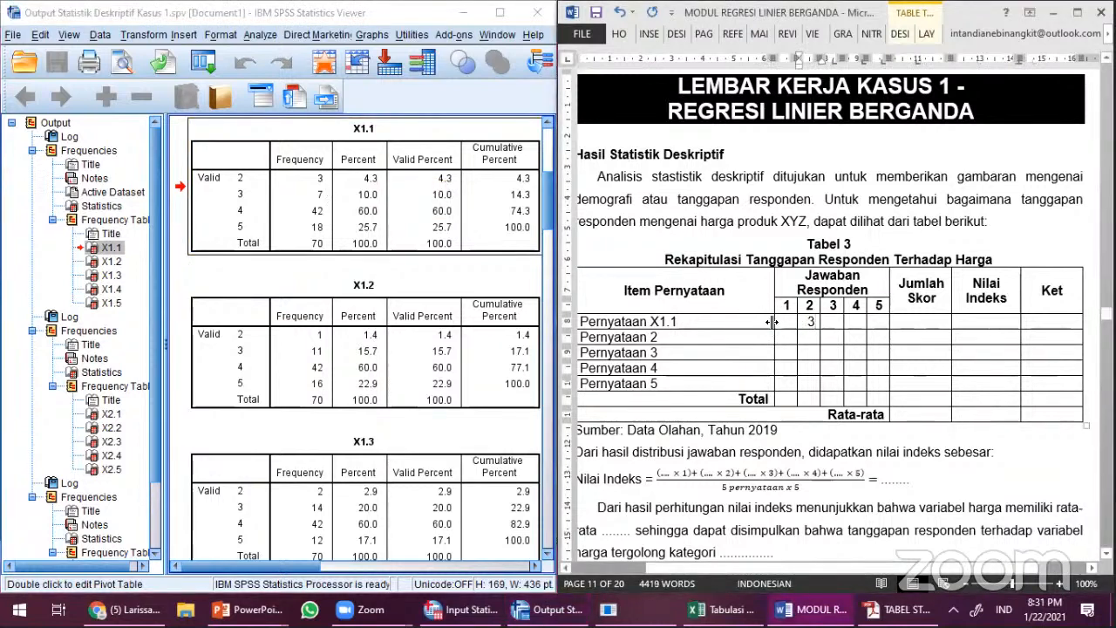
pyautogui.click(789, 321)
pyautogui.write('0')
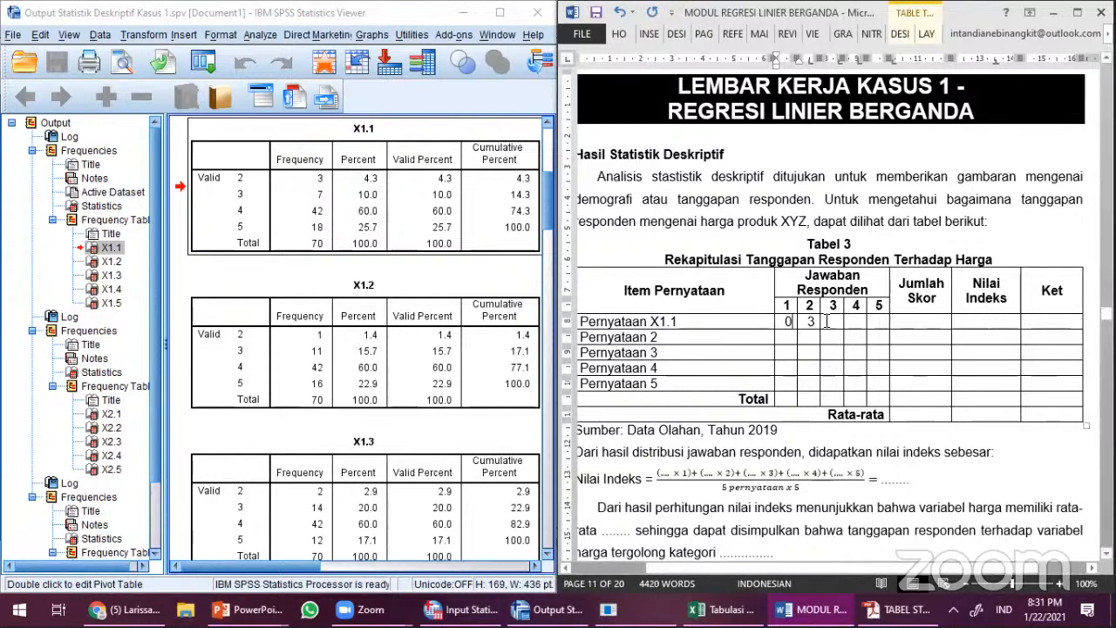
pyautogui.click(830, 322)
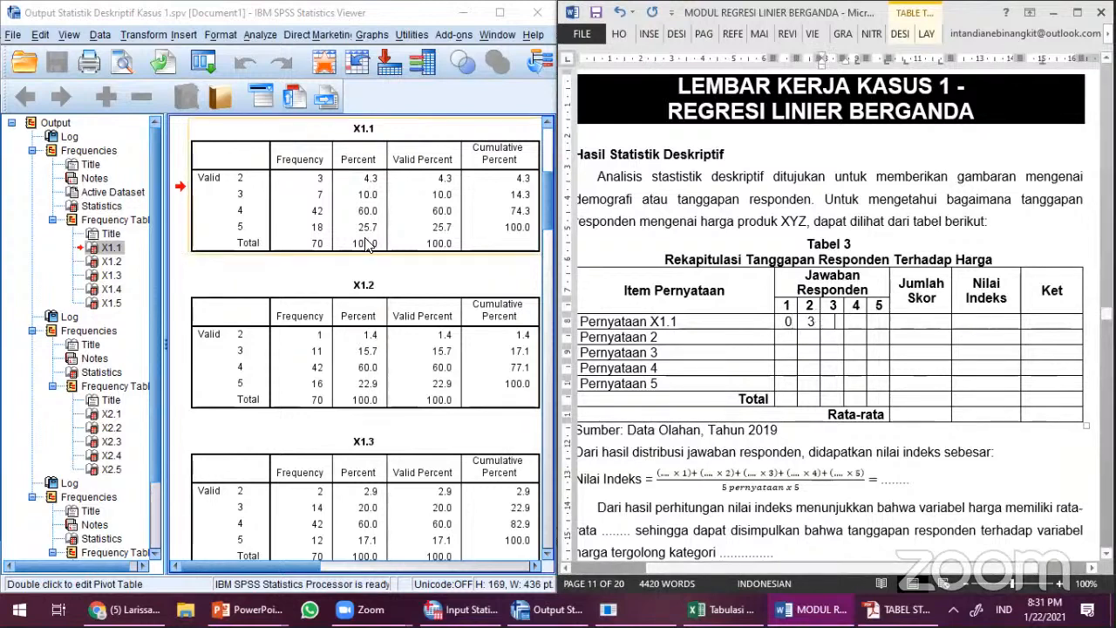
pyautogui.write('7')
pyautogui.press('Tab')
pyautogui.write('42')
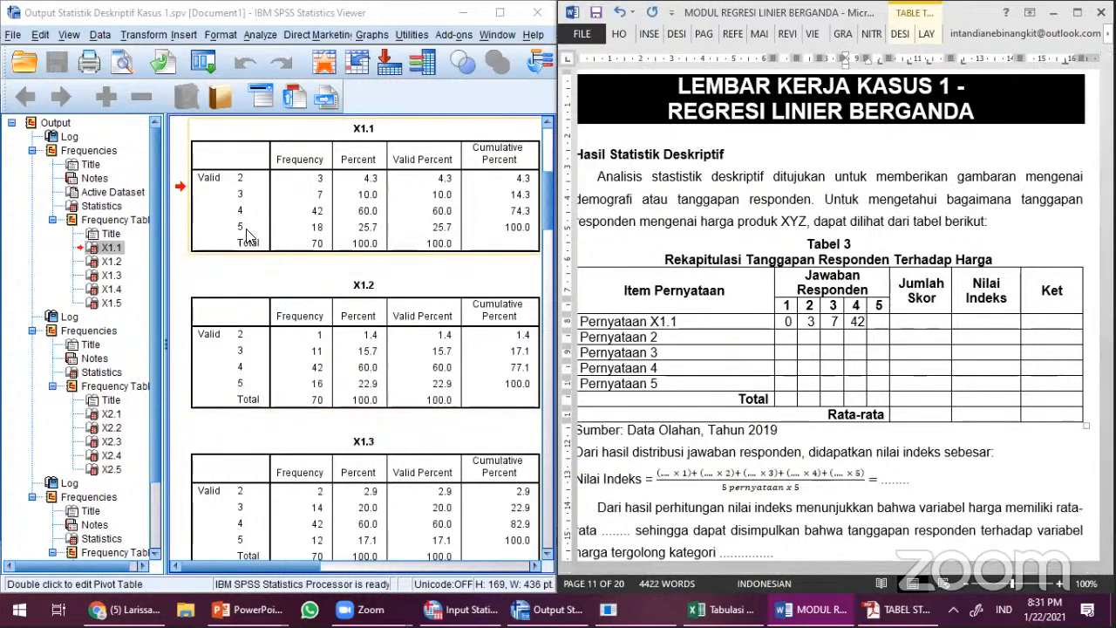
pyautogui.press('Tab')
pyautogui.write('18')
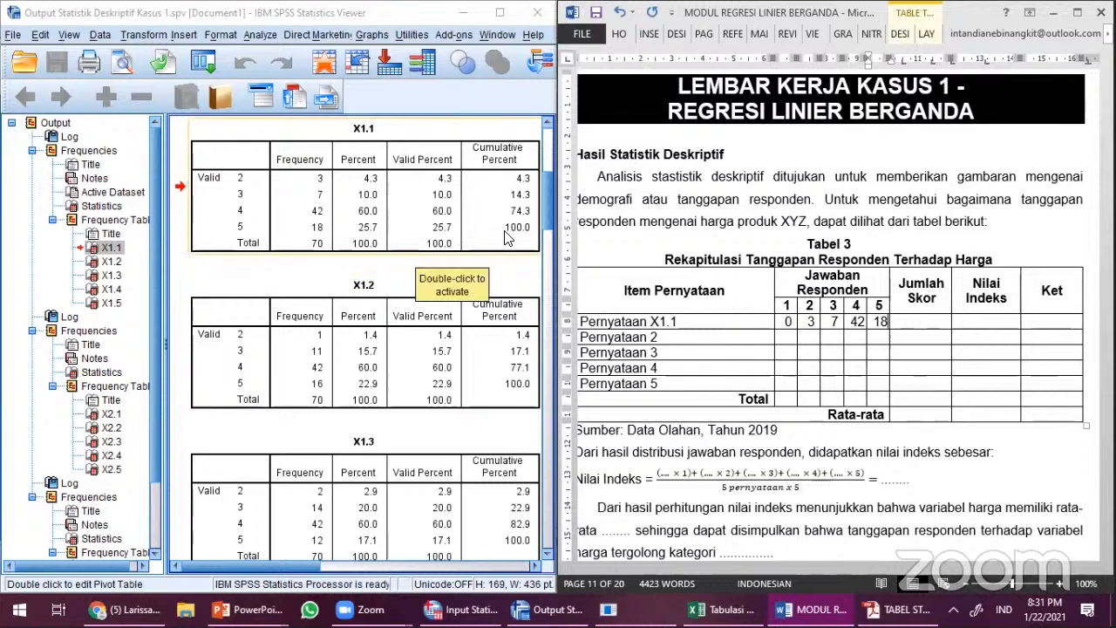
pyautogui.click(946, 327)
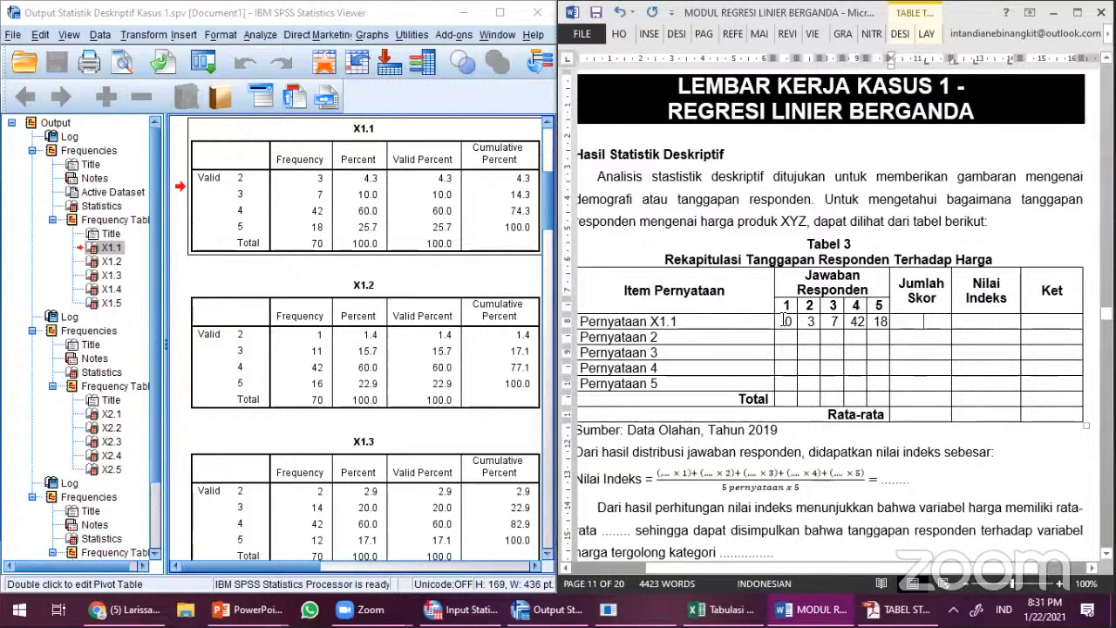
pyautogui.click(791, 320)
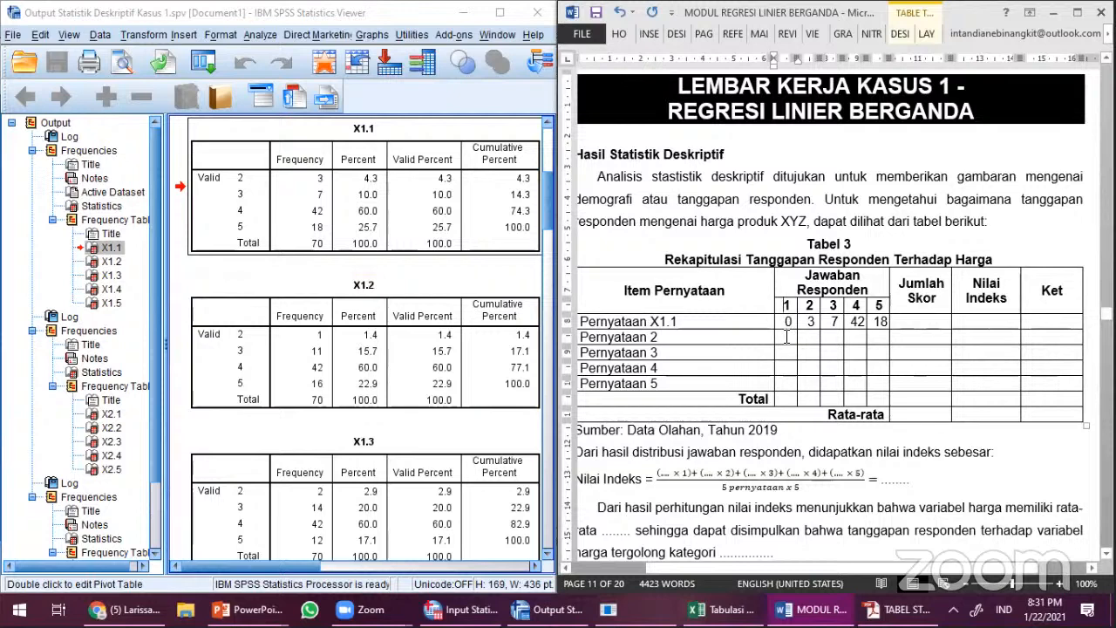
# Step: Relabel statements 2 to 5 in Tabel 3 as Pernyataan X1.2, X1.3, X1.4 and X1.55
pyautogui.click(700, 334)
pyautogui.press('BackSpace')
pyautogui.write('X1.2')
pyautogui.press('Down')
pyautogui.press('Left')
pyautogui.write('X1.')
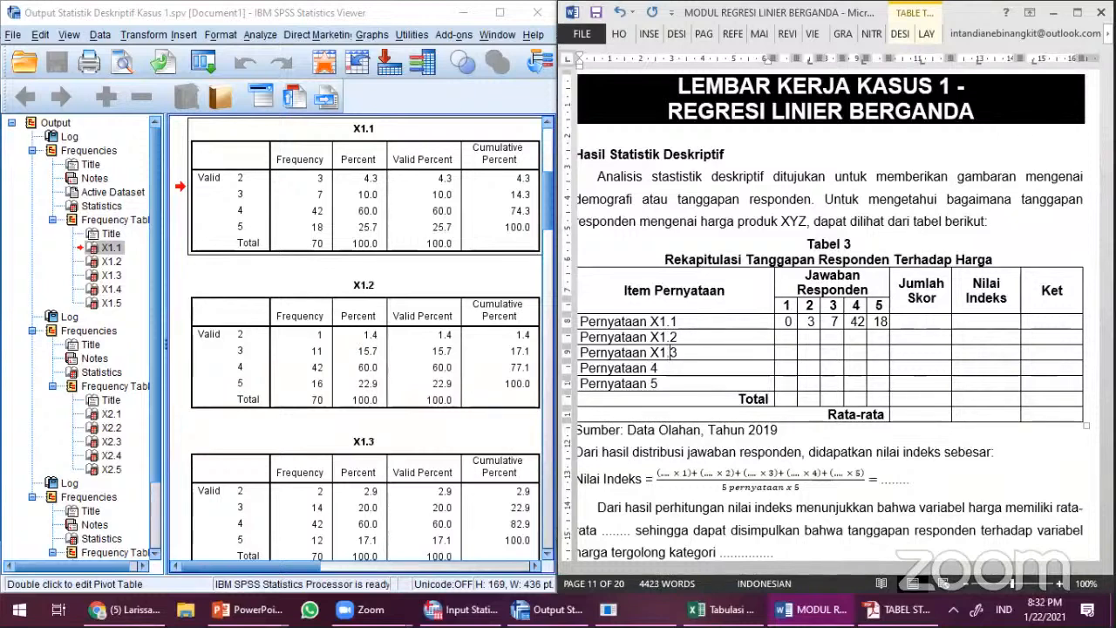
pyautogui.press('Down')
pyautogui.press('Left')
pyautogui.write('X1.')
pyautogui.press('BackSpace')
pyautogui.press('BackSpace')
pyautogui.write('1.X.1')
pyautogui.press('BackSpace')
pyautogui.write('1.5')
# Step: Fill the Pernyataan X1.2 row of Tabel 3 with the SPSS frequencies 0, 1, 11, 42 and 16 for answers 1 to 5
pyautogui.click(467, 354)
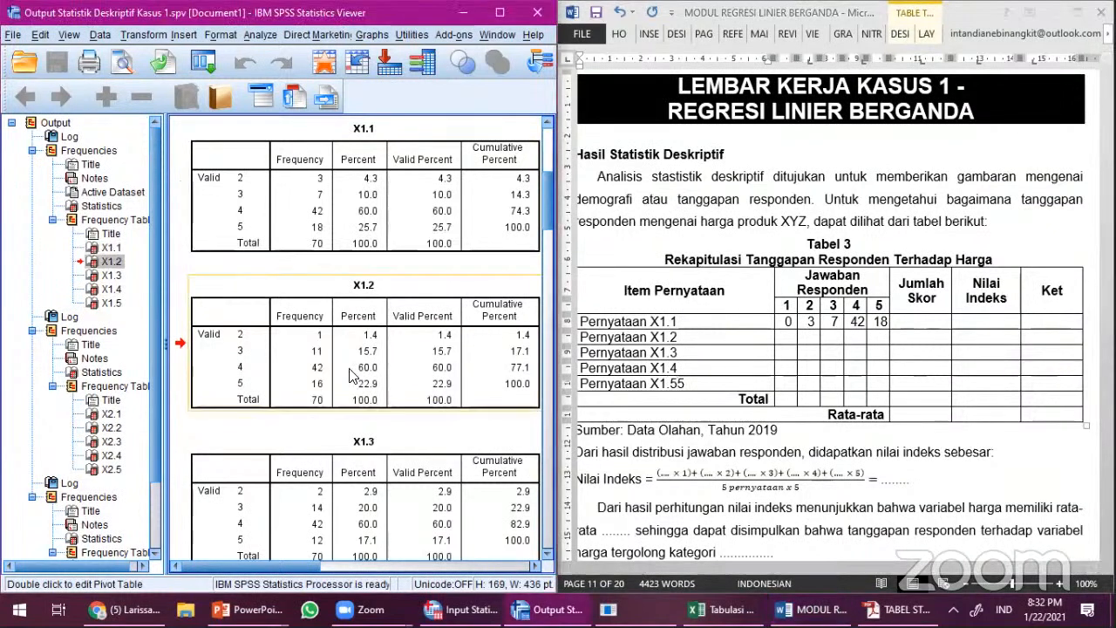
pyautogui.click(811, 337)
pyautogui.write('1')
pyautogui.press('Tab')
pyautogui.write('11')
pyautogui.press('Tab')
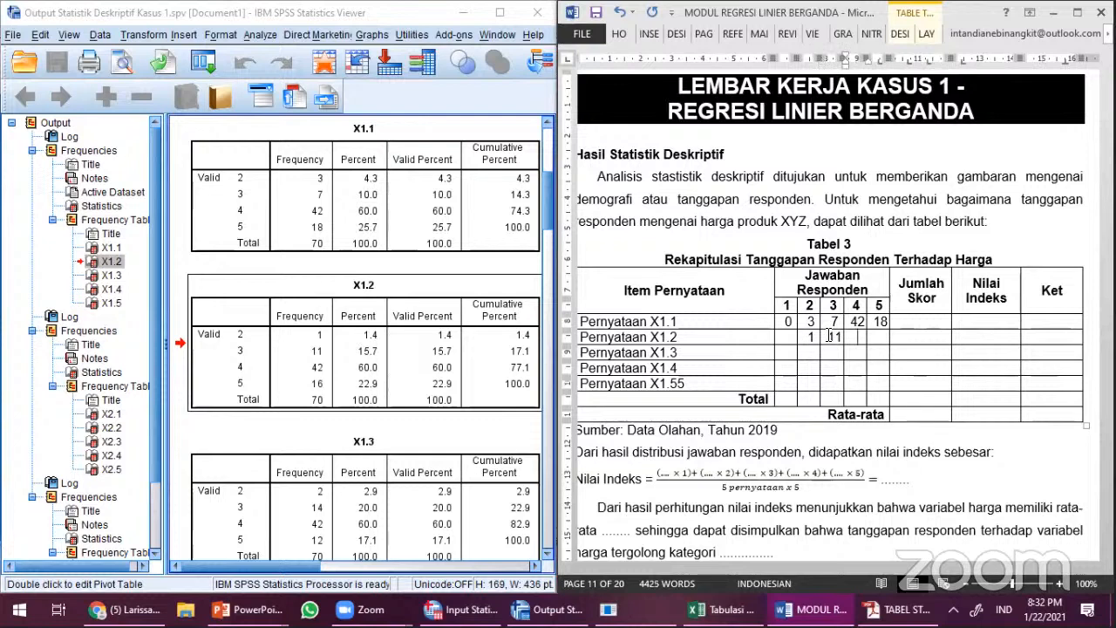
pyautogui.write('42')
pyautogui.press('Tab')
pyautogui.write('16')
pyautogui.click(787, 337)
pyautogui.write('0')
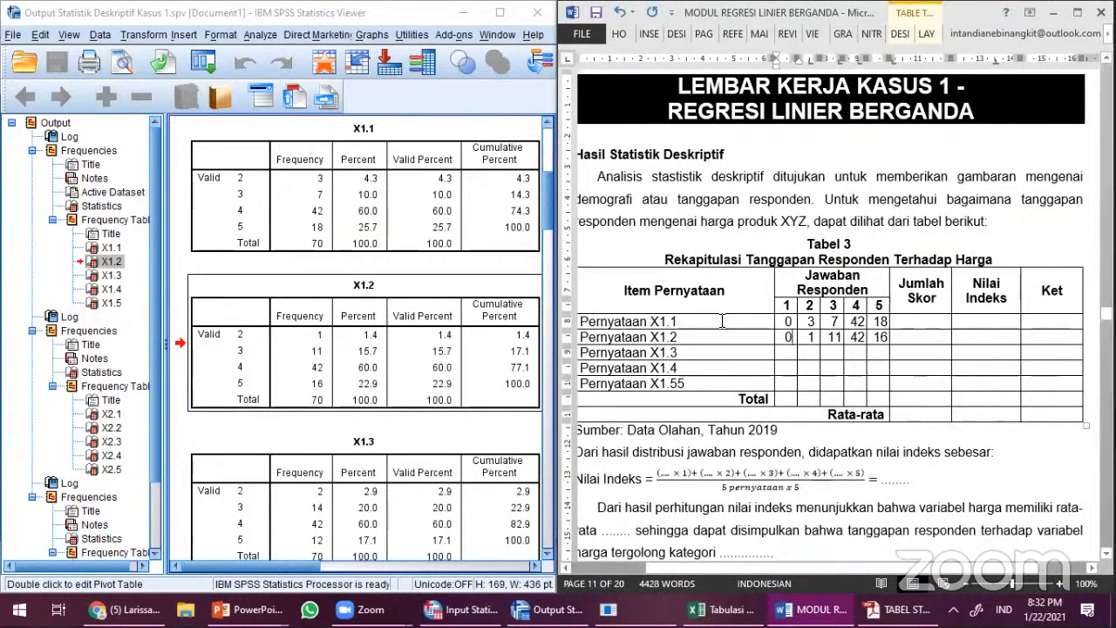
# Step: Copy Tabel 3 into cell A2 of a new sheet in the Tabulasi Excel workbook and widen column A to fit the statement labels
pyautogui.moveTo(722, 321); pyautogui.dragTo(895, 330)
pyautogui.moveTo(742, 280); pyautogui.dragTo(1037, 412)
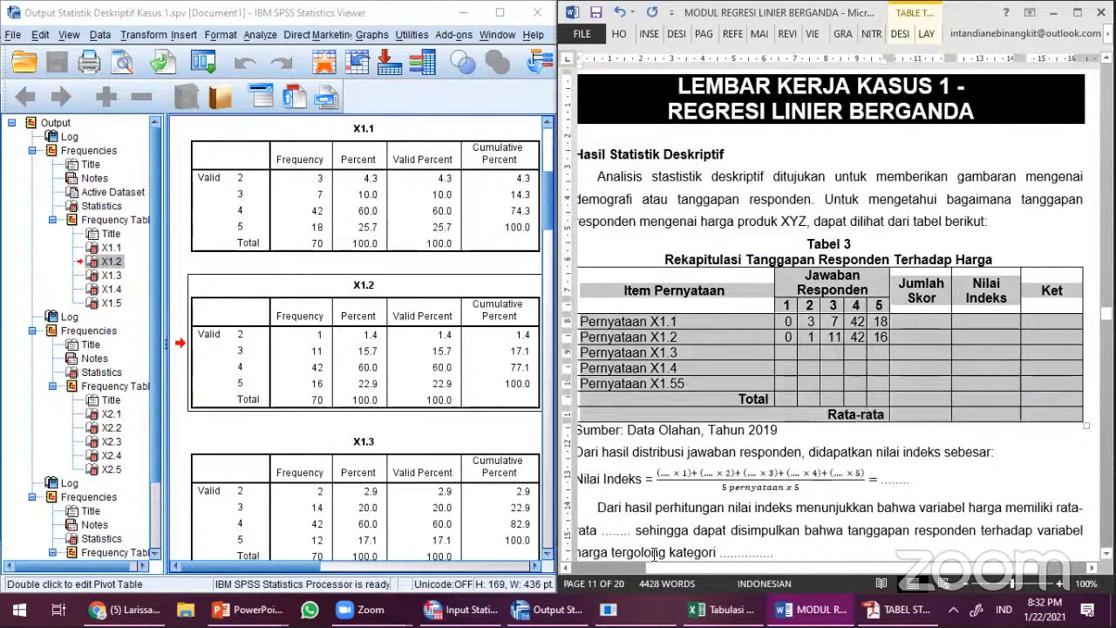
pyautogui.click(751, 608)
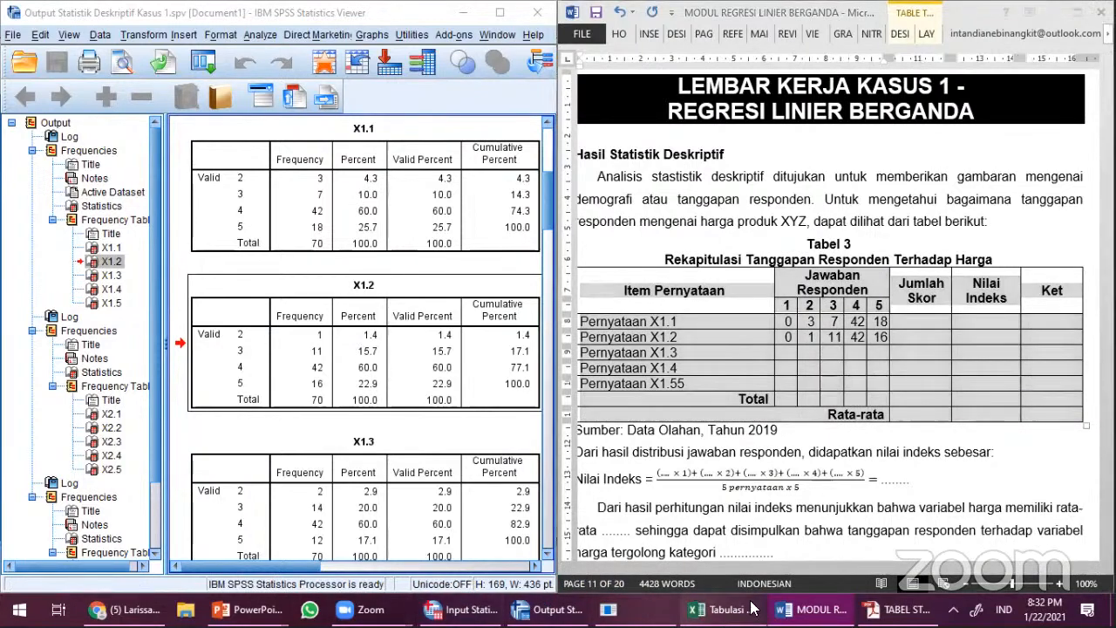
pyautogui.click(174, 563)
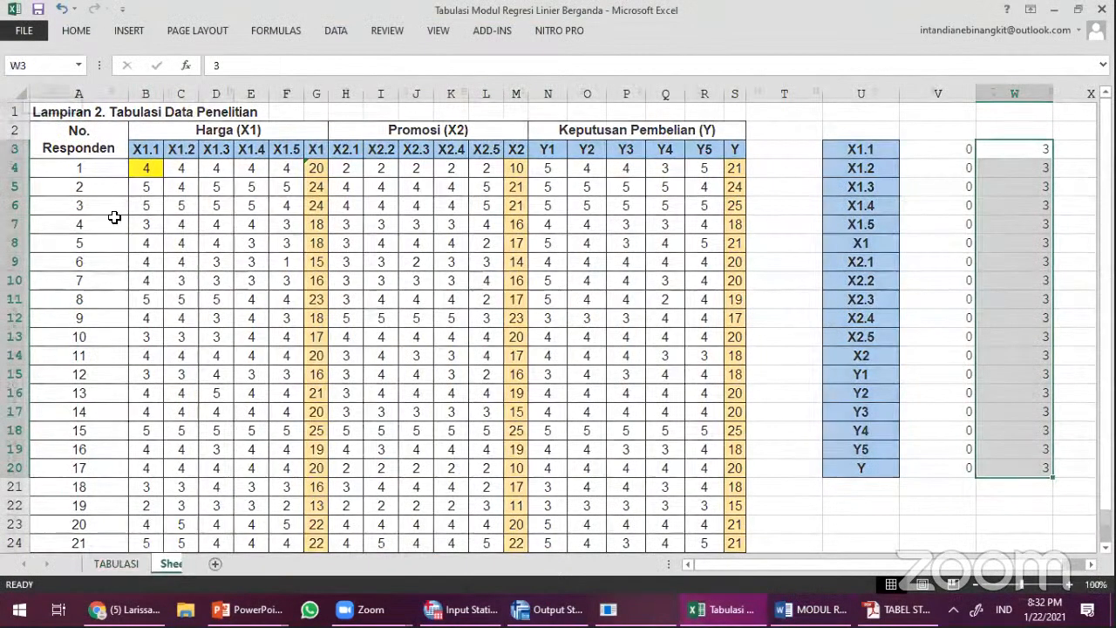
pyautogui.click(67, 122)
pyautogui.hotkey('ctrl', 'v')
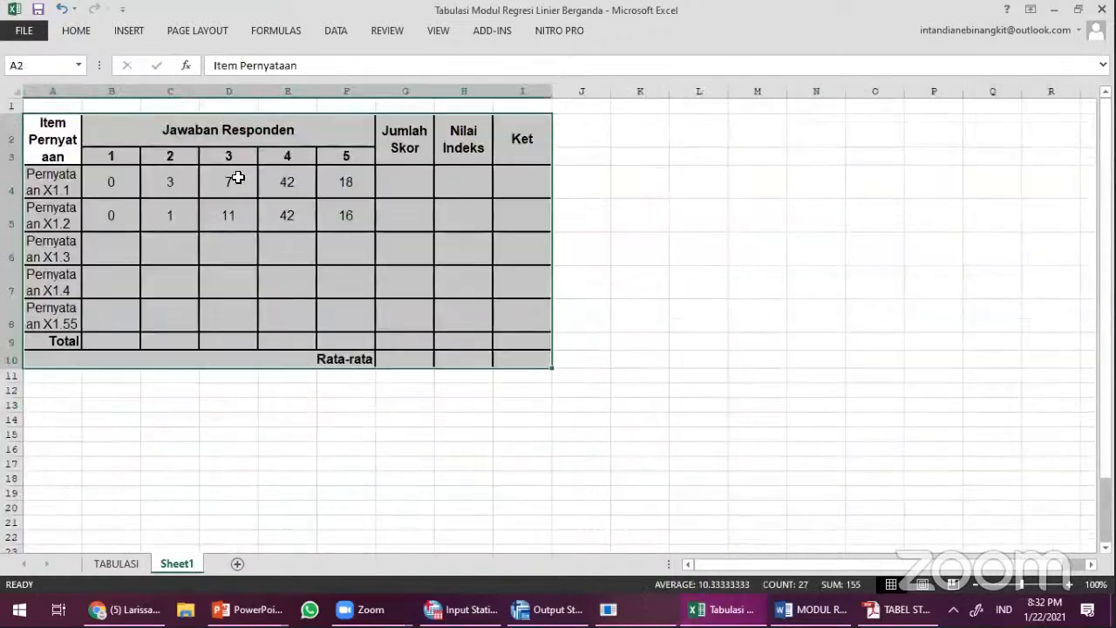
pyautogui.moveTo(82, 91); pyautogui.dragTo(167, 100)
# Step: Compute the Jumlah Skor for Pernyataan X1.1 in G4 with the formula =(B4*1)+(C4*2)+(D4*3)+(E4*4)+(F4*5)
pyautogui.click(501, 185)
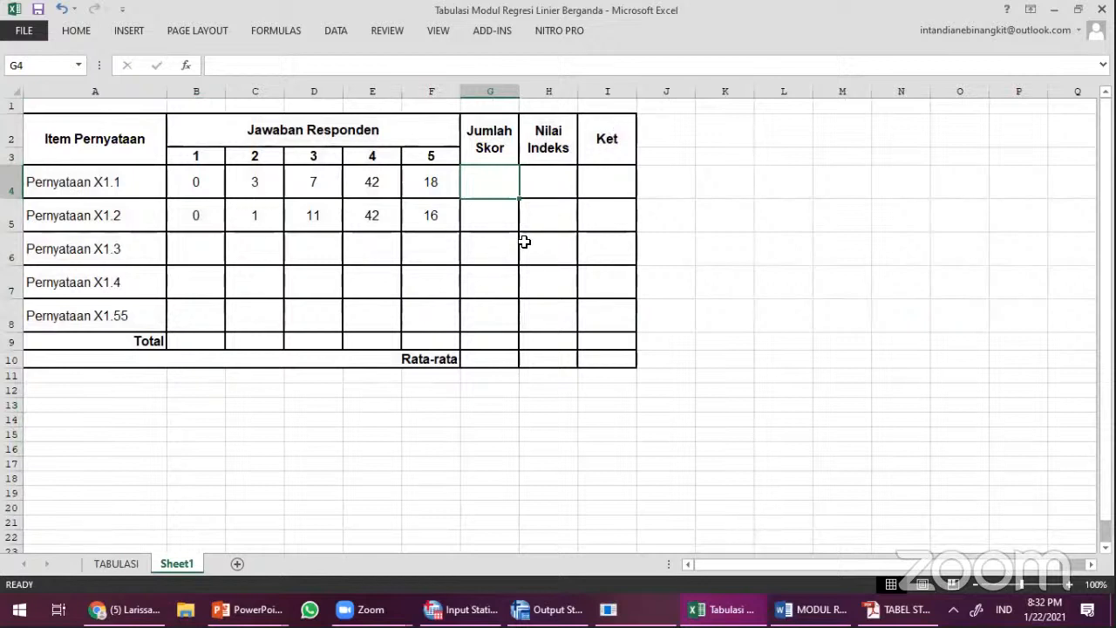
pyautogui.write('=')
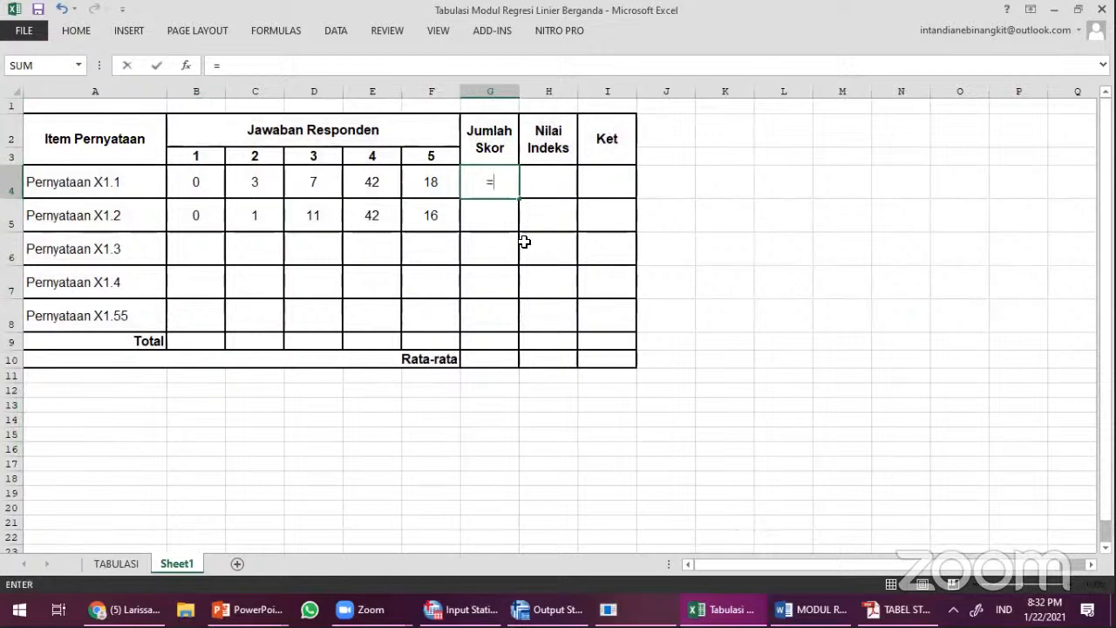
pyautogui.click(199, 181)
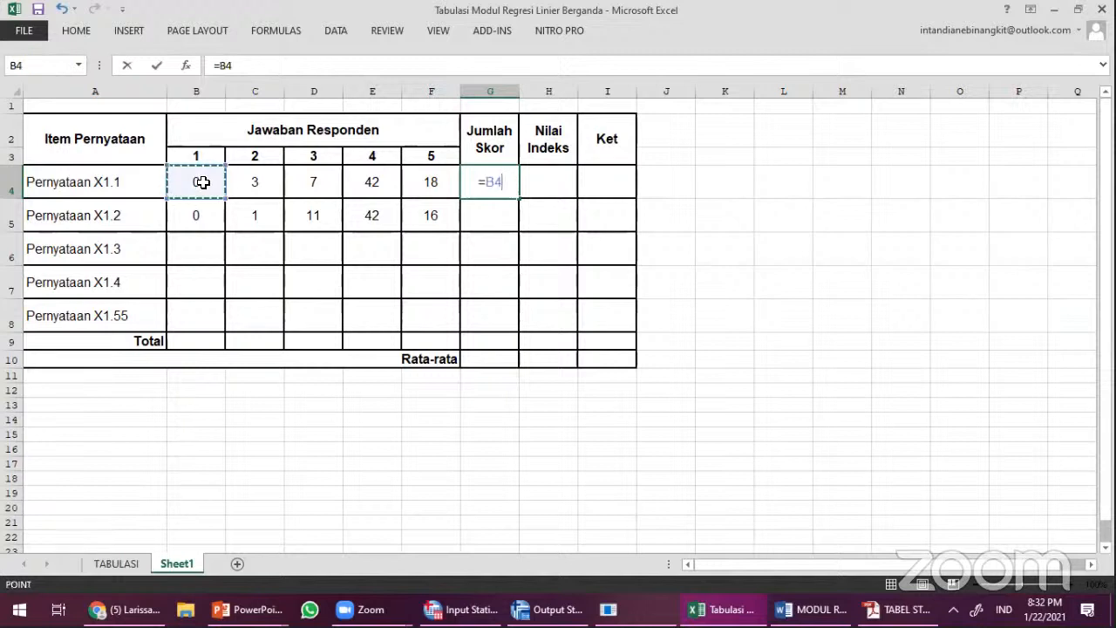
pyautogui.click(223, 66)
pyautogui.write('(B4*1')
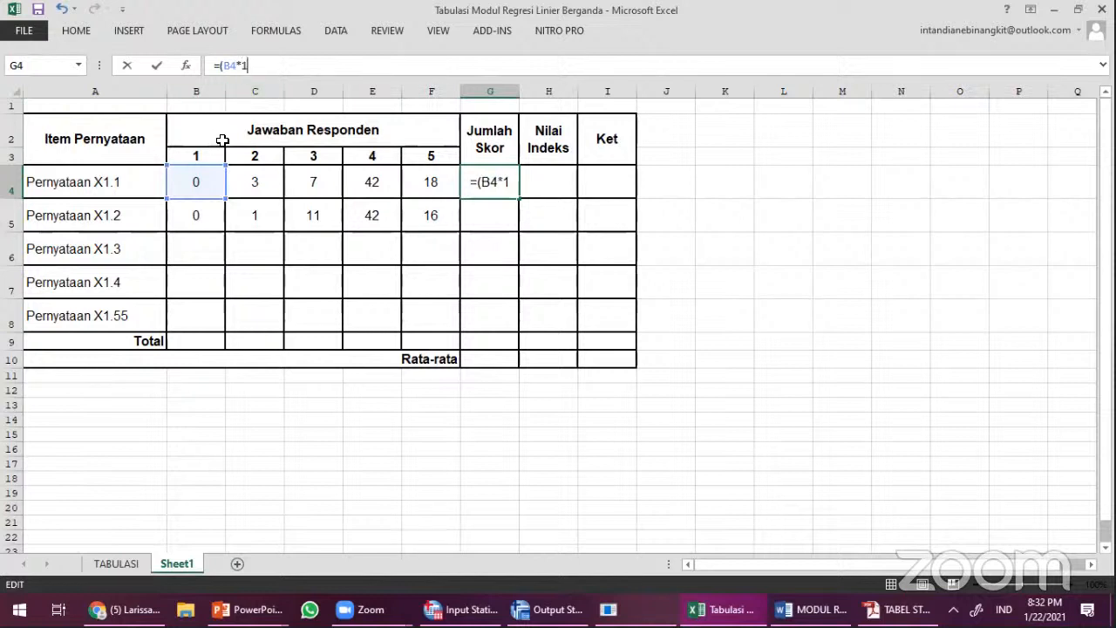
pyautogui.write(')+(')
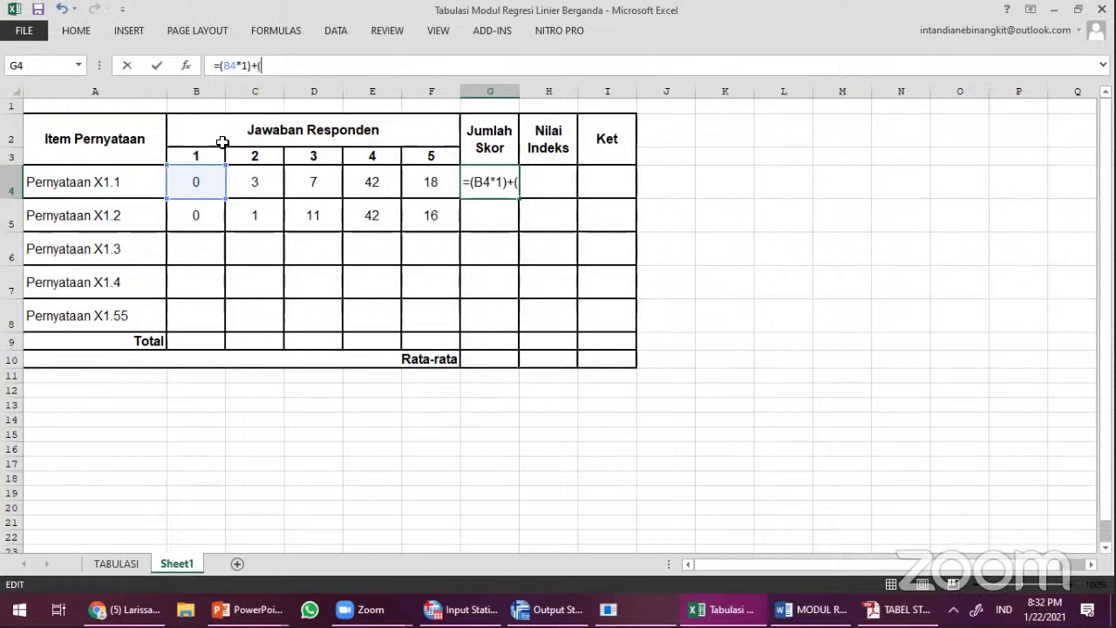
pyautogui.click(268, 178)
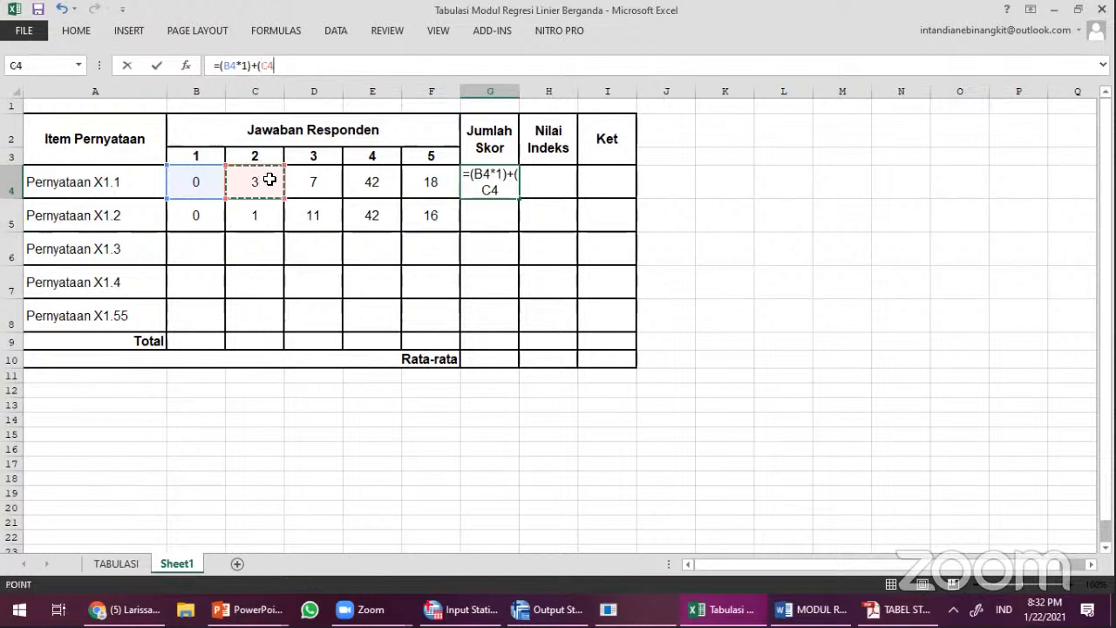
pyautogui.write('*2')
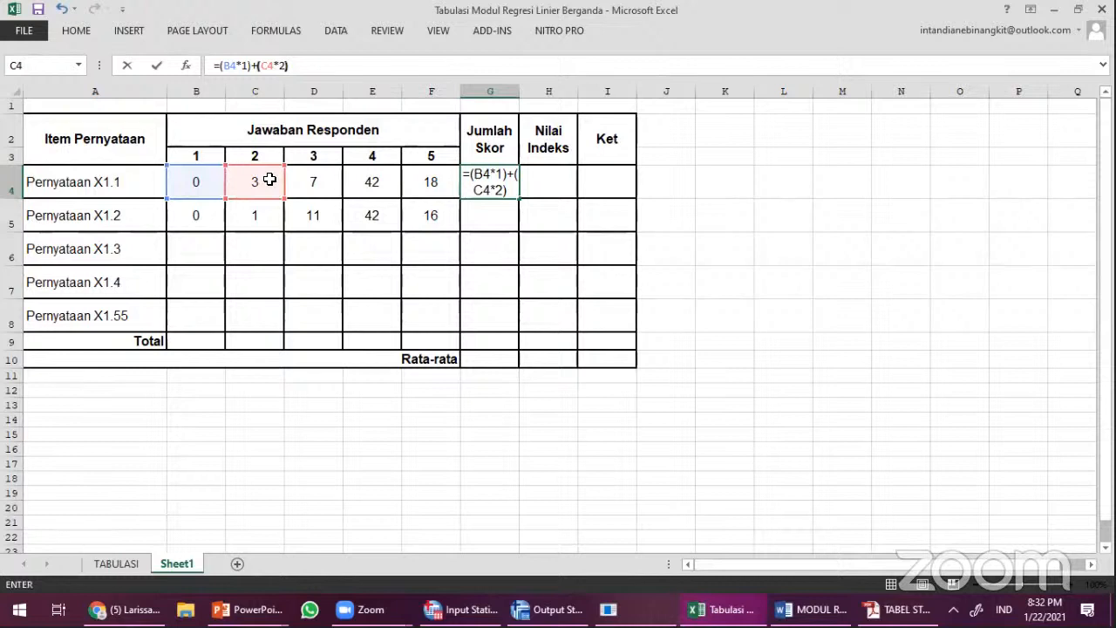
pyautogui.write('+(')
pyautogui.click(305, 181)
pyautogui.write('*3')
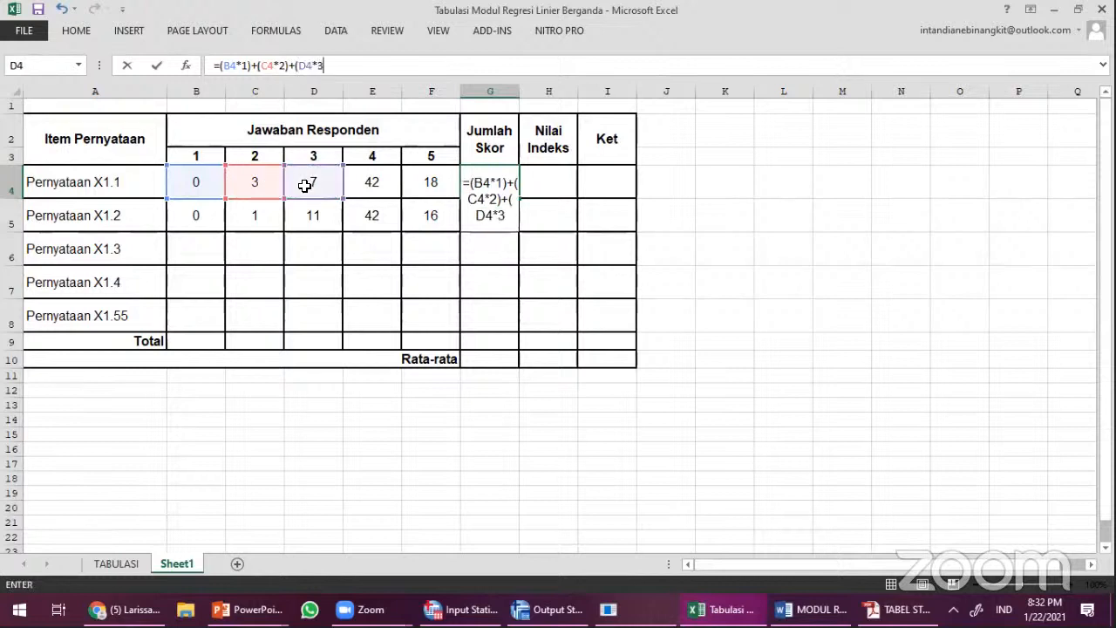
pyautogui.write(')+(')
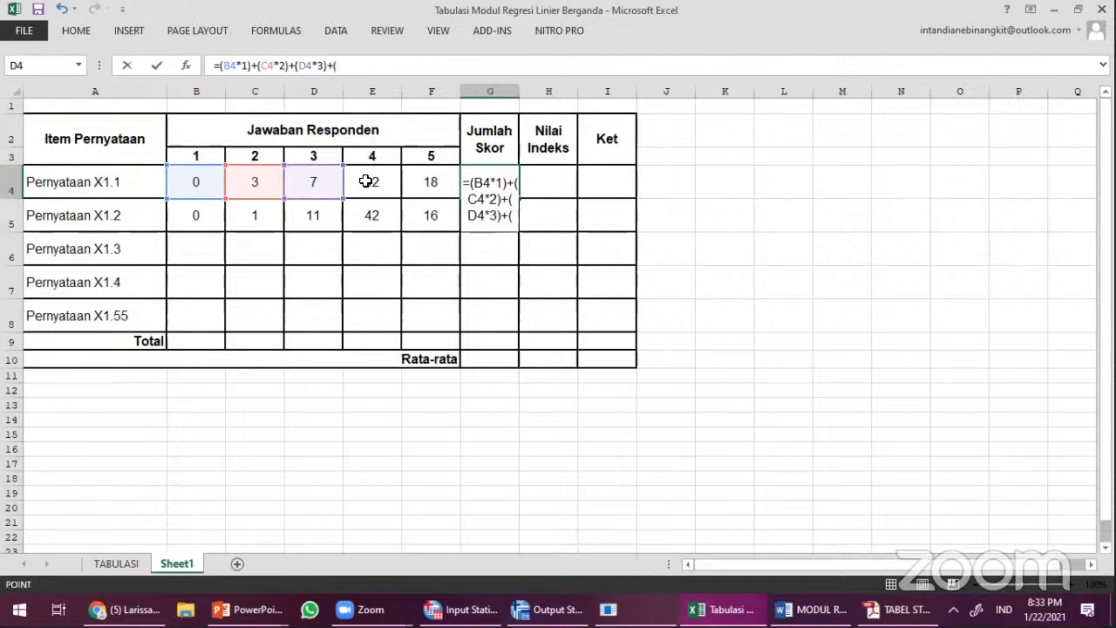
pyautogui.click(365, 181)
pyautogui.write('*')
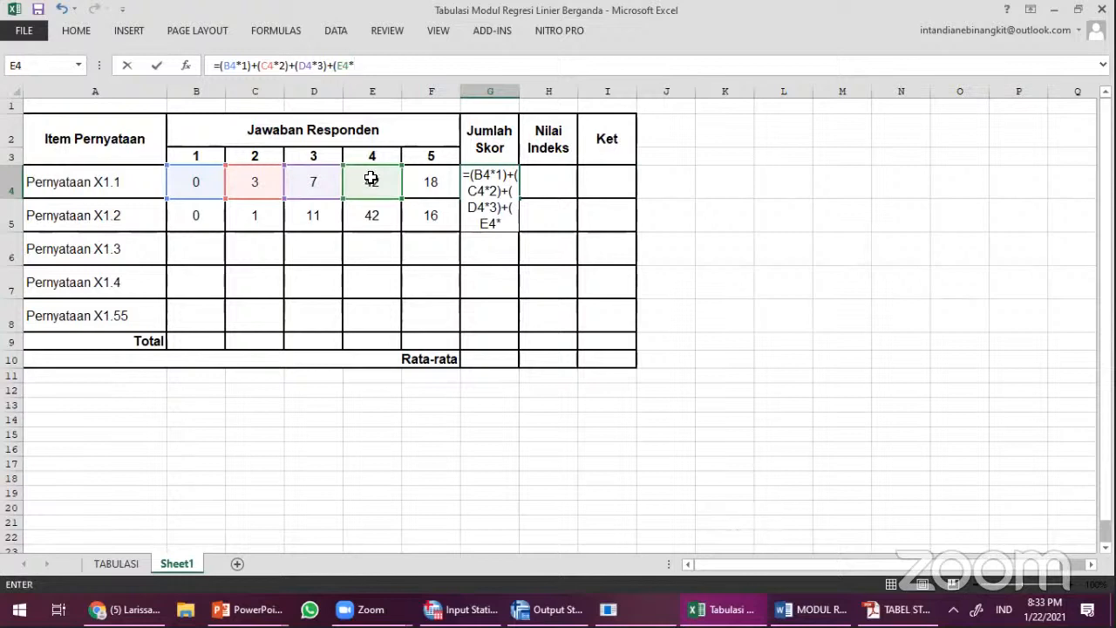
pyautogui.write('4)+(')
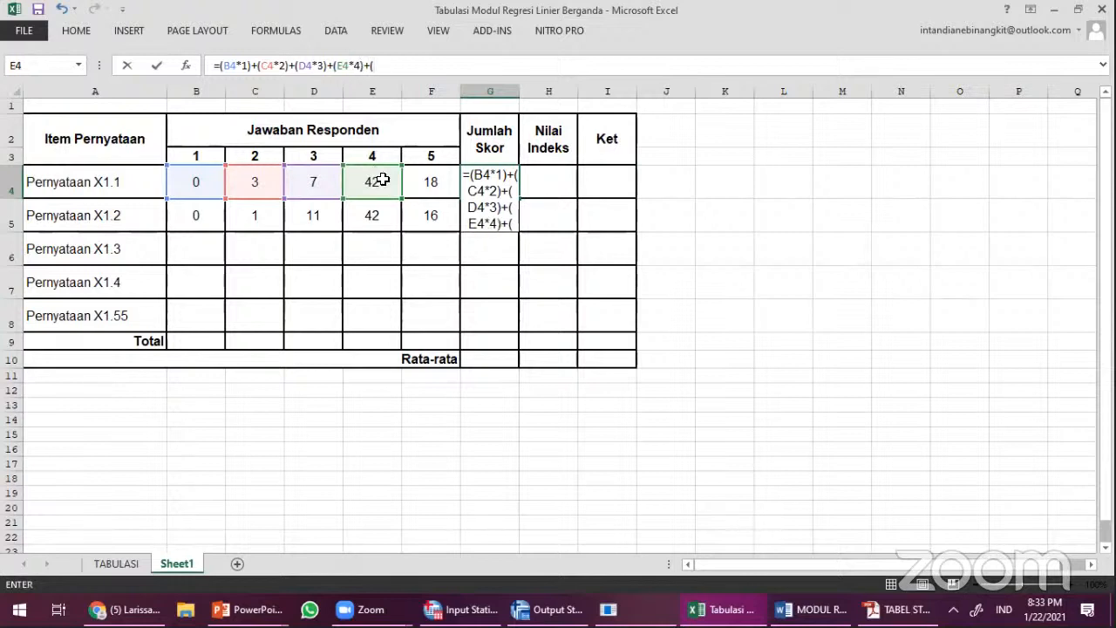
pyautogui.click(447, 195)
pyautogui.write('*')
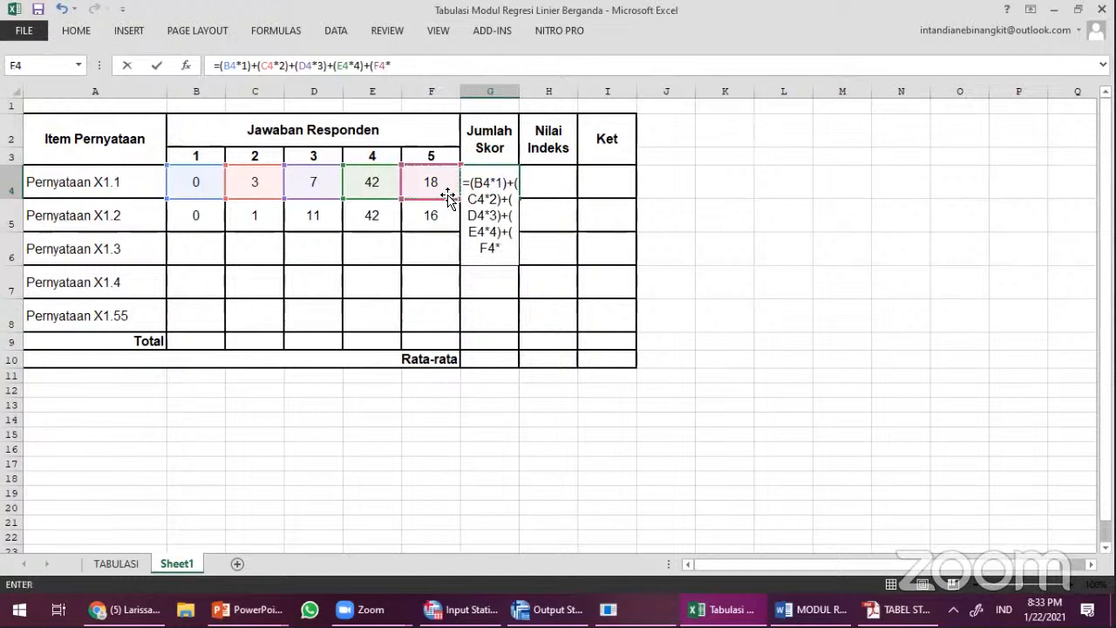
pyautogui.click(441, 156)
pyautogui.press('BackSpace')
pyautogui.press('BackSpace')
pyautogui.write('5)')
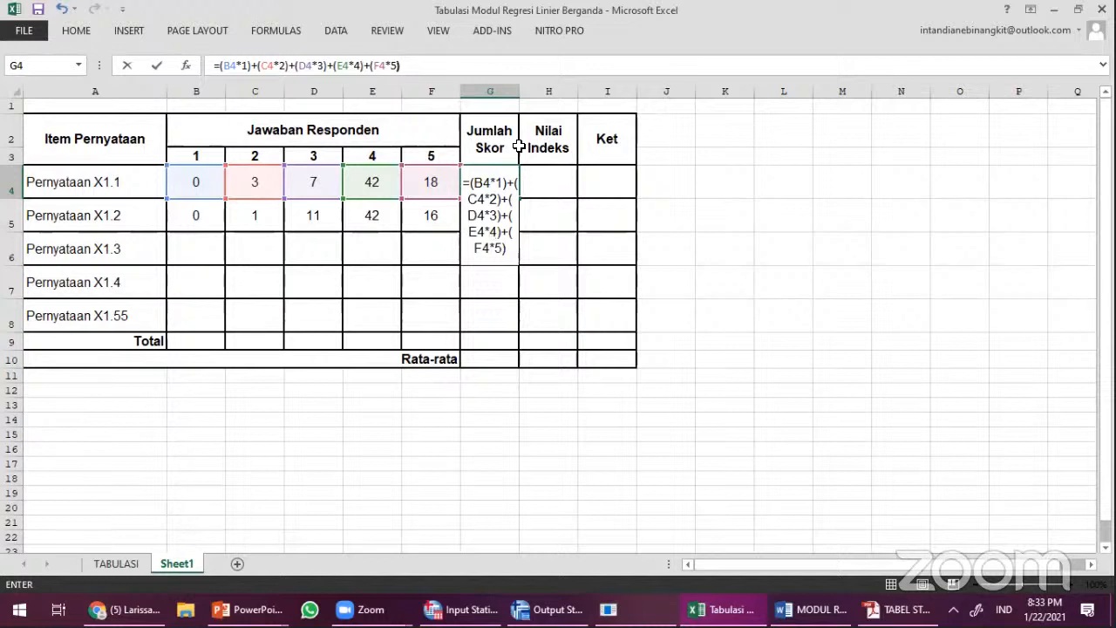
pyautogui.press('Tab')
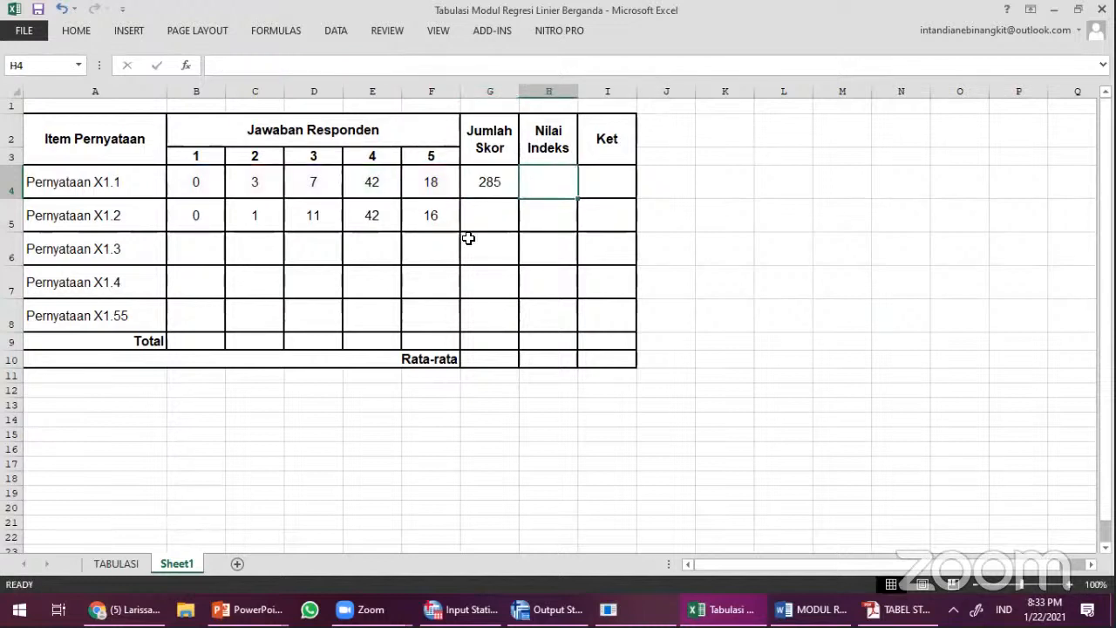
# Step: Fill the Jumlah Skor formula from G4 down to G8 for the remaining X1 statements
pyautogui.click(481, 177)
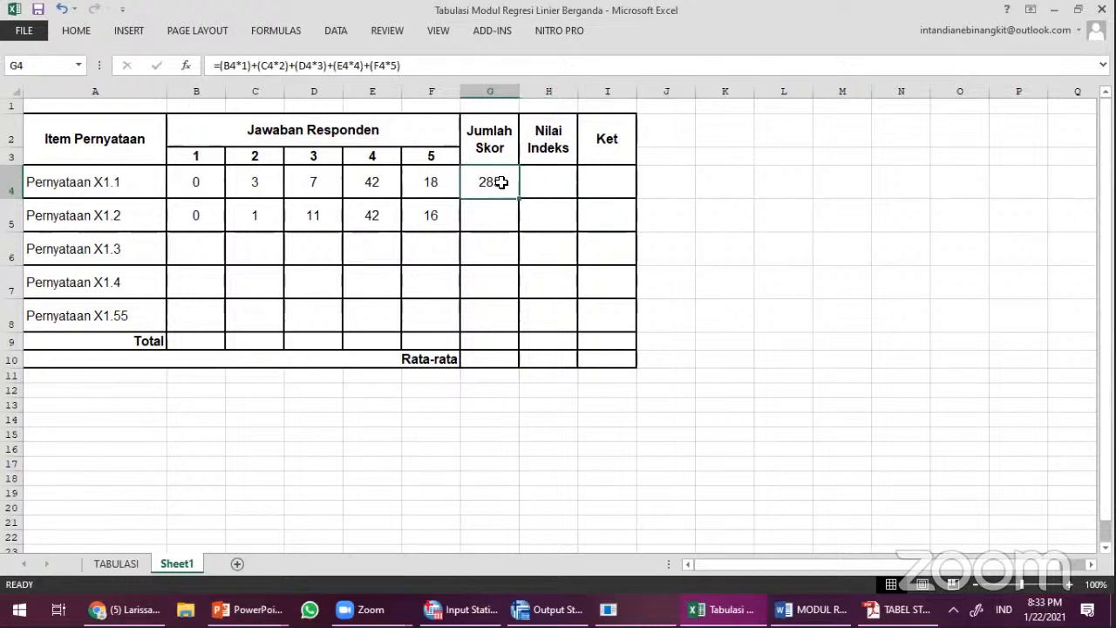
pyautogui.moveTo(515, 195); pyautogui.dragTo(501, 316)
pyautogui.click(507, 242)
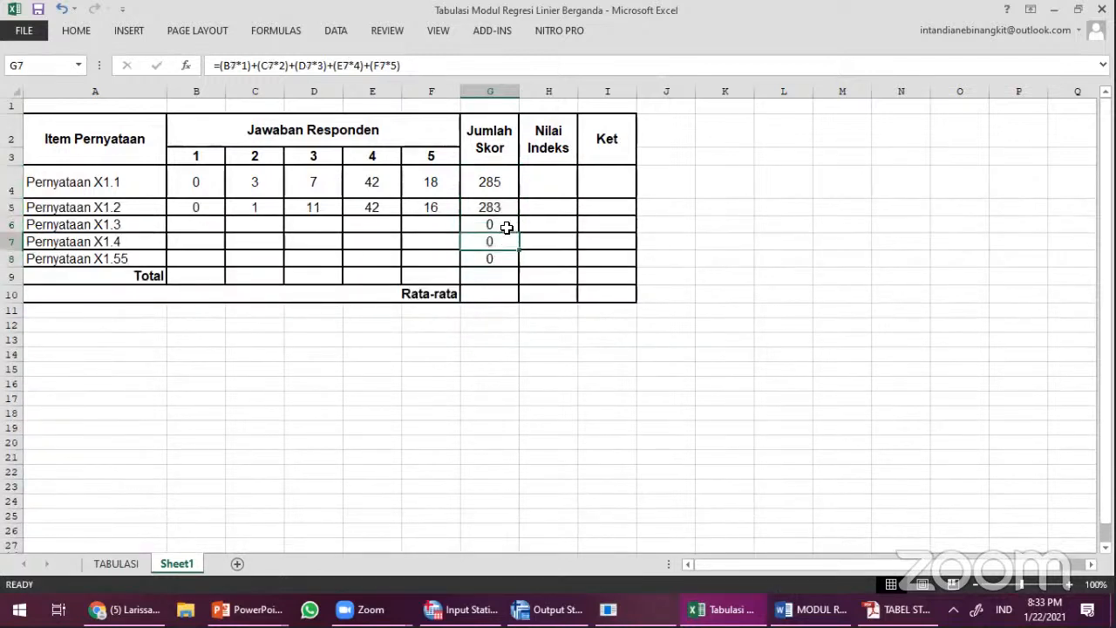
pyautogui.click(492, 178)
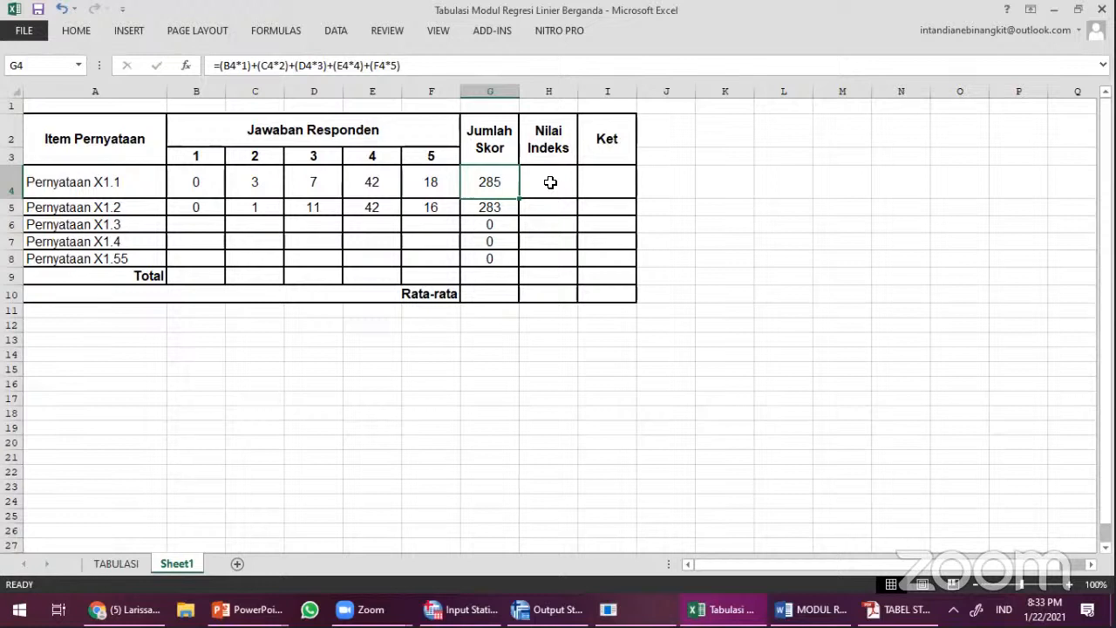
pyautogui.write('=')
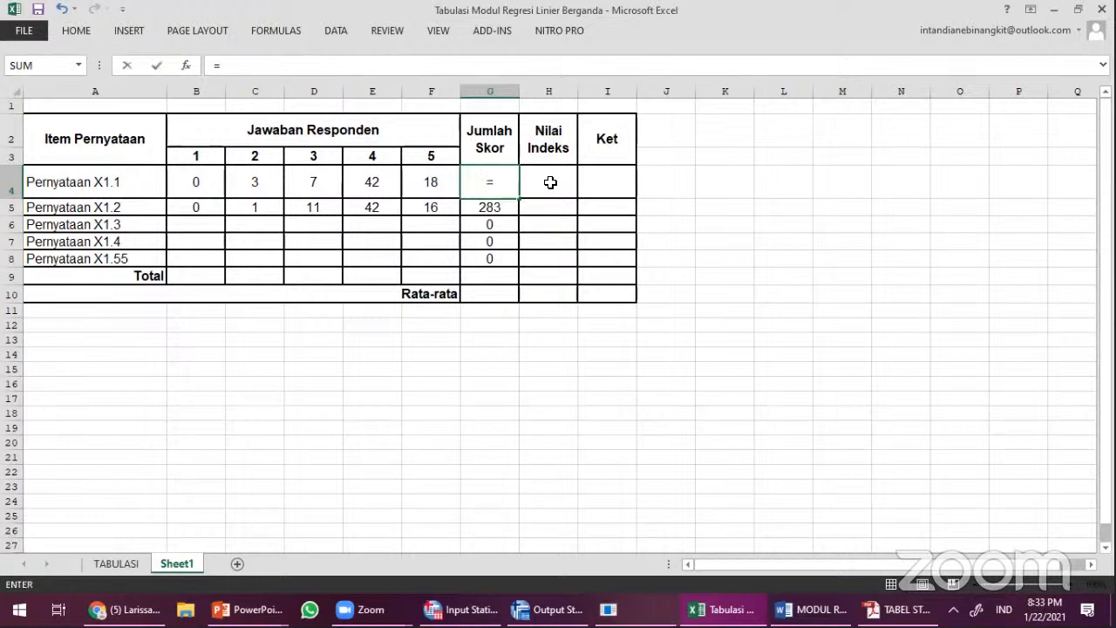
pyautogui.press('Escape')
pyautogui.click(552, 180)
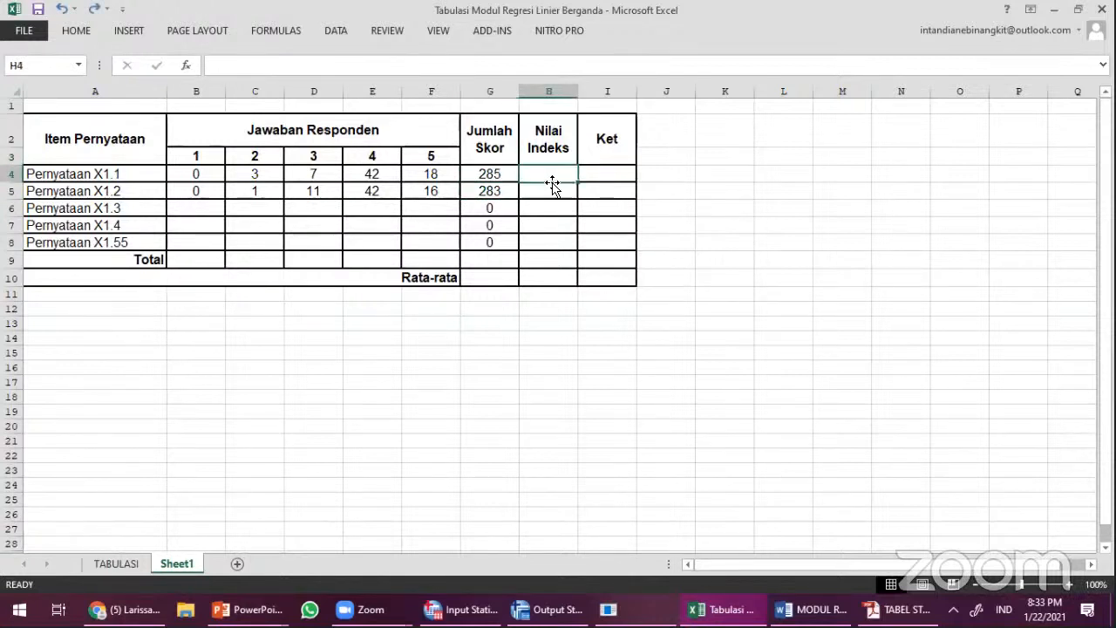
# Step: Compute the Nilai Indeks for Pernyataan X1.1 in H4 with the formula =G4/70
pyautogui.write('=')
pyautogui.press('Left')
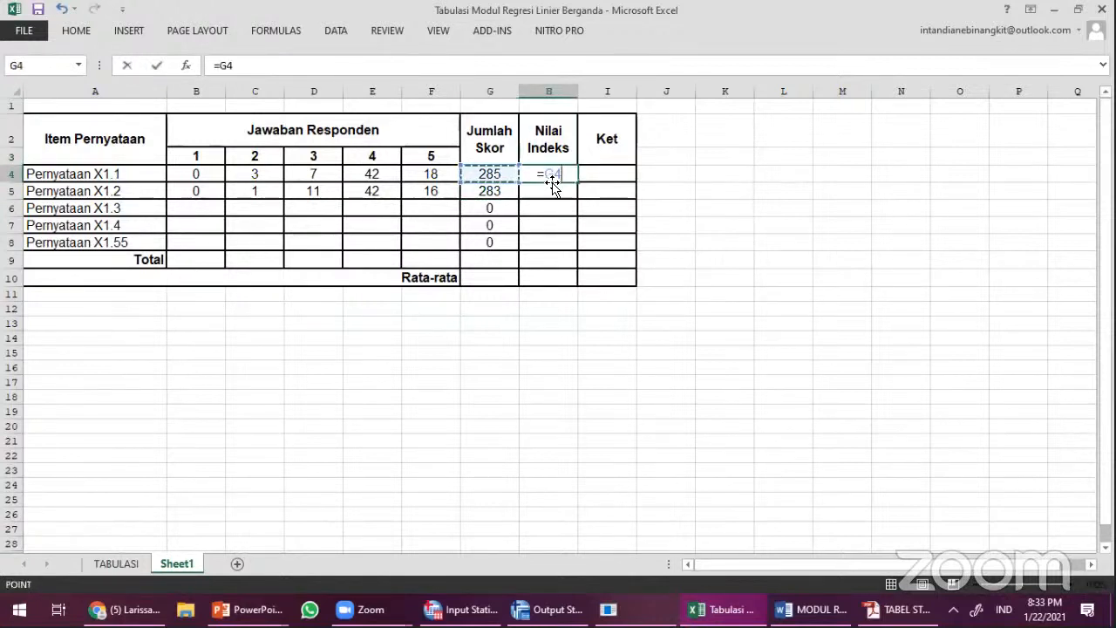
pyautogui.write('/')
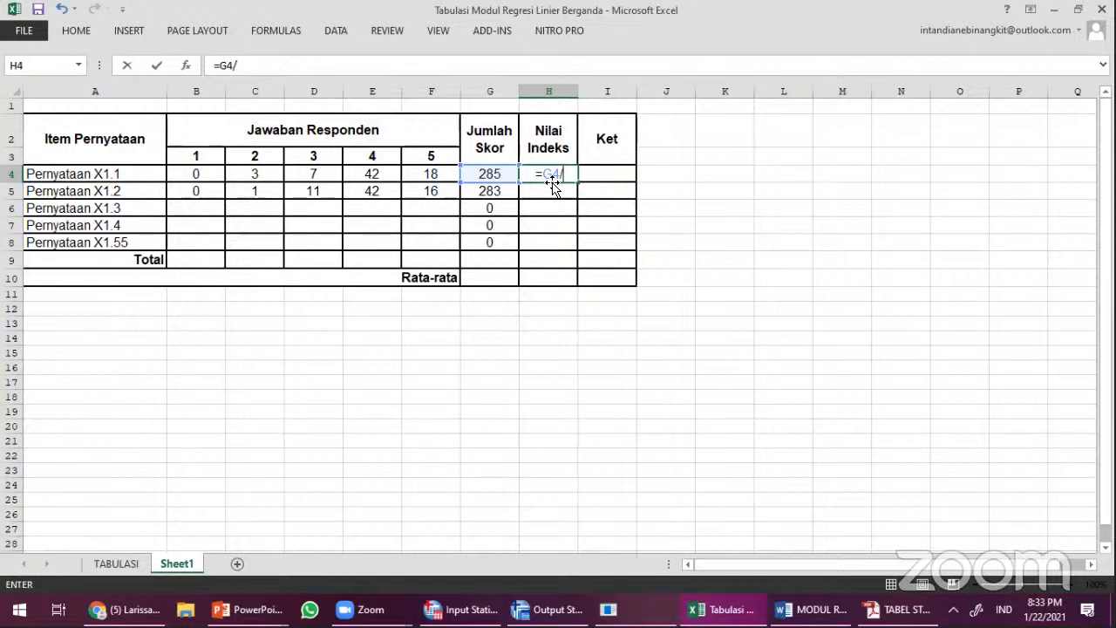
pyautogui.write('70')
pyautogui.press('Return')
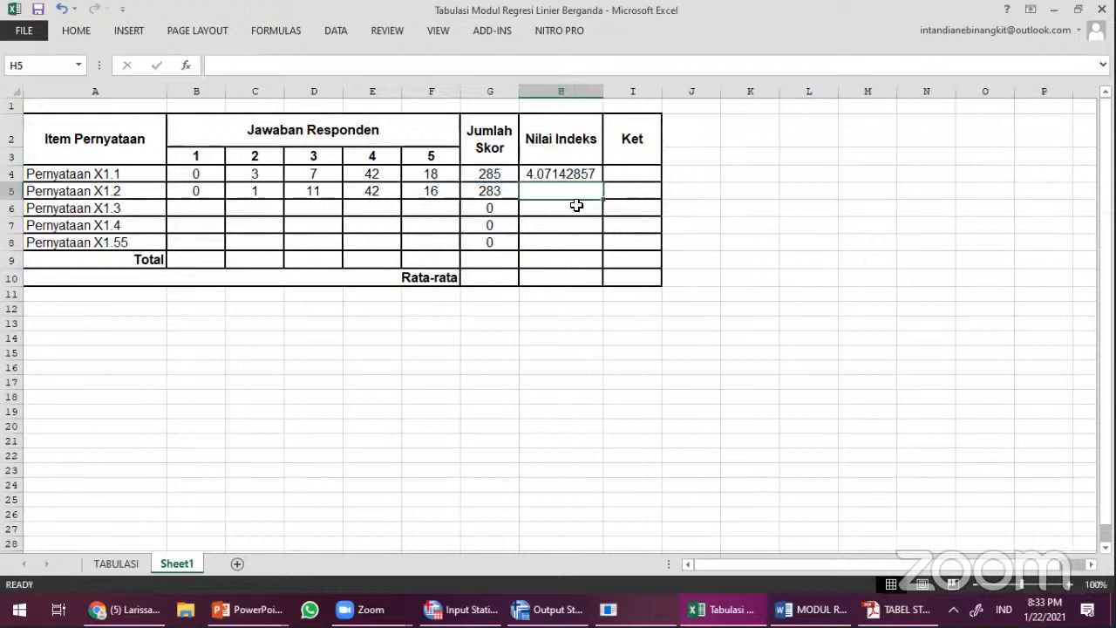
# Step: Apply the comma number style to the Nilai Indeks column H and widen the Ket column I
pyautogui.press('Up')
pyautogui.click(561, 91)
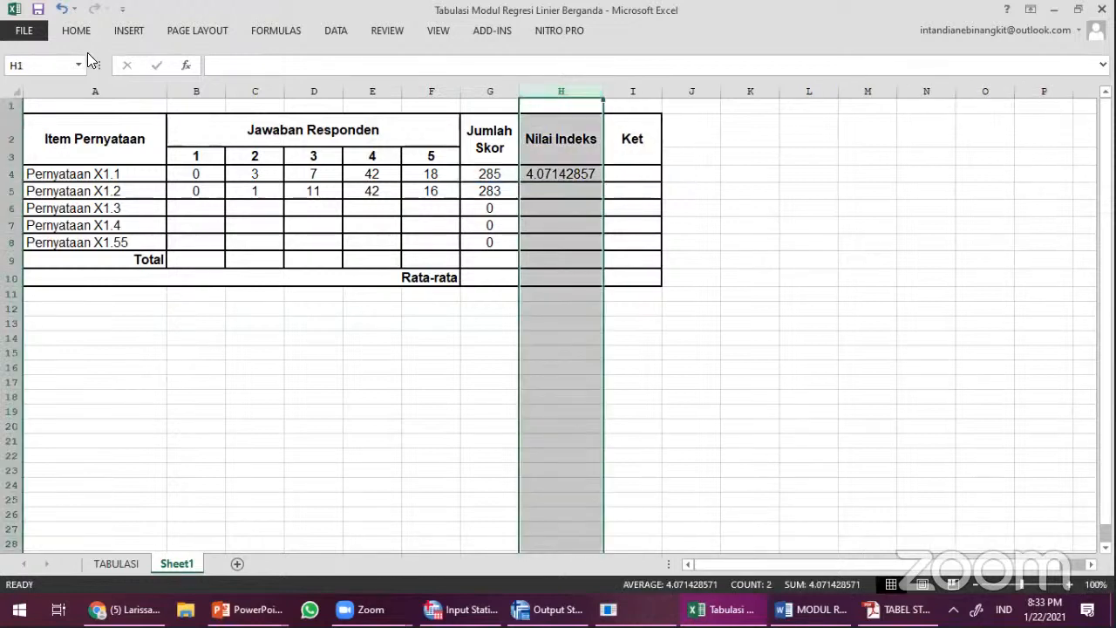
pyautogui.click(70, 35)
pyautogui.click(571, 84)
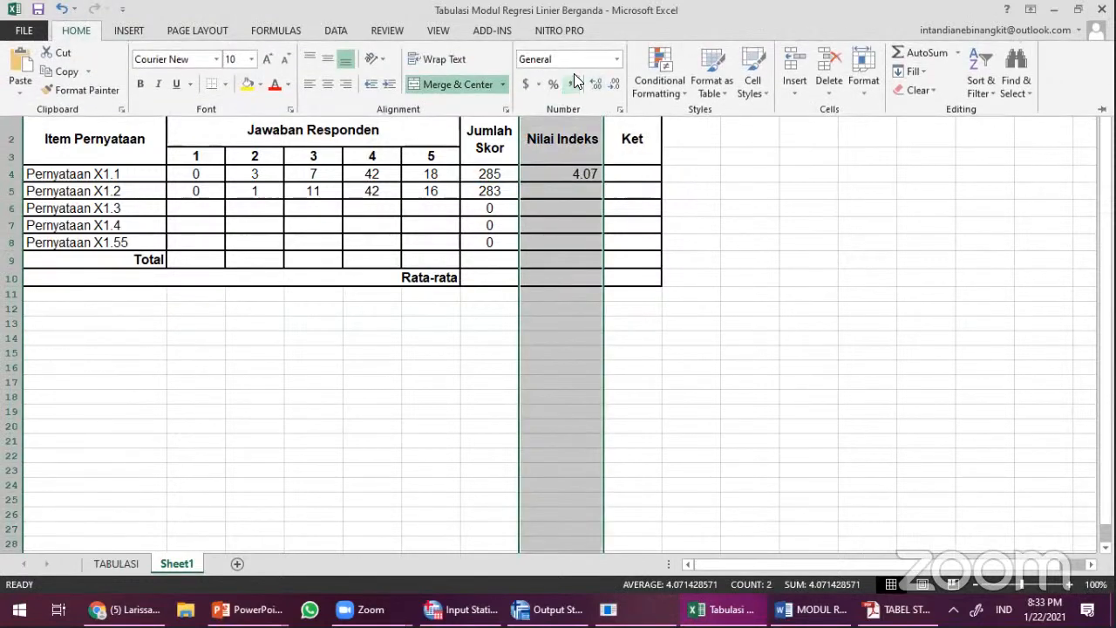
pyautogui.click(584, 176)
pyautogui.click(585, 176)
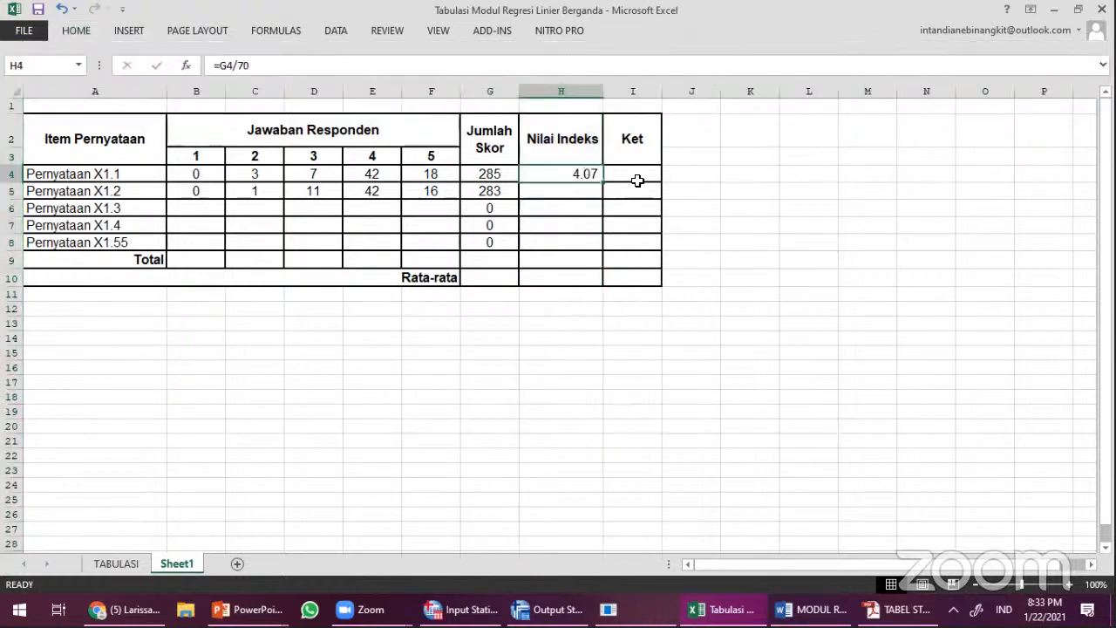
pyautogui.click(637, 176)
pyautogui.moveTo(662, 91); pyautogui.dragTo(699, 92)
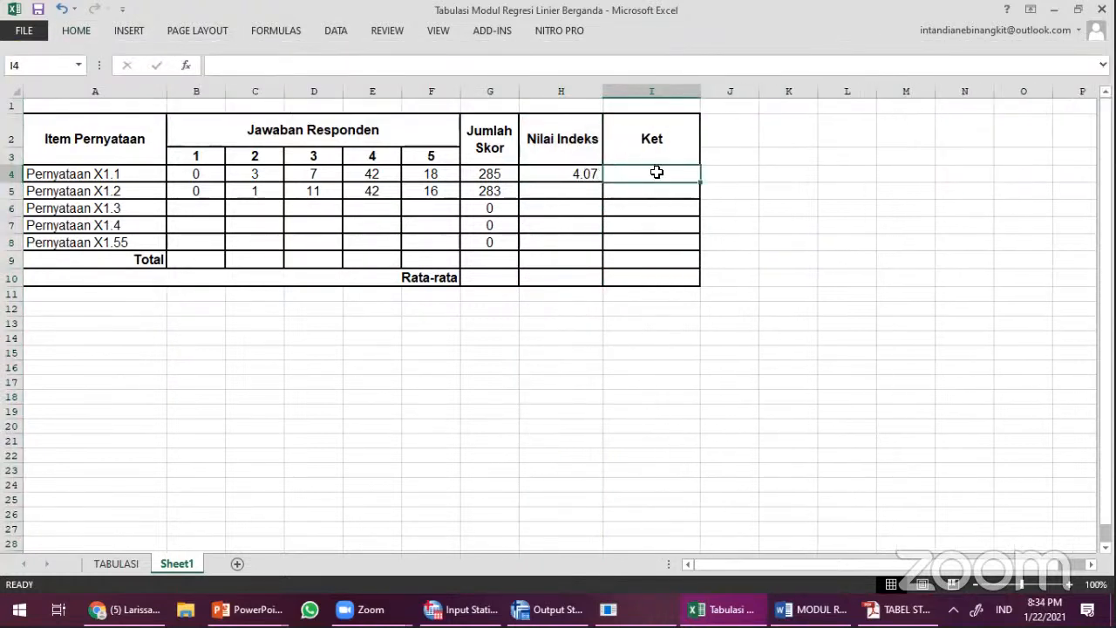
# Step: Place the workbook beside the Word module and look up the category for the 3,40 – 4,19 interval in Tabel 1
pyautogui.press('super+Left')
pyautogui.click(854, 240)
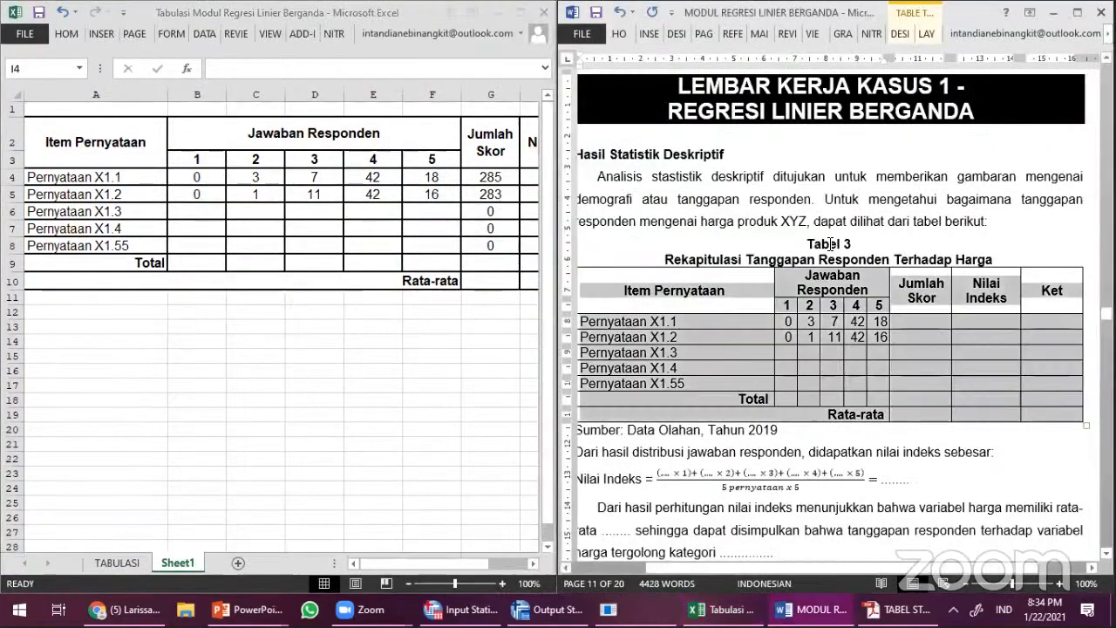
pyautogui.scroll(8, 828, 245)
pyautogui.scroll(20, 829, 253)
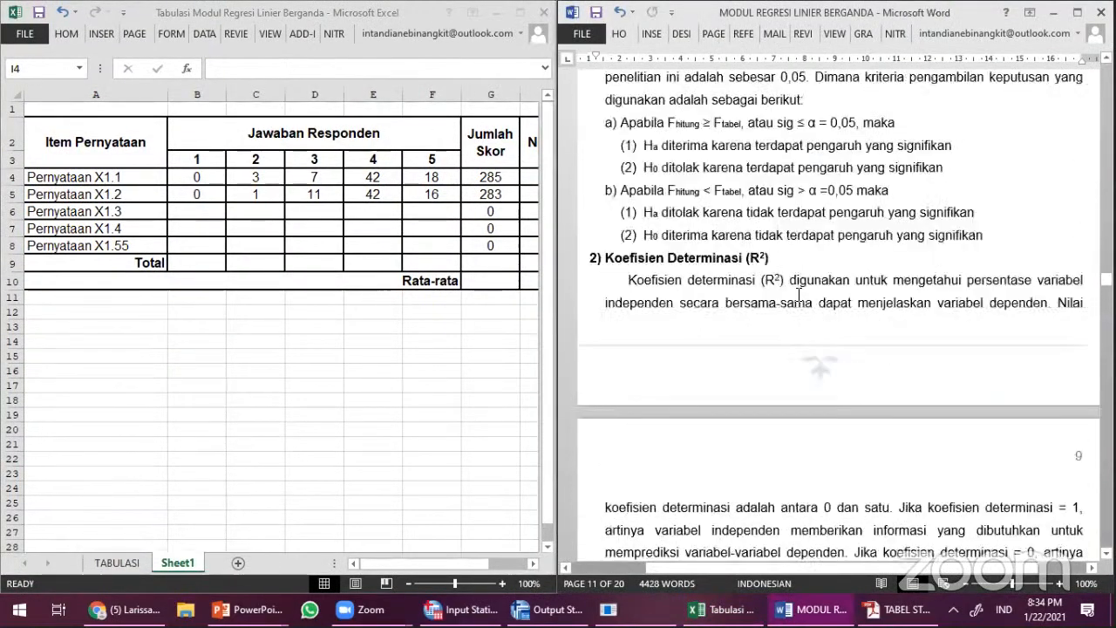
pyautogui.scroll(12, 685, 391)
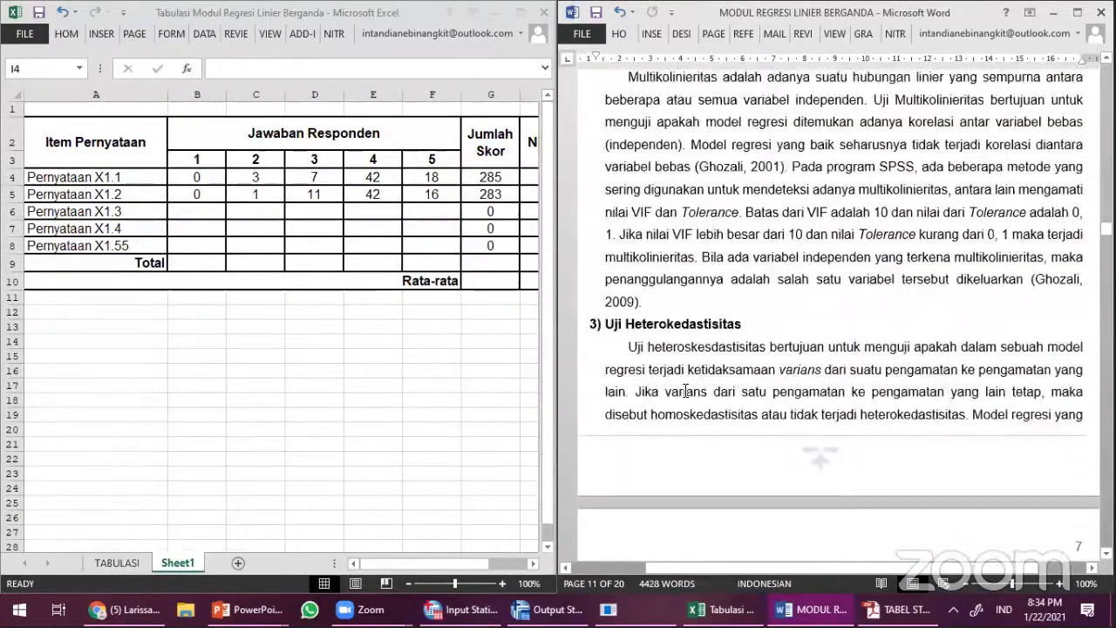
pyautogui.scroll(14, 684, 399)
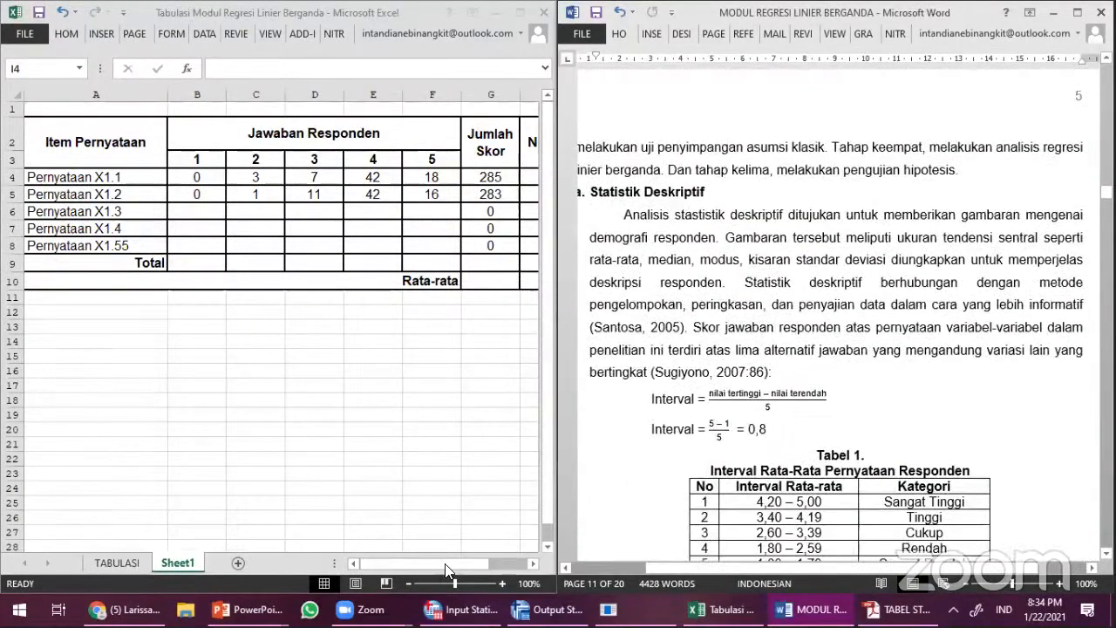
pyautogui.scroll(-2, 673, 487)
pyautogui.click(469, 567)
pyautogui.moveTo(470, 572); pyautogui.dragTo(484, 565)
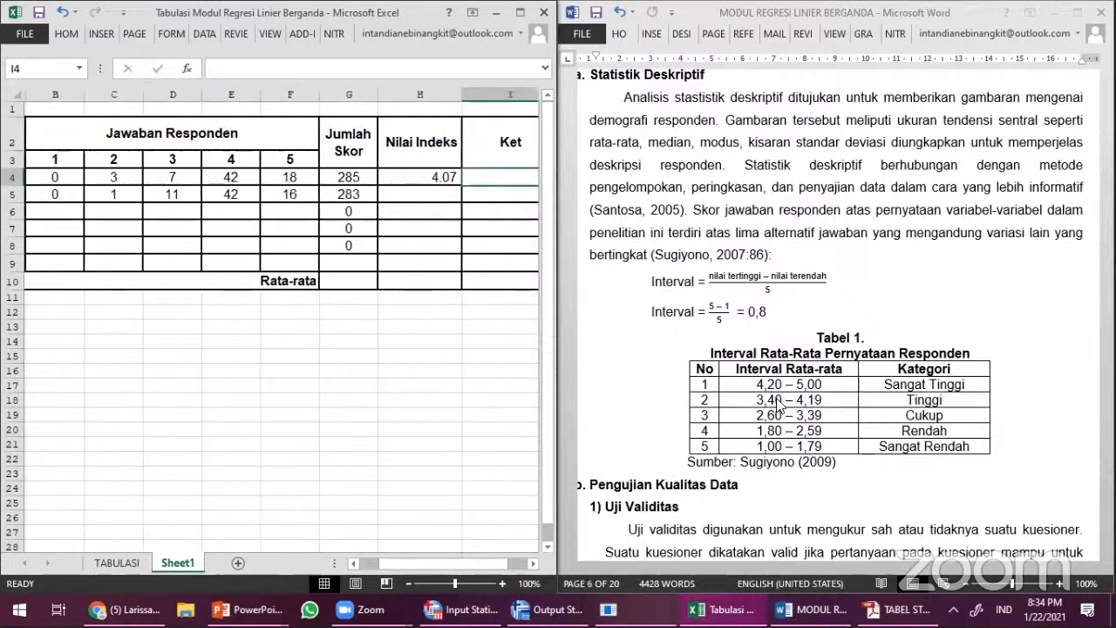
pyautogui.moveTo(772, 400); pyautogui.dragTo(911, 397)
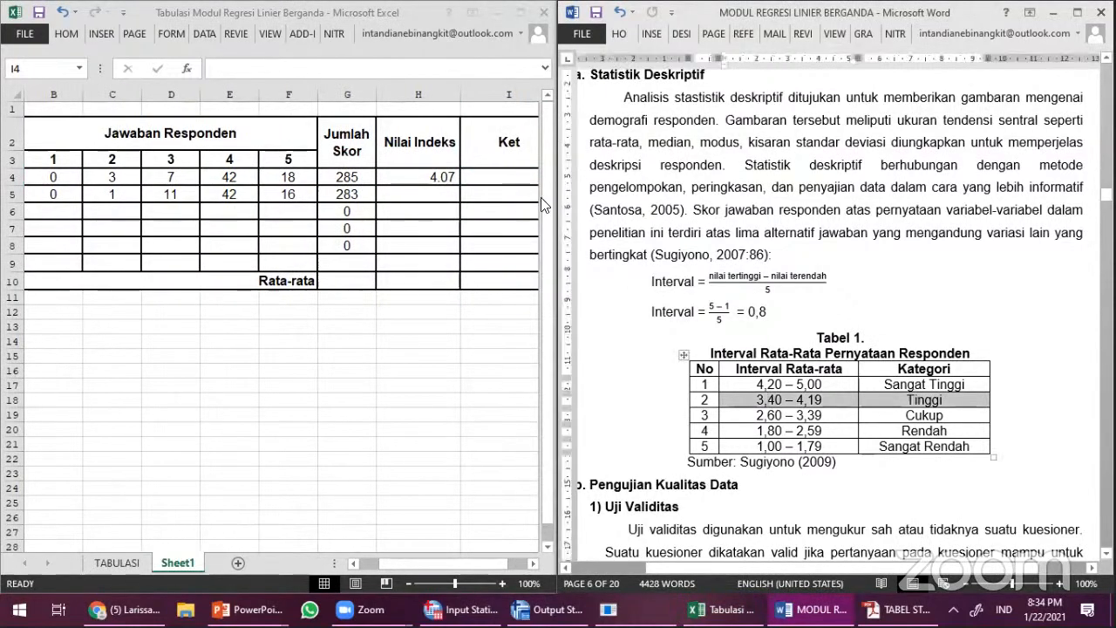
pyautogui.click(515, 173)
pyautogui.write('Tingg')
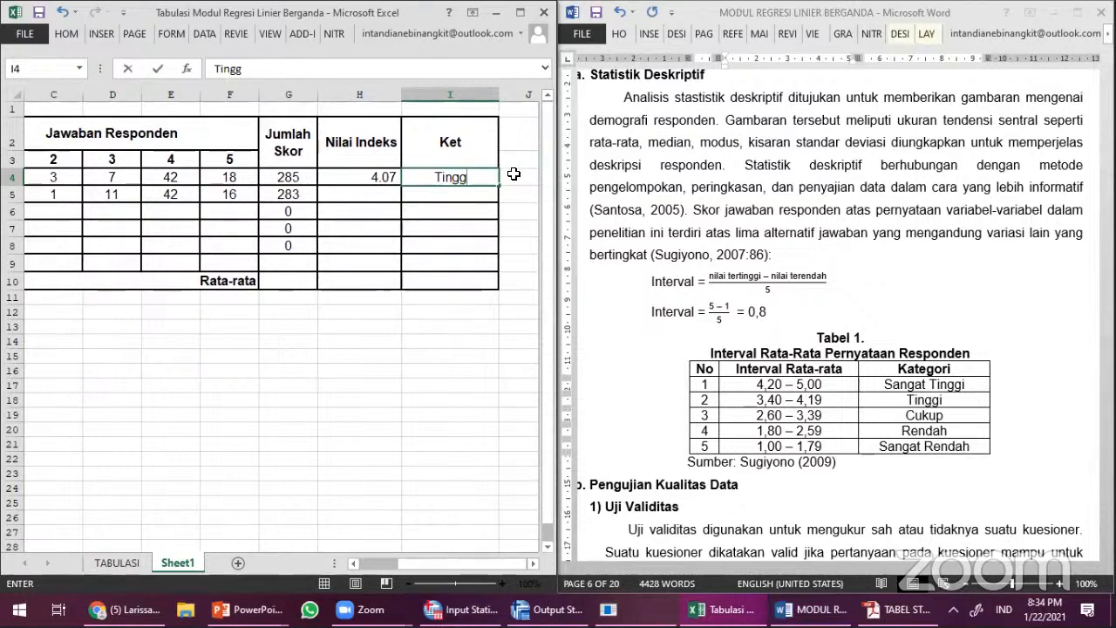
pyautogui.moveTo(465, 176); pyautogui.dragTo(438, 175)
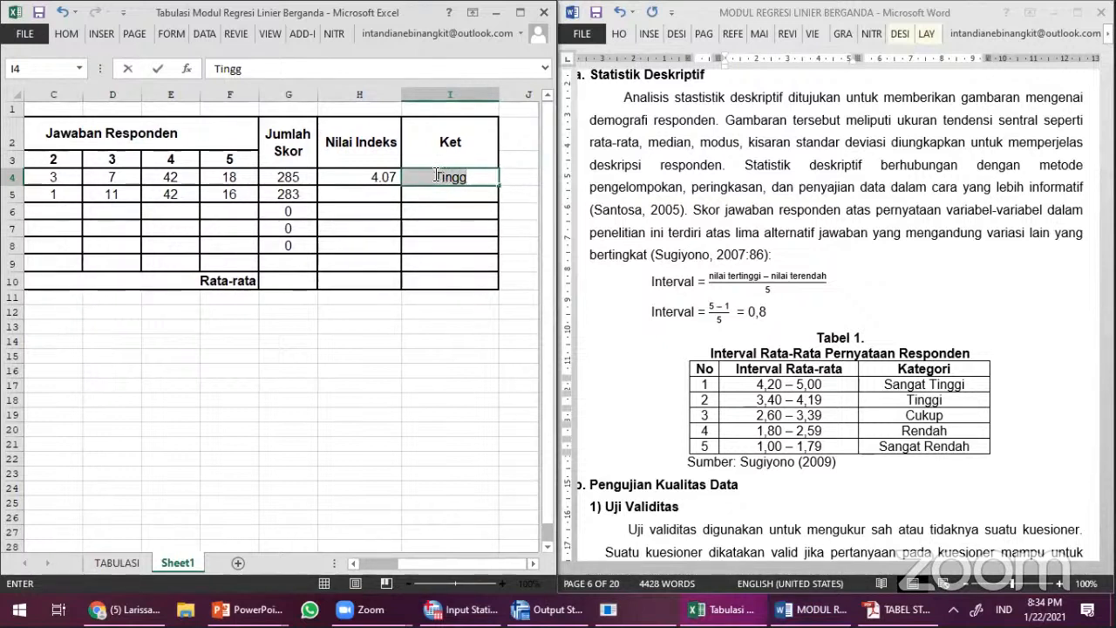
pyautogui.click(426, 182)
# Step: Append Y to the Kategori header of Tabel 1 in the Word module
pyautogui.click(917, 407)
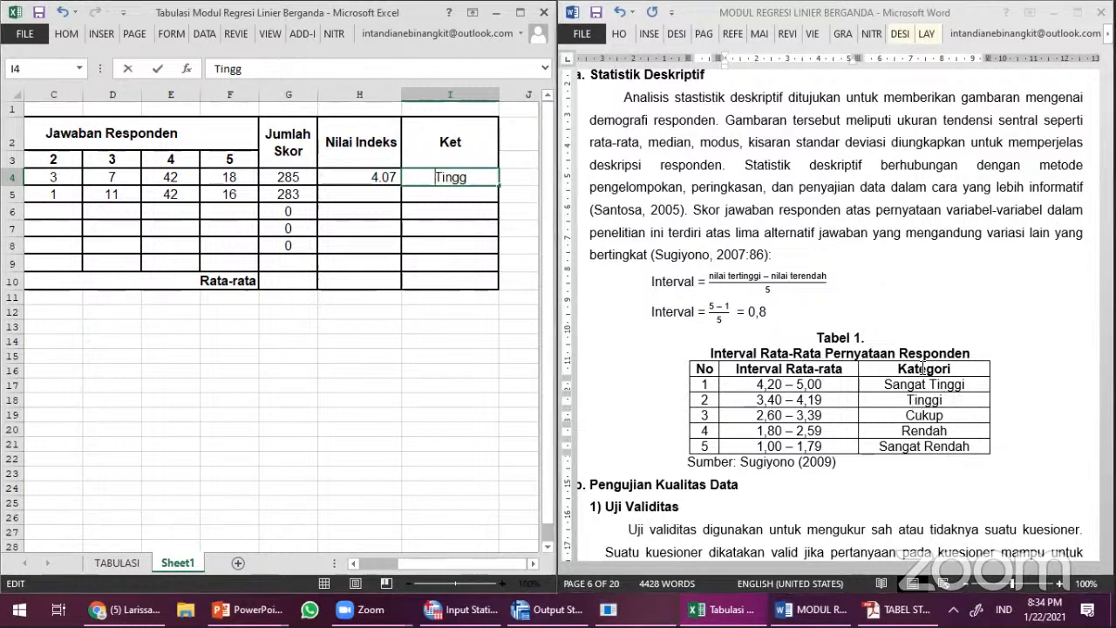
pyautogui.write('Y')
pyautogui.moveTo(965, 372); pyautogui.dragTo(953, 445)
pyautogui.click(943, 369)
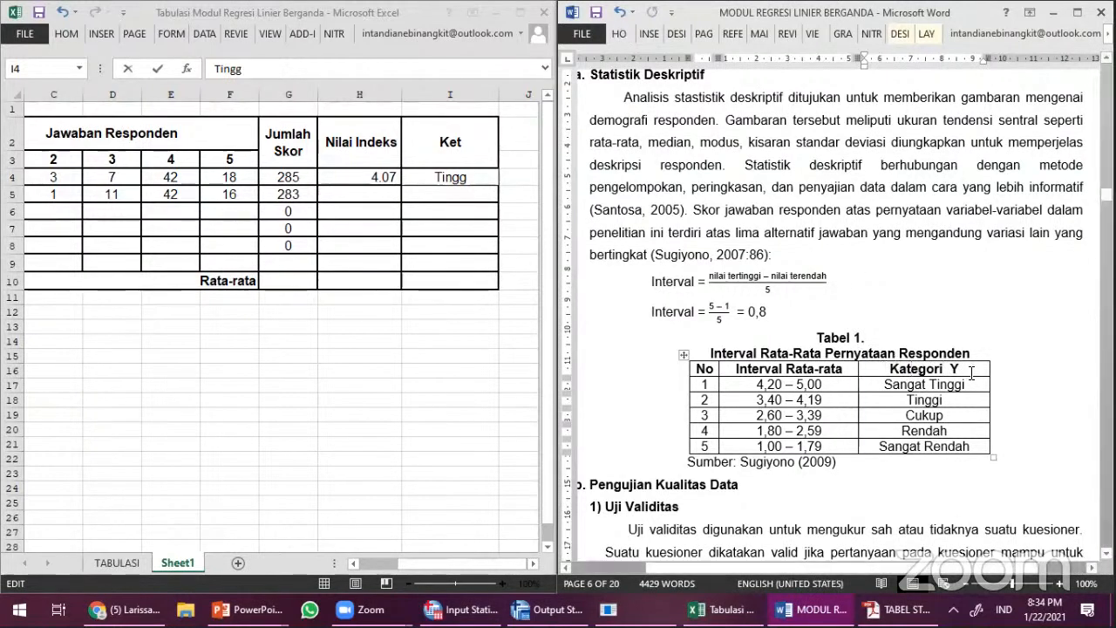
pyautogui.moveTo(959, 369); pyautogui.dragTo(987, 449)
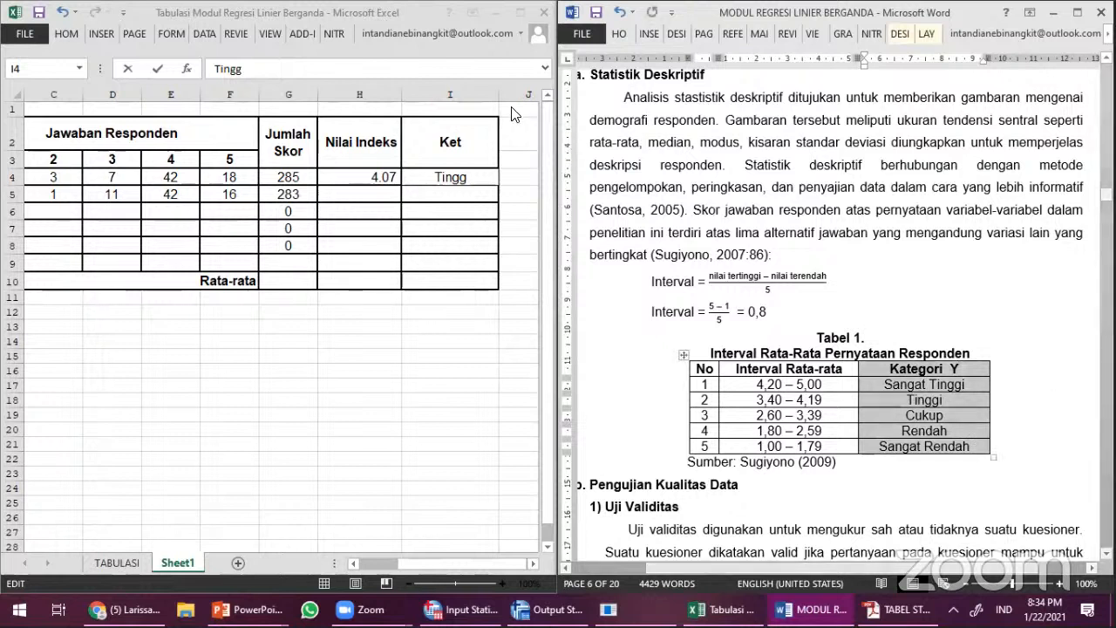
# Step: Set the Ket entry for Pernyataan X1.1 in I4 of the Excel sheet to Baik
pyautogui.click(471, 171)
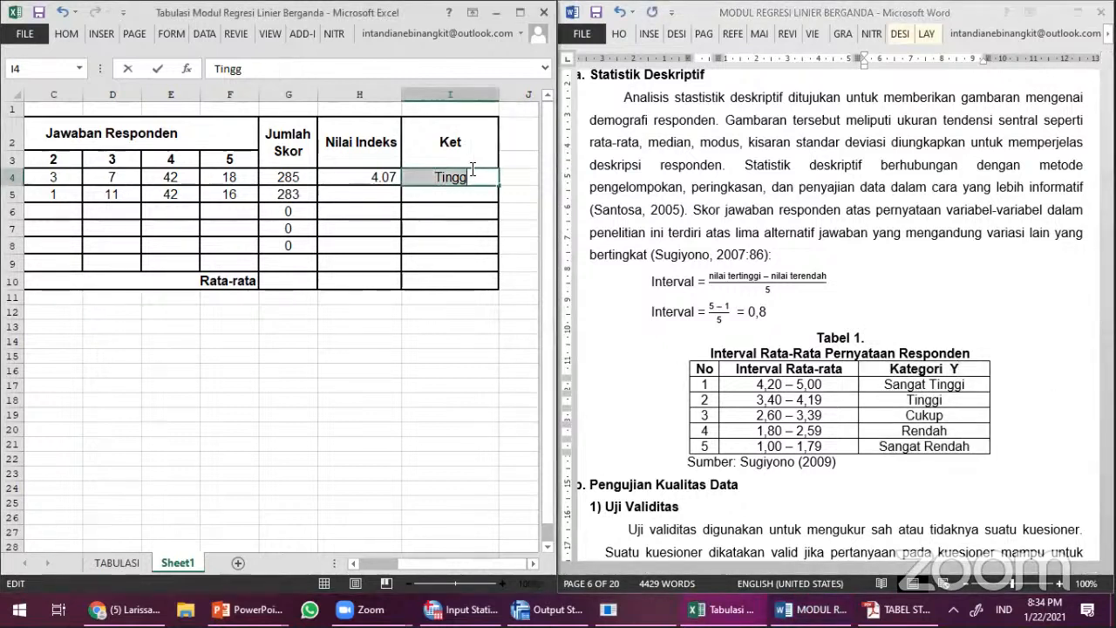
pyautogui.write('bbaik')
pyautogui.press('BackSpace')
pyautogui.press('BackSpace')
pyautogui.press('BackSpace')
pyautogui.write('Baik')
pyautogui.press('Return')
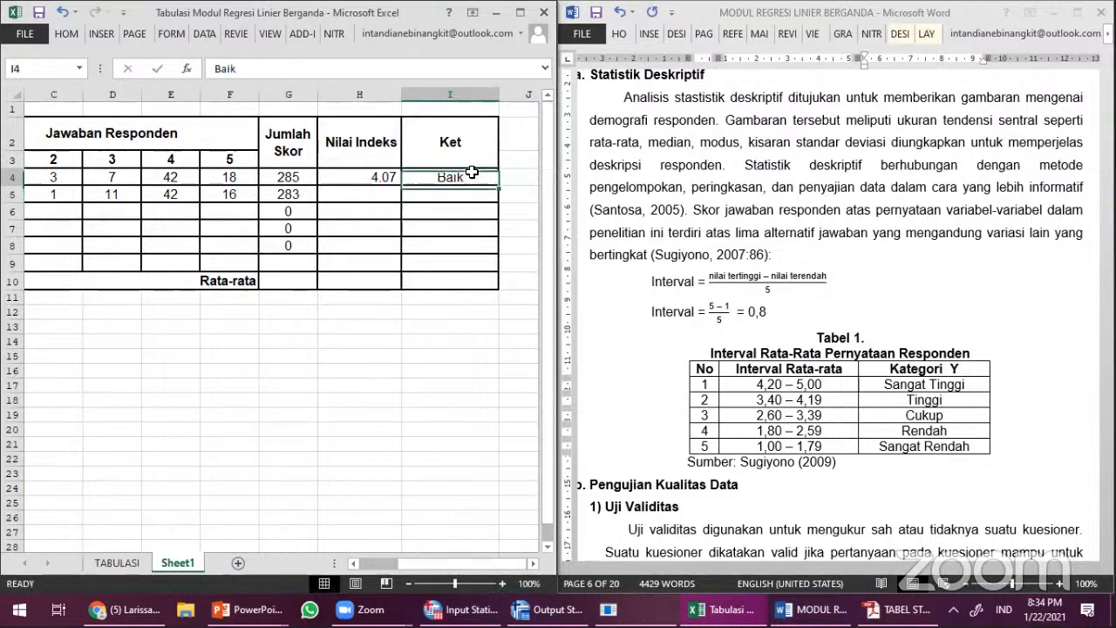
pyautogui.click(943, 392)
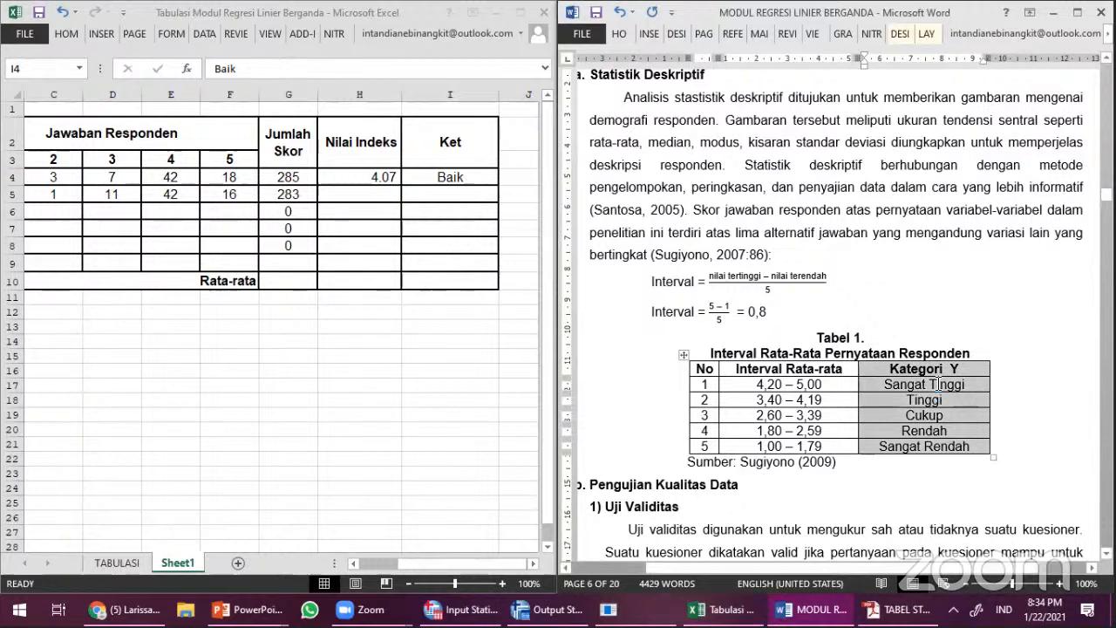
pyautogui.click(439, 173)
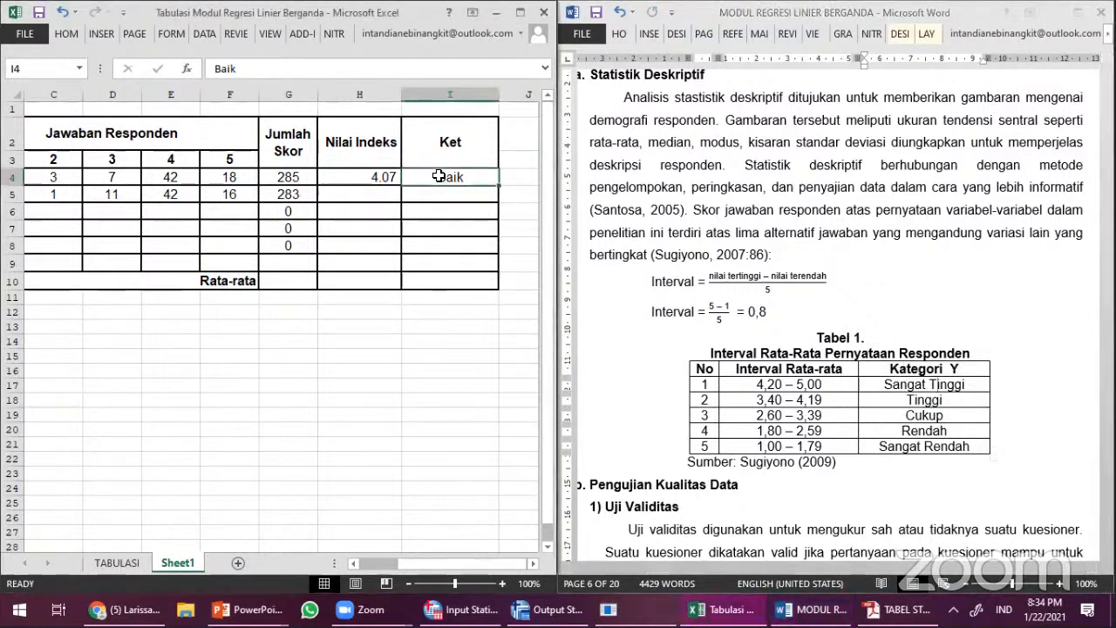
# Step: Switch to the Word module, close the Grammarly pane and maximize the document window
pyautogui.click(985, 384)
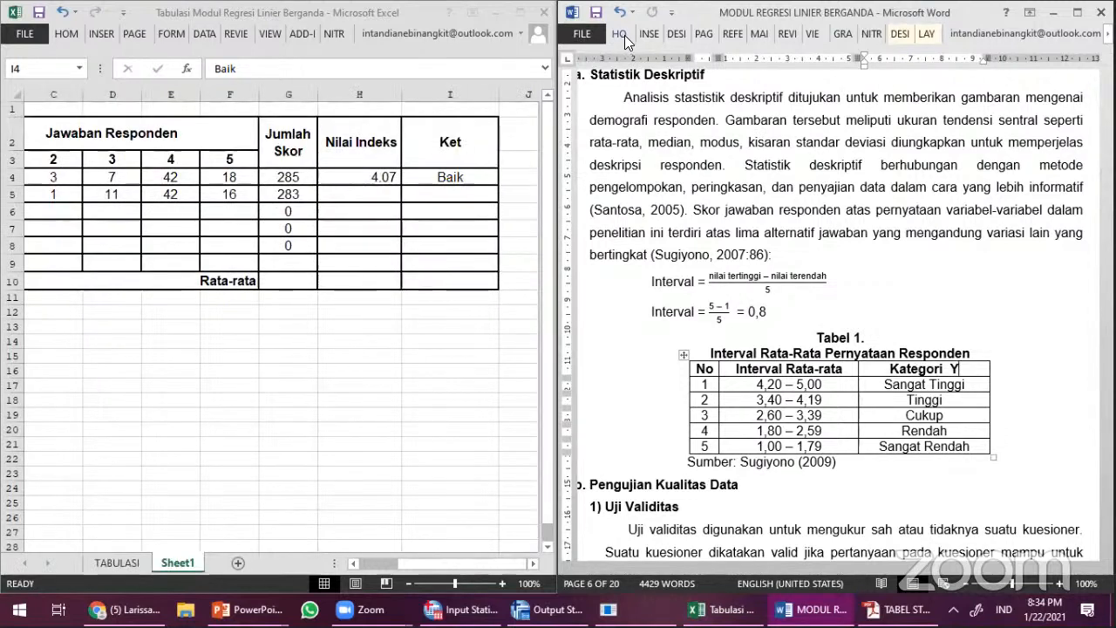
pyautogui.click(620, 35)
pyautogui.click(676, 39)
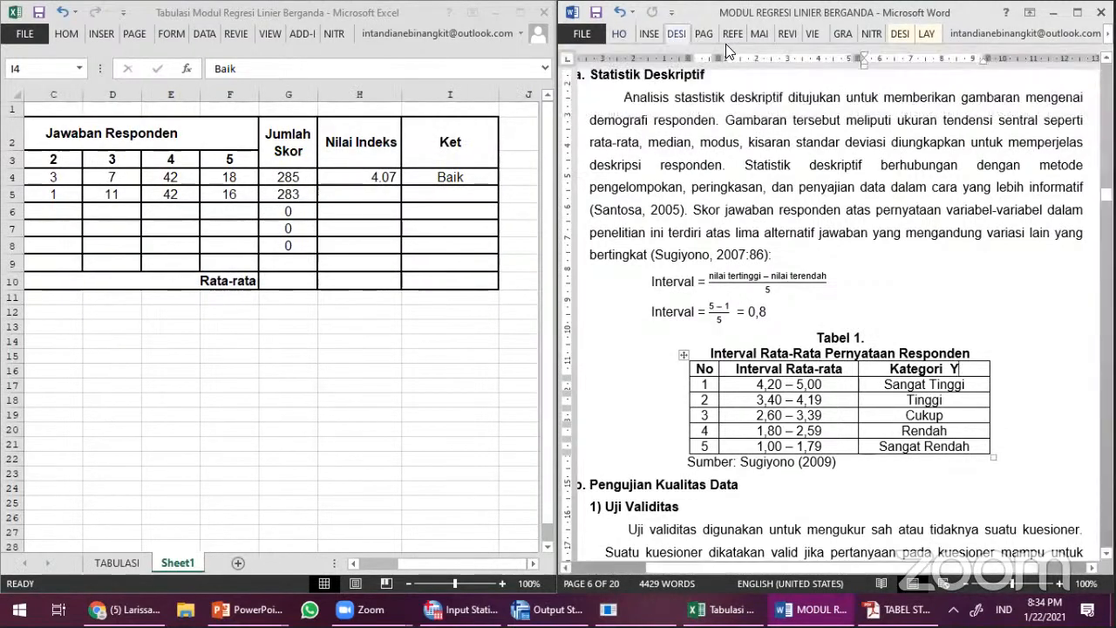
pyautogui.click(900, 38)
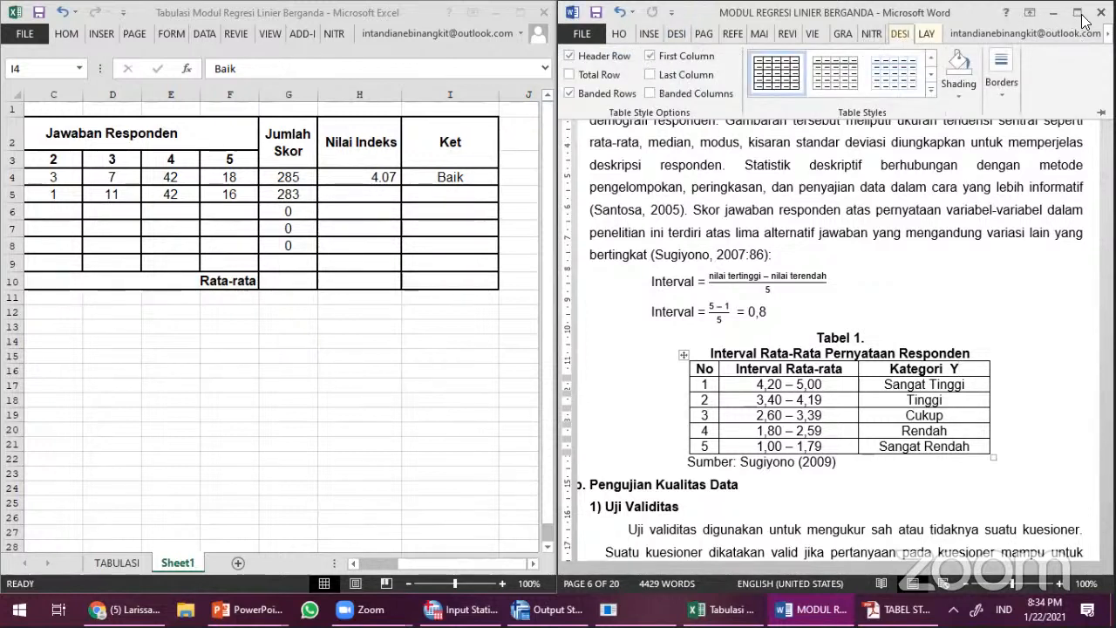
pyautogui.click(1019, 232)
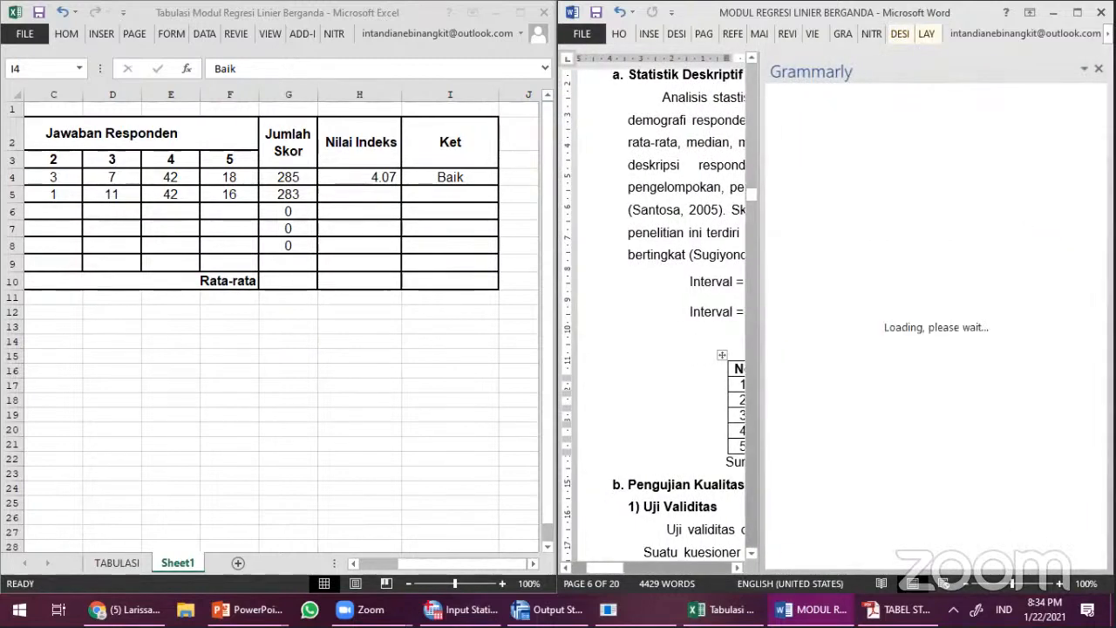
pyautogui.click(1077, 12)
pyautogui.click(1097, 68)
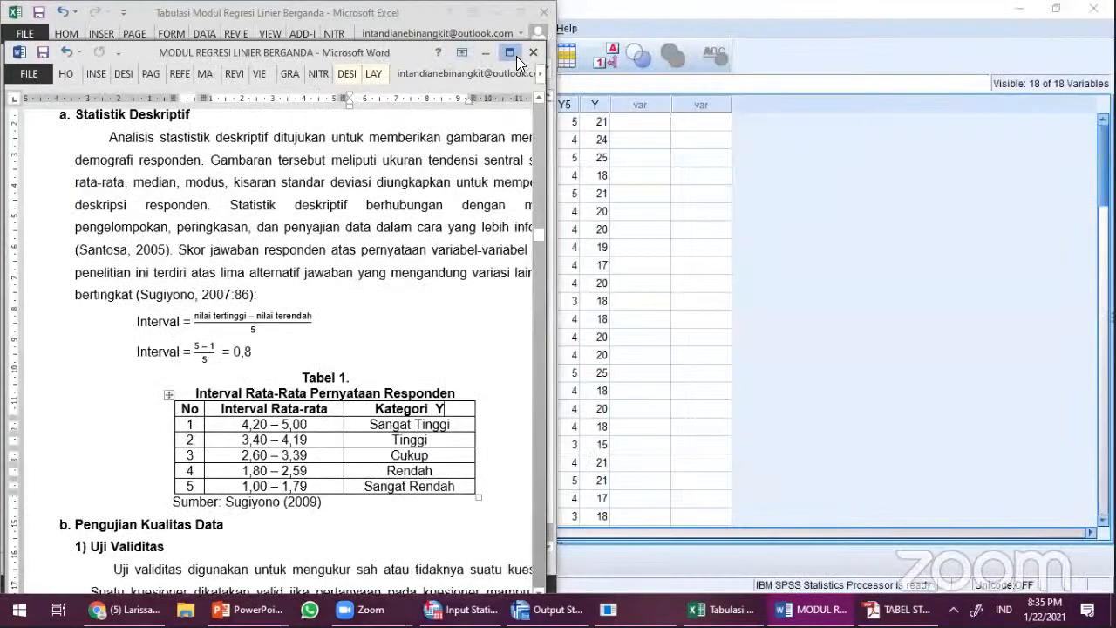
pyautogui.click(514, 55)
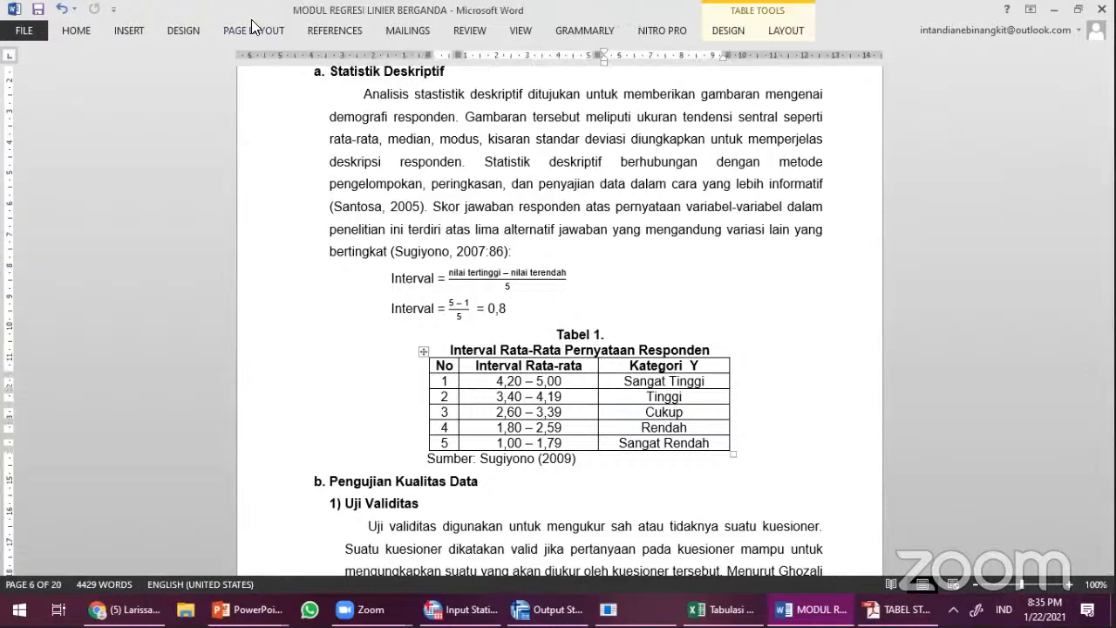
# Step: Insert an empty column before the Kategori Y column in Tabel 1
pyautogui.click(728, 34)
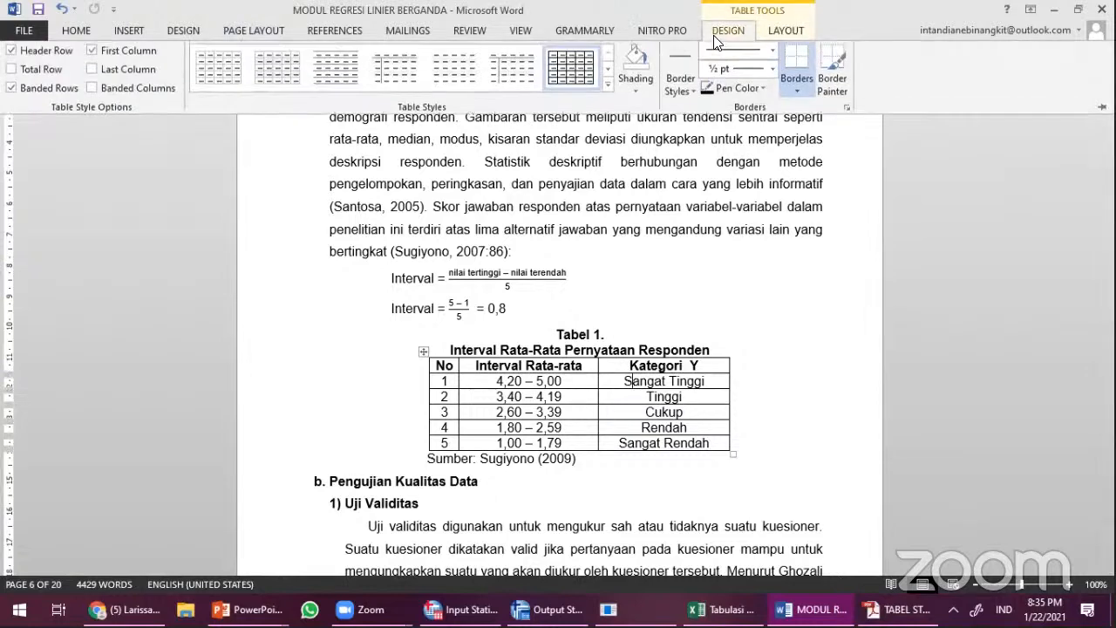
pyautogui.click(769, 35)
pyautogui.click(347, 63)
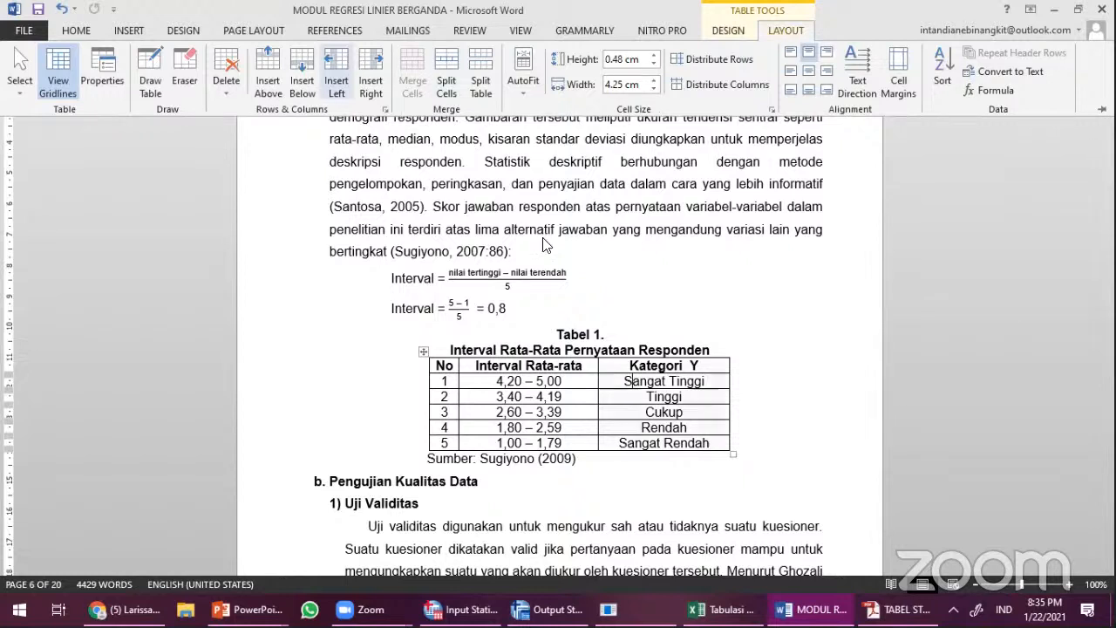
# Step: Copy the Kategori Y column into the space before it in Tabel 1 and rename the copy's header Kategori X
pyautogui.click(740, 358)
pyautogui.hotkey('ctrl', 'c')
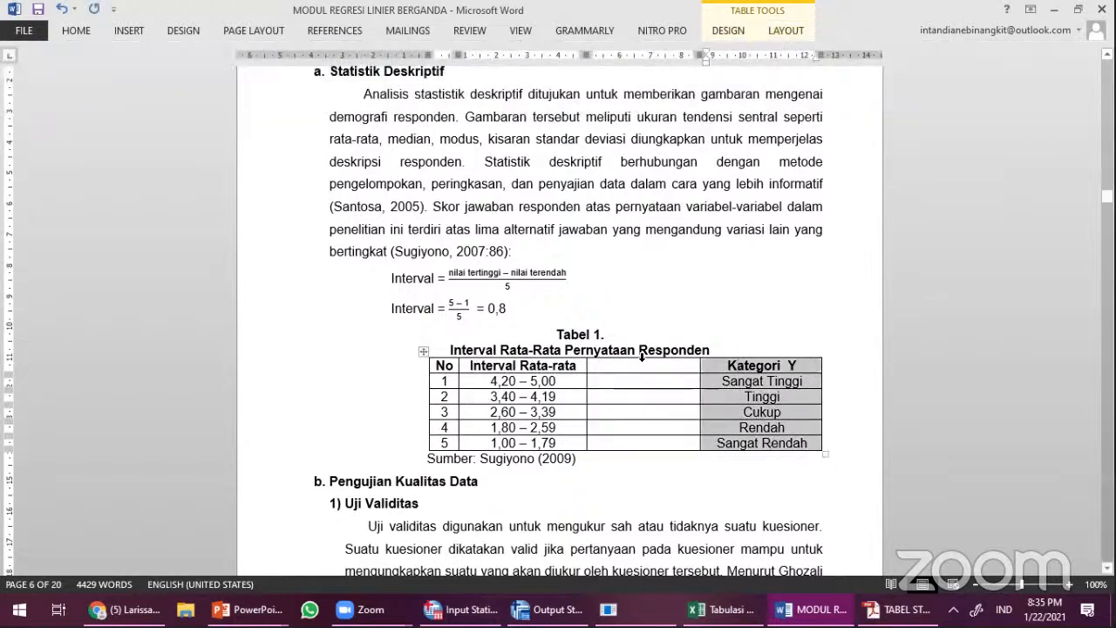
pyautogui.click(649, 368)
pyautogui.hotkey('ctrl', 'v')
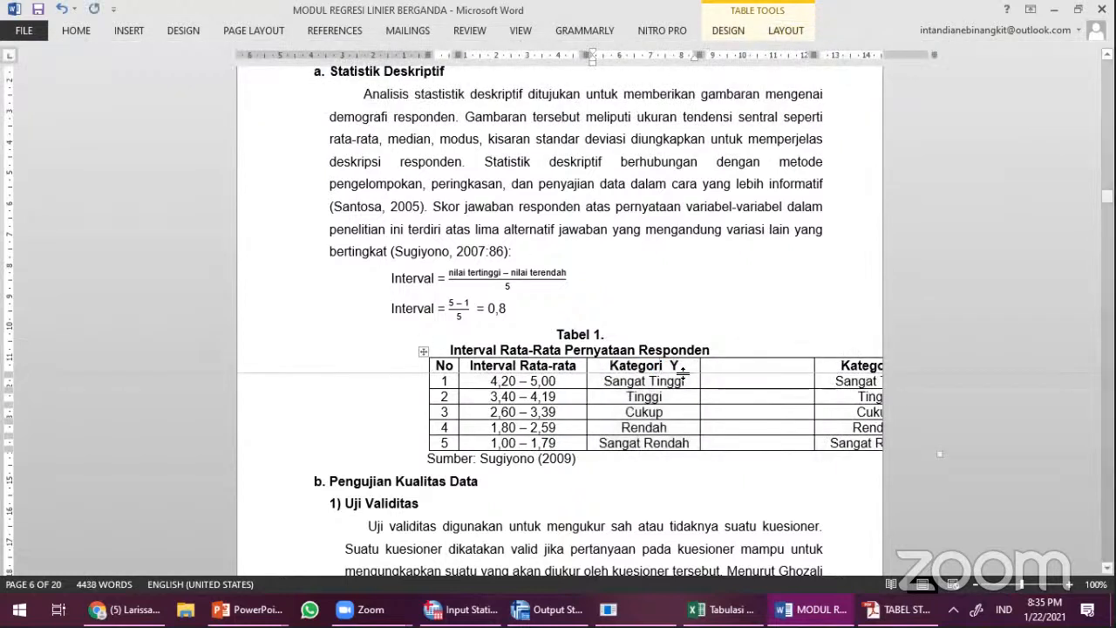
pyautogui.press('BackSpace')
pyautogui.write('X')
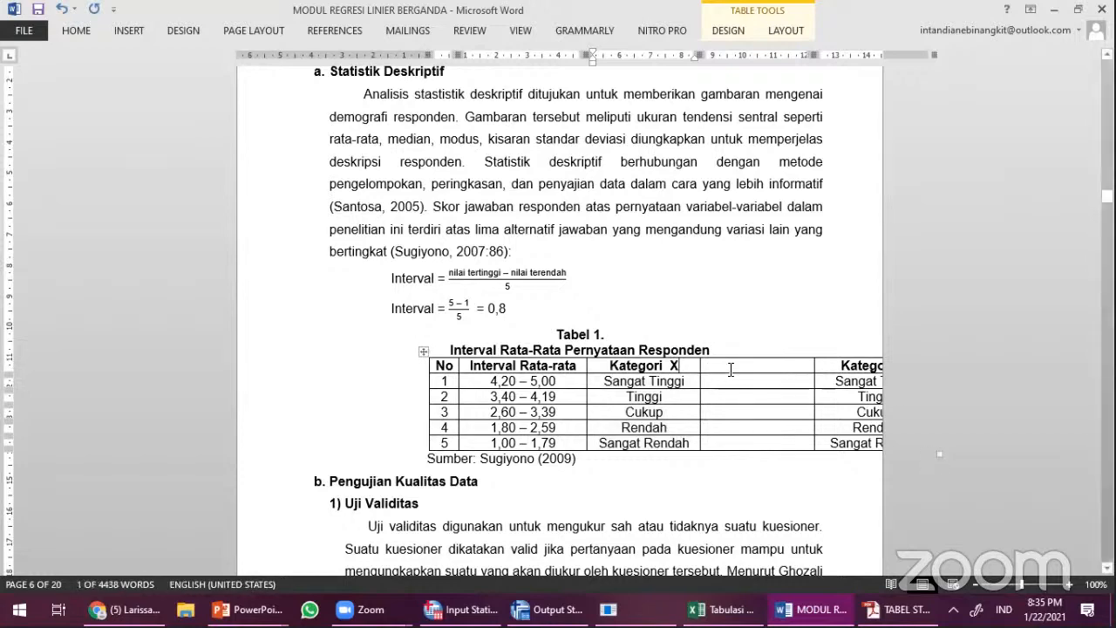
# Step: Delete the empty column between Kategori X and Kategori Y in Tabel 1 of the module
pyautogui.click(785, 31)
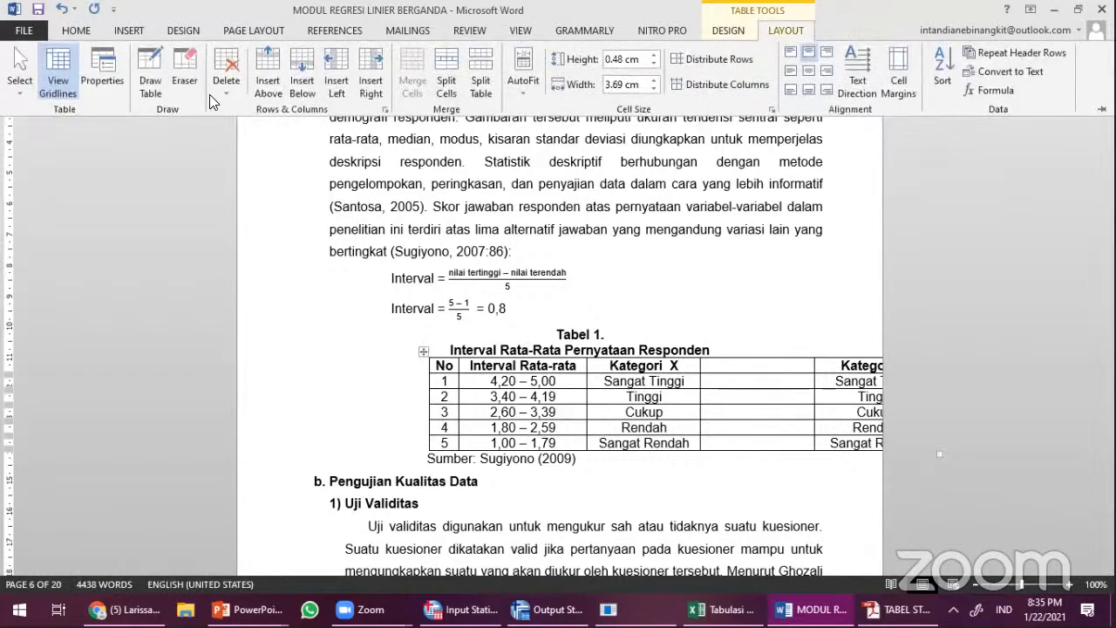
pyautogui.click(253, 127)
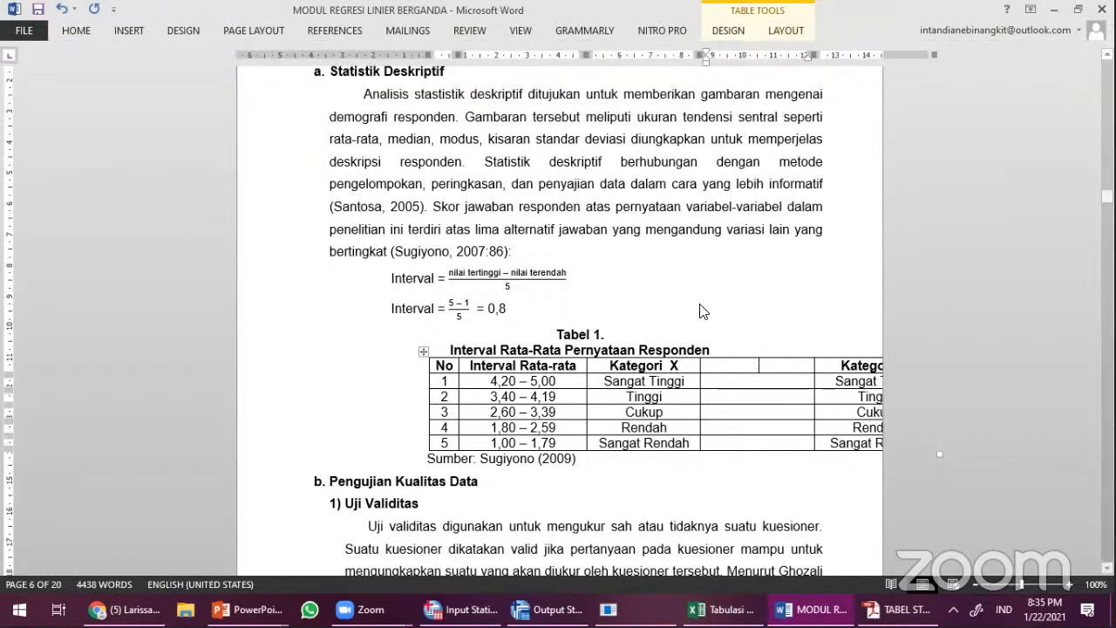
pyautogui.tripleClick(686, 384)
pyautogui.click(686, 384)
pyautogui.press('BackSpace')
pyautogui.press('BackSpace')
pyautogui.press('BackSpace')
pyautogui.press('BackSpace')
pyautogui.press('BackSpace')
pyautogui.press('BackSpace')
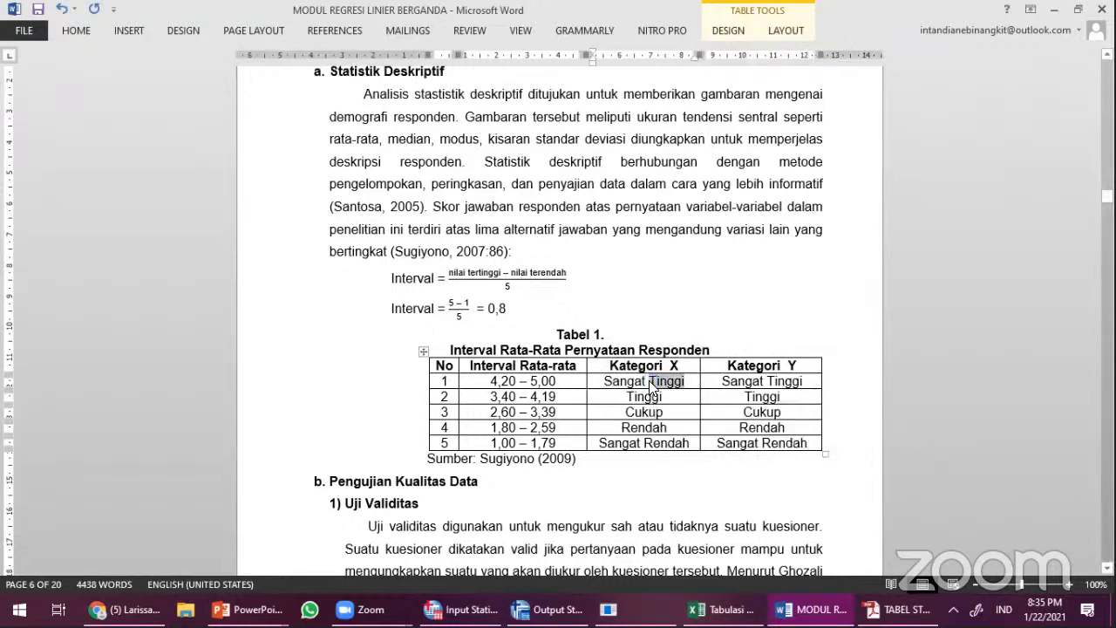
# Step: Change the Kategori X entries in rows 1 and 2 of Tabel 1 to Sangat Baik and Baik
pyautogui.write('Baik')
pyautogui.hotkey('ctrl', 'shift', 'Left')
pyautogui.hotkey('ctrl', 'c')
pyautogui.press('Down')
pyautogui.hotkey('ctrl', 'shift', 'Left')
pyautogui.hotkey('ctrl', 'v')
pyautogui.press('Down')
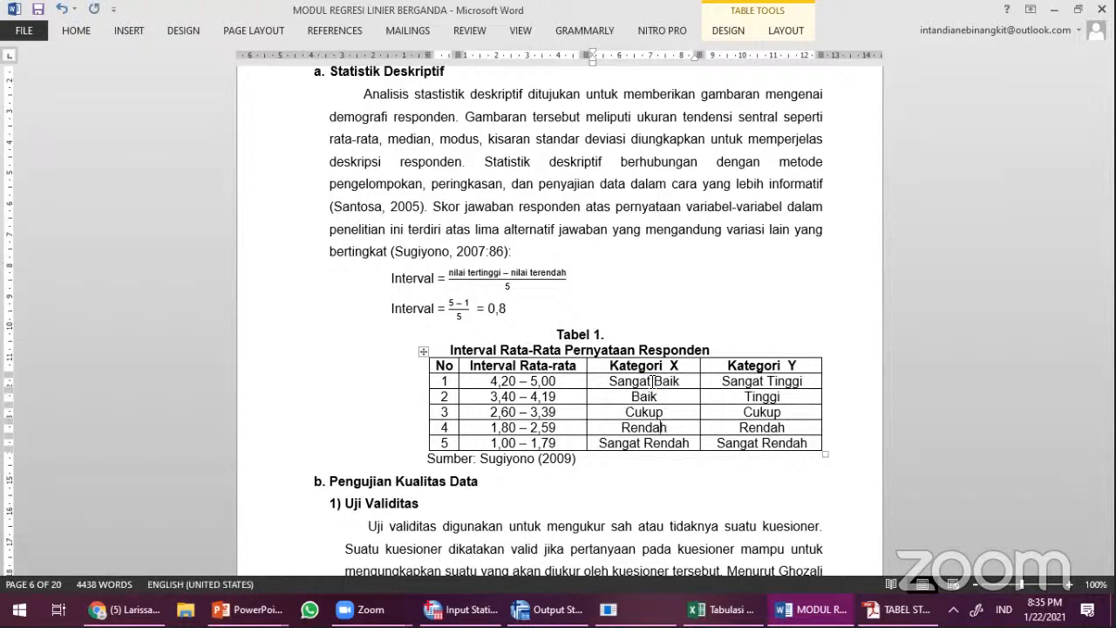
# Step: Set the Kategori X entries in rows 5 and 4 of Tabel 1 to Sangat Tidak Baik and Tidak Baik
pyautogui.hotkey('ctrl', 'shift', 'Right')
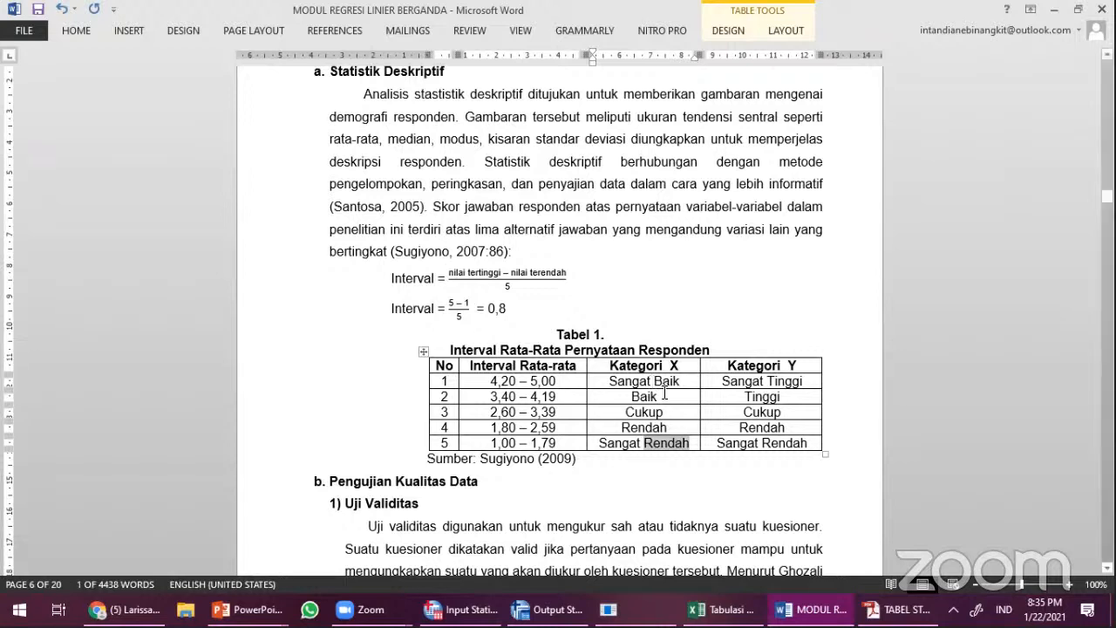
pyautogui.write('Tida')
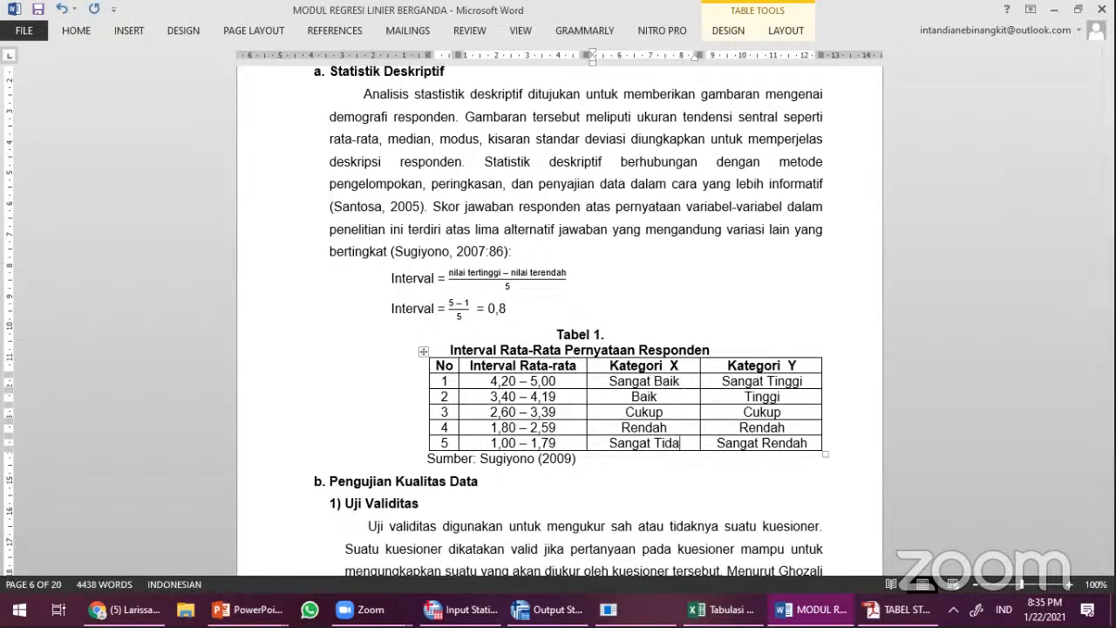
pyautogui.write('k Baik')
pyautogui.hotkey('ctrl', 'shift', 'Left')
pyautogui.hotkey('ctrl', 'shift', 'Left')
pyautogui.hotkey('ctrl', 'c')
pyautogui.press('Up')
pyautogui.press('End')
pyautogui.hotkey('shift', 'Right')
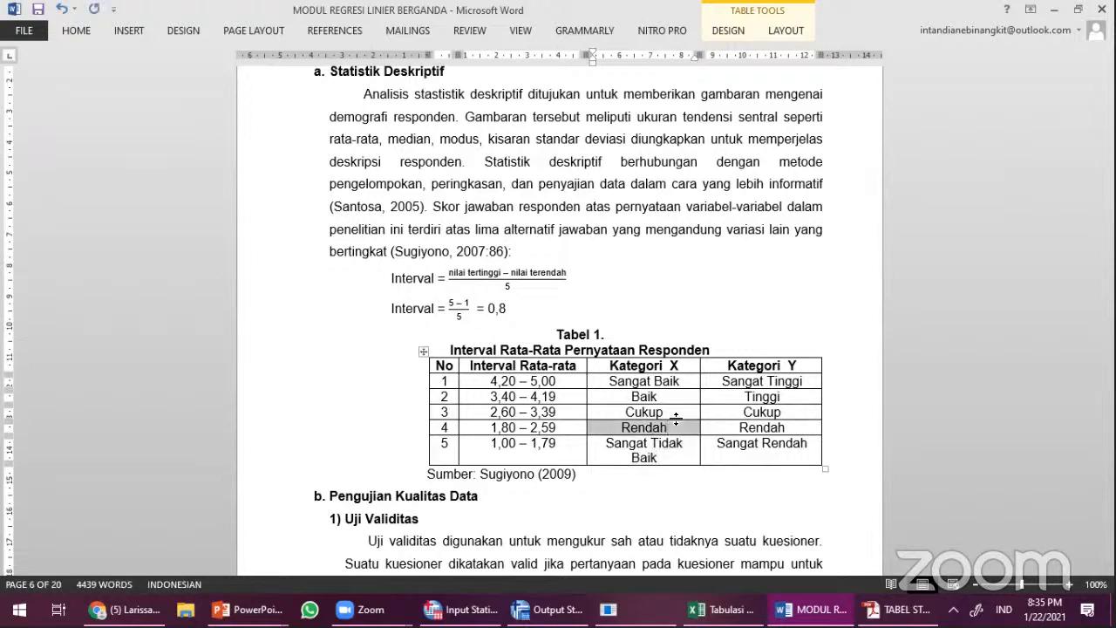
pyautogui.hotkey('ctrl', 'v')
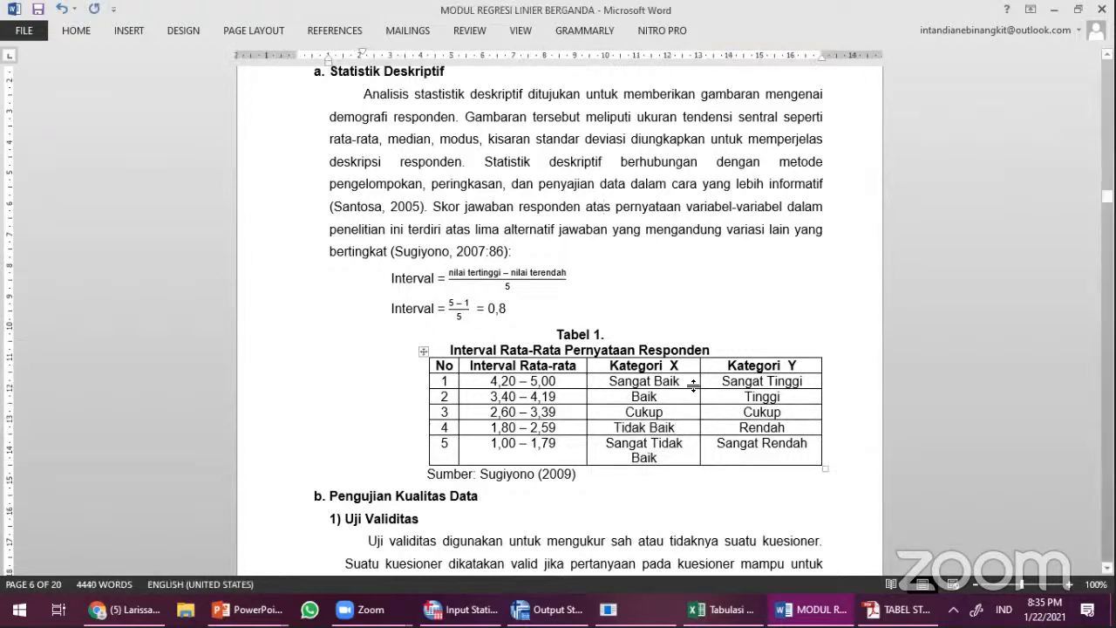
# Step: Arrange the Word module side by side with the Excel workbook so that Tabel 1 and Sheet1 are both in view
pyautogui.click(489, 363)
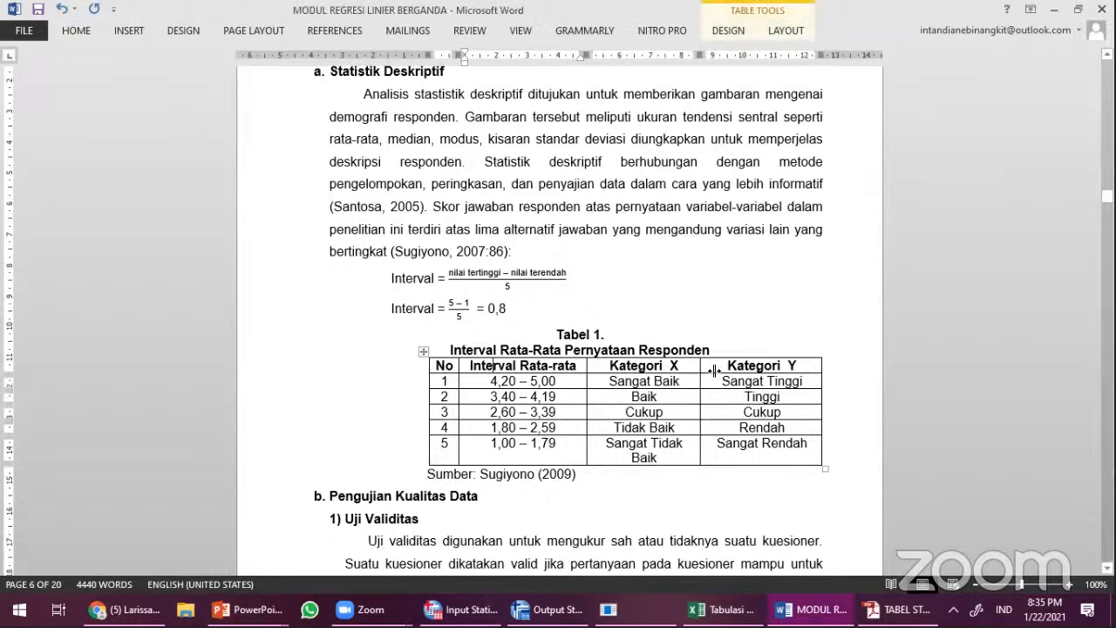
pyautogui.moveTo(678, 365); pyautogui.dragTo(742, 461)
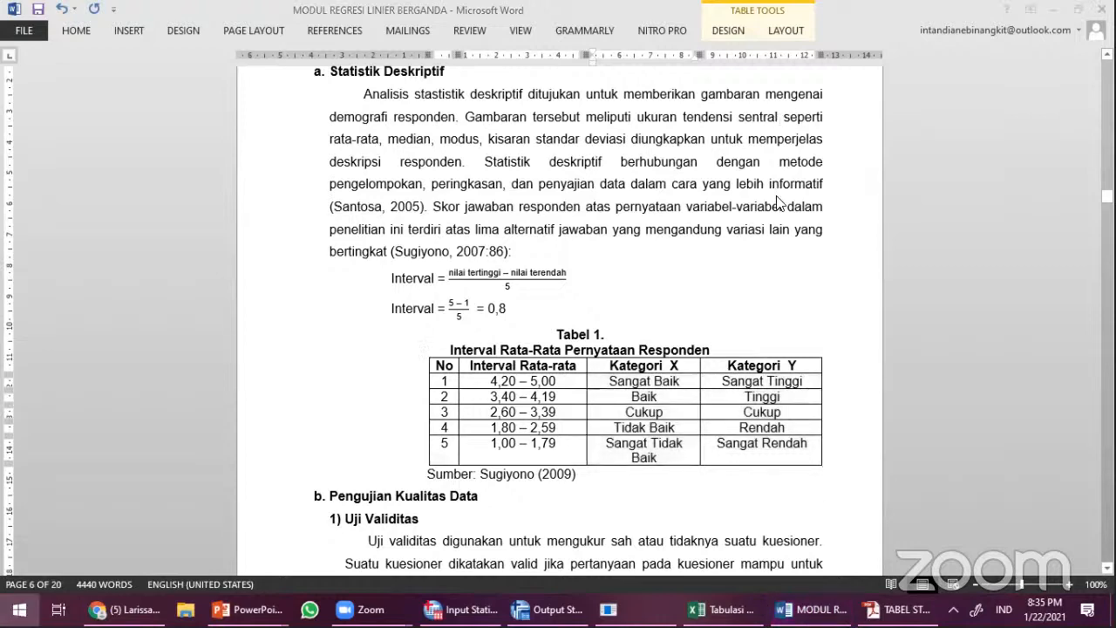
pyautogui.press('super+Right')
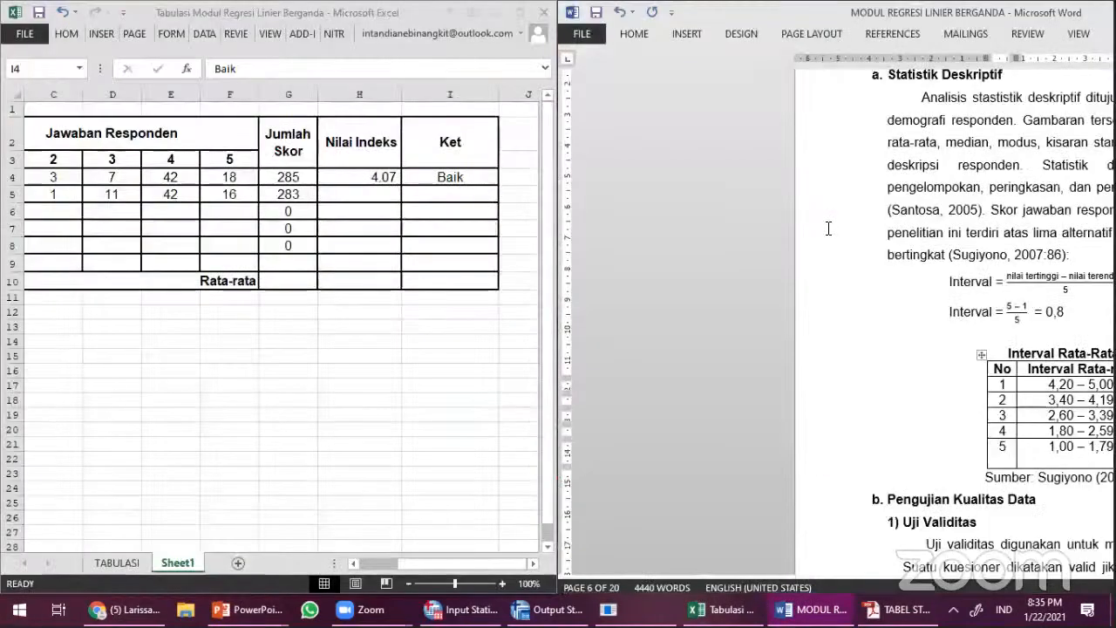
pyautogui.click(408, 142)
pyautogui.click(193, 120)
# Step: Fill the Nilai Indeks formula in the Excel sheet from H4 down to H9
pyautogui.moveTo(224, 151)
pyautogui.mouseDown()
pyautogui.moveTo(523, 229)
pyautogui.moveTo(531, 207)
pyautogui.moveTo(468, 202)
pyautogui.mouseUp()
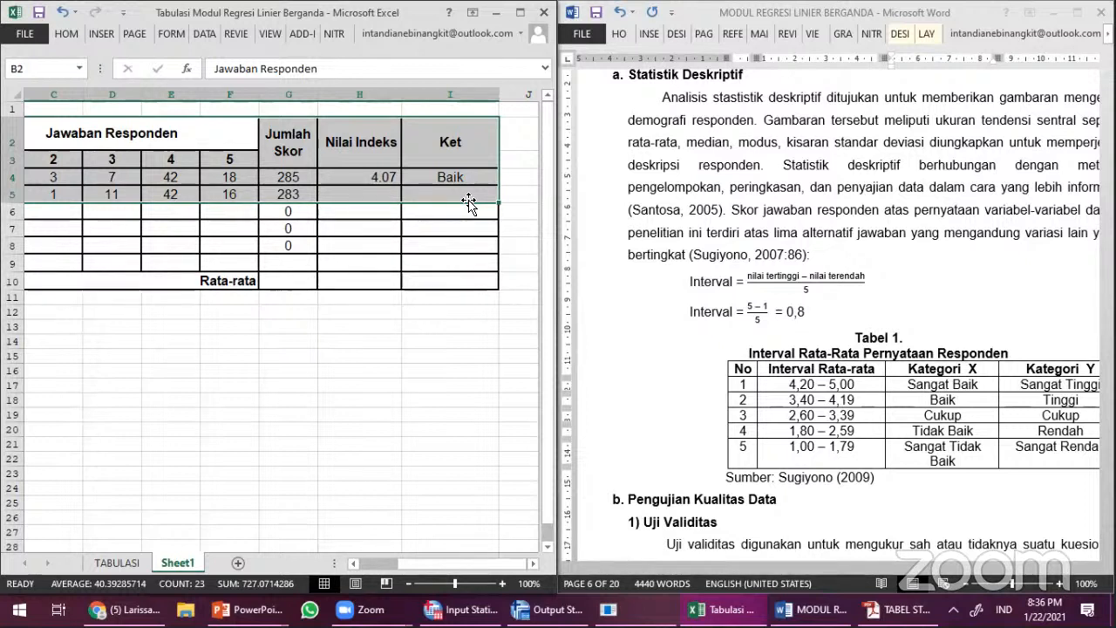
pyautogui.click(453, 176)
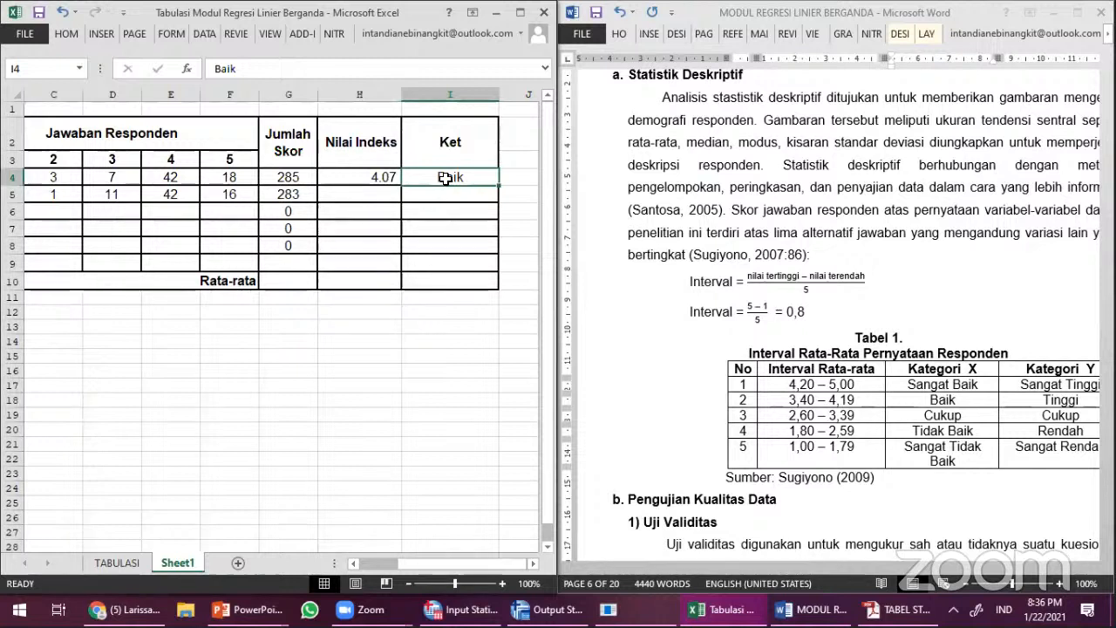
pyautogui.click(381, 178)
pyautogui.moveTo(401, 185); pyautogui.dragTo(399, 261)
pyautogui.click(445, 179)
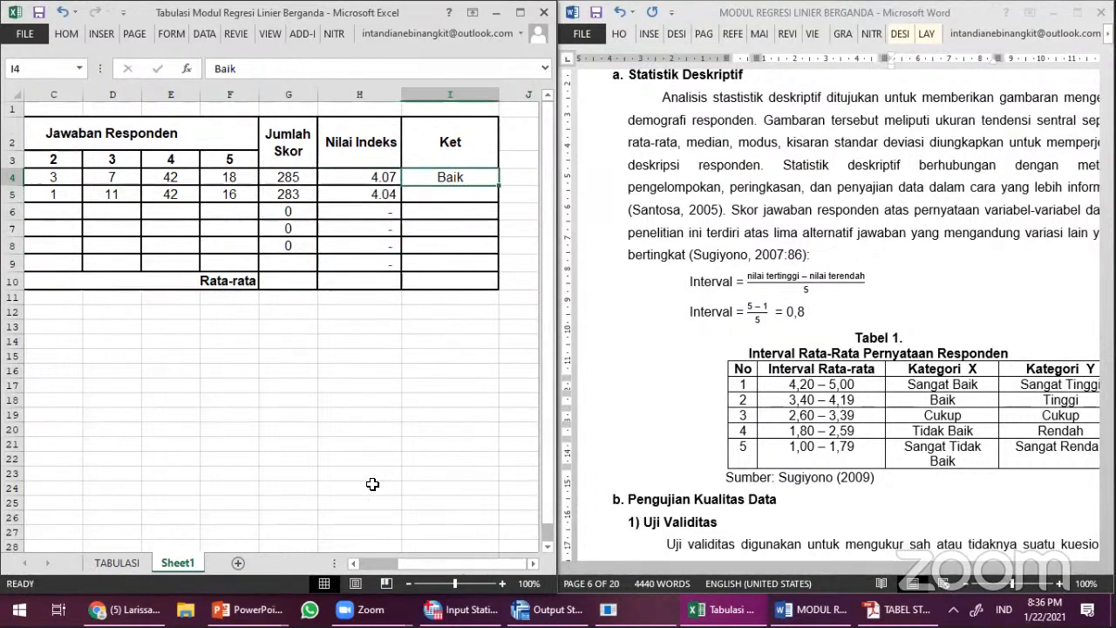
# Step: Correct the item label in A8 of the Excel sheet to Pernyataan X1.5
pyautogui.moveTo(416, 568); pyautogui.dragTo(384, 562)
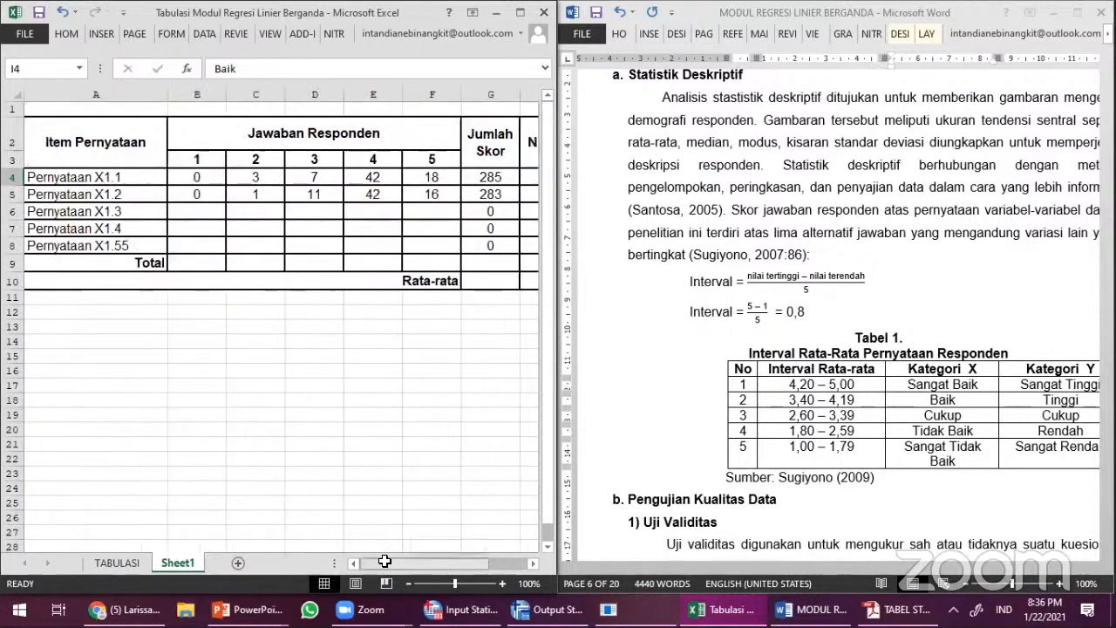
pyautogui.click(146, 243)
pyautogui.click(305, 69)
pyautogui.press('BackSpace')
pyautogui.press('Return')
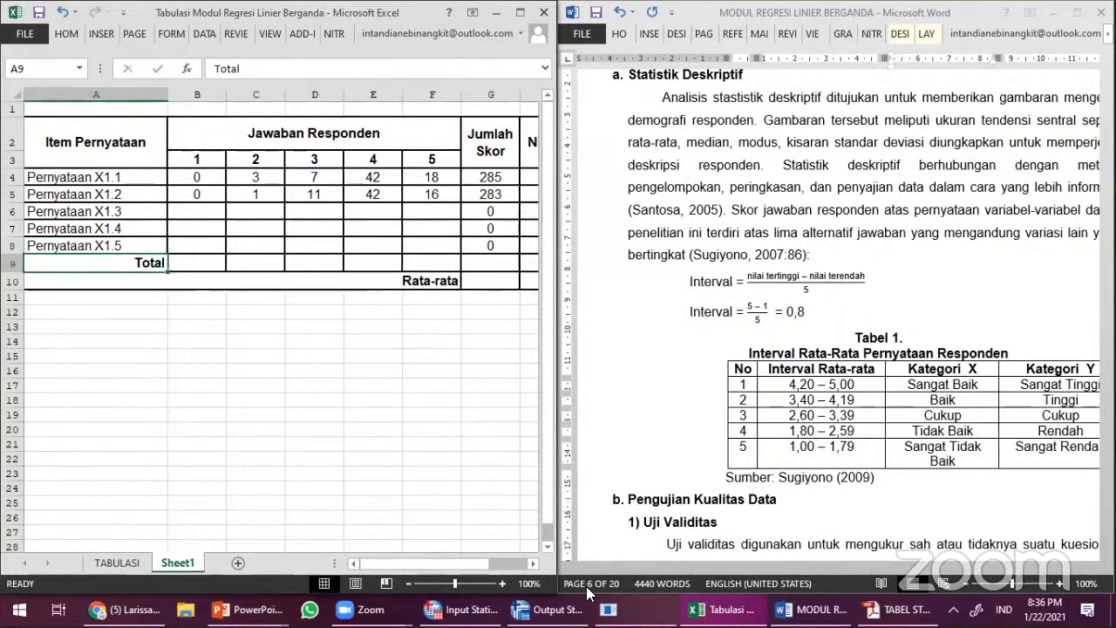
# Step: Go to Tabel 3 in the Word module and enter 285 as the Jumlah Skor of Pernyataan X1.1
pyautogui.click(894, 430)
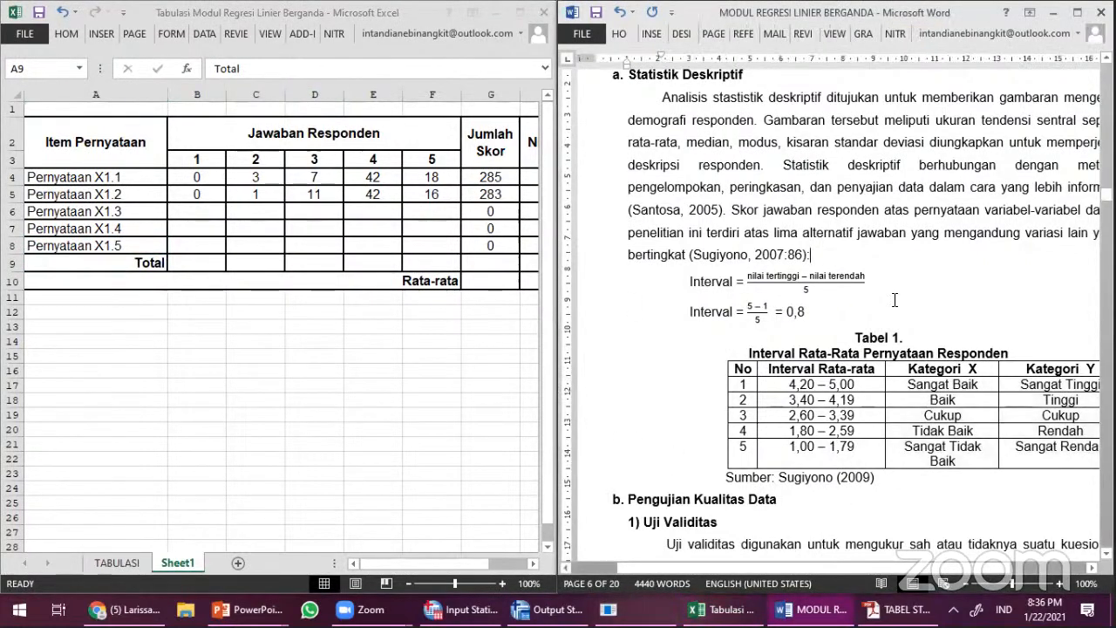
pyautogui.scroll(-12, 890, 432)
pyautogui.scroll(-20, 784, 451)
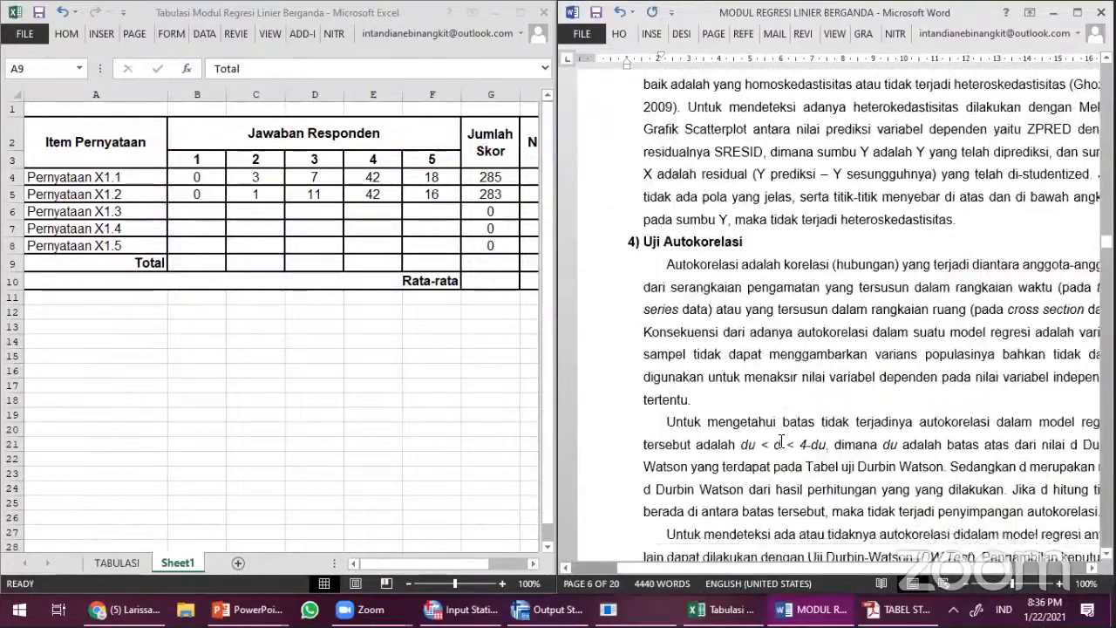
pyautogui.scroll(-20, 783, 442)
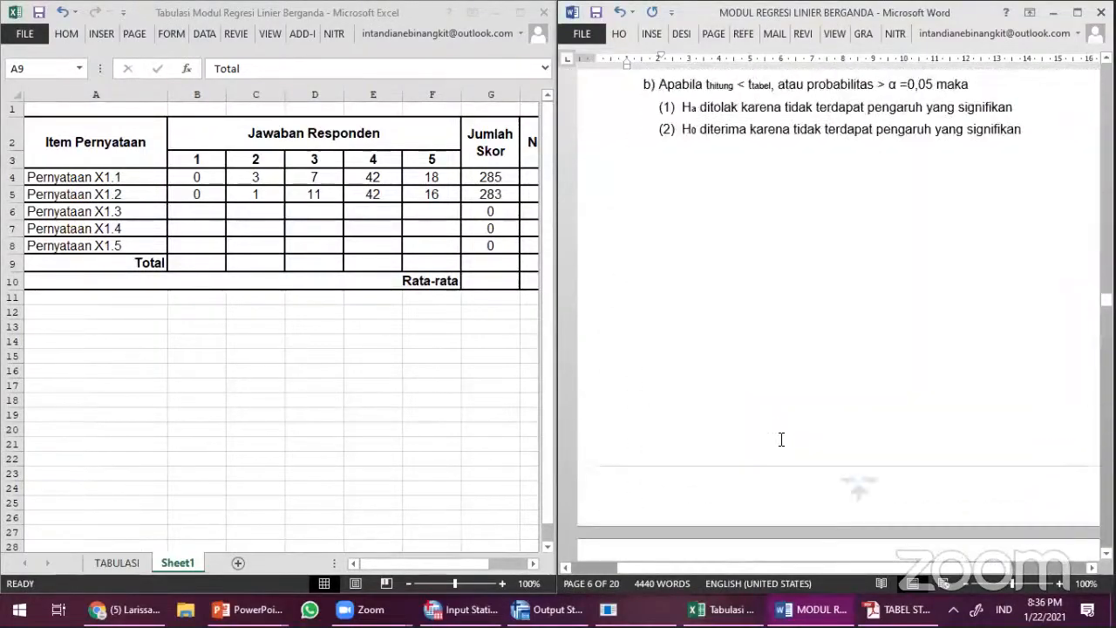
pyautogui.click(831, 312)
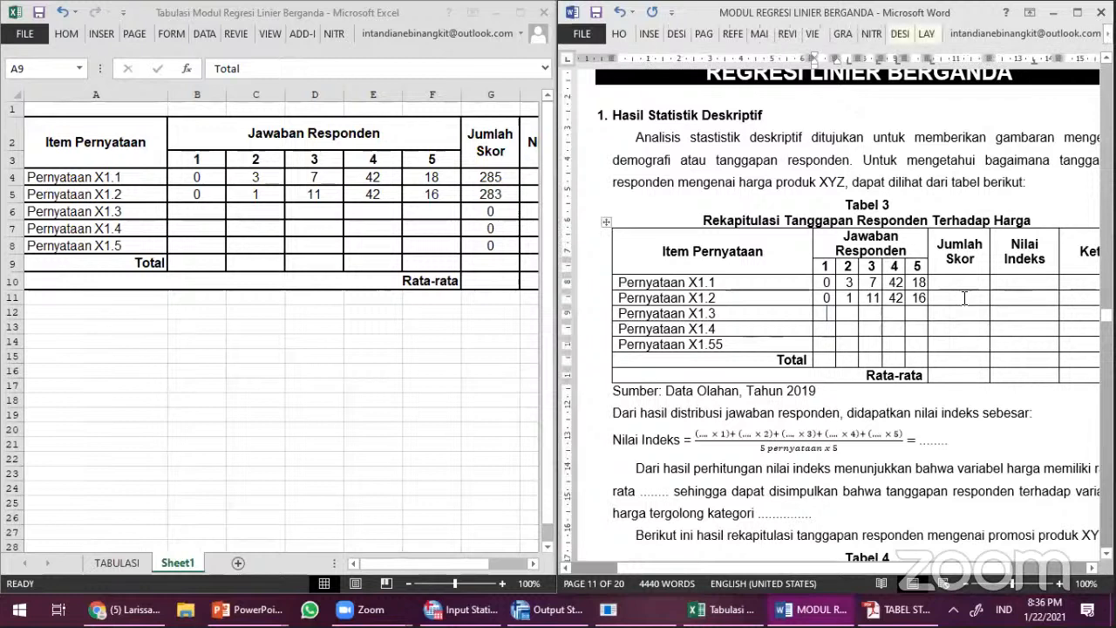
pyautogui.write('285')
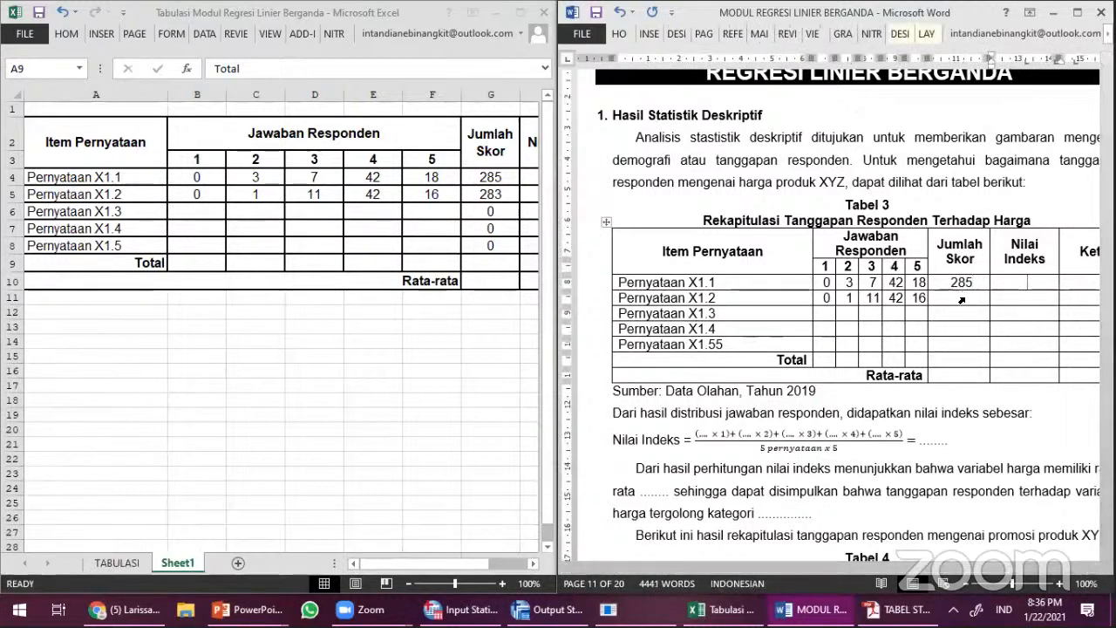
# Step: Enter the Nilai Indeks values 4,07 for Pernyataan X1.1 and 4,04 for Pernyataan X1.2 in the module's Tabel 3
pyautogui.click(490, 565)
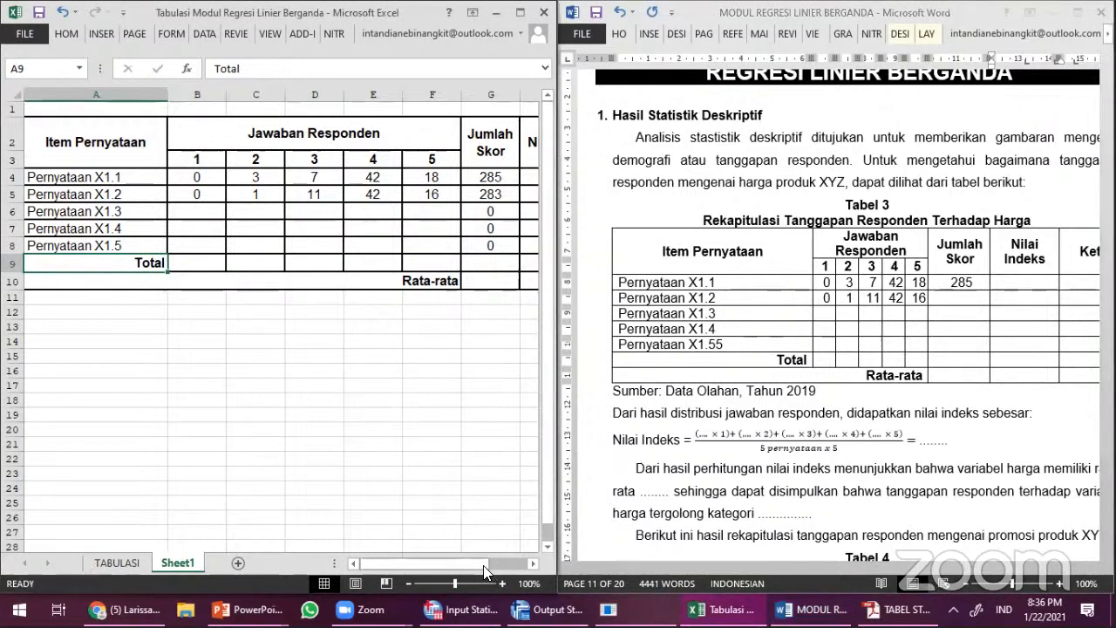
pyautogui.moveTo(487, 565); pyautogui.dragTo(517, 565)
pyautogui.click(1017, 276)
pyautogui.write('4,07')
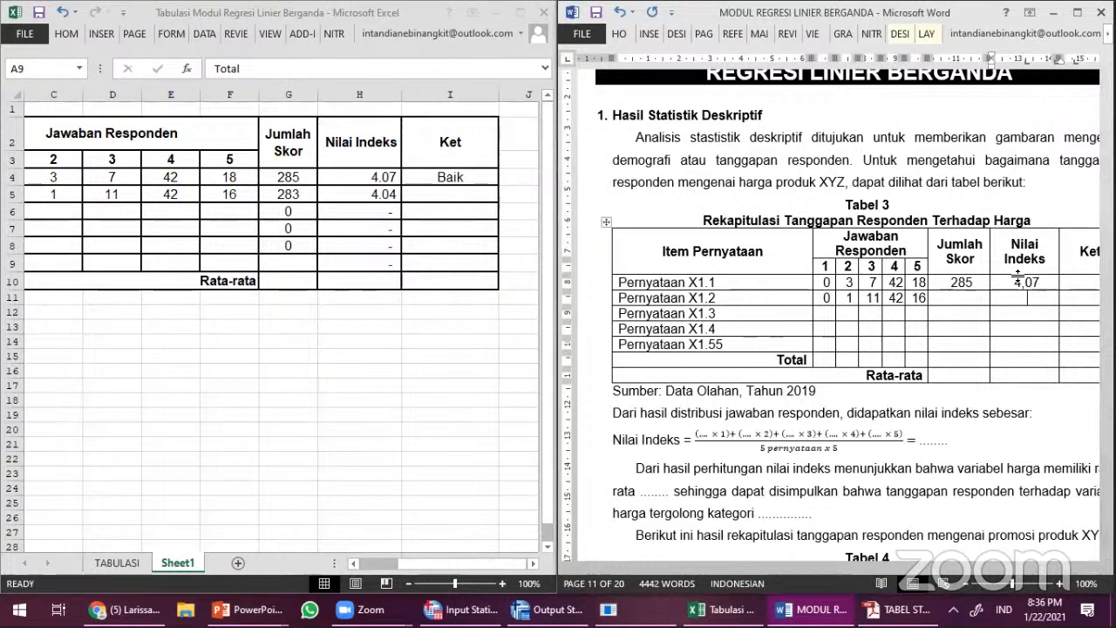
pyautogui.write('4,04')
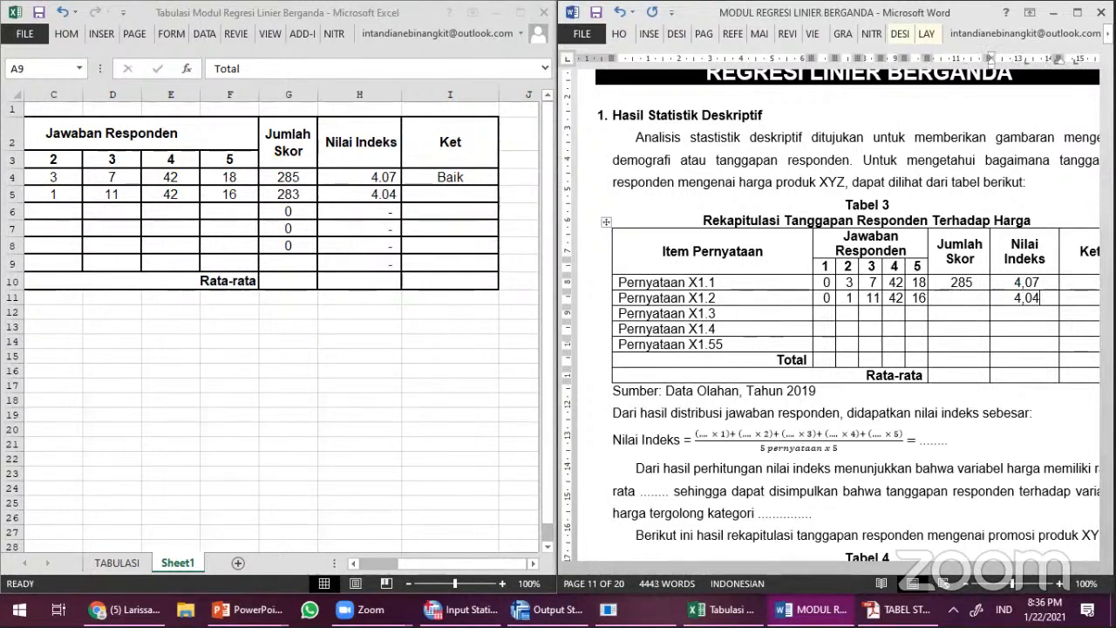
pyautogui.write('2')
pyautogui.press('BackSpace')
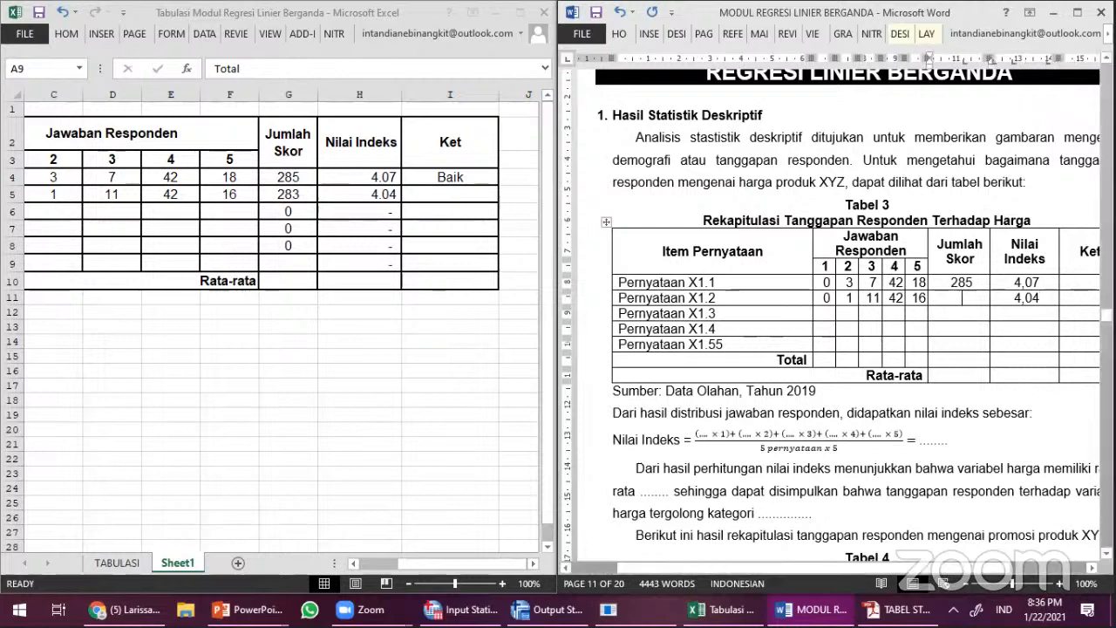
# Step: Enter 283 as the Jumlah Skor of Pernyataan X1.2 and Baik as Ket for X1.1 and X1.2 in the module's Tabel 3
pyautogui.click(962, 298)
pyautogui.write('283')
pyautogui.click(1092, 283)
pyautogui.write('Baik')
pyautogui.click(962, 299)
pyautogui.write('Baik')
pyautogui.moveTo(725, 359); pyautogui.dragTo(951, 314)
pyautogui.click(725, 370)
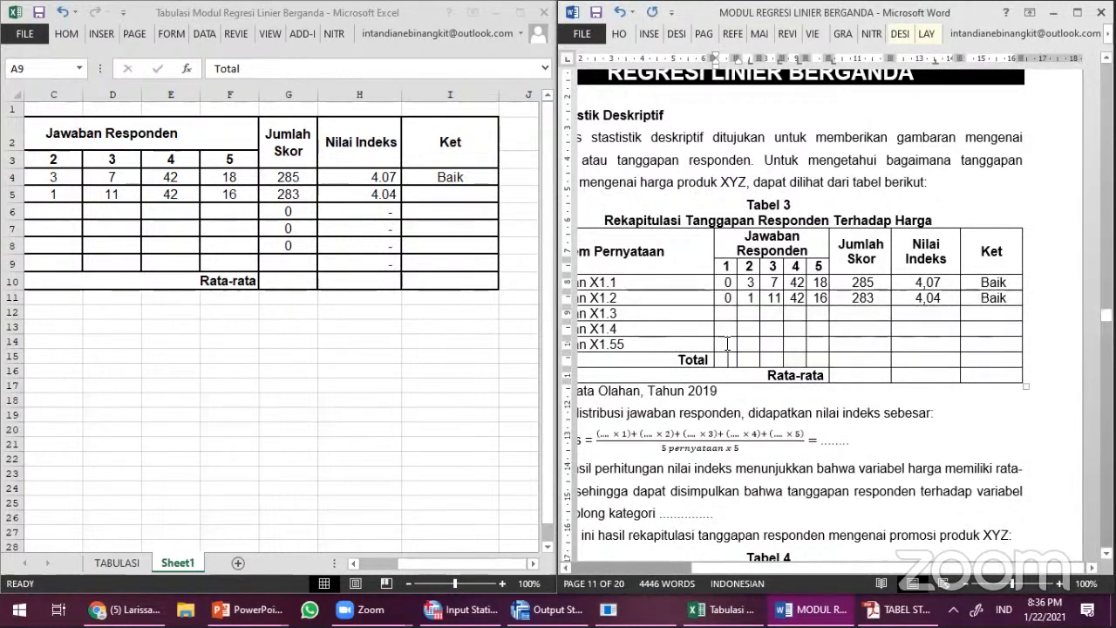
pyautogui.moveTo(725, 346); pyautogui.dragTo(724, 272)
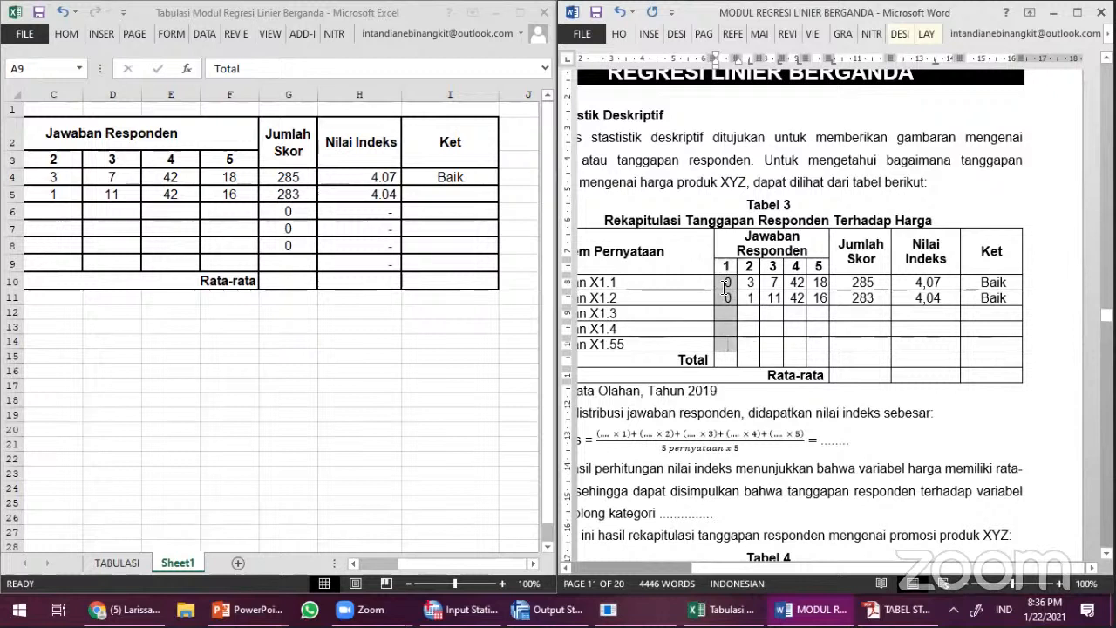
pyautogui.click(735, 356)
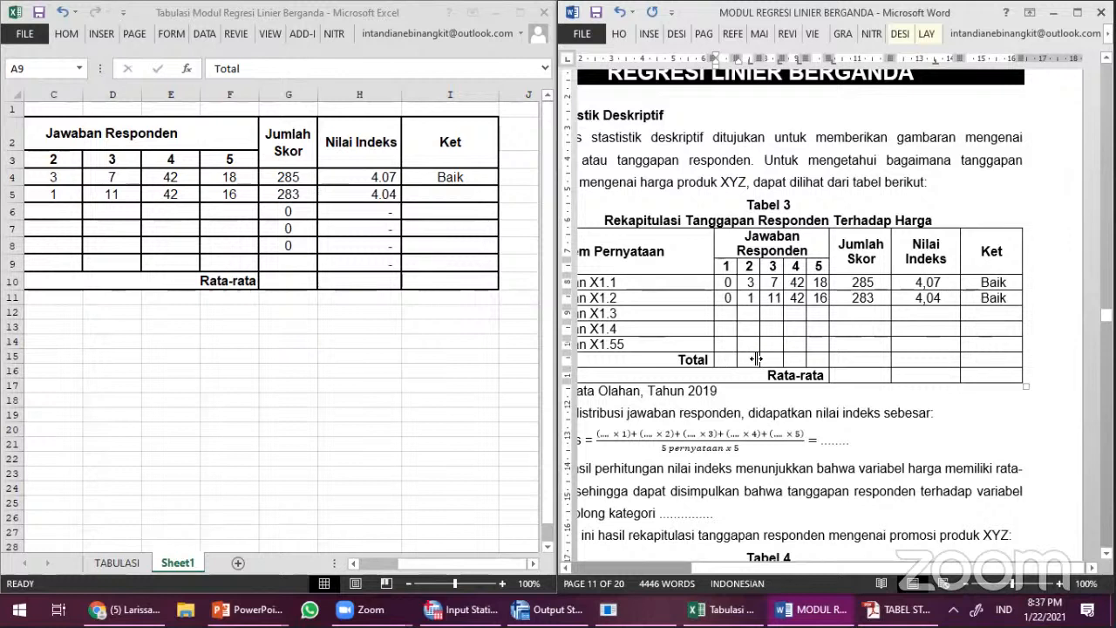
pyautogui.moveTo(916, 381); pyautogui.dragTo(982, 375)
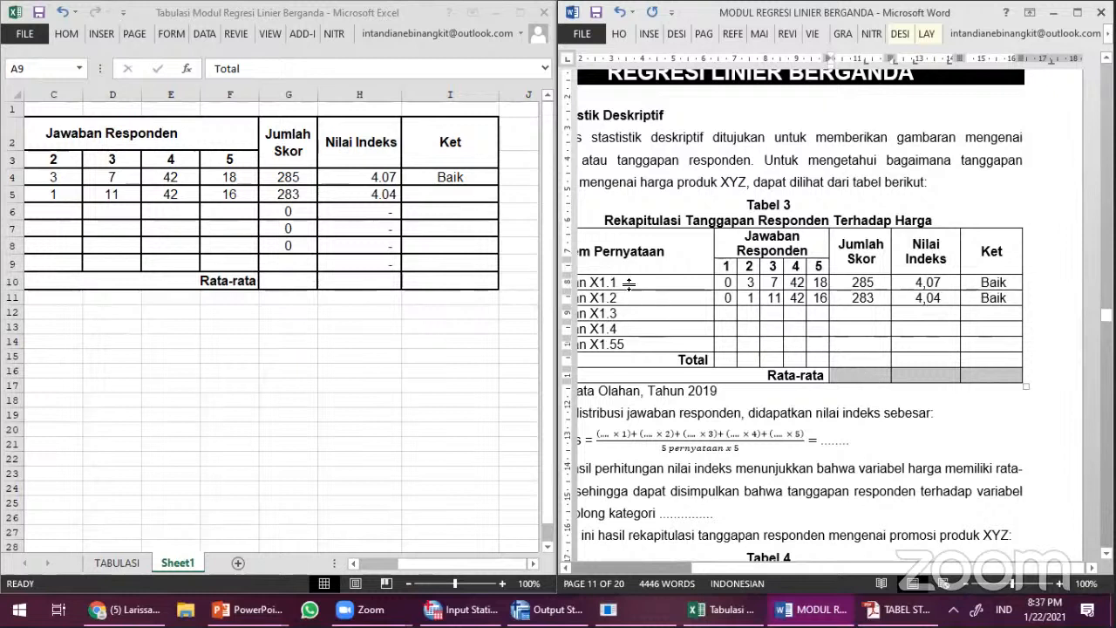
# Step: Correct Pernyataan X1.55 to X1.5 in the module's Tabel 3 and shade the empty cells from row X1.3 through Total orange
pyautogui.click(665, 342)
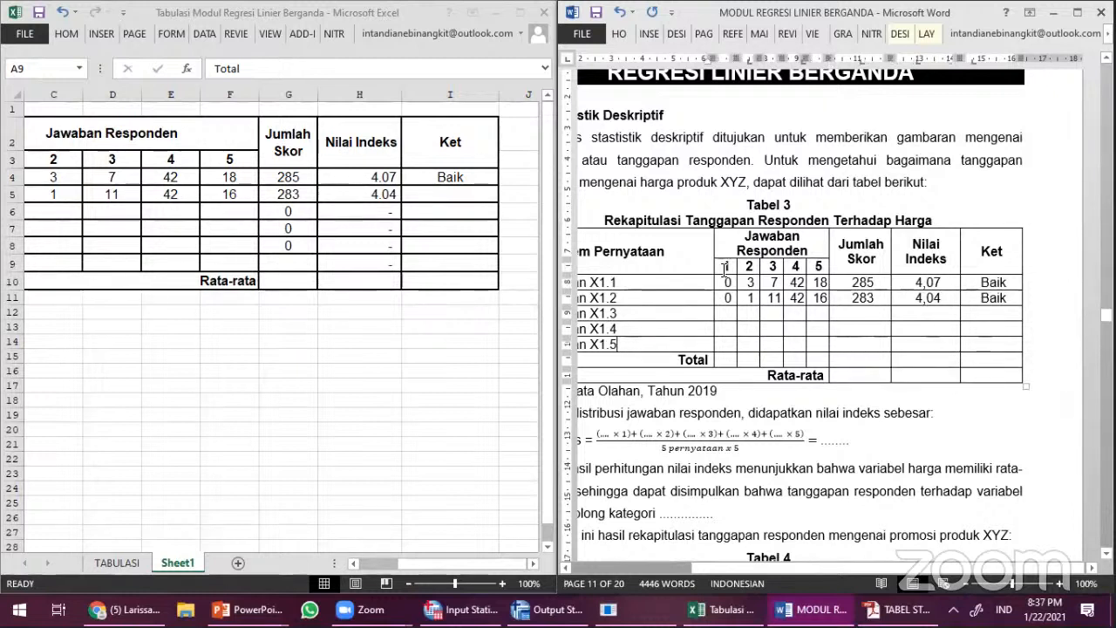
pyautogui.moveTo(728, 314); pyautogui.dragTo(974, 358)
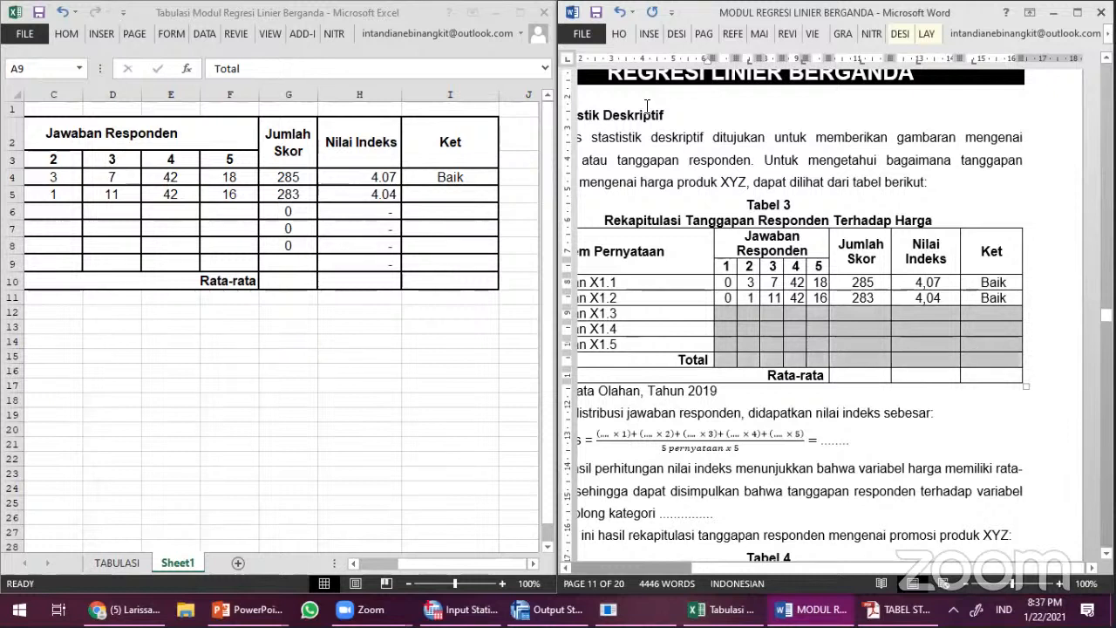
pyautogui.click(621, 32)
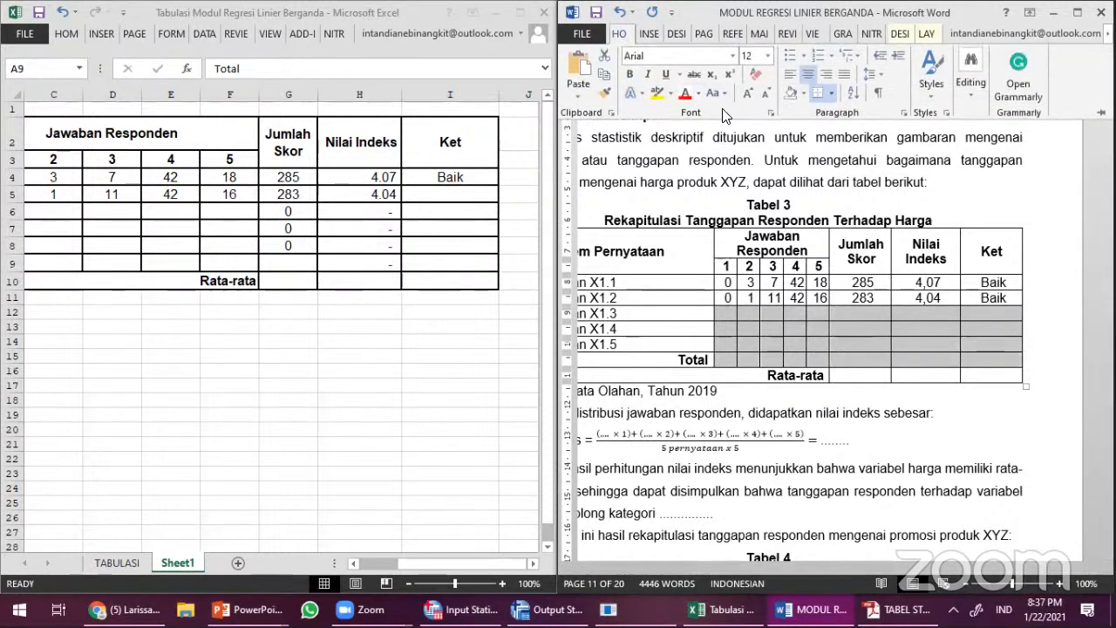
pyautogui.click(658, 92)
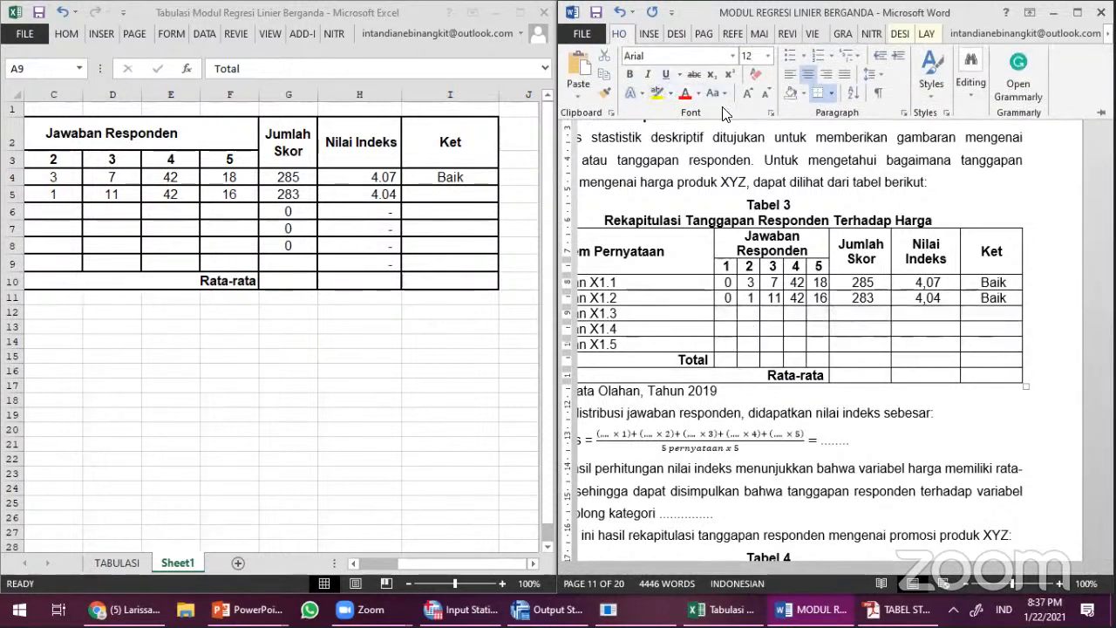
pyautogui.click(619, 32)
pyautogui.click(799, 91)
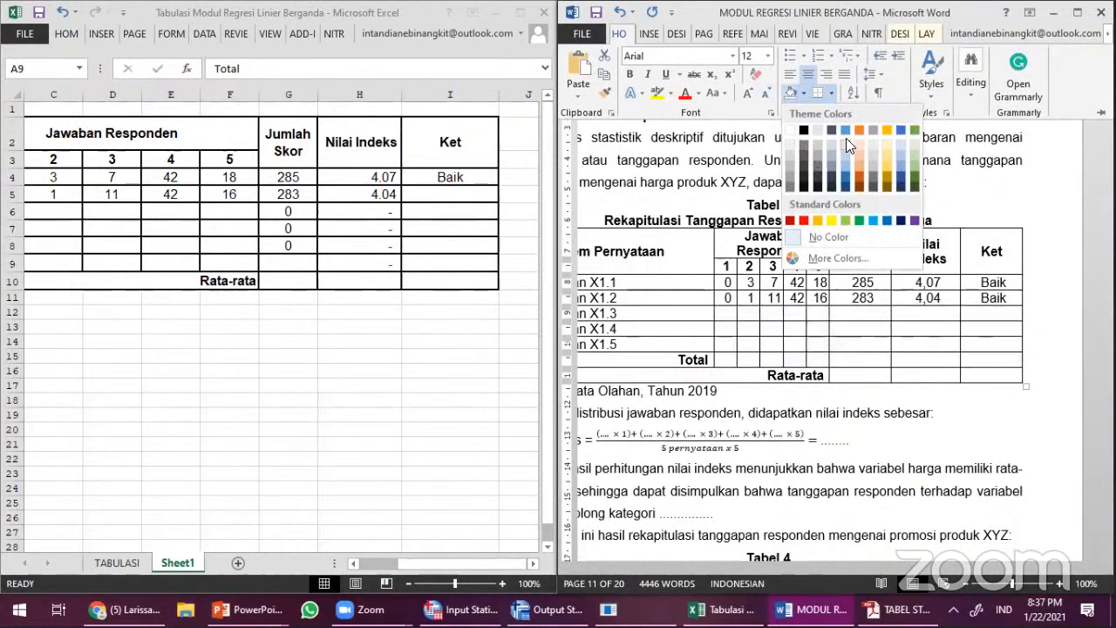
pyautogui.click(856, 129)
# Step: Shade the Rata-rata row of the module's Tabel 3 orange, including its empty Jumlah Skor, Nilai Indeks and Ket cells
pyautogui.click(879, 379)
pyautogui.moveTo(798, 376)
pyautogui.mouseDown()
pyautogui.moveTo(976, 393)
pyautogui.moveTo(986, 376)
pyautogui.mouseUp()
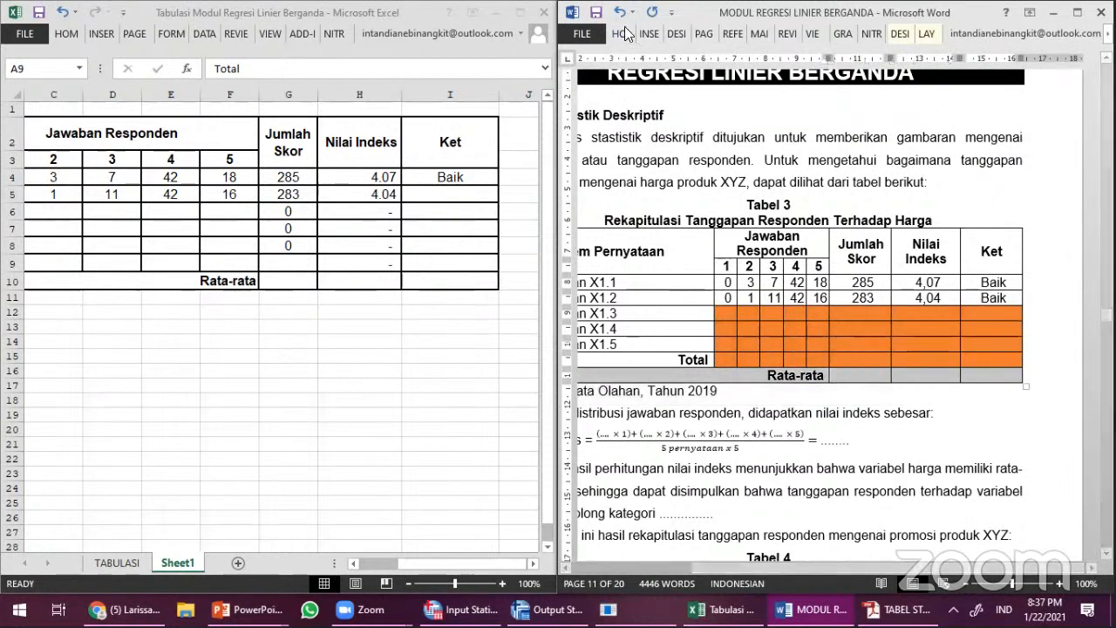
pyautogui.click(624, 33)
pyautogui.click(791, 93)
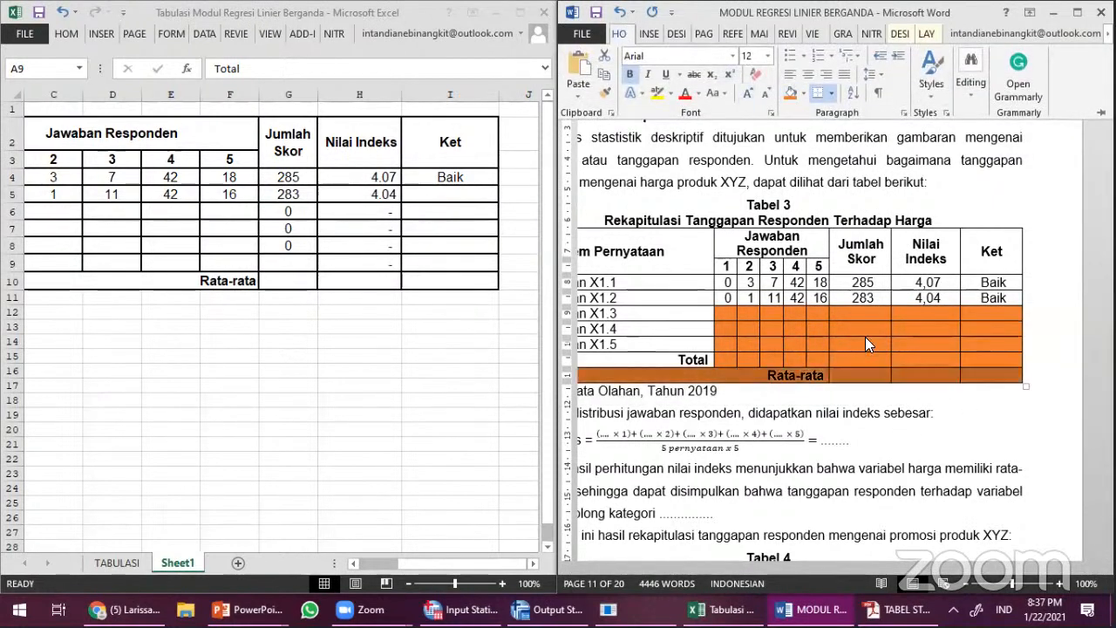
pyautogui.click(809, 336)
# Step: Enter the placeholder letters A, B, C, D and e in Tabel 3's Total row under answer columns 1 to 5
pyautogui.scroll(-3, 793, 454)
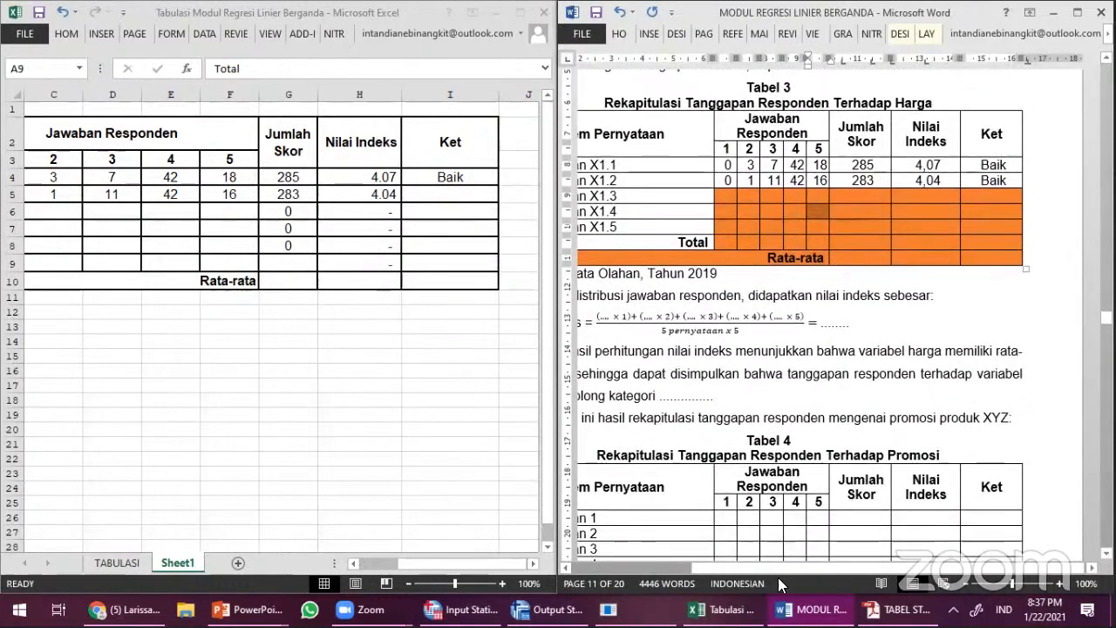
pyautogui.moveTo(787, 568); pyautogui.dragTo(740, 557)
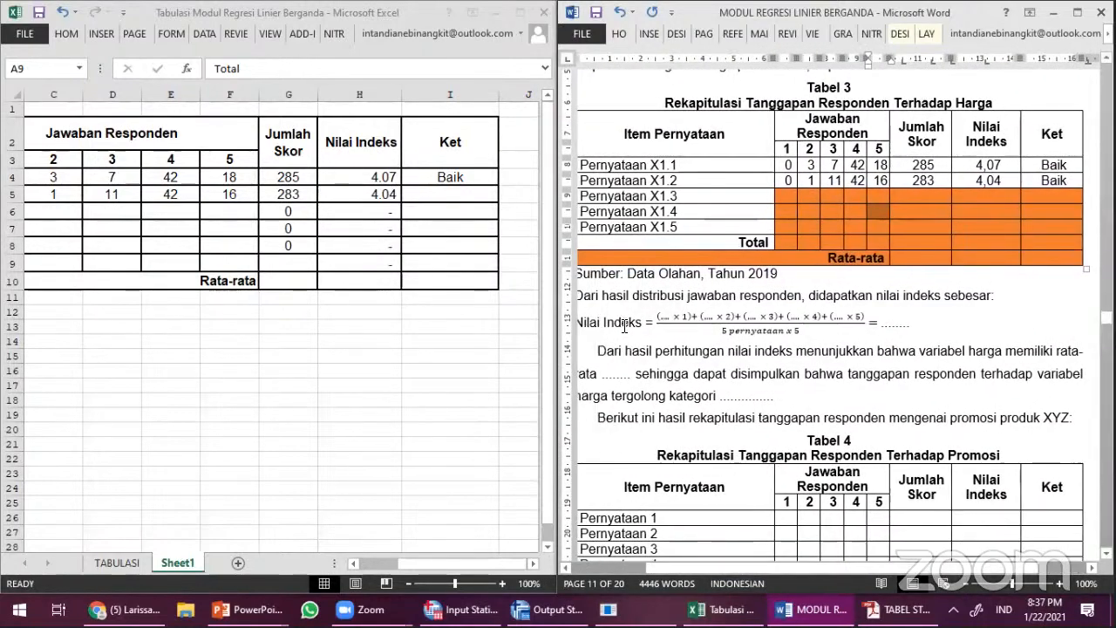
pyautogui.click(663, 317)
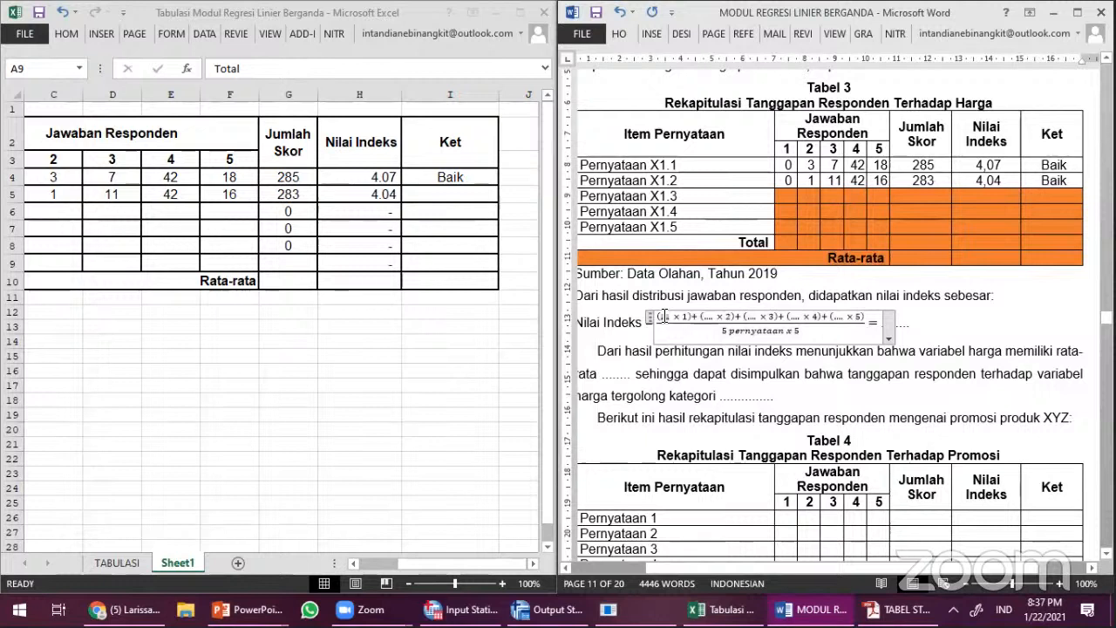
pyautogui.click(792, 243)
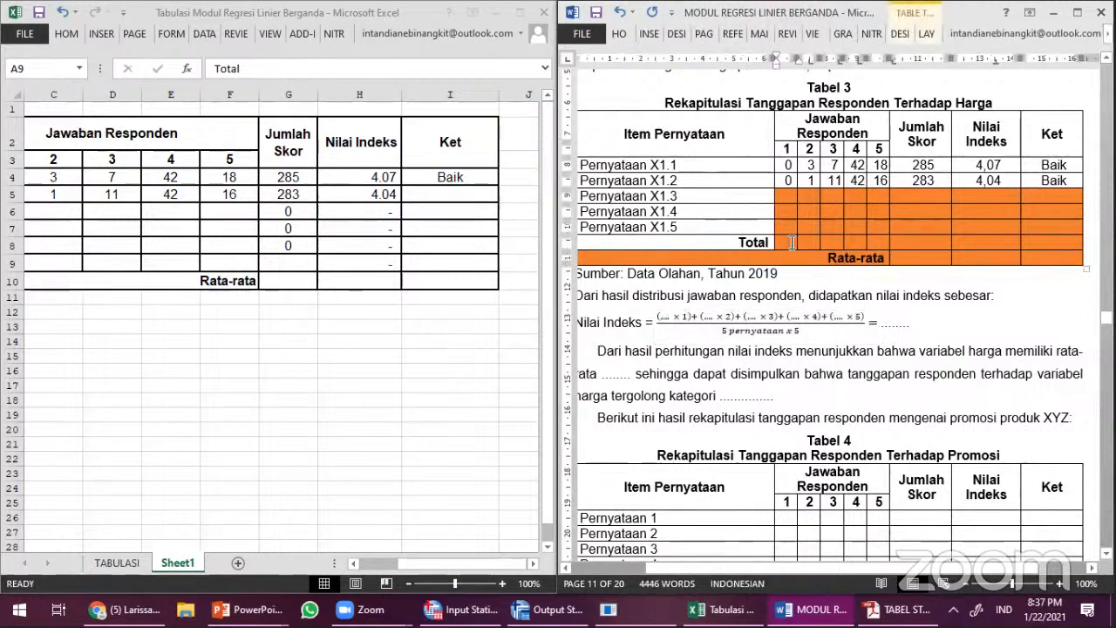
pyautogui.write('a')
pyautogui.press('Tab')
pyautogui.write('b')
pyautogui.press('Tab')
pyautogui.write('c')
pyautogui.press('Tab')
pyautogui.write('e')
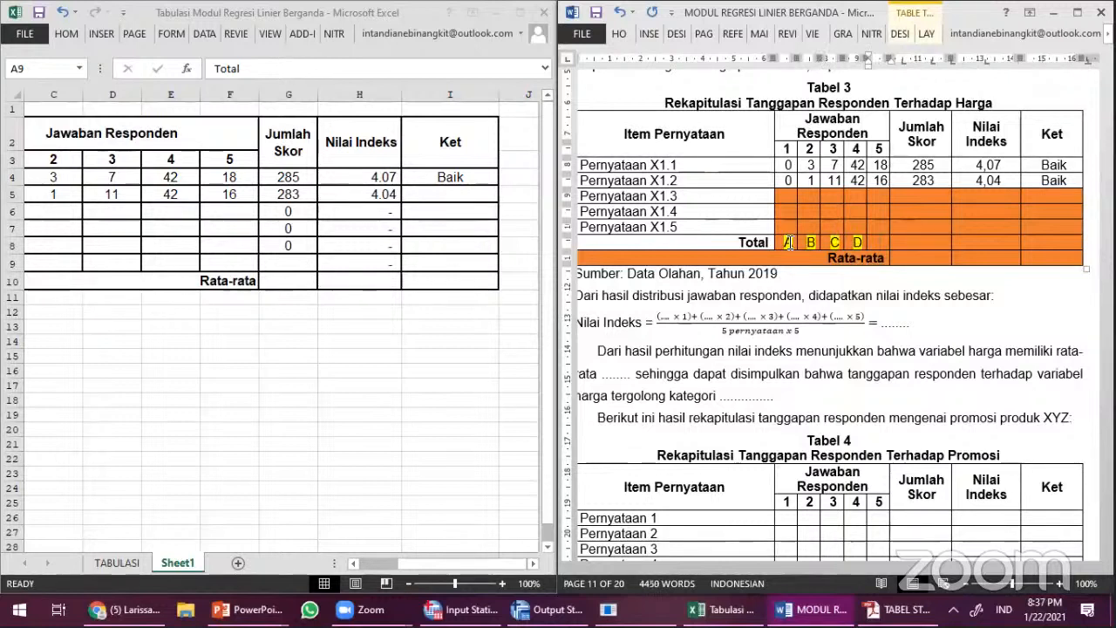
# Step: Replace the dotted blanks in the numerator of the Nilai Indeks formula below Tabel 3 with a, b, c, d and e
pyautogui.click(676, 319)
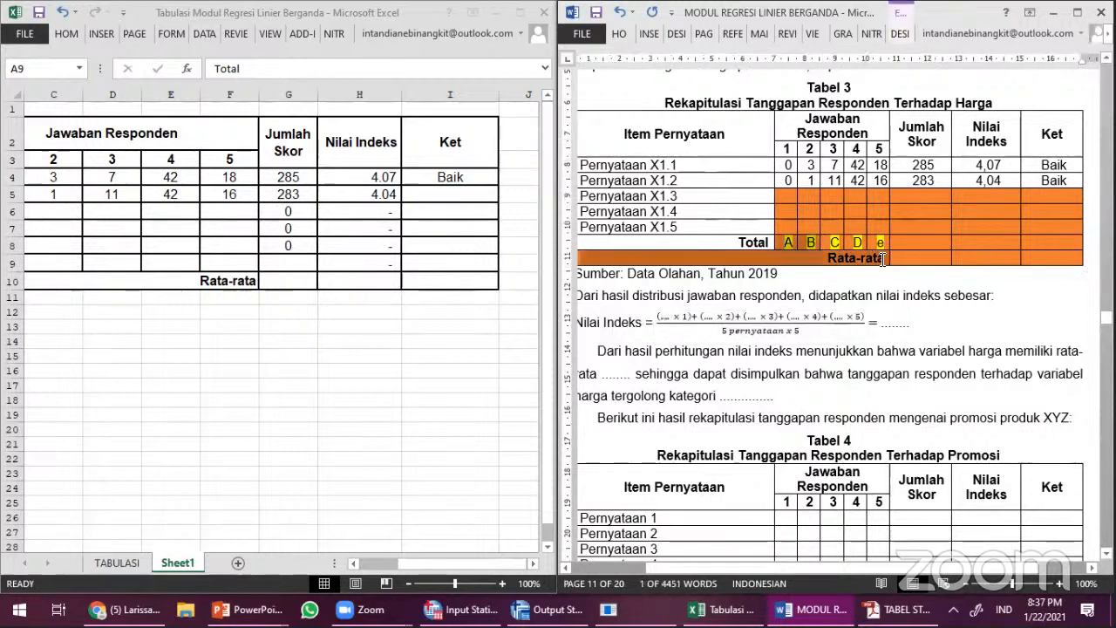
pyautogui.click(677, 319)
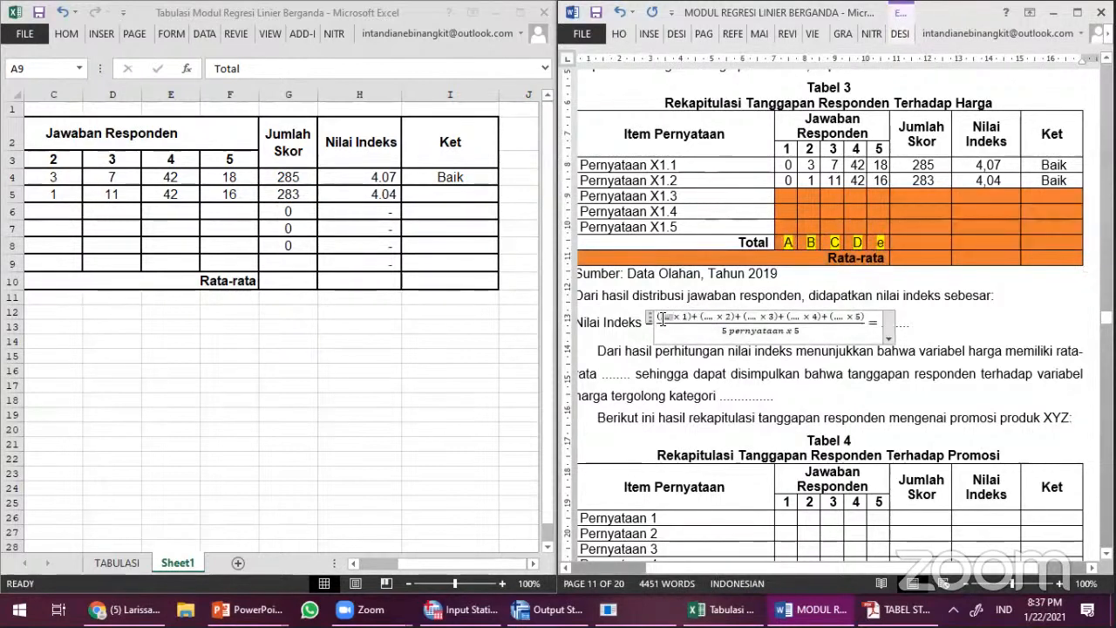
pyautogui.write('a')
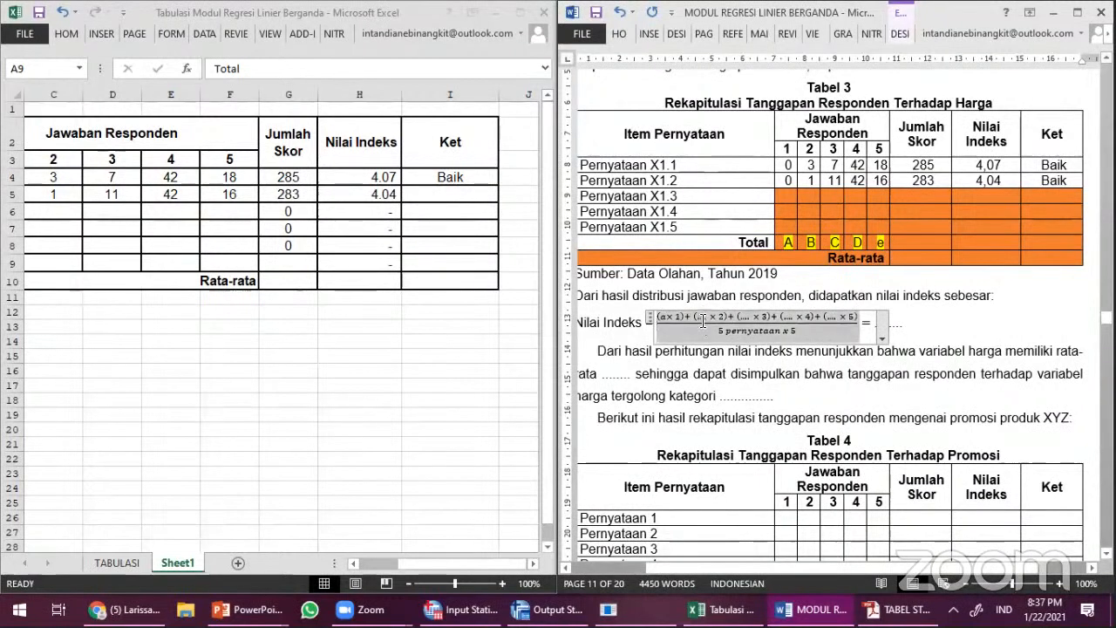
pyautogui.click(700, 317)
pyautogui.write('b')
pyautogui.click(744, 316)
pyautogui.write('c')
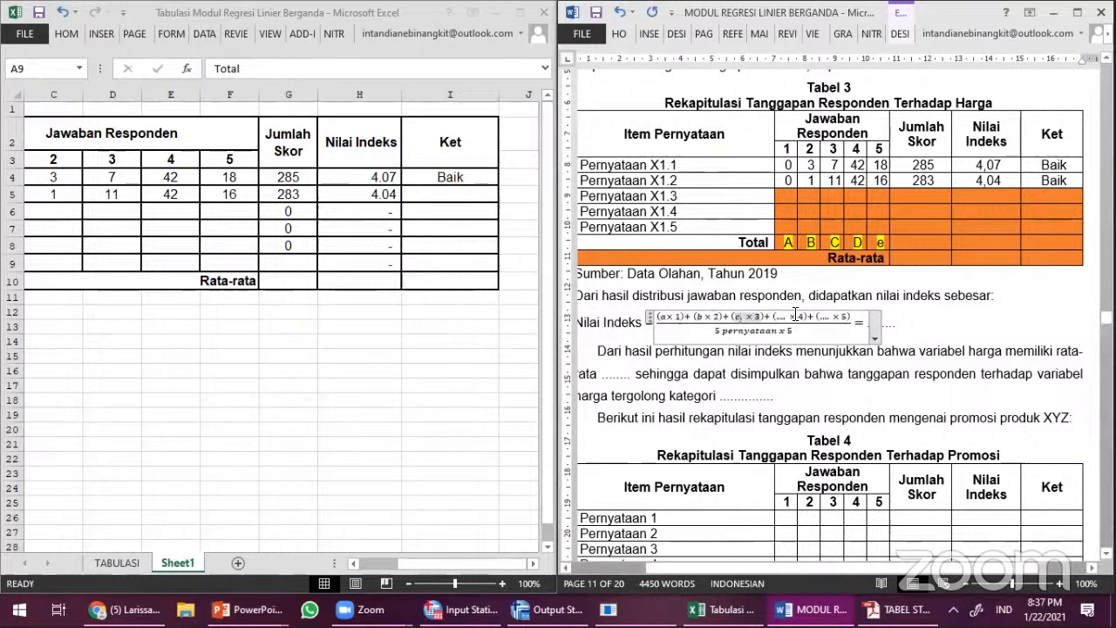
pyautogui.click(780, 318)
pyautogui.write('d')
pyautogui.click(818, 316)
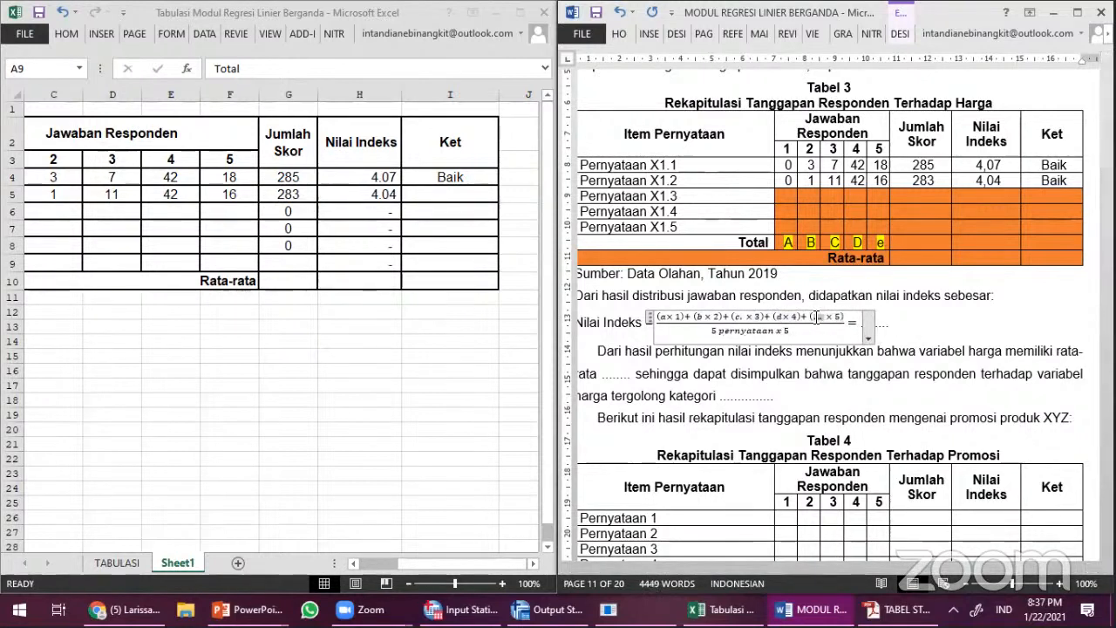
pyautogui.write('e')
# Step: Replace the denominator of the Nilai Indeks formula below Tabel 3 with "70 or", and erase the entry back to 7
pyautogui.moveTo(789, 331); pyautogui.dragTo(708, 333)
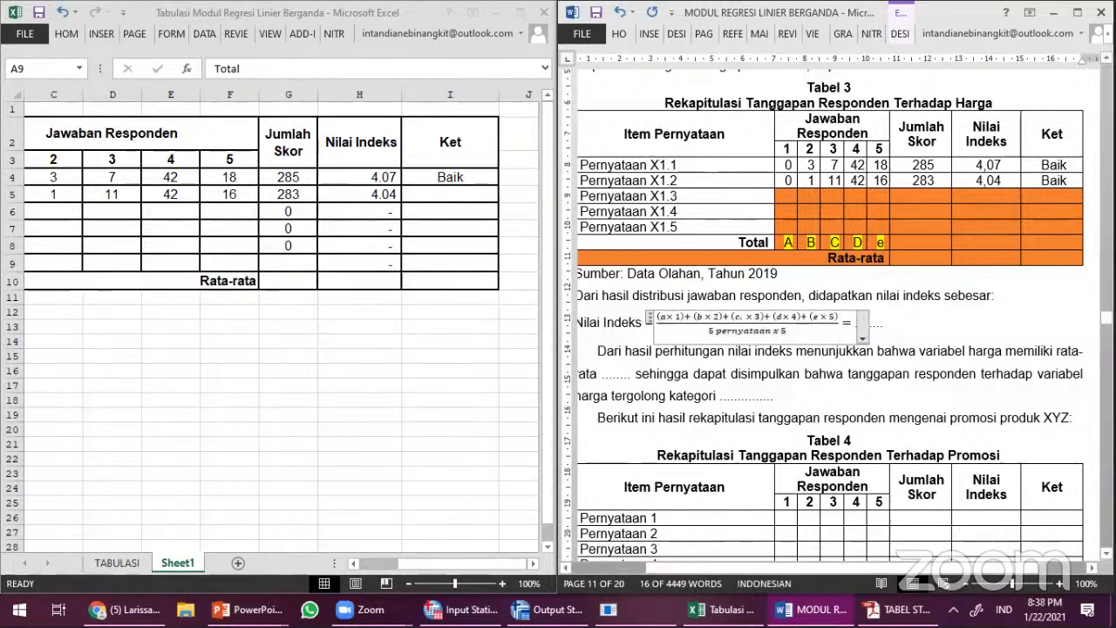
pyautogui.write('70 or')
pyautogui.press('BackSpace')
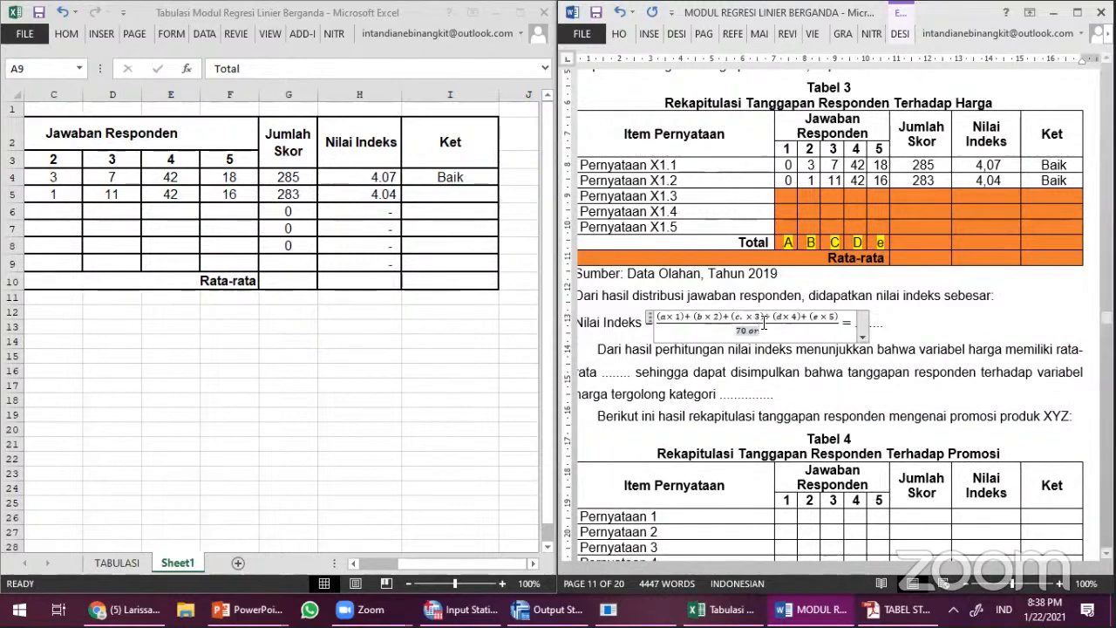
pyautogui.press('BackSpace')
pyautogui.press('BackSpace')
pyautogui.press('BackSpace')
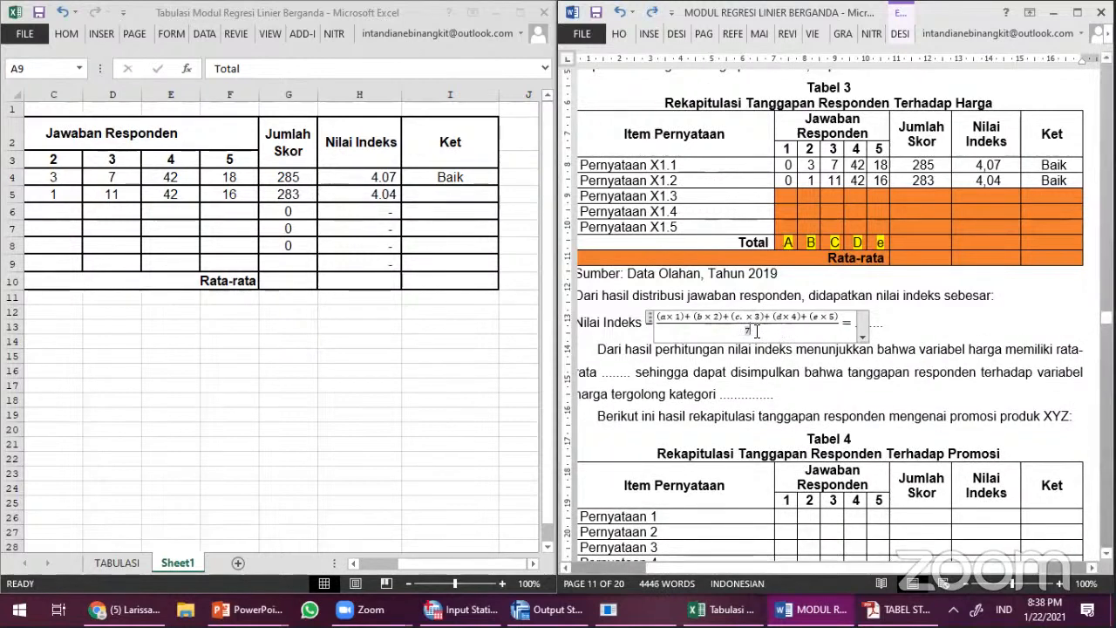
# Step: Complete the price index formula below Tabel 3 with the denominator "5 pernyataan x 70 responden" and the result 3,93
pyautogui.hotkey('ctrl', 'z')
pyautogui.click(793, 337)
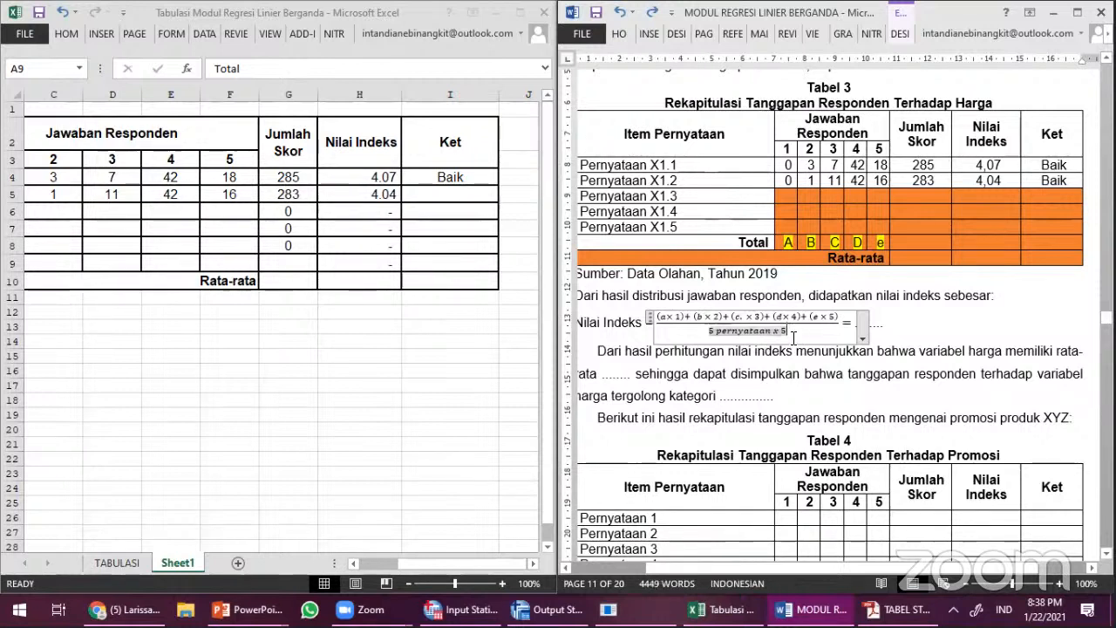
pyautogui.press('BackSpace')
pyautogui.write('70 responden')
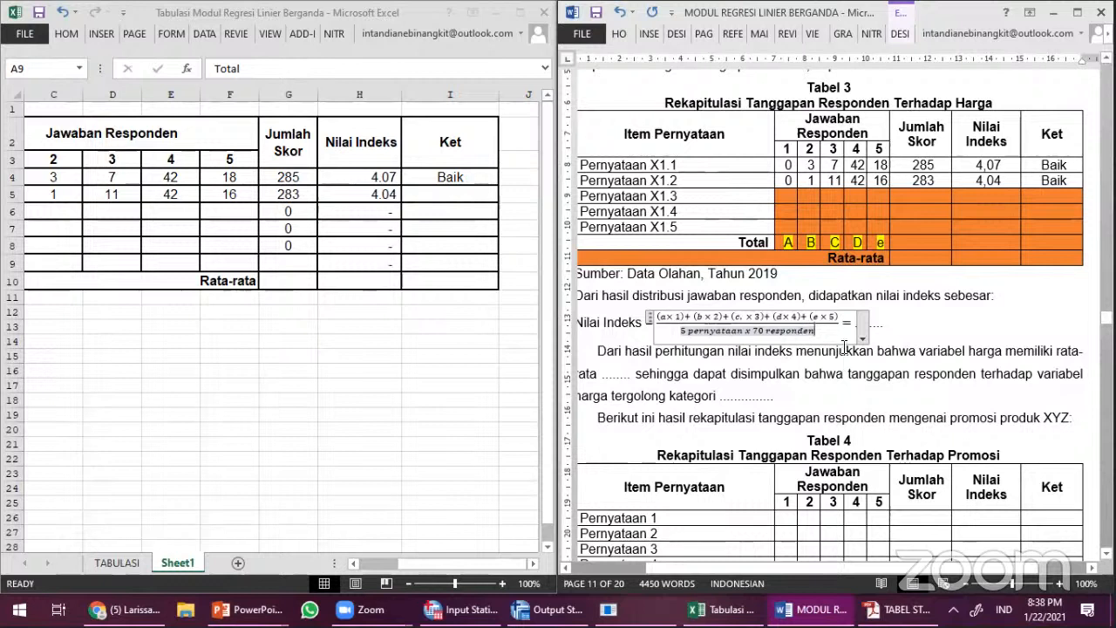
pyautogui.click(857, 322)
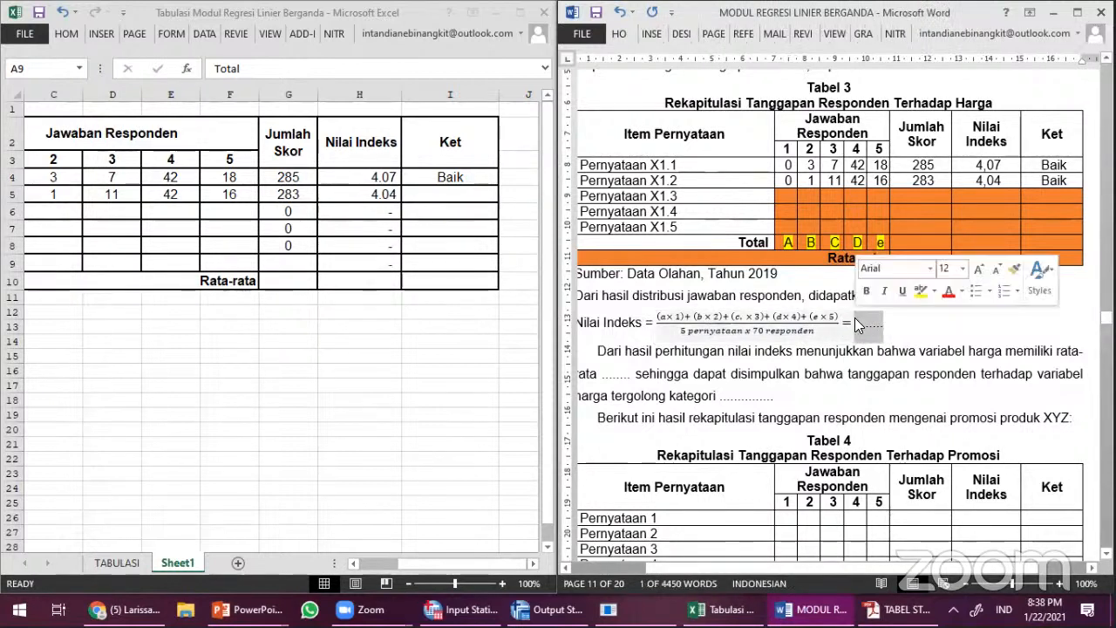
pyautogui.write('3,93')
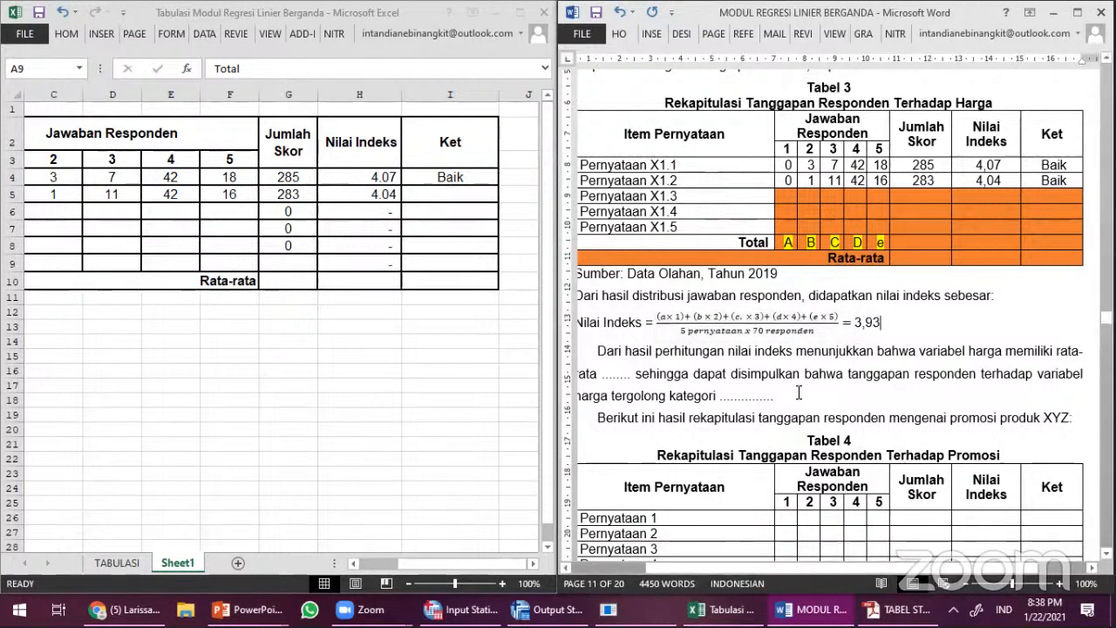
# Step: Fill in 3,93 as the average in the price variable's concluding paragraph, replacing the dotted placeholder after "rata-rata"
pyautogui.click(647, 568)
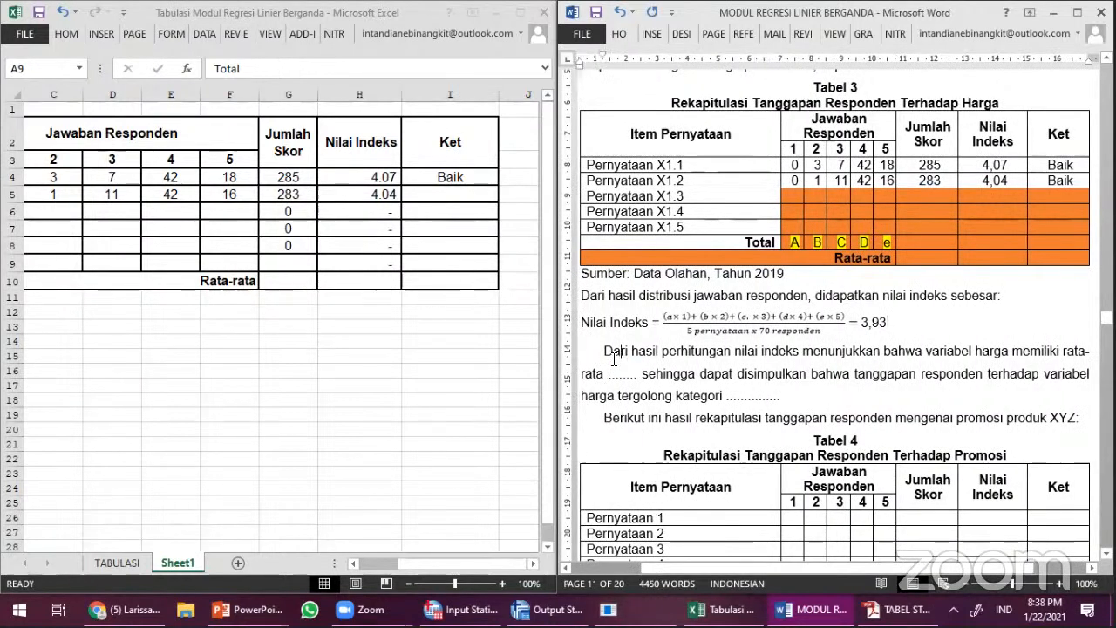
pyautogui.moveTo(604, 350); pyautogui.dragTo(1009, 359)
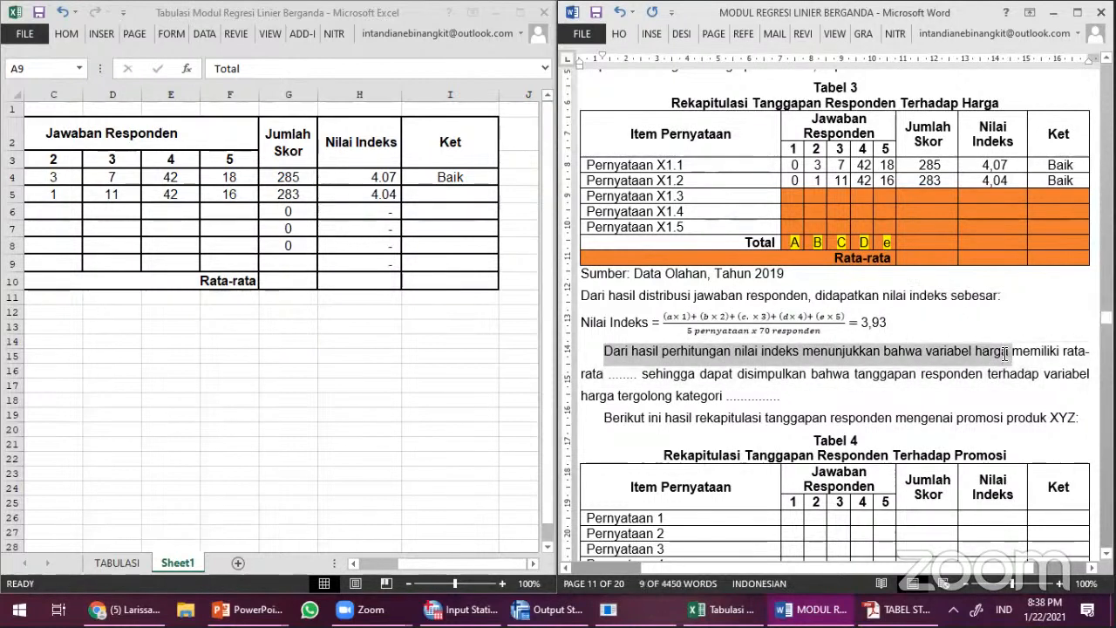
pyautogui.click(1004, 353)
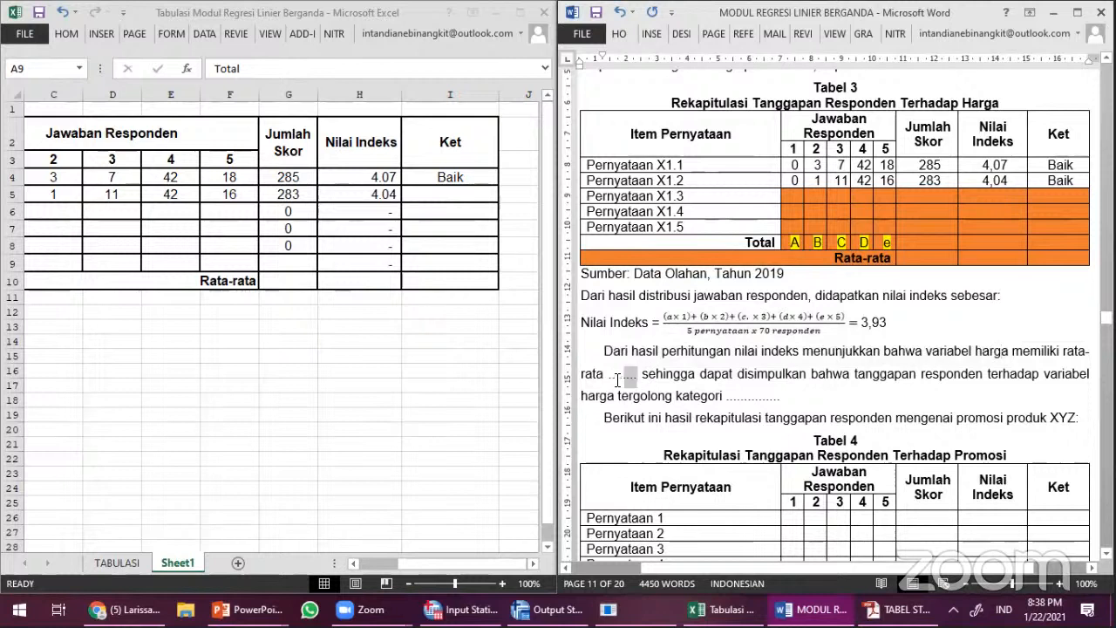
pyautogui.write('3,93')
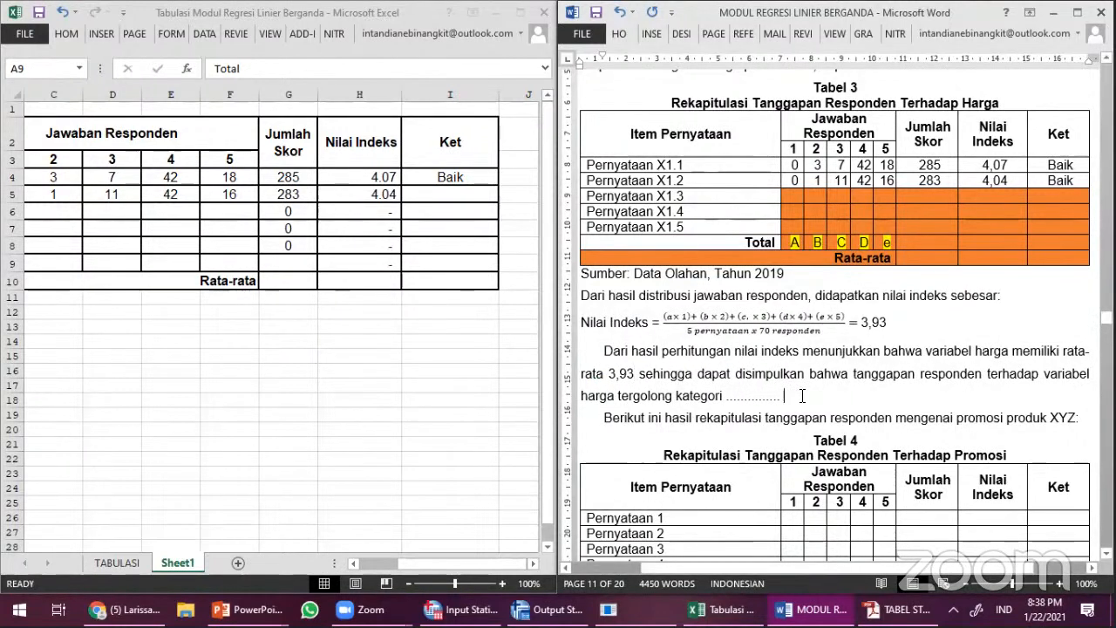
# Step: Replace the category placeholder in the price conclusion with "Baik." and make it bold
pyautogui.moveTo(783, 396); pyautogui.dragTo(724, 395)
pyautogui.write('Baik')
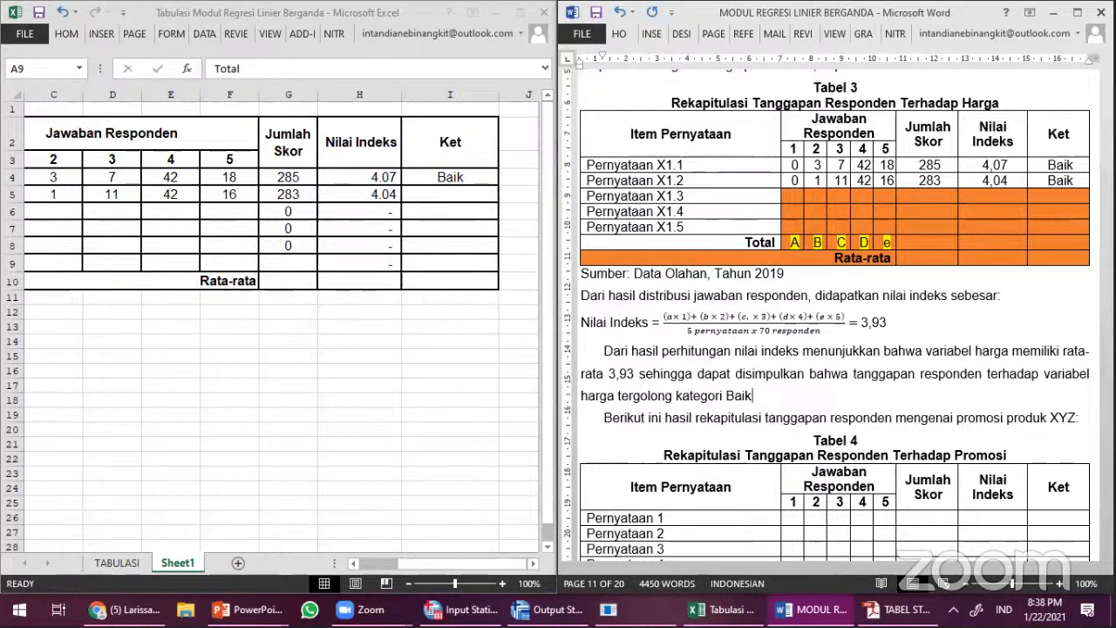
pyautogui.moveTo(726, 396); pyautogui.dragTo(757, 396)
pyautogui.hotkey('ctrl', 'b')
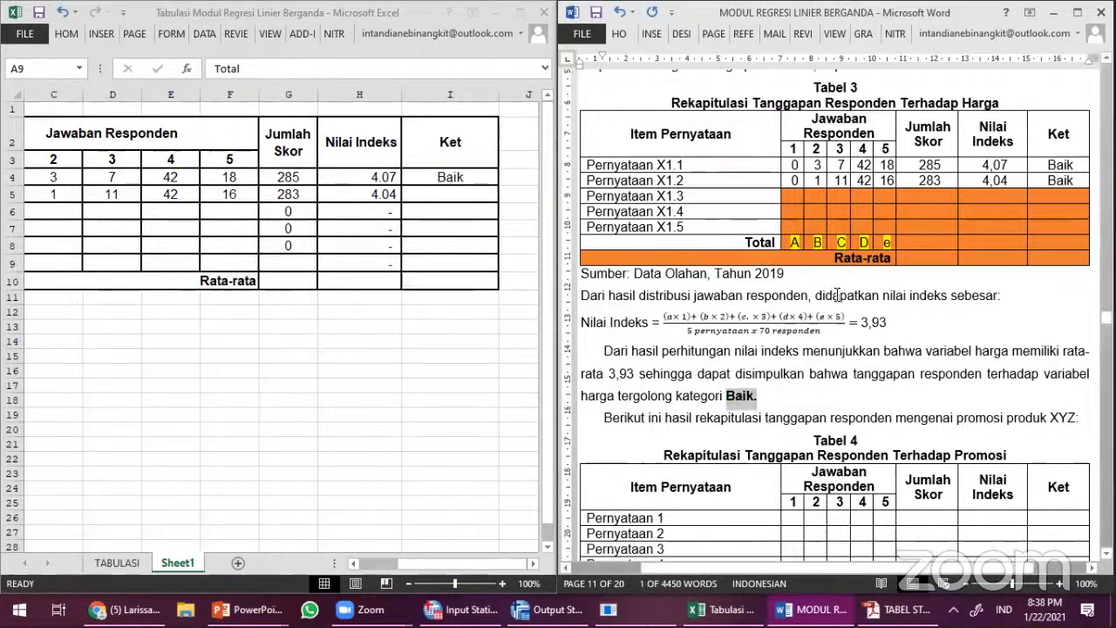
# Step: Review the price section from Tabel 3 to its conclusion, and the pages with the remaining tables and index formulas
pyautogui.scroll(2, 837, 295)
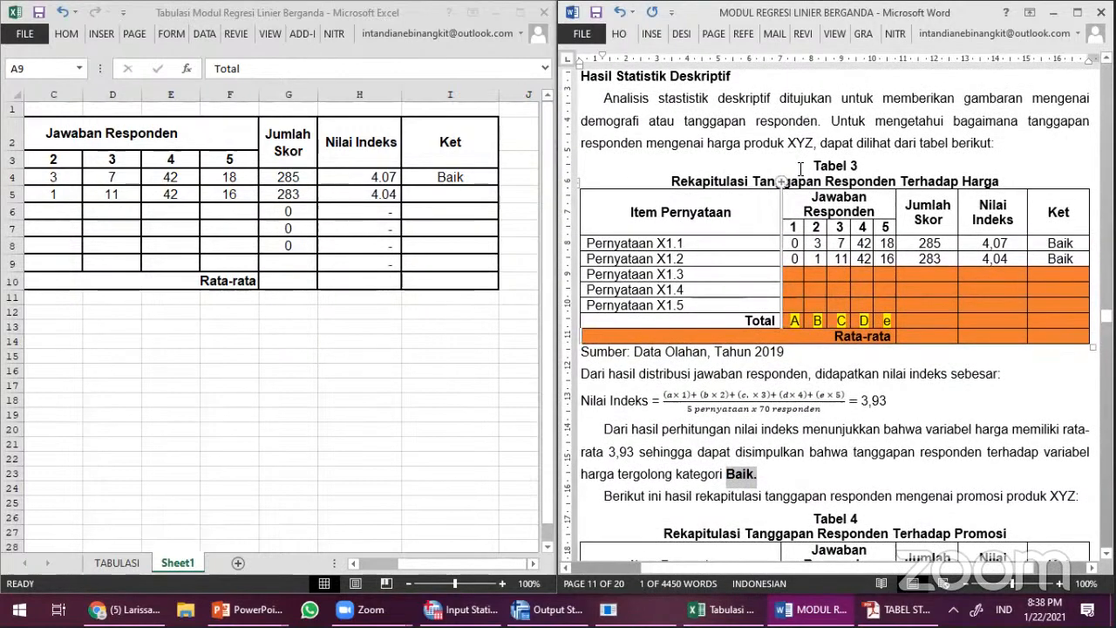
pyautogui.moveTo(803, 164); pyautogui.dragTo(837, 477)
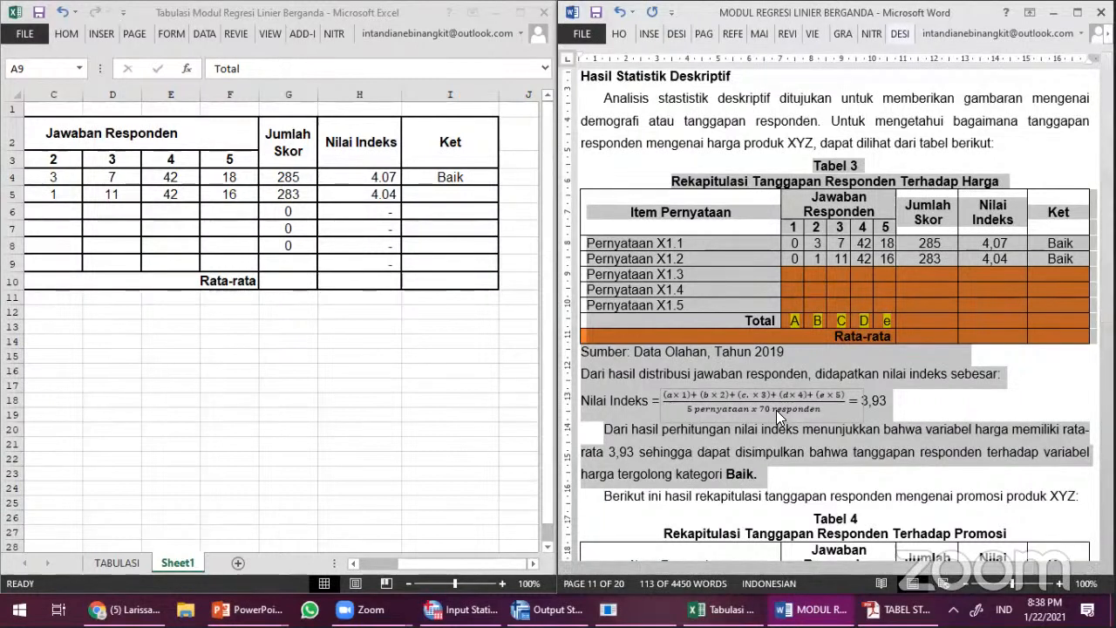
pyautogui.click(784, 415)
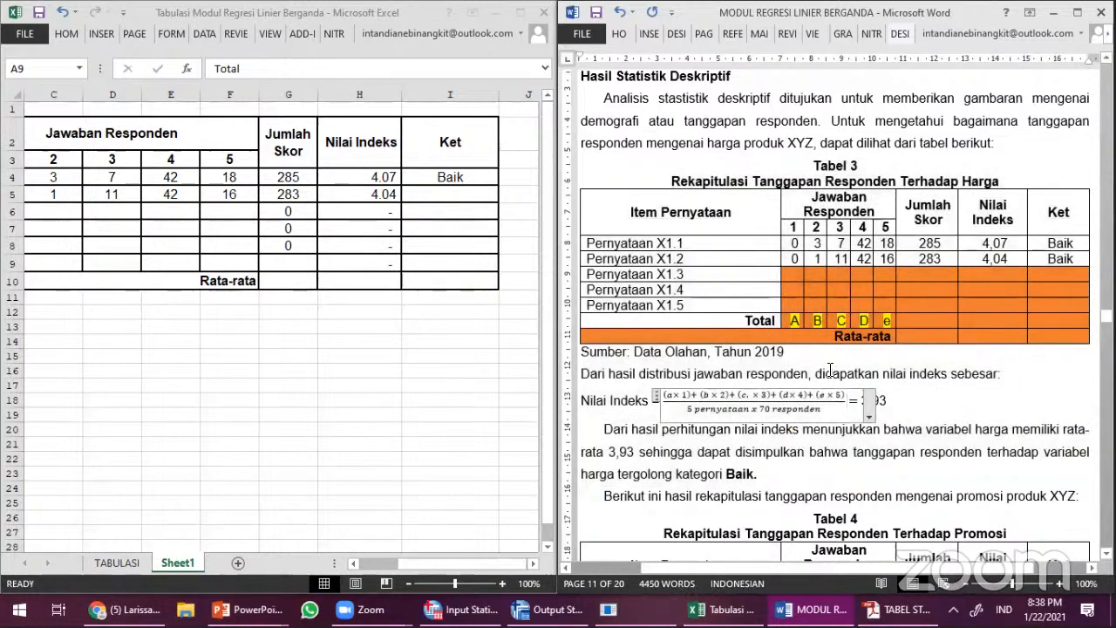
pyautogui.scroll(-15, 792, 329)
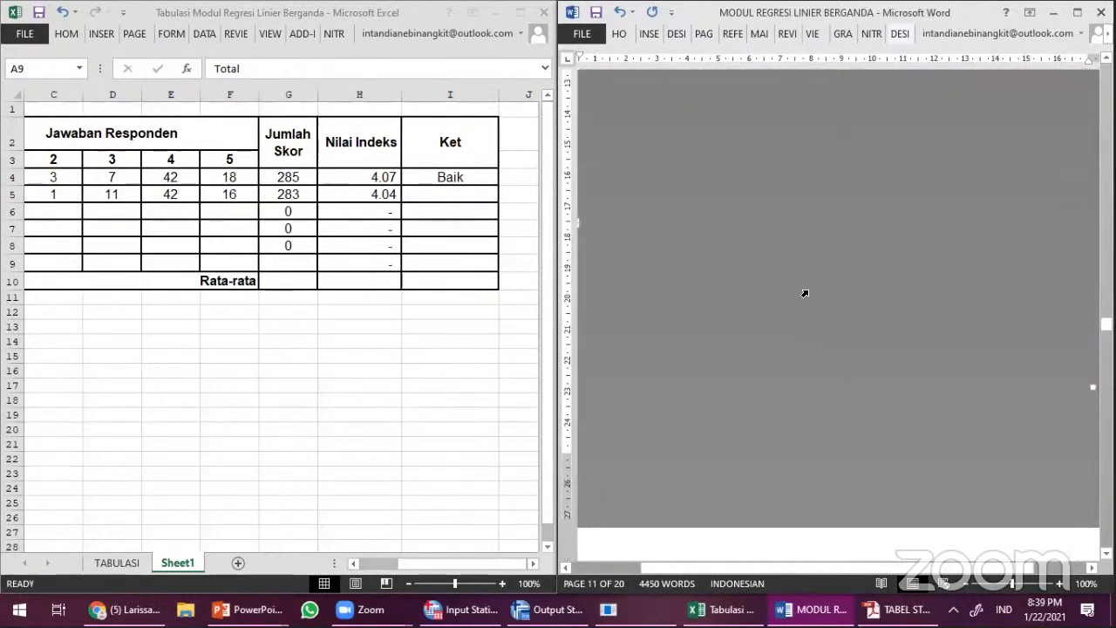
pyautogui.scroll(3, 814, 310)
pyautogui.scroll(-5, 821, 316)
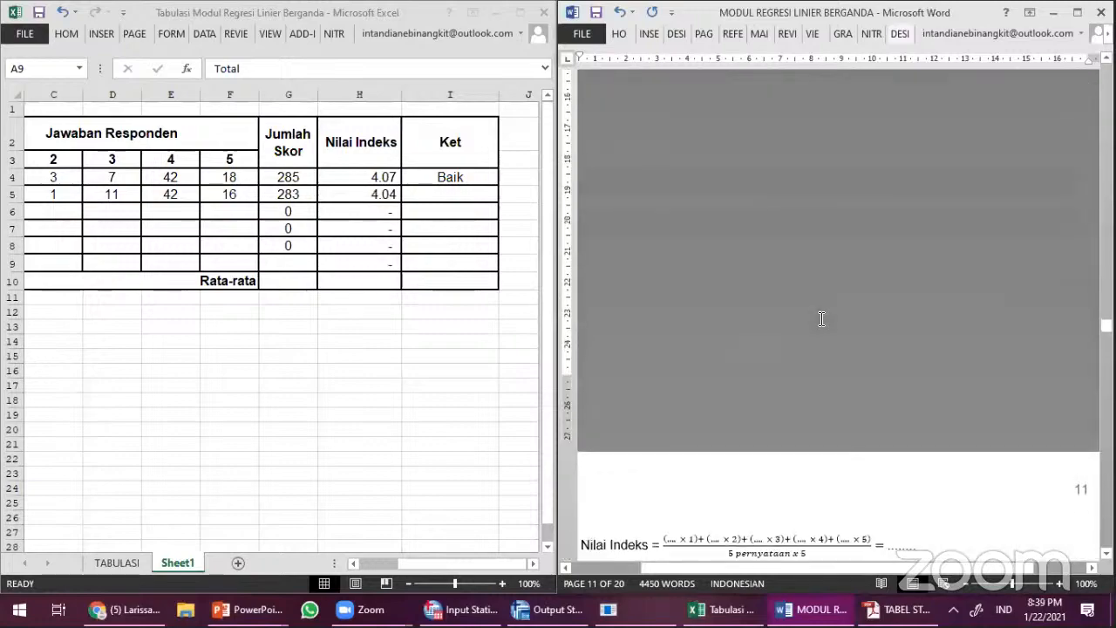
pyautogui.scroll(-8, 821, 320)
pyautogui.scroll(5, 819, 218)
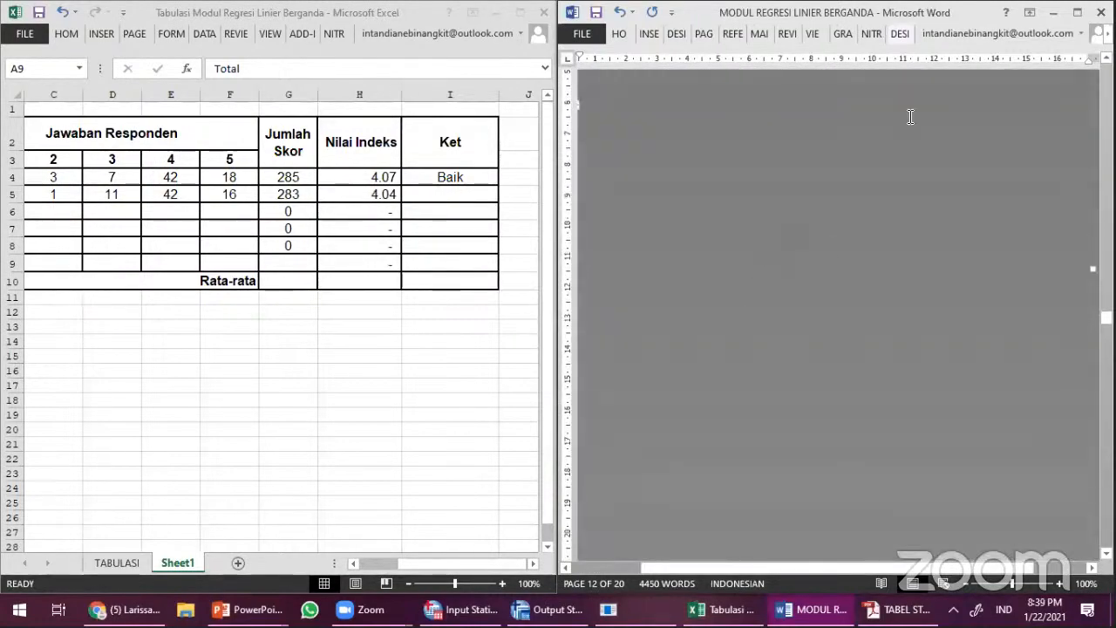
# Step: Maximize the document window so it fills the whole screen
pyautogui.press('super+Left')
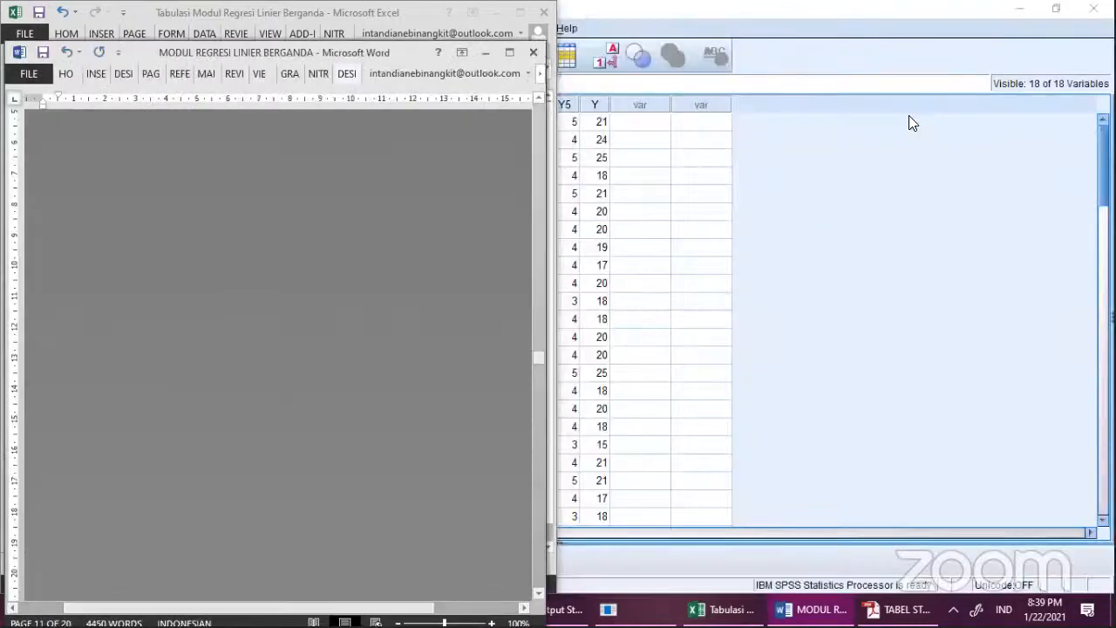
pyautogui.click(508, 52)
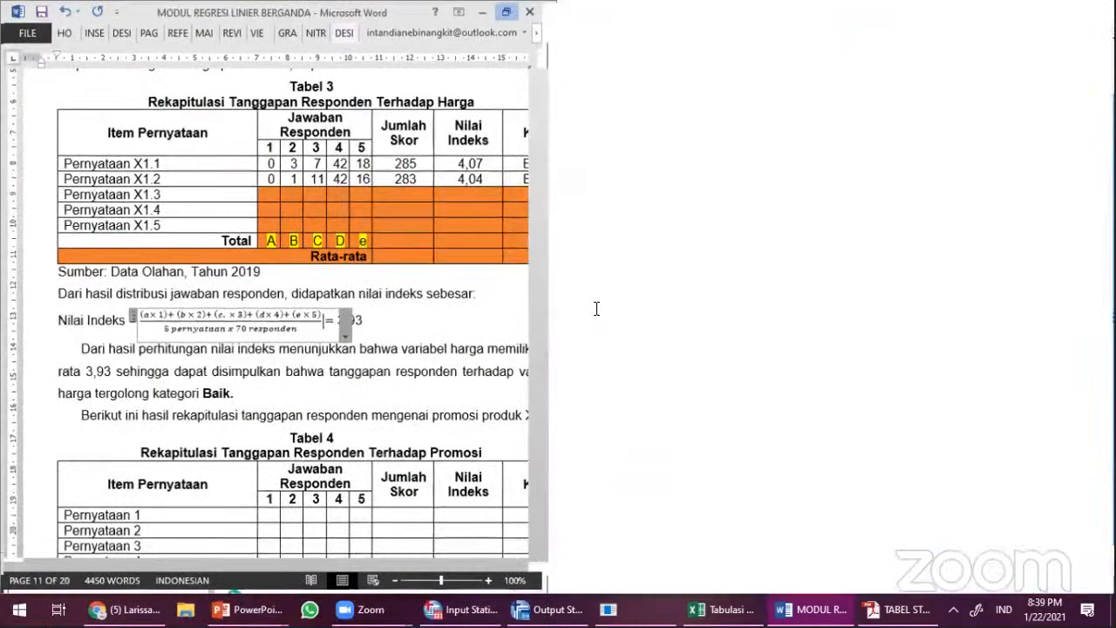
# Step: Set the denominator of the purchase decision index formula below Tabel 5 to "5 pernyataan x 70 responden"
pyautogui.scroll(-3, 596, 309)
pyautogui.scroll(-9, 597, 308)
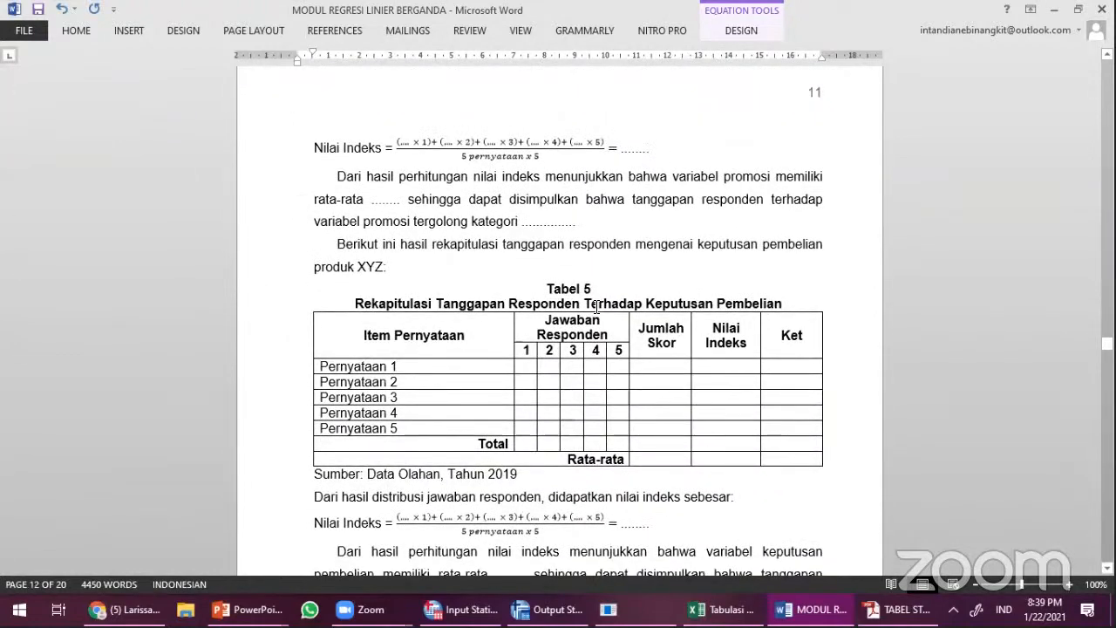
pyautogui.scroll(-6, 597, 307)
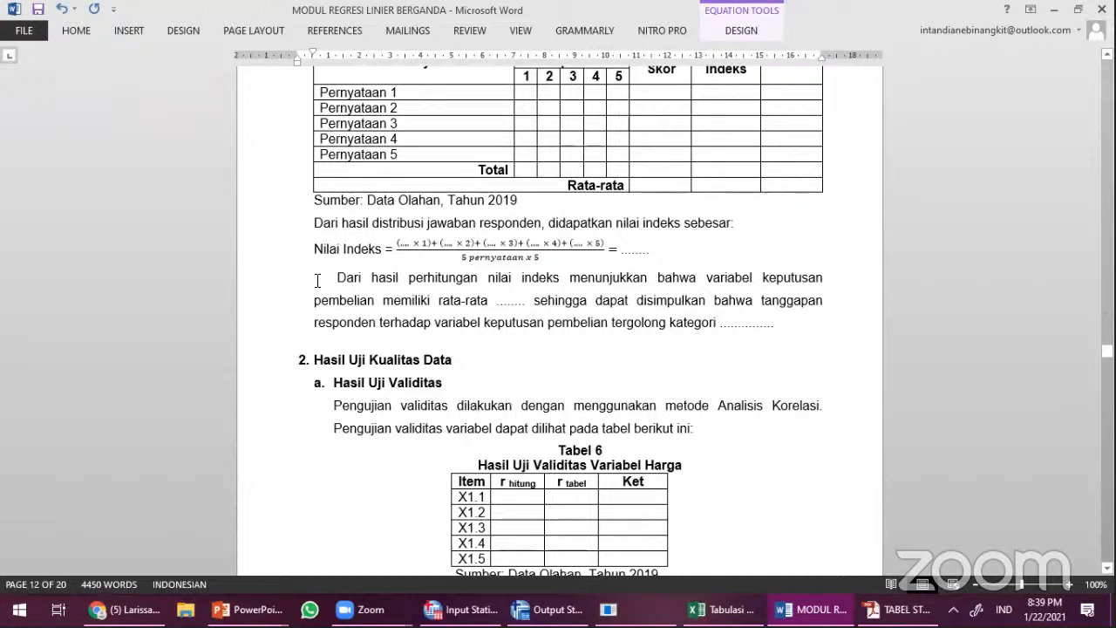
pyautogui.click(317, 279)
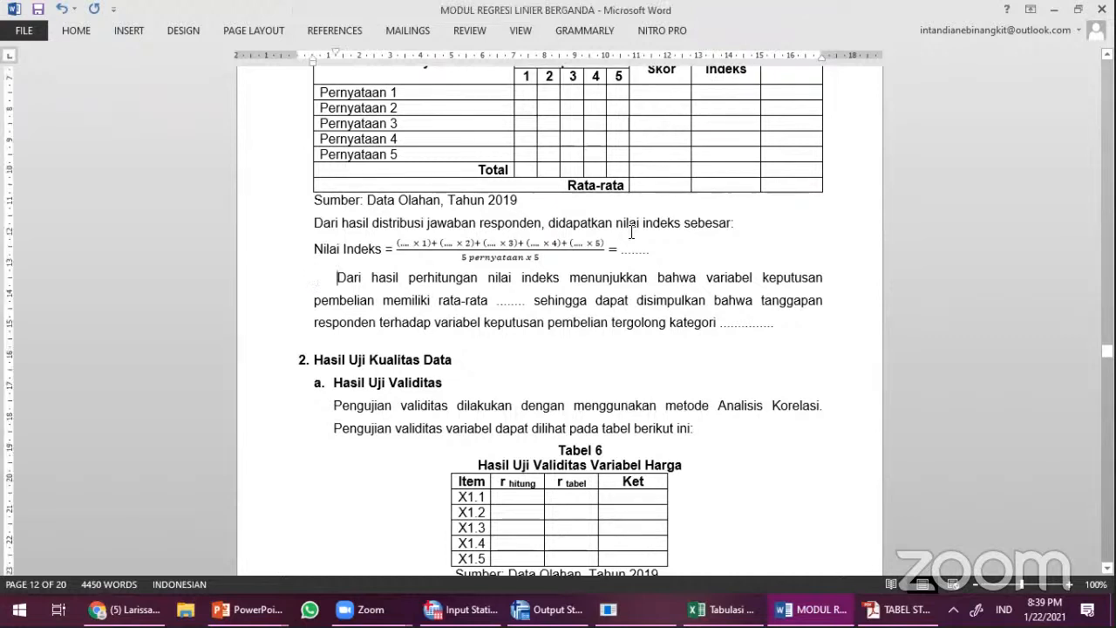
pyautogui.click(541, 261)
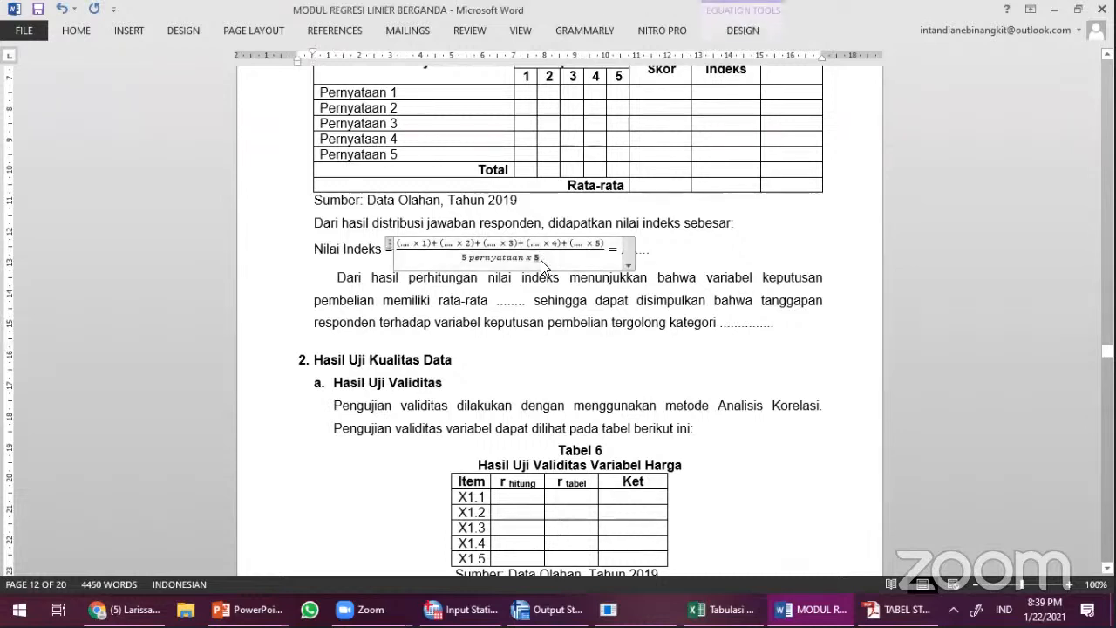
pyautogui.press('BackSpace')
pyautogui.write('70')
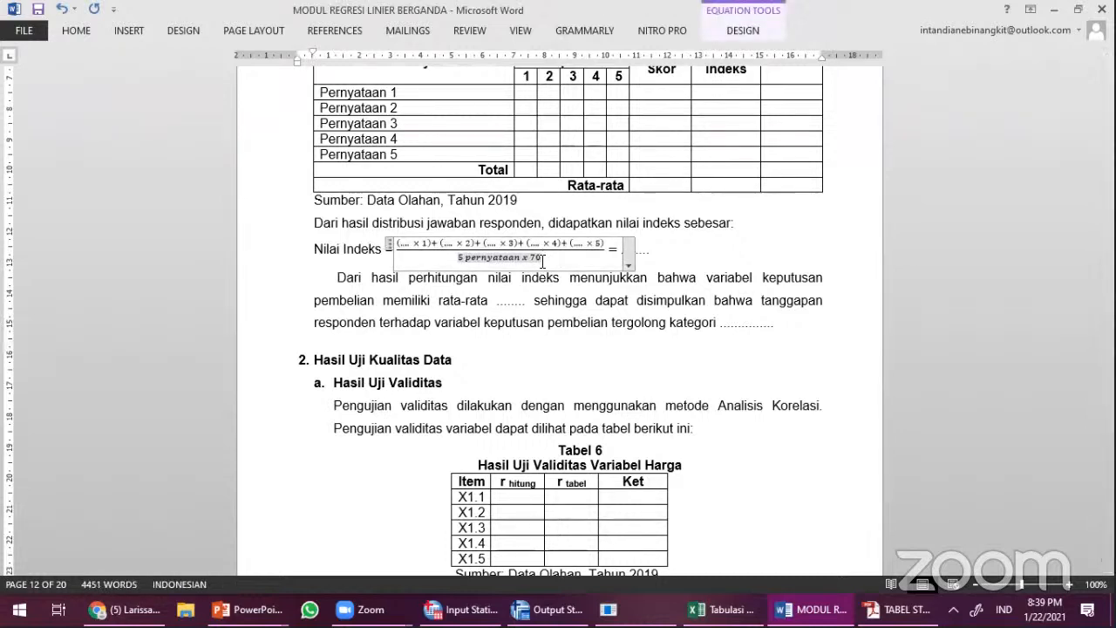
pyautogui.press('BackSpace')
pyautogui.press('BackSpace')
pyautogui.write('0 orang')
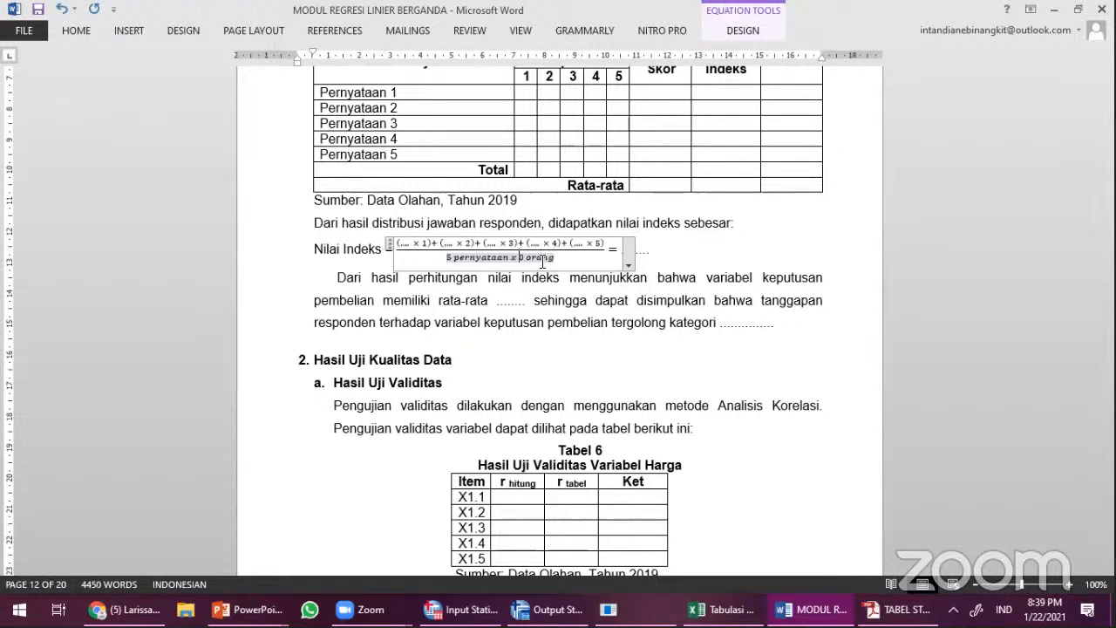
pyautogui.press('Right')
pyautogui.press('Right')
pyautogui.press('Right')
pyautogui.press('Right')
pyautogui.press('Right')
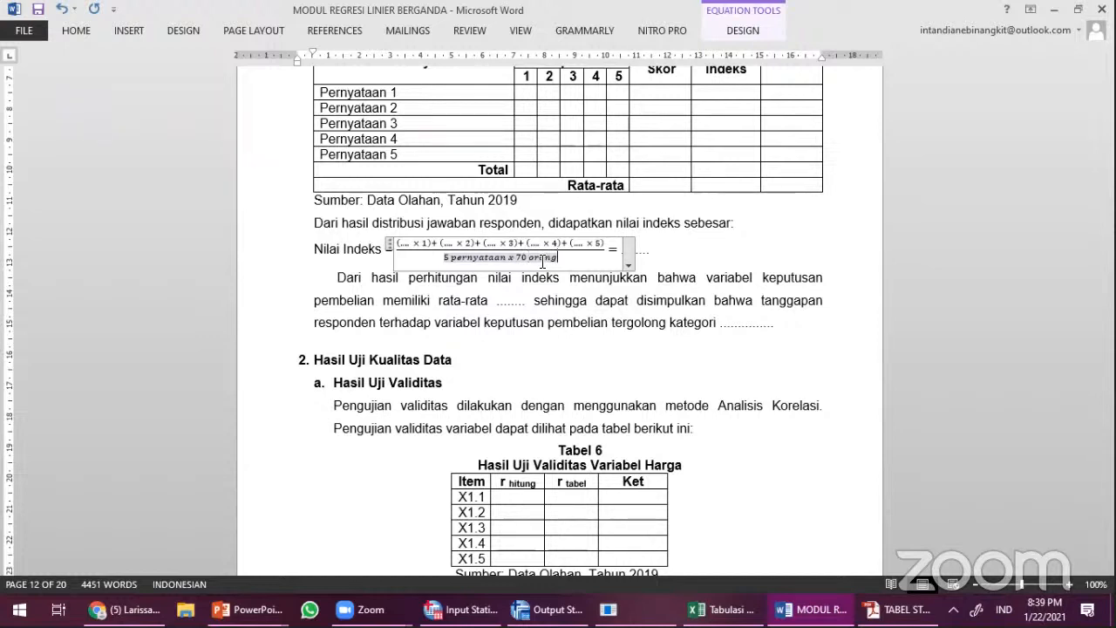
pyautogui.write('r')
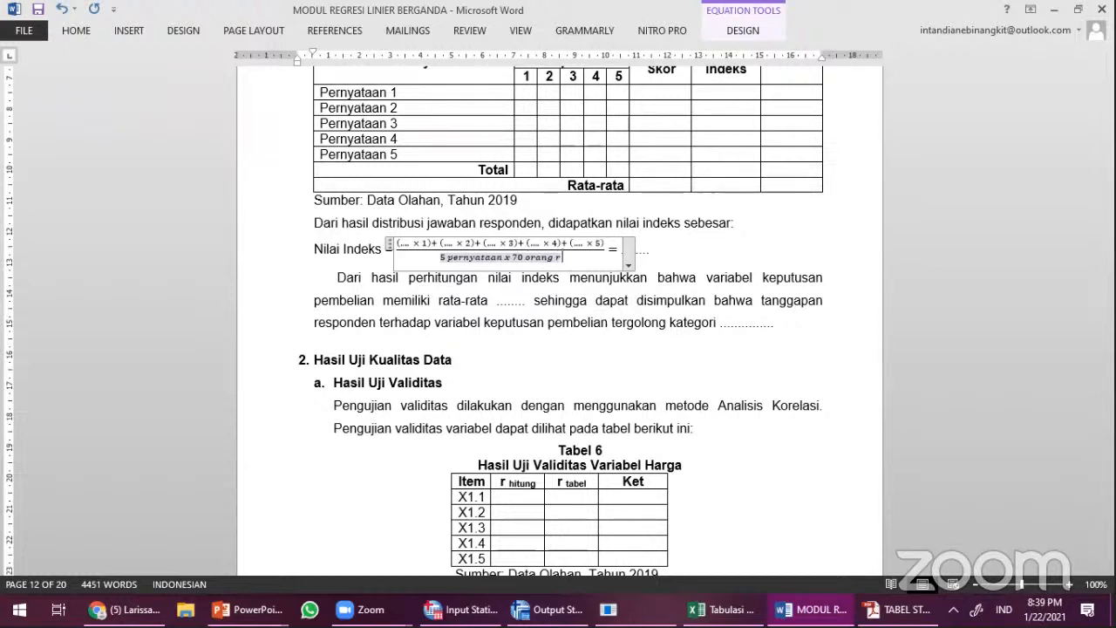
pyautogui.write('esponden')
pyautogui.press('Left')
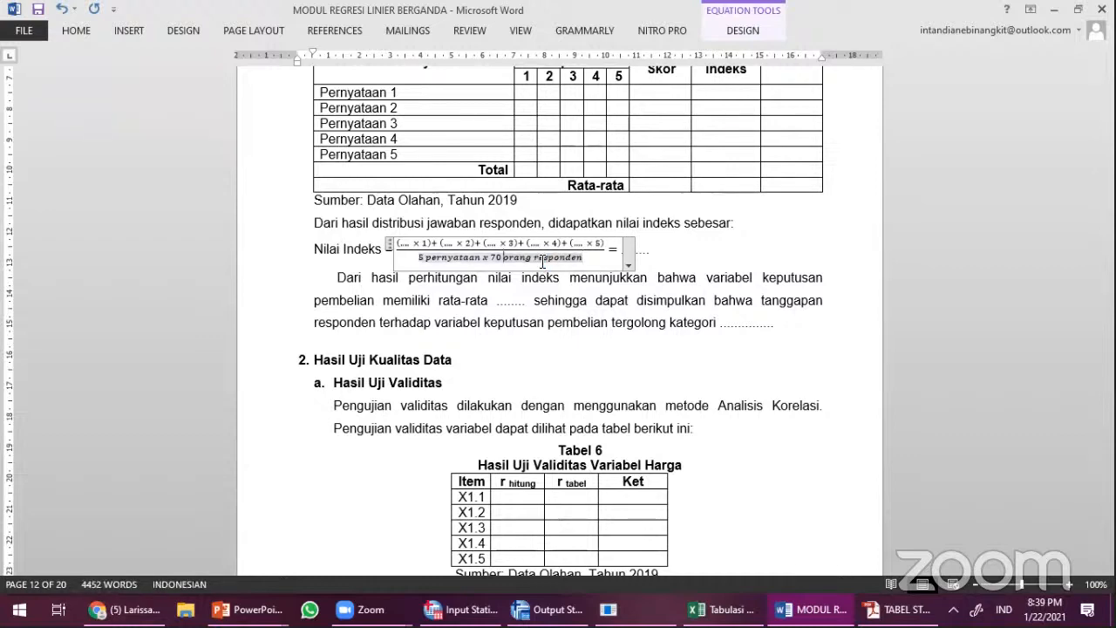
pyautogui.press('Delete')
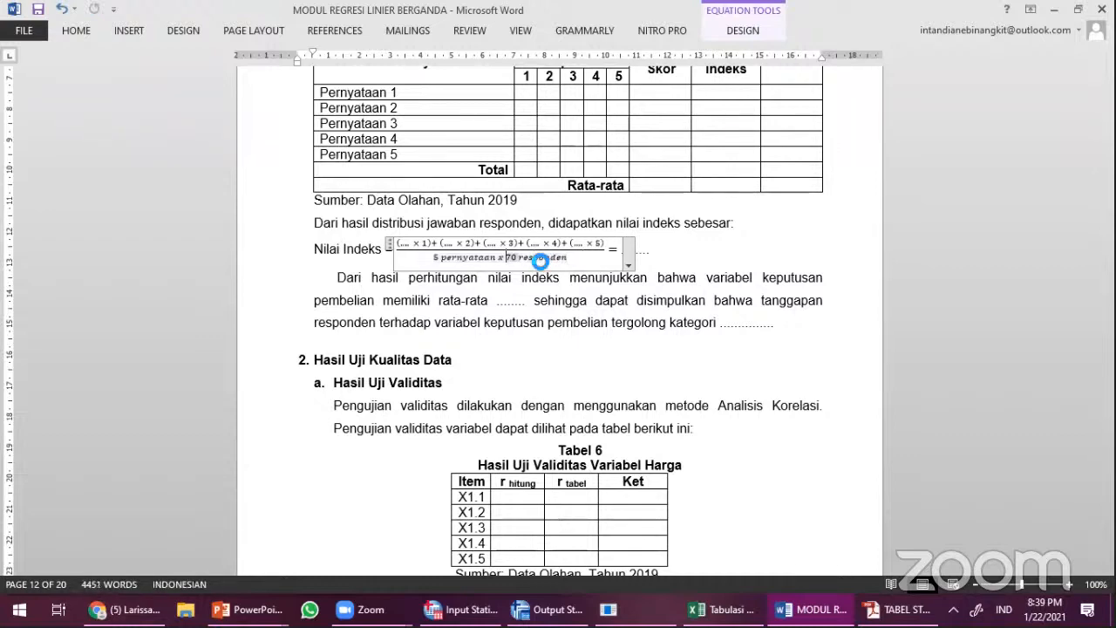
# Step: Set the denominator of the promotion index formula above Tabel 5 to "5 pernyataan x 70 responden"
pyautogui.scroll(15, 541, 260)
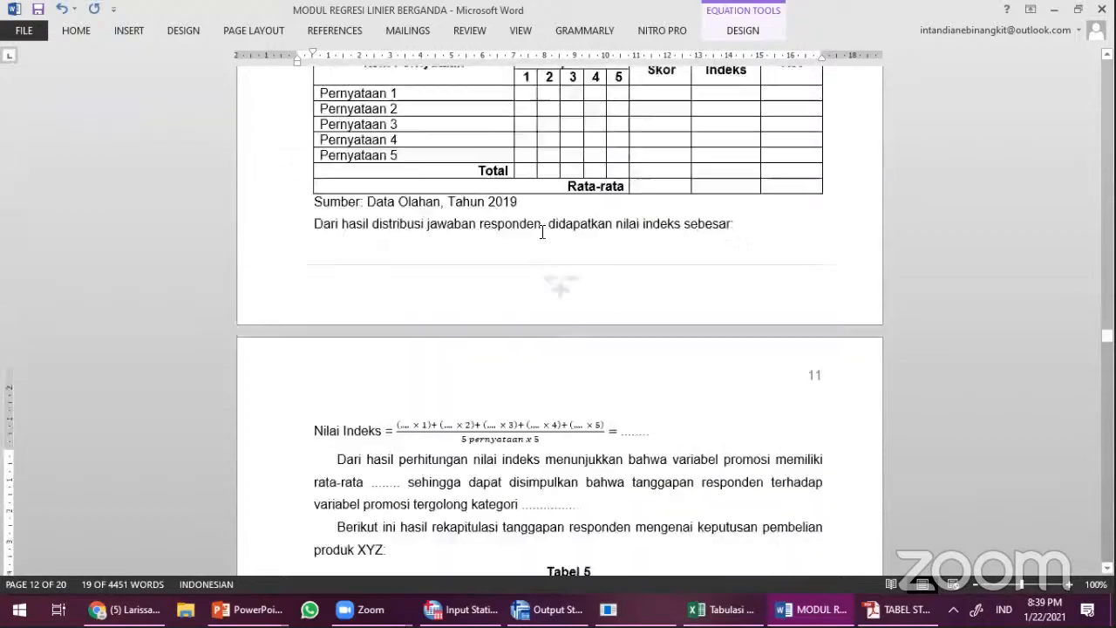
pyautogui.scroll(-20, 553, 299)
pyautogui.scroll(6, 555, 332)
pyautogui.scroll(17, 555, 331)
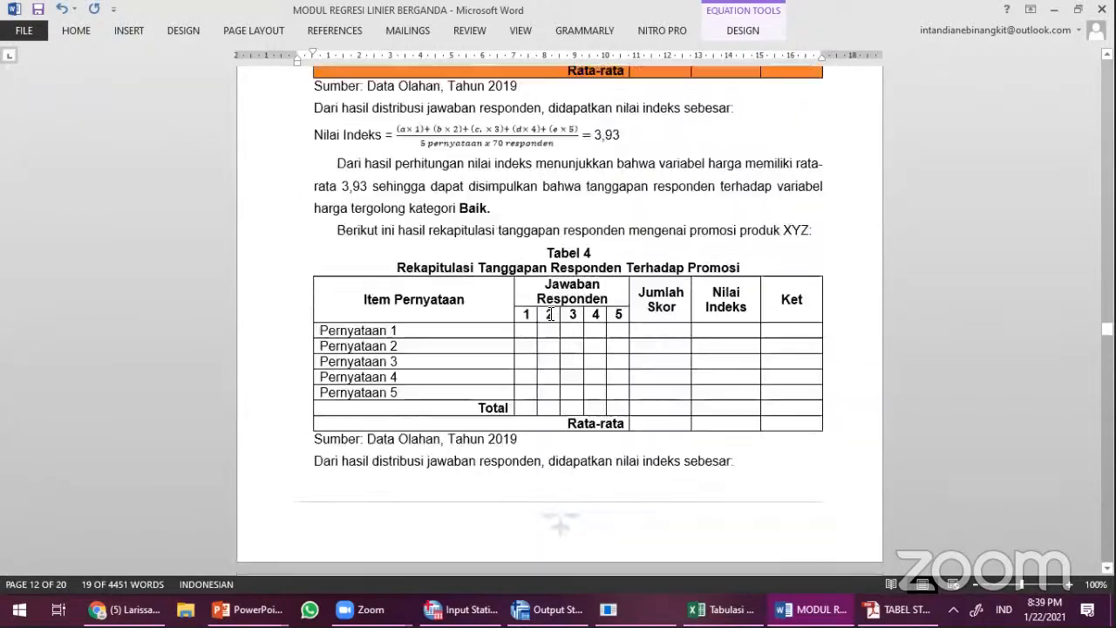
pyautogui.scroll(-15, 523, 506)
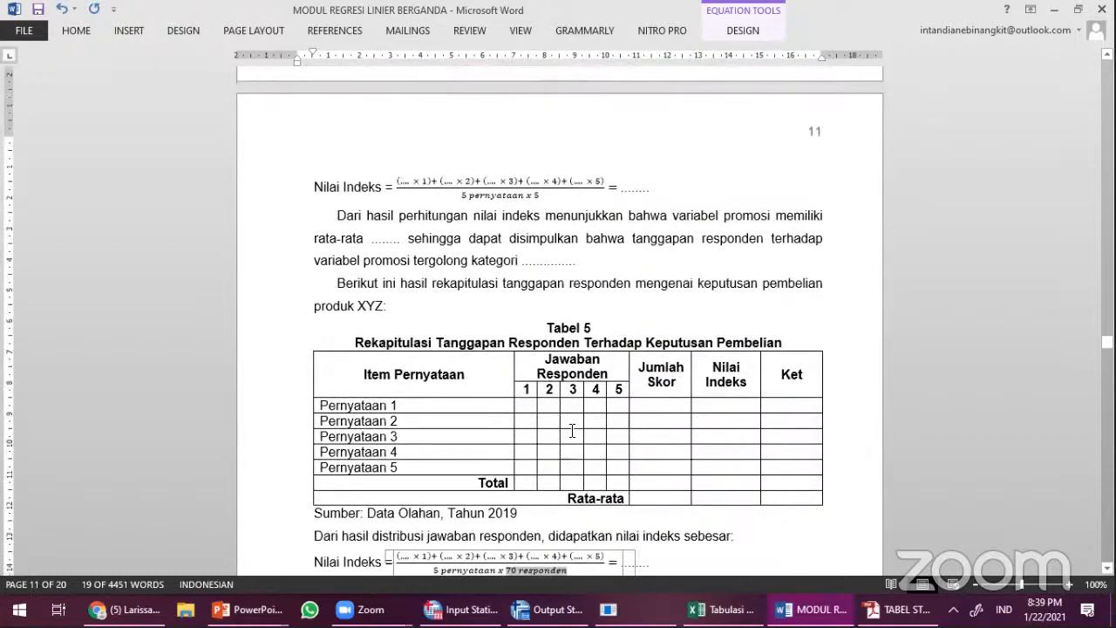
pyautogui.scroll(3, 564, 378)
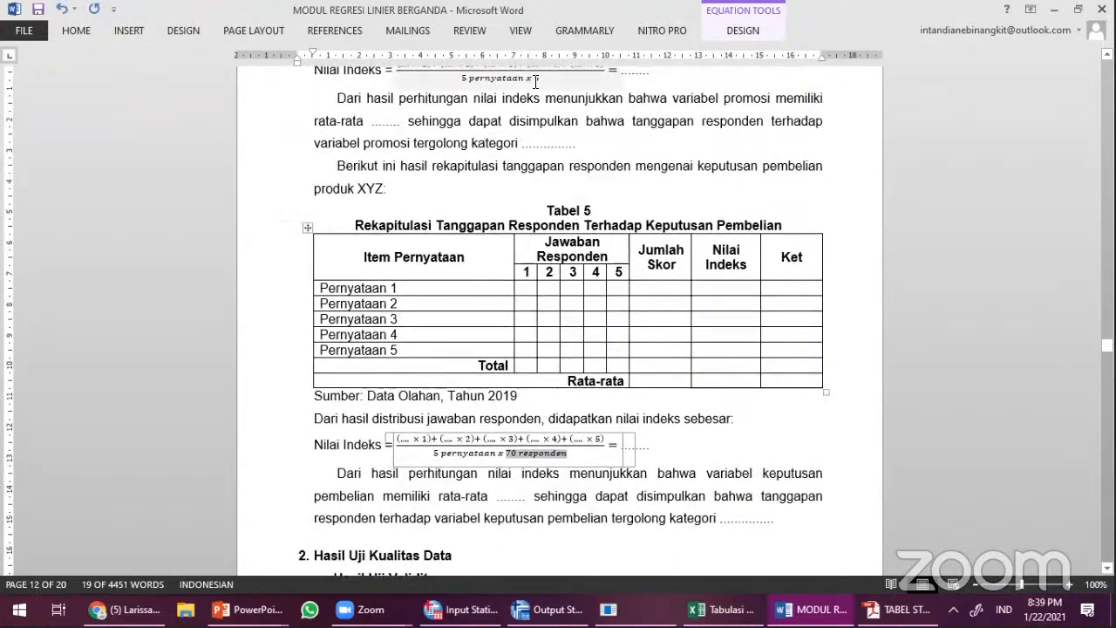
pyautogui.click(538, 81)
pyautogui.write('70 responden')
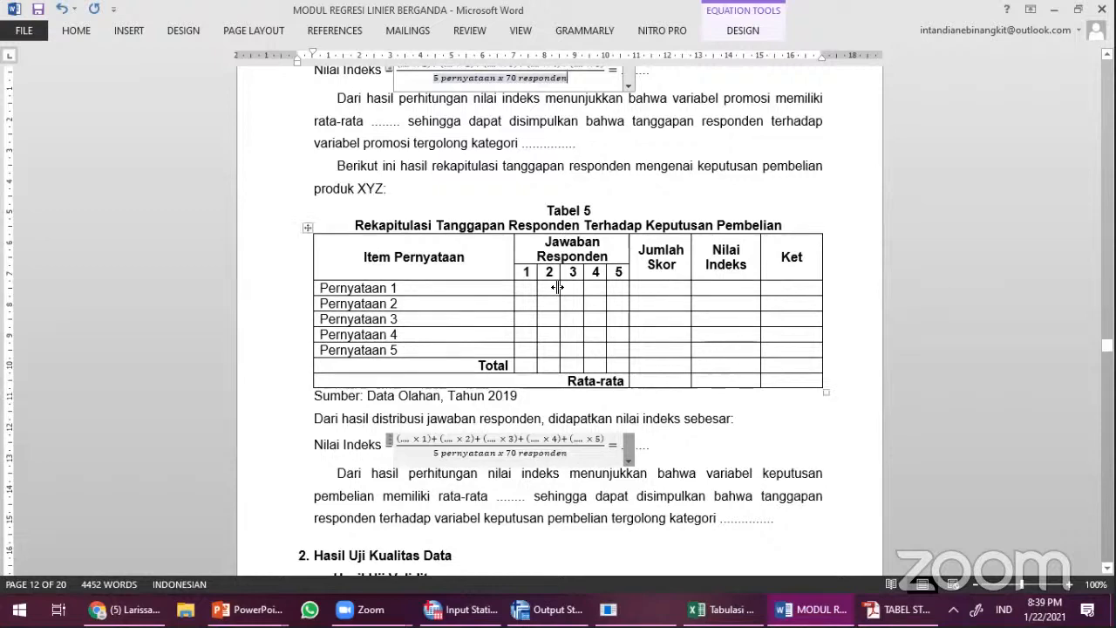
# Step: Select the headings "Hasil Uji Kualitas Data" and "Hasil Uji Validitas" to point out the data quality test section
pyautogui.scroll(-5, 509, 402)
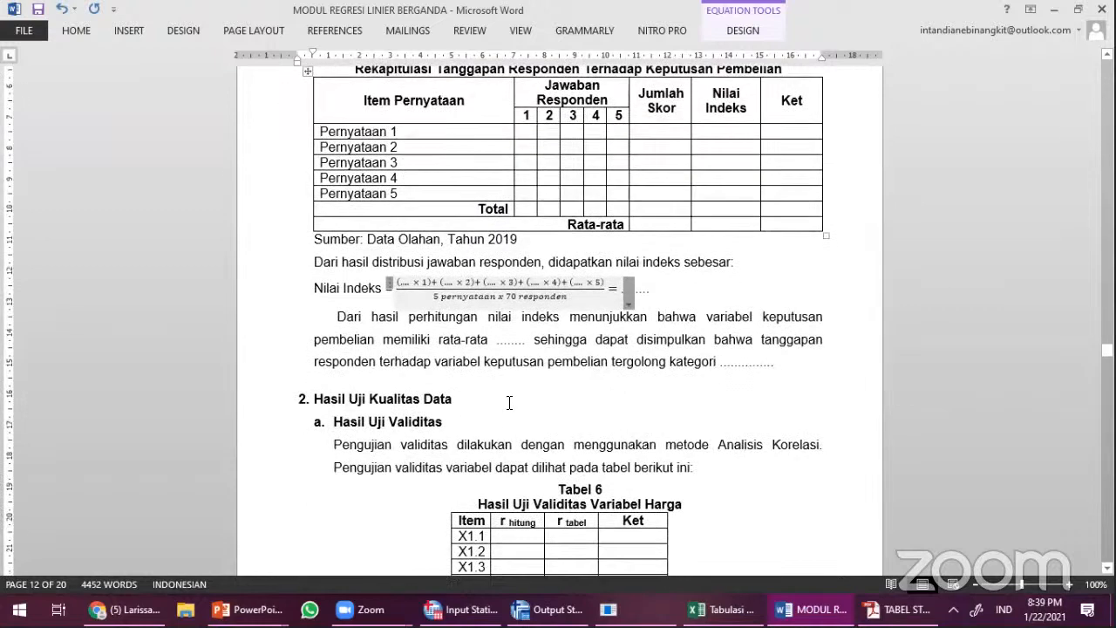
pyautogui.scroll(-1, 509, 402)
pyautogui.moveTo(267, 326); pyautogui.dragTo(290, 349)
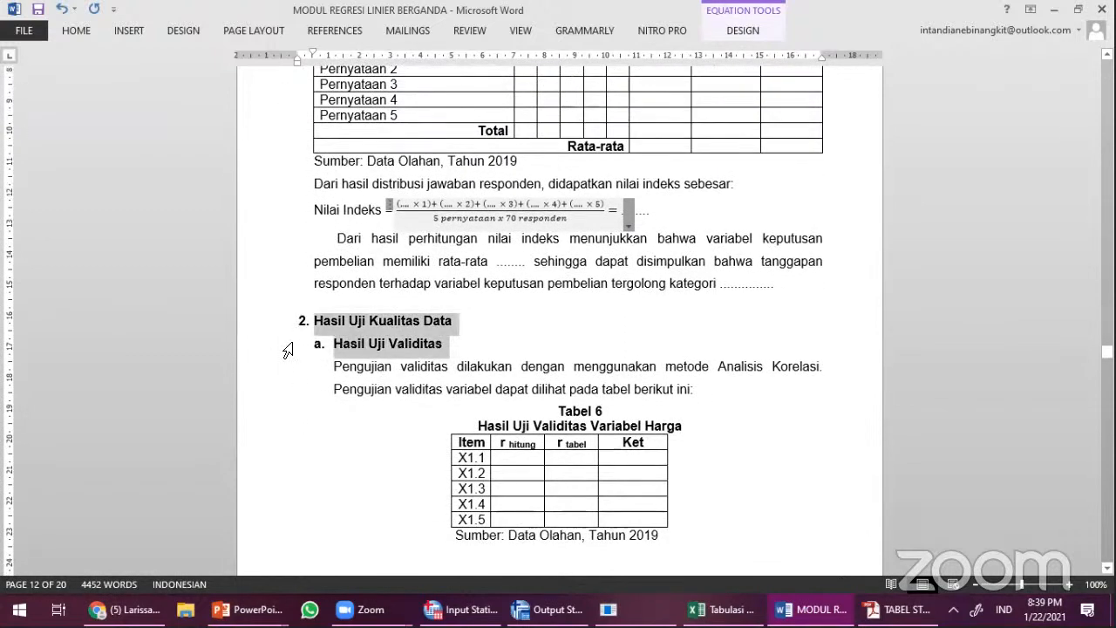
# Step: Examine the "Hasil Uji Kualitas Data" and "Hasil Uji Validitas" headings and the empty result columns of Tabel 6
pyautogui.click(402, 366)
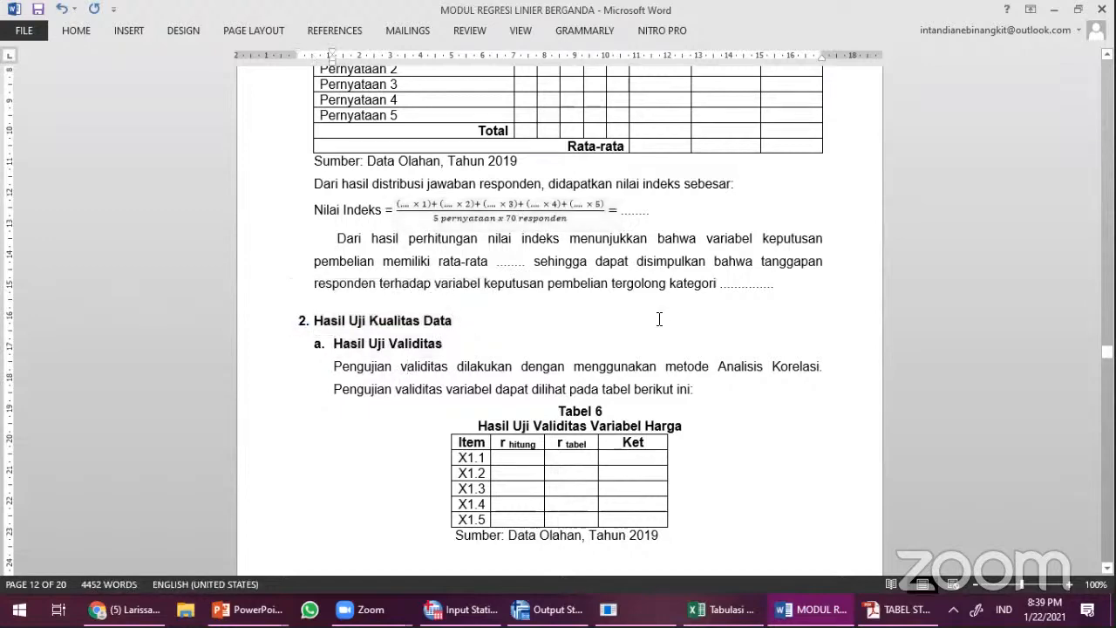
pyautogui.scroll(-2, 757, 326)
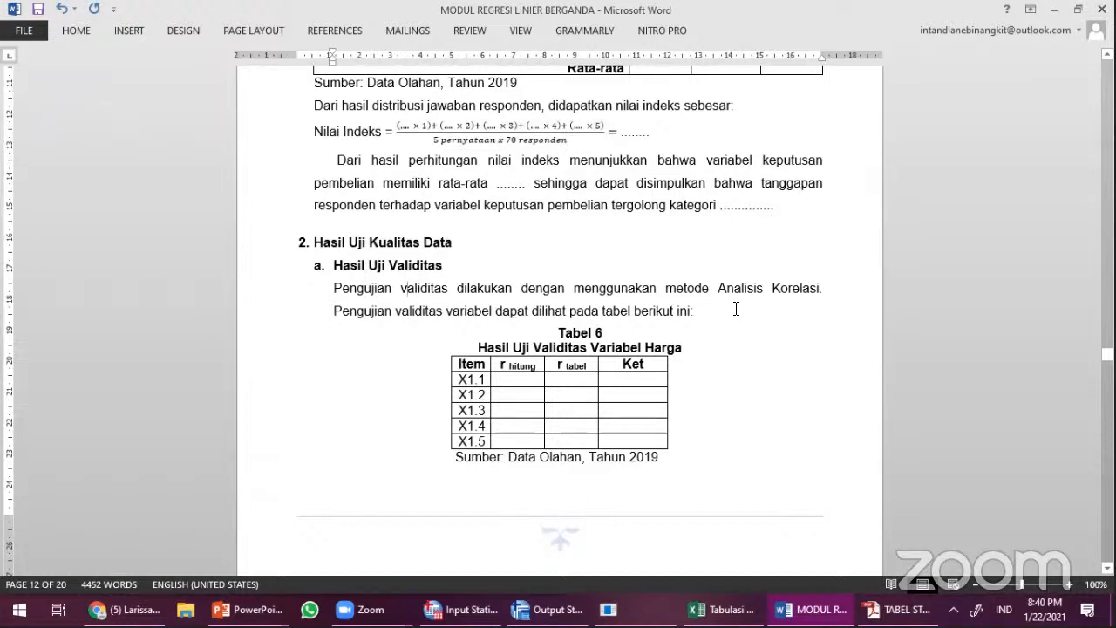
pyautogui.click(580, 375)
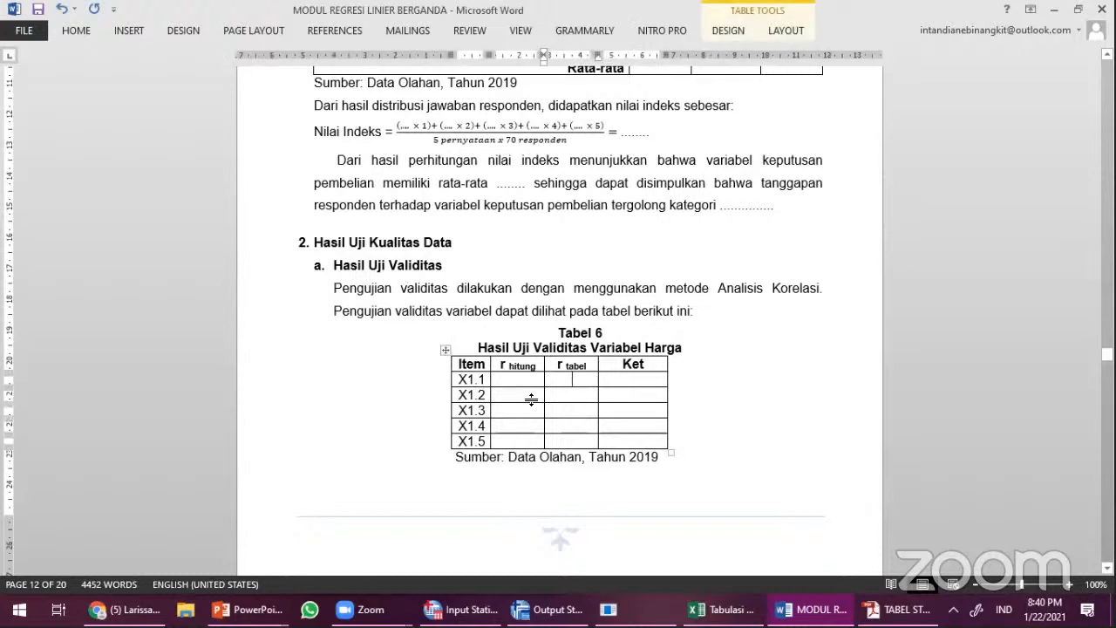
pyautogui.click(534, 383)
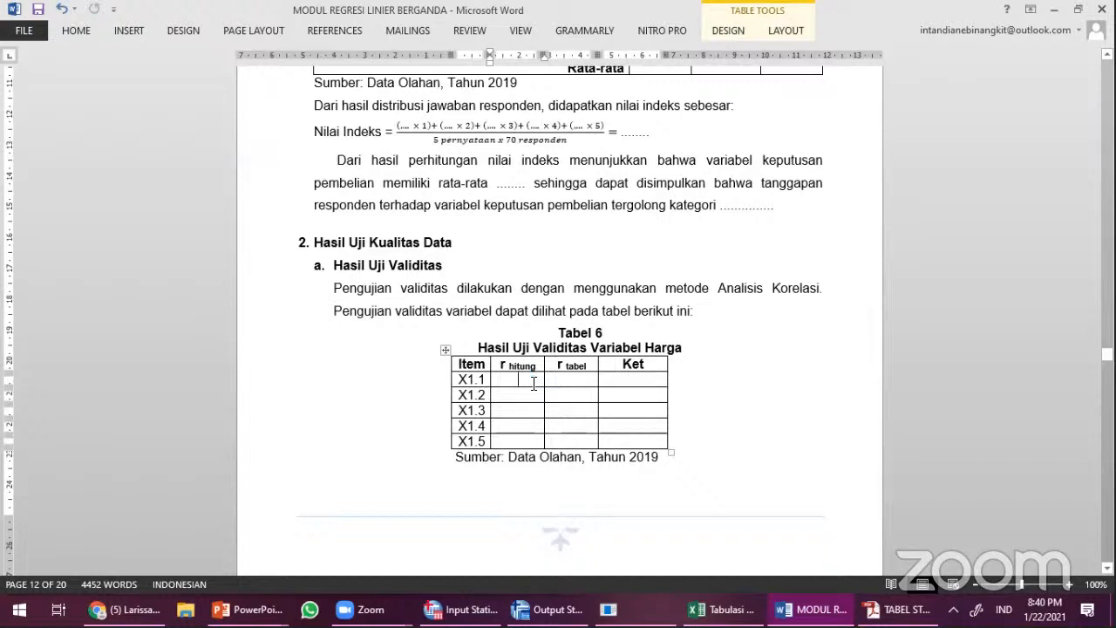
pyautogui.moveTo(252, 247); pyautogui.dragTo(260, 268)
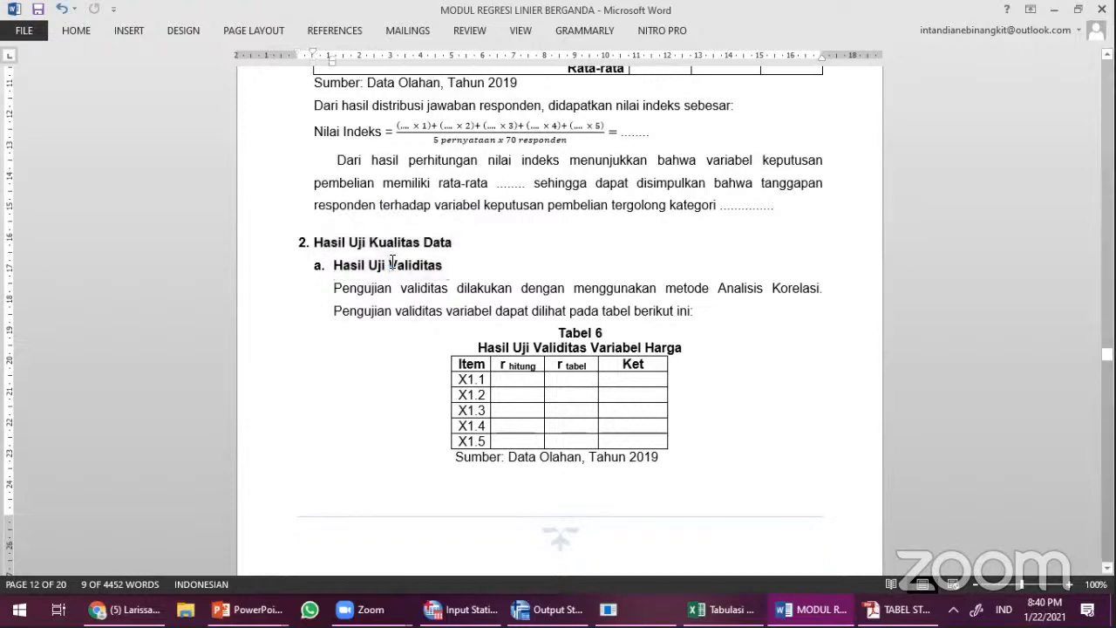
pyautogui.click(280, 244)
pyautogui.click(457, 244)
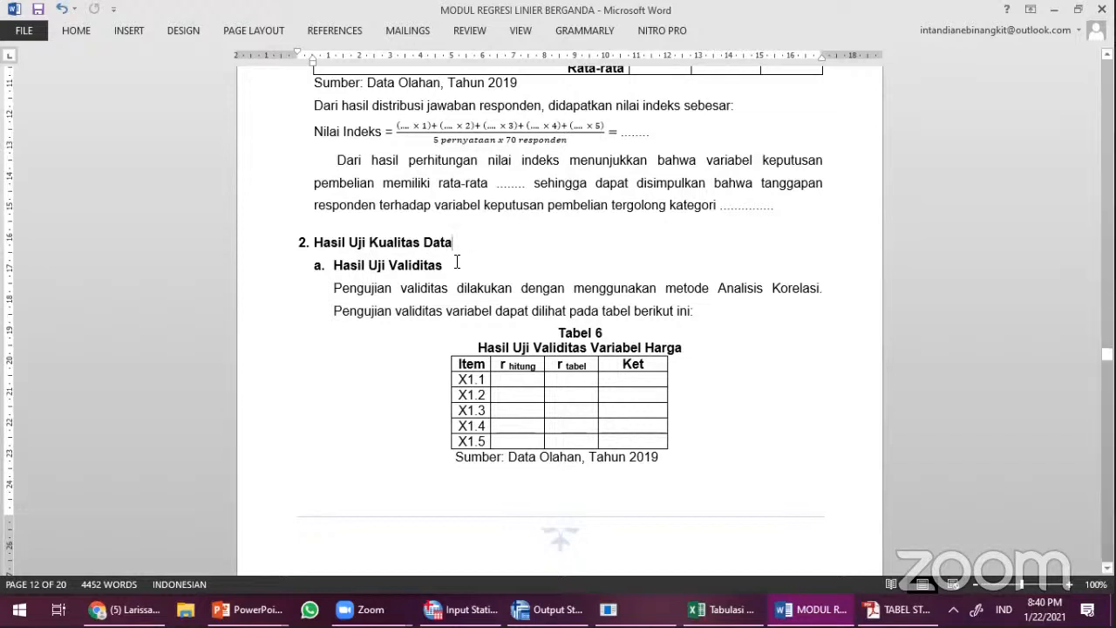
pyautogui.click(265, 254)
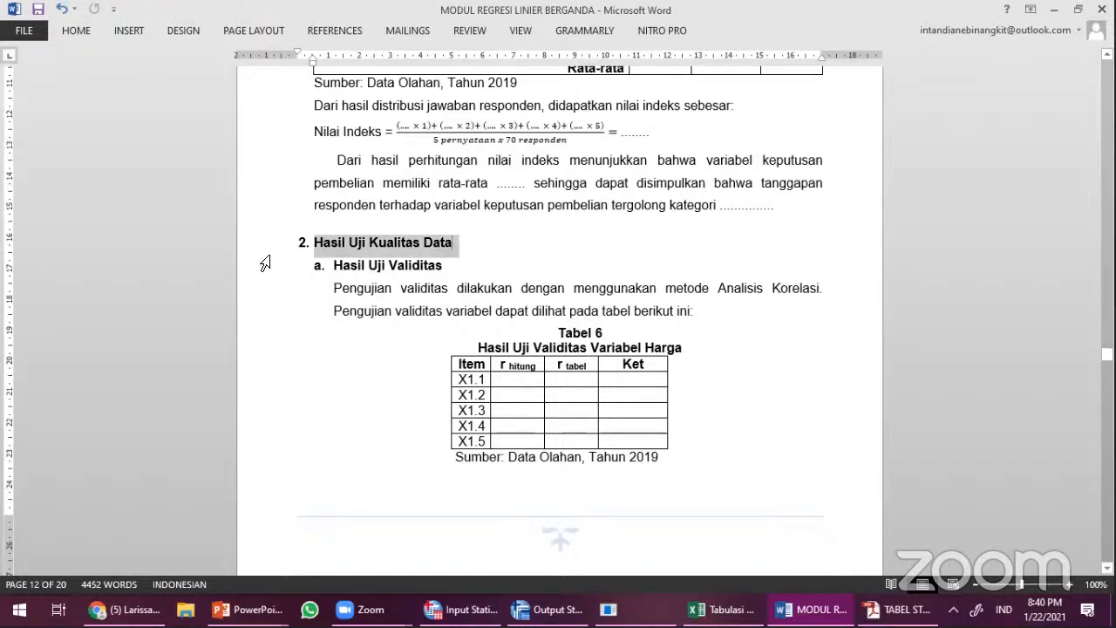
pyautogui.click(401, 265)
pyautogui.click(290, 267)
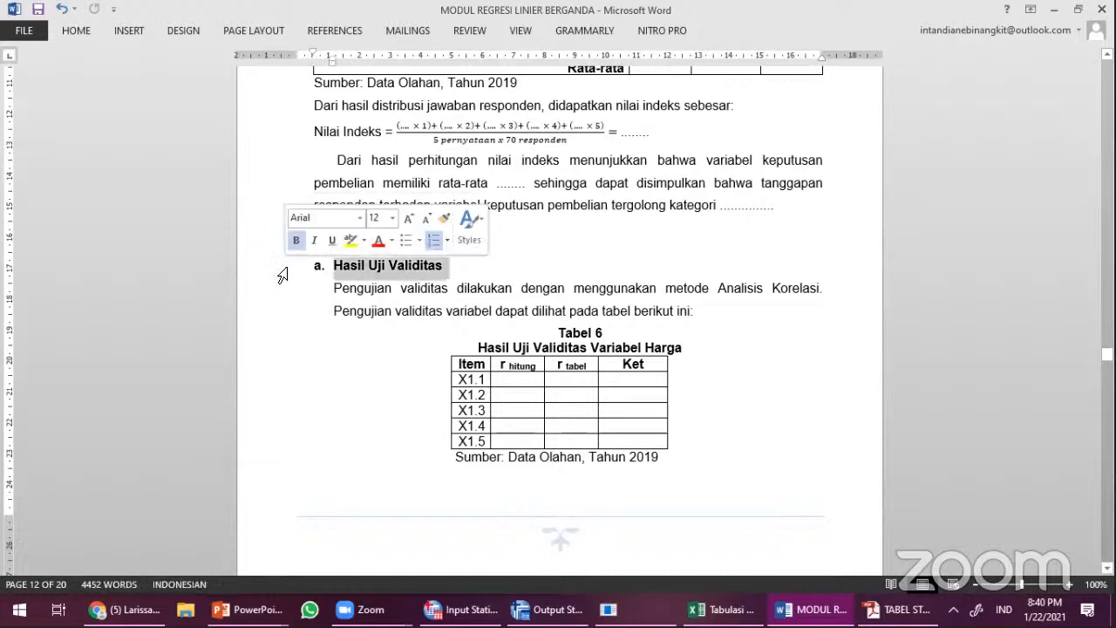
# Step: Look through the validity tables and select the "Uji Reliabilitas" heading above Tabel 9
pyautogui.scroll(-5, 424, 329)
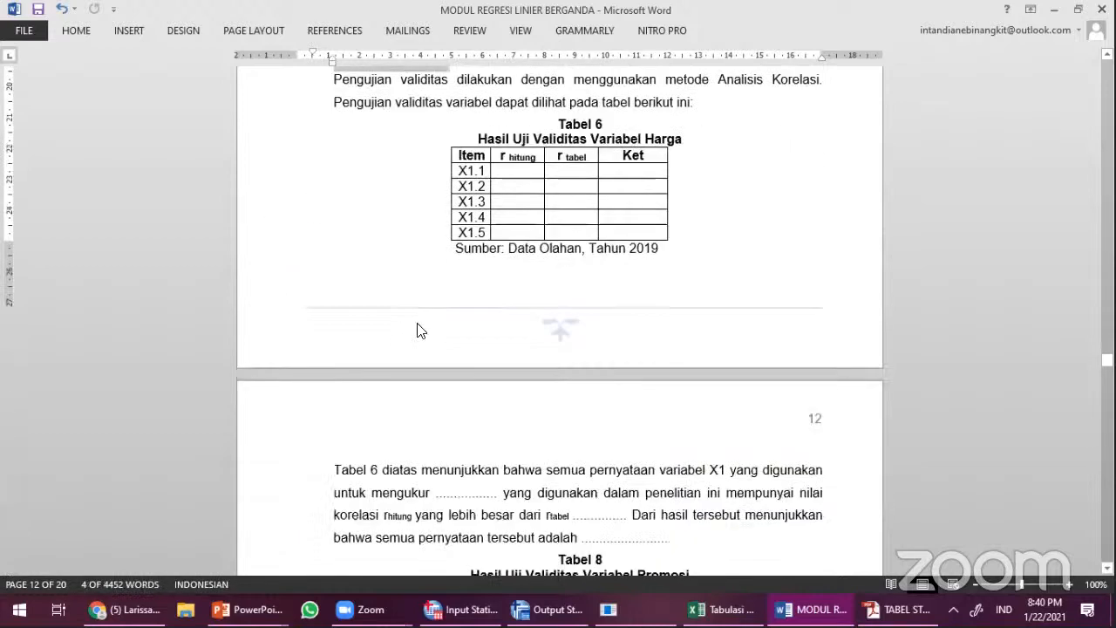
pyautogui.scroll(-8, 419, 323)
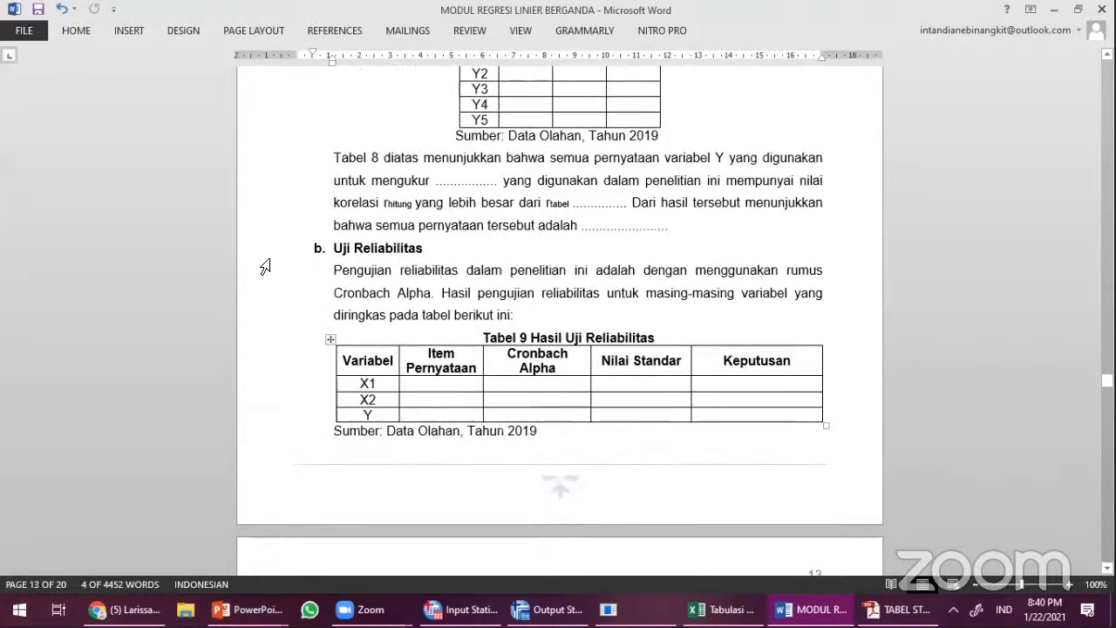
pyautogui.click(269, 258)
# Step: Add "(Apakah pernyataan yang saya berikan kepada responden itu valid atau tidak?)" to the end of the "Hasil Uji Validitas" heading
pyautogui.scroll(10, 324, 324)
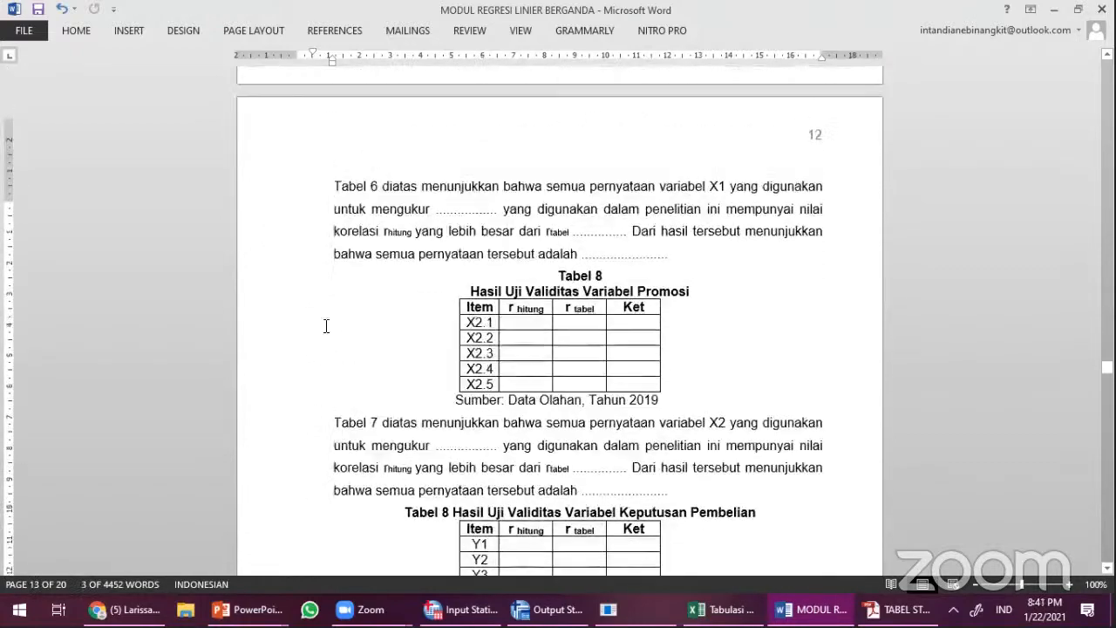
pyautogui.scroll(3, 349, 236)
pyautogui.click(450, 210)
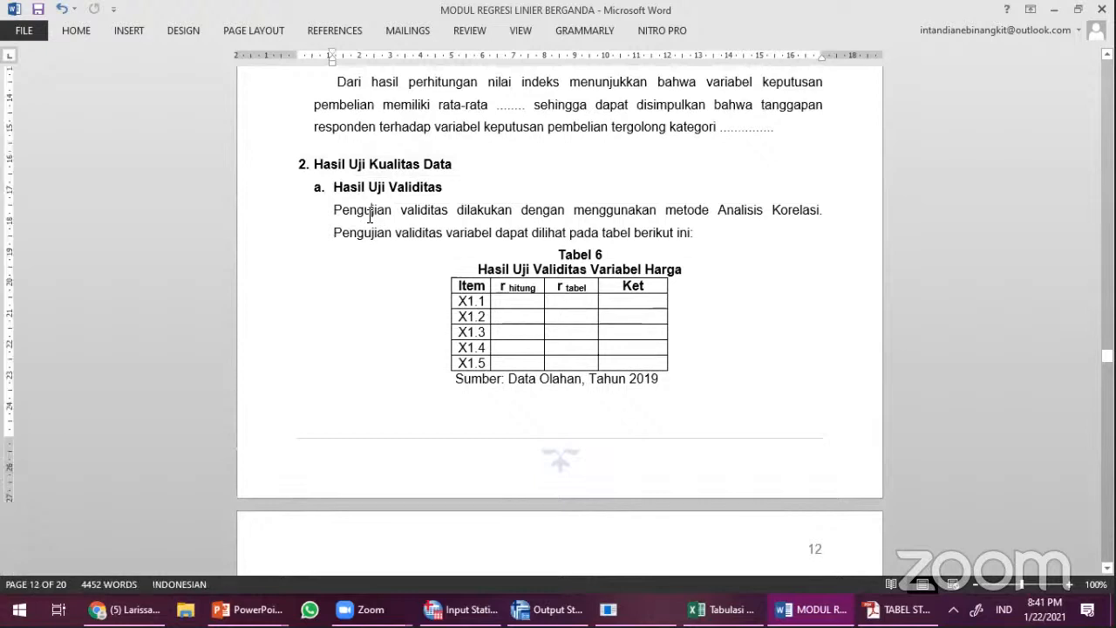
pyautogui.click(453, 188)
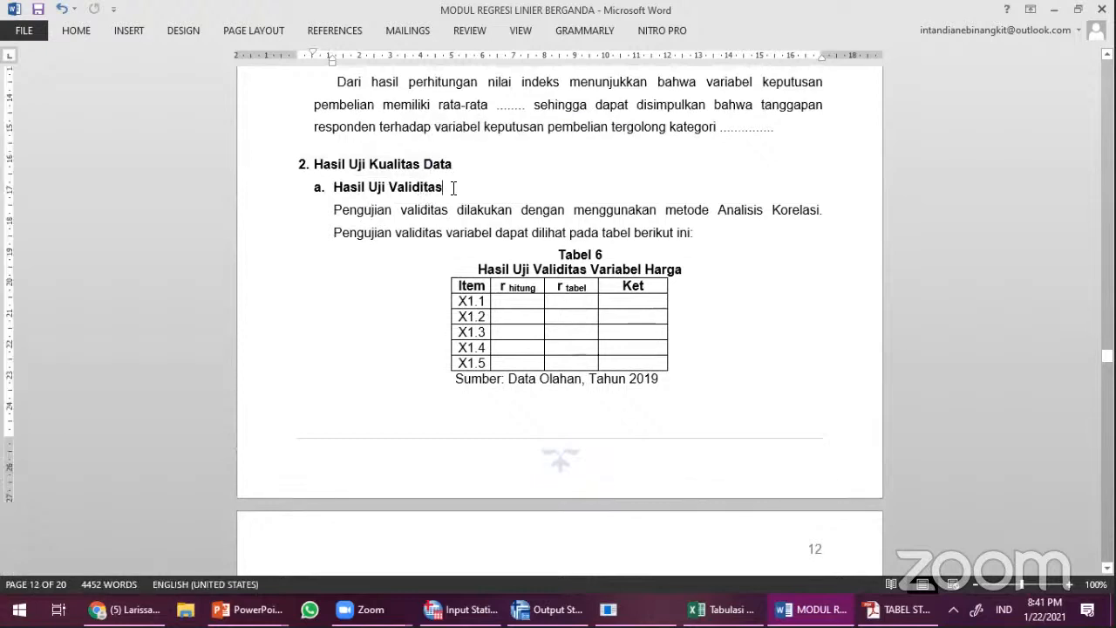
pyautogui.write('(')
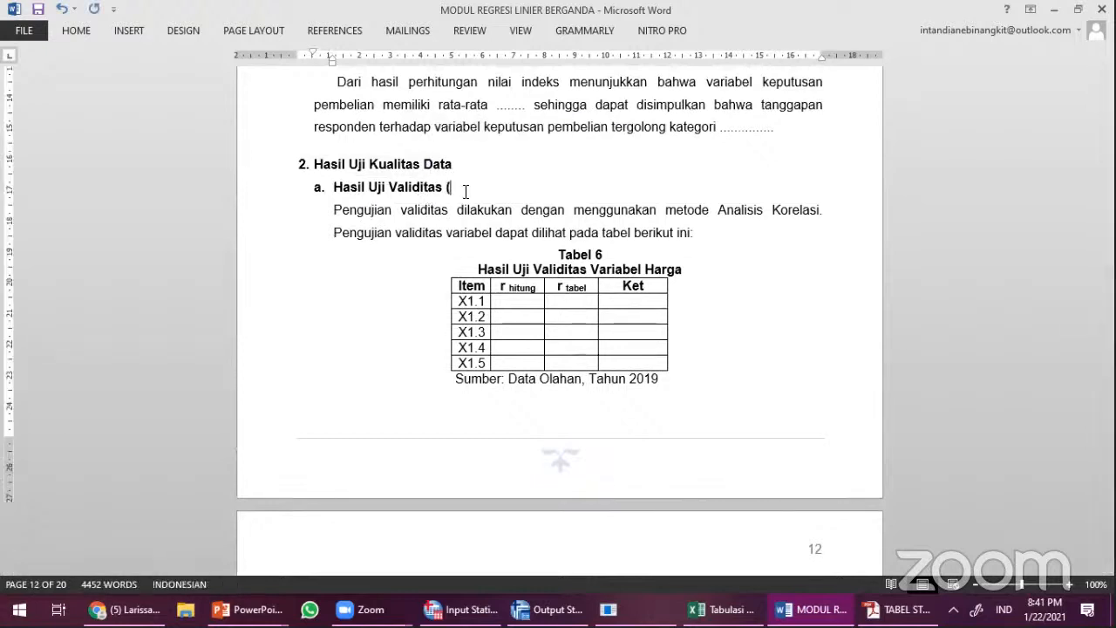
pyautogui.write('Apakah pernyata')
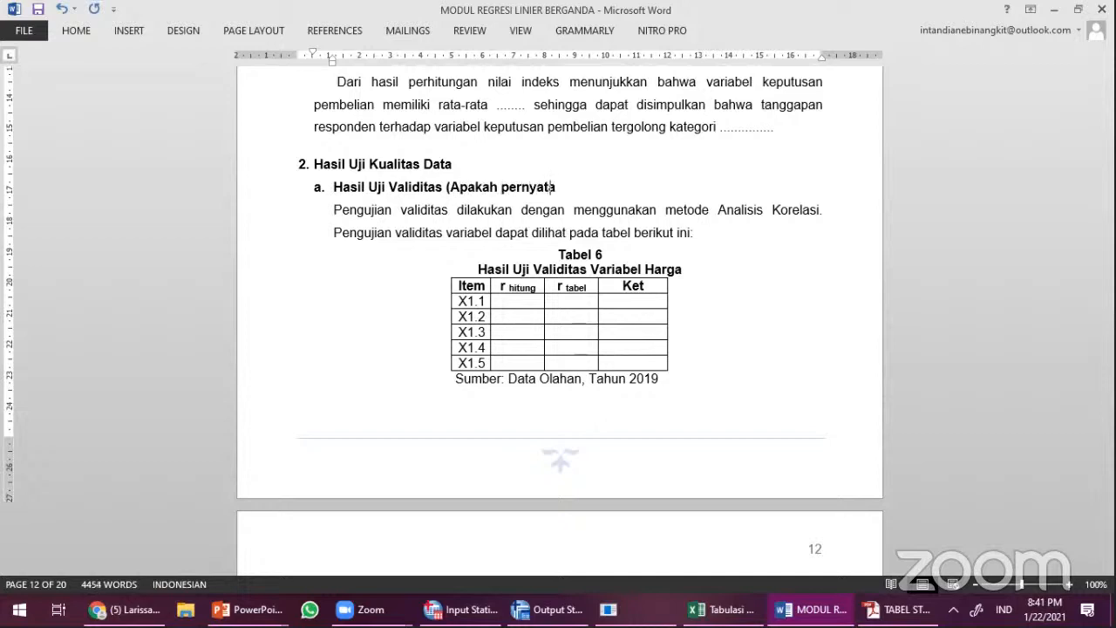
pyautogui.write('an yang saya berika')
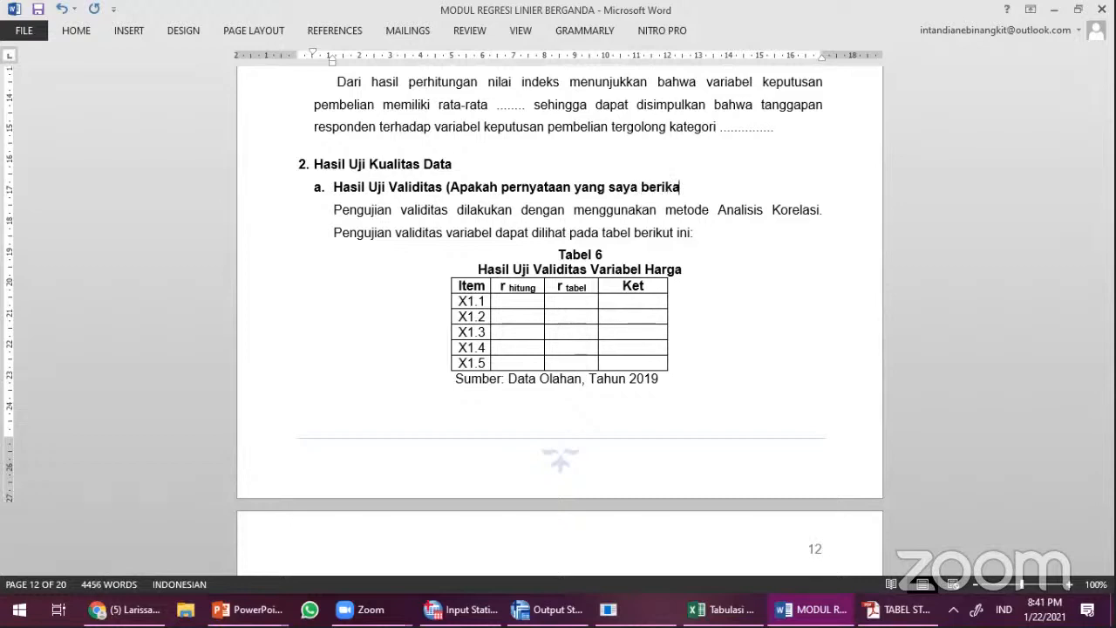
pyautogui.write('n kepada respo')
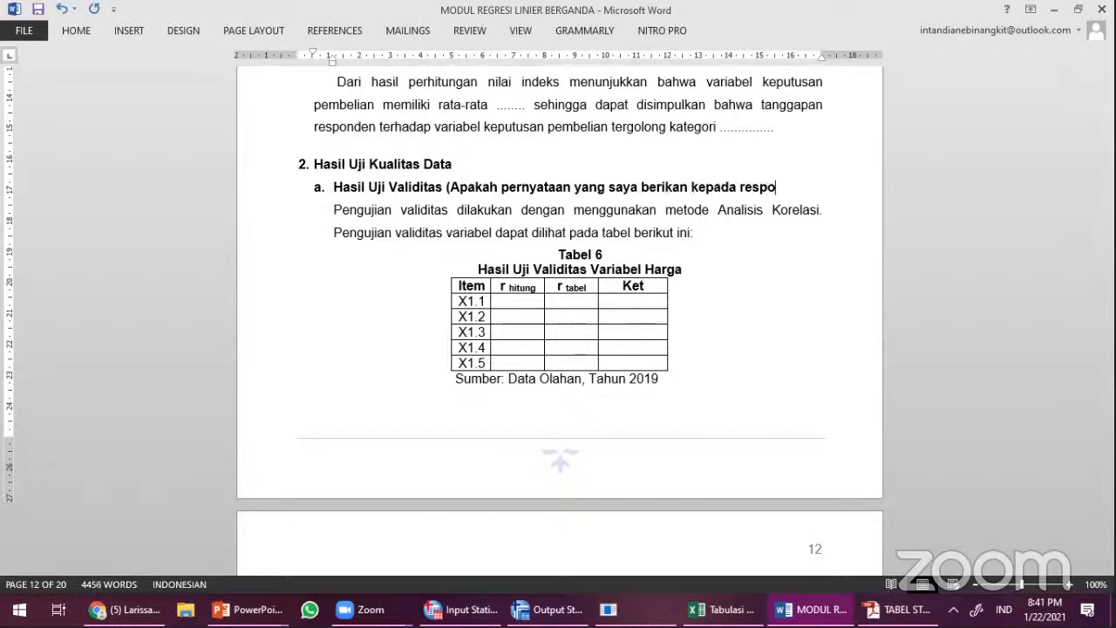
pyautogui.write('nden itu valid aa')
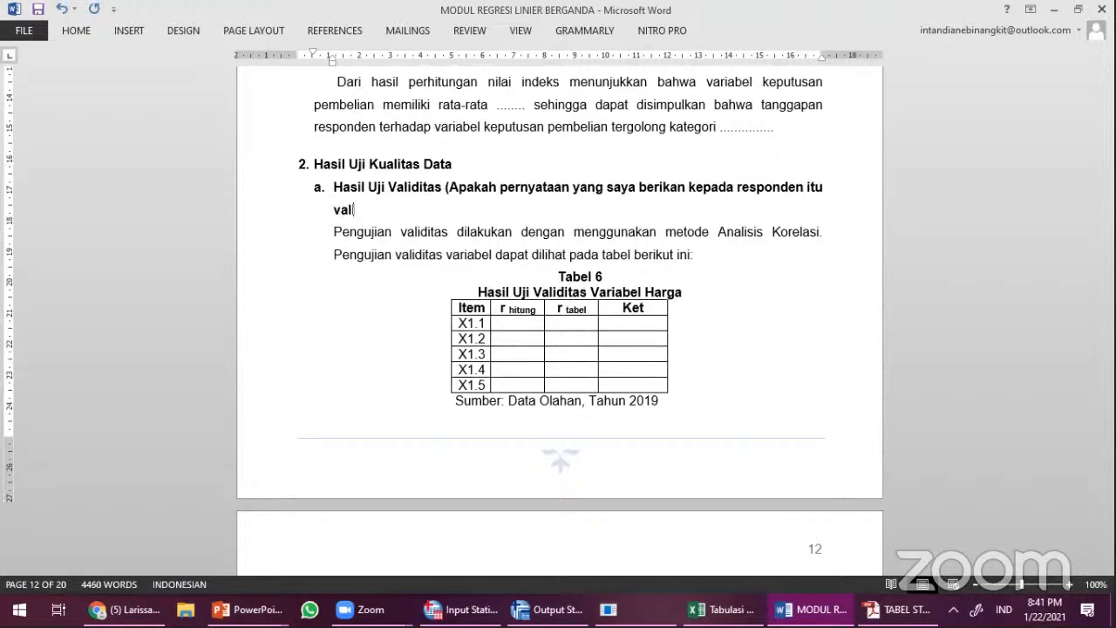
pyautogui.press('BackSpace')
pyautogui.write('tau tidak?')
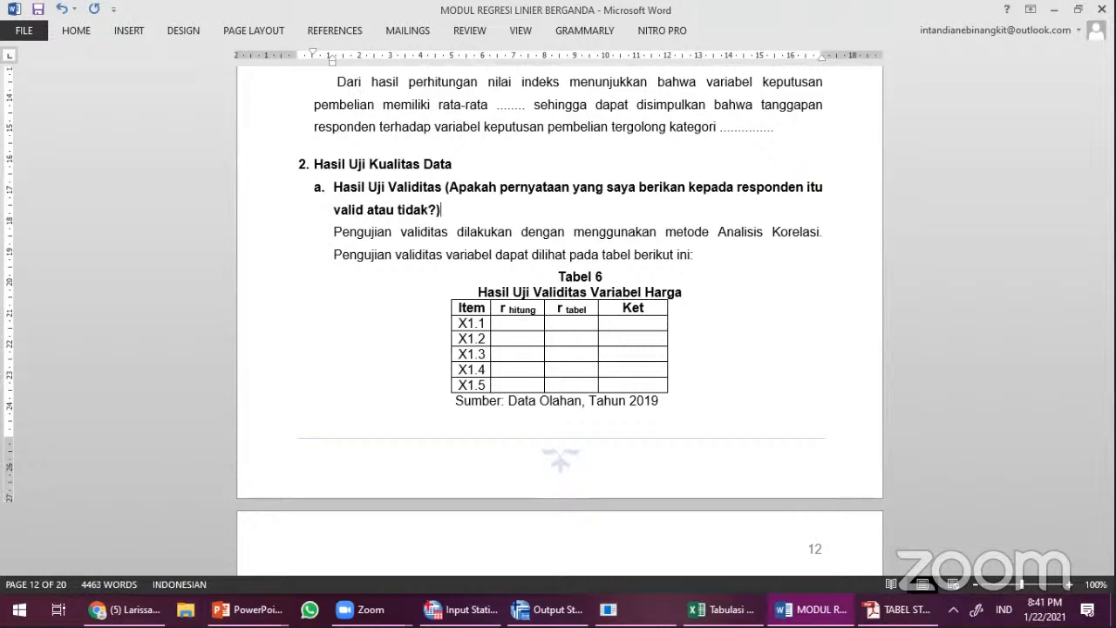
# Step: Copy the bracketed question from the "Hasil Uji Validitas" heading to the end of the "Uji Reliabilitas" heading
pyautogui.moveTo(442, 210); pyautogui.dragTo(447, 189)
pyautogui.hotkey('ctrl', 'c')
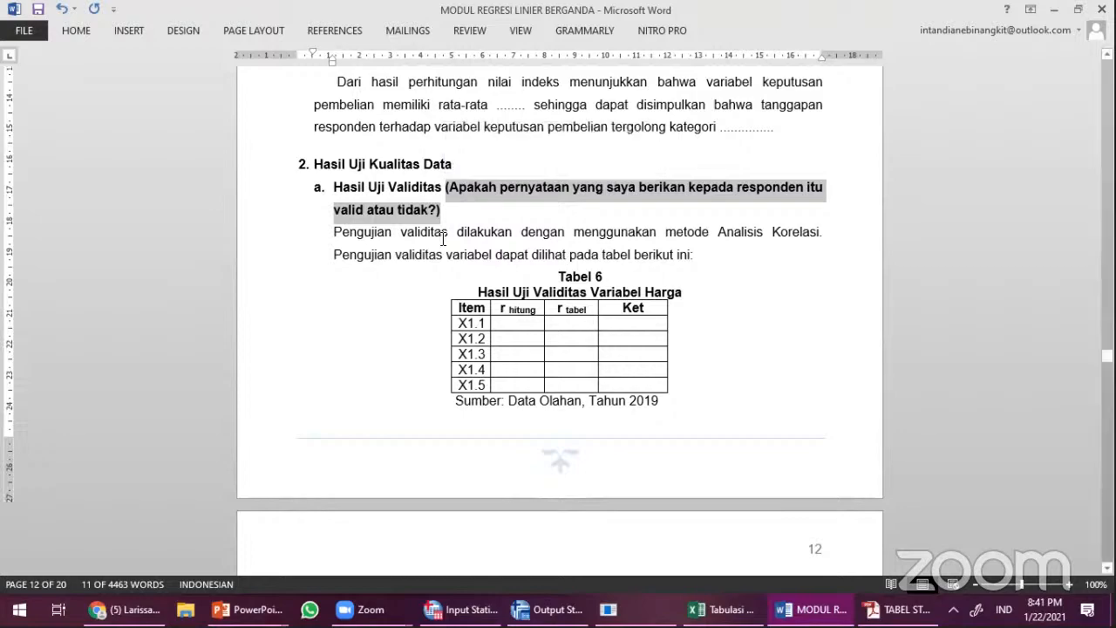
pyautogui.scroll(-14, 452, 204)
pyautogui.click(501, 302)
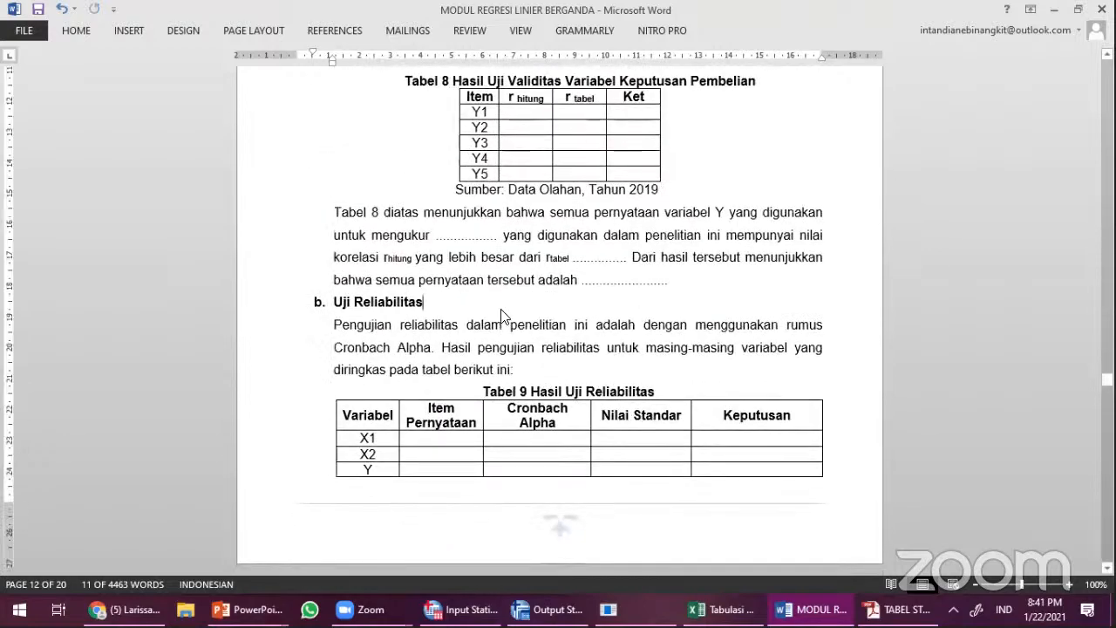
pyautogui.hotkey('ctrl', 'v')
# Step: In the "Uji Reliabilitas" question, replace "pernyataan" with "variabel" and "berikan" with "gunakan"
pyautogui.moveTo(487, 303); pyautogui.dragTo(558, 305)
pyautogui.write('ah variabel')
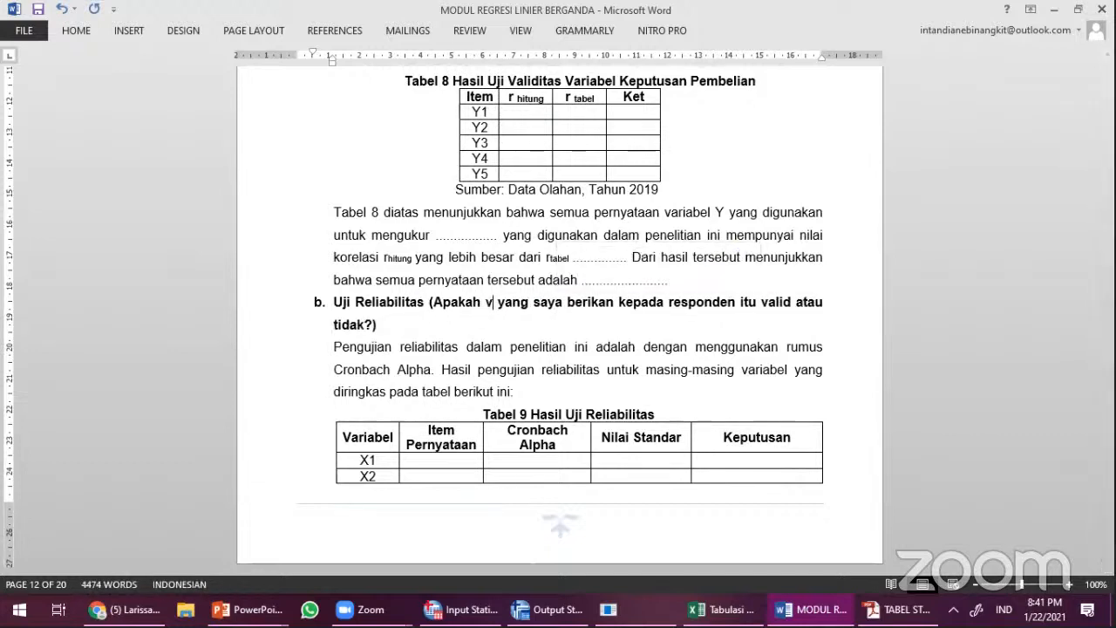
pyautogui.press('BackSpace')
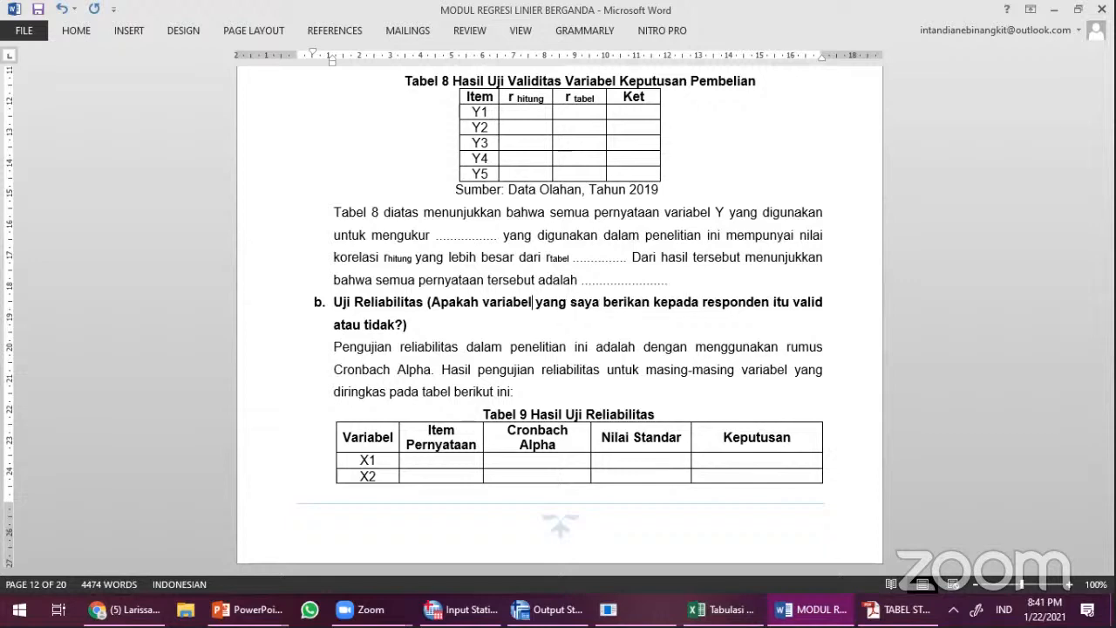
pyautogui.doubleClick(637, 302)
pyautogui.write('guna')
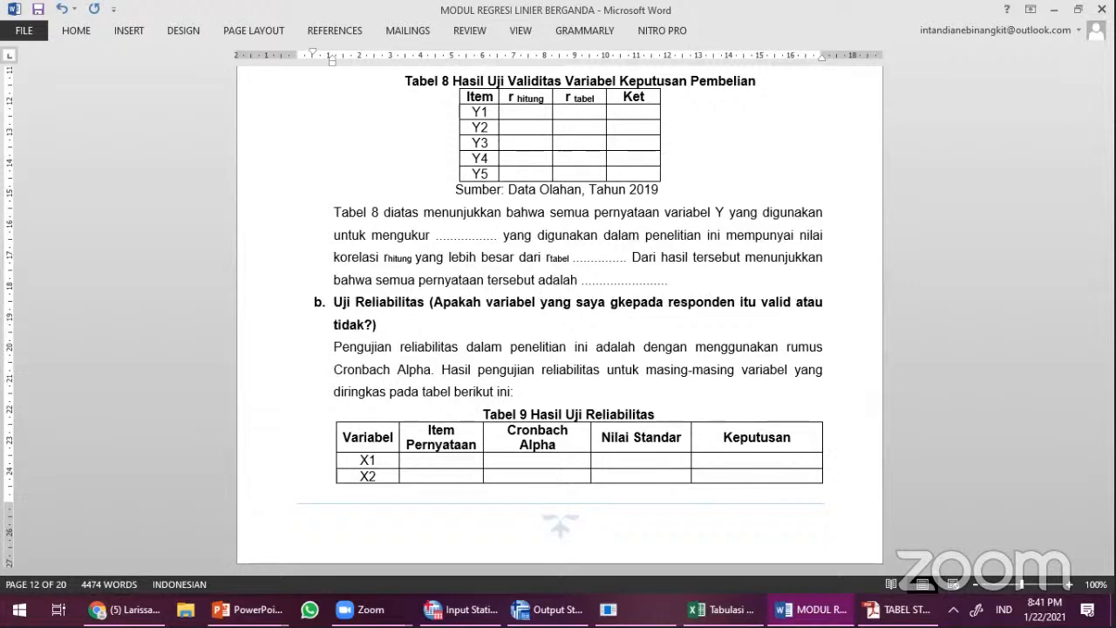
pyautogui.write('kan')
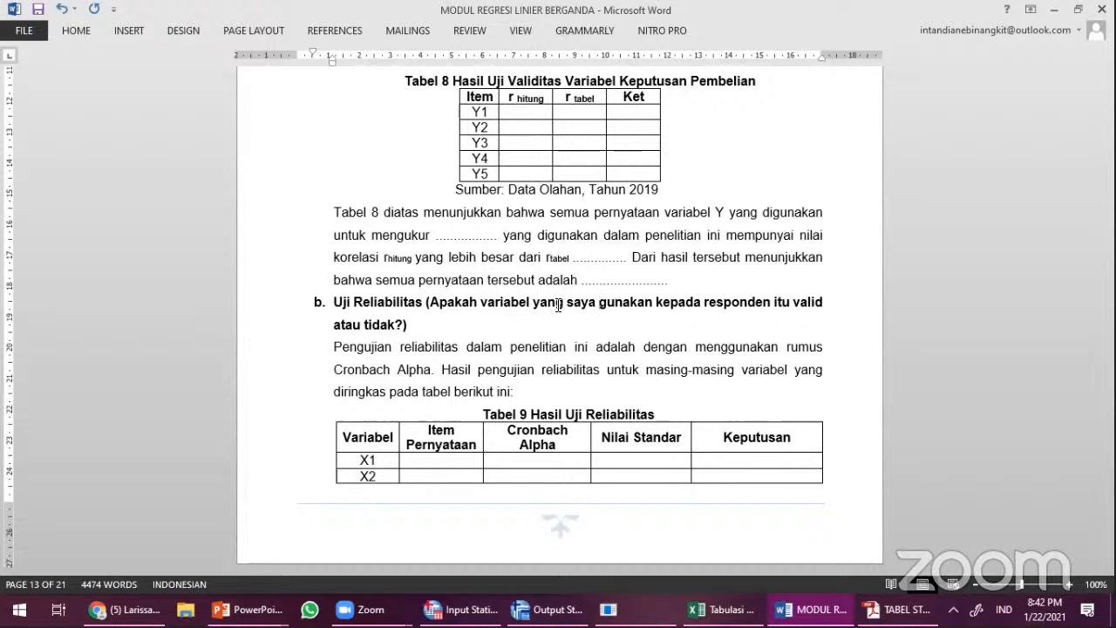
# Step: Insert "mampu mengungkap" after "gunakan" and "seluruh pernyataan dalam" before "variabel" in the "Uji Reliabilitas" question
pyautogui.write('mampu m')
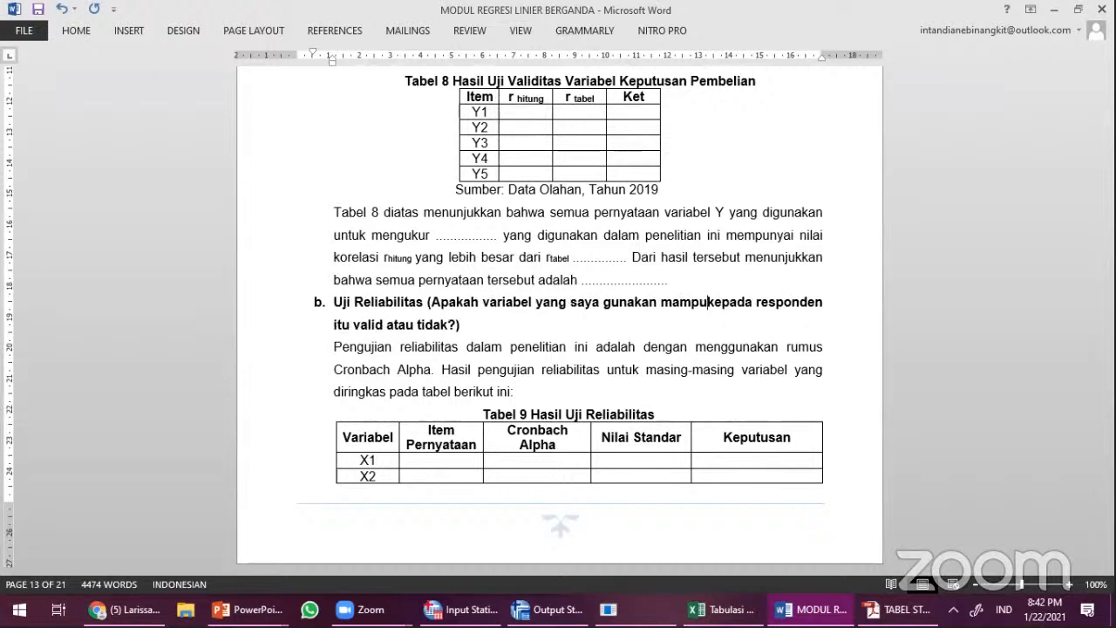
pyautogui.write('engungkap ')
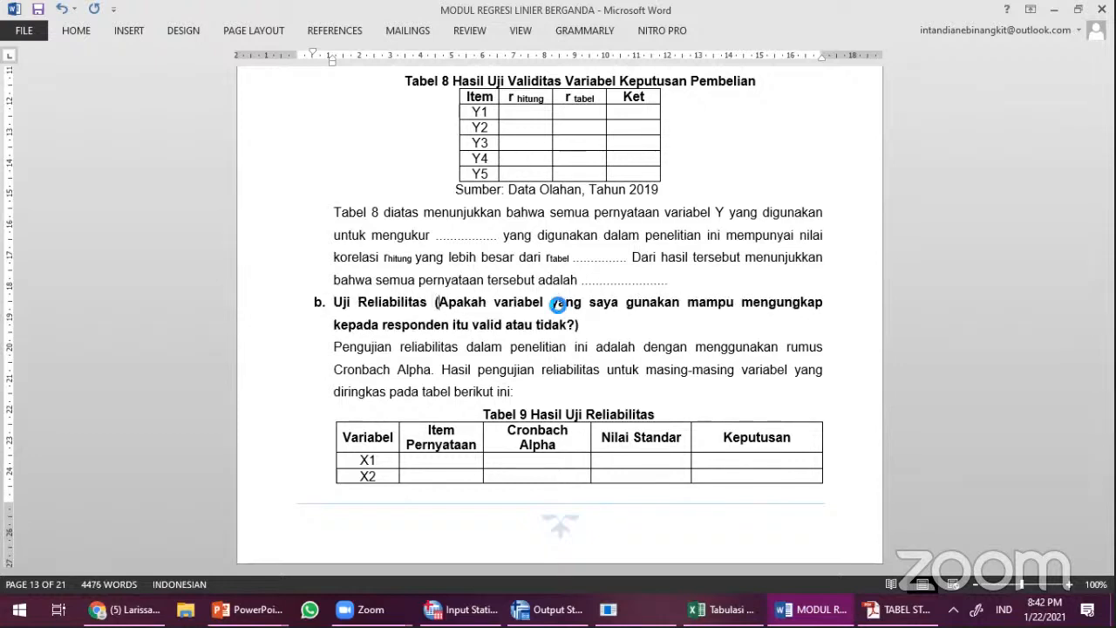
pyautogui.write('seluruh pe')
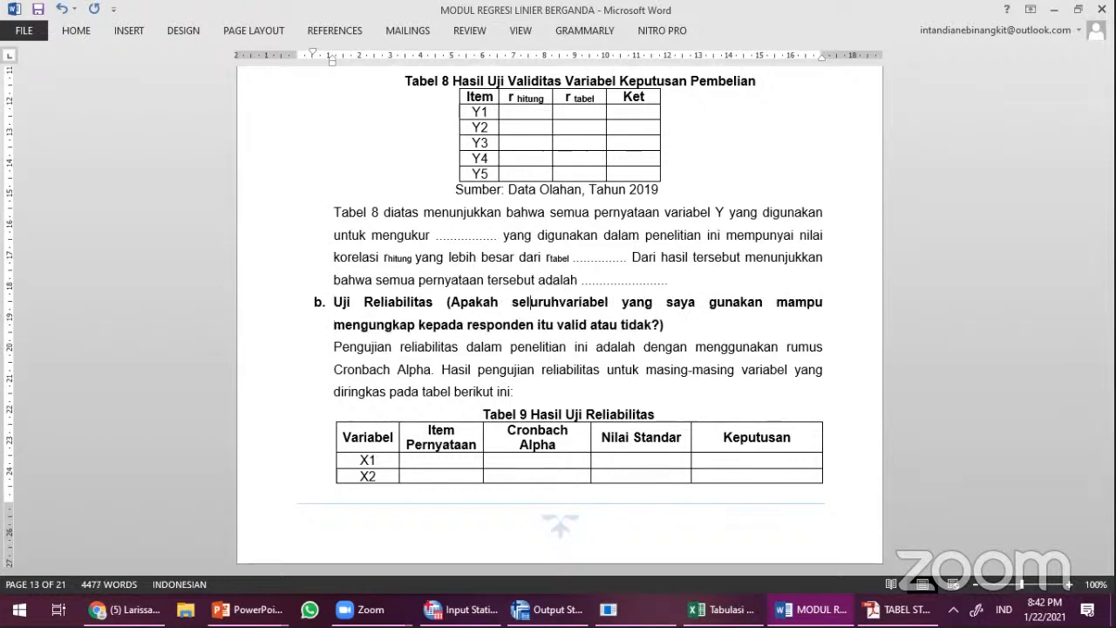
pyautogui.write('rnyataan ')
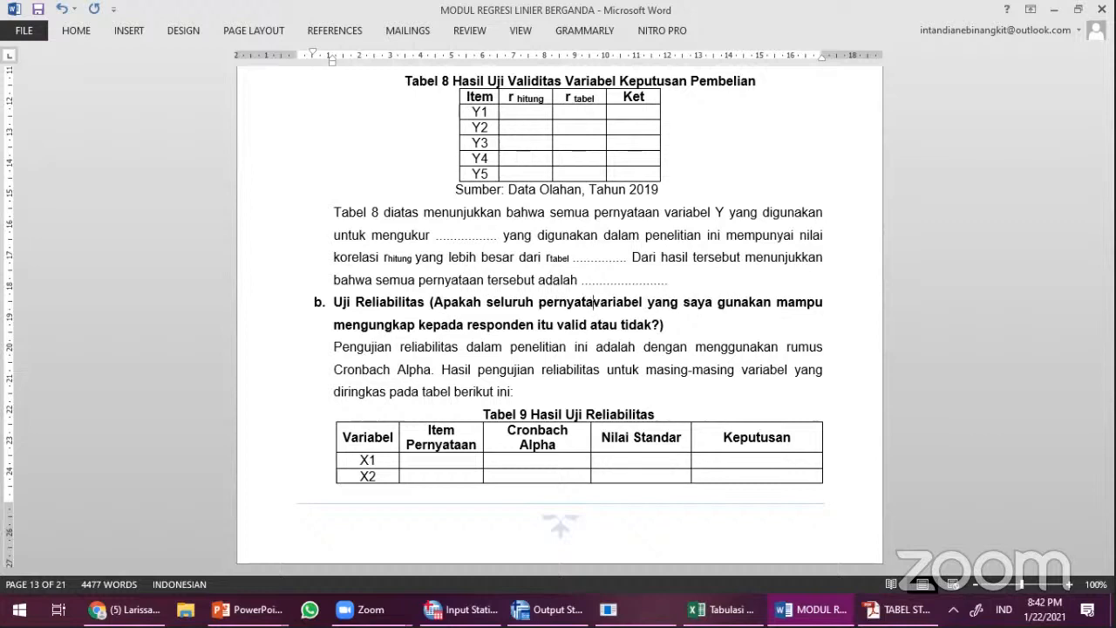
pyautogui.write('dalam')
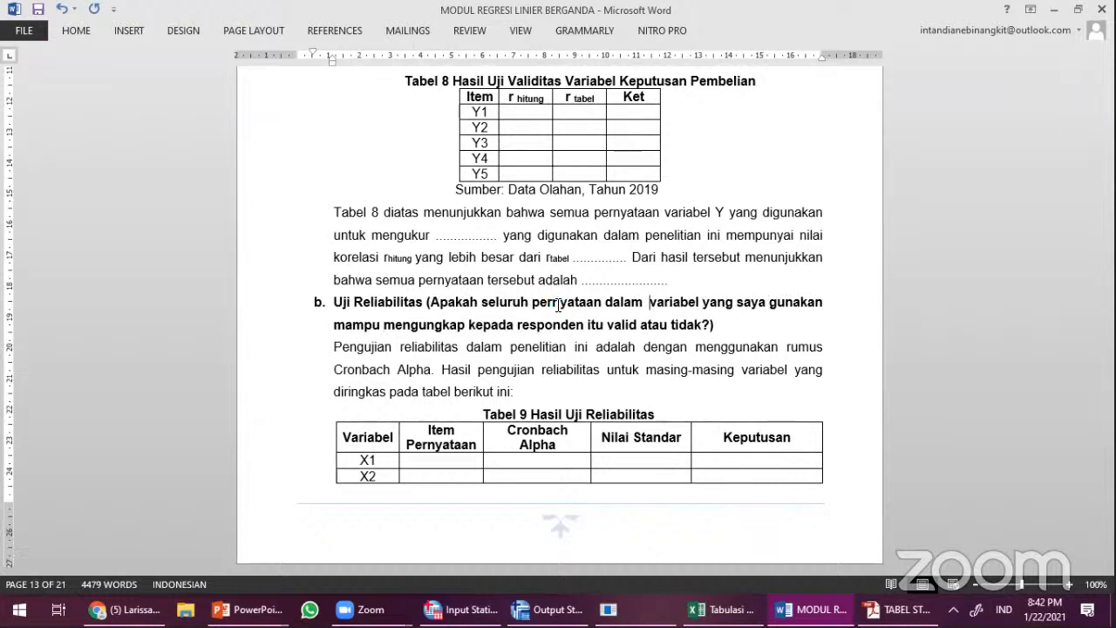
# Step: Insert "informasi yang jelas dan dapat diandalkan" after "mengungkap" in the "Uji Reliabilitas" question
pyautogui.press('Right')
pyautogui.press('Right')
pyautogui.press('Right')
pyautogui.press('Right')
pyautogui.press('Right')
pyautogui.press('Right')
pyautogui.press('Right')
pyautogui.press('Right')
pyautogui.press('Right')
pyautogui.press('Right')
pyautogui.press('Right')
pyautogui.press('Right')
pyautogui.press('Right')
pyautogui.press('Right')
pyautogui.press('Right')
pyautogui.write('informasi ')
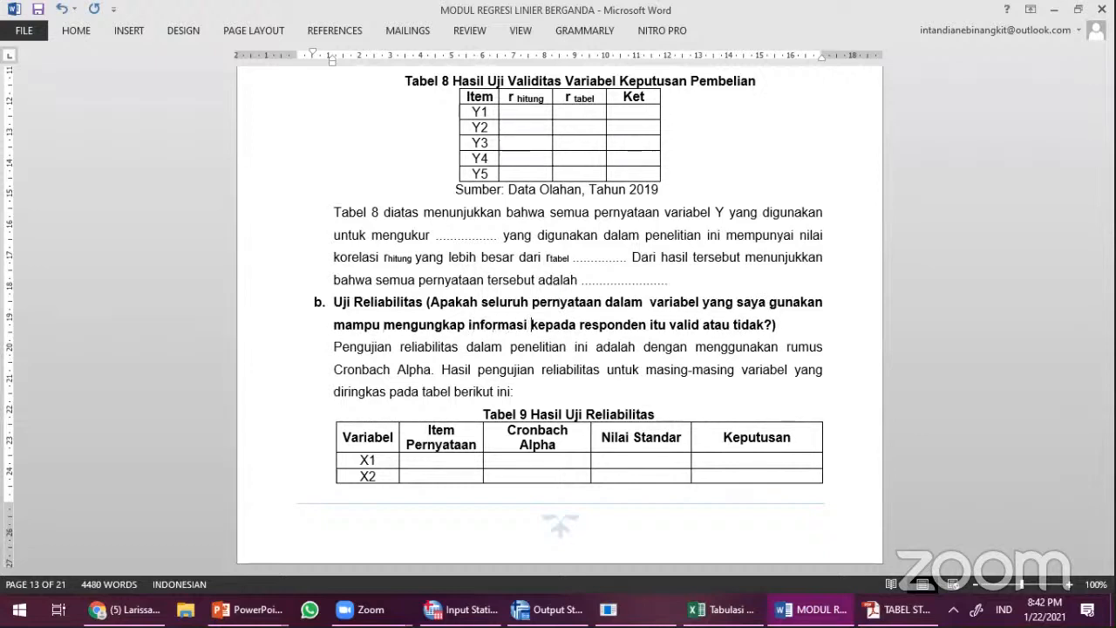
pyautogui.write('yang jela')
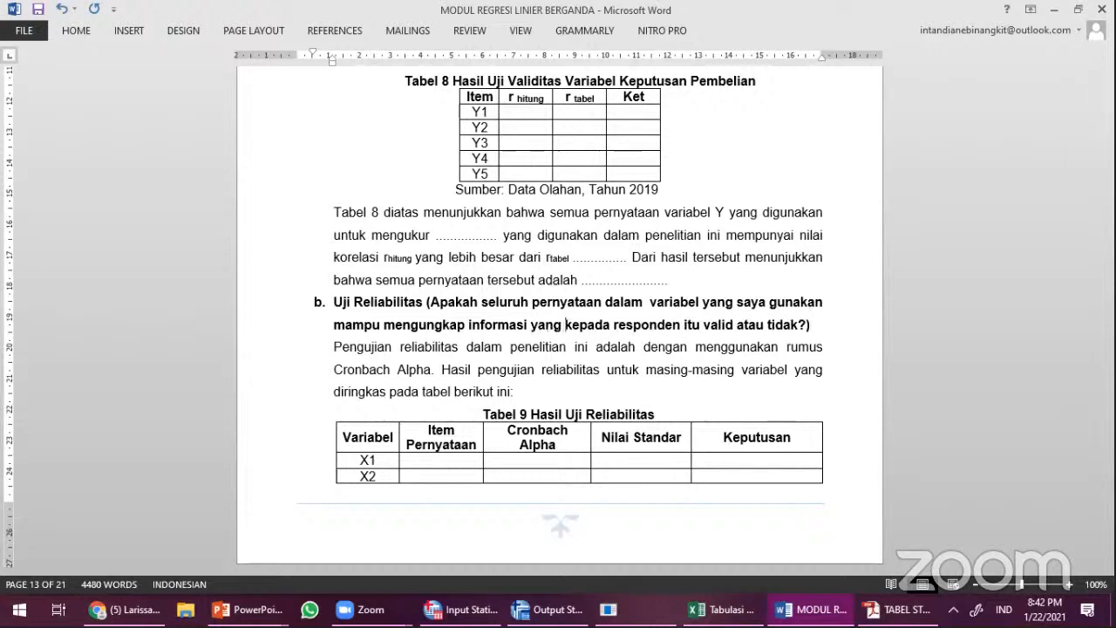
pyautogui.write('s dan dapat d')
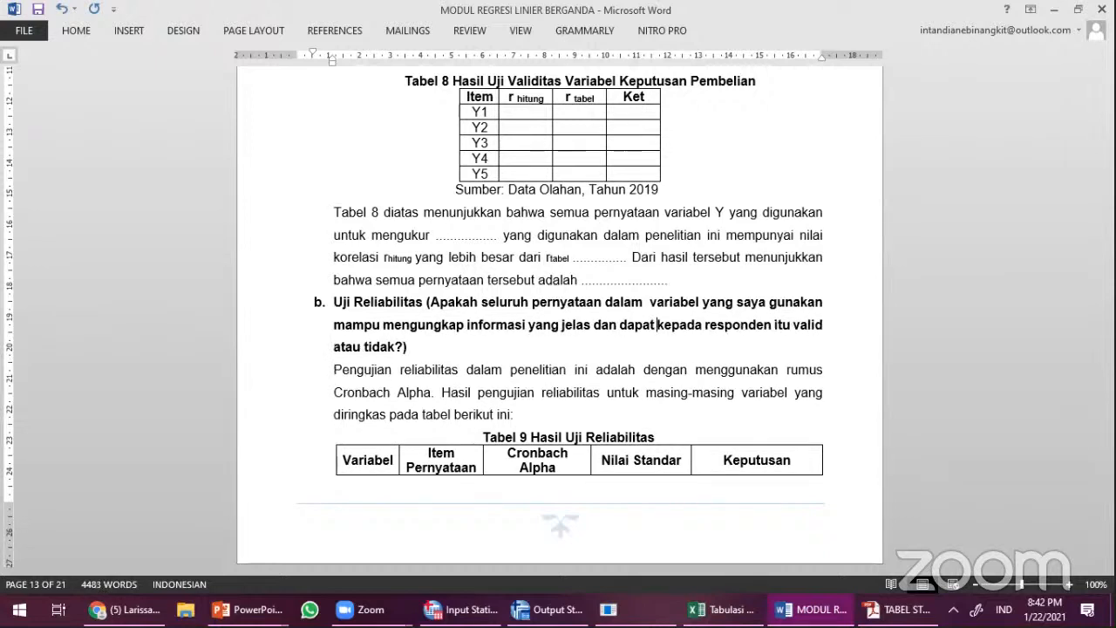
pyautogui.write('iandalkan')
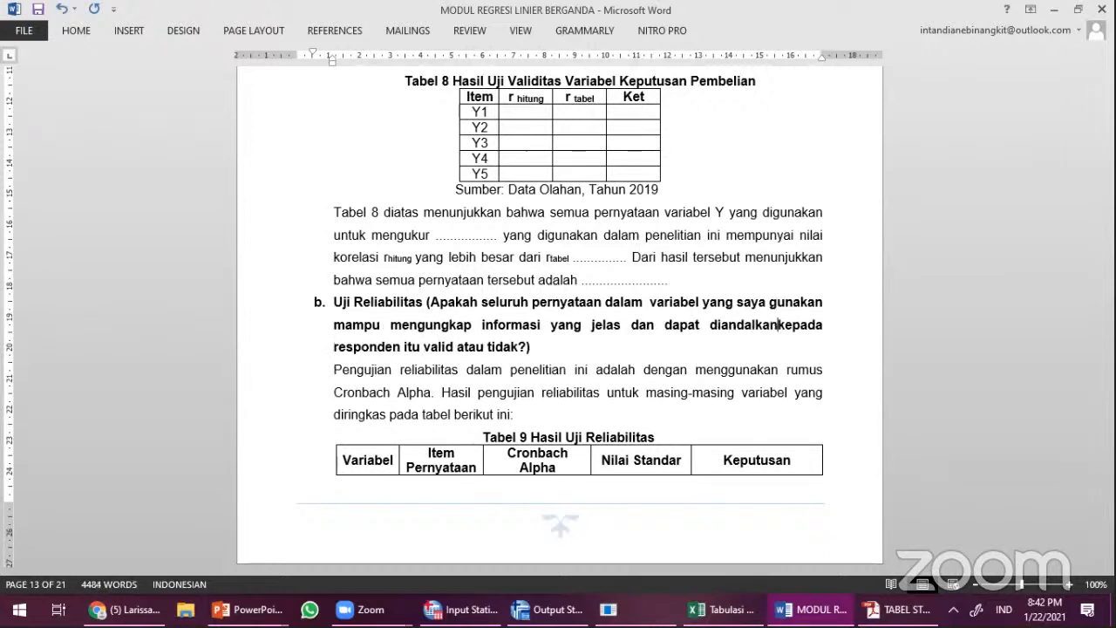
# Step: Delete "kepada responden itu valid atau tidak" after "diandalkan" in the "Uji Reliabilitas" question
pyautogui.hotkey('ctrl', 'shift', 'Right')
pyautogui.hotkey('ctrl', 'shift', 'Right')
pyautogui.hotkey('ctrl', 'shift', 'Right')
pyautogui.hotkey('ctrl', 'shift', 'Right')
pyautogui.hotkey('ctrl', 'shift', 'Right')
pyautogui.hotkey('ctrl', 'shift', 'Right')
pyautogui.press('BackSpace')
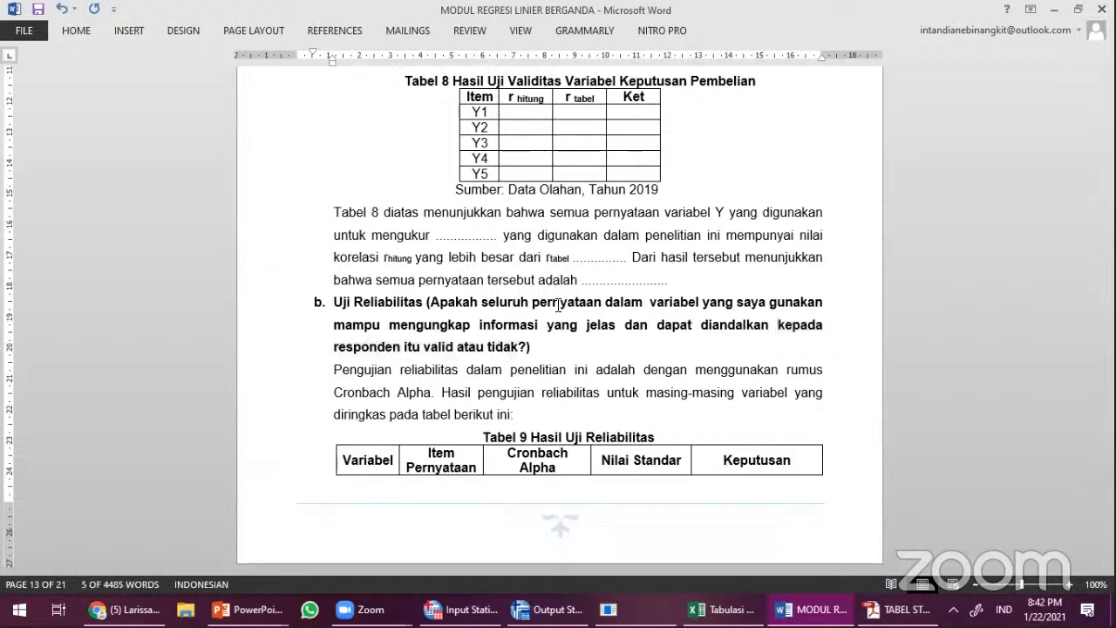
# Step: Add the second question "Apakah variabel handal atau tidak?" inside the brackets of the "Uji Reliabilitas" heading
pyautogui.press('Right')
pyautogui.write('Apakah v')
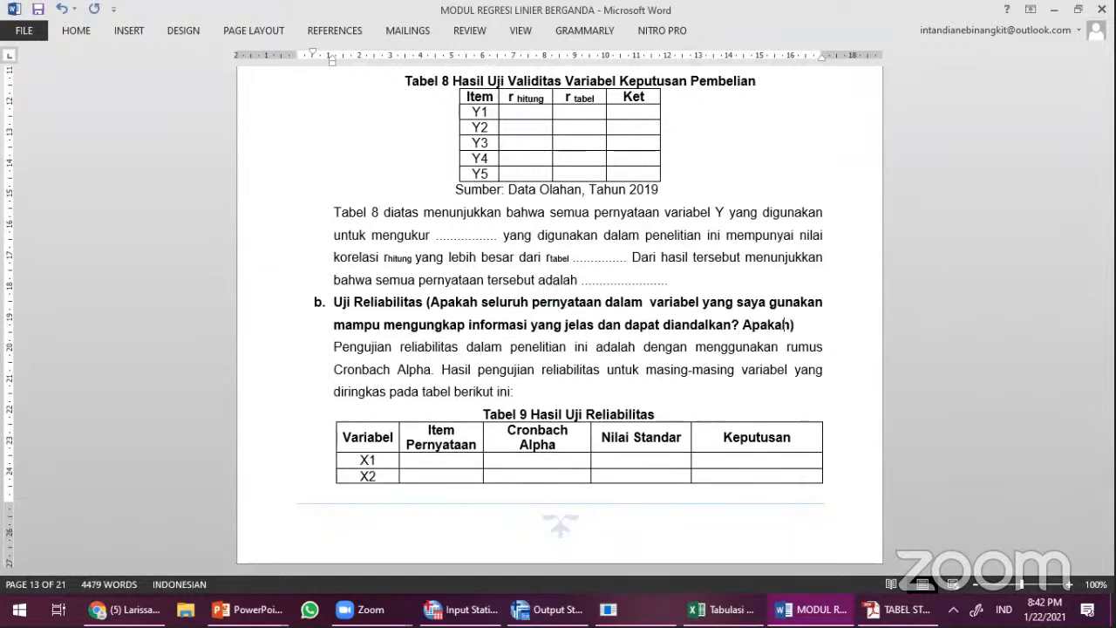
pyautogui.write('ariabel handal/')
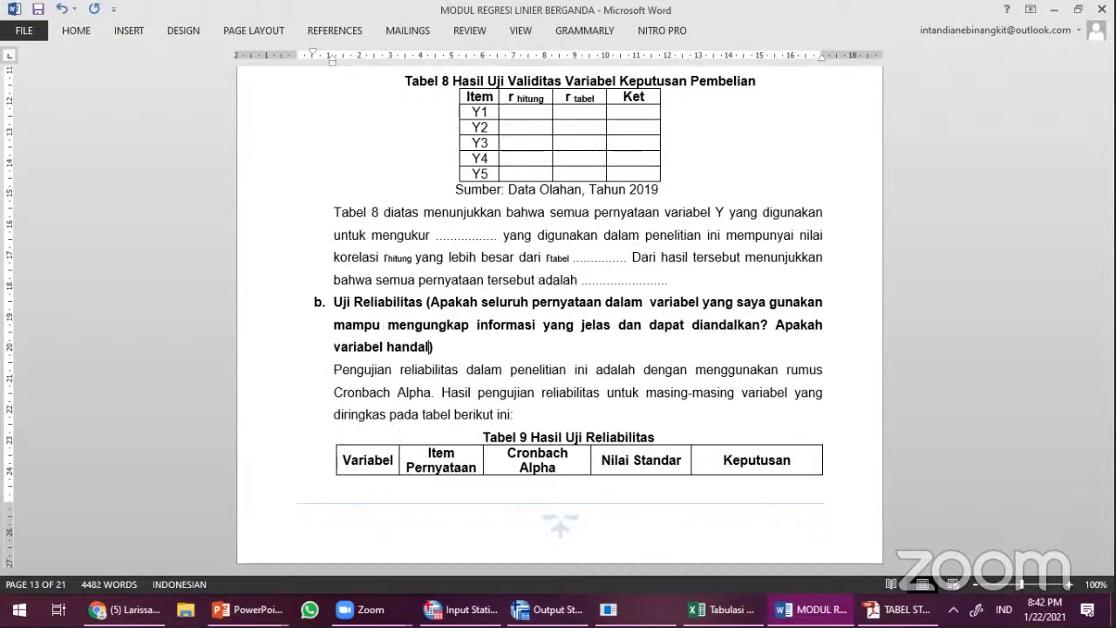
pyautogui.press('BackSpace')
pyautogui.write('atau tidak')
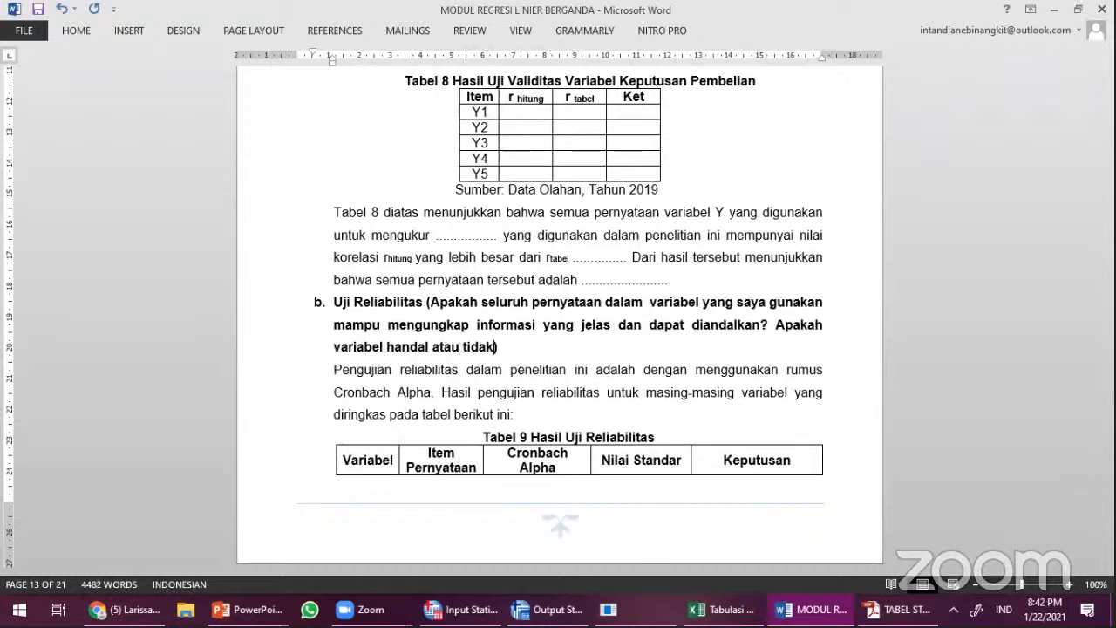
pyautogui.write('?')
# Step: Insert "(reliabel)" after "handal" in the second question of the "Uji Reliabilitas" heading
pyautogui.hotkey('ctrl', 'Left')
pyautogui.hotkey('ctrl', 'Left')
pyautogui.hotkey('ctrl', 'Left')
pyautogui.write('(reliabel')
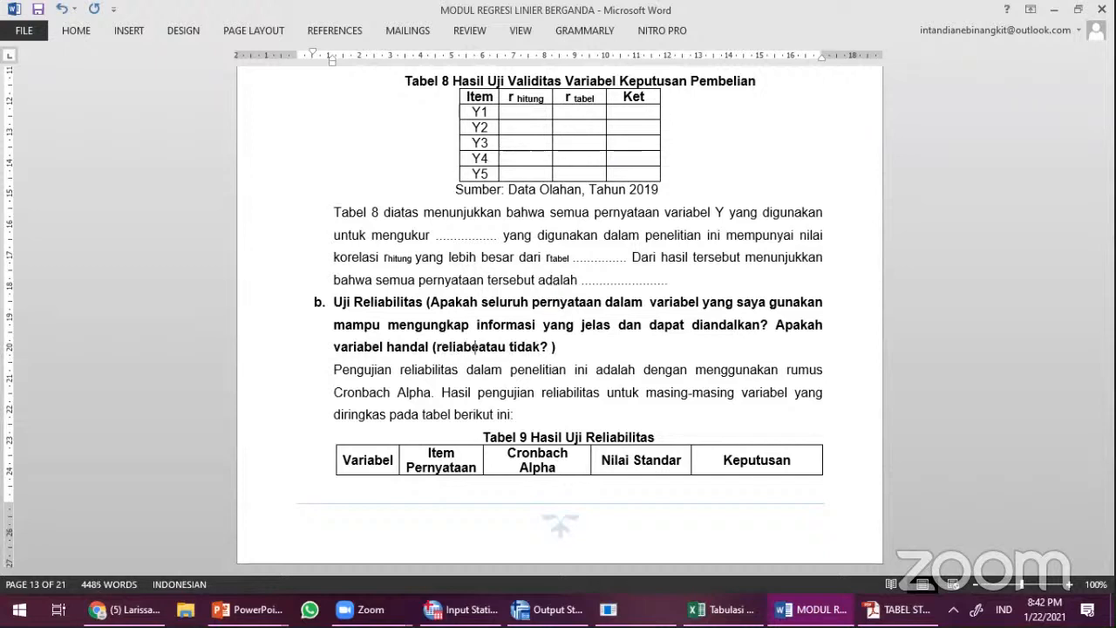
pyautogui.write(')')
pyautogui.click(677, 347)
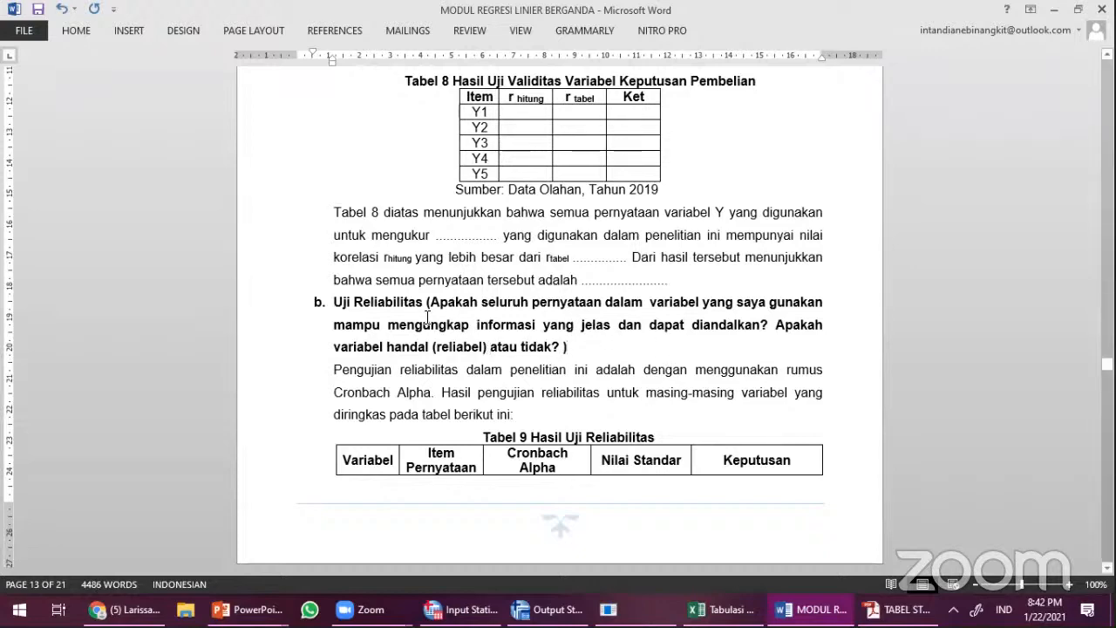
# Step: Return to the "Hasil Uji Validitas" section and examine Tabel 6 for the Harga variable
pyautogui.scroll(5, 428, 316)
pyautogui.scroll(7, 427, 324)
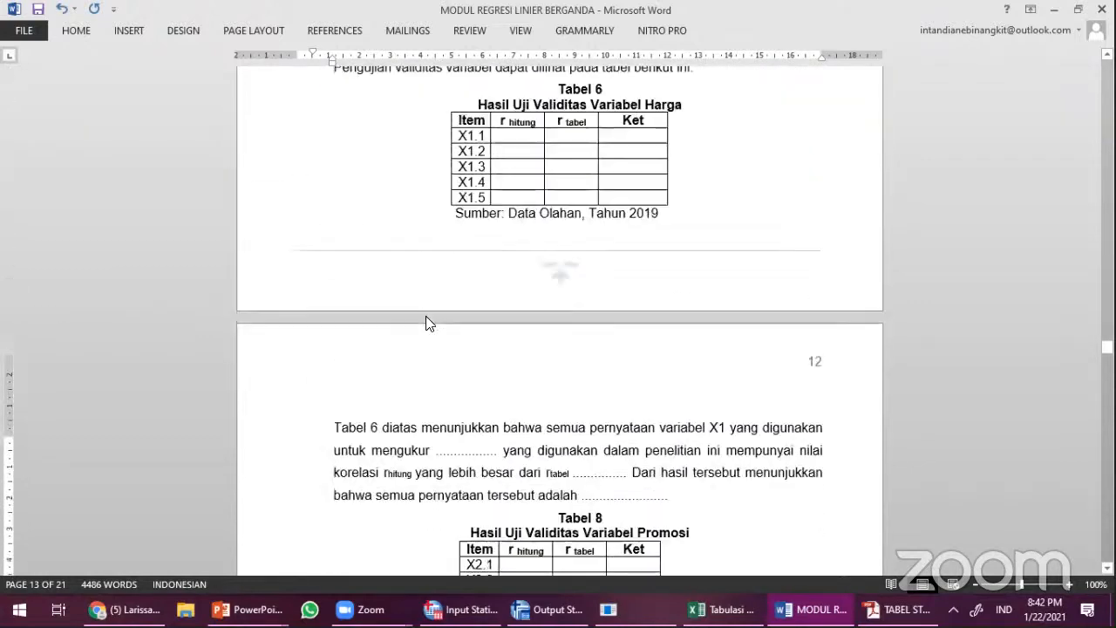
pyautogui.scroll(2, 427, 323)
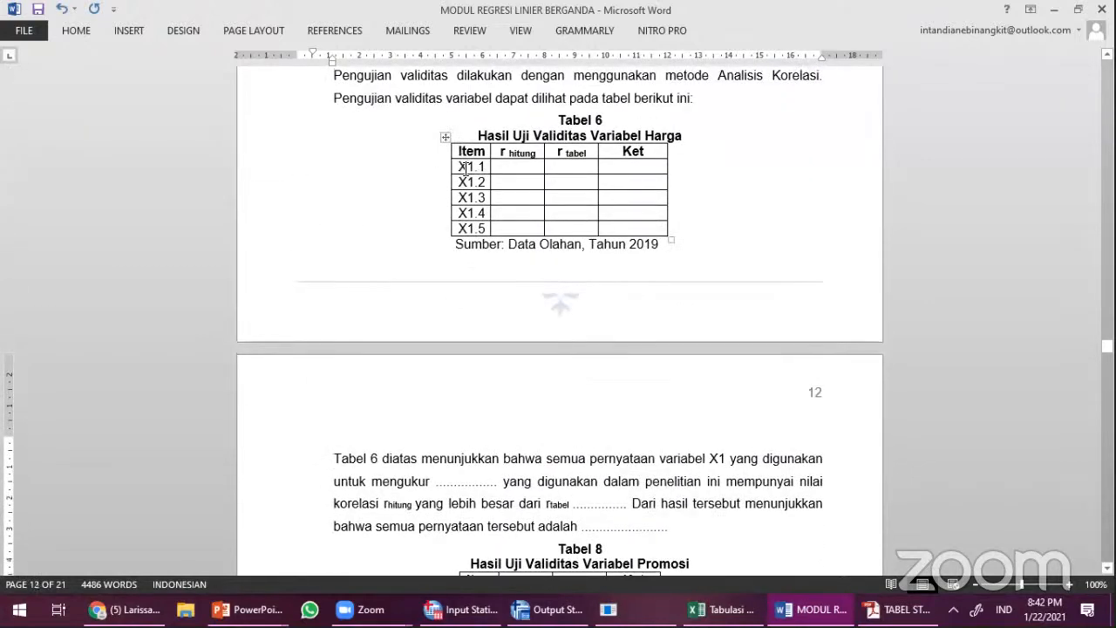
pyautogui.scroll(1, 473, 181)
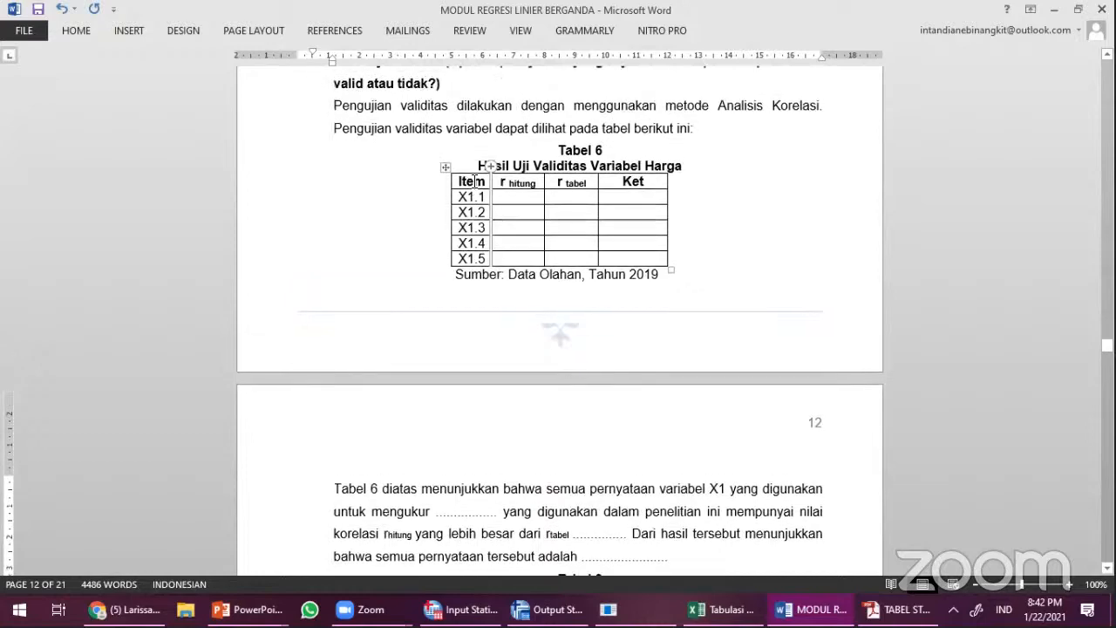
pyautogui.scroll(1, 473, 182)
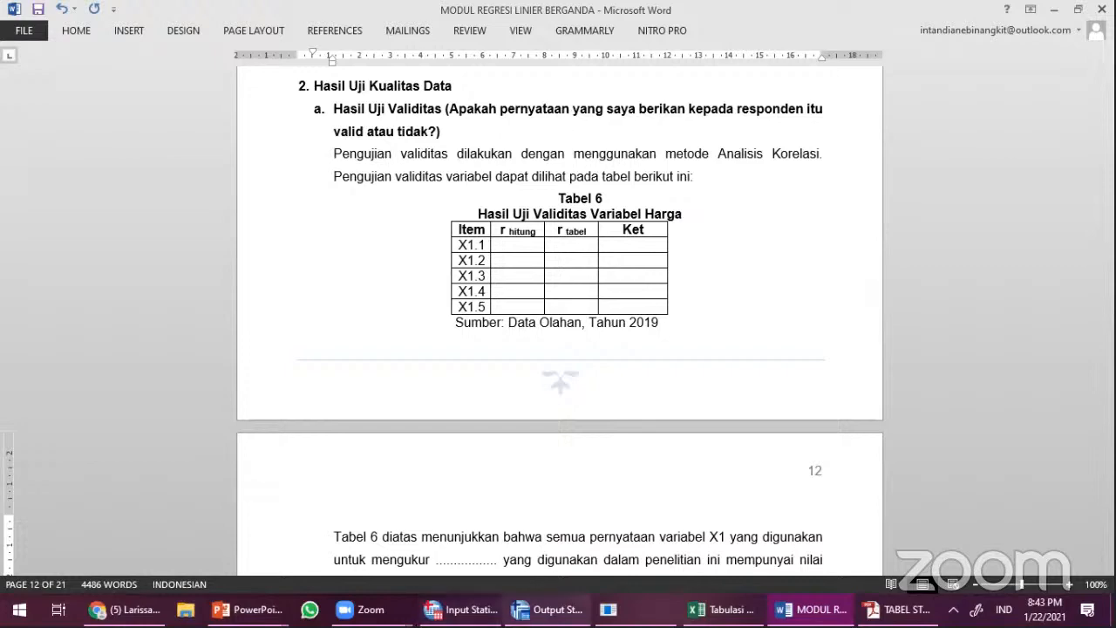
# Step: Switch to SPSS, close the "Output Statistik Deskriptif Kasus 1" output document and bring up the data editor
pyautogui.click(548, 609)
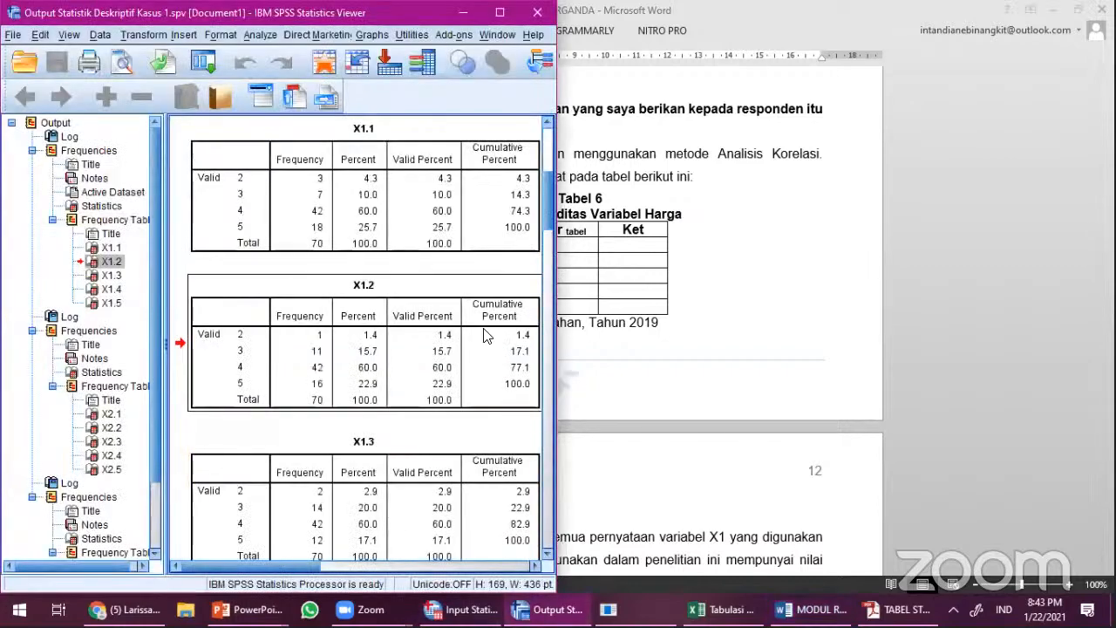
pyautogui.click(500, 12)
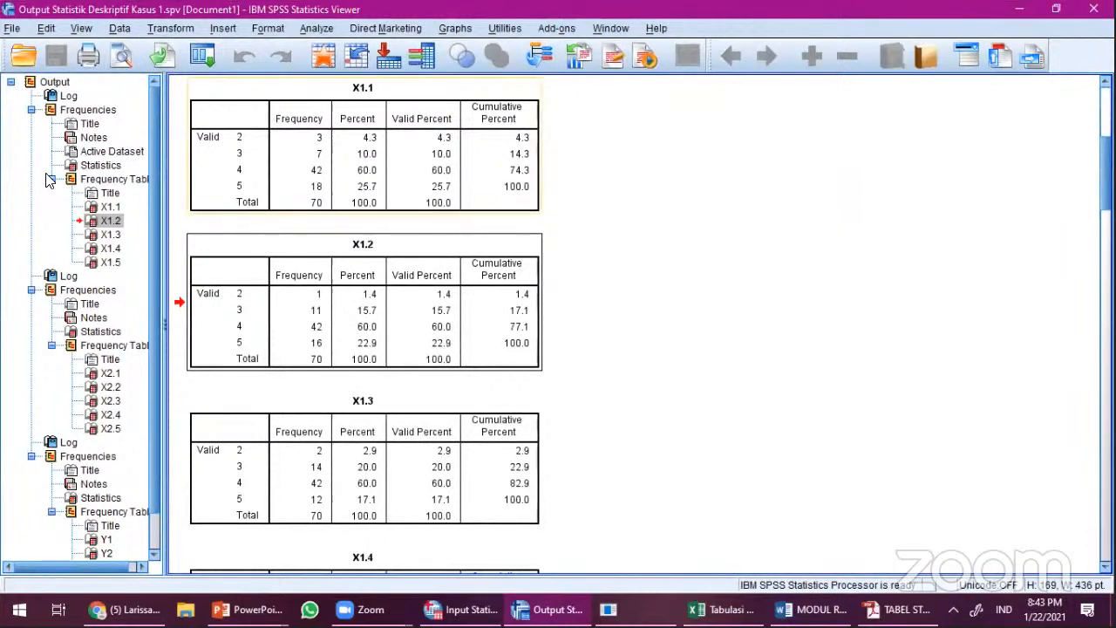
pyautogui.scroll(-1, 152, 125)
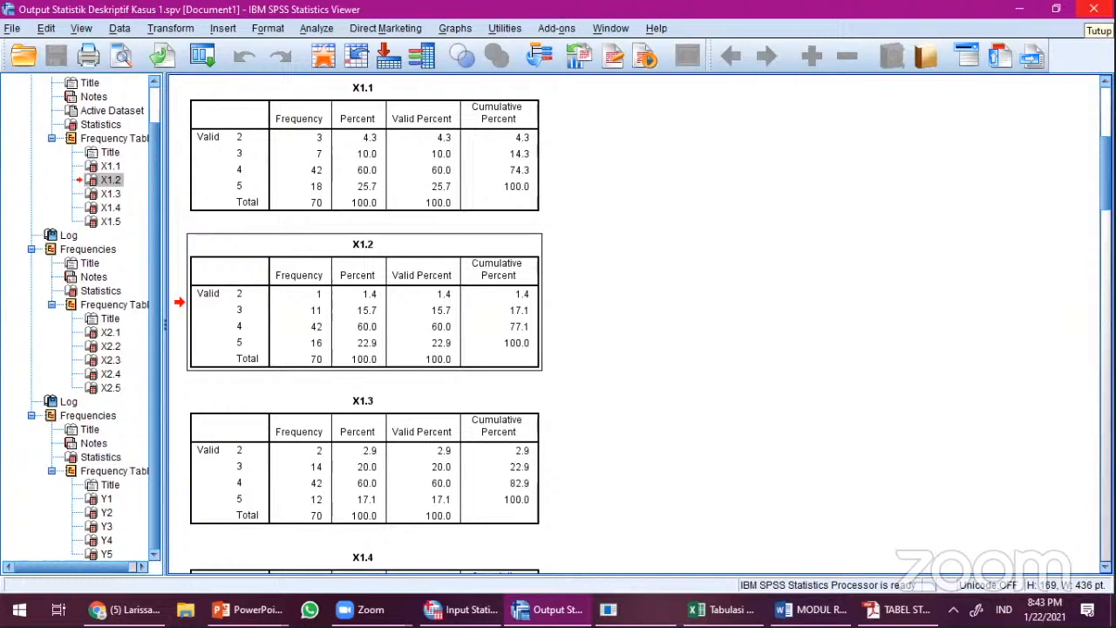
pyautogui.click(1094, 9)
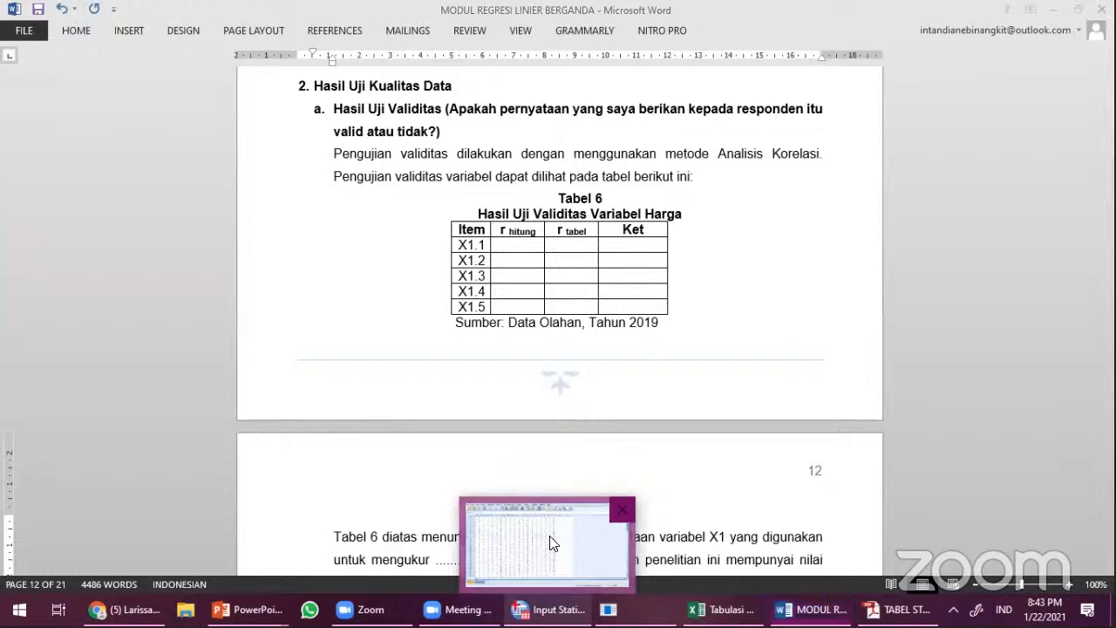
pyautogui.click(553, 545)
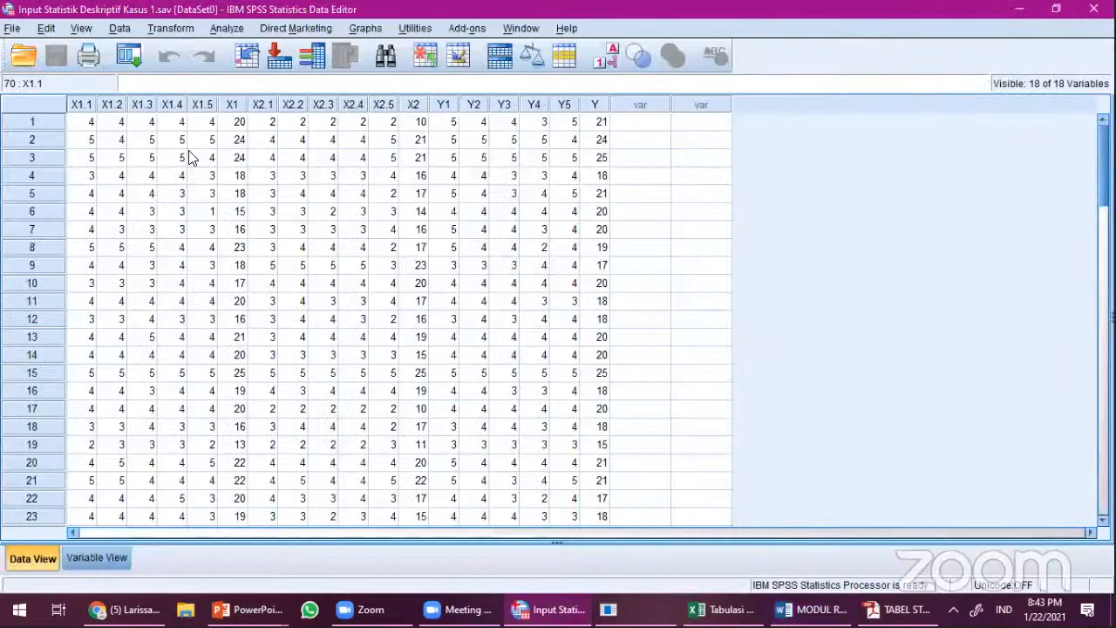
pyautogui.click(13, 28)
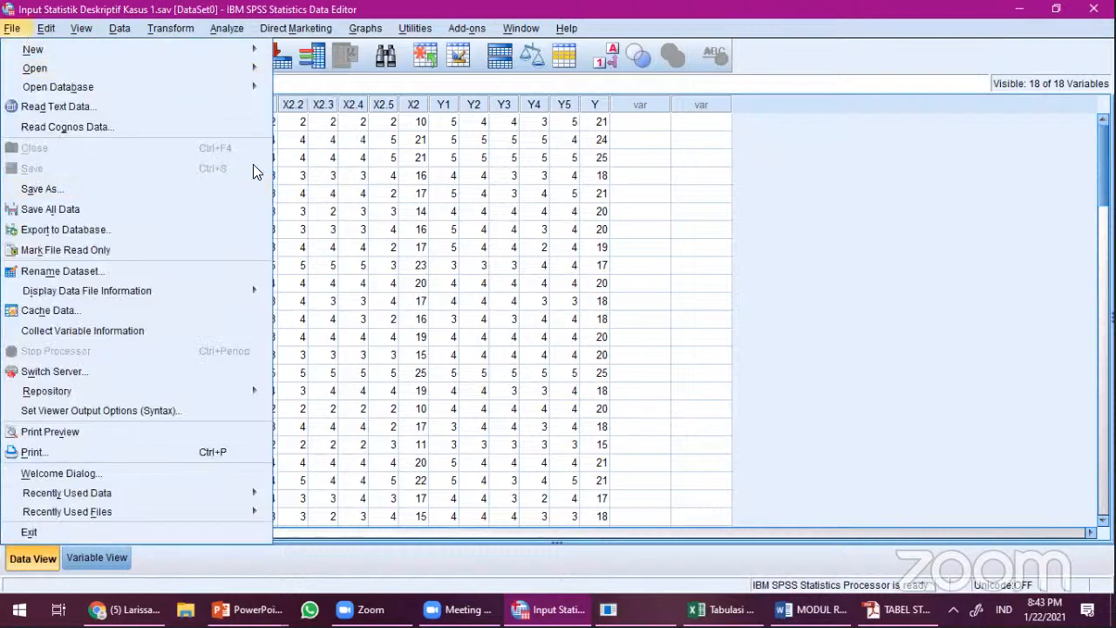
pyautogui.click(482, 197)
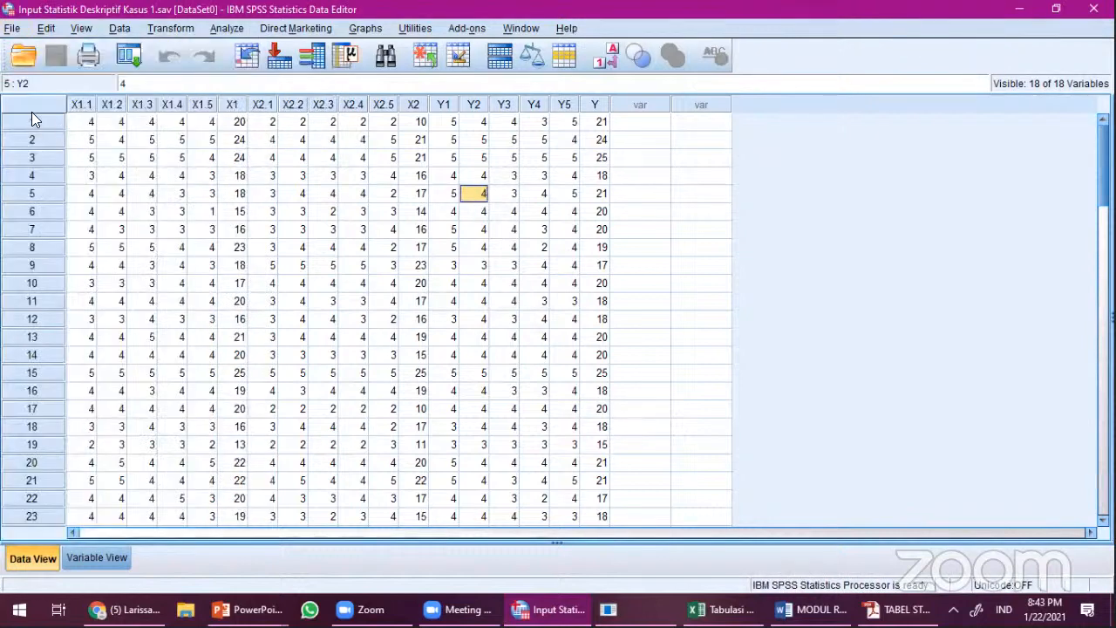
pyautogui.click(13, 29)
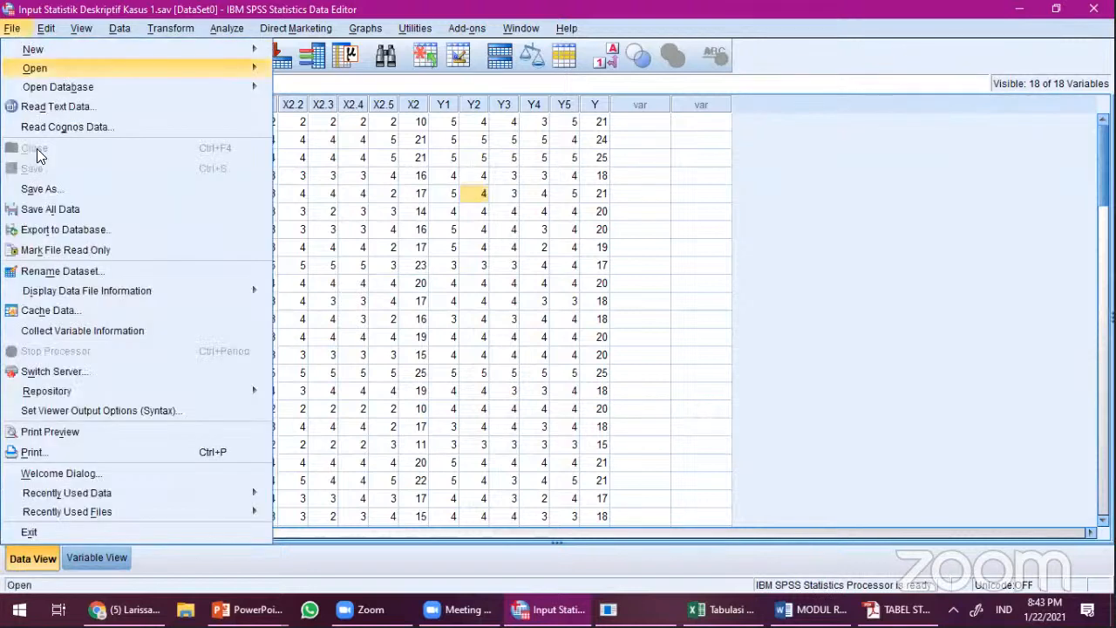
pyautogui.click(52, 192)
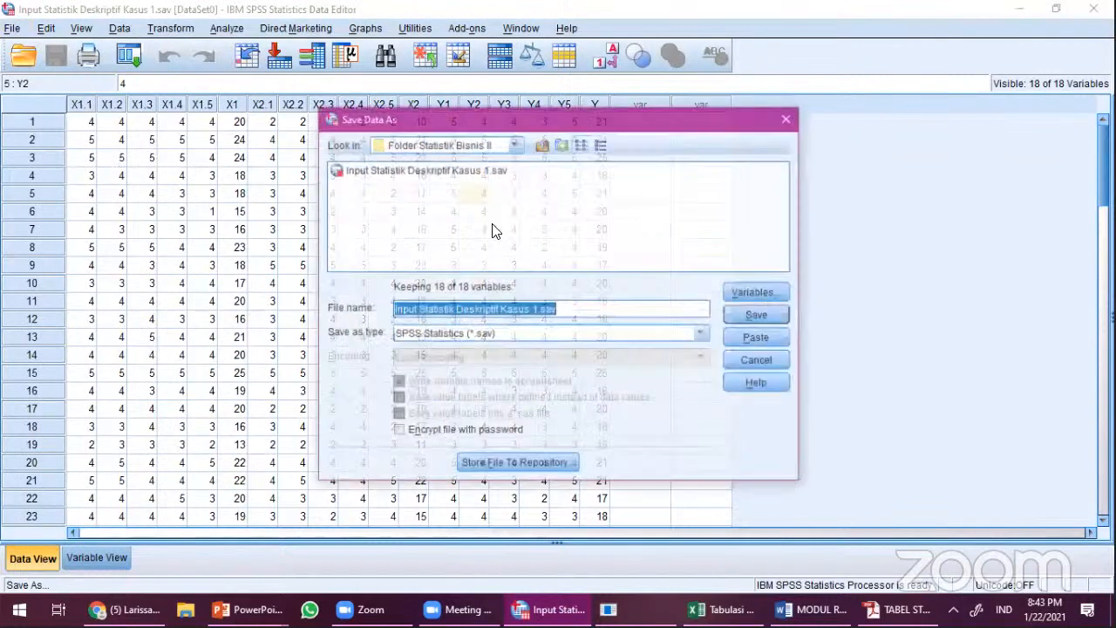
pyautogui.click(424, 308)
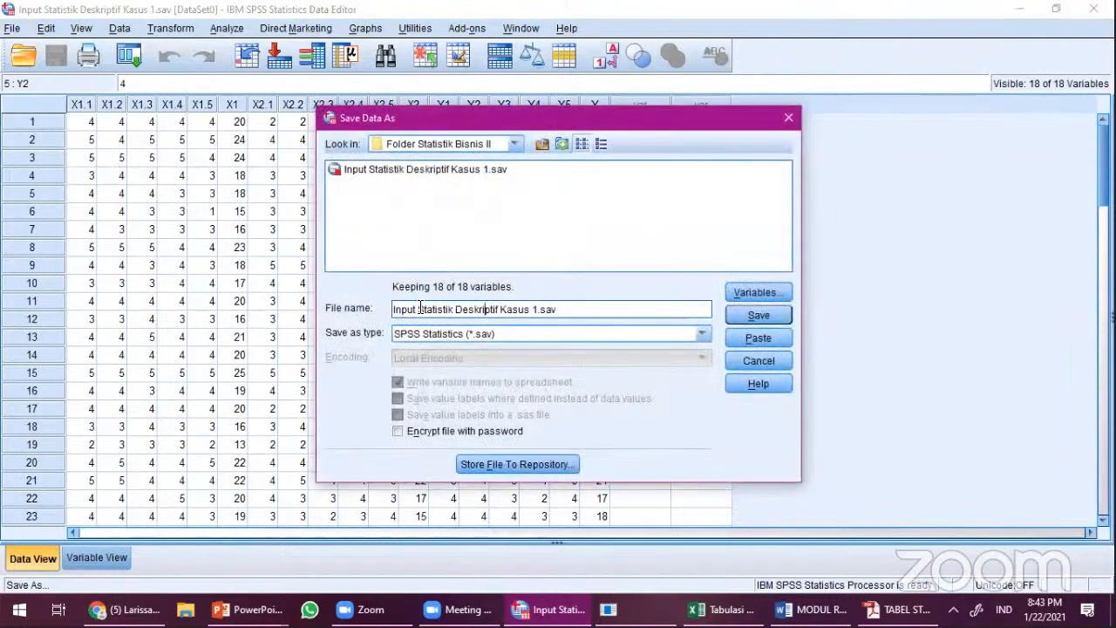
pyautogui.click(792, 115)
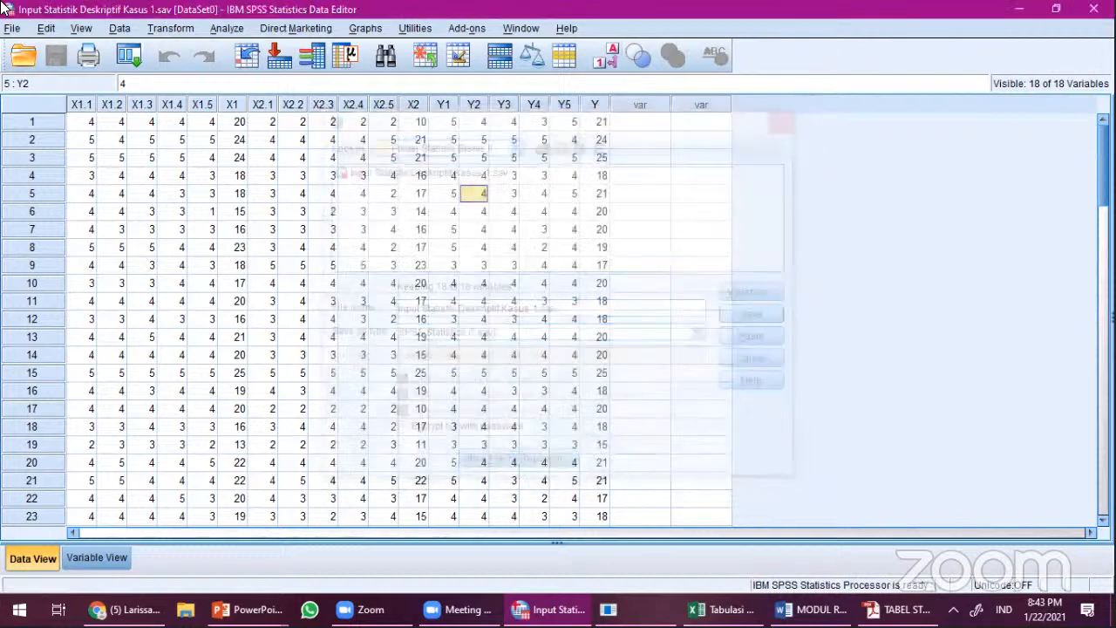
# Step: Save a copy of the dataset as "Input Validitas dan Reliabilitas Kasus 1.sav" in Folder Statistik Bisnis II and minimize the output window
pyautogui.click(12, 28)
pyautogui.click(65, 192)
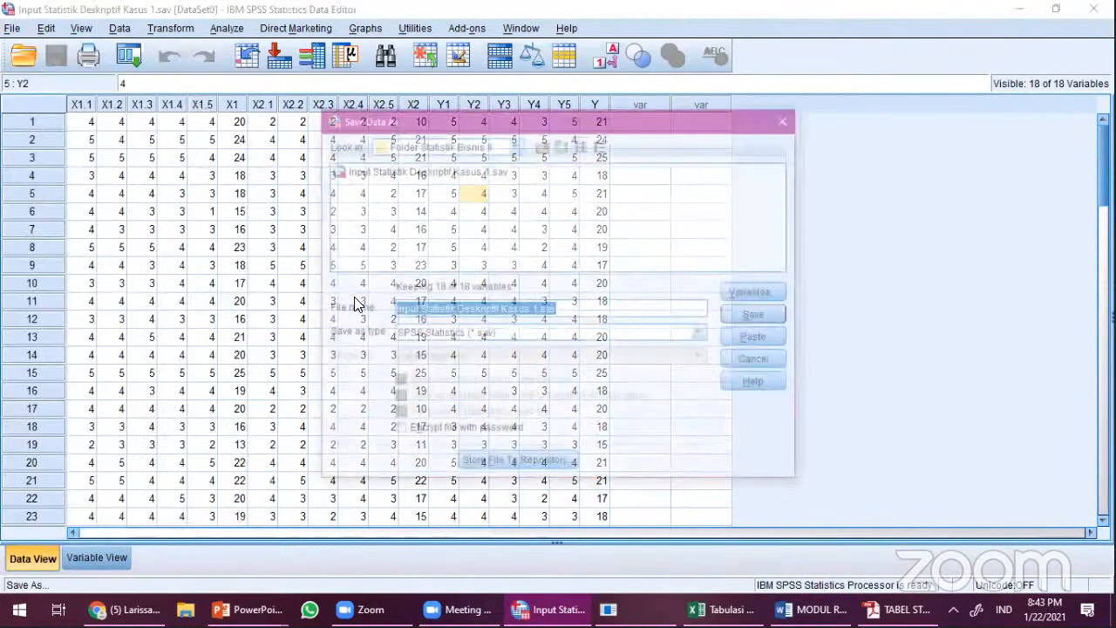
pyautogui.click(433, 310)
pyautogui.moveTo(423, 310); pyautogui.dragTo(502, 312)
pyautogui.press('BackSpace')
pyautogui.press('BackSpace')
pyautogui.write('Validitas dan Reliabe')
pyautogui.press('BackSpace')
pyautogui.write('ilitas')
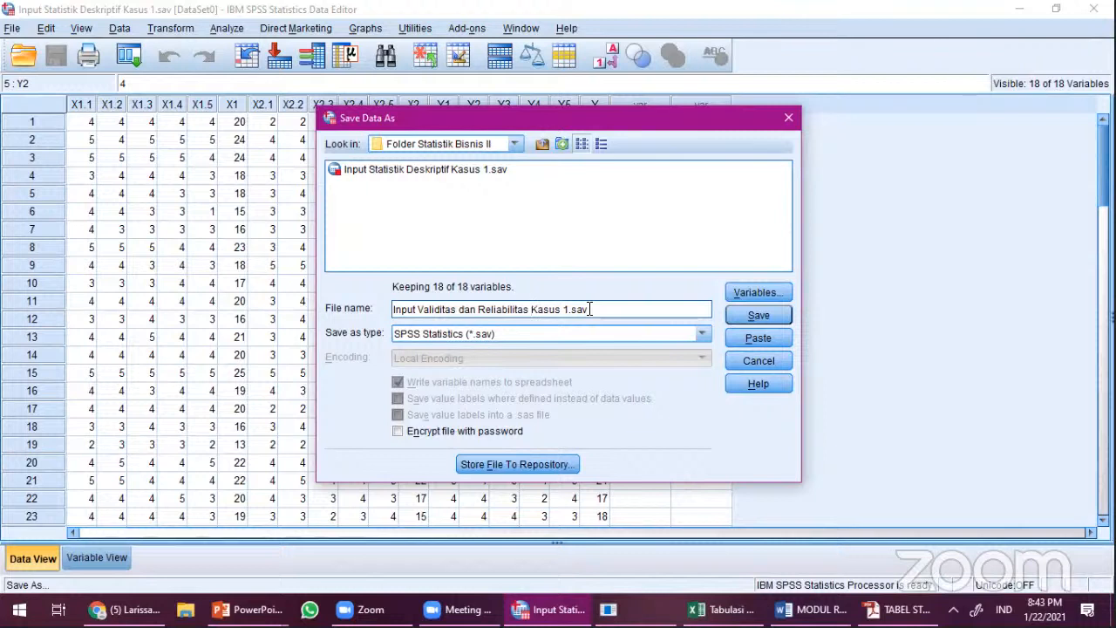
pyautogui.click(766, 318)
pyautogui.click(737, 318)
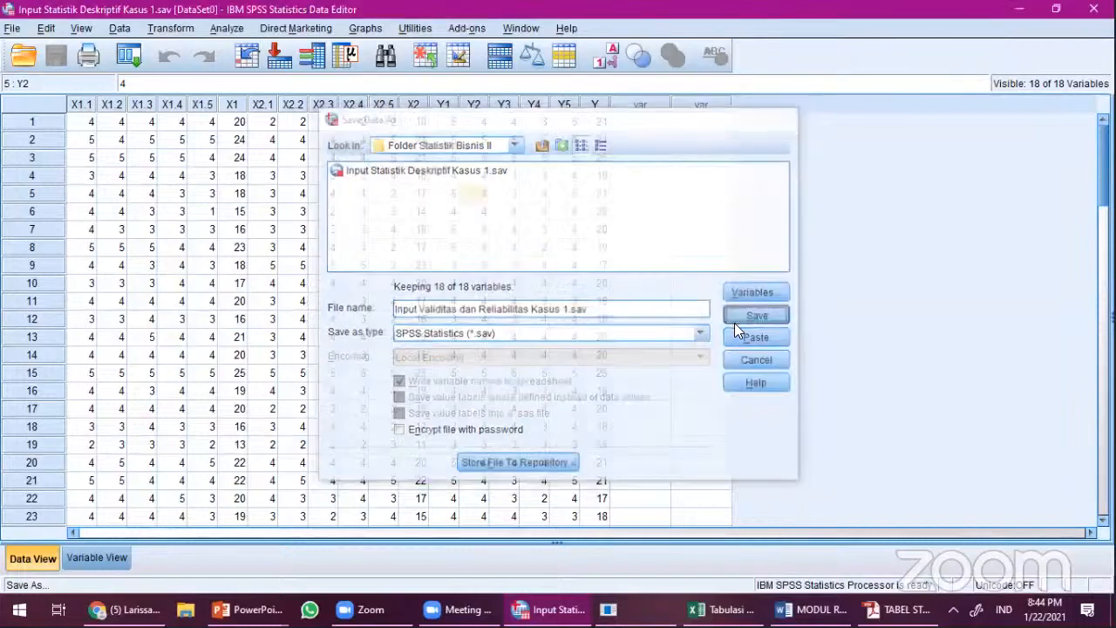
pyautogui.click(1021, 10)
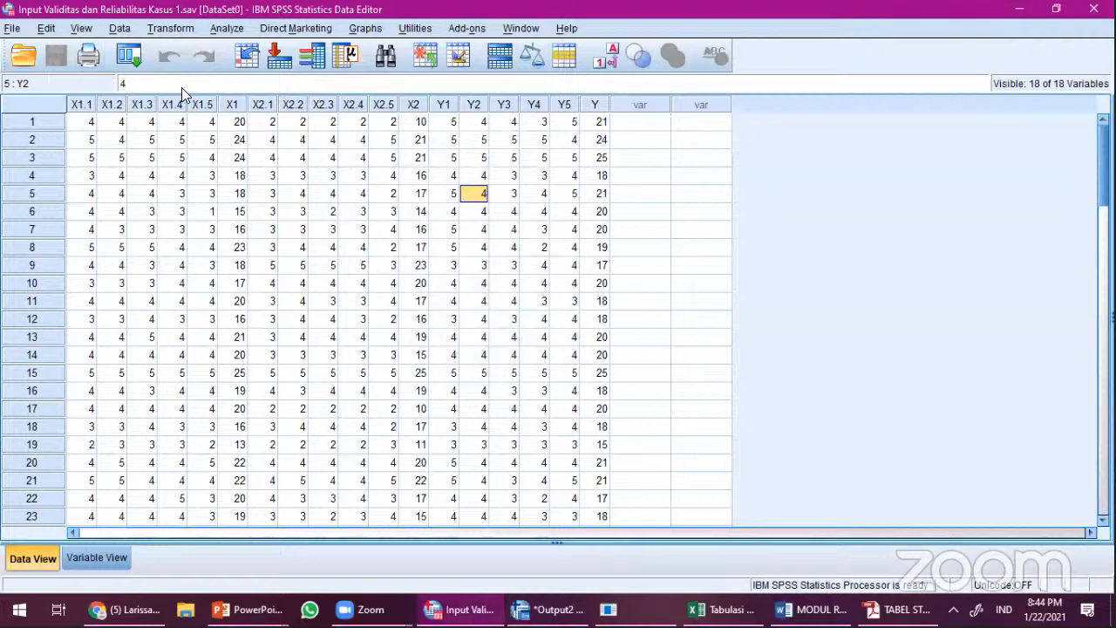
# Step: Check the save log in the new output document and the data columns X1.1 through Y in the saved dataset
pyautogui.click(897, 610)
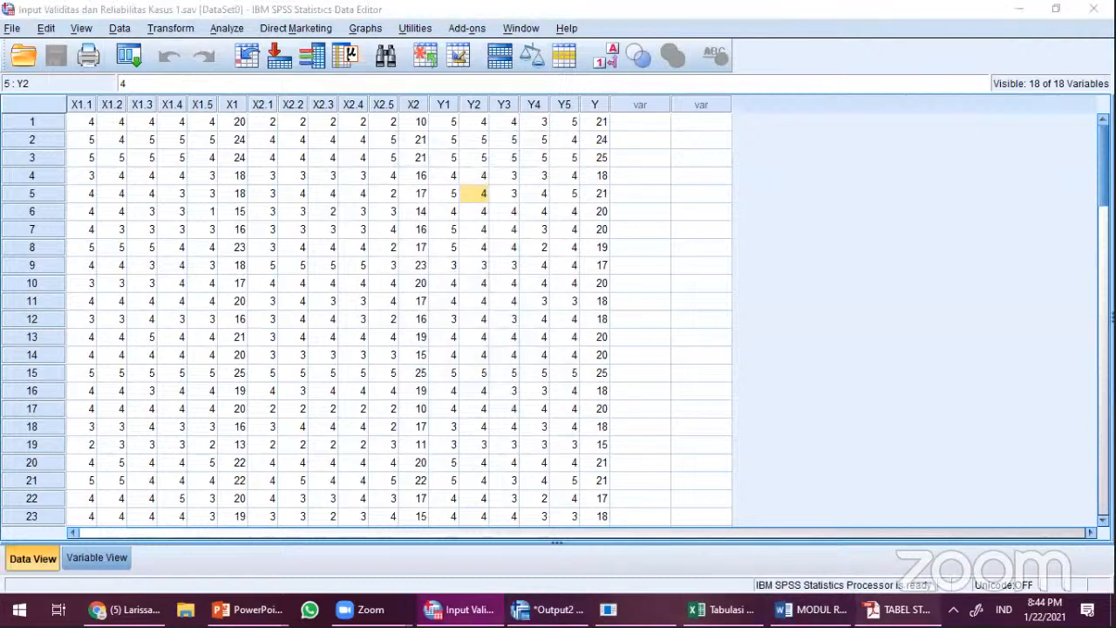
pyautogui.click(459, 609)
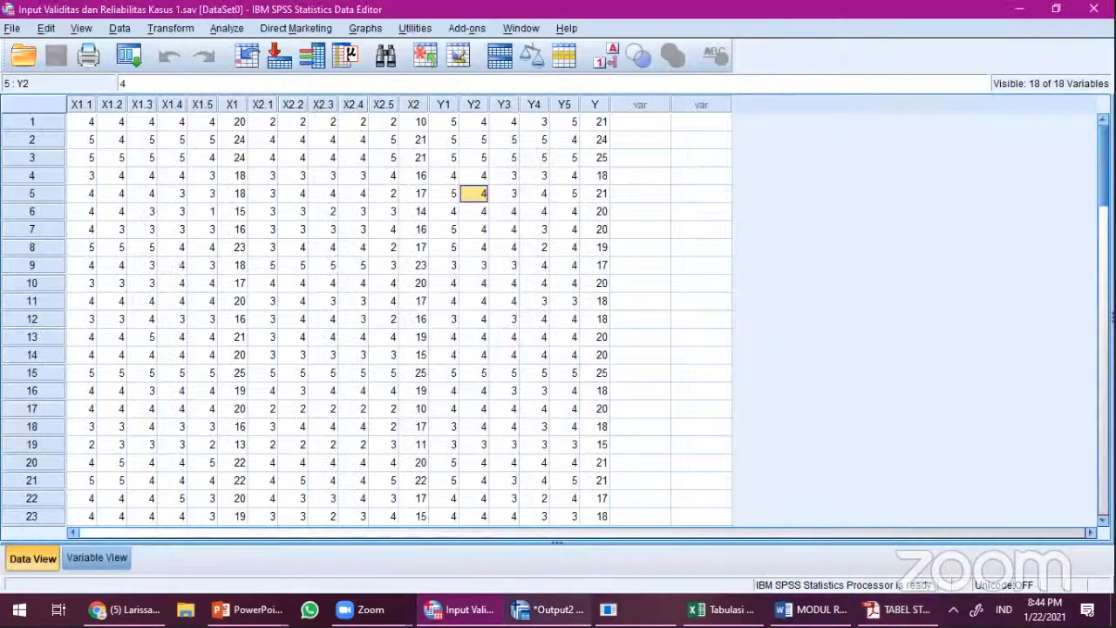
pyautogui.click(550, 610)
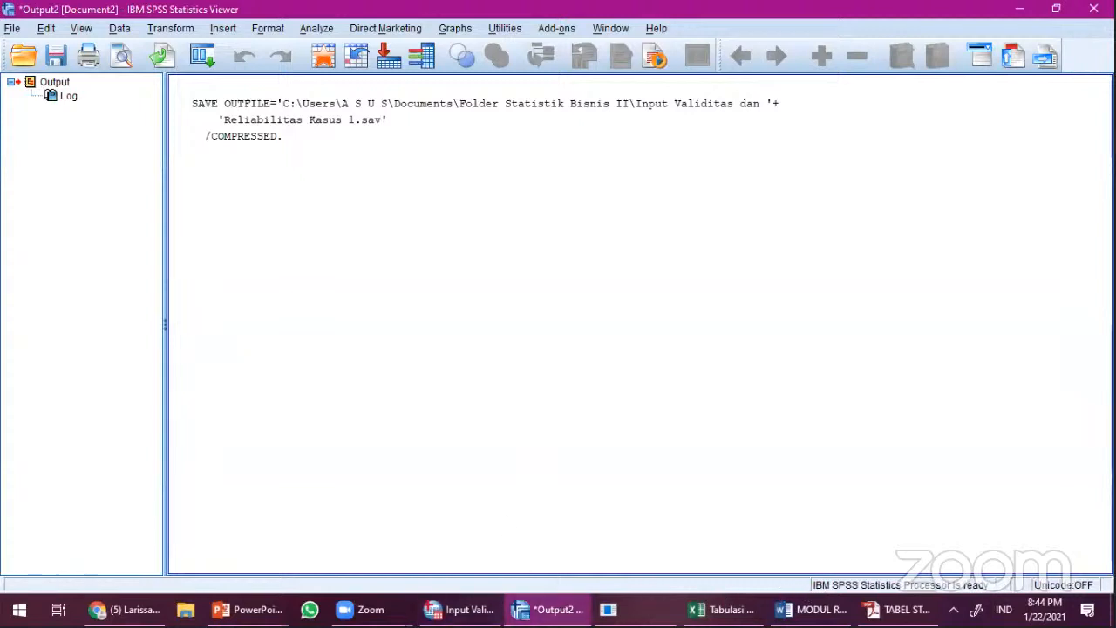
pyautogui.click(459, 610)
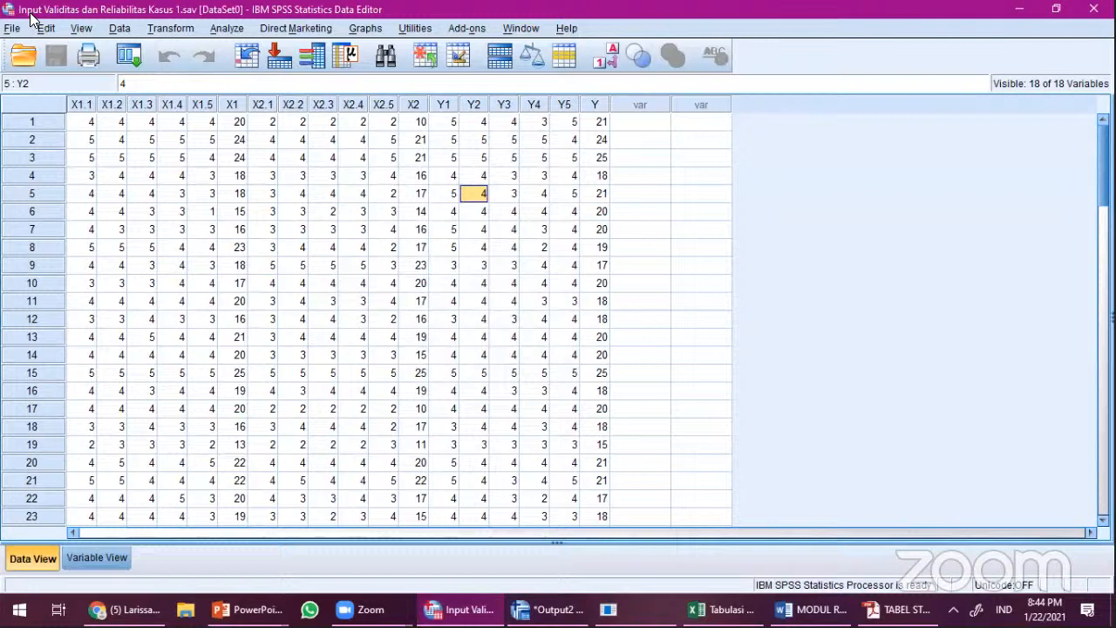
pyautogui.click(81, 107)
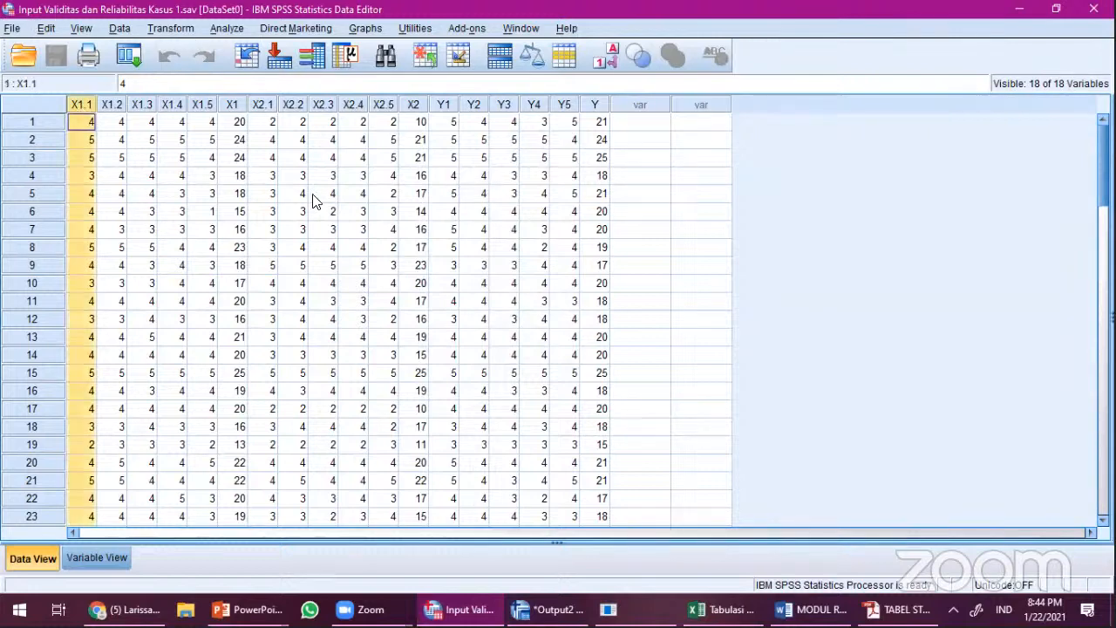
pyautogui.keyDown('shift'); pyautogui.click(595, 107); pyautogui.keyUp('shift')
pyautogui.click(232, 176)
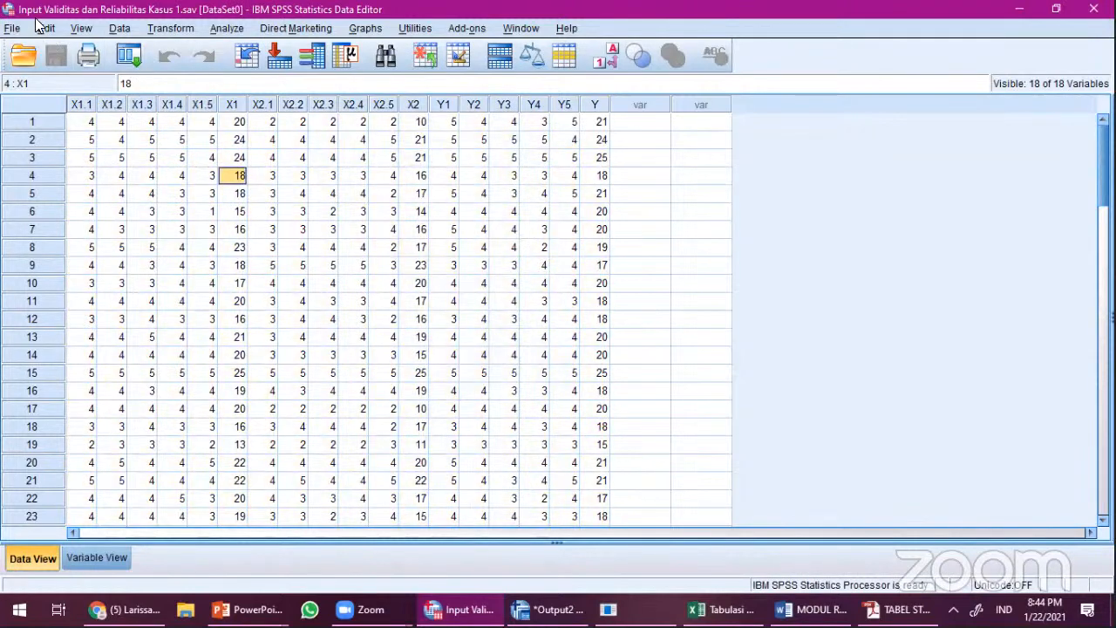
# Step: Set up a bivariate correlation with X1.1 through X1.5 and Harga [X1] as its variables
pyautogui.click(216, 29)
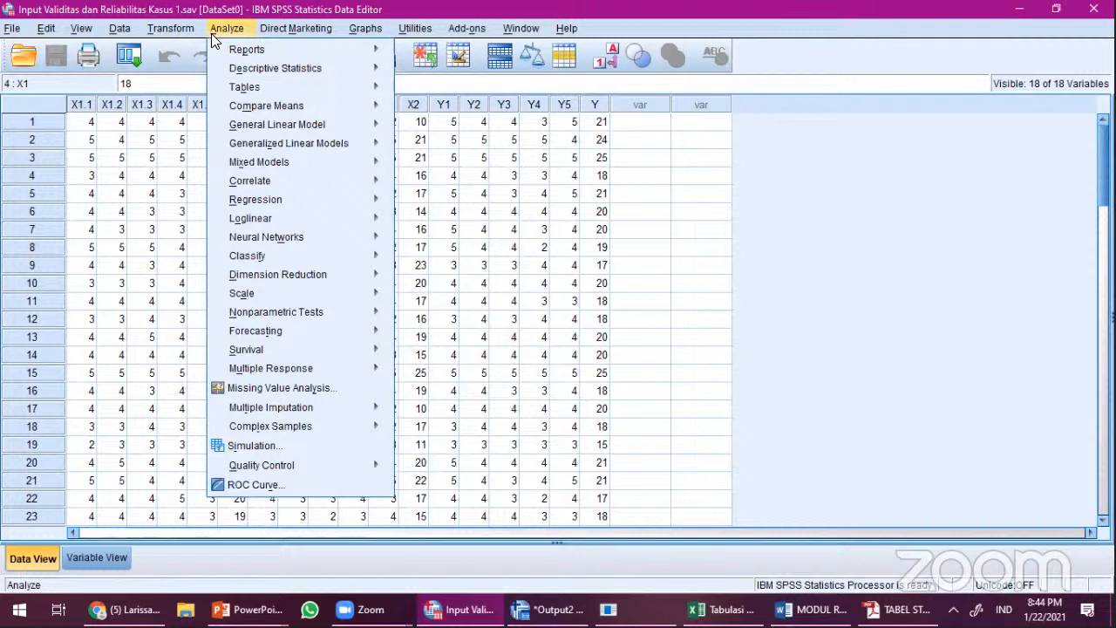
pyautogui.moveTo(280, 186)
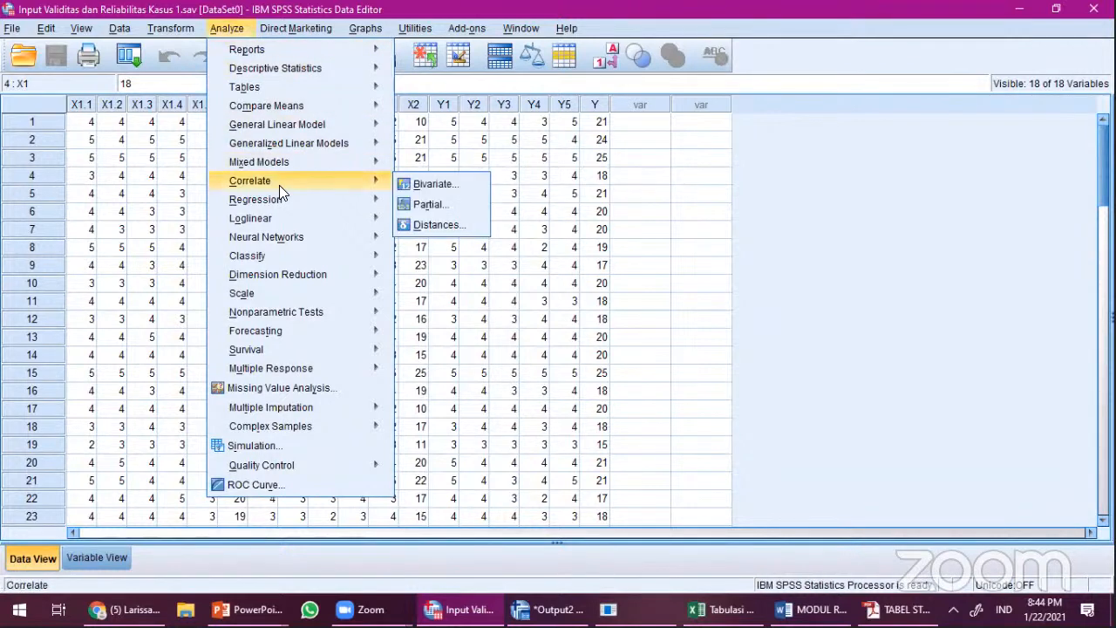
pyautogui.click(455, 184)
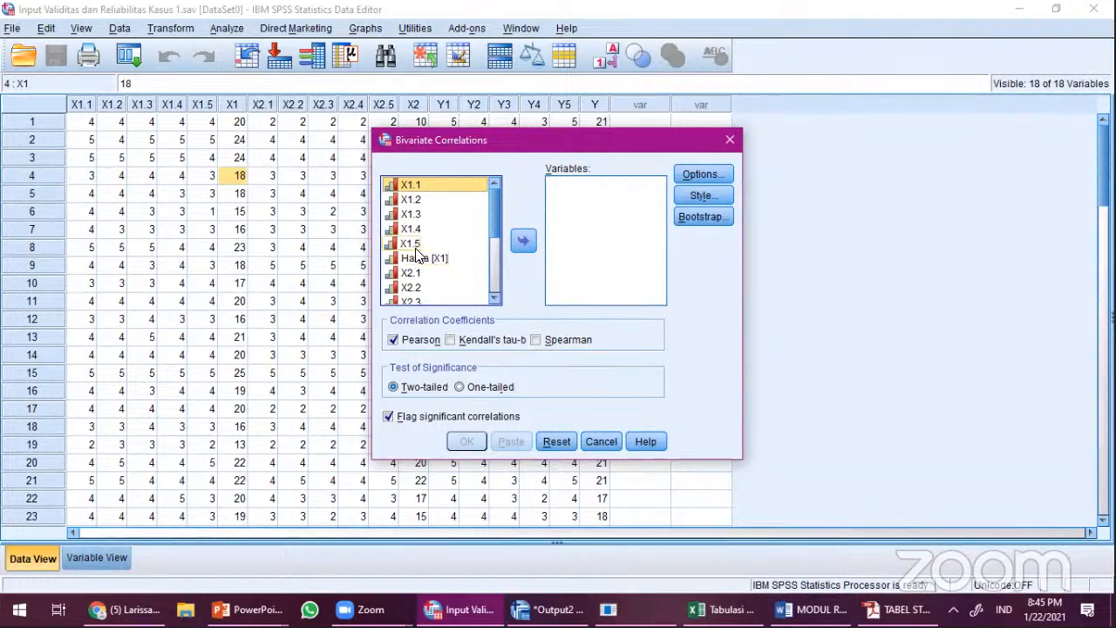
pyautogui.keyDown('shift'); pyautogui.click(416, 245); pyautogui.keyUp('shift')
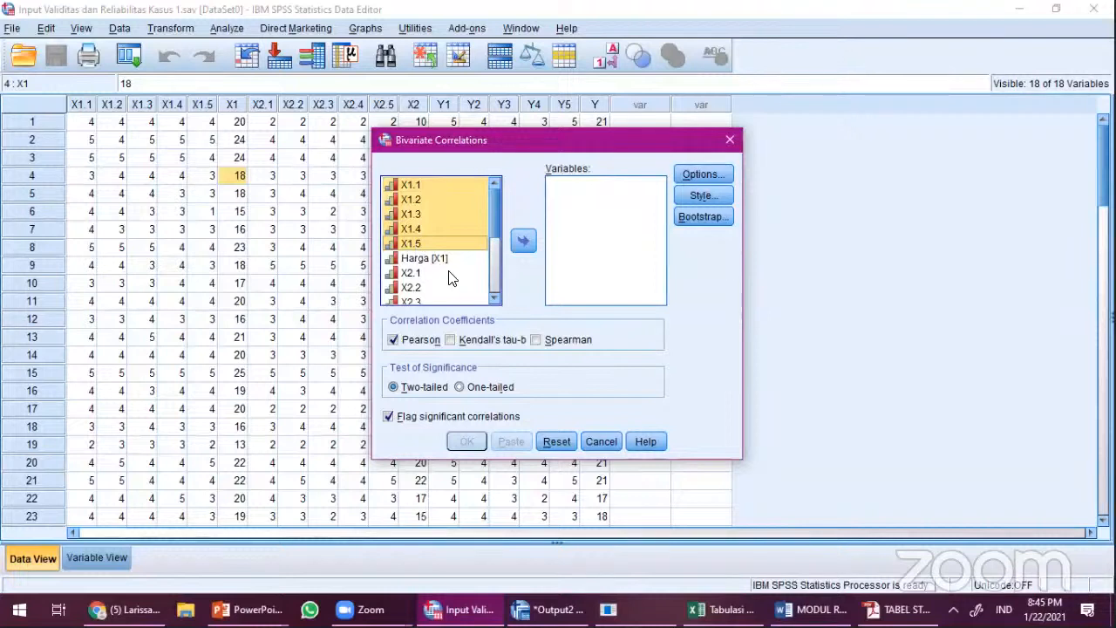
pyautogui.keyDown('shift'); pyautogui.click(449, 260); pyautogui.keyUp('shift')
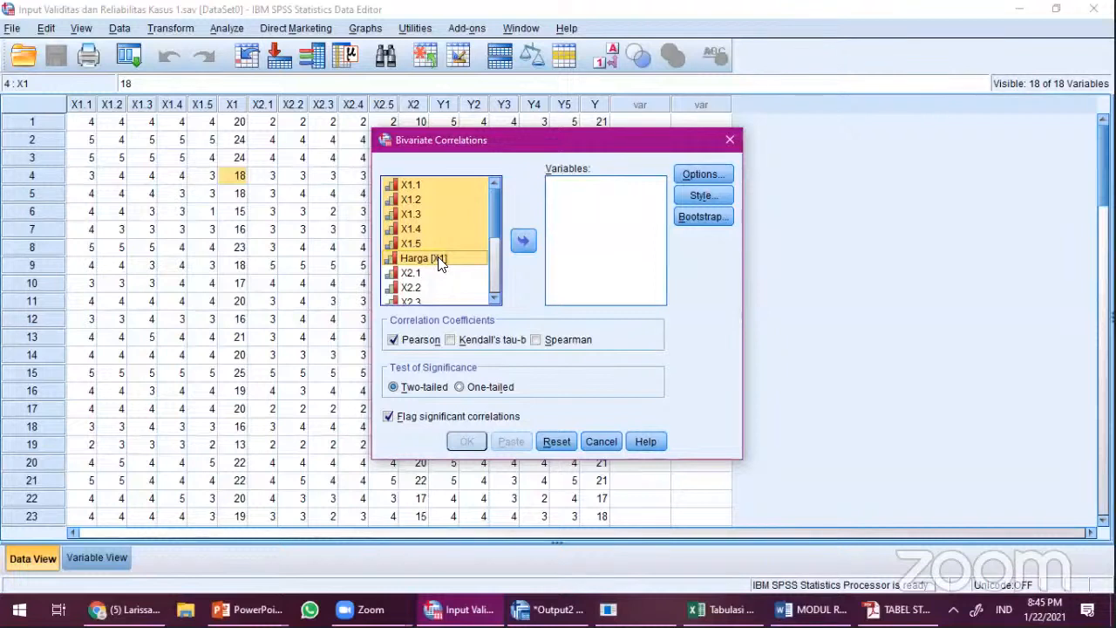
pyautogui.click(525, 244)
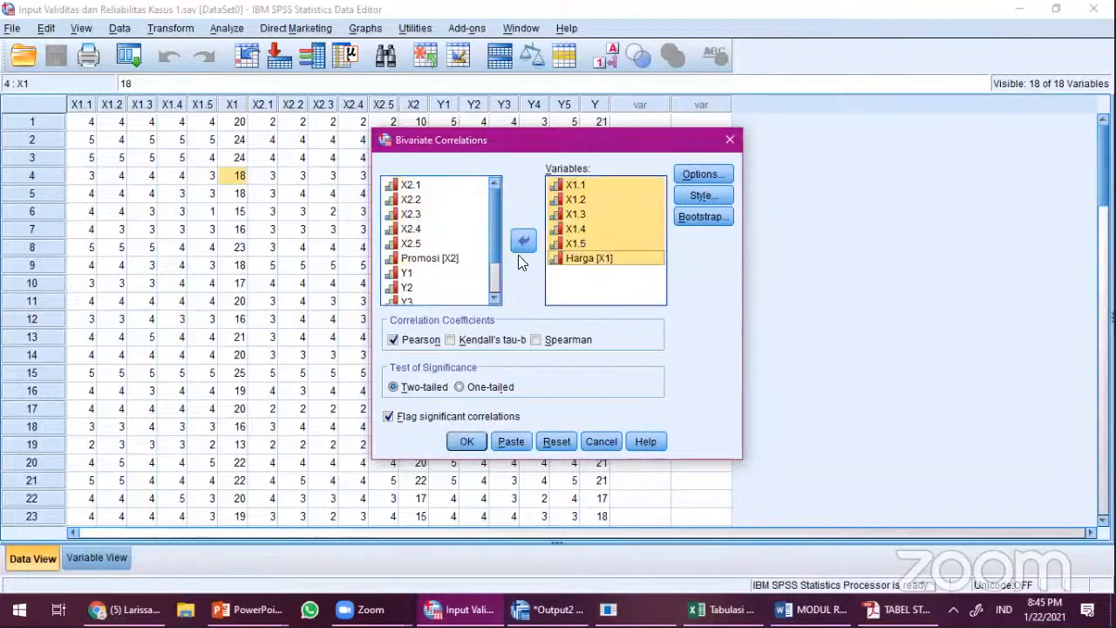
# Step: Check the Harga variable list, run the two-tailed Pearson correlation and select its Correlations table in the output
pyautogui.click(614, 226)
pyautogui.moveTo(599, 185)
pyautogui.mouseDown()
pyautogui.moveTo(613, 258)
pyautogui.moveTo(597, 186)
pyautogui.mouseUp()
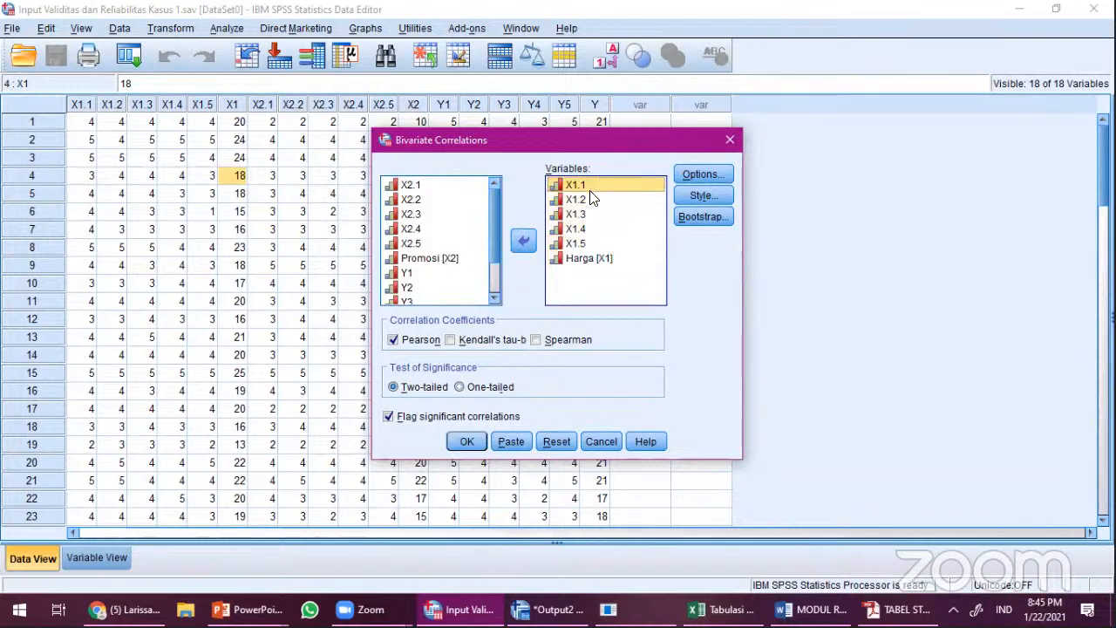
pyautogui.keyDown('shift'); pyautogui.click(589, 264); pyautogui.keyUp('shift')
pyautogui.keyDown('ctrl'); pyautogui.click(581, 258); pyautogui.keyUp('ctrl')
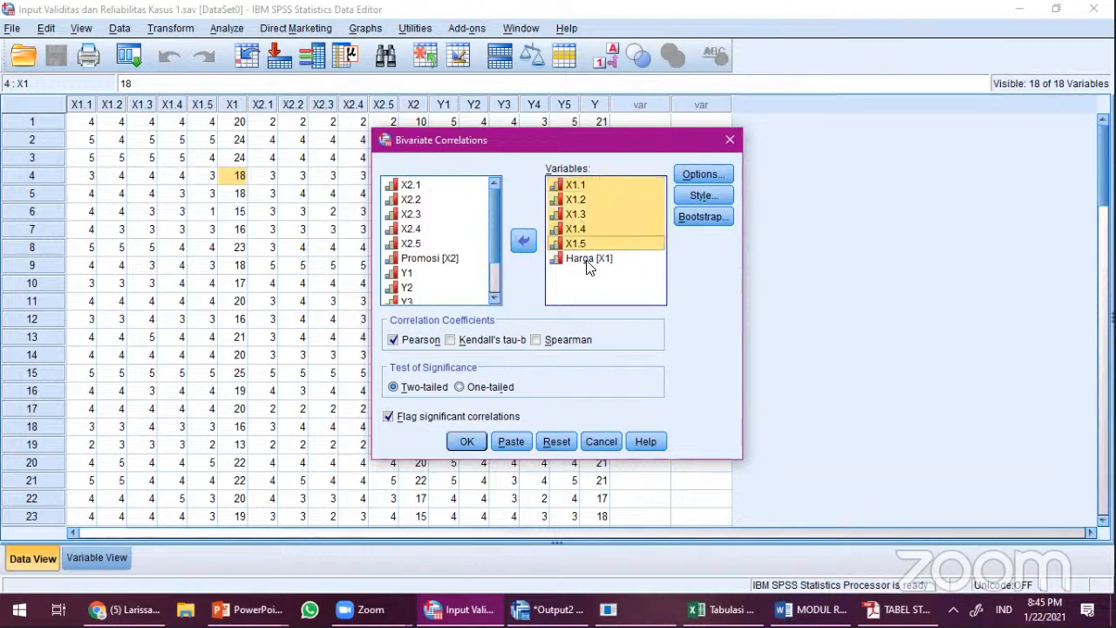
pyautogui.click(588, 259)
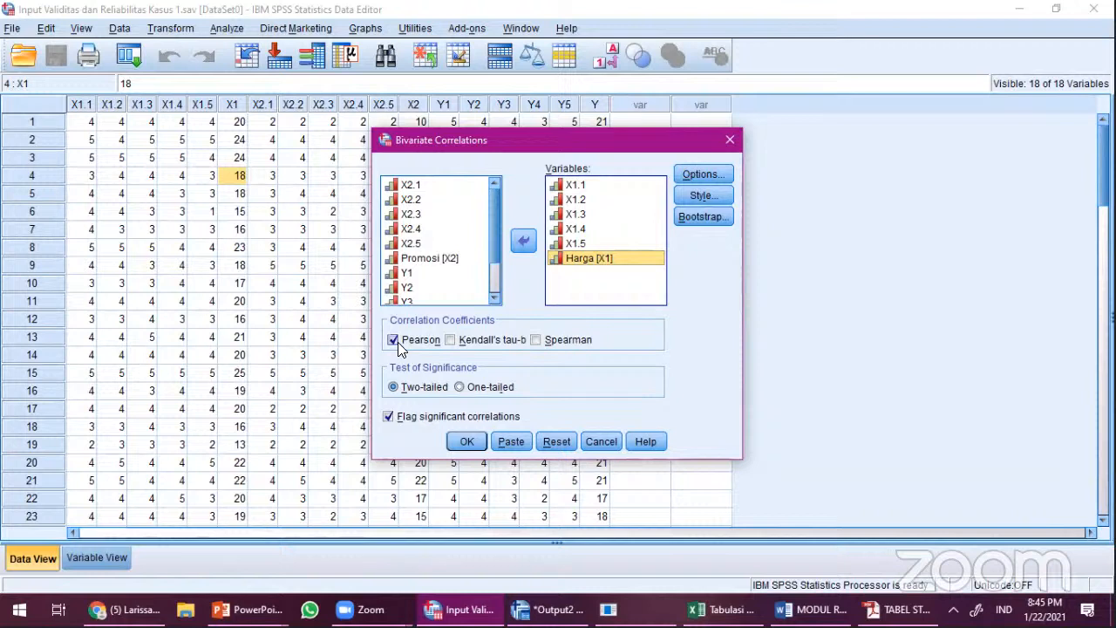
pyautogui.click(475, 445)
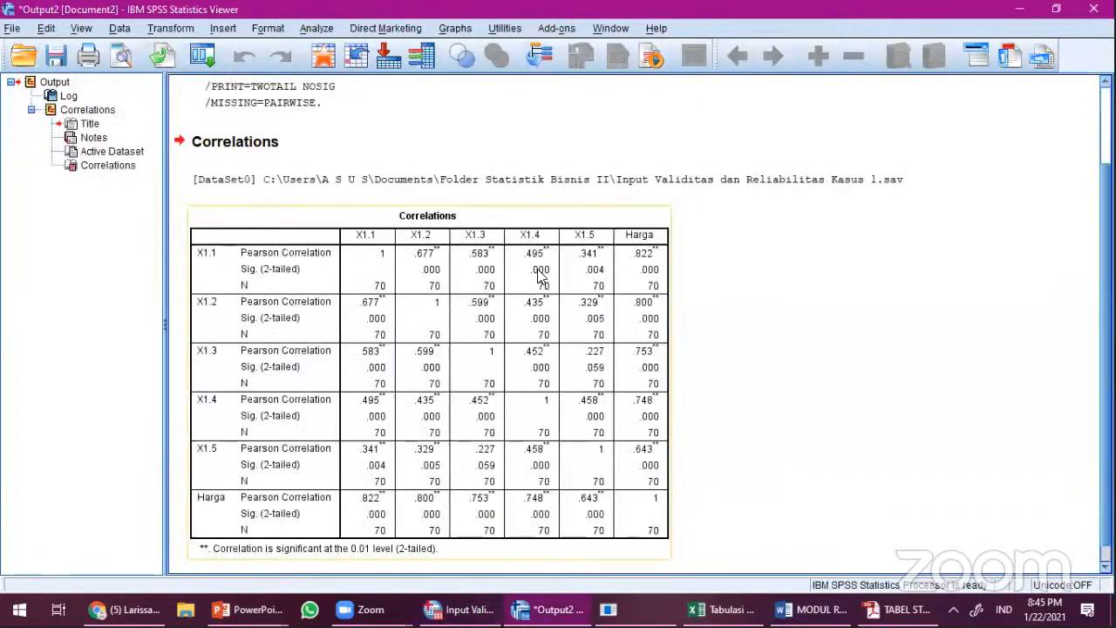
pyautogui.click(404, 316)
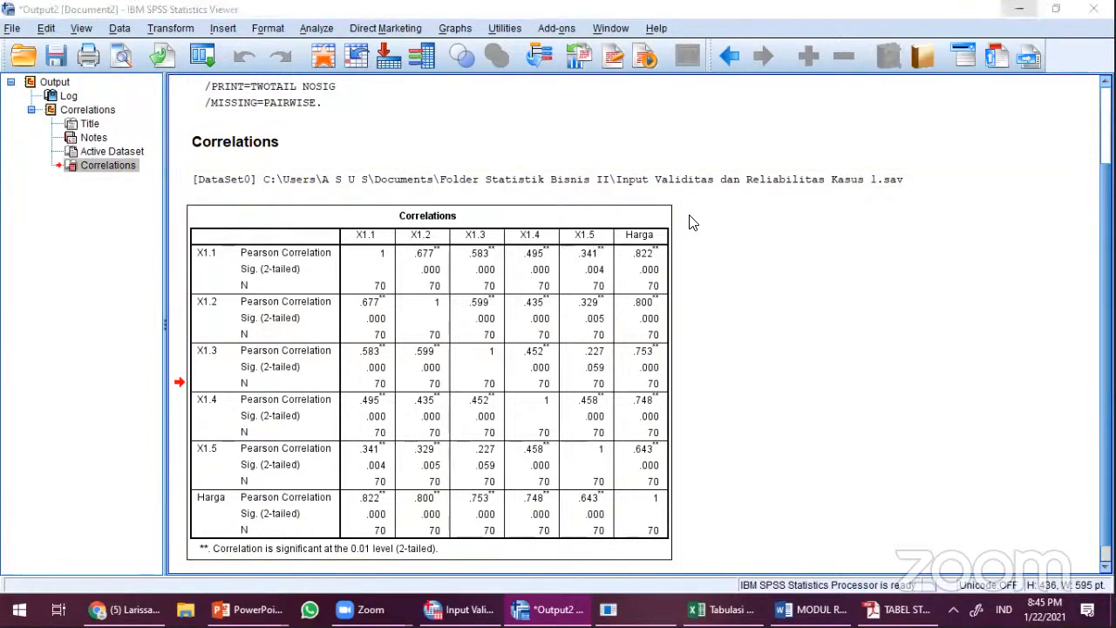
# Step: Return to the data editor, reopen the bivariate correlation setup and remove X1.1 through X1.5 and Harga [X1] from its variables
pyautogui.hotkey('alt', 'Tab')
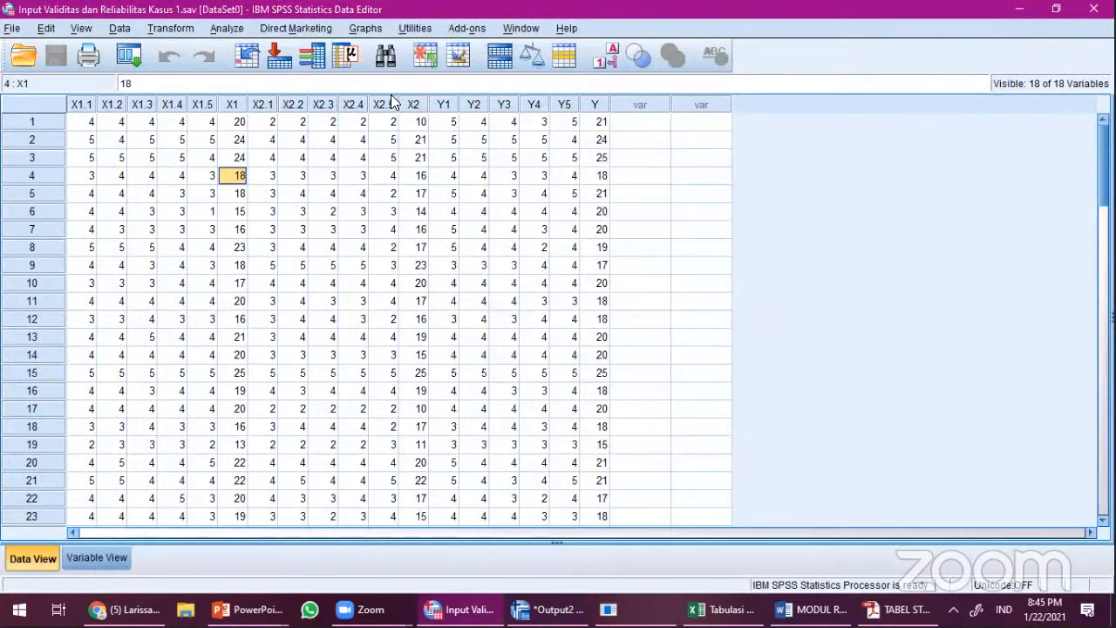
pyautogui.click(215, 26)
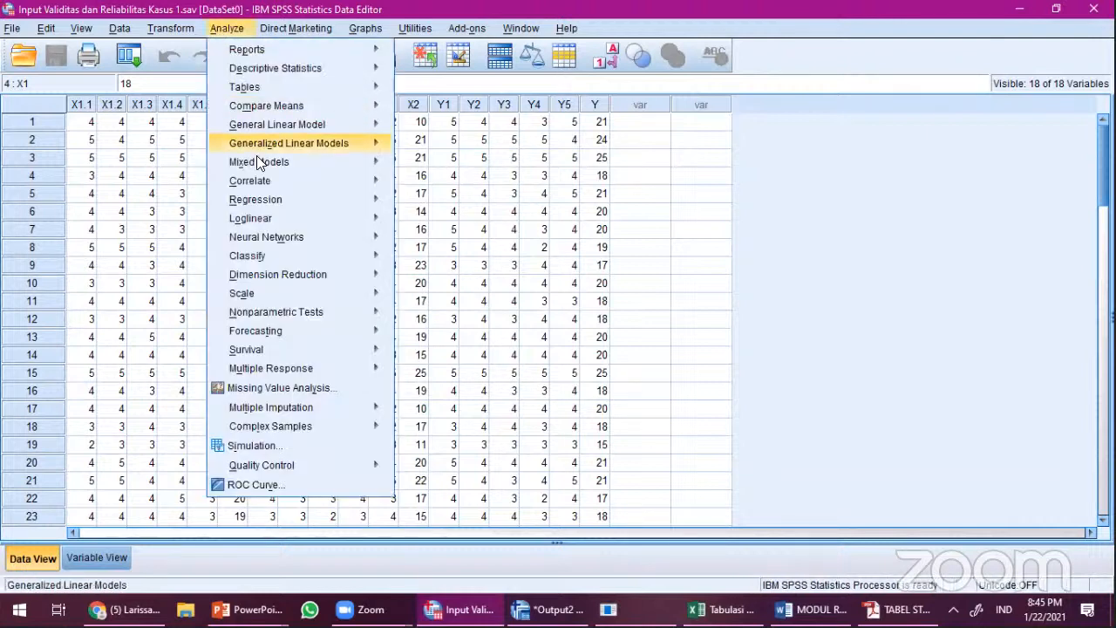
pyautogui.moveTo(265, 181)
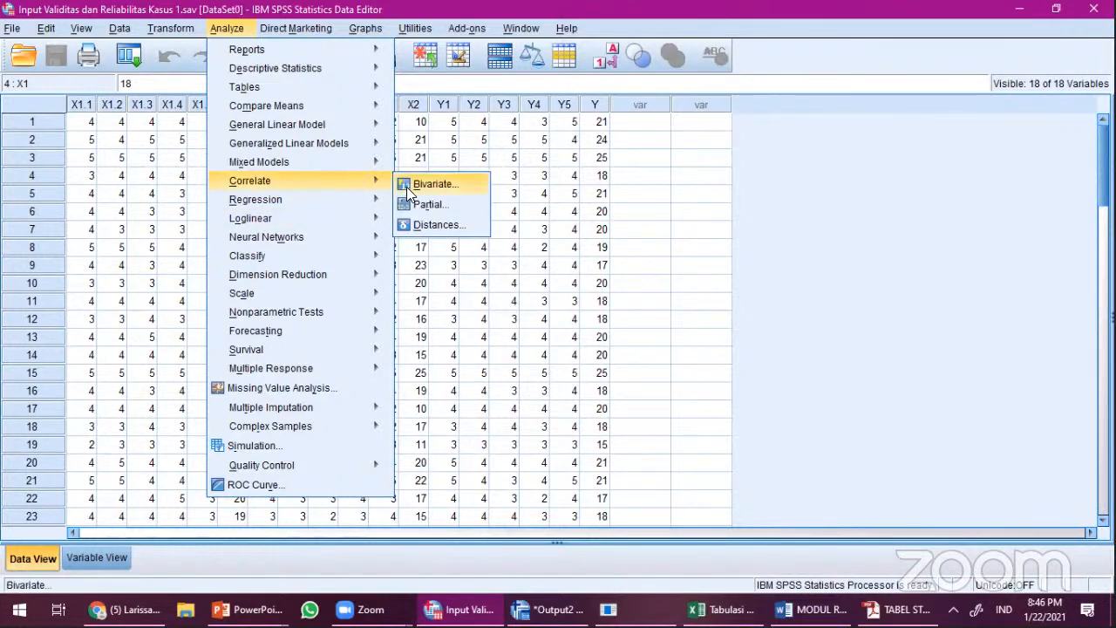
pyautogui.click(407, 184)
pyautogui.click(586, 244)
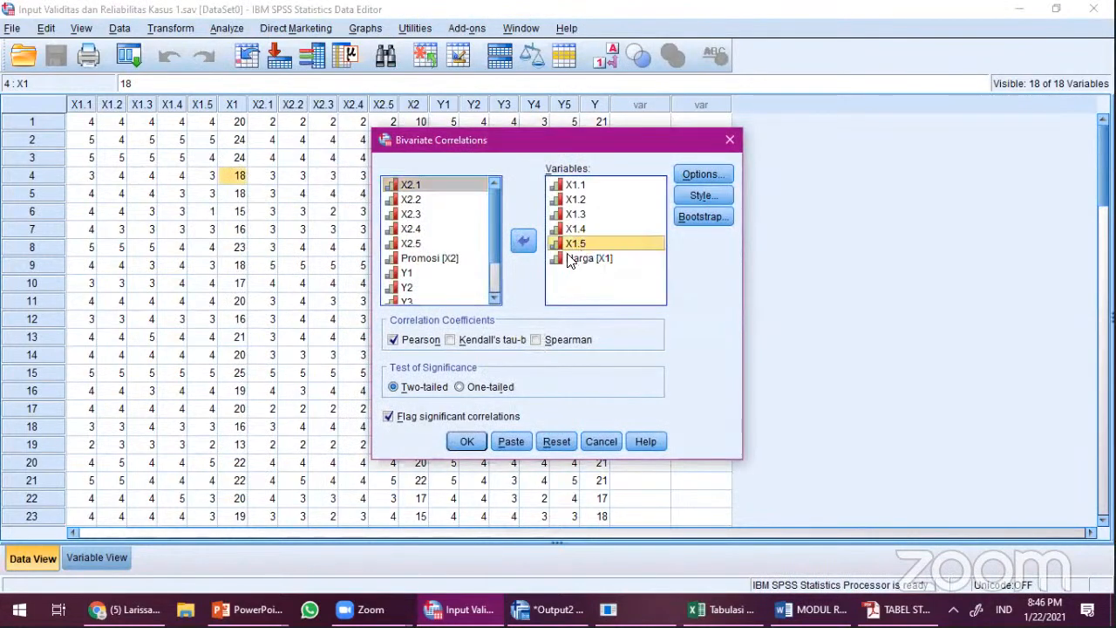
pyautogui.hotkey('ctrl', 'a')
pyautogui.click(524, 242)
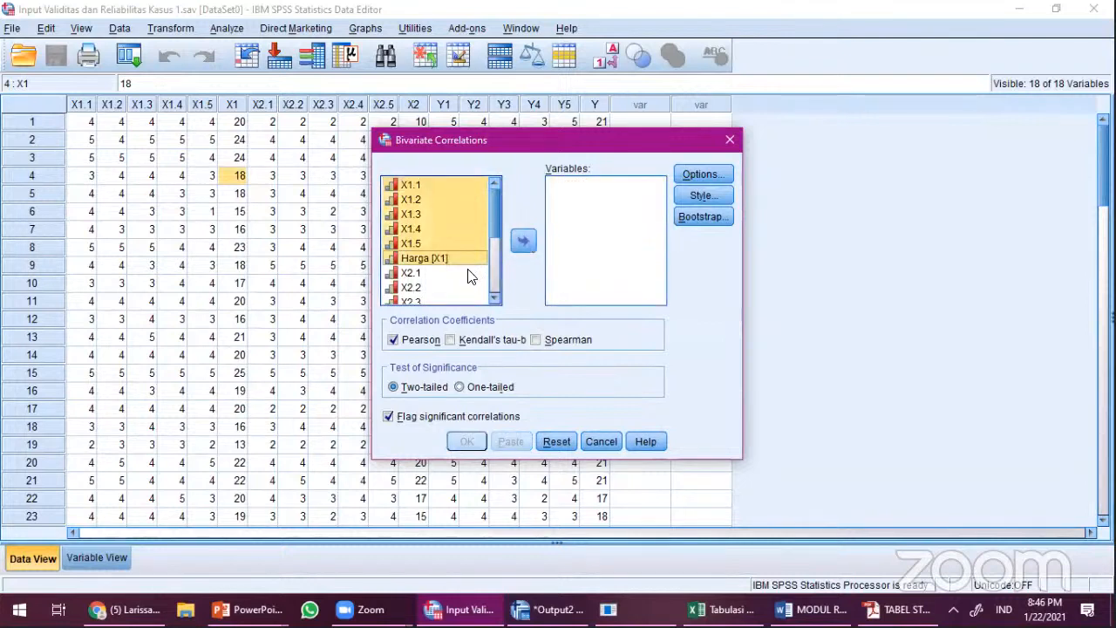
# Step: Run the bivariate correlation on X2.1 through X2.5 and Promosi [X2] and select its Correlations table in the output
pyautogui.click(452, 281)
pyautogui.scroll(-1, 452, 281)
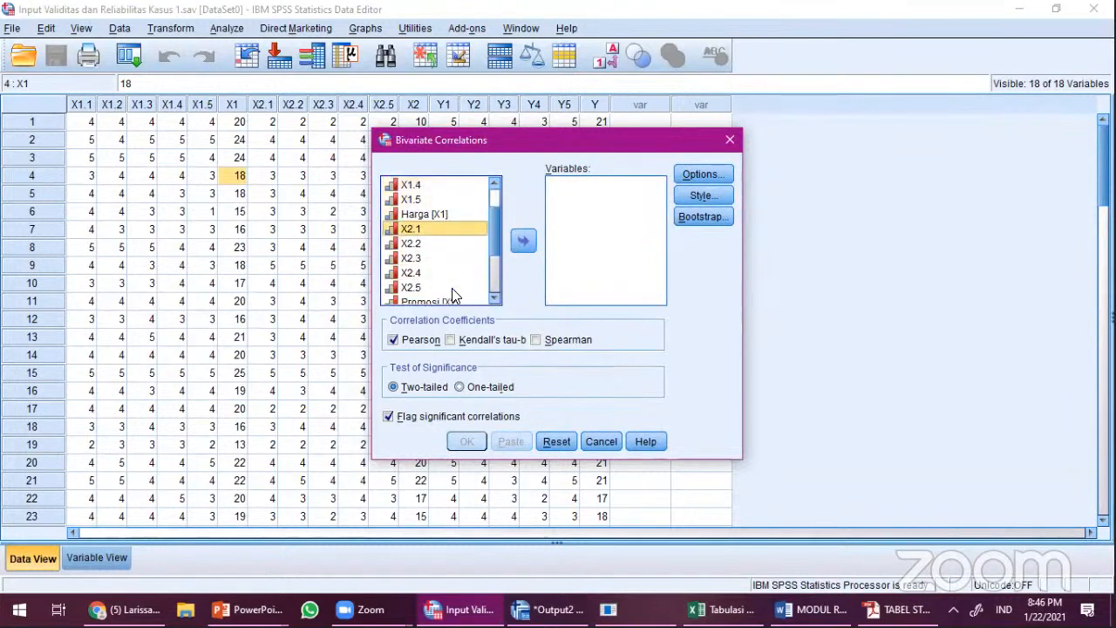
pyautogui.keyDown('shift'); pyautogui.click(455, 296); pyautogui.keyUp('shift')
pyautogui.click(524, 242)
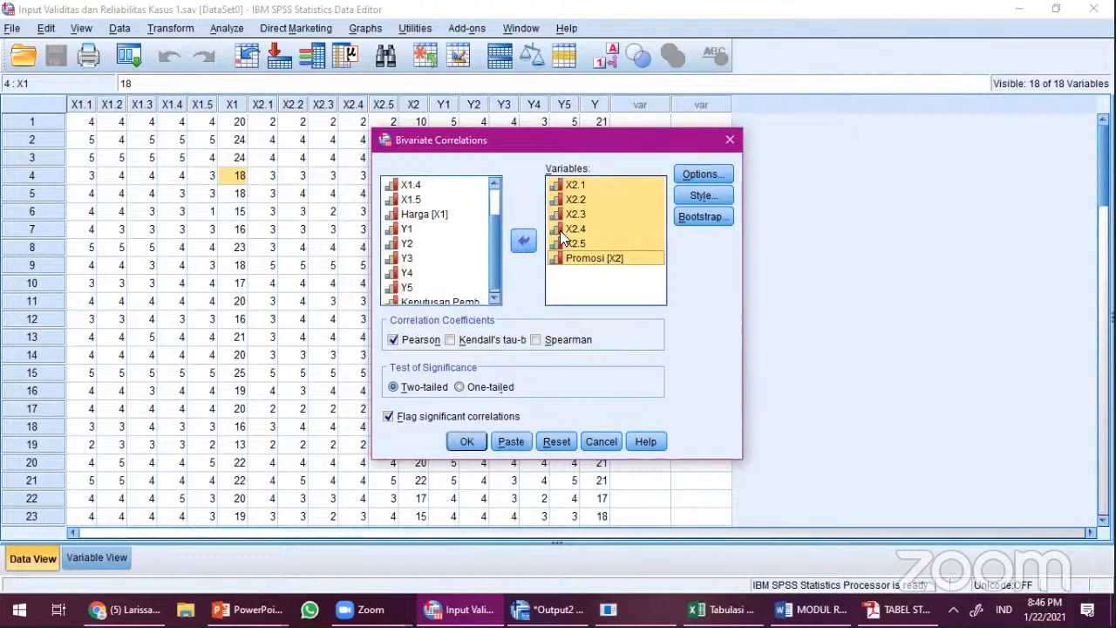
pyautogui.click(467, 443)
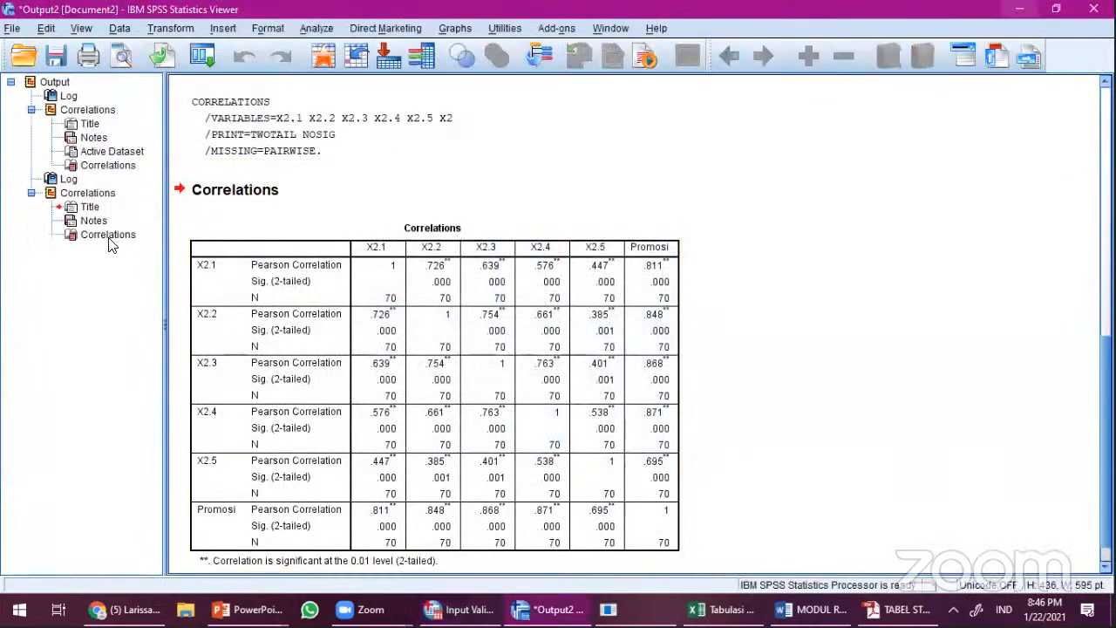
pyautogui.click(109, 239)
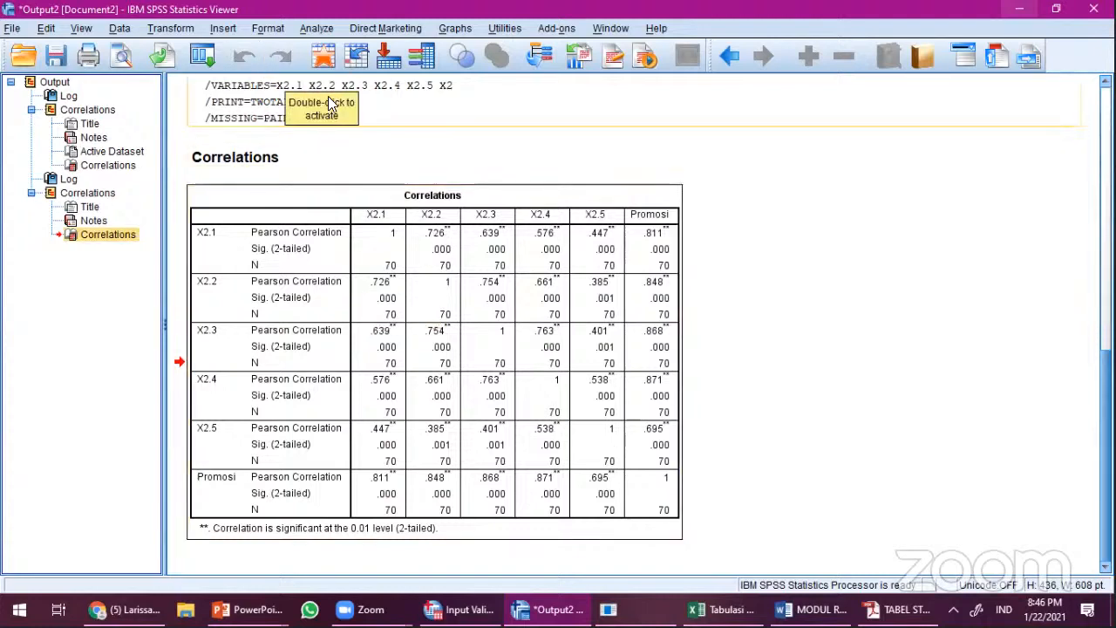
# Step: Go back to the data editor and clear X2.1 through X2.5 and Promosi [X2] from the bivariate correlation variables
pyautogui.hotkey('alt', 'Tab')
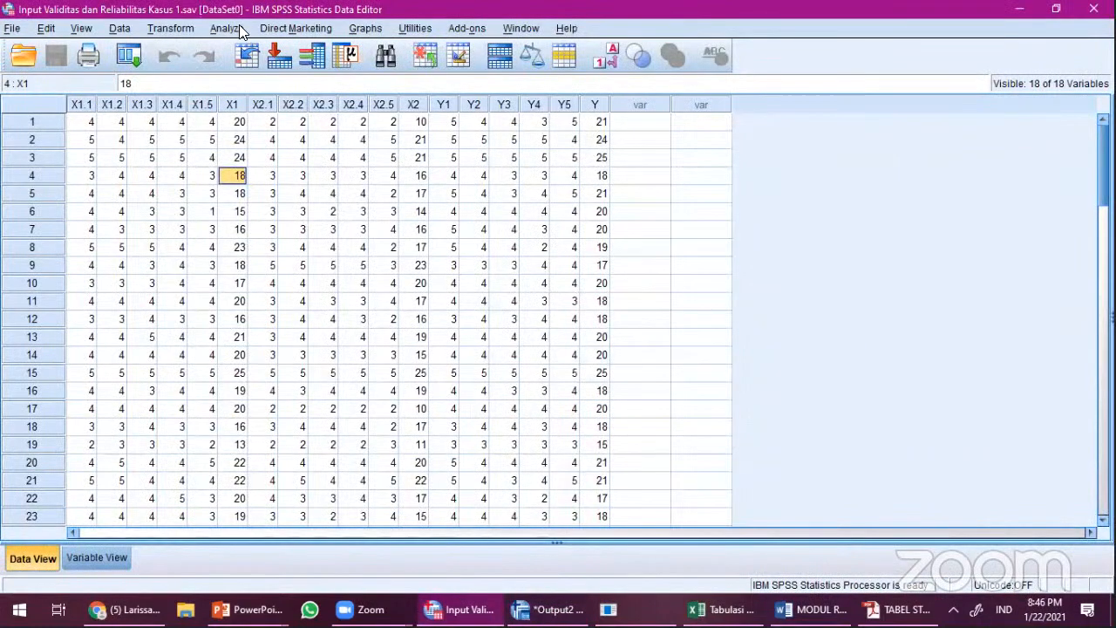
pyautogui.click(239, 26)
pyautogui.moveTo(296, 183)
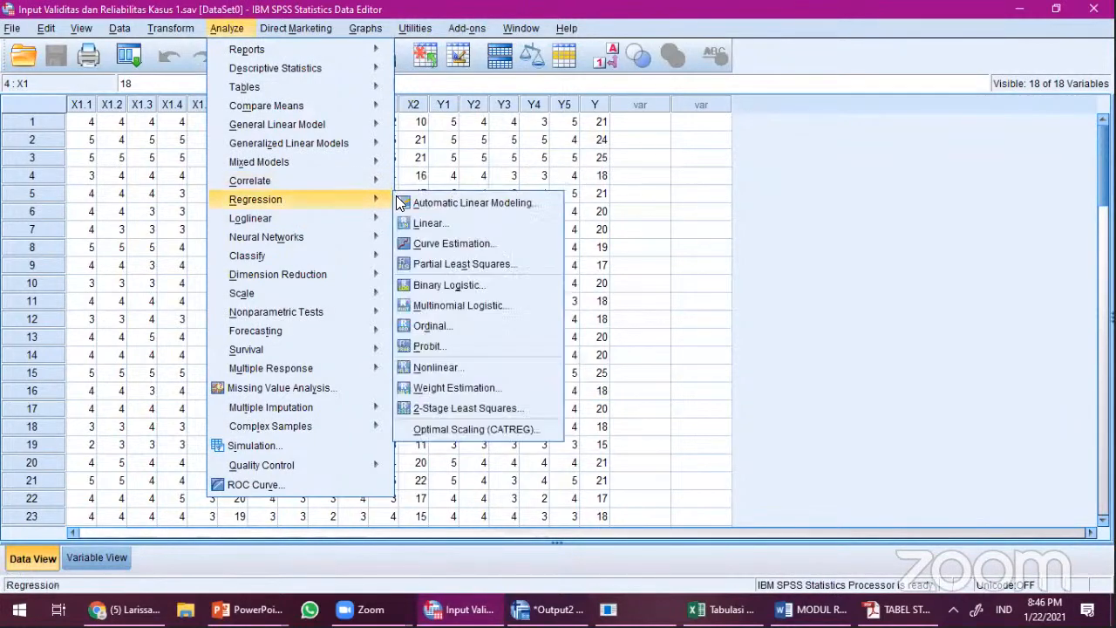
pyautogui.click(414, 185)
pyautogui.click(580, 259)
pyautogui.keyDown('shift'); pyautogui.click(576, 185); pyautogui.keyUp('shift')
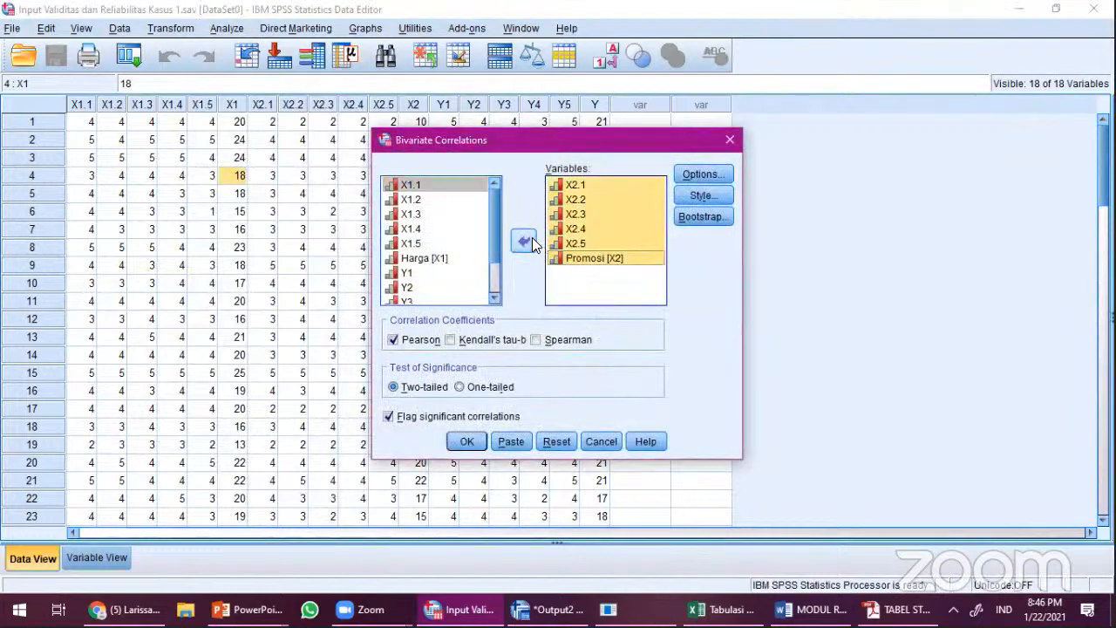
pyautogui.click(526, 242)
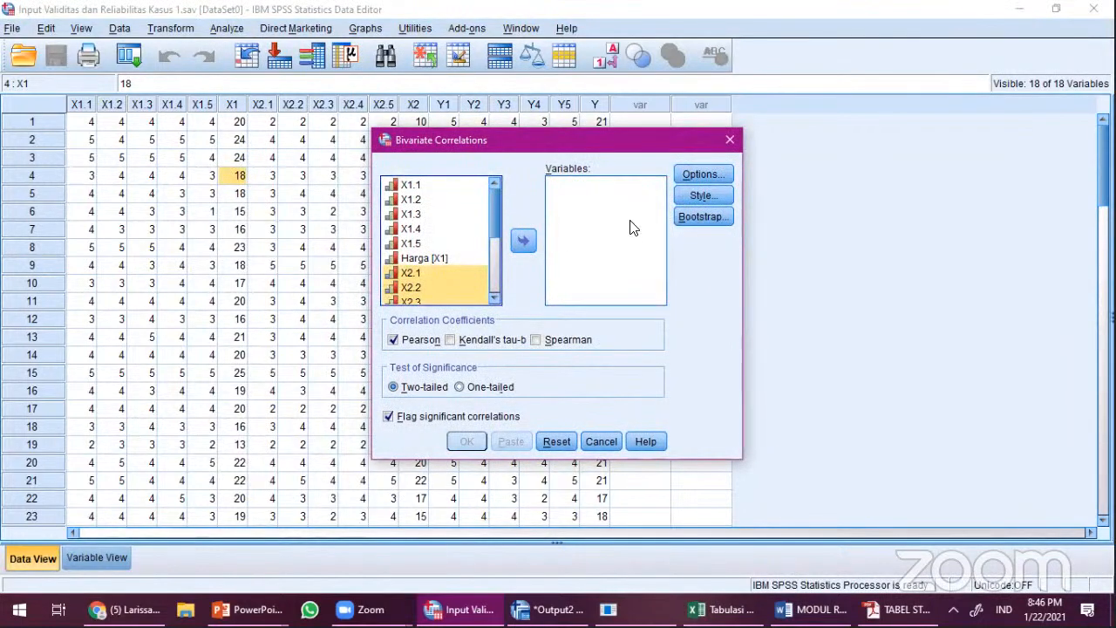
# Step: Run the bivariate correlation on Y1 through Y5 and Keputusan Pembelian, then review the Harga and Keputusan Pembelian correlation tables
pyautogui.moveTo(493, 221); pyautogui.dragTo(502, 265)
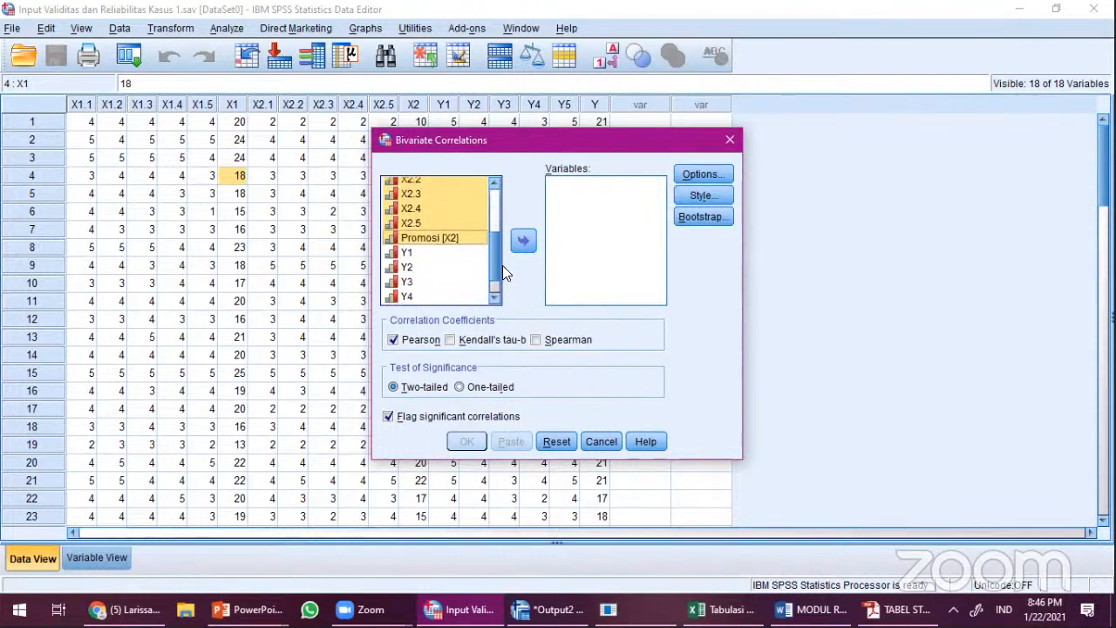
pyautogui.click(433, 254)
pyautogui.scroll(-1, 436, 259)
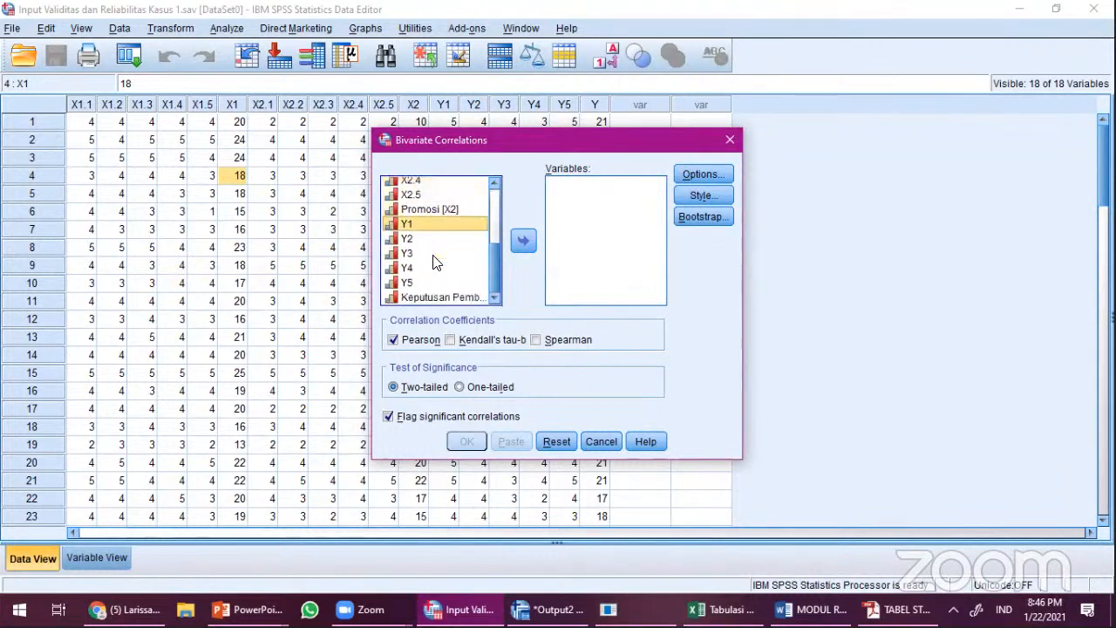
pyautogui.keyDown('shift'); pyautogui.click(446, 297); pyautogui.keyUp('shift')
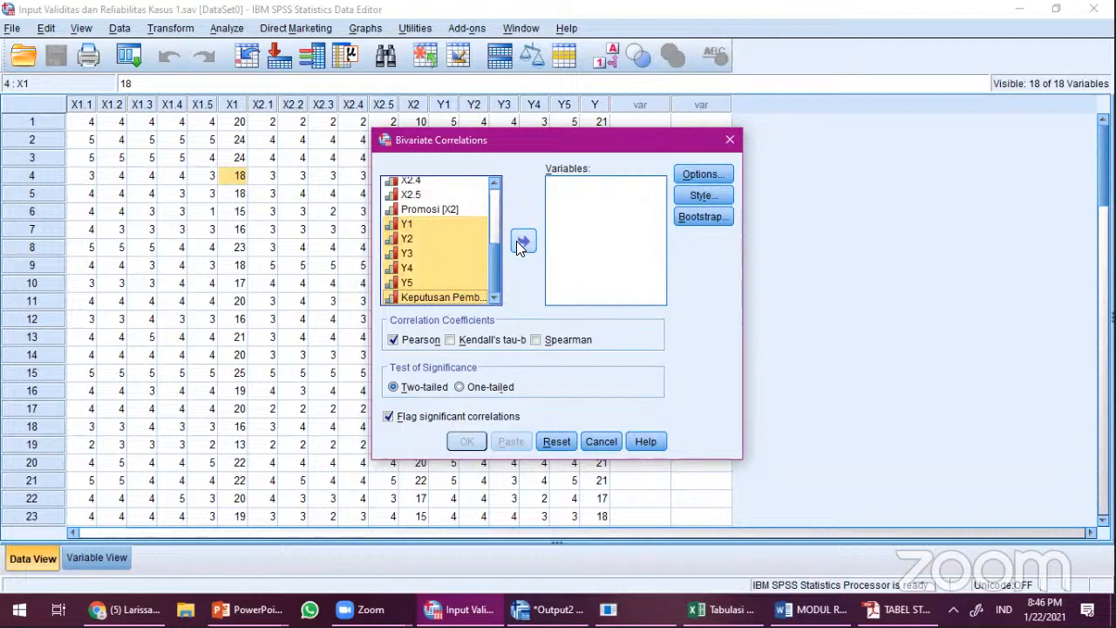
pyautogui.click(523, 242)
pyautogui.click(575, 260)
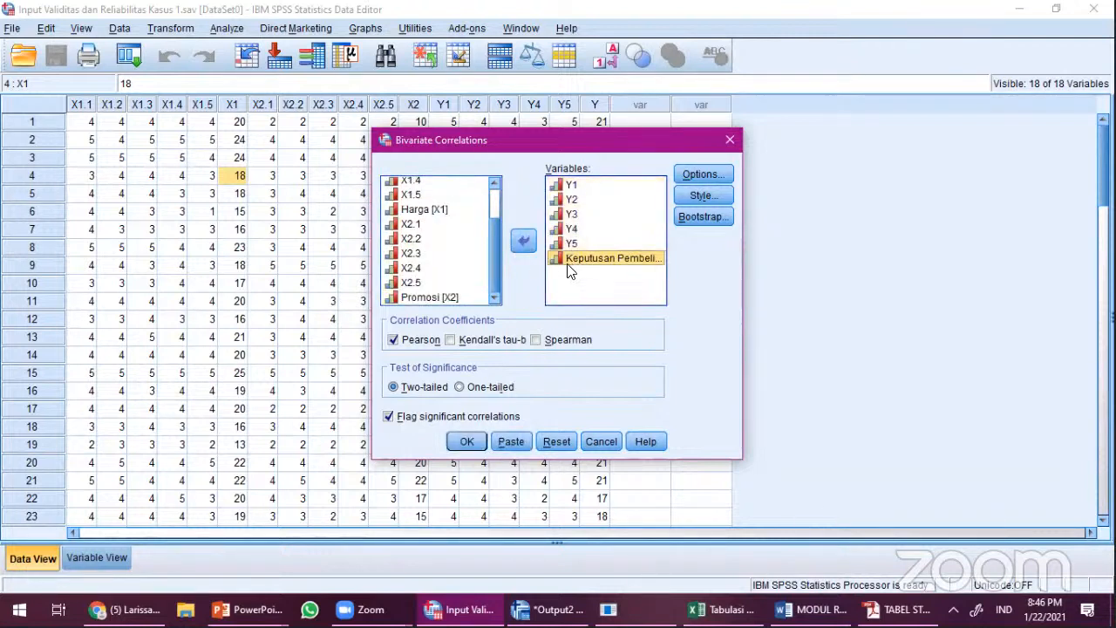
pyautogui.click(467, 445)
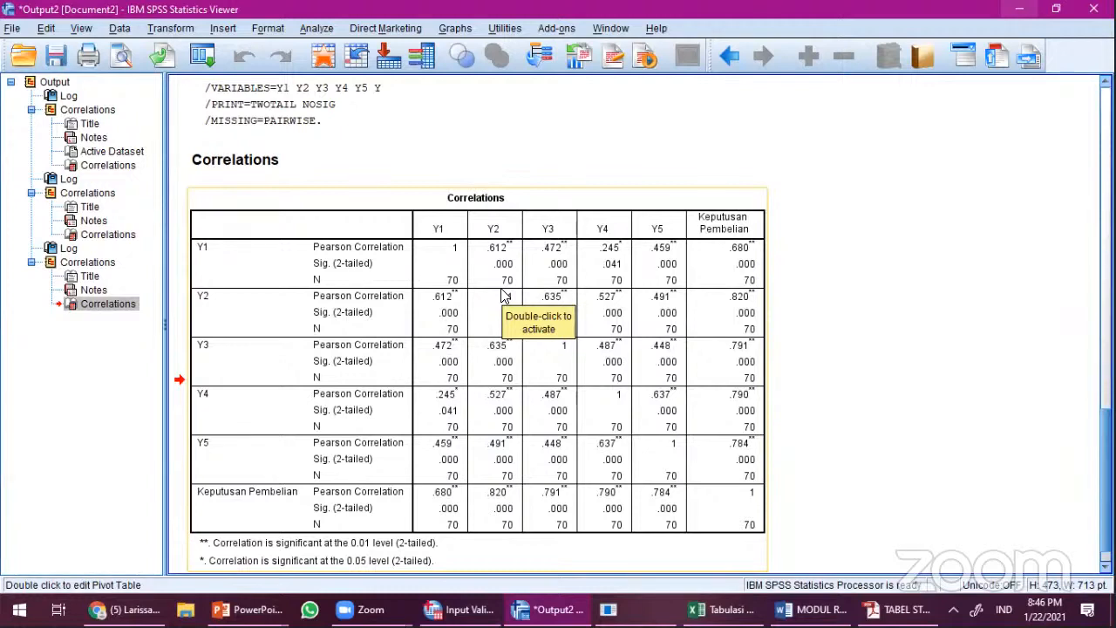
pyautogui.click(96, 111)
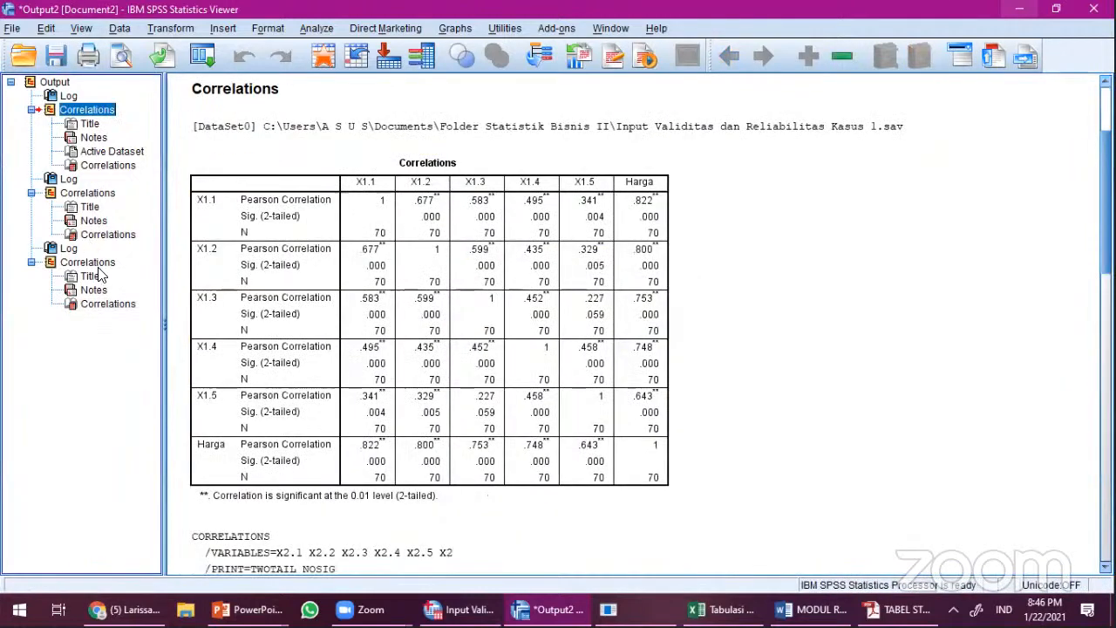
pyautogui.click(99, 276)
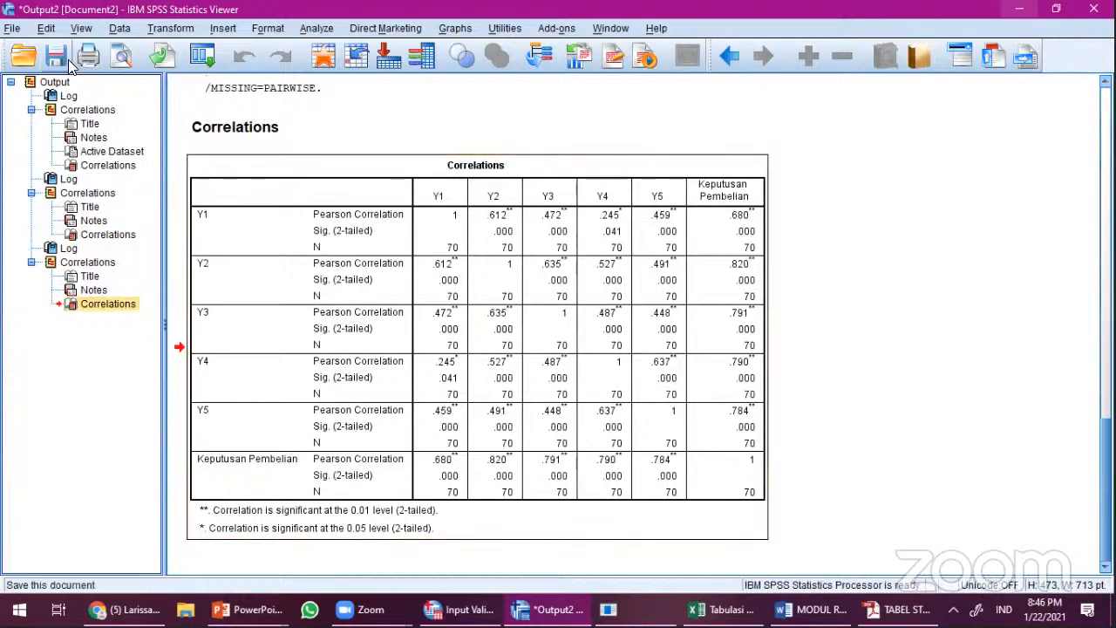
# Step: Save the output in Folder Statistik Bisnis II as "Output Validitas Realibilitas Kasus 1"
pyautogui.click(13, 29)
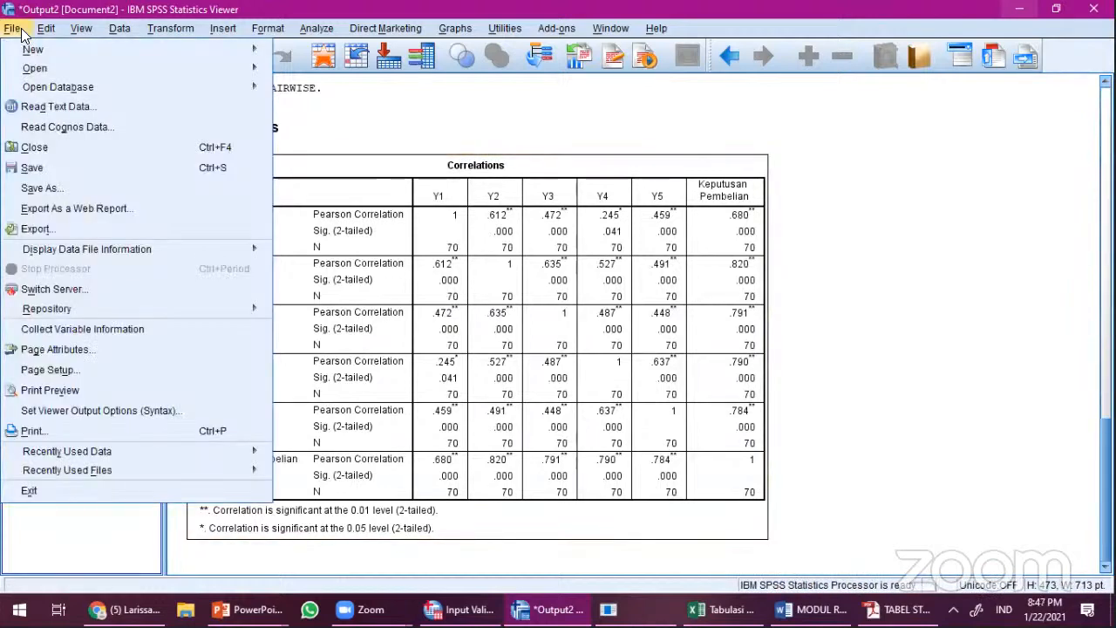
pyautogui.click(89, 168)
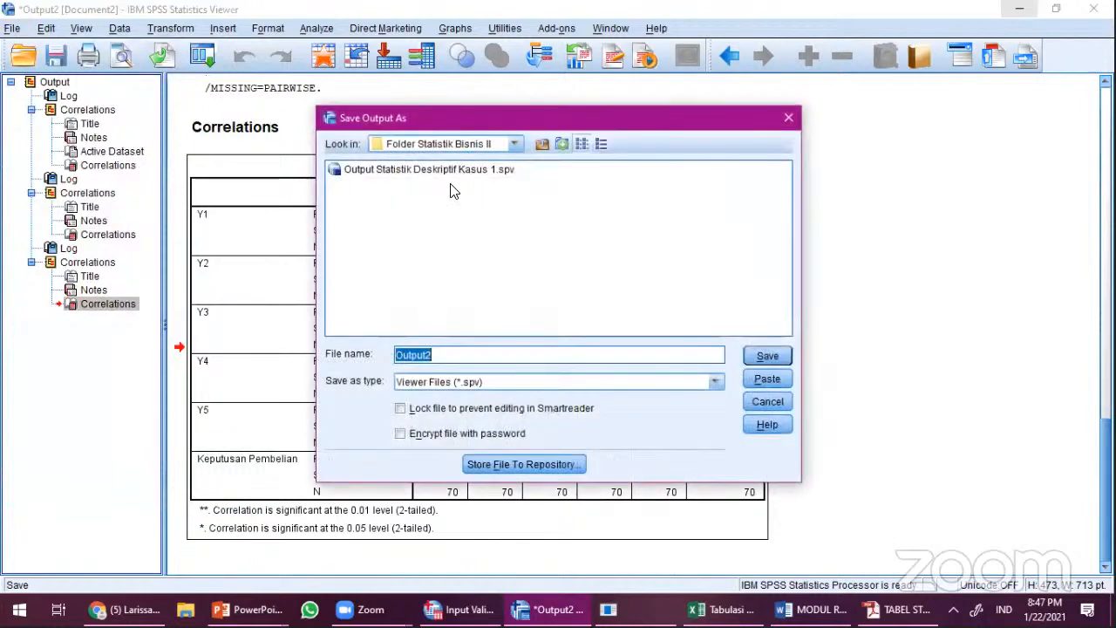
pyautogui.write('Output Validitas ')
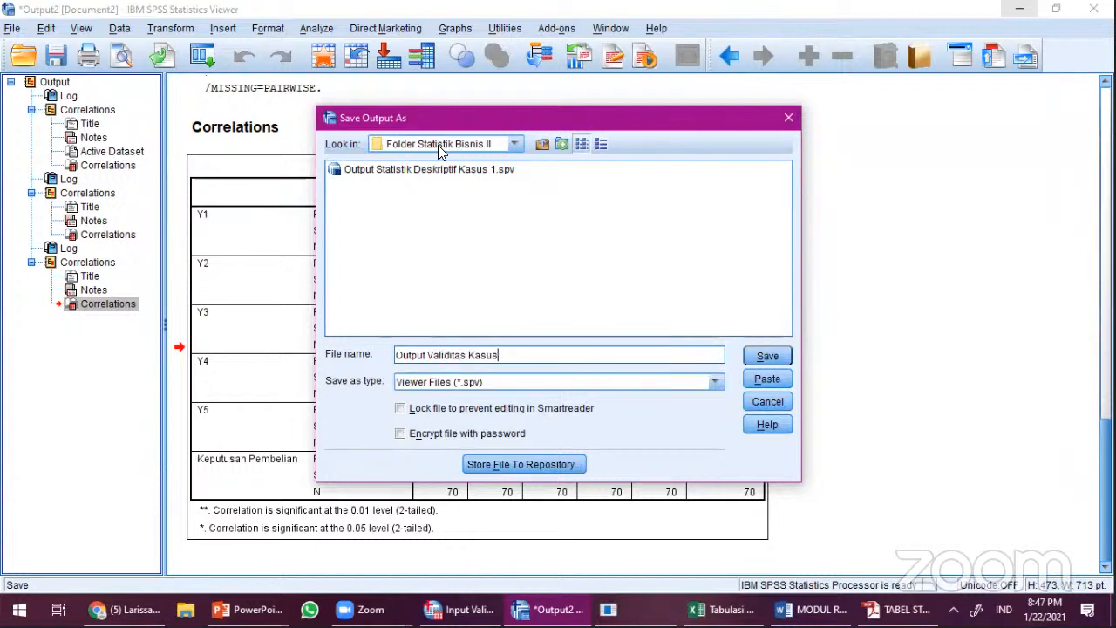
pyautogui.write('Realibilitas')
pyautogui.click(588, 360)
pyautogui.write('1')
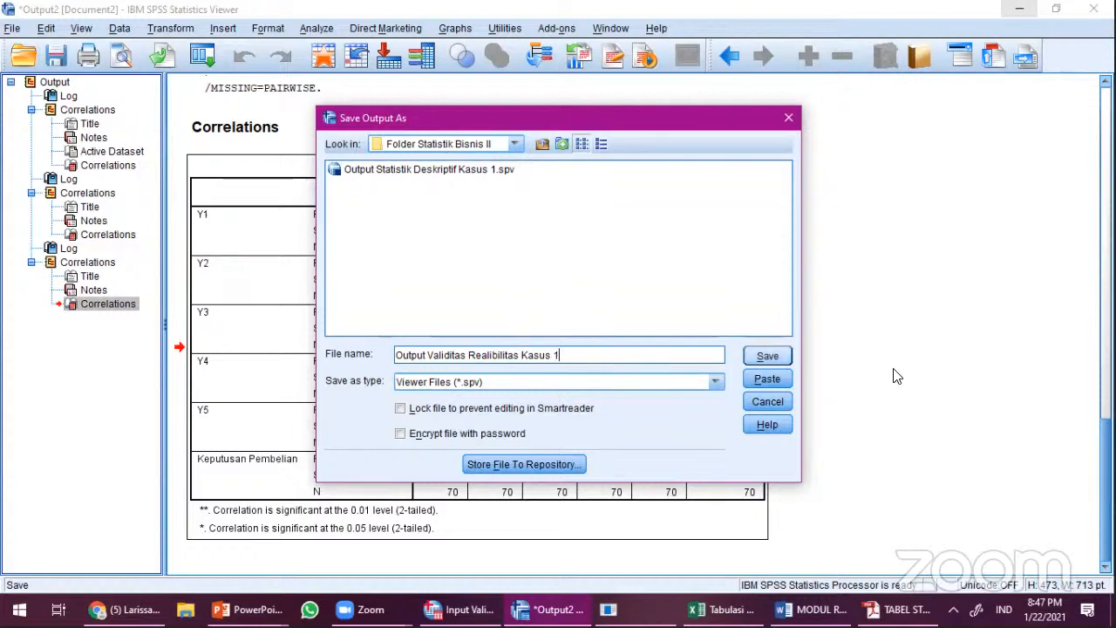
pyautogui.click(783, 356)
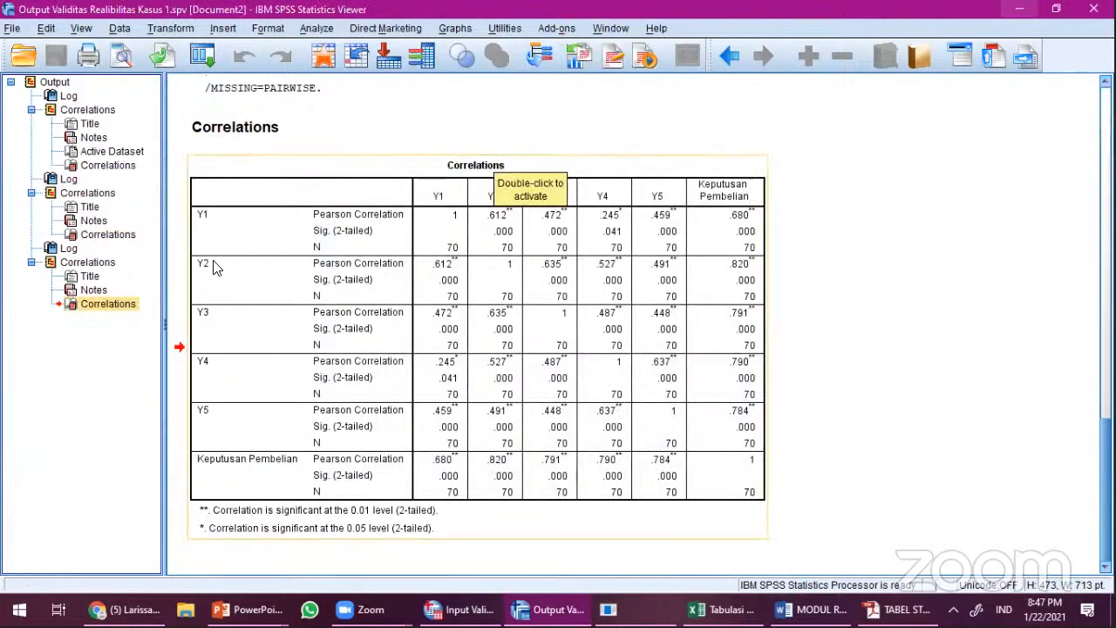
# Step: Show the Harga correlations table and arrange the SPSS output and the Word module side by side
pyautogui.click(125, 166)
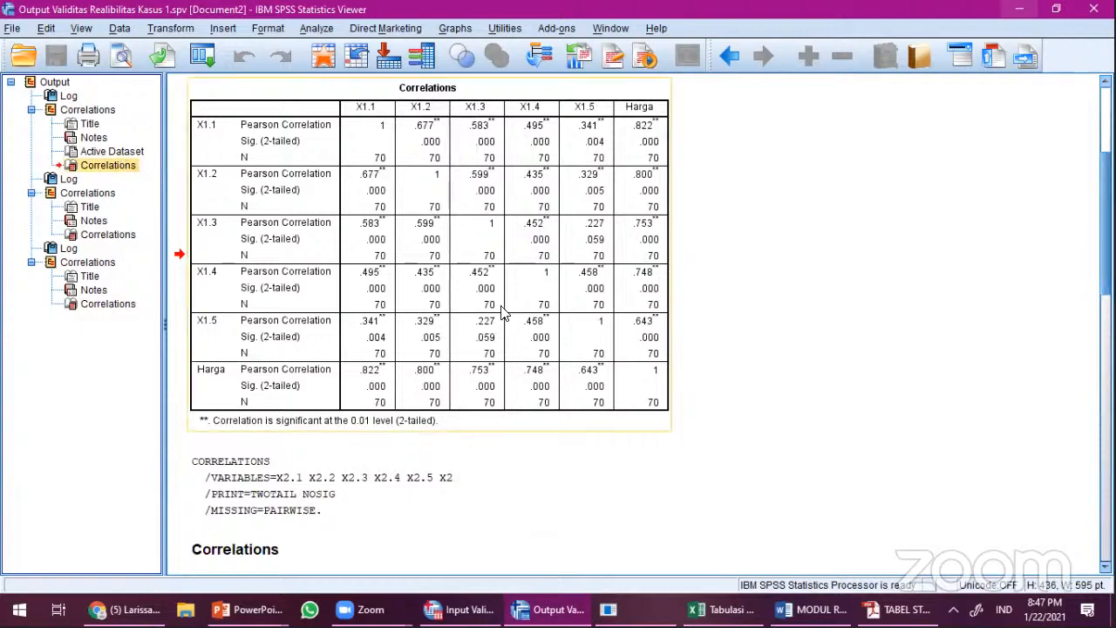
pyautogui.scroll(5, 502, 312)
pyautogui.scroll(-4, 503, 312)
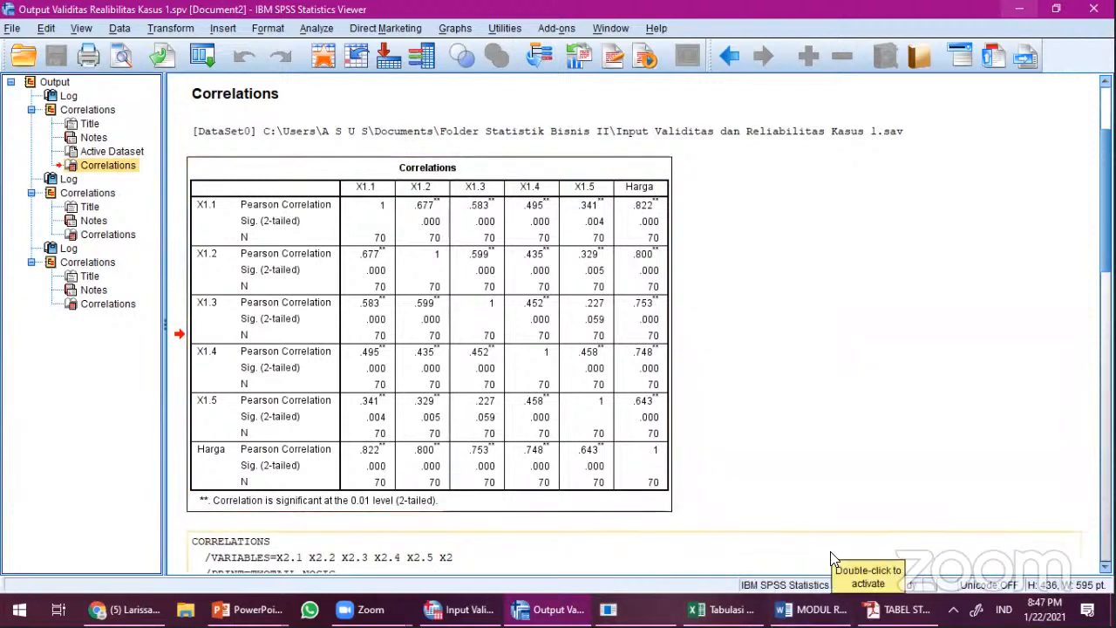
pyautogui.press('super+Left')
pyautogui.click(813, 609)
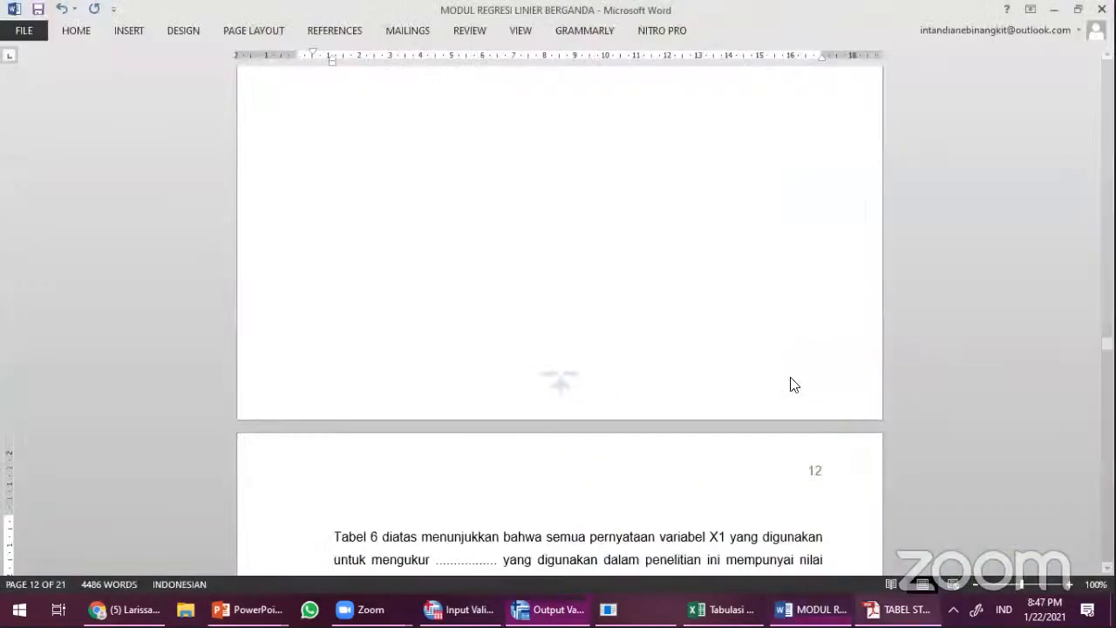
pyautogui.press('super+Right')
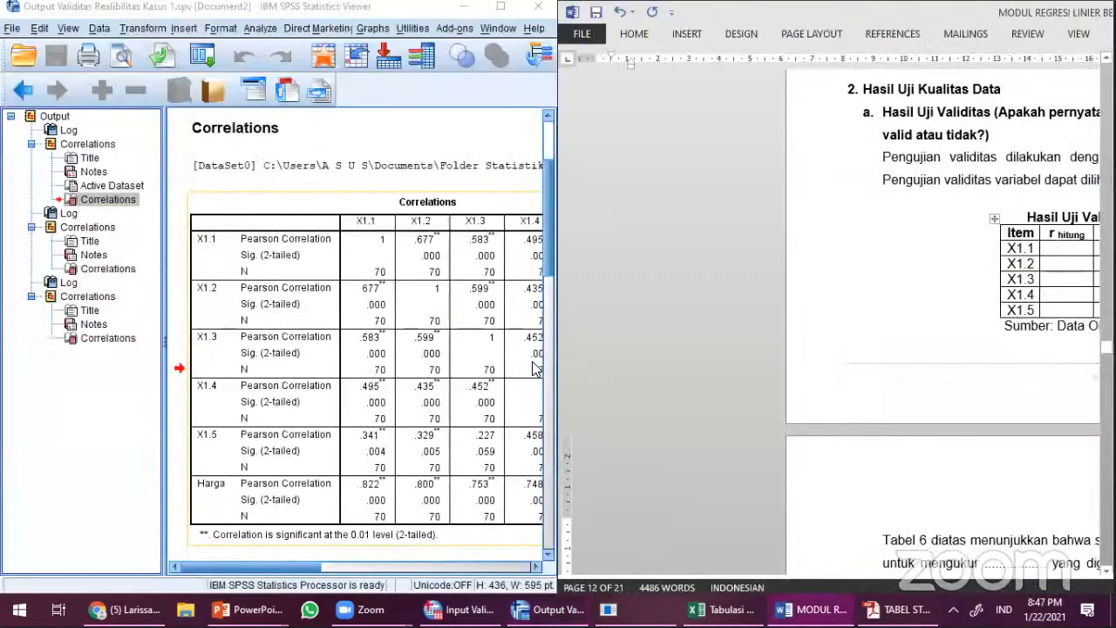
pyautogui.click(61, 139)
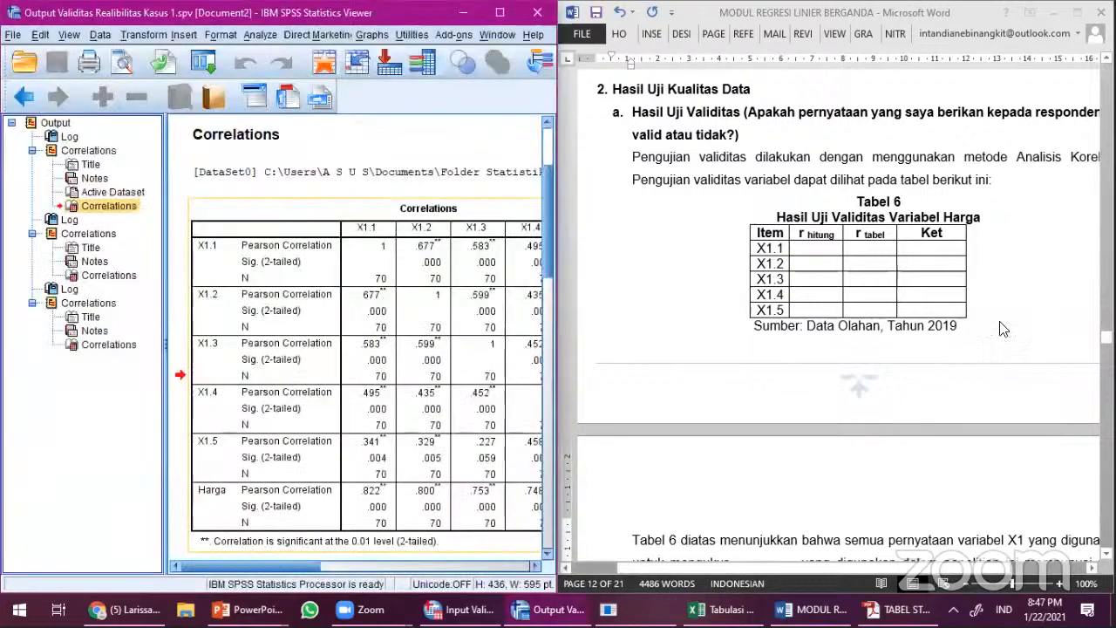
# Step: Narrow the output outline and widen the SPSS viewer window so the whole Harga correlations table fits in view
pyautogui.moveTo(305, 567); pyautogui.dragTo(356, 567)
pyautogui.moveTo(170, 389); pyautogui.dragTo(125, 362)
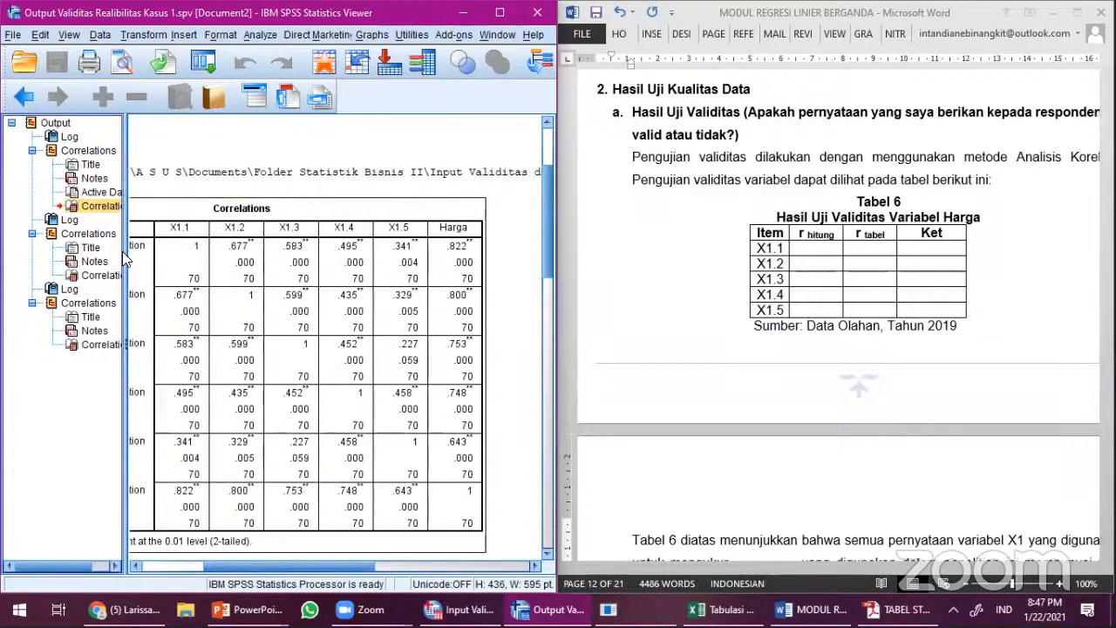
pyautogui.moveTo(326, 563); pyautogui.dragTo(307, 563)
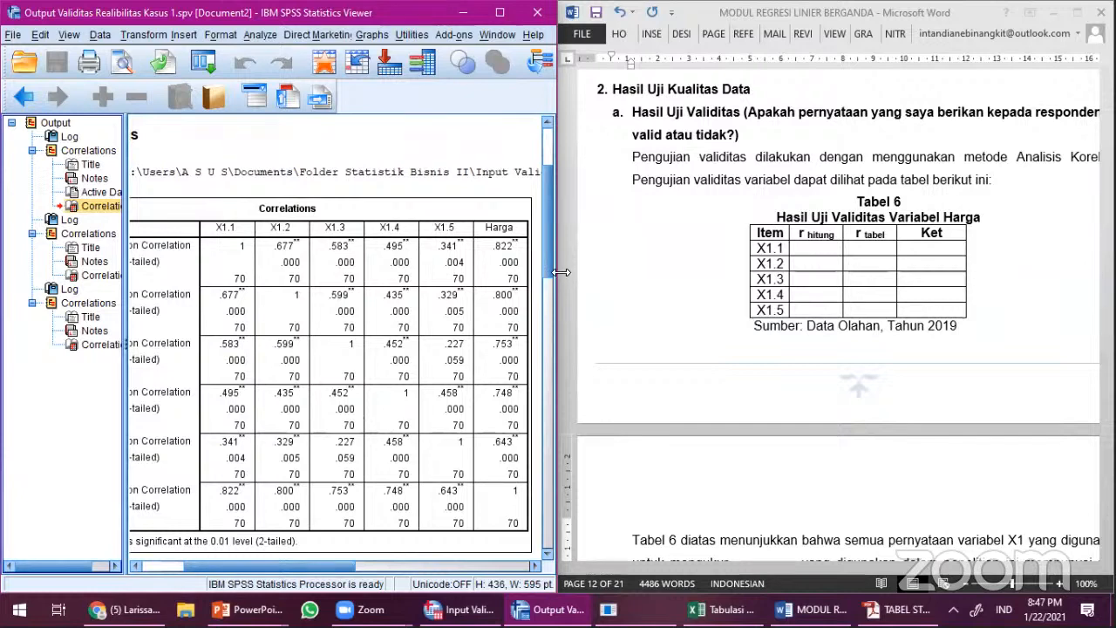
pyautogui.moveTo(561, 273); pyautogui.dragTo(656, 273)
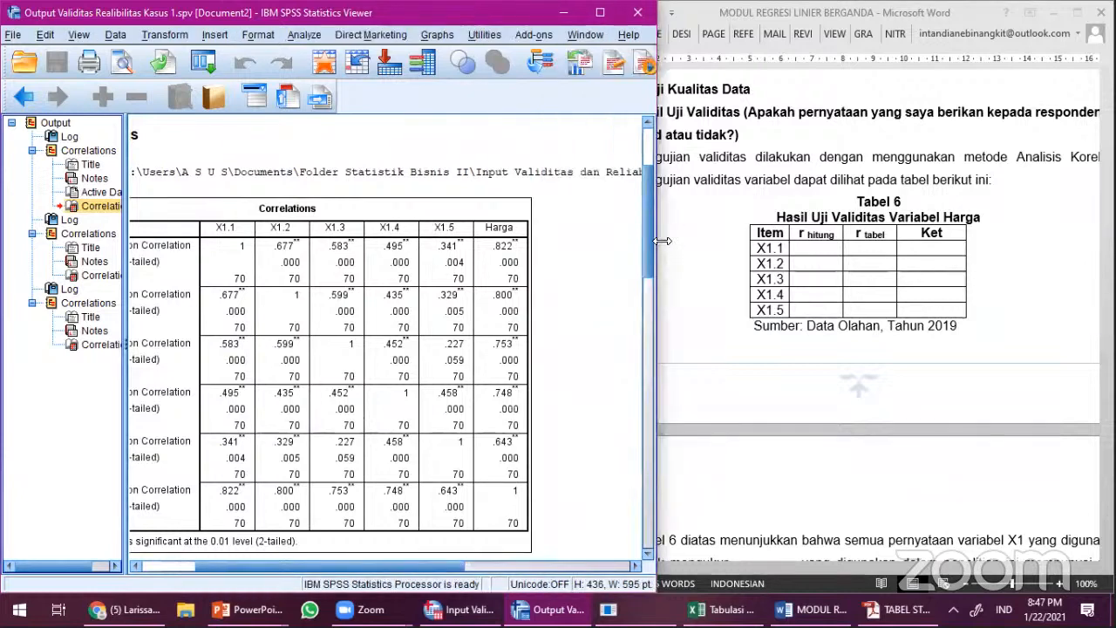
pyautogui.moveTo(449, 560); pyautogui.dragTo(405, 563)
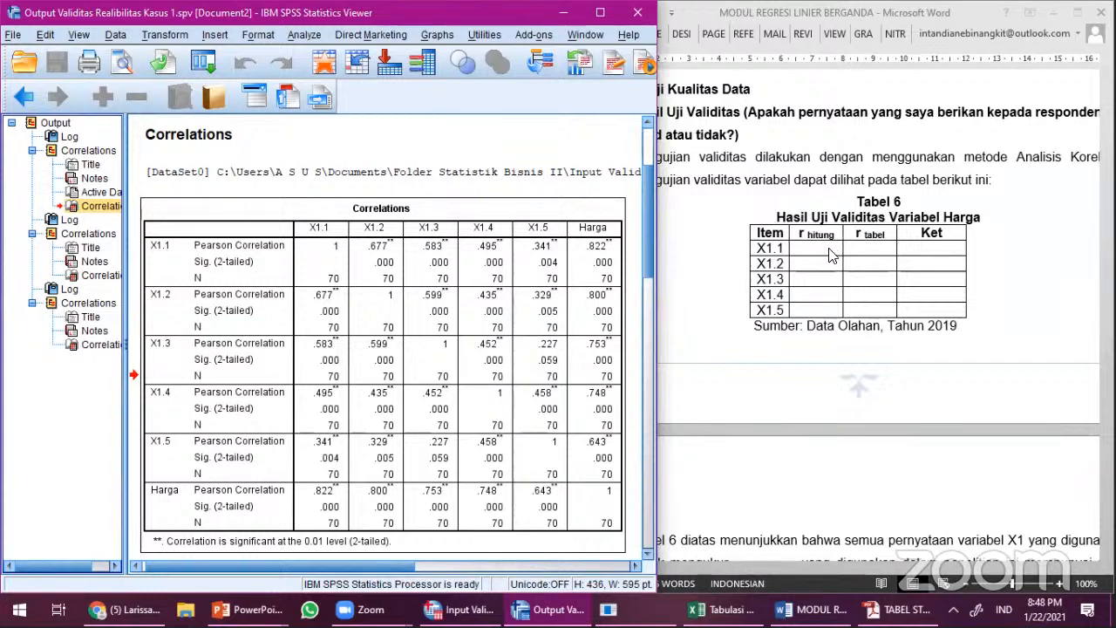
# Step: Examine Tabel 6's title, items and r hitung, r tabel and Ket columns alongside the Harga correlations table
pyautogui.click(829, 254)
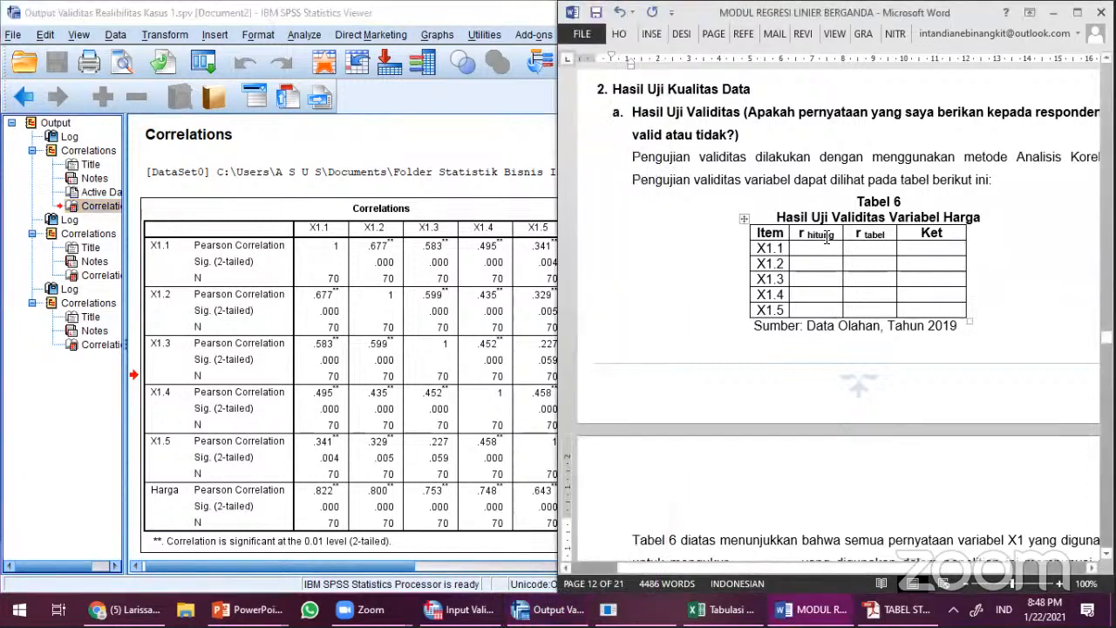
pyautogui.moveTo(860, 200); pyautogui.dragTo(912, 223)
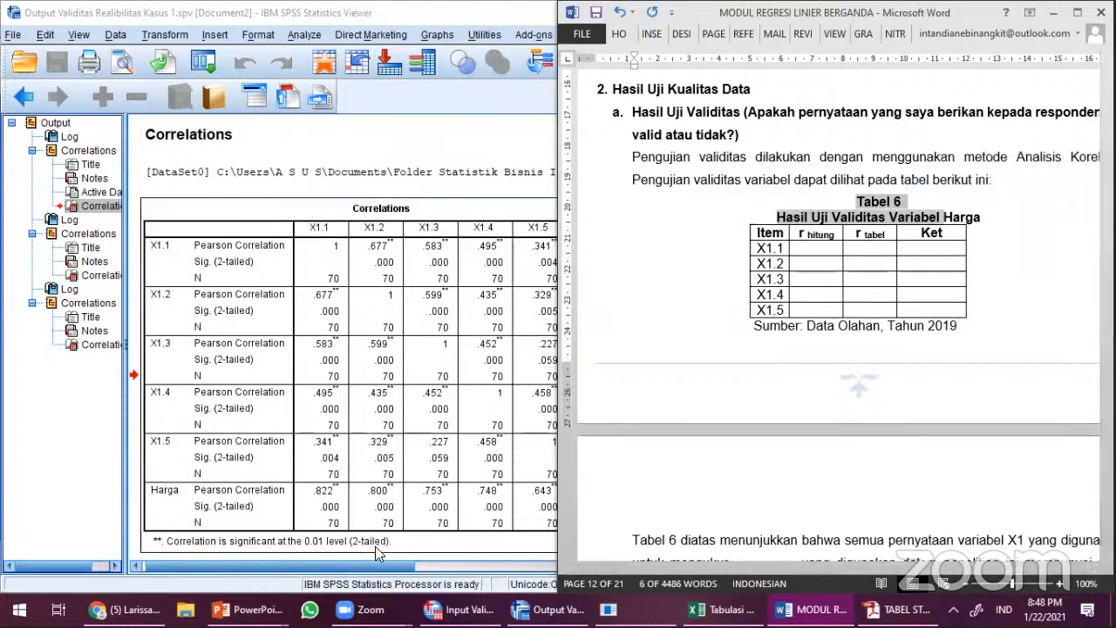
pyautogui.click(807, 229)
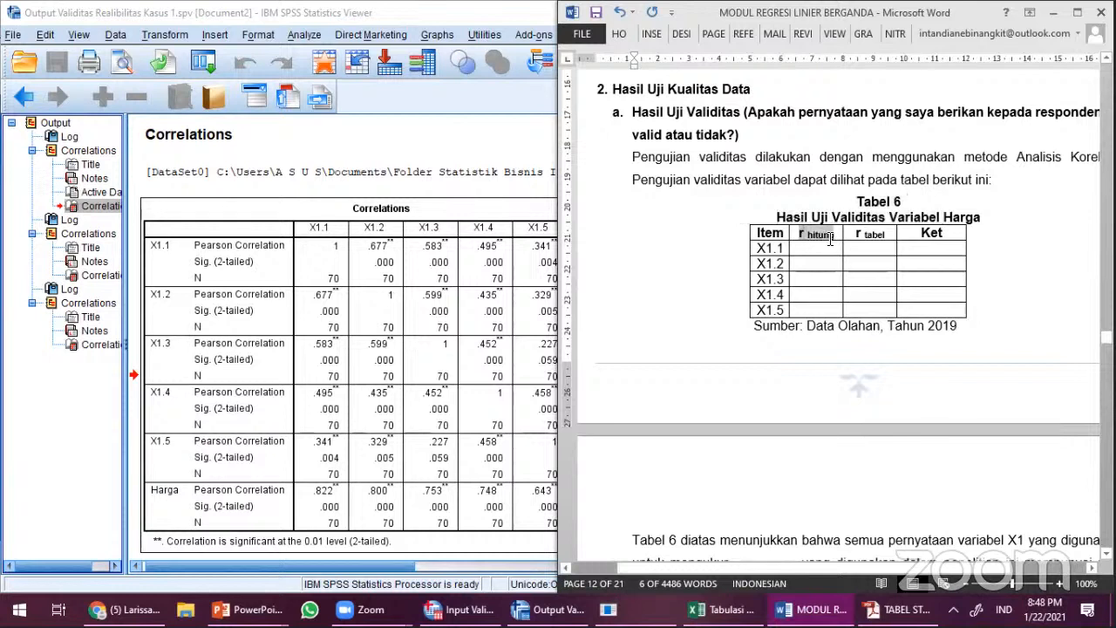
pyautogui.moveTo(814, 228)
pyautogui.mouseDown()
pyautogui.moveTo(781, 217)
pyautogui.moveTo(803, 233)
pyautogui.mouseUp()
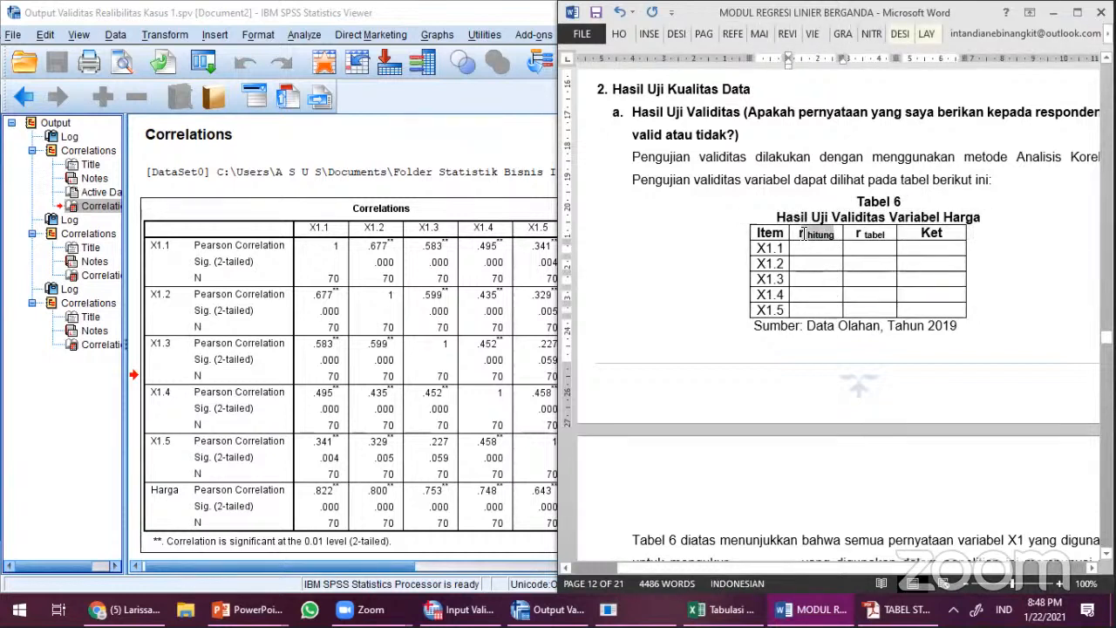
pyautogui.click(795, 232)
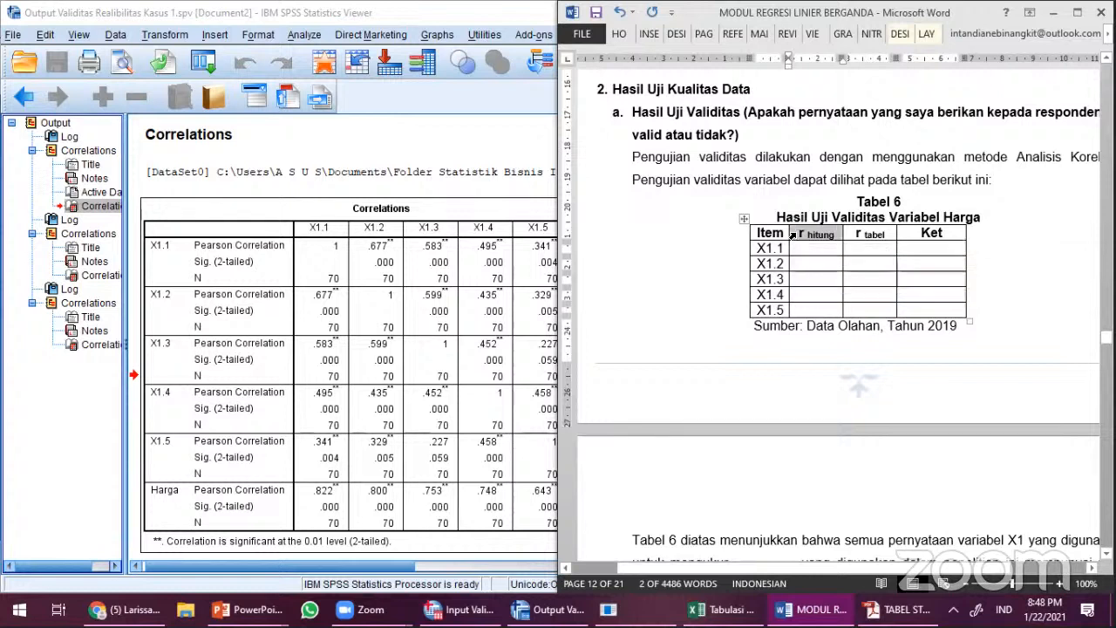
pyautogui.moveTo(858, 236); pyautogui.dragTo(886, 242)
pyautogui.click(816, 223)
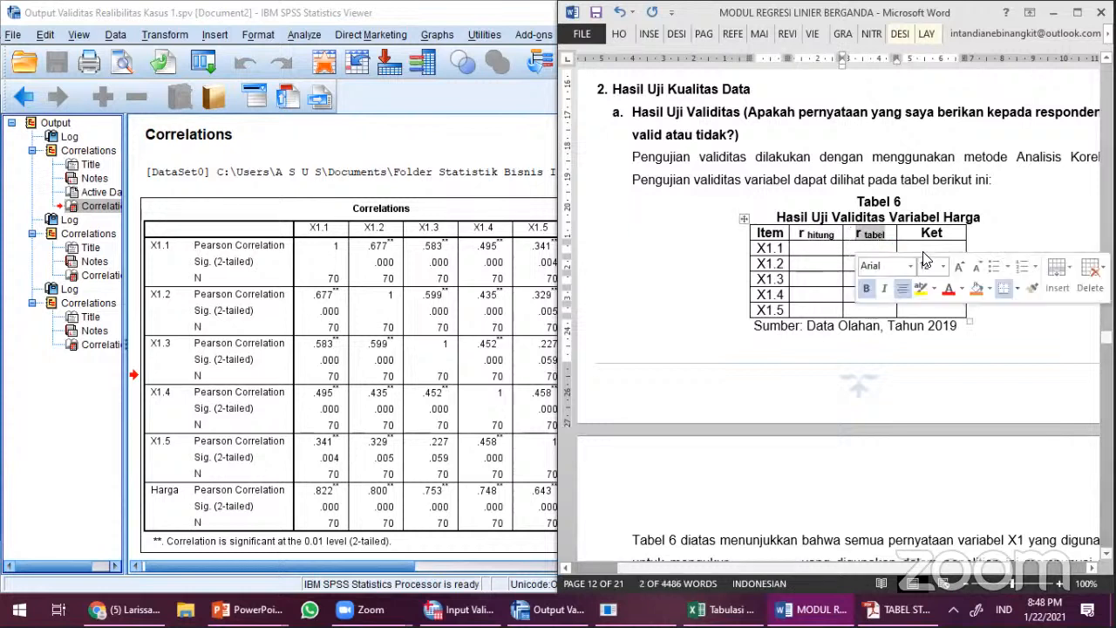
pyautogui.click(926, 249)
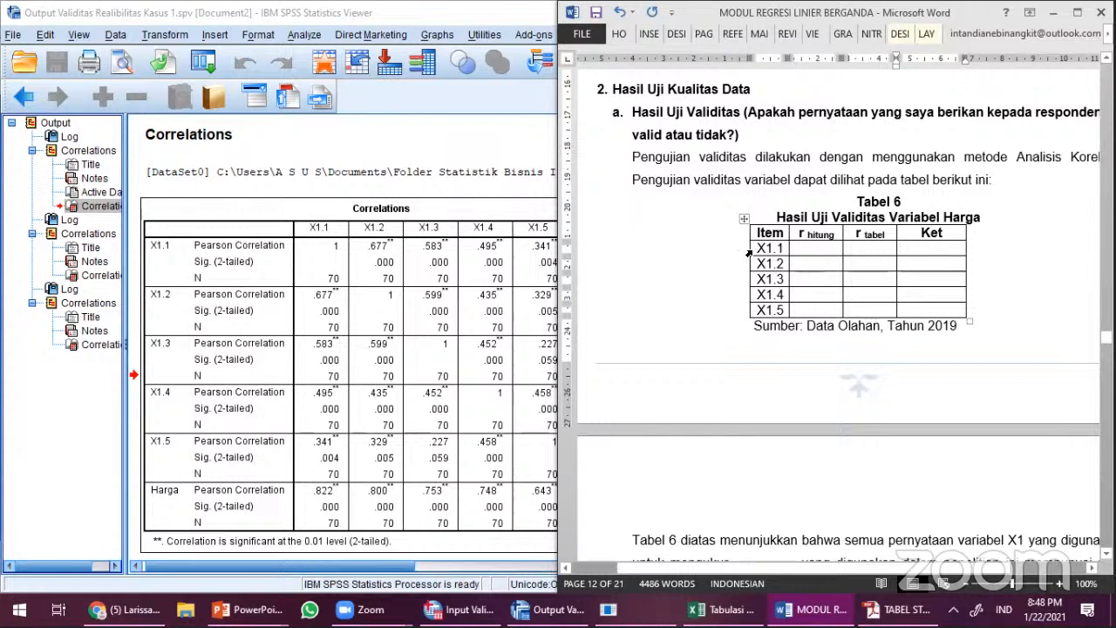
pyautogui.moveTo(796, 233); pyautogui.dragTo(835, 237)
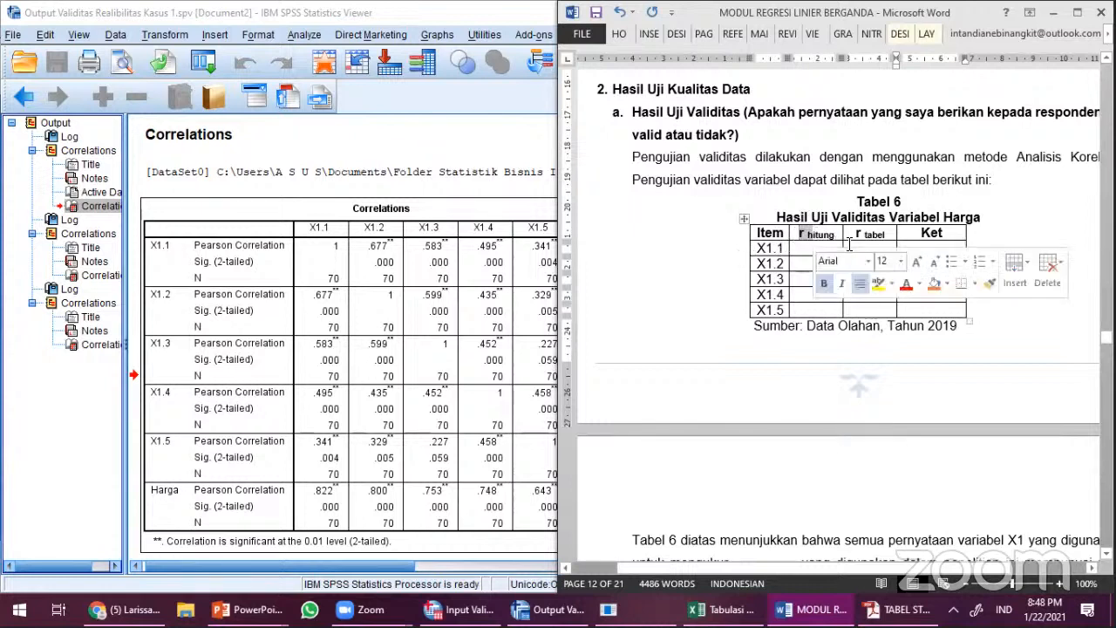
pyautogui.click(746, 252)
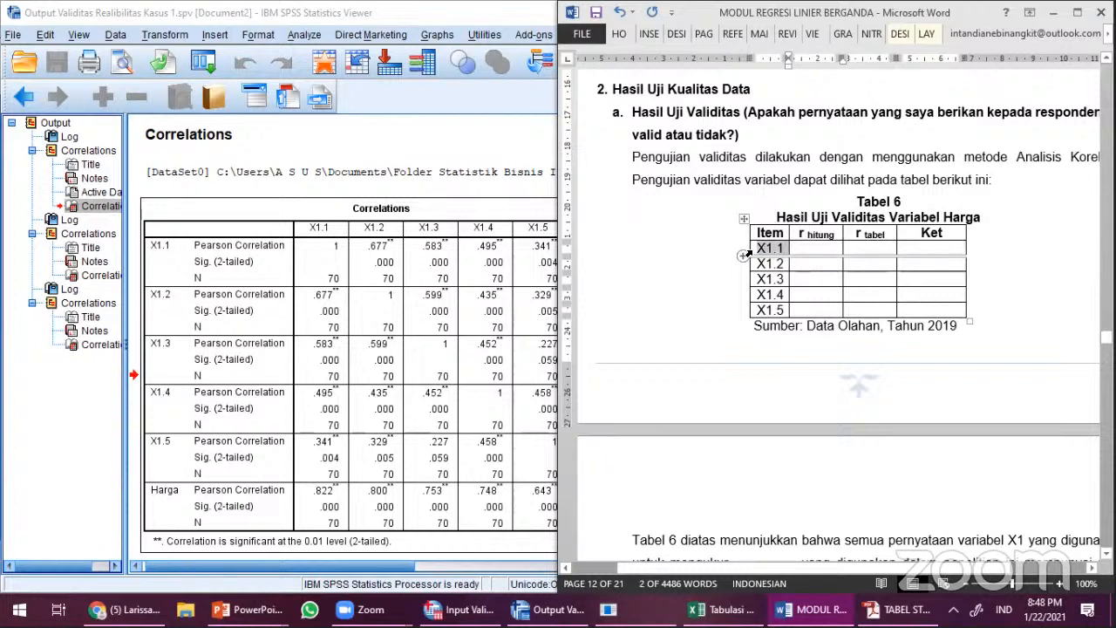
pyautogui.click(789, 252)
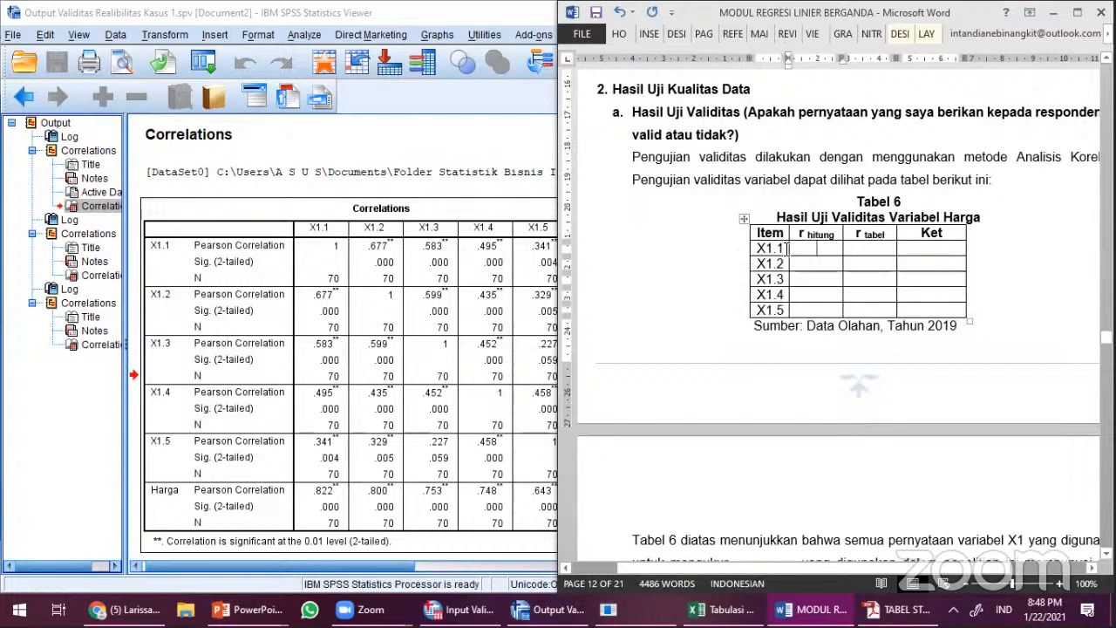
pyautogui.click(158, 248)
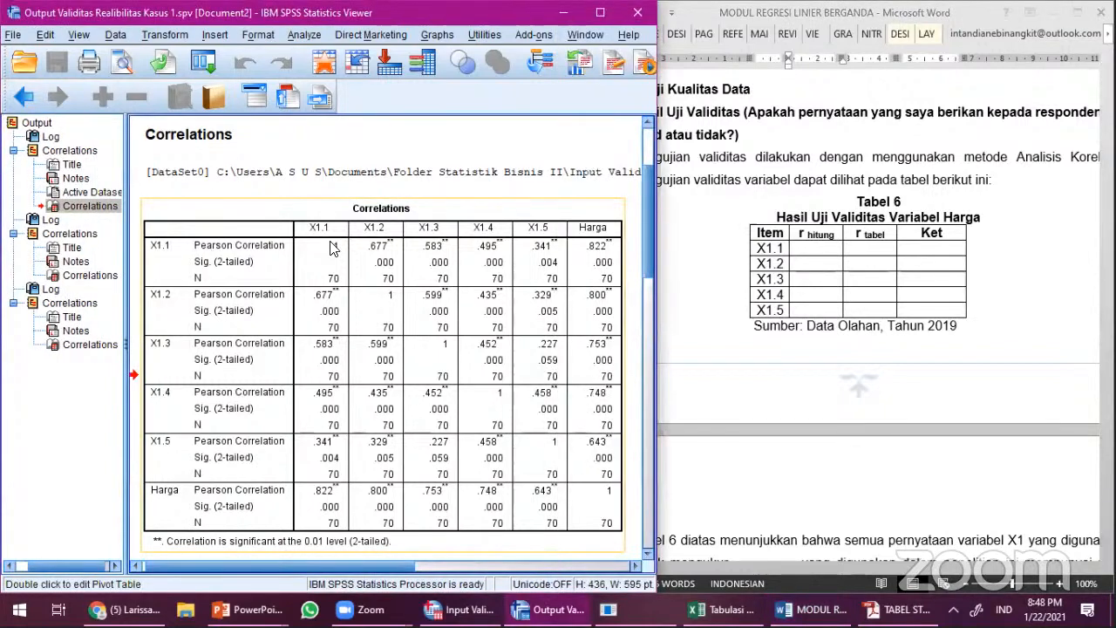
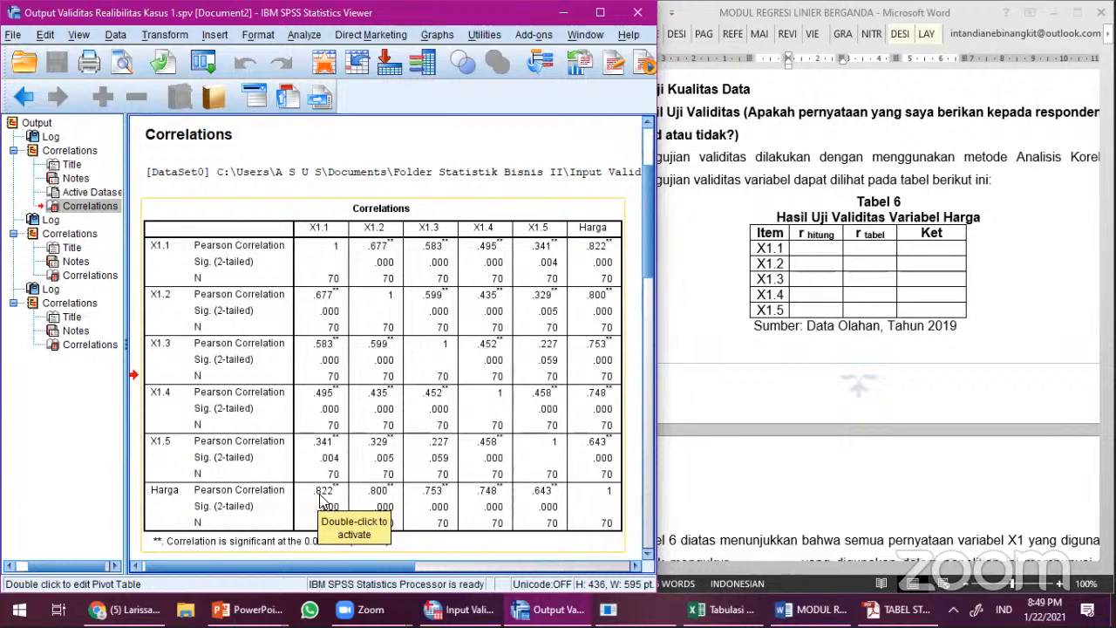
# Step: Fill Tabel 6's r hitung column for X1.1 through X1.5 with 0,822, 0,800, 0,753, 0,748 and 0,643
pyautogui.click(811, 252)
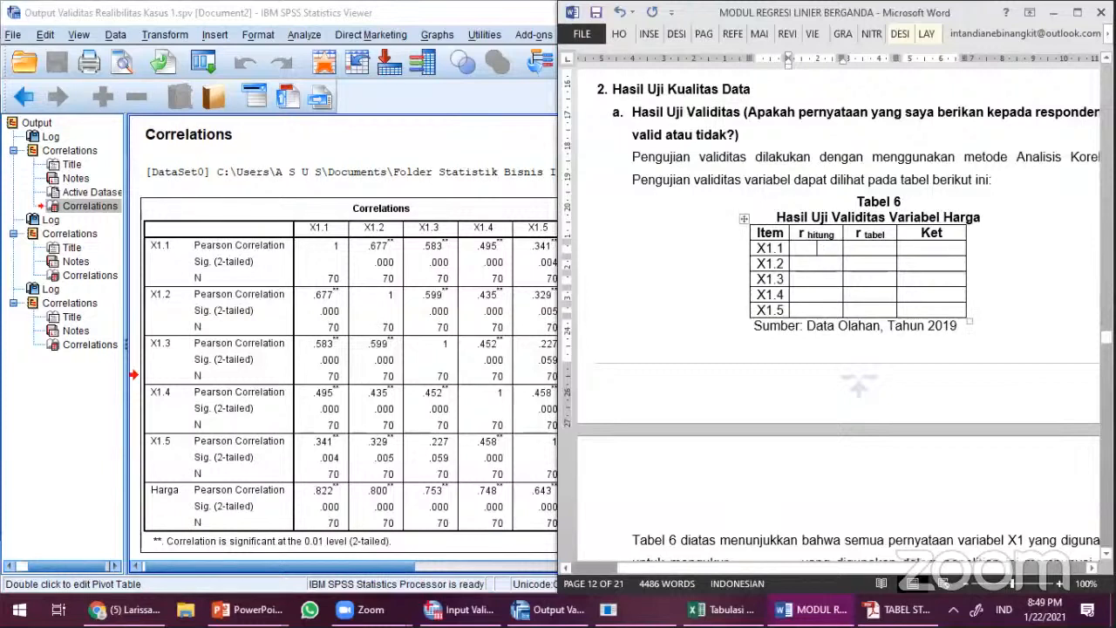
pyautogui.write('0,822')
pyautogui.write('0,800')
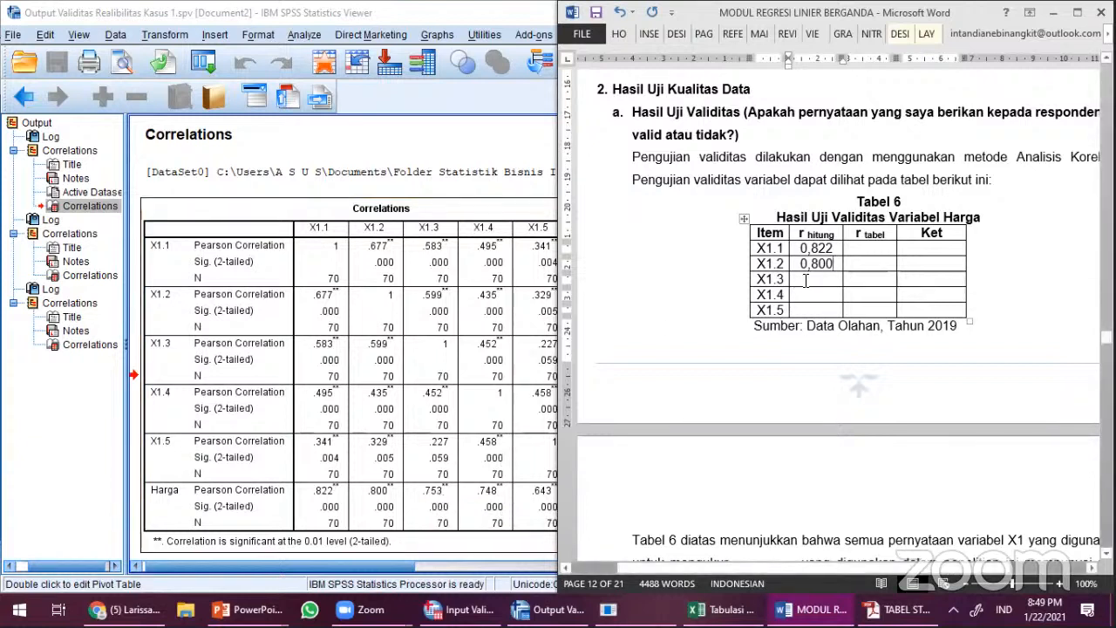
pyautogui.write(',752')
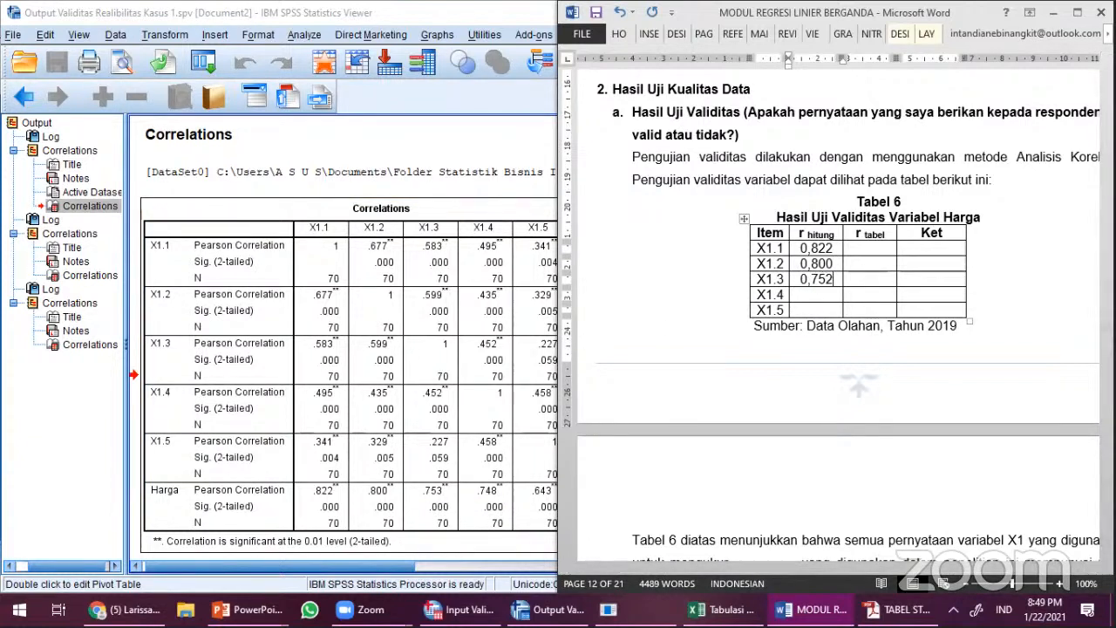
pyautogui.press('BackSpace')
pyautogui.write('3')
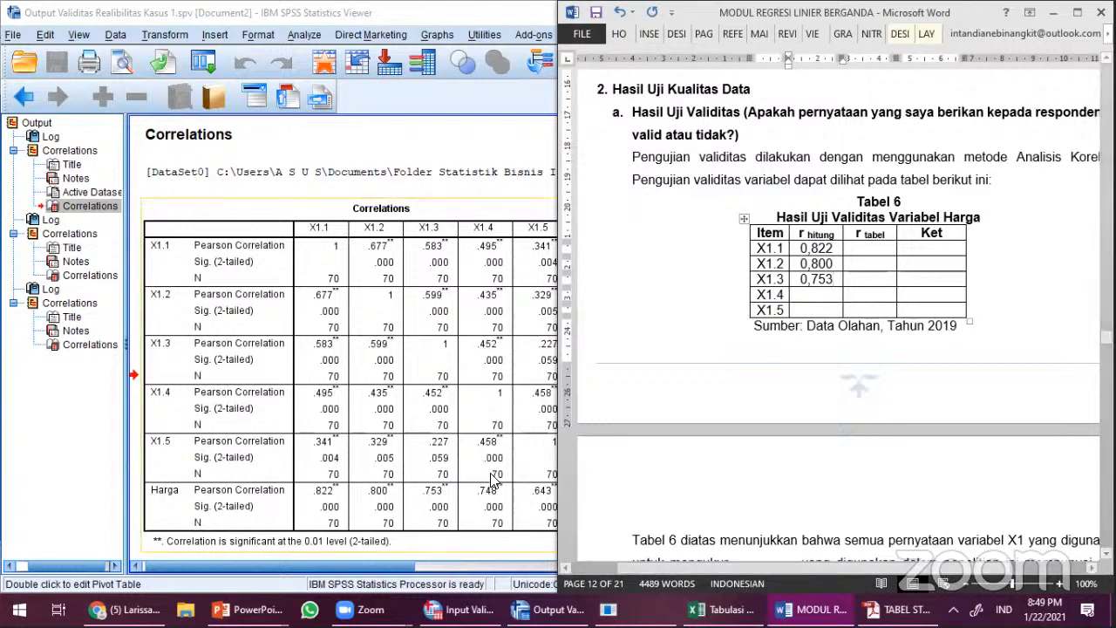
pyautogui.click(817, 295)
pyautogui.write('0,748')
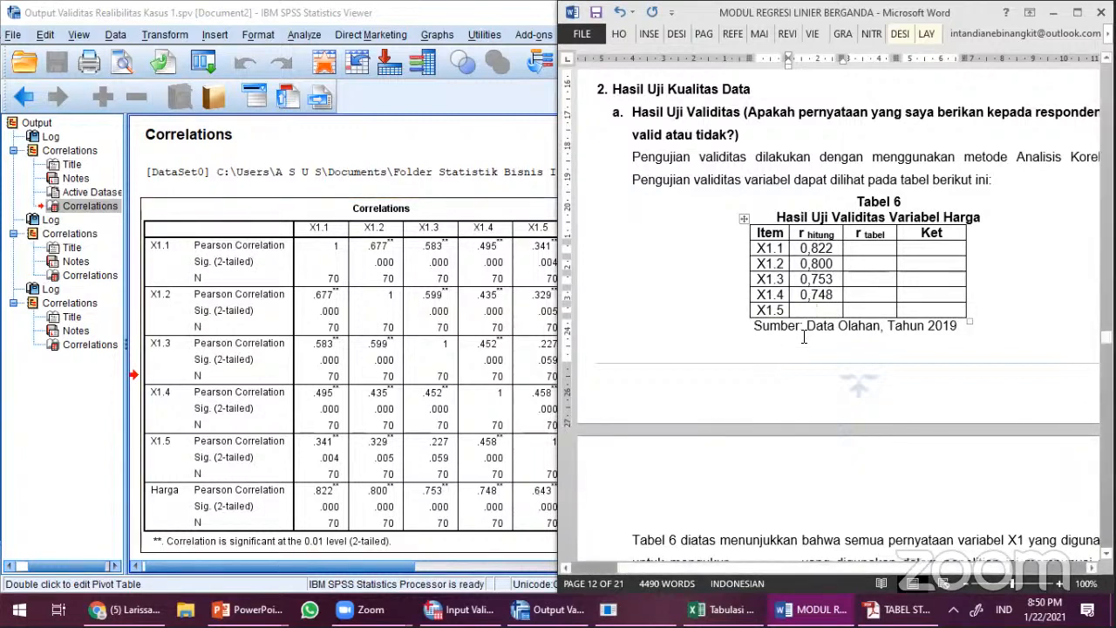
pyautogui.click(817, 309)
pyautogui.write('0,643')
pyautogui.click(859, 251)
pyautogui.moveTo(829, 249); pyautogui.dragTo(828, 309)
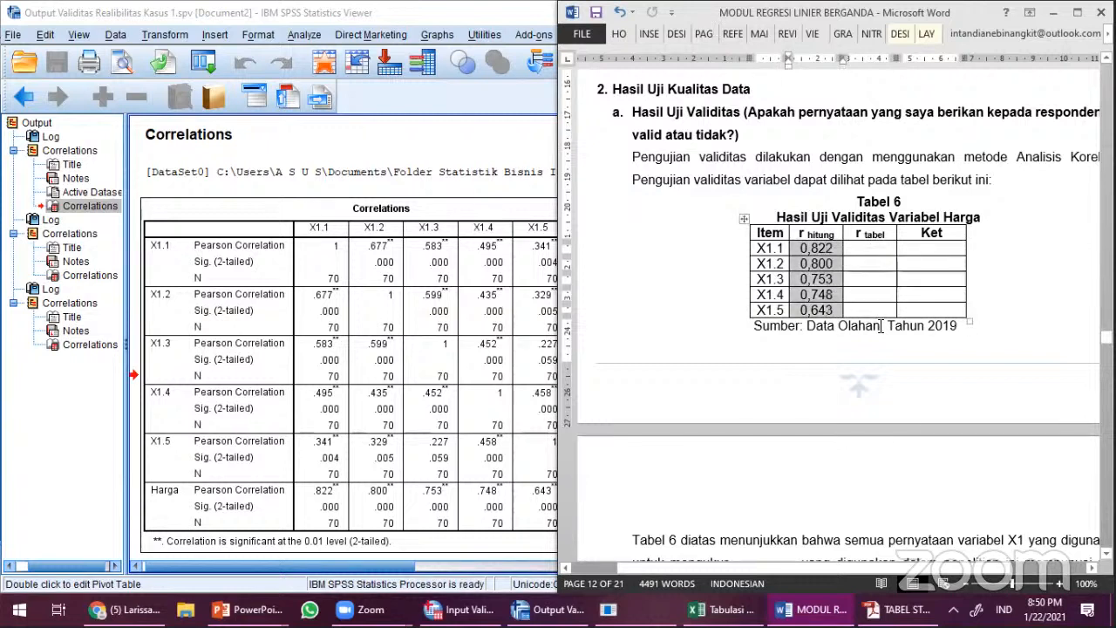
# Step: Place the cursor in X1.1's r tabel cell, then switch to TABEL STATISTIK.pdf in Adobe Reader and return to its first page
pyautogui.click(874, 245)
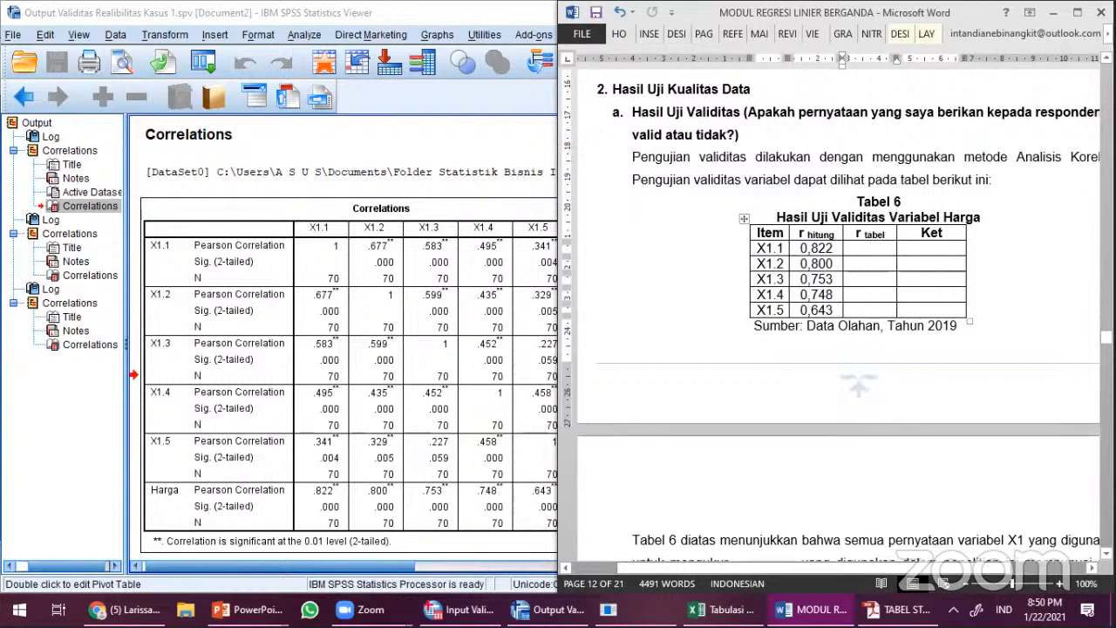
pyautogui.click(898, 610)
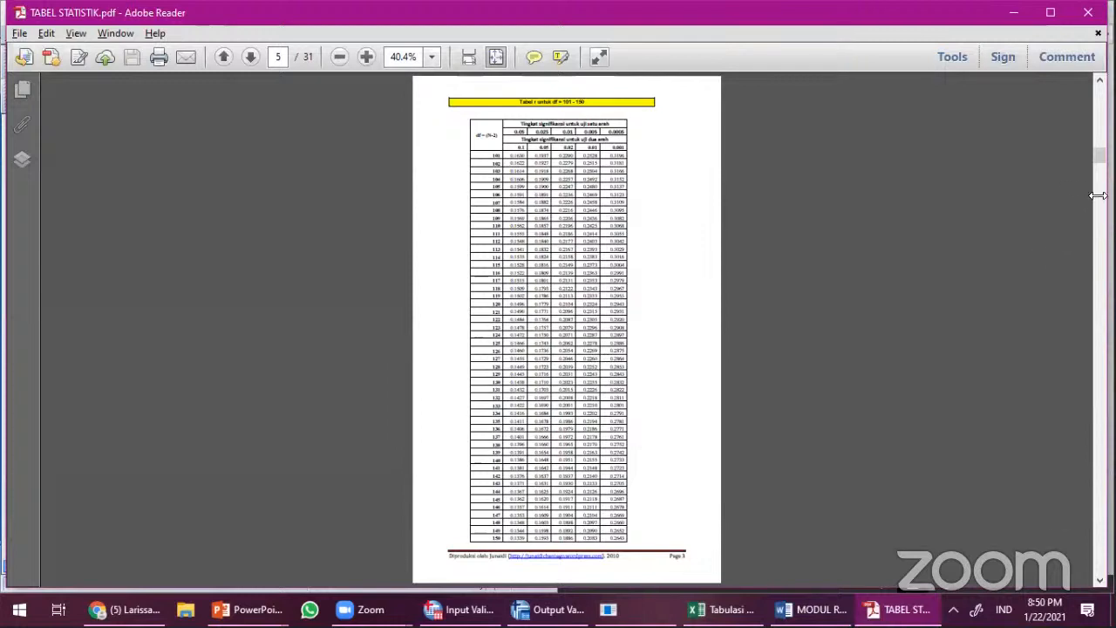
pyautogui.scroll(4, 635, 240)
pyautogui.scroll(2, 635, 241)
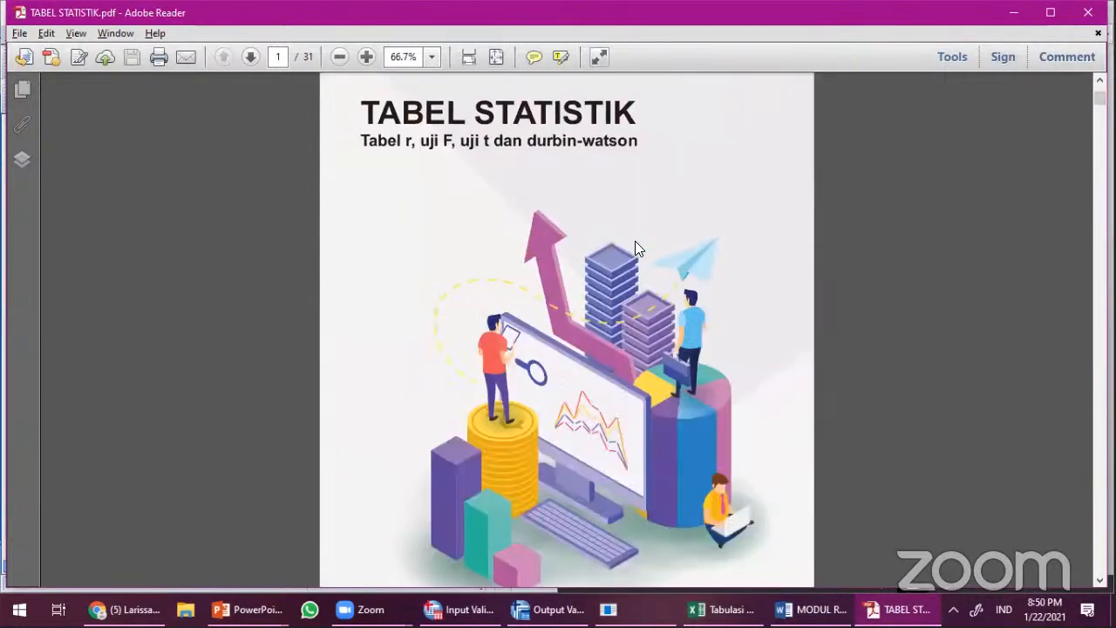
# Step: Examine the cover page's subtitle listing the included statistical tables, marking the words "Tabel r,"
pyautogui.scroll(2, 492, 349)
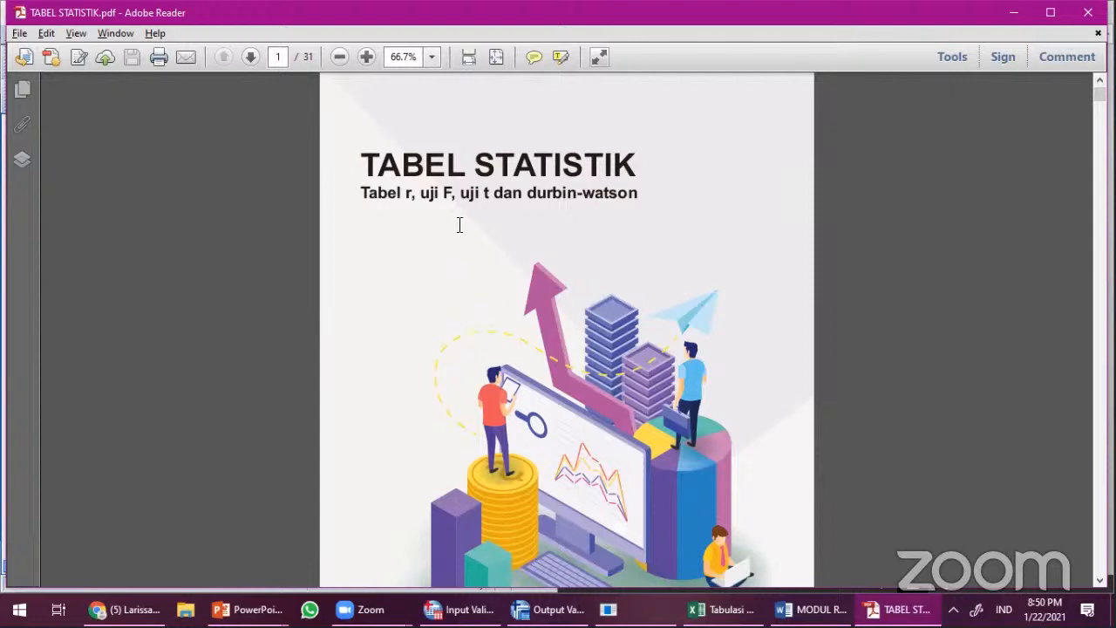
pyautogui.scroll(-1, 481, 322)
pyautogui.scroll(1, 489, 299)
pyautogui.scroll(-2, 532, 460)
pyautogui.scroll(1, 532, 462)
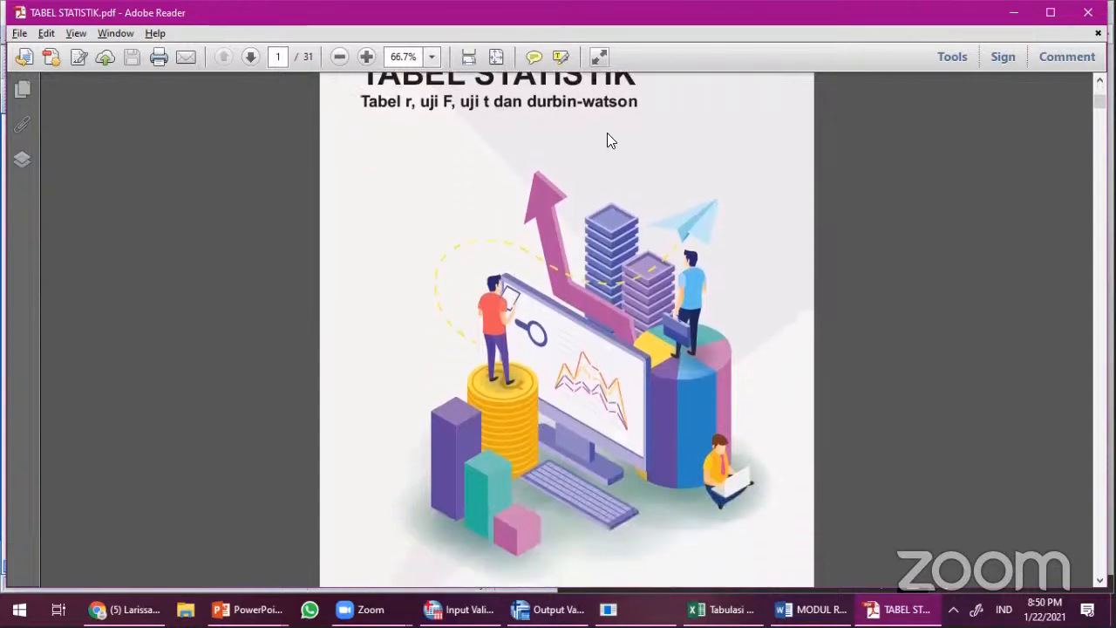
pyautogui.scroll(1, 410, 200)
pyautogui.moveTo(361, 155); pyautogui.dragTo(417, 155)
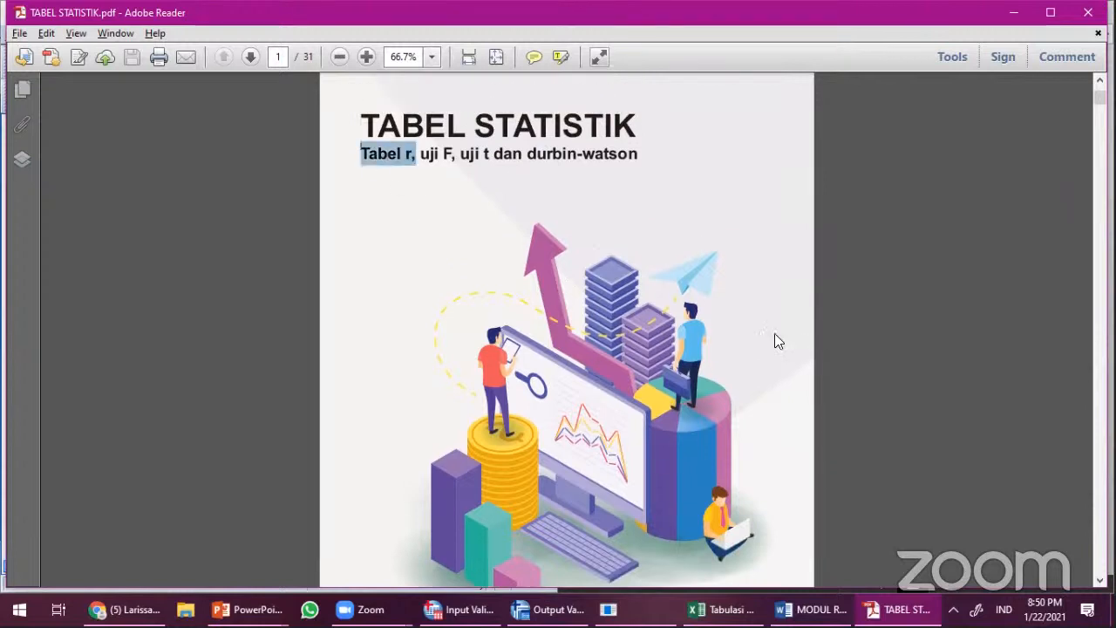
# Step: Bring up the "Tabel r untuk df = 1 - 50" table on page 3 and enlarge it to 137%
pyautogui.scroll(-10, 566, 349)
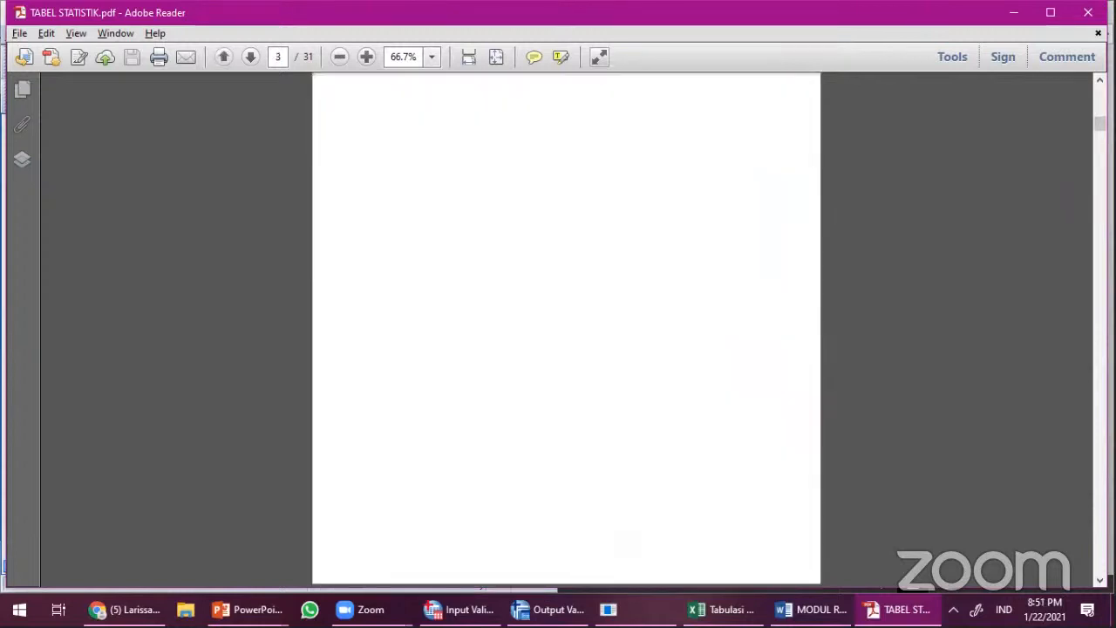
pyautogui.scroll(1, 544, 240)
pyautogui.scroll(-1, 557, 284)
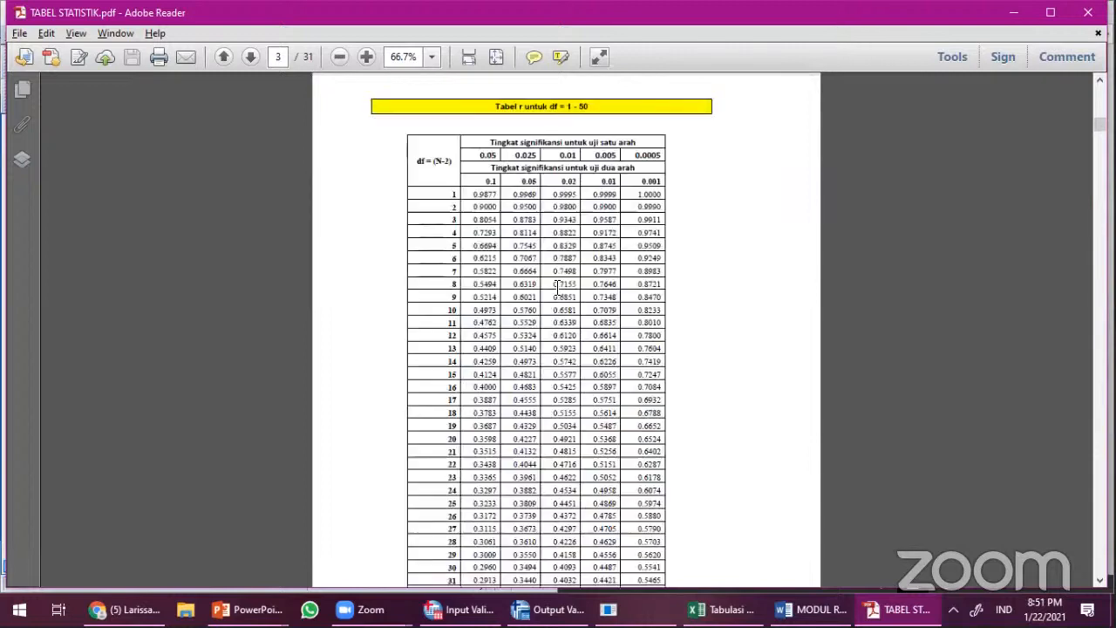
pyautogui.scroll(3, 527, 184)
pyautogui.scroll(1, 423, 234)
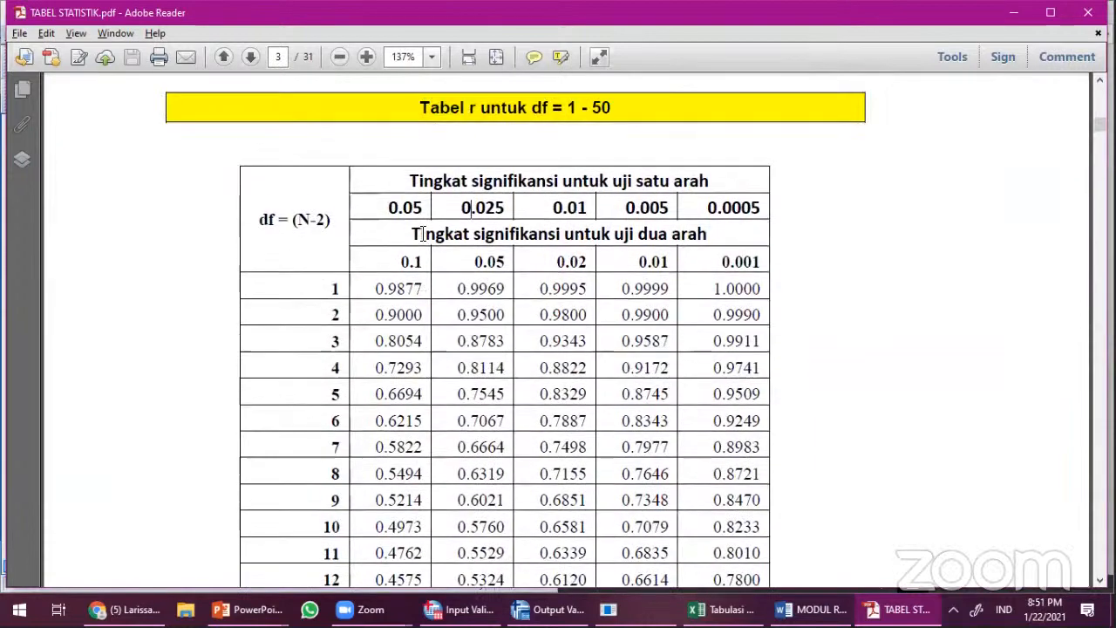
# Step: Examine the r table's df = (N-2) heading and its two-tailed 0.05 and one-tailed 0.025 significance columns
pyautogui.moveTo(255, 224); pyautogui.dragTo(327, 238)
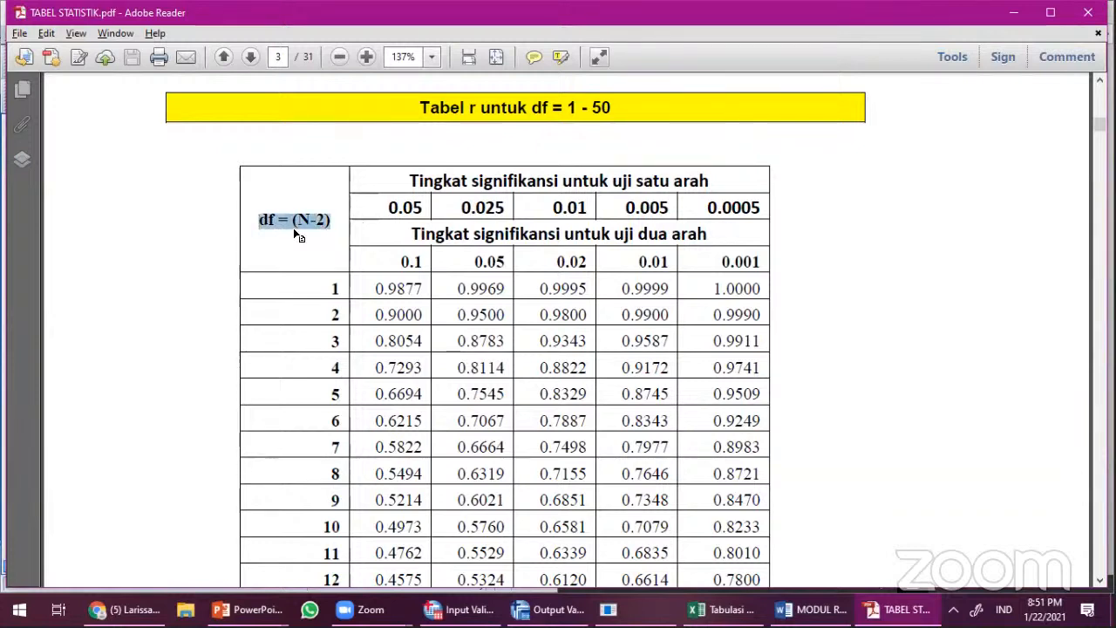
pyautogui.moveTo(261, 217); pyautogui.dragTo(330, 223)
pyautogui.moveTo(261, 220); pyautogui.dragTo(332, 225)
pyautogui.click(334, 223)
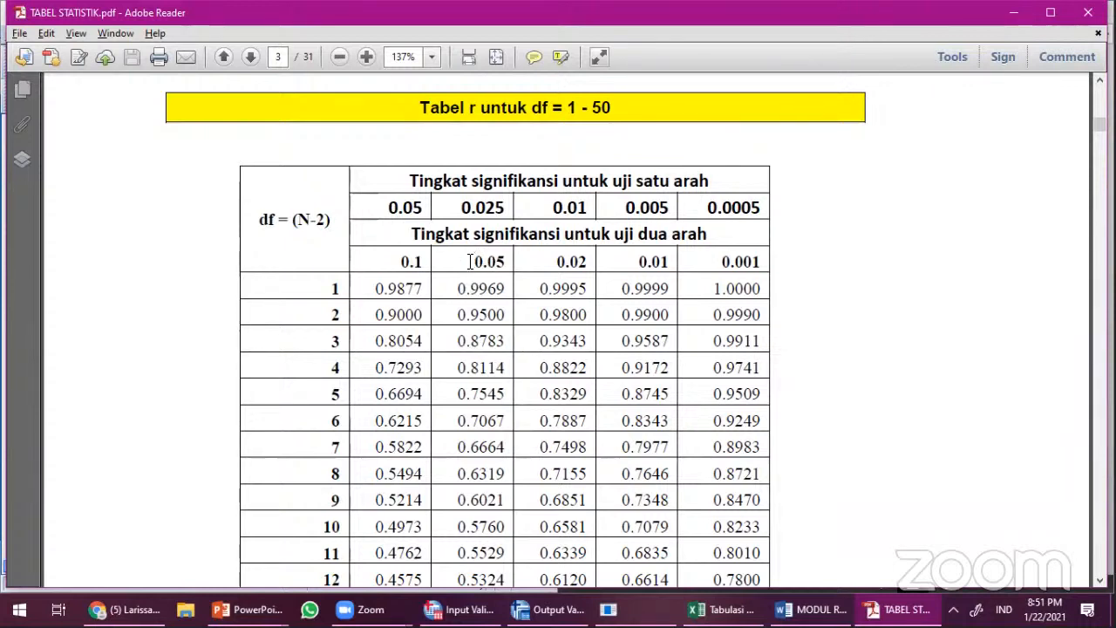
pyautogui.moveTo(470, 257); pyautogui.dragTo(506, 264)
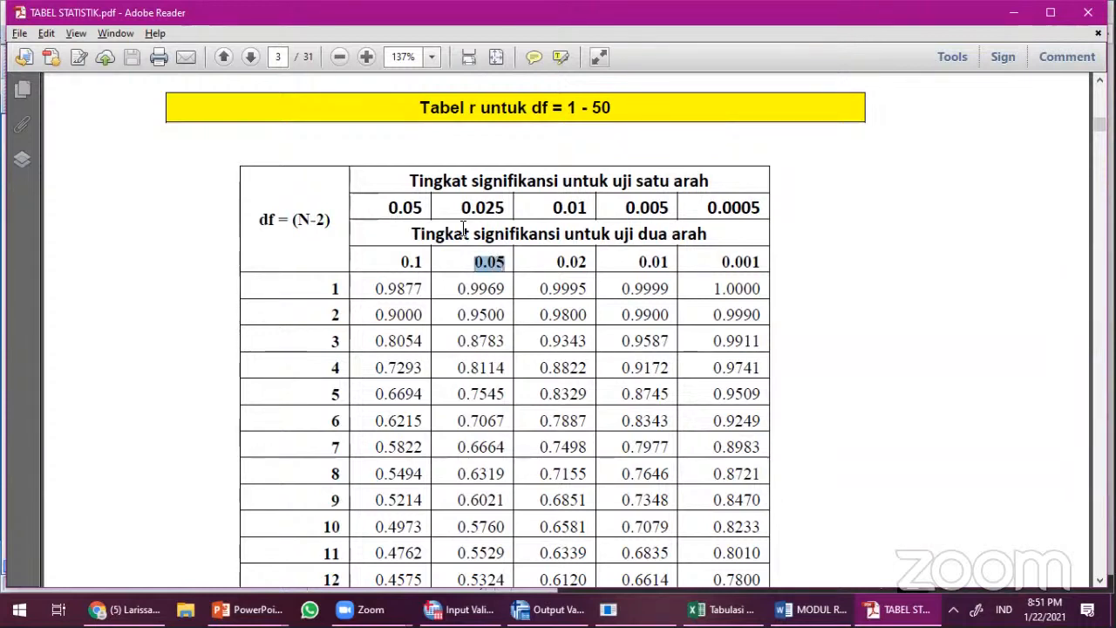
pyautogui.moveTo(462, 208); pyautogui.dragTo(509, 206)
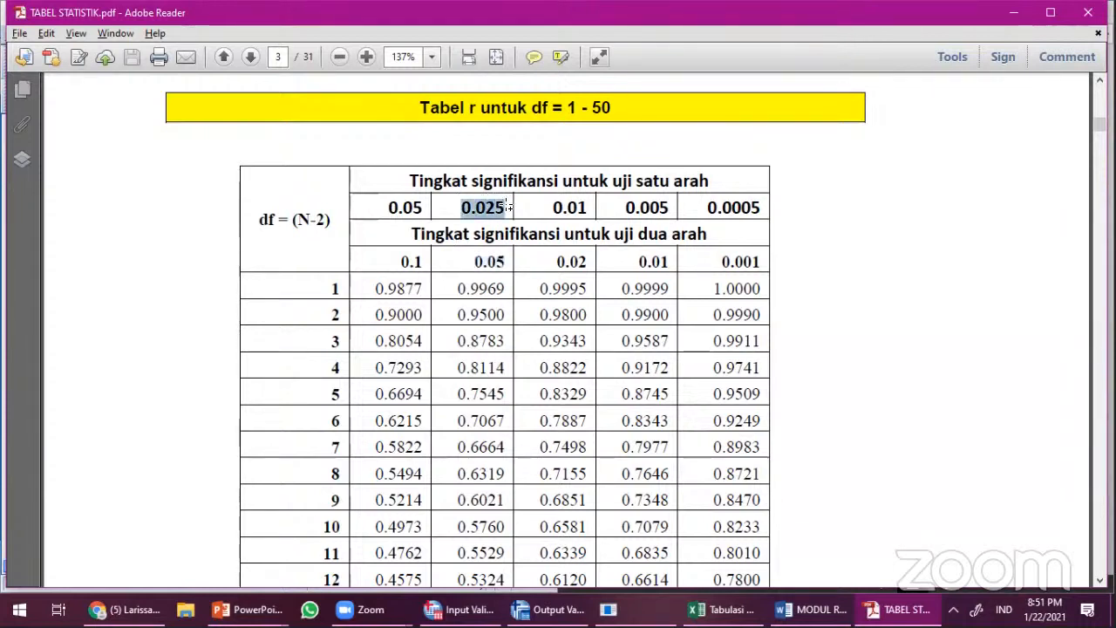
pyautogui.click(313, 219)
pyautogui.scroll(-1, 313, 219)
pyautogui.moveTo(472, 171); pyautogui.dragTo(481, 327)
pyautogui.click(484, 301)
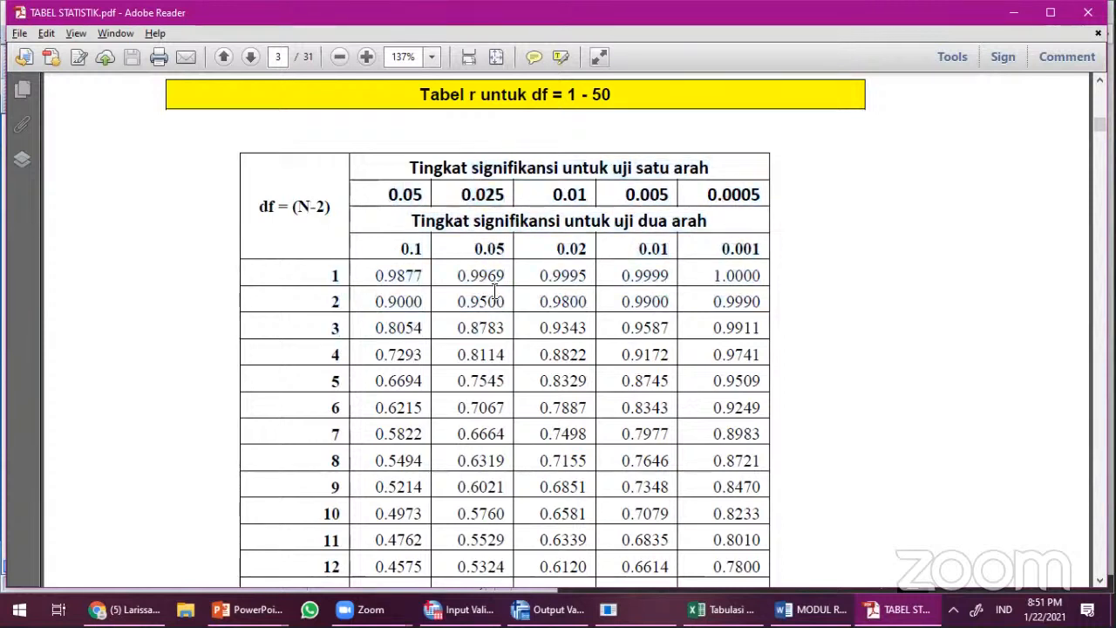
# Step: Highlight in yellow the r table's two-tailed 0.05 heading and the 0.2352 value in that column for df 68
pyautogui.click(561, 57)
pyautogui.moveTo(476, 251); pyautogui.dragTo(493, 251)
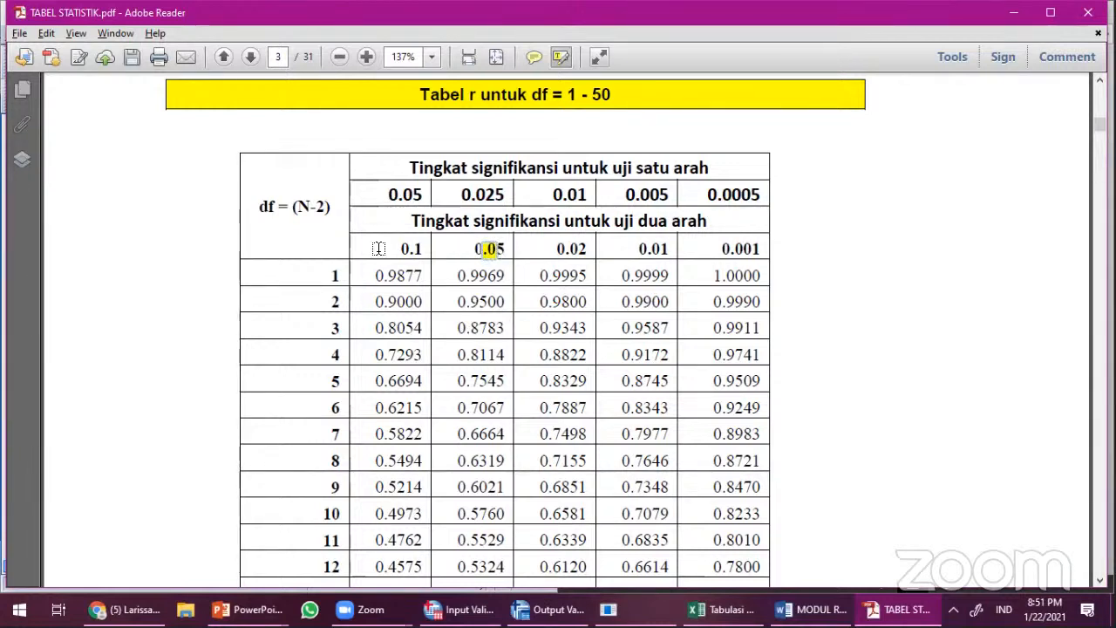
pyautogui.scroll(-2, 291, 248)
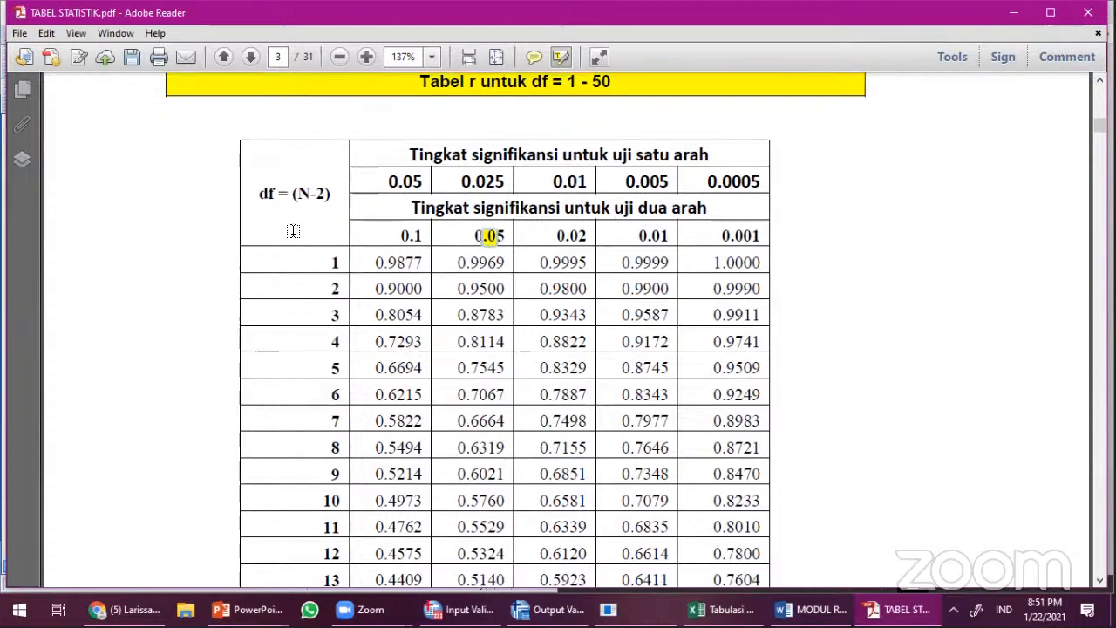
pyautogui.scroll(-10, 286, 269)
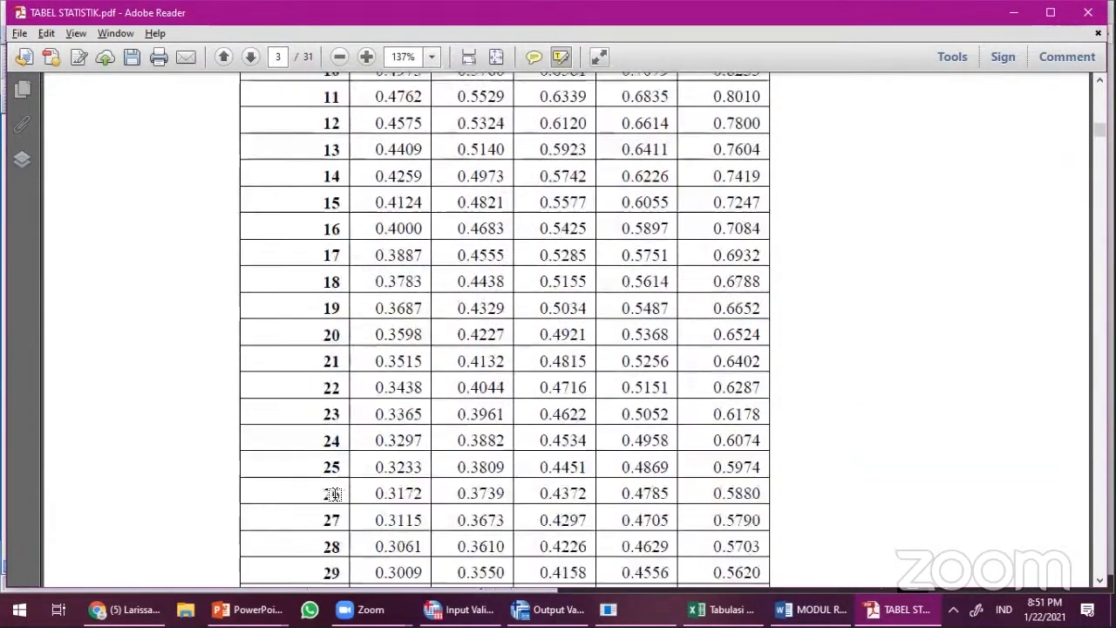
pyautogui.scroll(-15, 953, 410)
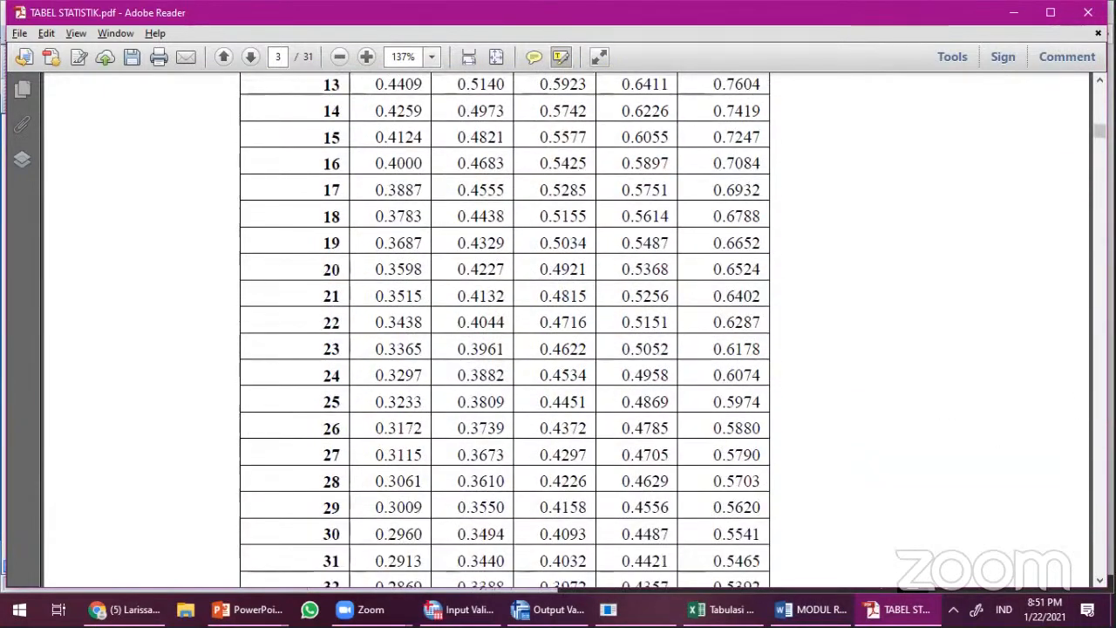
pyautogui.scroll(-20, 455, 303)
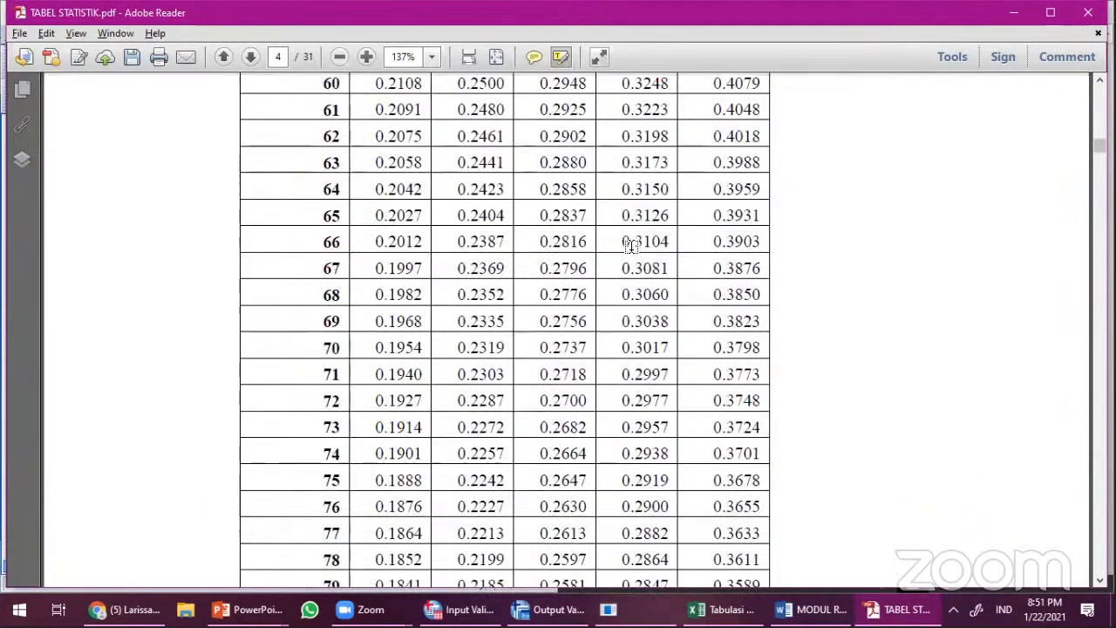
pyautogui.moveTo(455, 296); pyautogui.dragTo(504, 291)
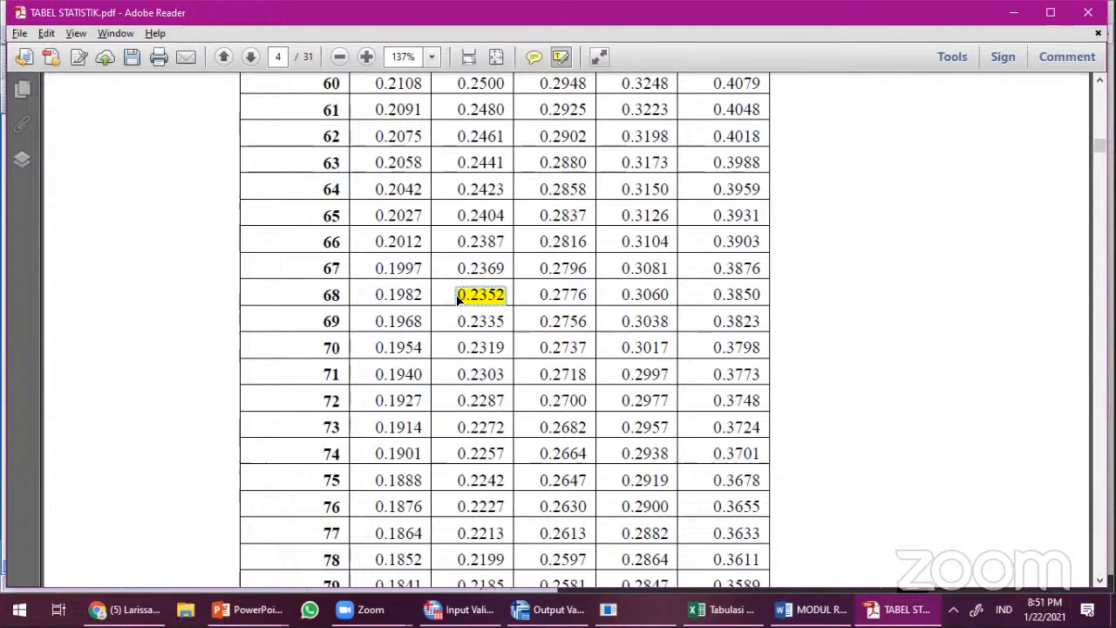
# Step: Switch to the Word module and fill Tabel 6's r tabel column with 0,2352 for X1.1 through X1.5
pyautogui.moveTo(811, 609)
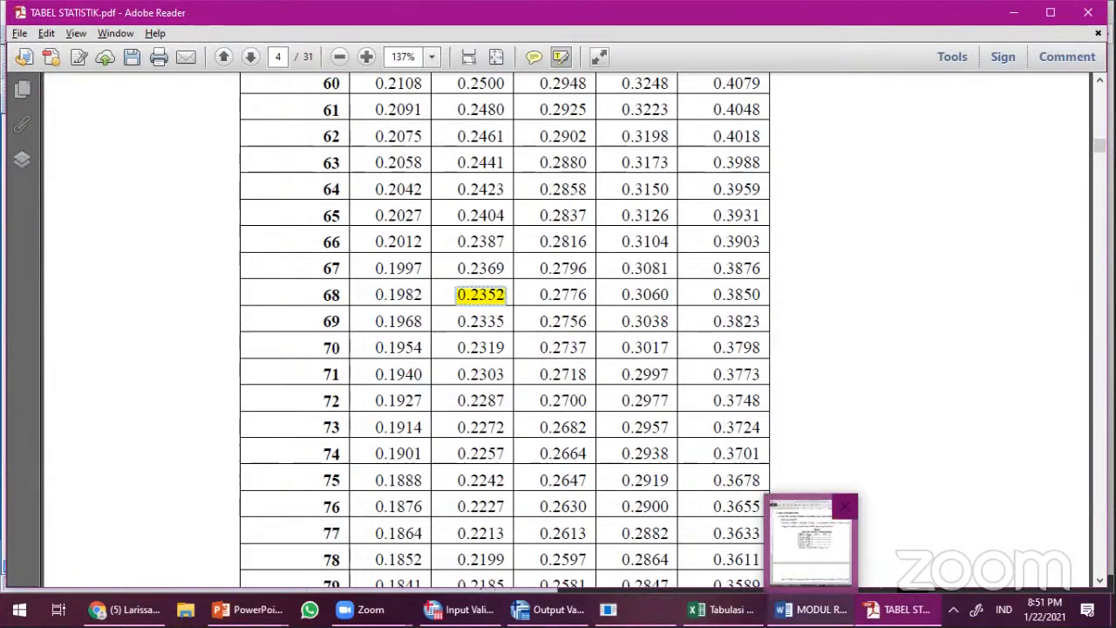
pyautogui.click(811, 541)
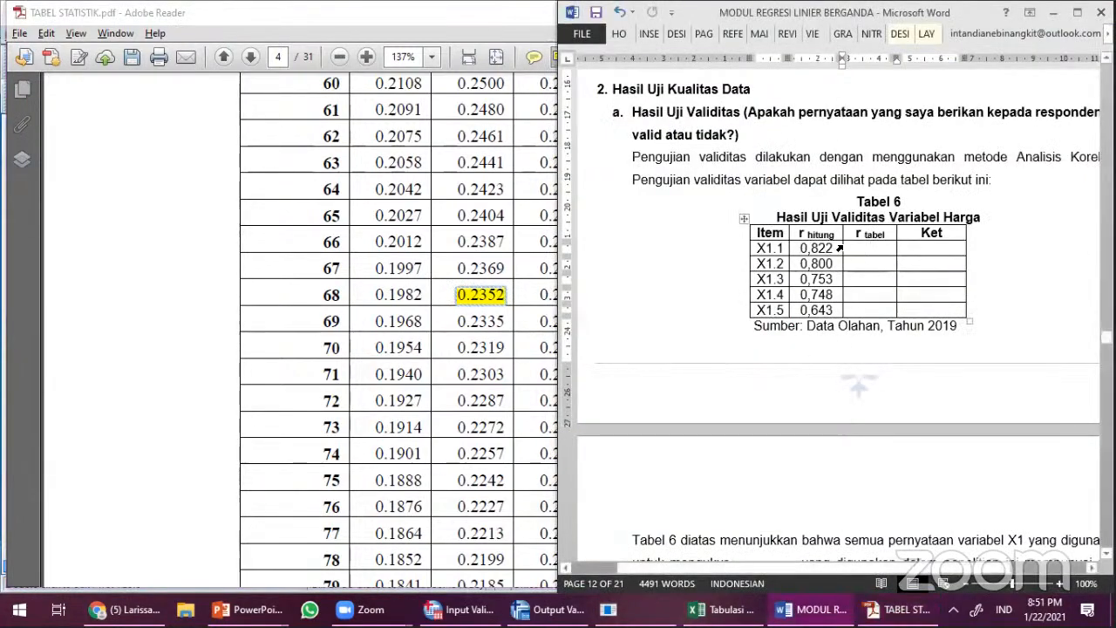
pyautogui.click(863, 248)
pyautogui.write('0,2352')
pyautogui.press('Down')
pyautogui.write('0,2352')
pyautogui.press('Down')
pyautogui.write('0,2352')
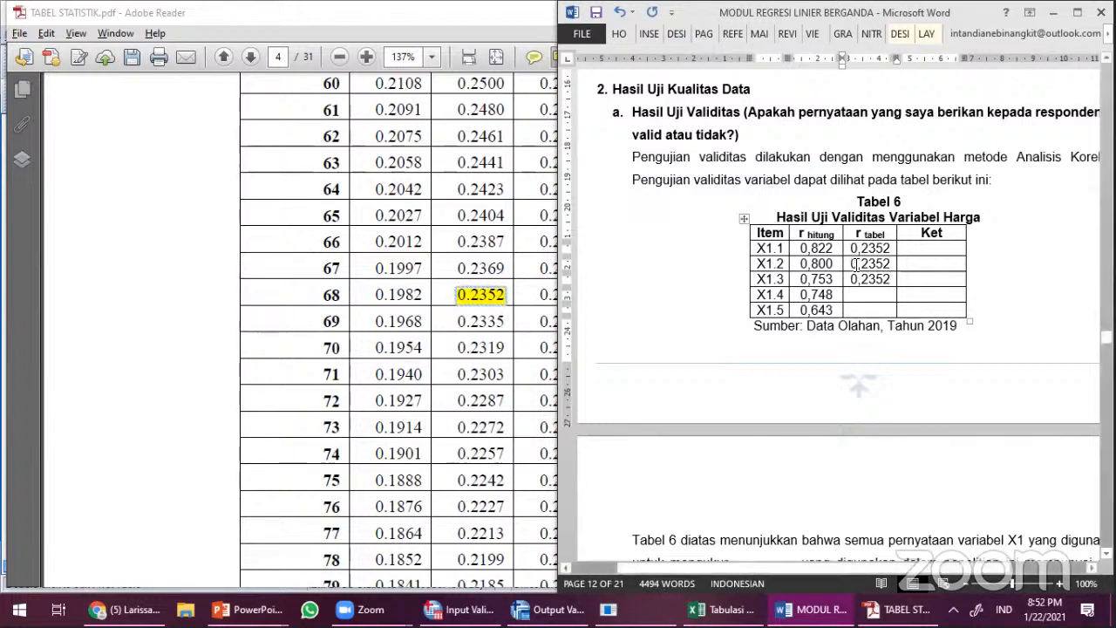
pyautogui.moveTo(858, 264); pyautogui.dragTo(863, 280)
pyautogui.hotkey('ctrl', 'c')
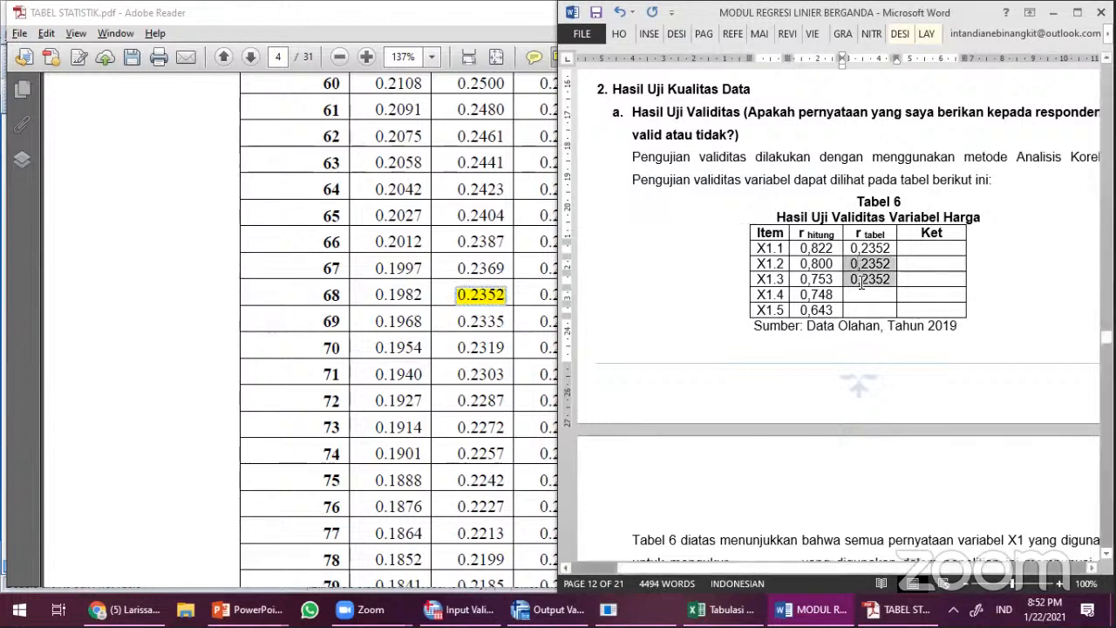
pyautogui.click(864, 295)
pyautogui.hotkey('ctrl', 'v')
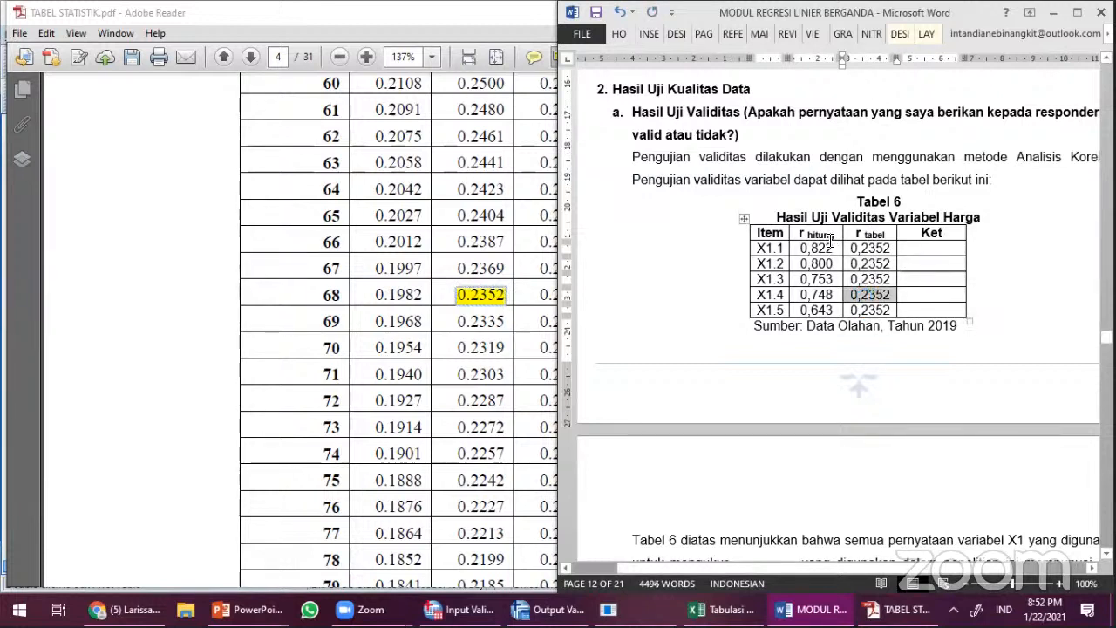
# Step: Widen the Ket column of Tabel 6
pyautogui.click(890, 235)
pyautogui.click(917, 248)
pyautogui.moveTo(965, 58); pyautogui.dragTo(1001, 57)
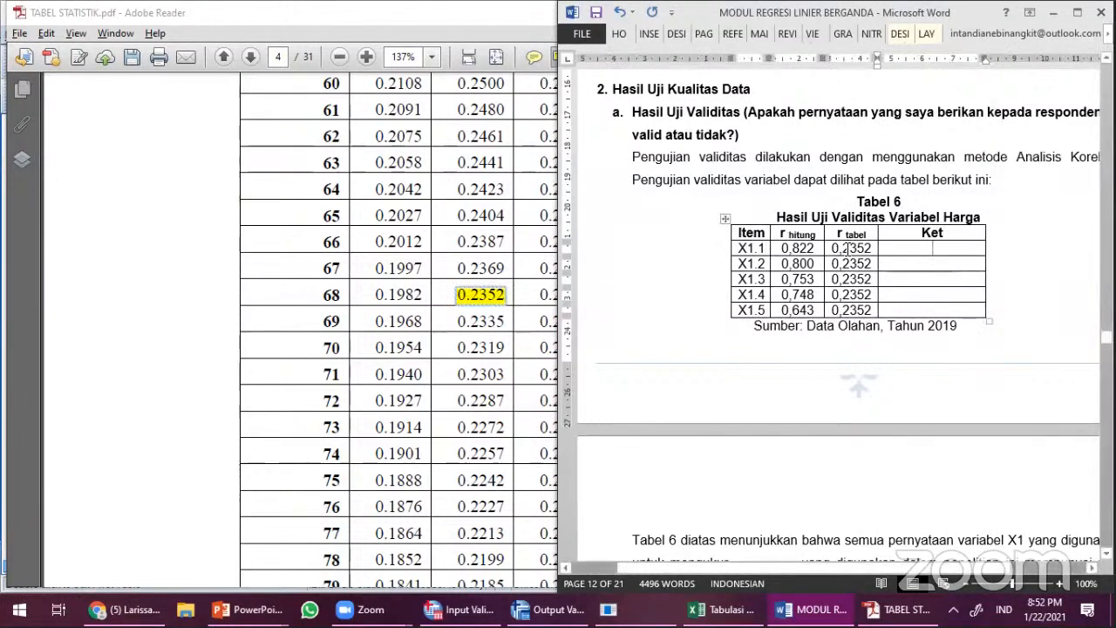
# Step: Fill Tabel 6's Ket column with "Valid" for items X1.1 through X1.5
pyautogui.write('Valid')
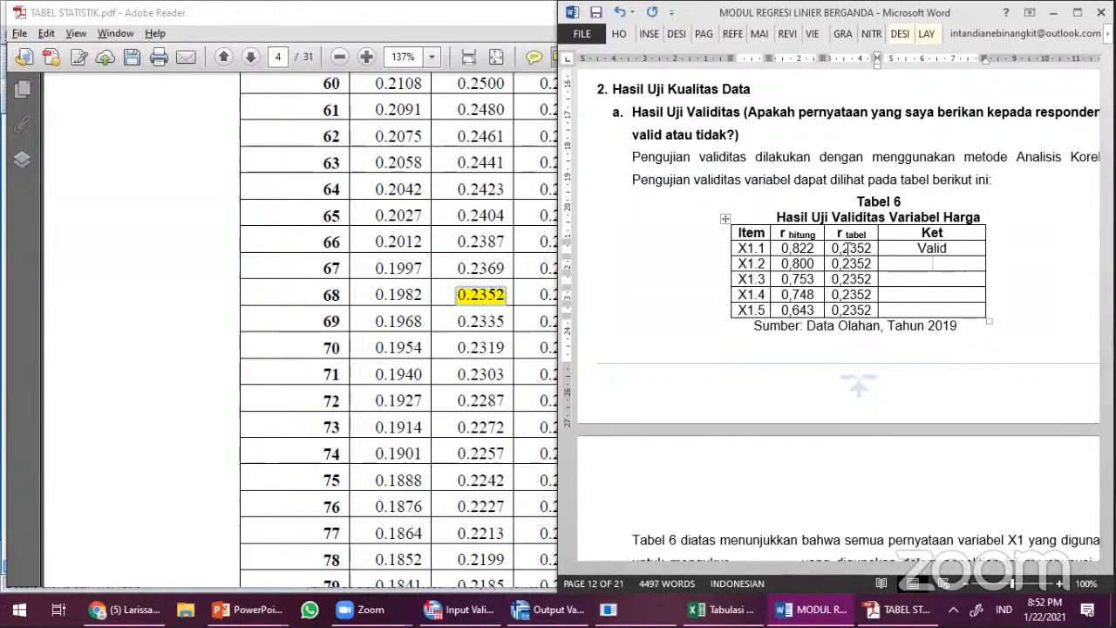
pyautogui.click(739, 249)
pyautogui.moveTo(916, 248); pyautogui.dragTo(952, 247)
pyautogui.hotkey('ctrl', 'c')
pyautogui.click(940, 265)
pyautogui.hotkey('ctrl', 'v')
pyautogui.click(935, 279)
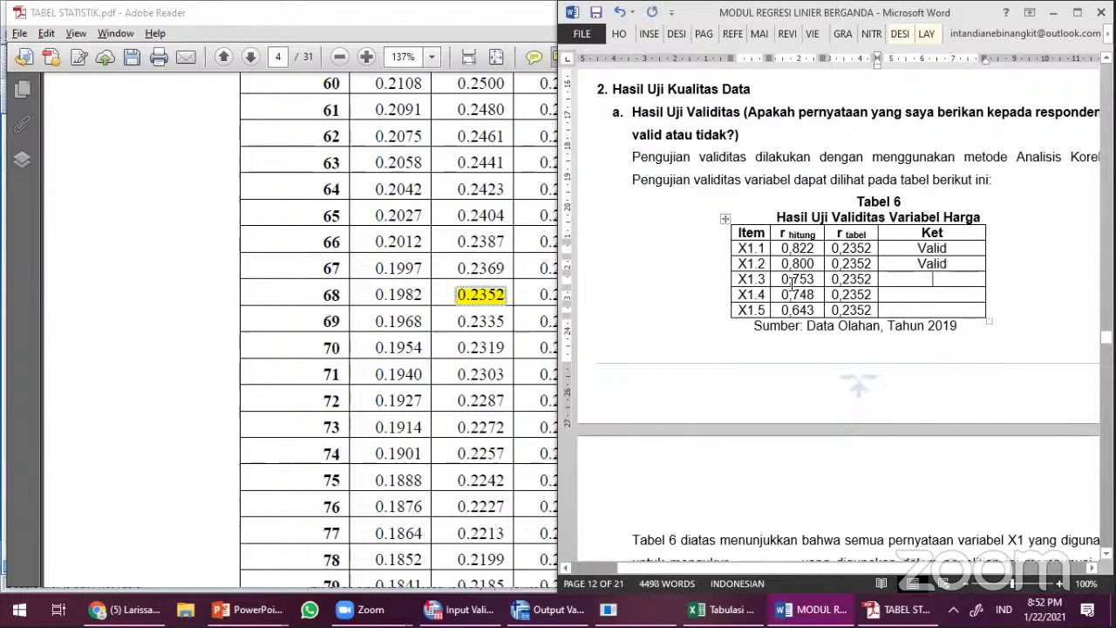
pyautogui.hotkey('ctrl', 'v')
pyautogui.click(927, 296)
pyautogui.hotkey('ctrl', 'v')
pyautogui.hotkey('ctrl', 'v')
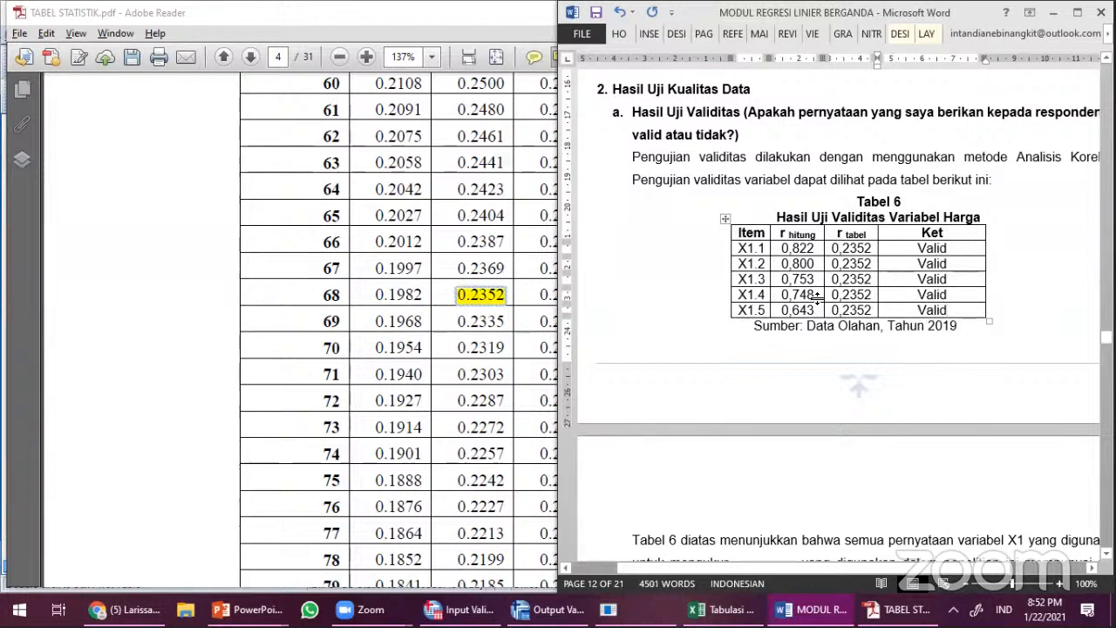
# Step: Review the interpretation paragraphs after Tabel 6 and the empty Promosi and Keputusan Pembelian validity tables, returning to Tabel 6
pyautogui.scroll(-7, 853, 288)
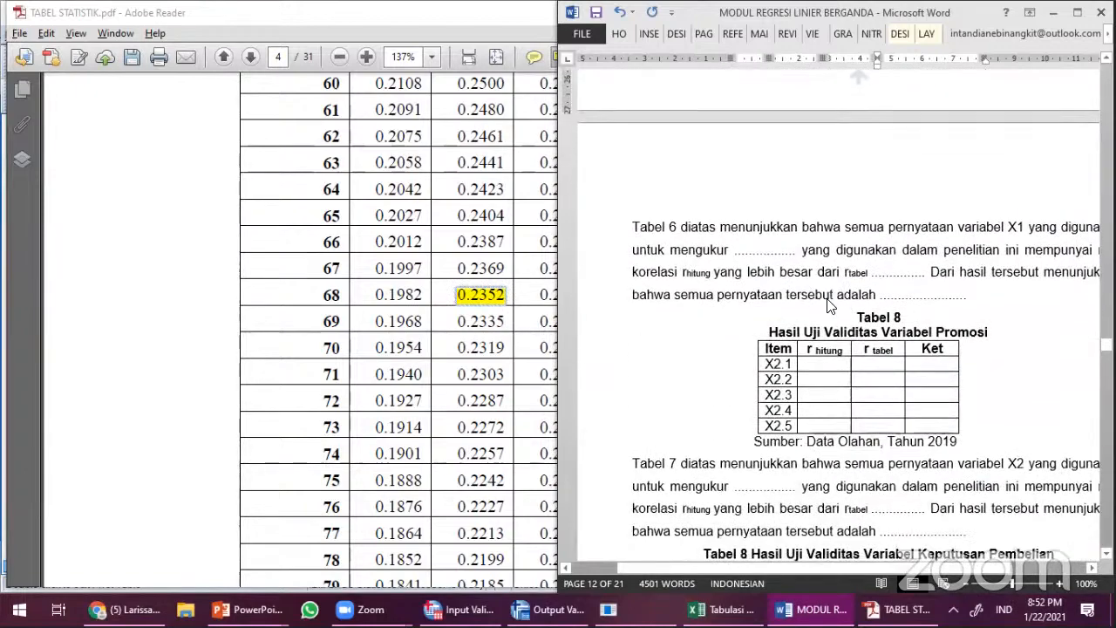
pyautogui.scroll(4, 860, 437)
pyautogui.scroll(-3, 862, 450)
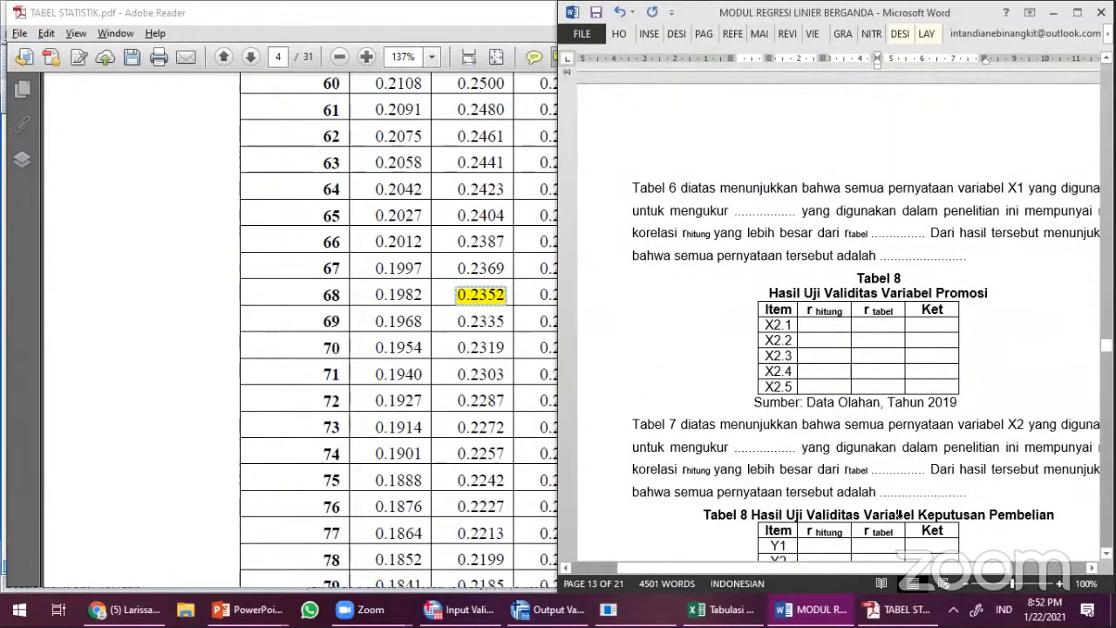
pyautogui.scroll(-3, 907, 427)
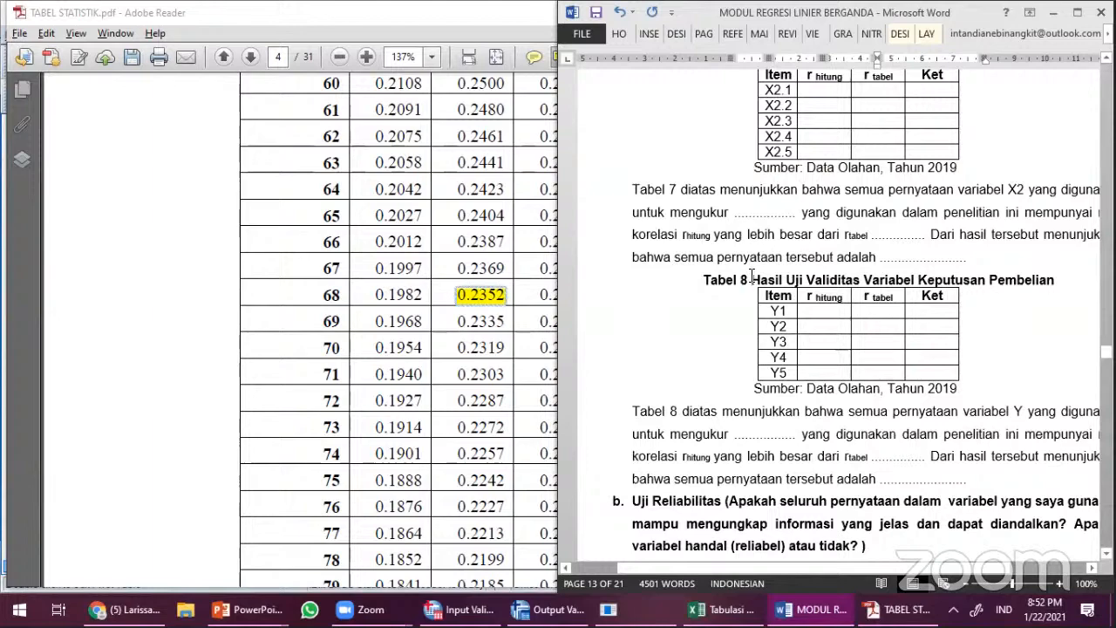
pyautogui.click(752, 283)
pyautogui.scroll(3, 825, 329)
pyautogui.scroll(4, 825, 331)
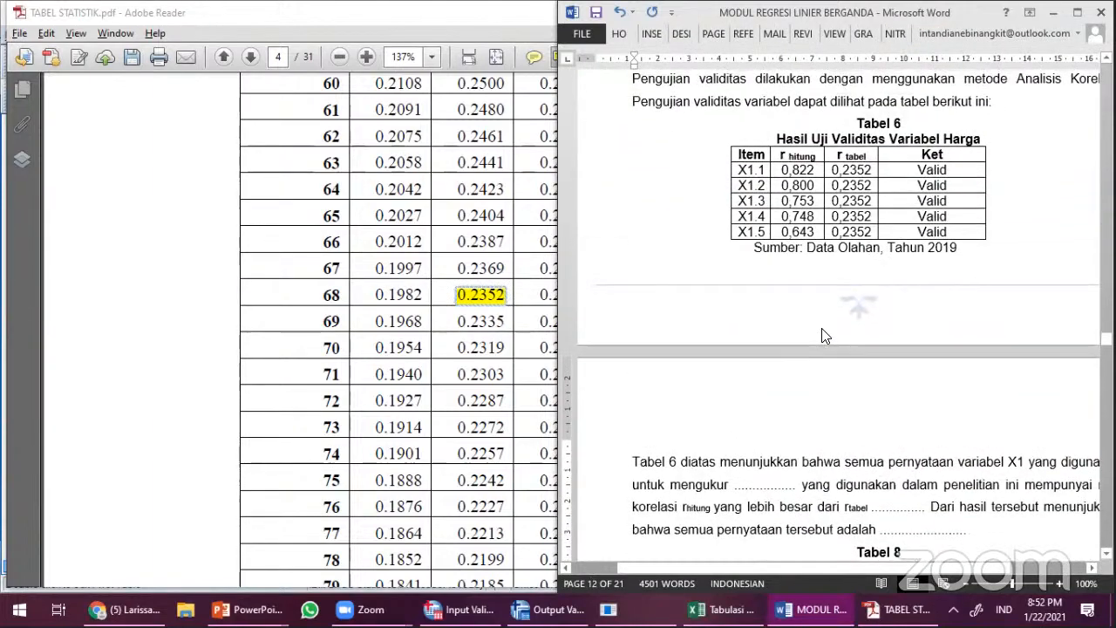
pyautogui.scroll(-1, 708, 406)
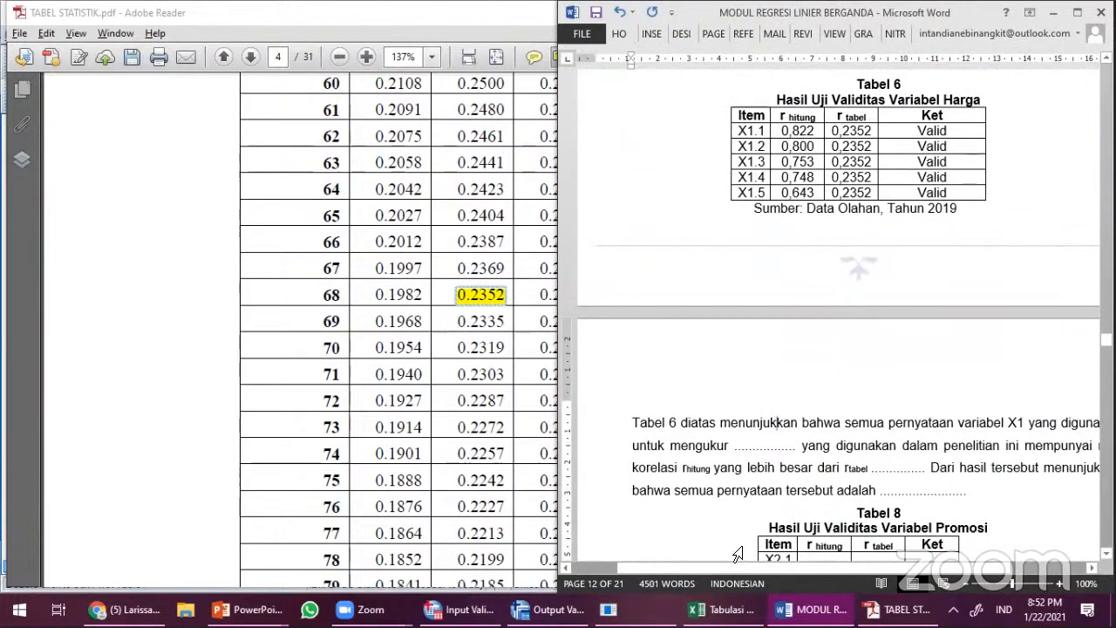
# Step: Fill the "untuk mengukur" blank in the interpretation paragraph below Tabel 6 with "Harga (X1)"
pyautogui.moveTo(728, 568); pyautogui.dragTo(765, 568)
pyautogui.moveTo(748, 130); pyautogui.dragTo(907, 194)
pyautogui.moveTo(828, 568); pyautogui.dragTo(804, 567)
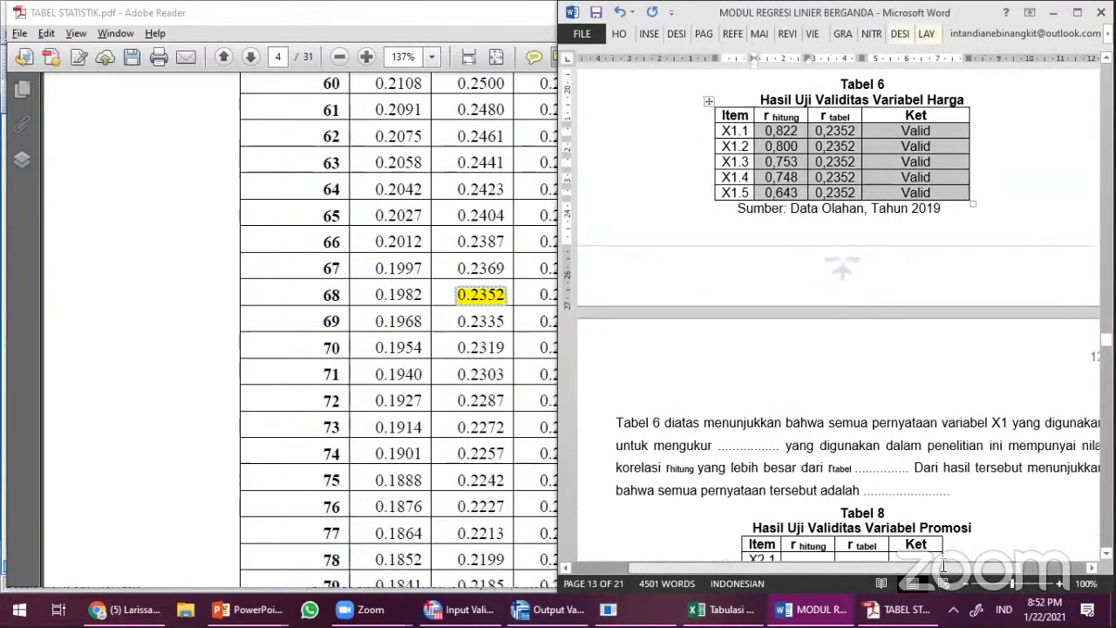
pyautogui.click(690, 427)
pyautogui.moveTo(829, 422); pyautogui.dragTo(1012, 426)
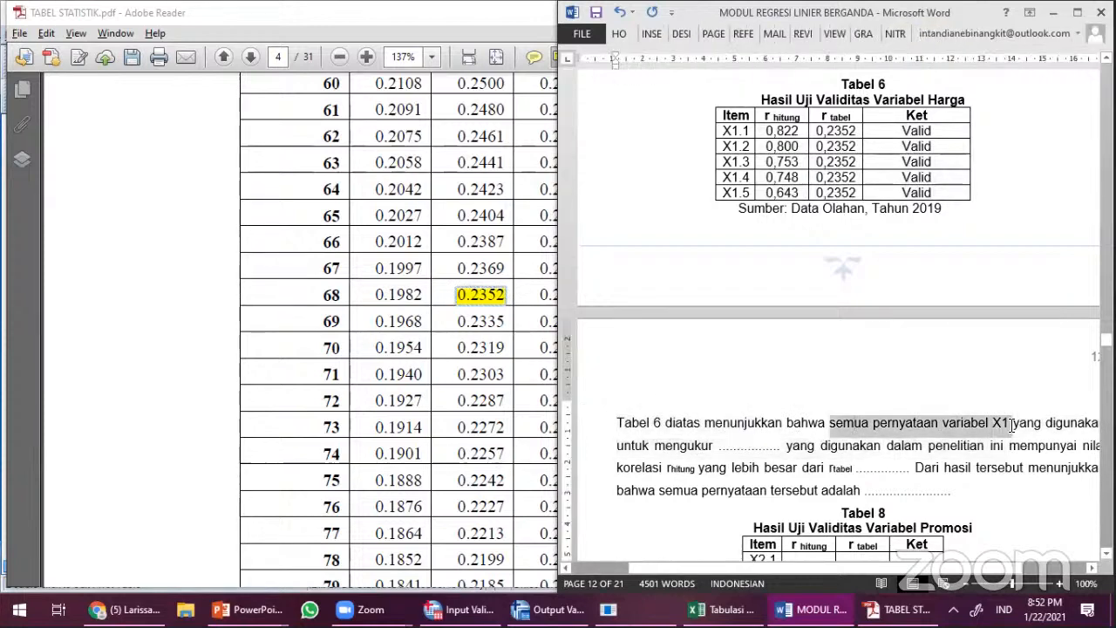
pyautogui.click(992, 491)
pyautogui.moveTo(1012, 568); pyautogui.dragTo(1025, 570)
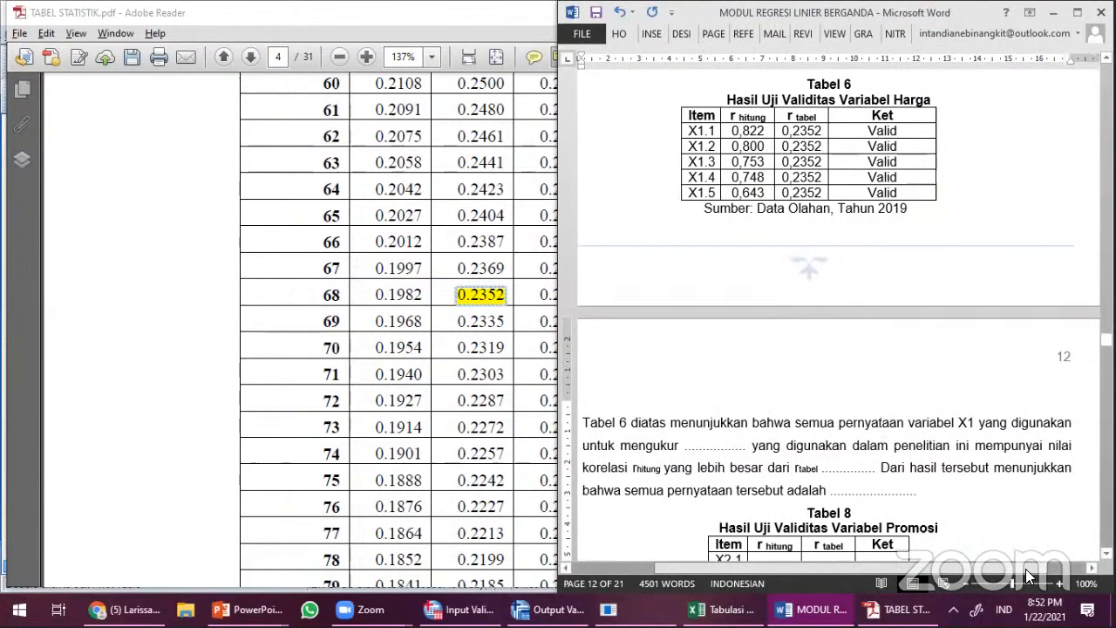
pyautogui.moveTo(747, 446); pyautogui.dragTo(692, 447)
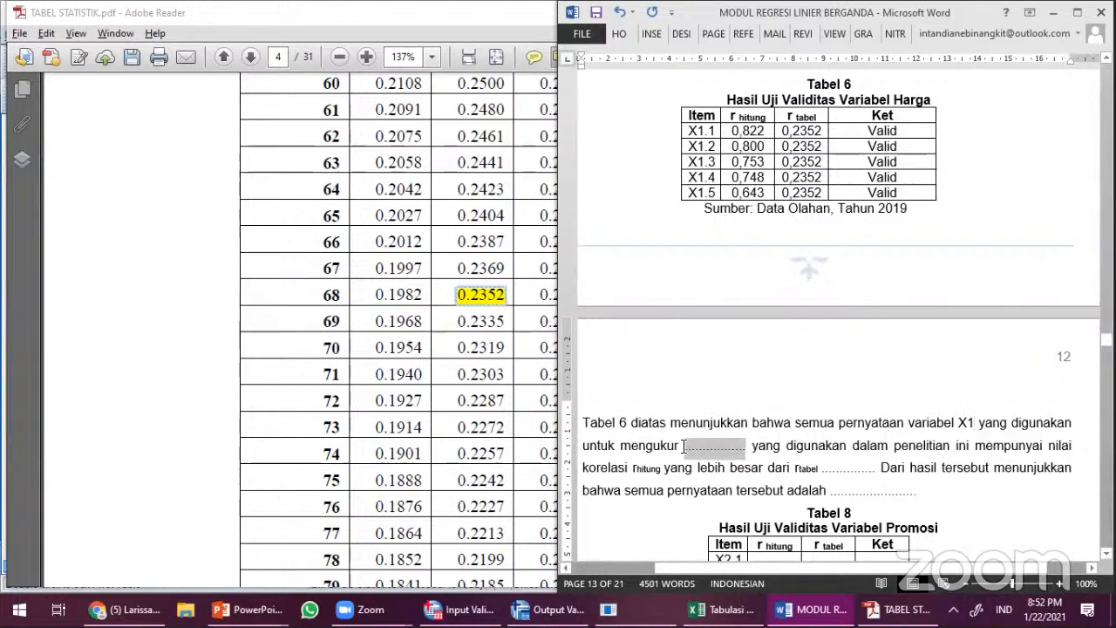
pyautogui.write('Harga (X1)')
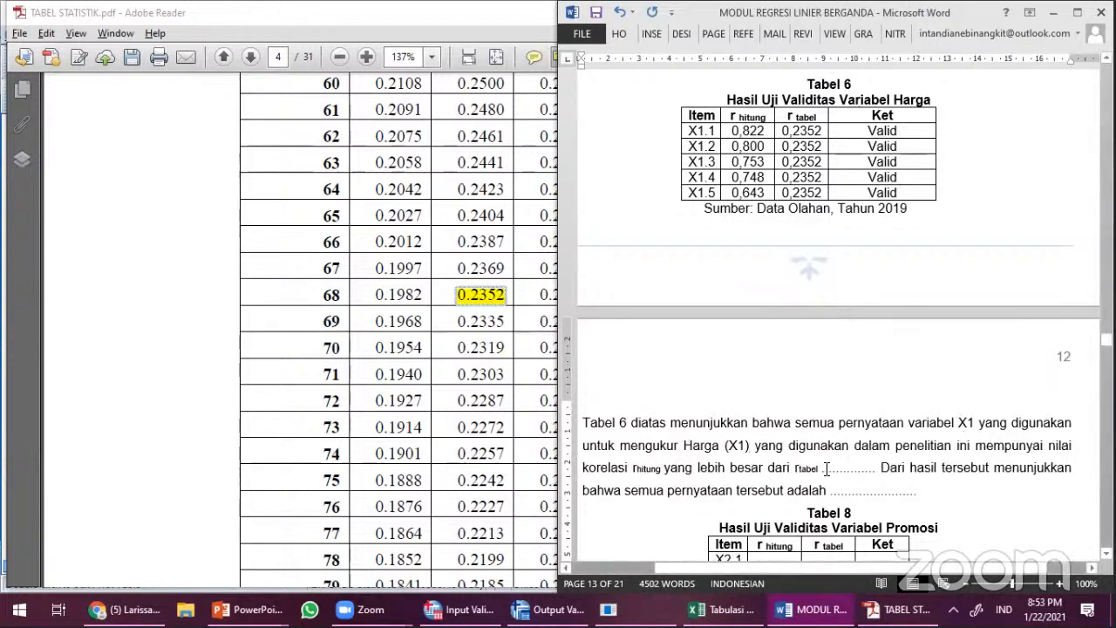
# Step: Complete the Tabel 6 interpretation with "(0,23520)." for the r tabel value and "Valid." as the conclusion
pyautogui.keyDown('shift'); pyautogui.click(872, 462); pyautogui.keyUp('shift')
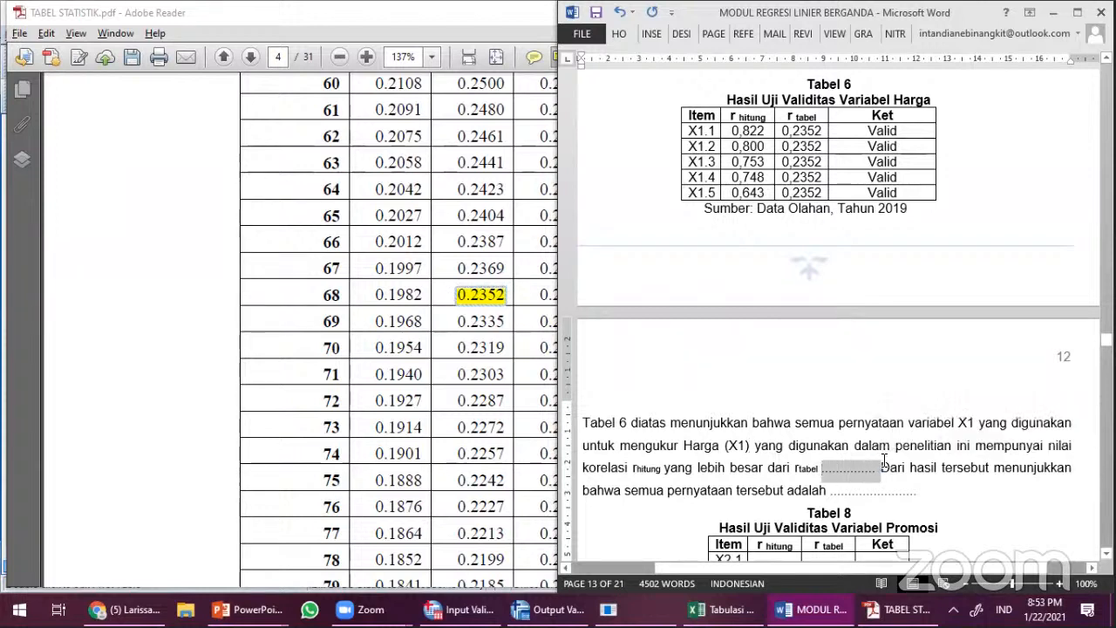
pyautogui.write('(0,23')
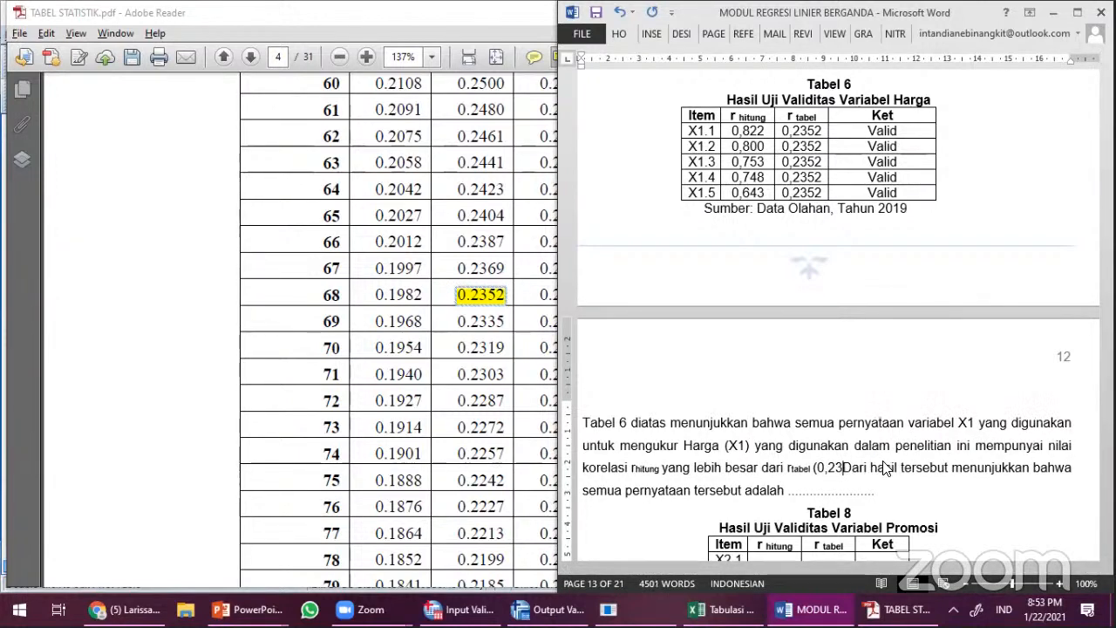
pyautogui.write('520.')
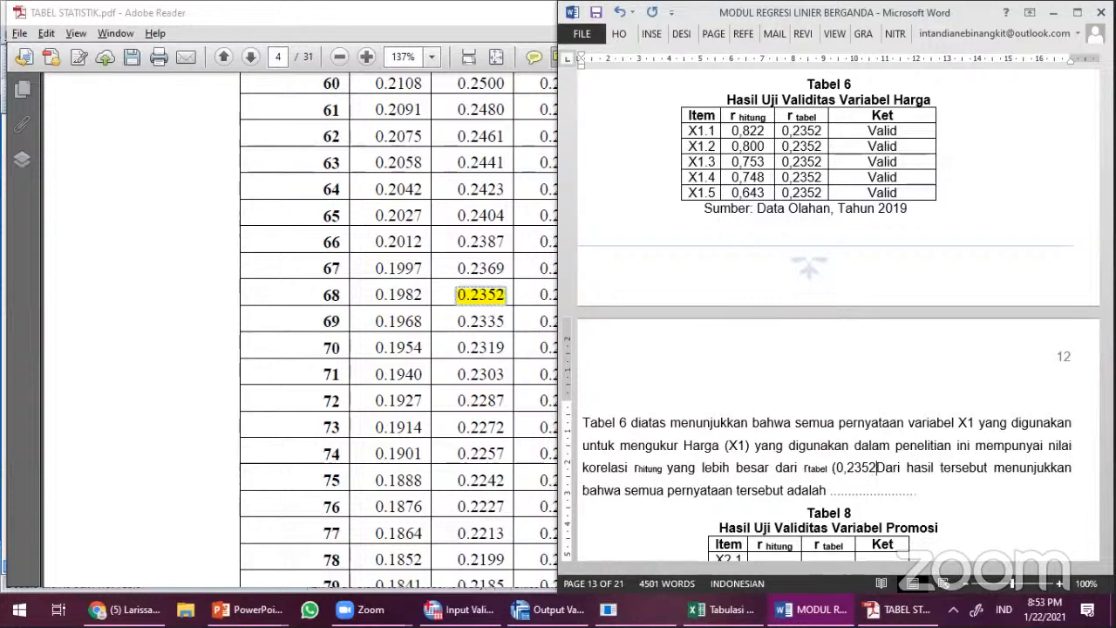
pyautogui.press('BackSpace')
pyautogui.press('BackSpace')
pyautogui.write(')')
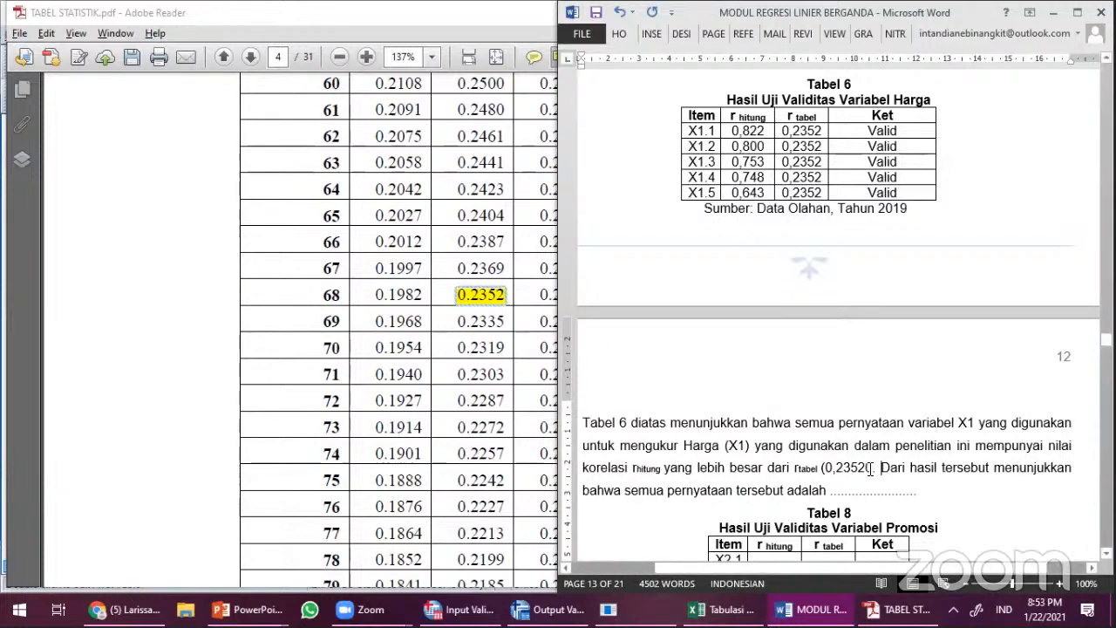
pyautogui.moveTo(915, 491); pyautogui.dragTo(835, 484)
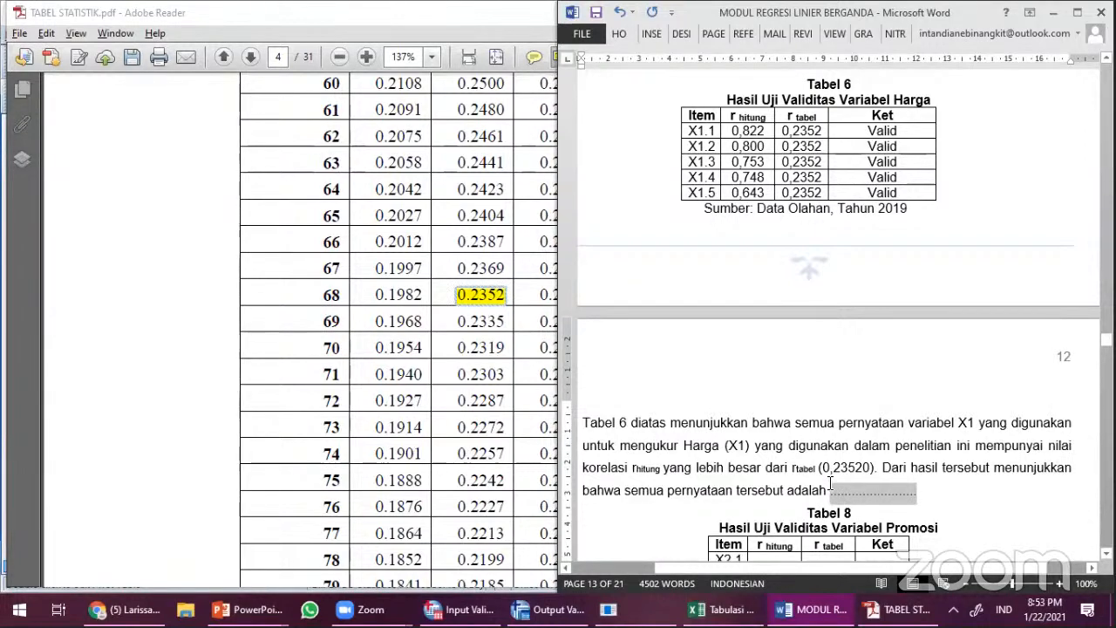
pyautogui.write('Valid.')
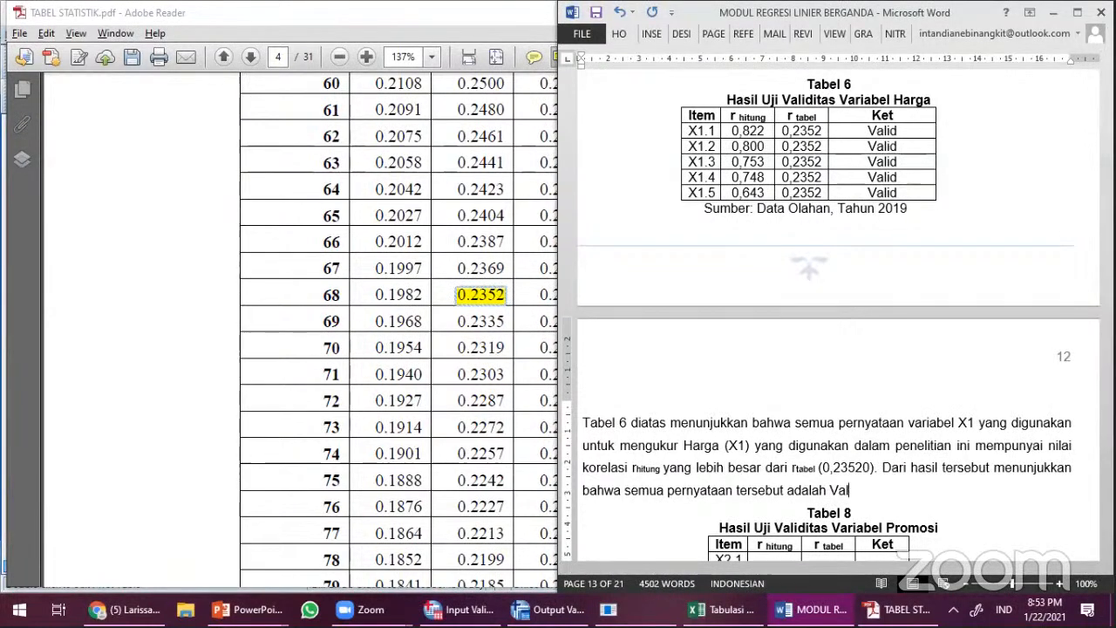
# Step: Bold the filled-in entries "Harga (X1)", "(0,23520)" and "Valid." in the Tabel 6 interpretation paragraph
pyautogui.moveTo(831, 490); pyautogui.dragTo(863, 490)
pyautogui.hotkey('ctrl', 'b')
pyautogui.moveTo(684, 445); pyautogui.dragTo(752, 447)
pyautogui.hotkey('ctrl', 'b')
pyautogui.moveTo(819, 468); pyautogui.dragTo(859, 471)
pyautogui.hotkey('ctrl', 'b')
pyautogui.click(871, 468)
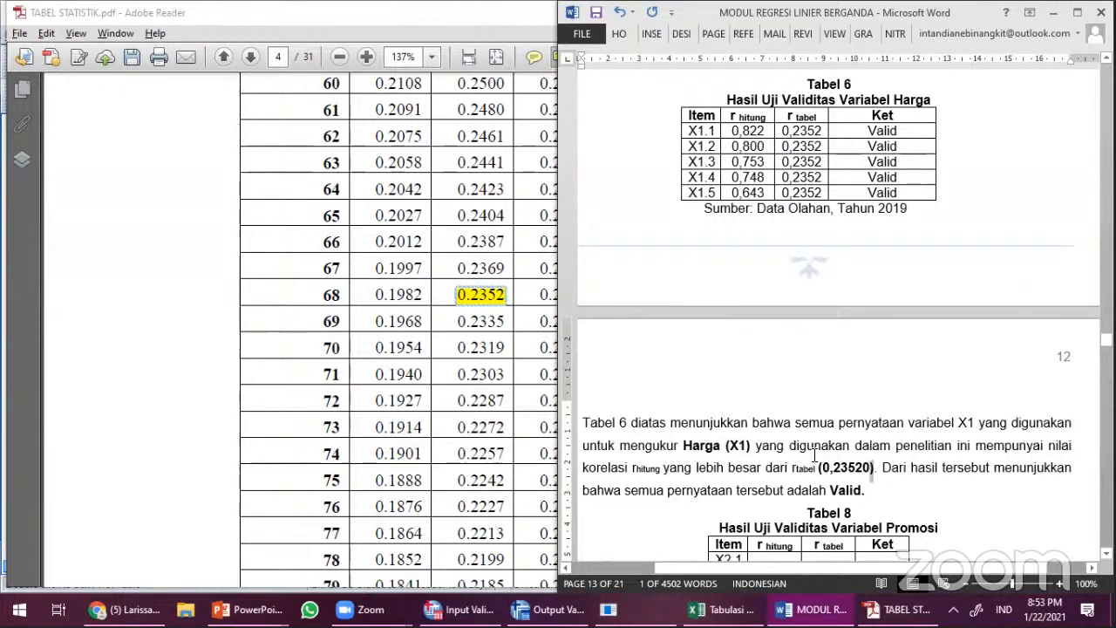
# Step: Renumber the caption of the Promosi validity table as Tabel 7
pyautogui.scroll(-1, 816, 453)
pyautogui.scroll(3, 829, 417)
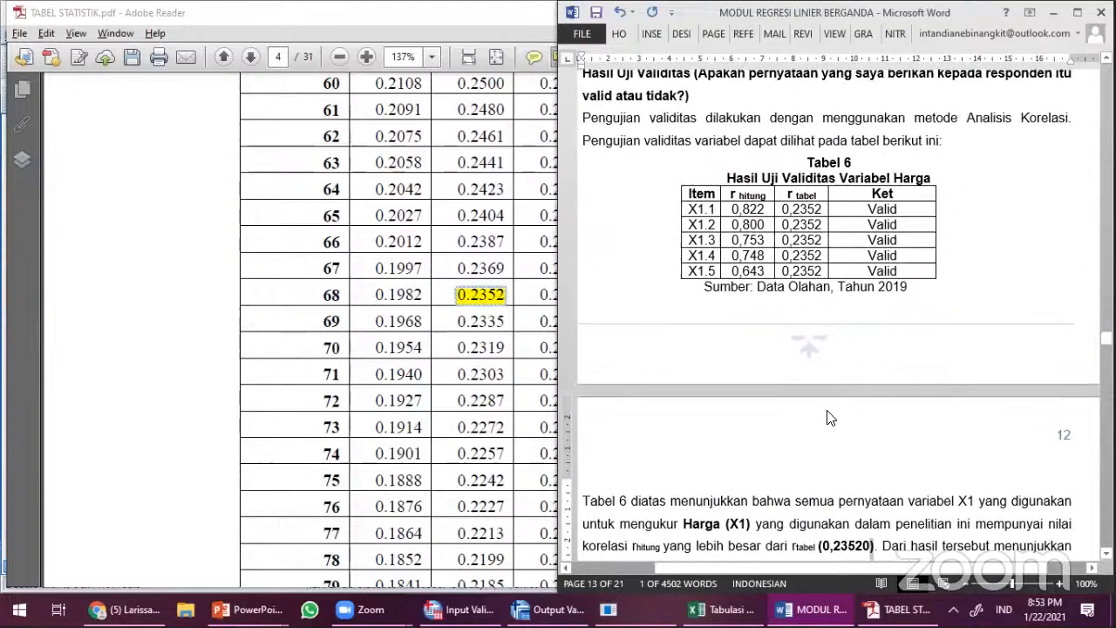
pyautogui.scroll(-7, 829, 414)
pyautogui.moveTo(852, 319); pyautogui.dragTo(845, 319)
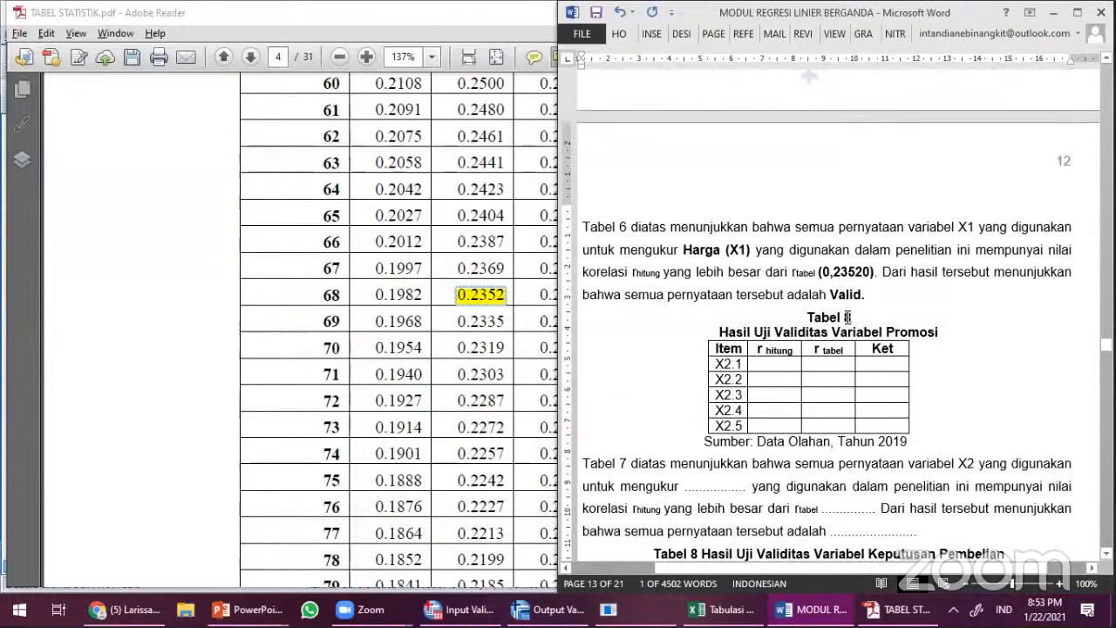
pyautogui.press('BackSpace')
pyautogui.write('7')
# Step: Review the empty Promosi and Keputusan Pembelian validity tables, the Uji Reliabilitas heading and the Tabel 9 reliability table
pyautogui.scroll(-4, 858, 395)
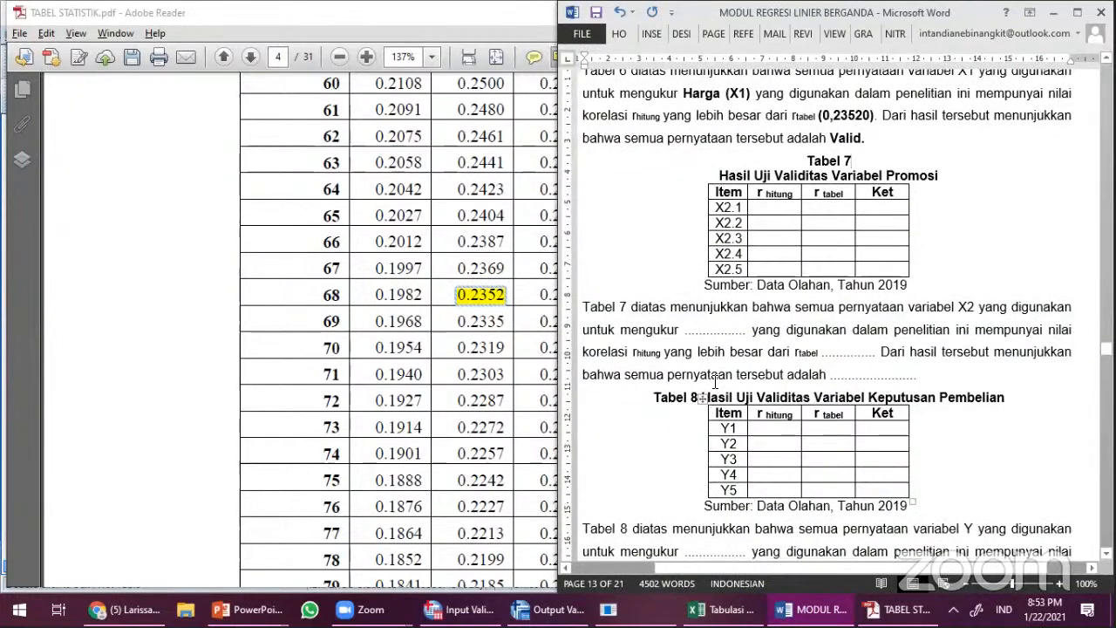
pyautogui.scroll(-2, 855, 387)
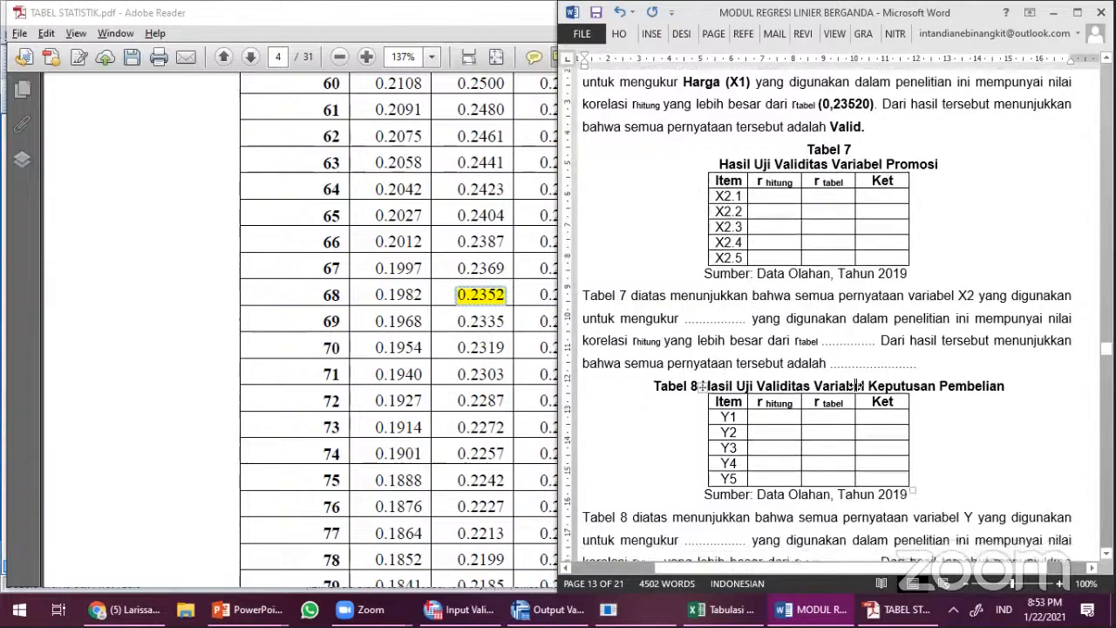
pyautogui.scroll(2, 820, 342)
pyautogui.scroll(-5, 812, 331)
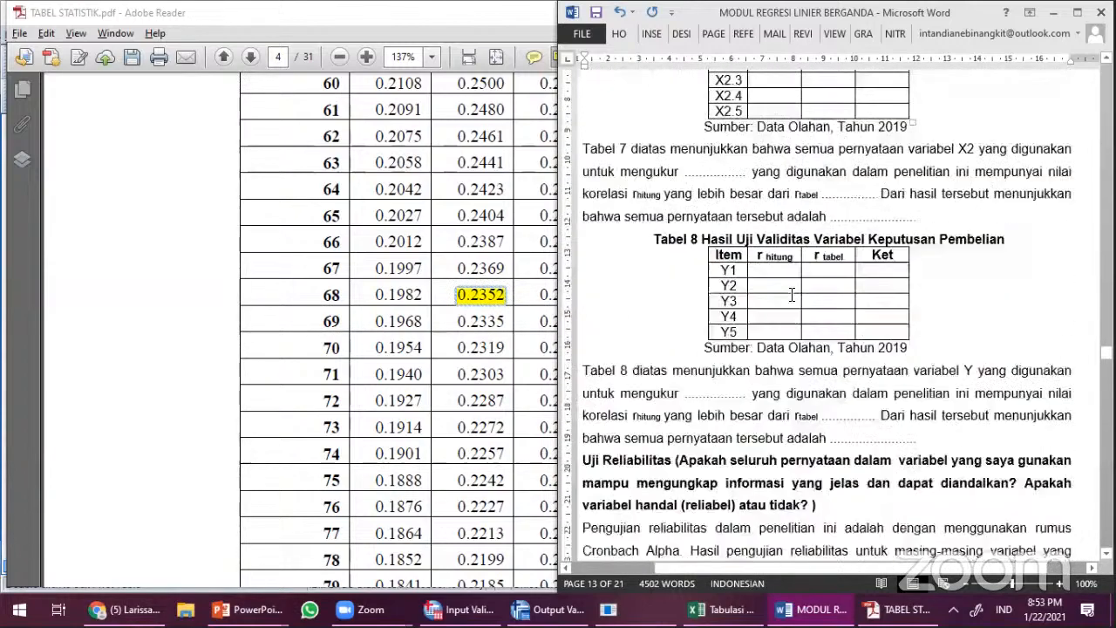
pyautogui.scroll(5, 792, 305)
pyautogui.scroll(10, 792, 305)
pyautogui.scroll(-13, 803, 376)
pyautogui.scroll(-10, 818, 446)
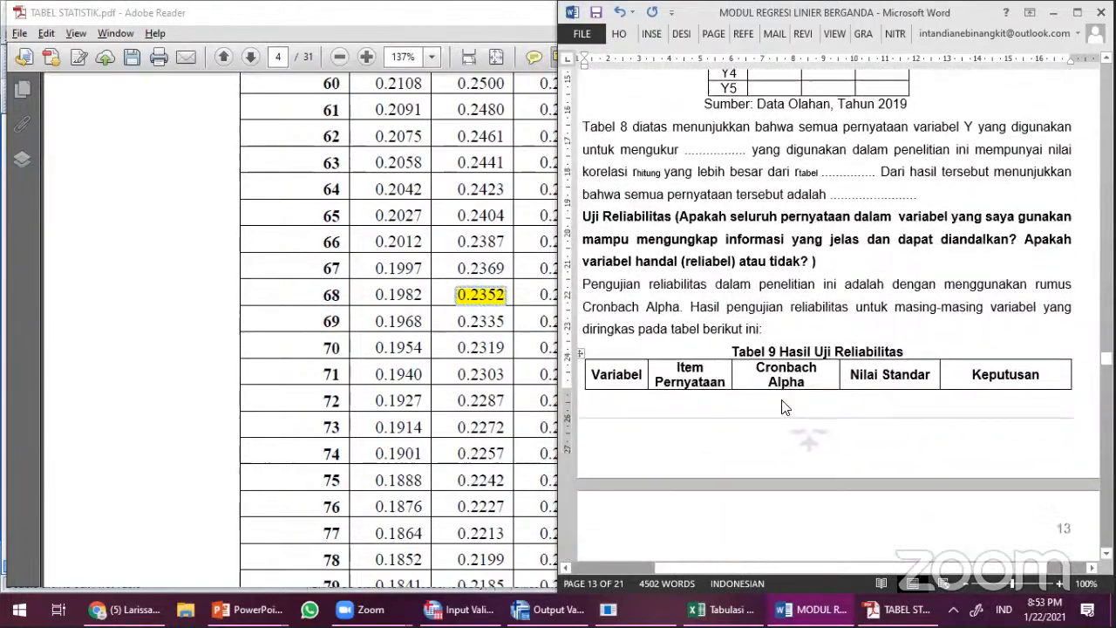
pyautogui.moveTo(598, 101); pyautogui.dragTo(794, 164)
pyautogui.click(680, 133)
pyautogui.moveTo(586, 95)
pyautogui.mouseDown()
pyautogui.moveTo(810, 170)
pyautogui.moveTo(638, 136)
pyautogui.moveTo(596, 108)
pyautogui.mouseUp()
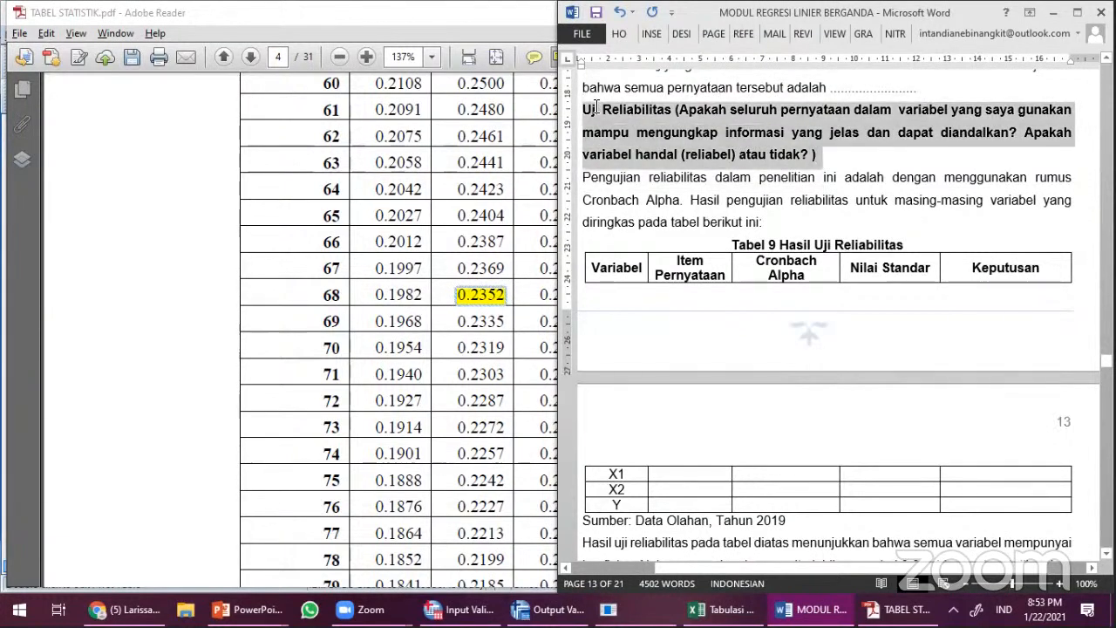
pyautogui.click(654, 154)
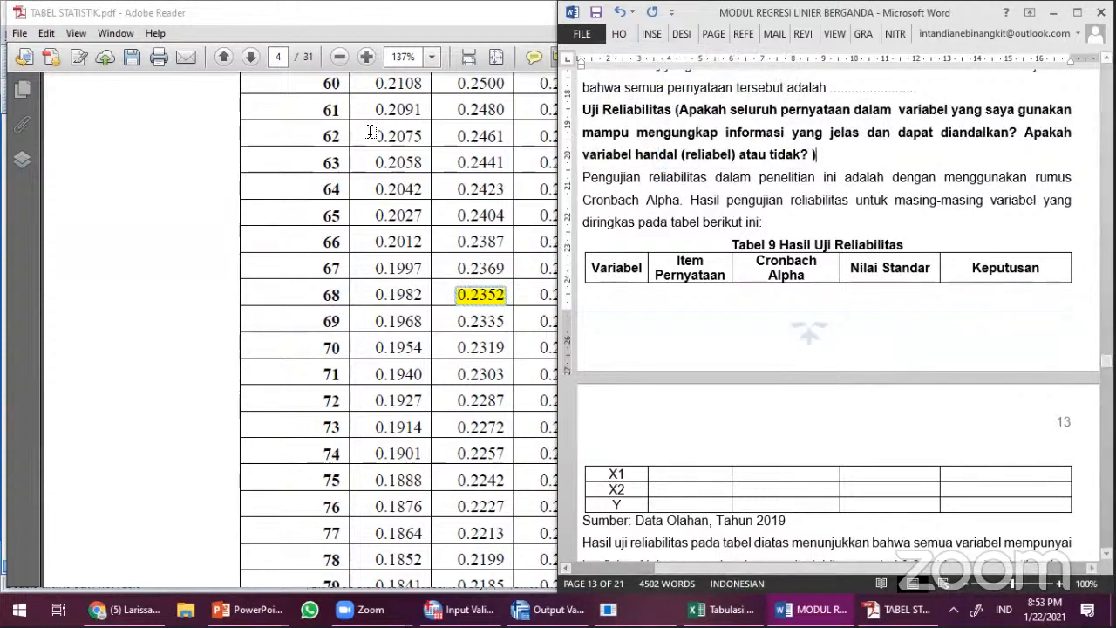
# Step: Switch to TABEL STATISTIK.pdf in Adobe Reader and close it without saving the changes
pyautogui.hotkey('alt', 'Tab')
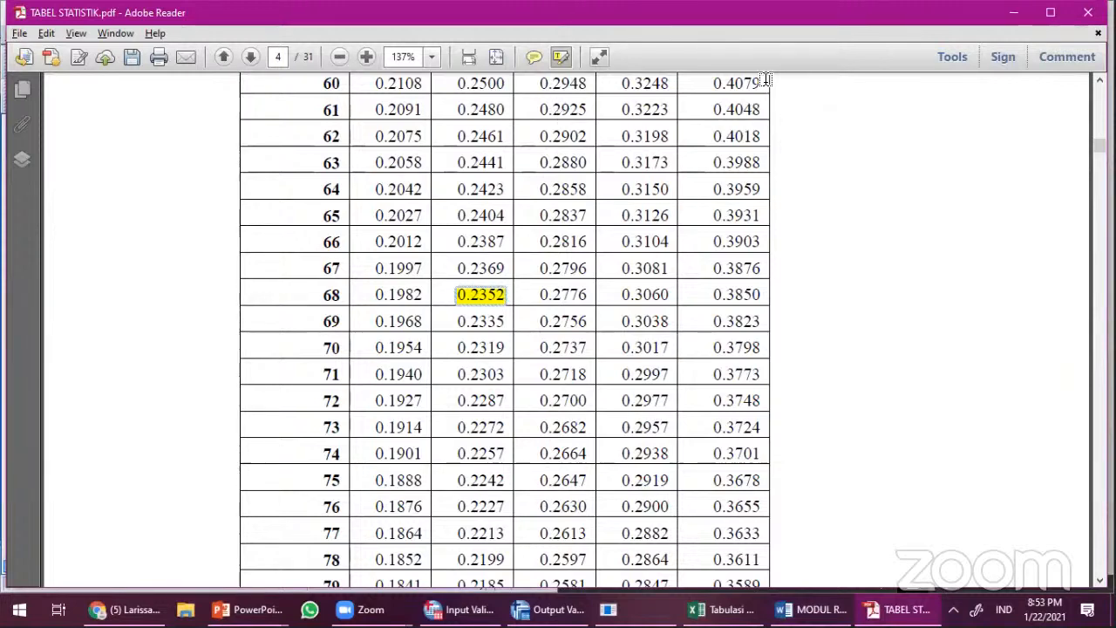
pyautogui.click(1089, 13)
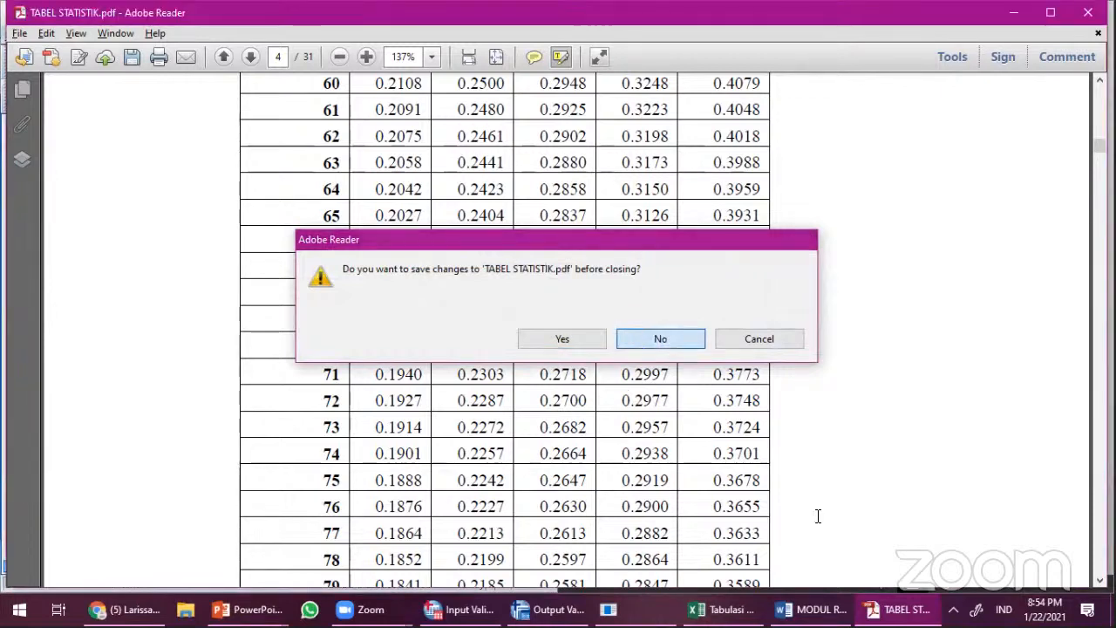
pyautogui.click(650, 340)
# Step: Switch from the SPSS output viewer to the full-screen Data Editor holding the validity and reliability data
pyautogui.click(443, 167)
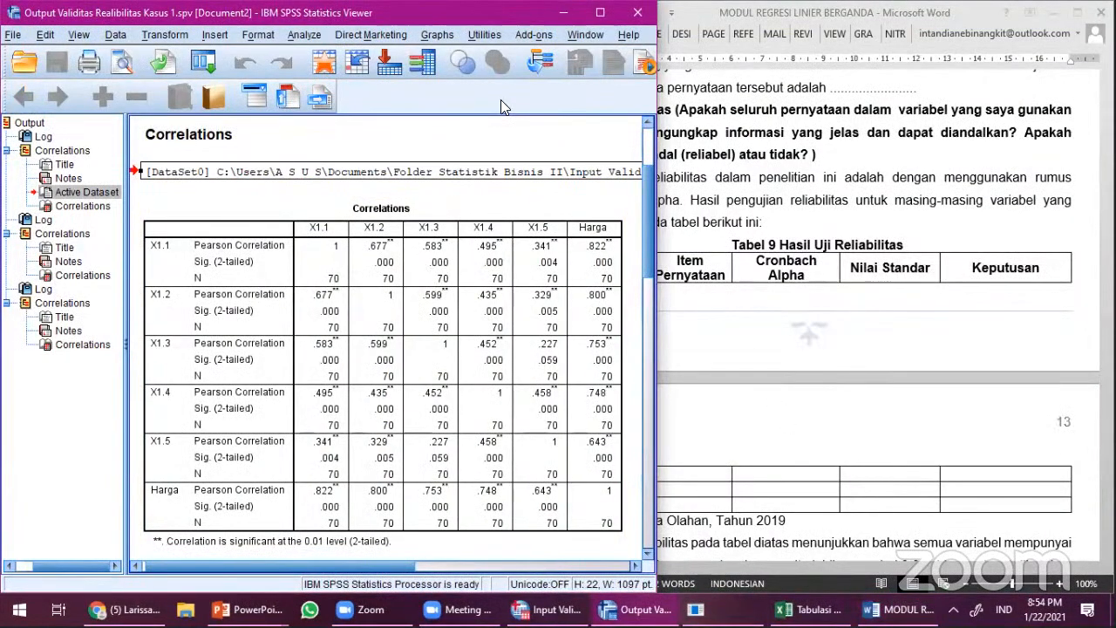
pyautogui.moveTo(541, 12); pyautogui.dragTo(650, 73)
pyautogui.click(671, 76)
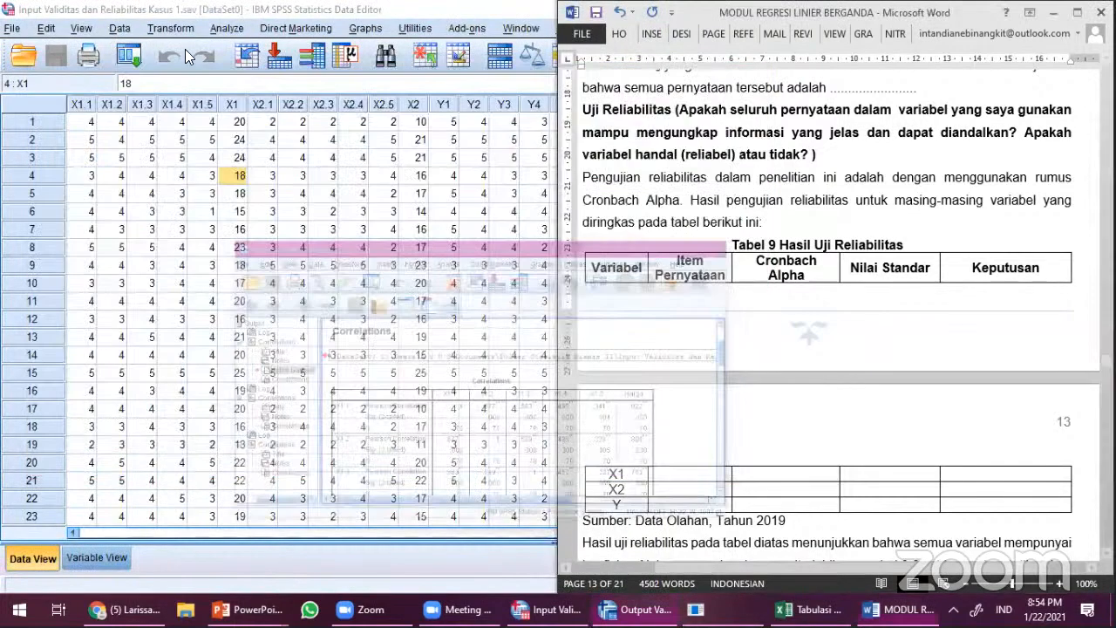
pyautogui.click(420, 26)
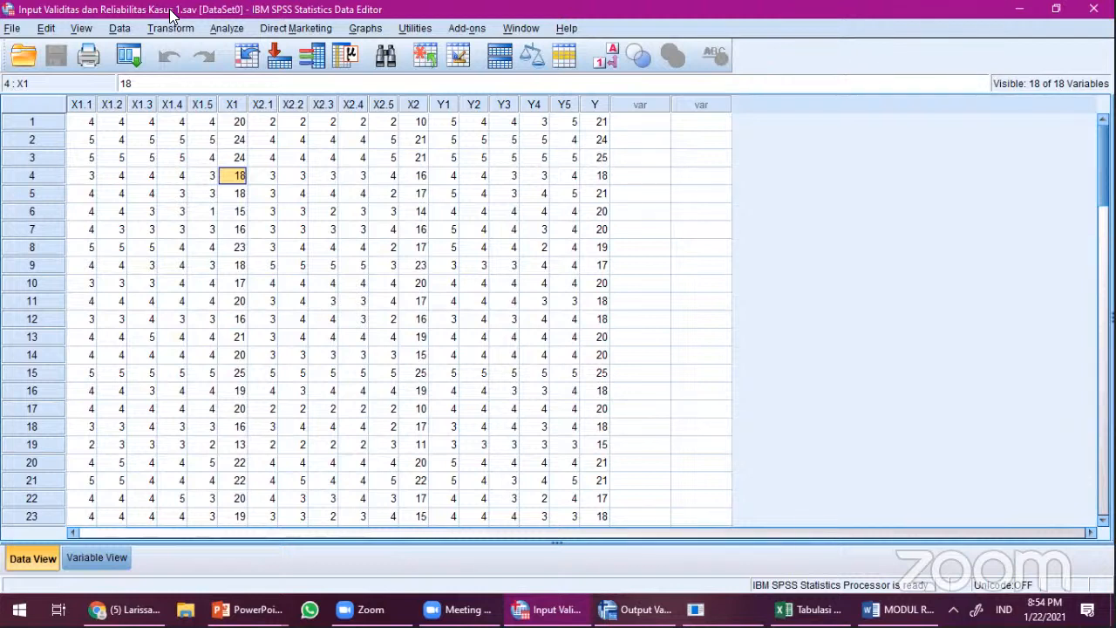
# Step: Set up a Reliability Analysis with X1.1 through X1.5 as the items
pyautogui.click(242, 32)
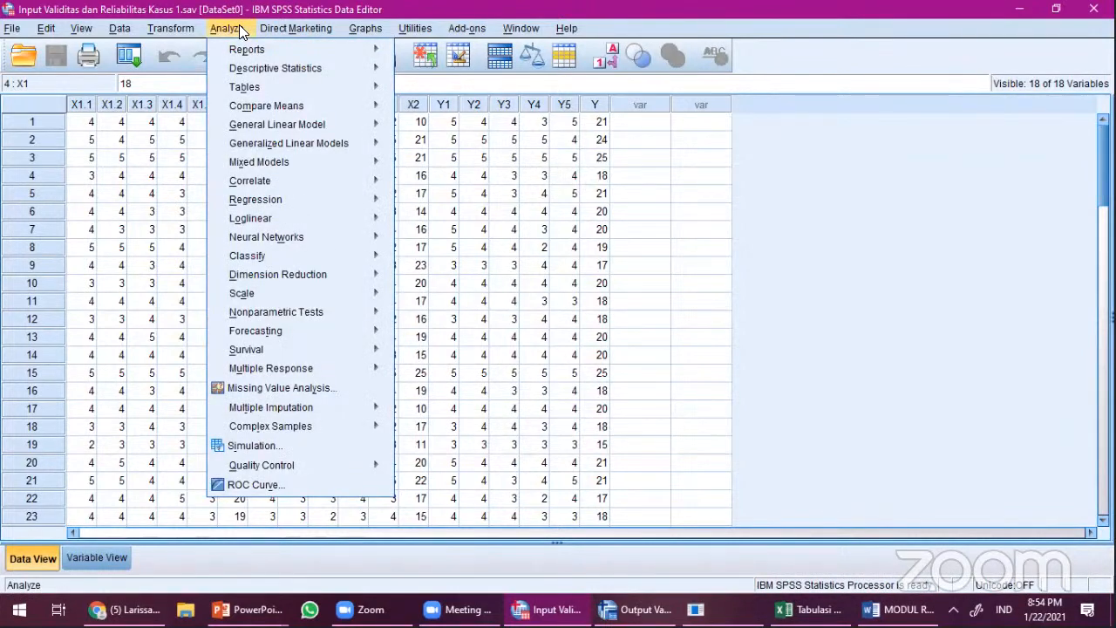
pyautogui.moveTo(303, 280)
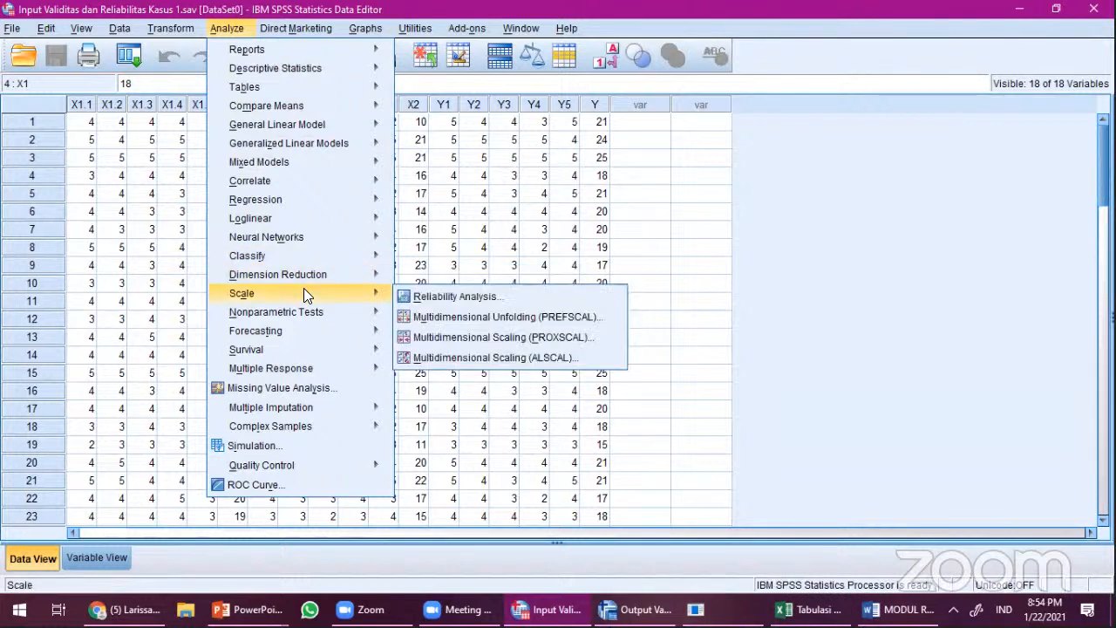
pyautogui.click(409, 297)
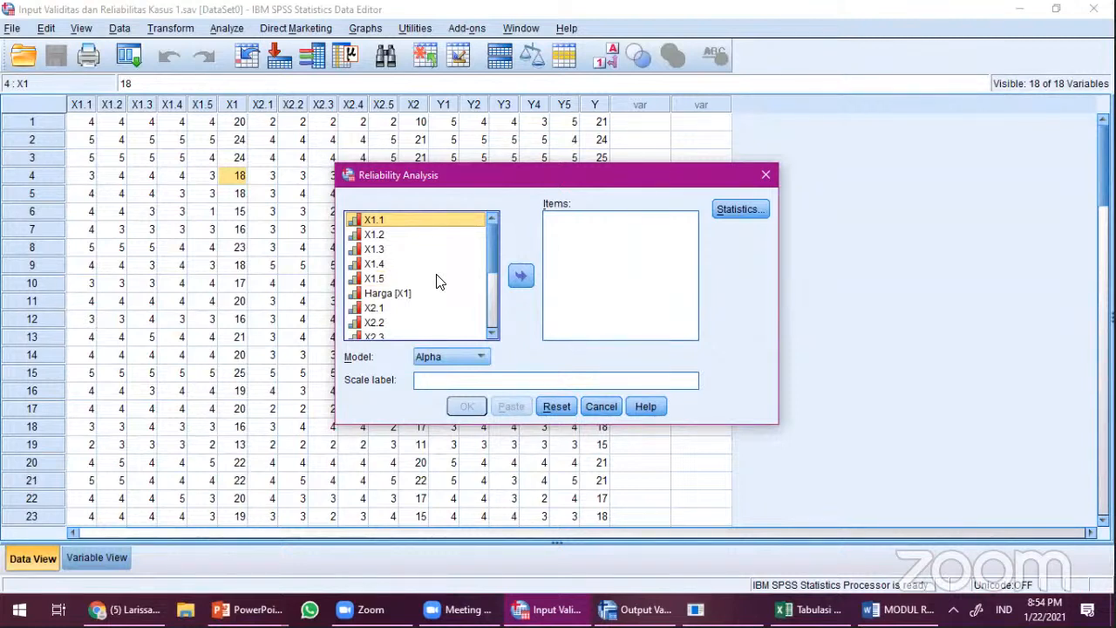
pyautogui.keyDown('shift'); pyautogui.click(439, 279); pyautogui.keyUp('shift')
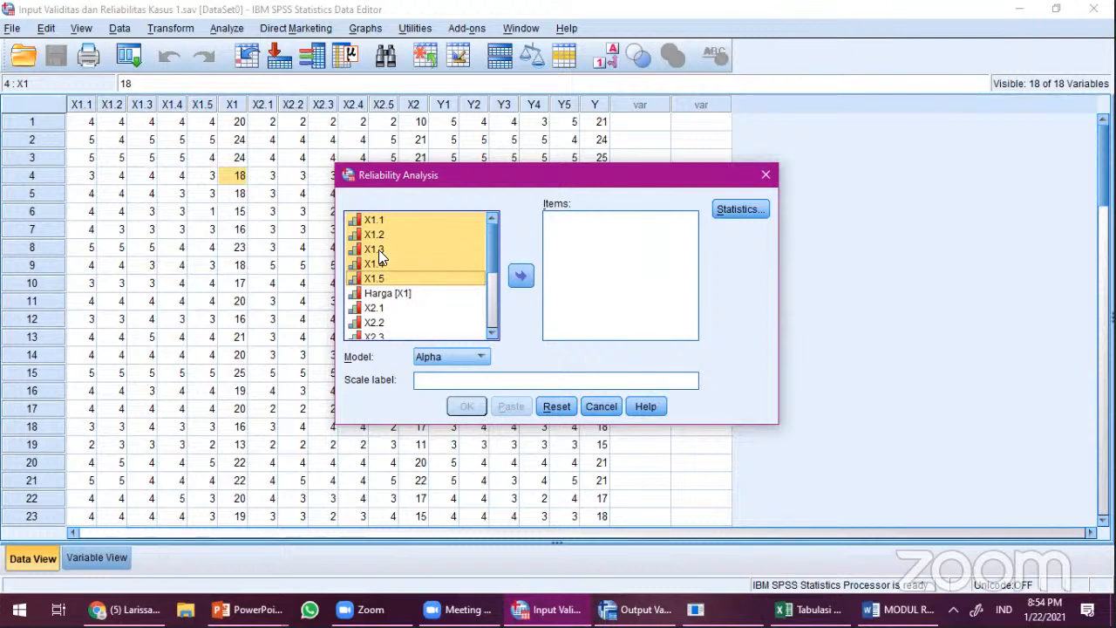
pyautogui.click(512, 283)
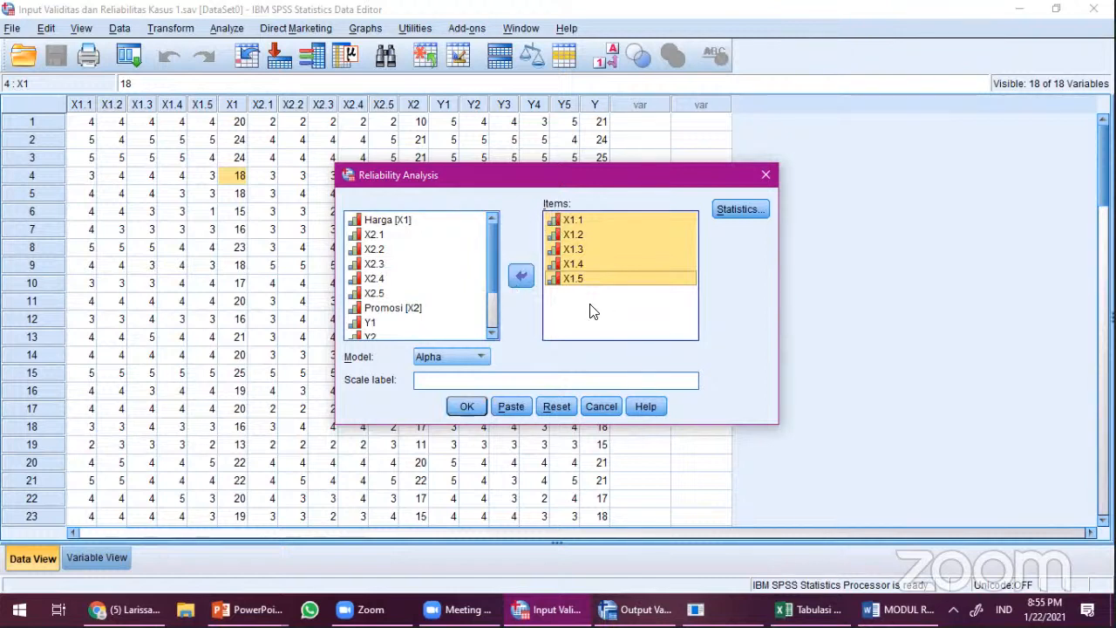
# Step: Label the reliability scale "Harga (X1)" and run the analysis with the Alpha model
pyautogui.click(459, 379)
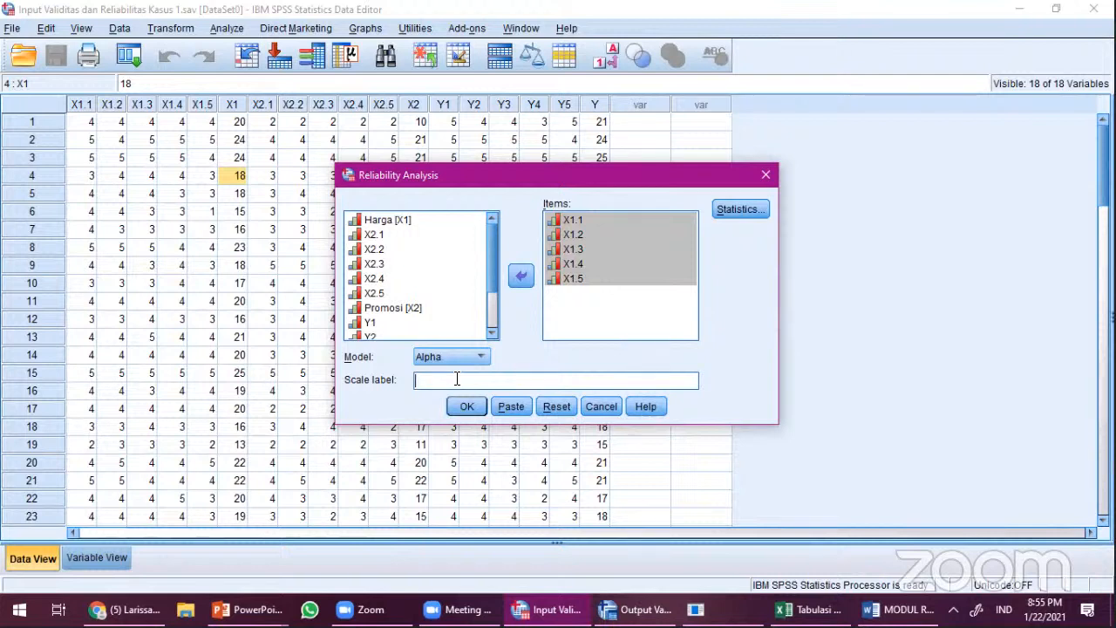
pyautogui.write('Harga (X1)')
pyautogui.click(468, 407)
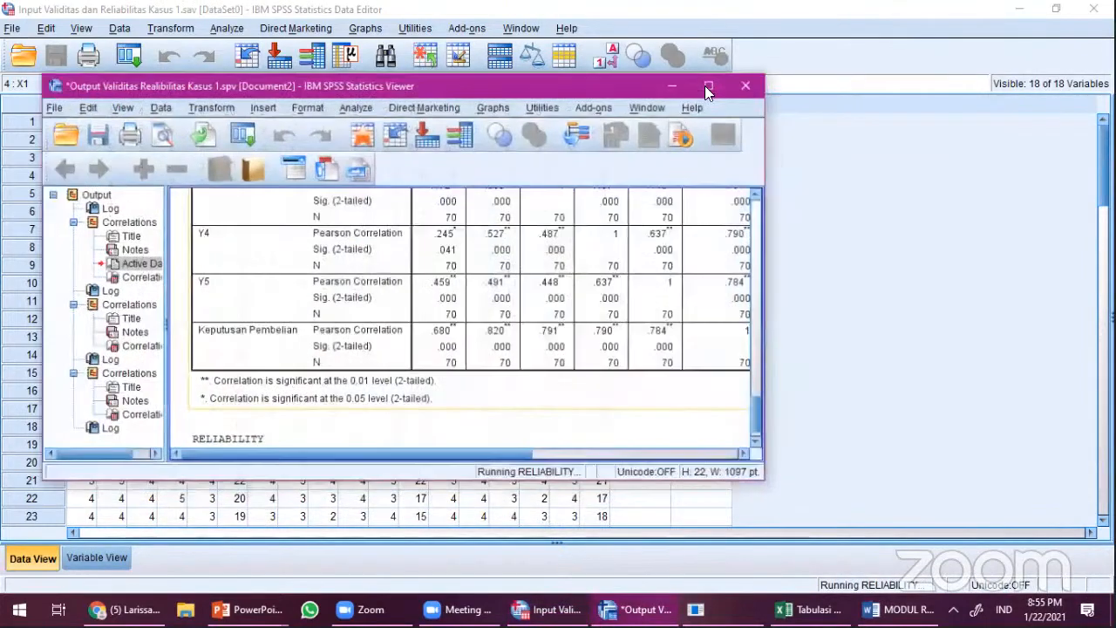
# Step: Maximize the output viewer and inspect the Reliability Statistics table for the Harga (X1) scale
pyautogui.click(706, 86)
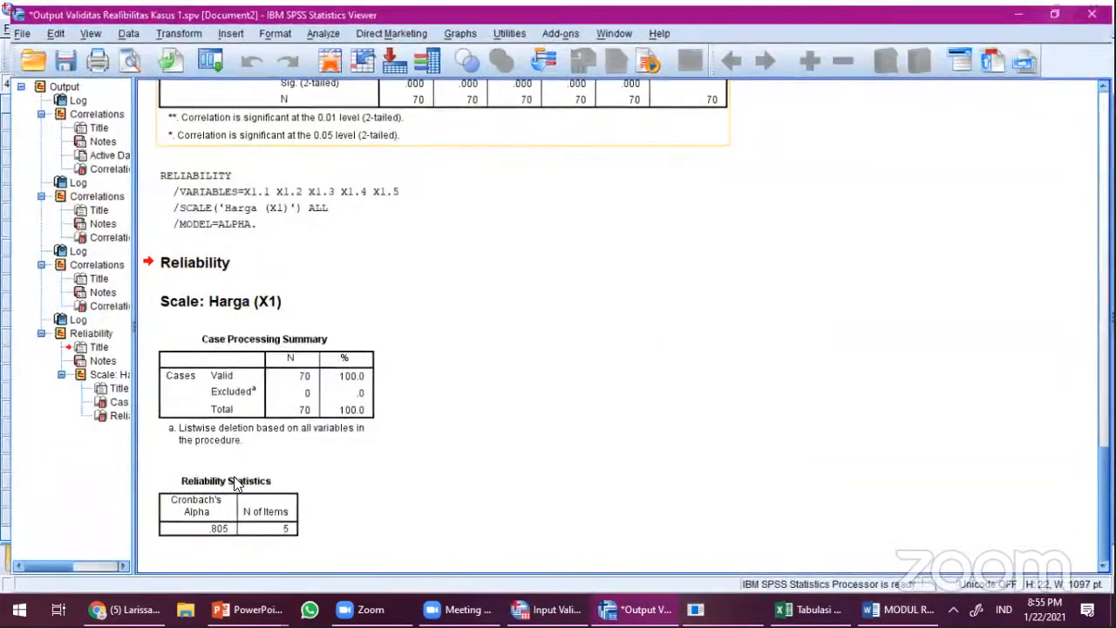
pyautogui.click(245, 503)
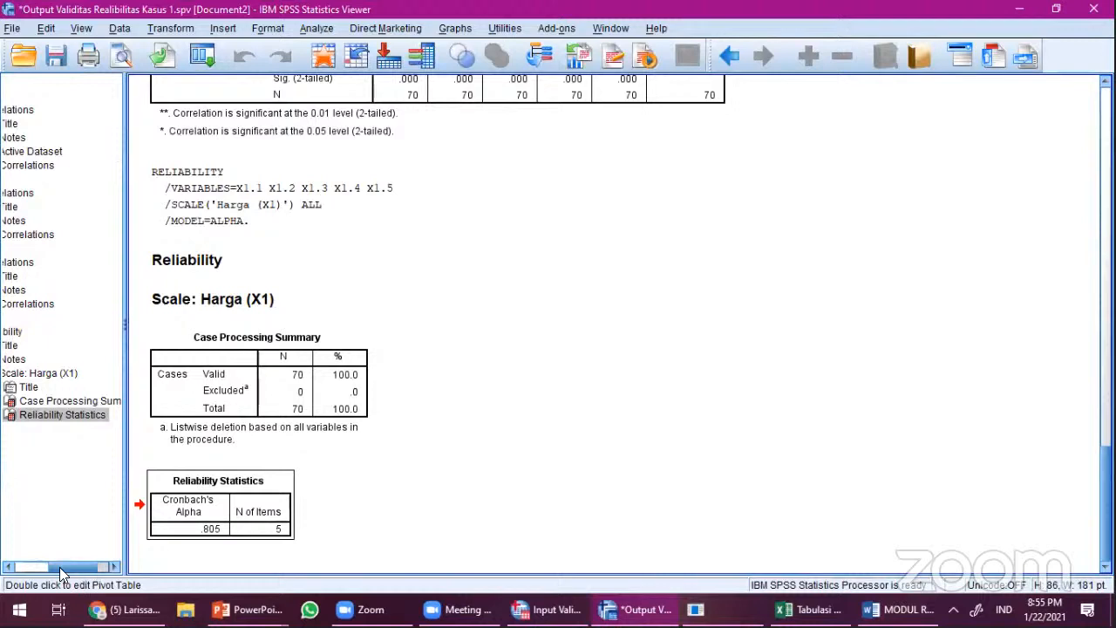
pyautogui.moveTo(68, 568); pyautogui.dragTo(37, 565)
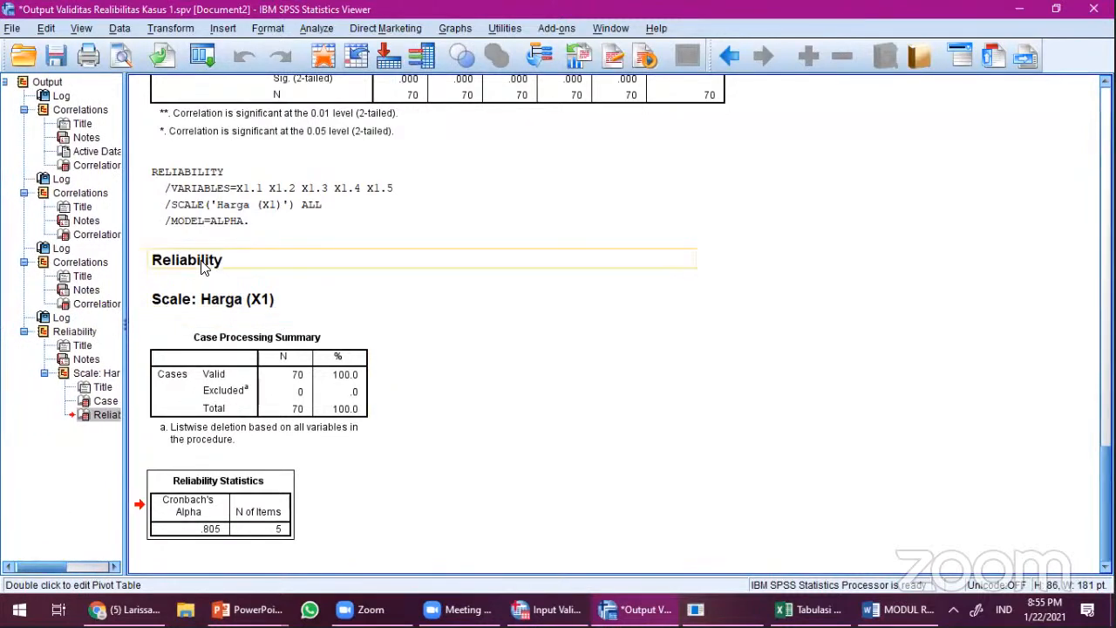
# Step: Set up a Reliability Analysis with X2.1 through X2.5 replacing the X1 items, and label the scale "Promosi (X2)"
pyautogui.click(179, 299)
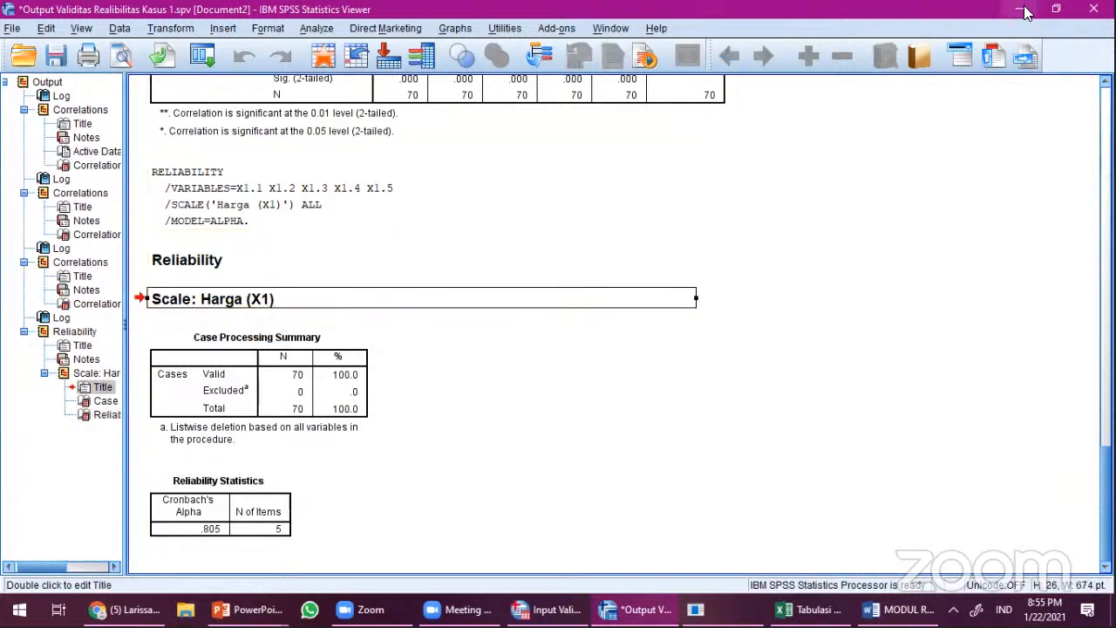
pyautogui.click(558, 608)
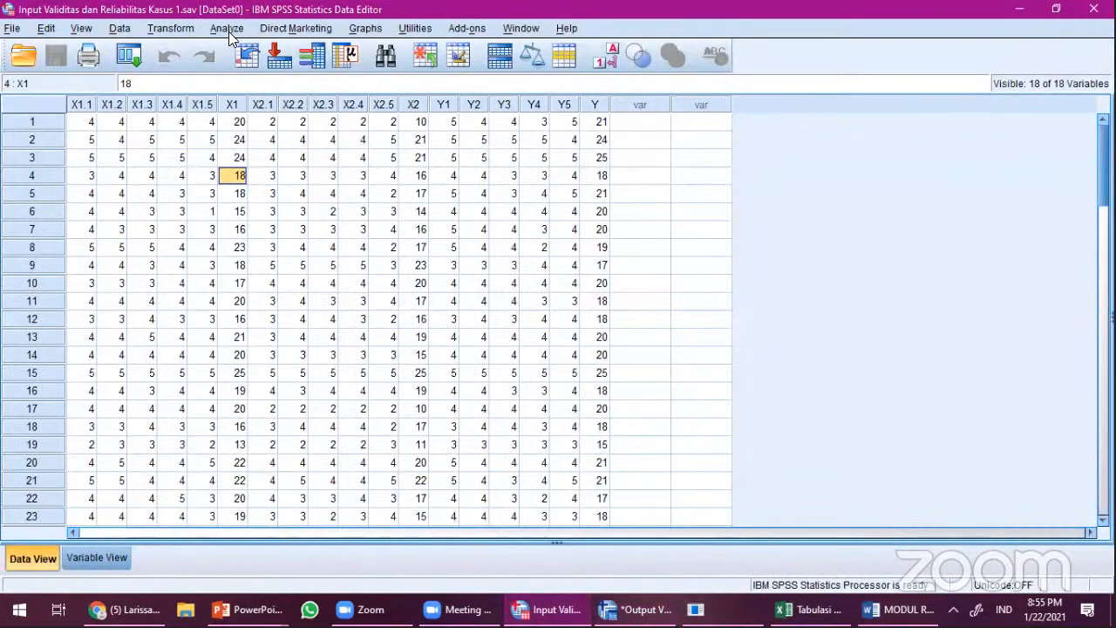
pyautogui.click(227, 31)
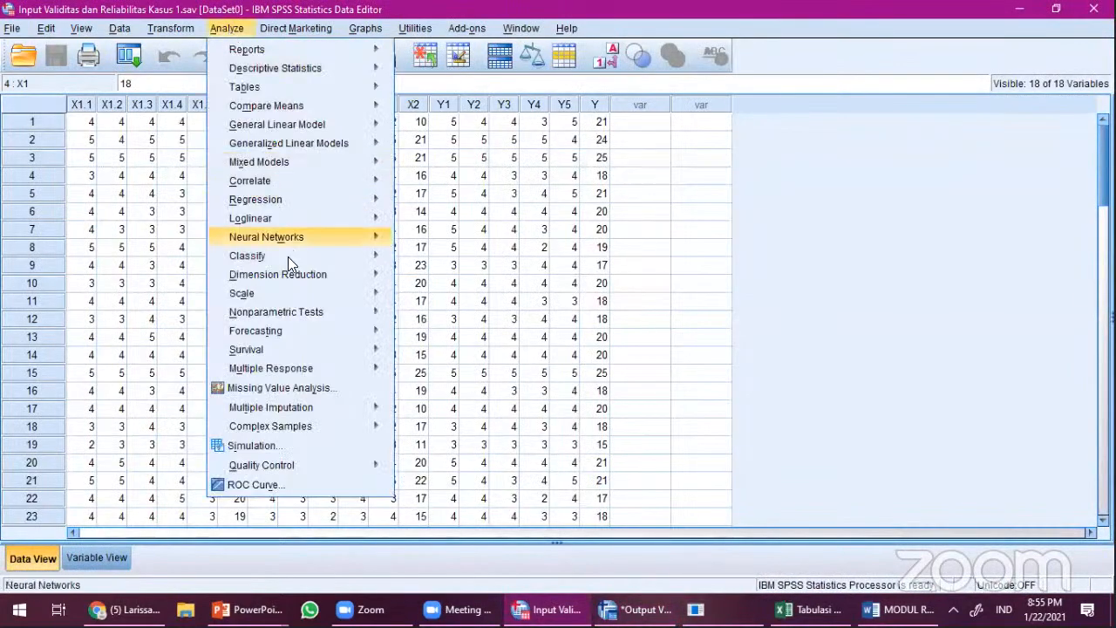
pyautogui.moveTo(298, 293)
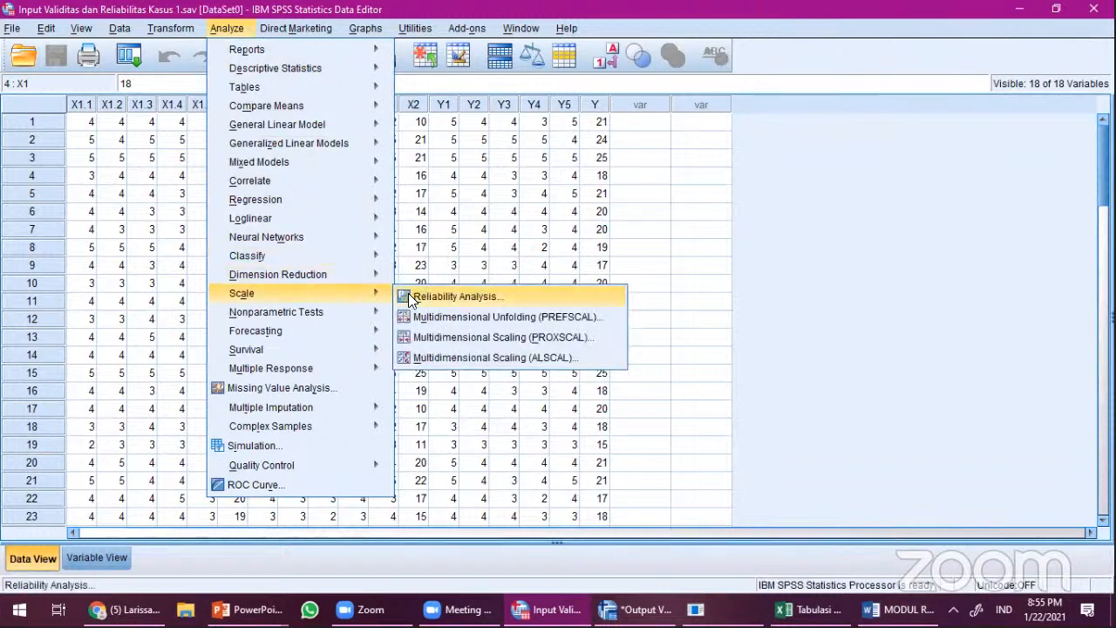
pyautogui.click(453, 297)
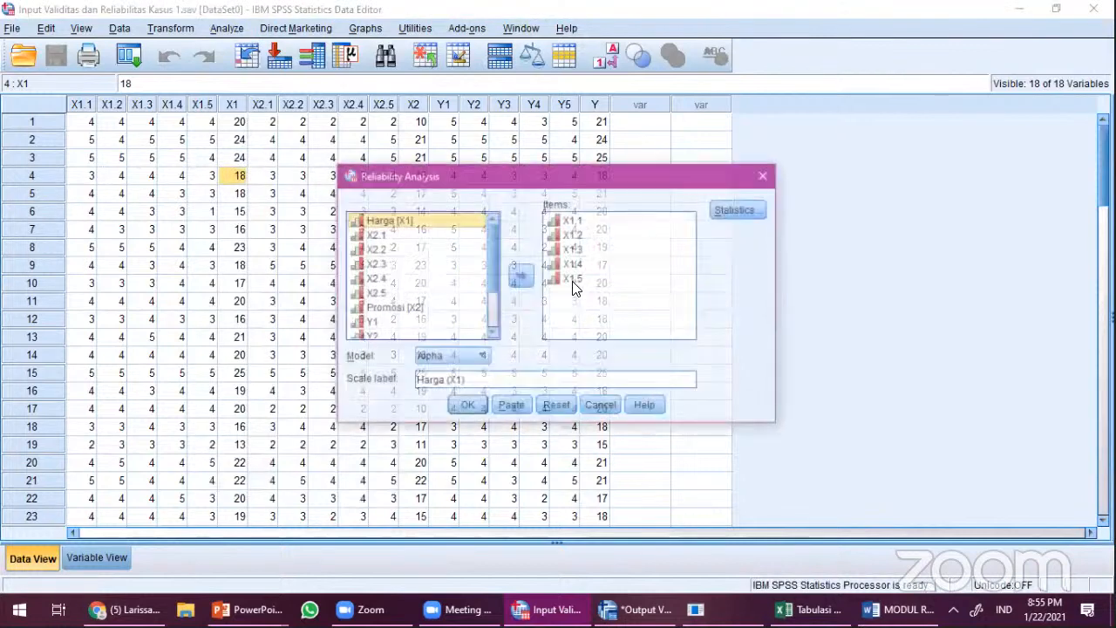
pyautogui.keyDown('shift'); pyautogui.click(548, 219); pyautogui.keyUp('shift')
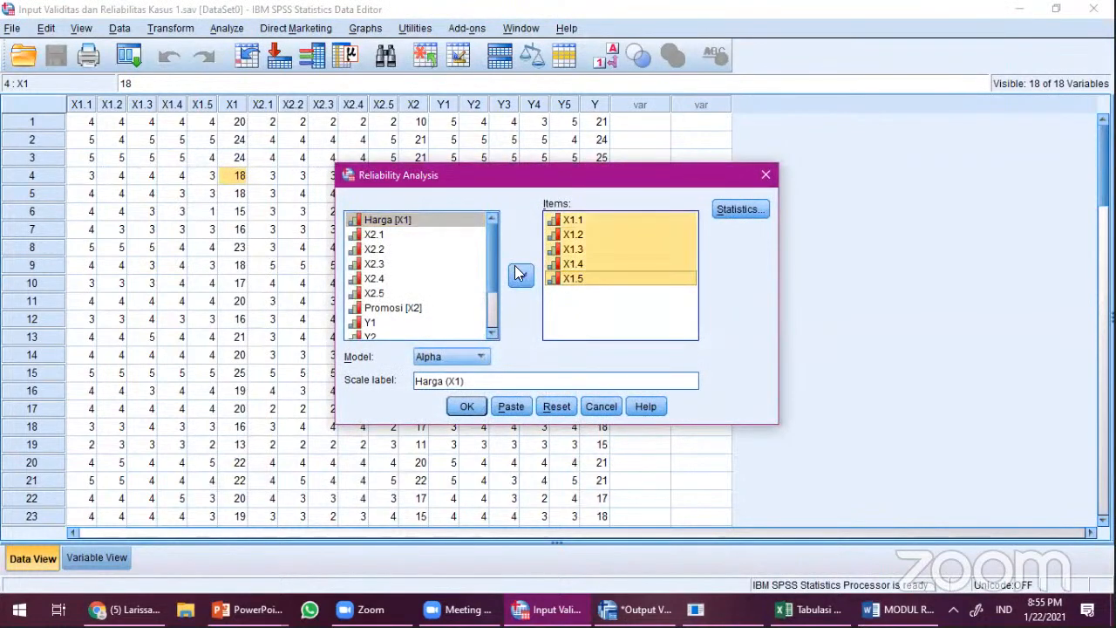
pyautogui.click(521, 275)
pyautogui.click(416, 312)
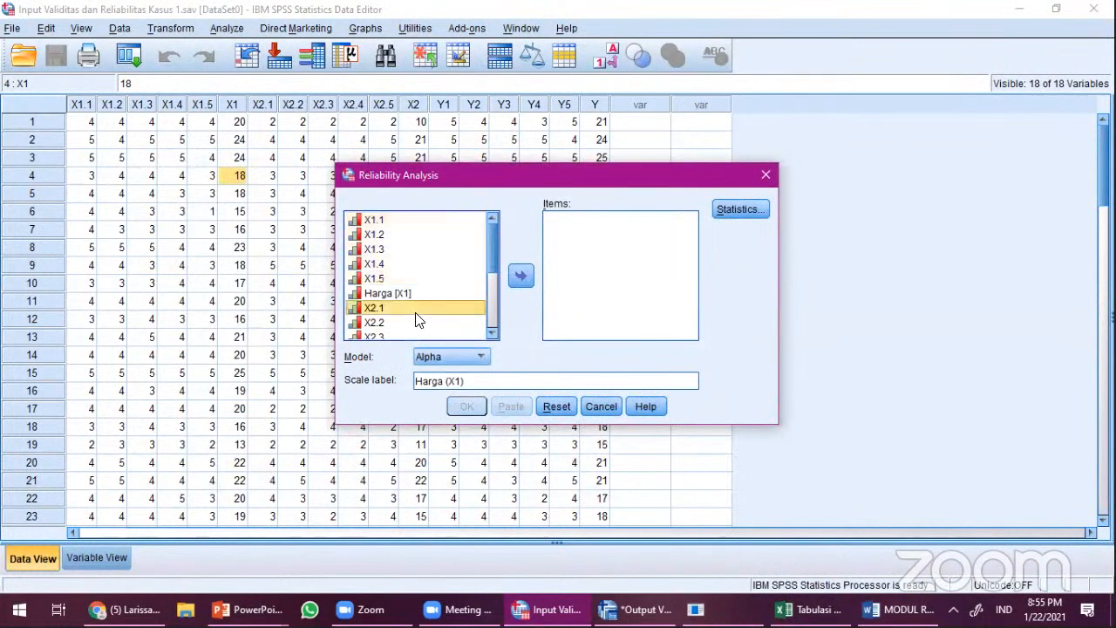
pyautogui.scroll(-1, 416, 320)
pyautogui.keyDown('shift'); pyautogui.click(414, 324); pyautogui.keyUp('shift')
pyautogui.click(521, 275)
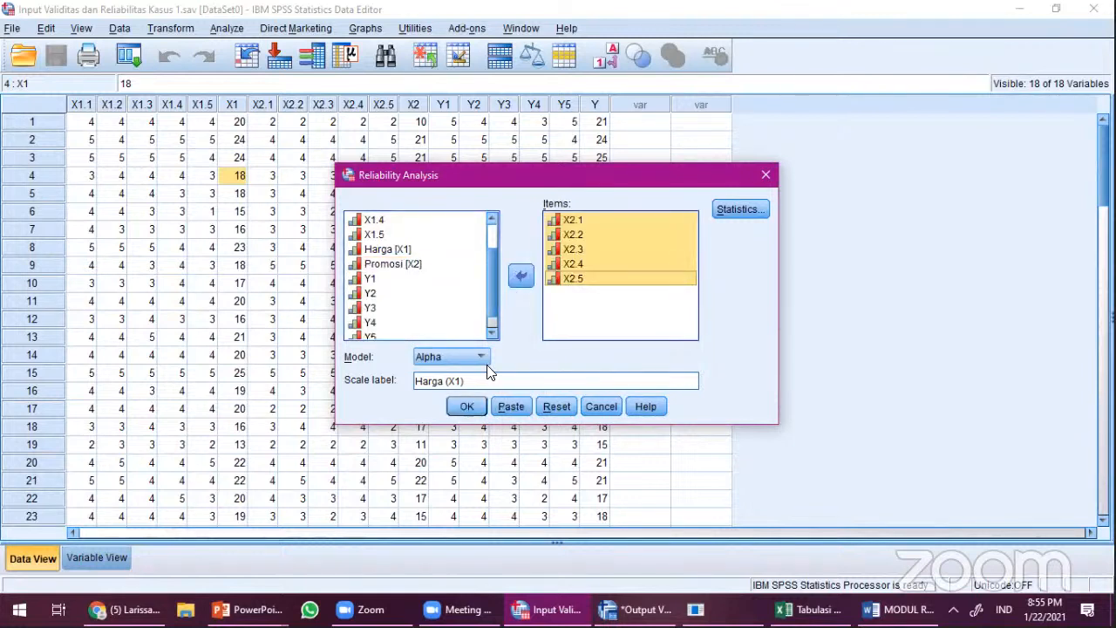
pyautogui.moveTo(470, 386); pyautogui.dragTo(395, 389)
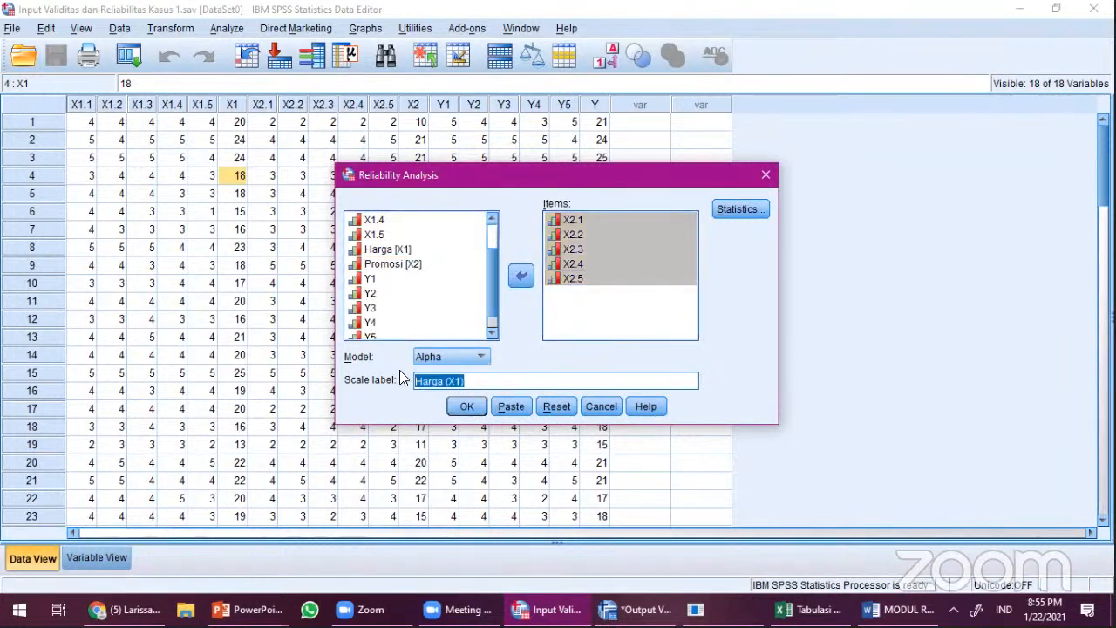
pyautogui.write('Promosi')
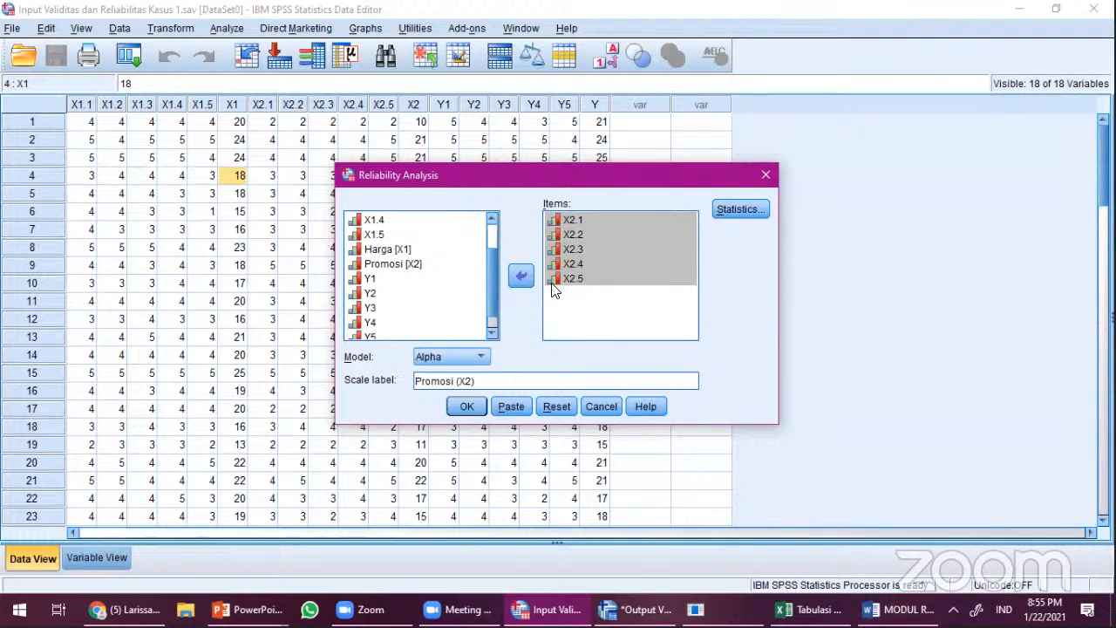
pyautogui.click(405, 264)
pyautogui.moveTo(405, 263); pyautogui.dragTo(584, 309)
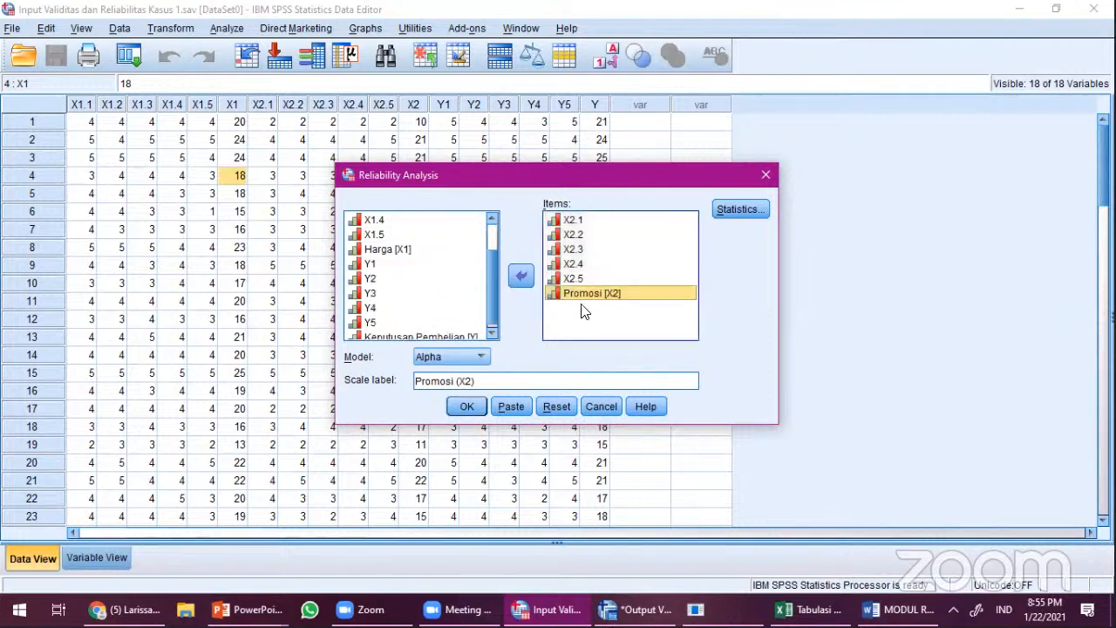
pyautogui.click(521, 276)
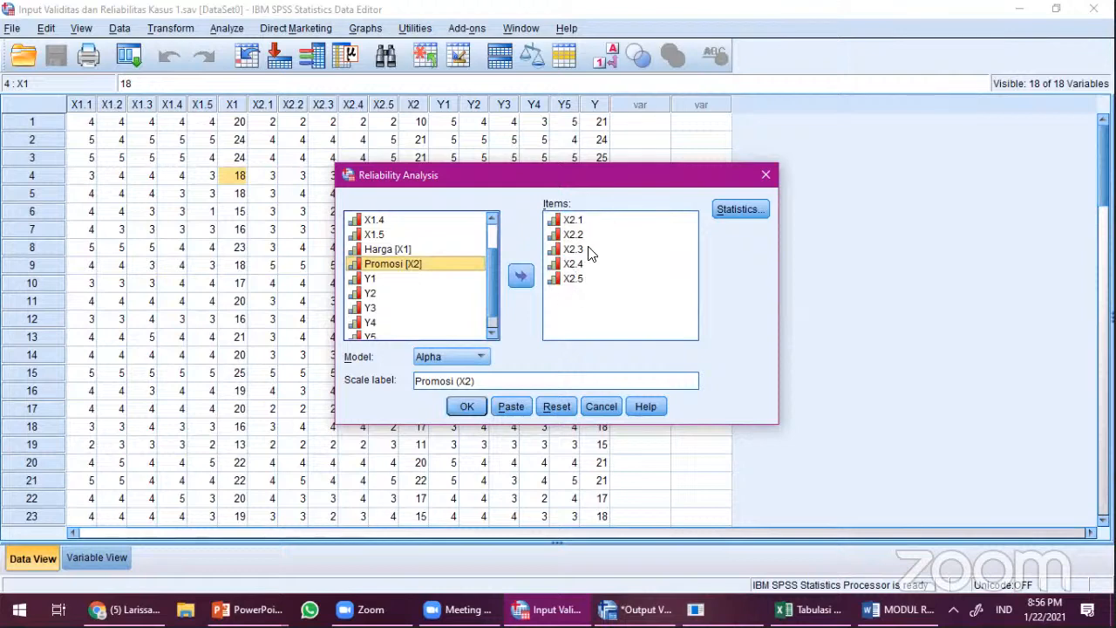
# Step: Run the Promosi (X2) reliability analysis and inspect its Reliability Statistics table and scale title
pyautogui.click(471, 406)
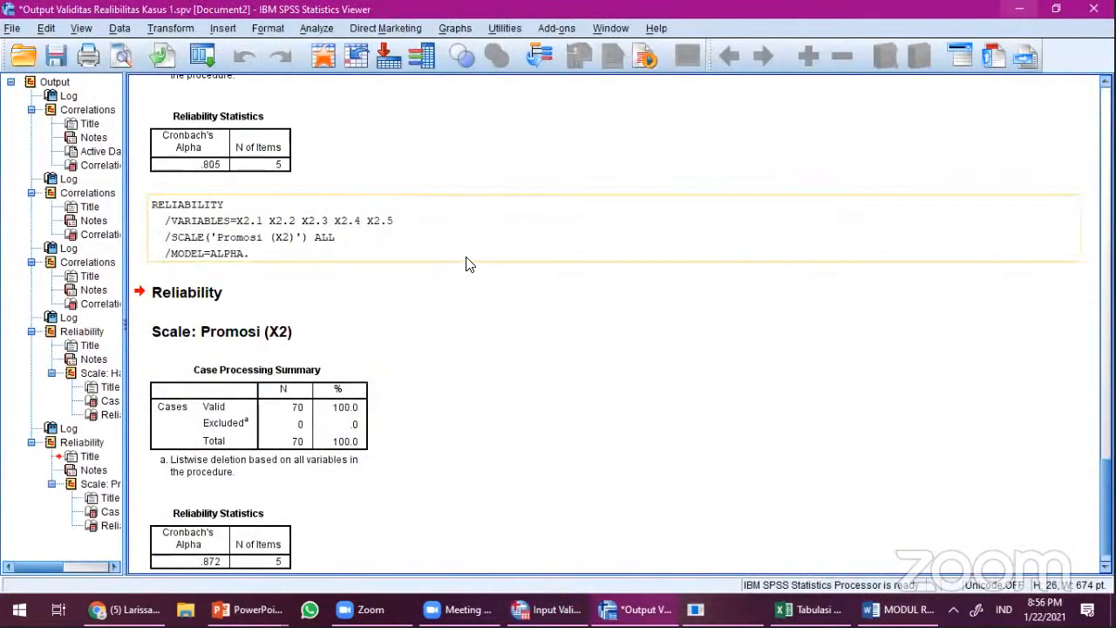
pyautogui.click(257, 515)
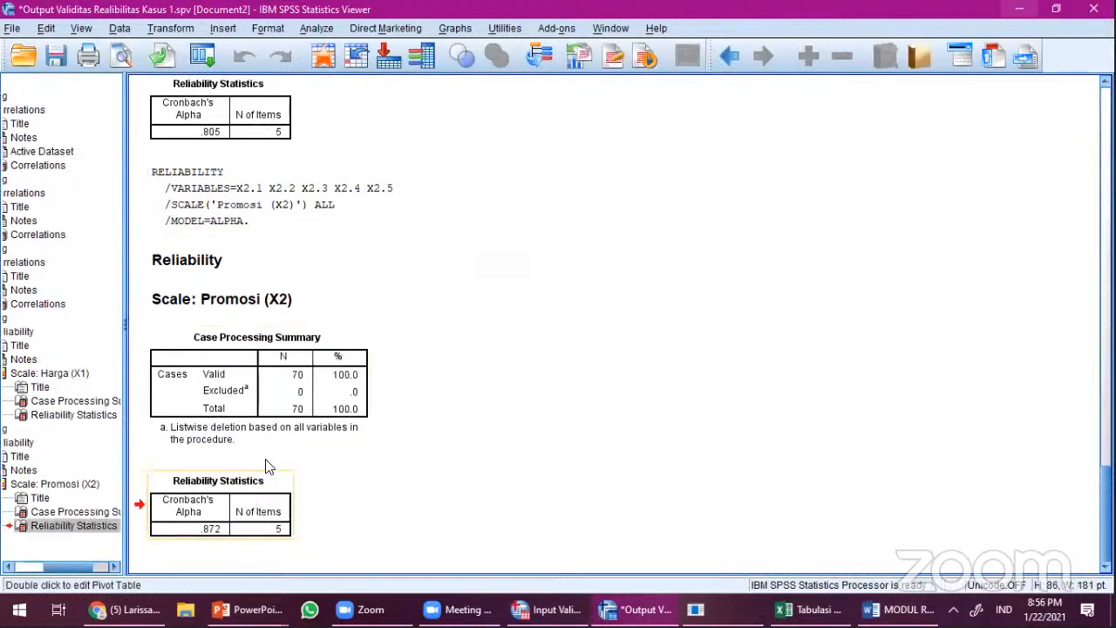
pyautogui.click(255, 406)
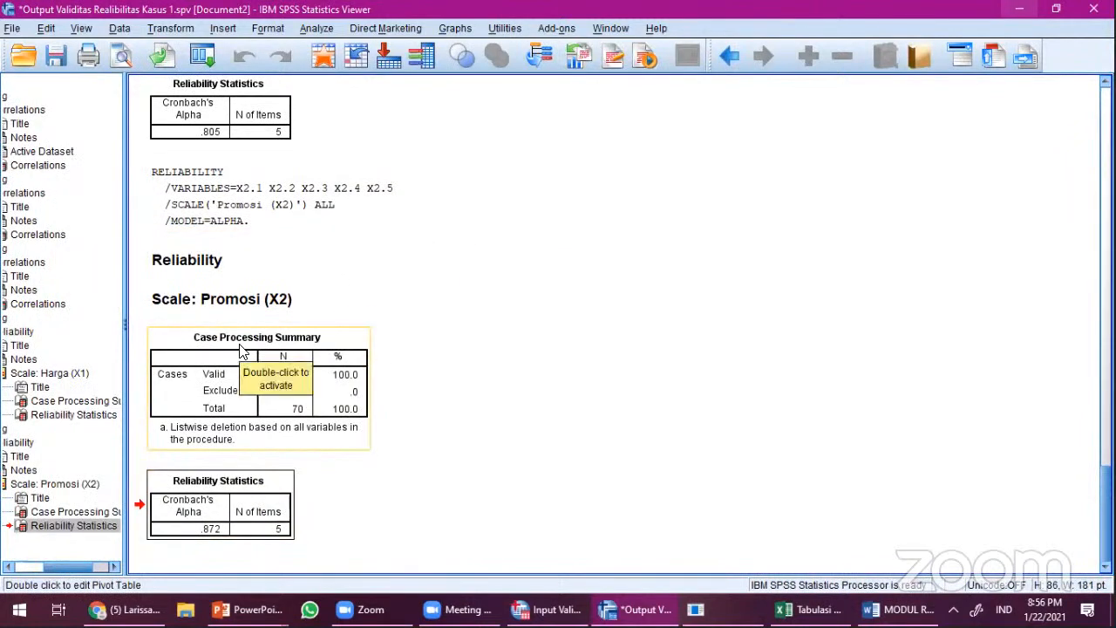
pyautogui.click(228, 300)
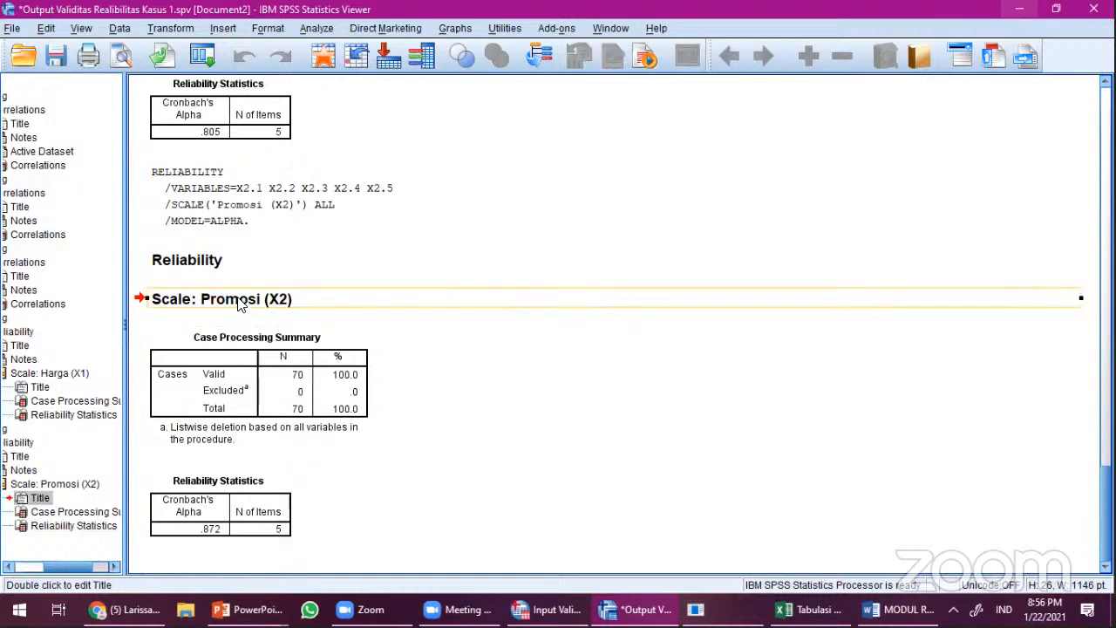
# Step: Set up another Reliability Analysis in the Data Editor with Y1 through Y5 replacing the X2 items
pyautogui.click(543, 608)
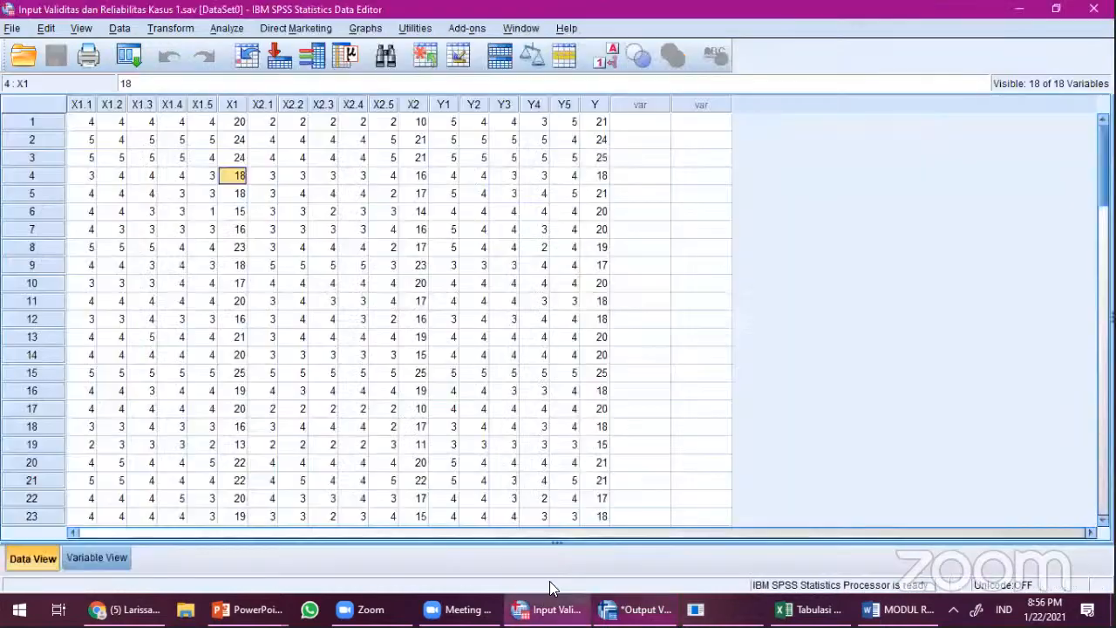
pyautogui.click(227, 30)
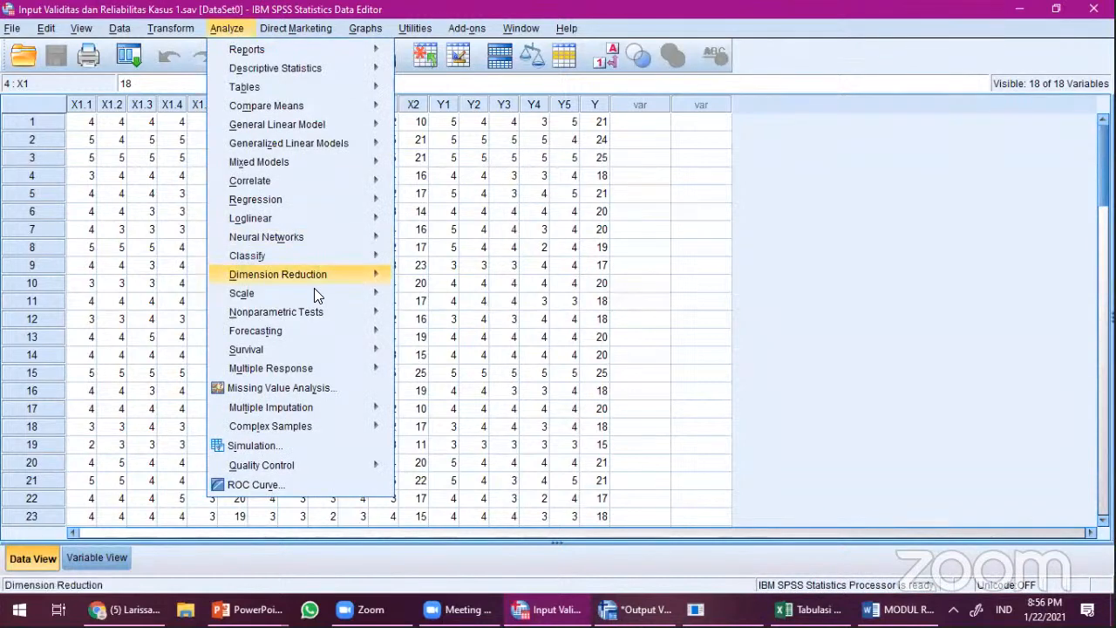
pyautogui.moveTo(316, 294)
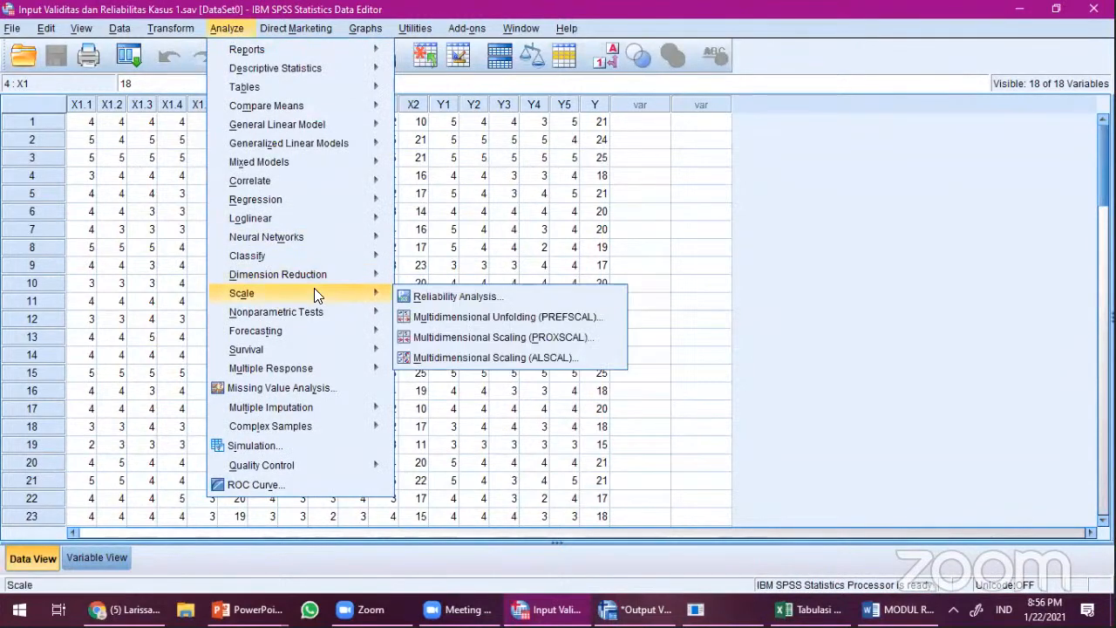
pyautogui.click(504, 297)
pyautogui.click(568, 276)
pyautogui.hotkey('ctrl', 'a')
pyautogui.click(520, 278)
pyautogui.moveTo(493, 250); pyautogui.dragTo(483, 286)
pyautogui.click(451, 303)
pyautogui.scroll(-1, 451, 310)
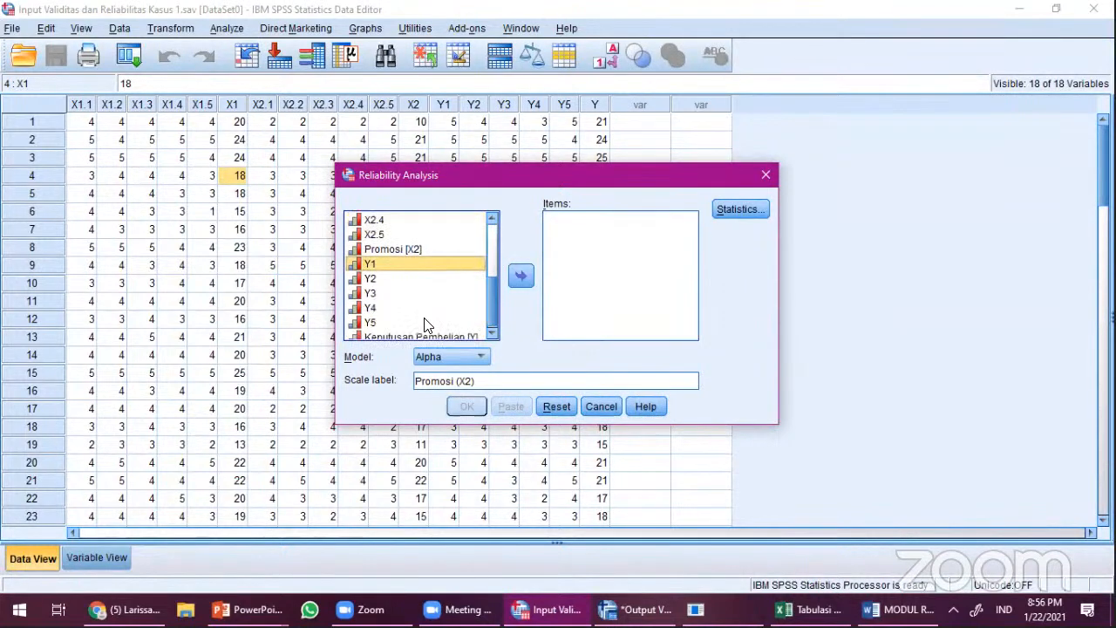
pyautogui.keyDown('shift'); pyautogui.click(426, 326); pyautogui.keyUp('shift')
pyautogui.click(517, 277)
# Step: Label the reliability scale "Keputusan Pembelian (Y)" and run the analysis with the Alpha model
pyautogui.moveTo(494, 382); pyautogui.dragTo(409, 362)
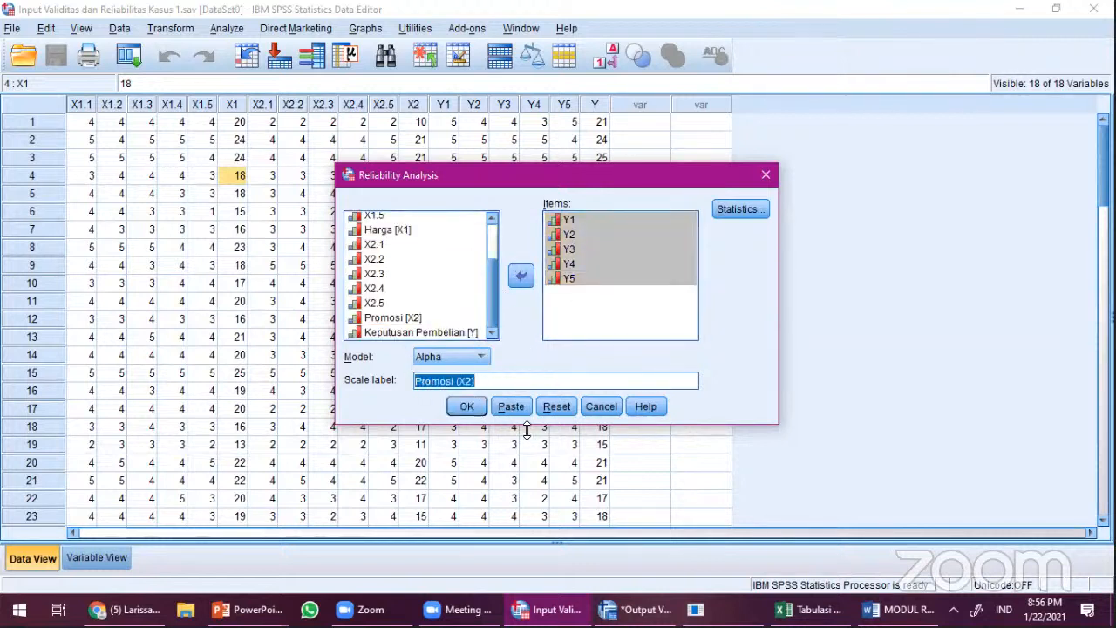
pyautogui.write('Keputusan Pembelian')
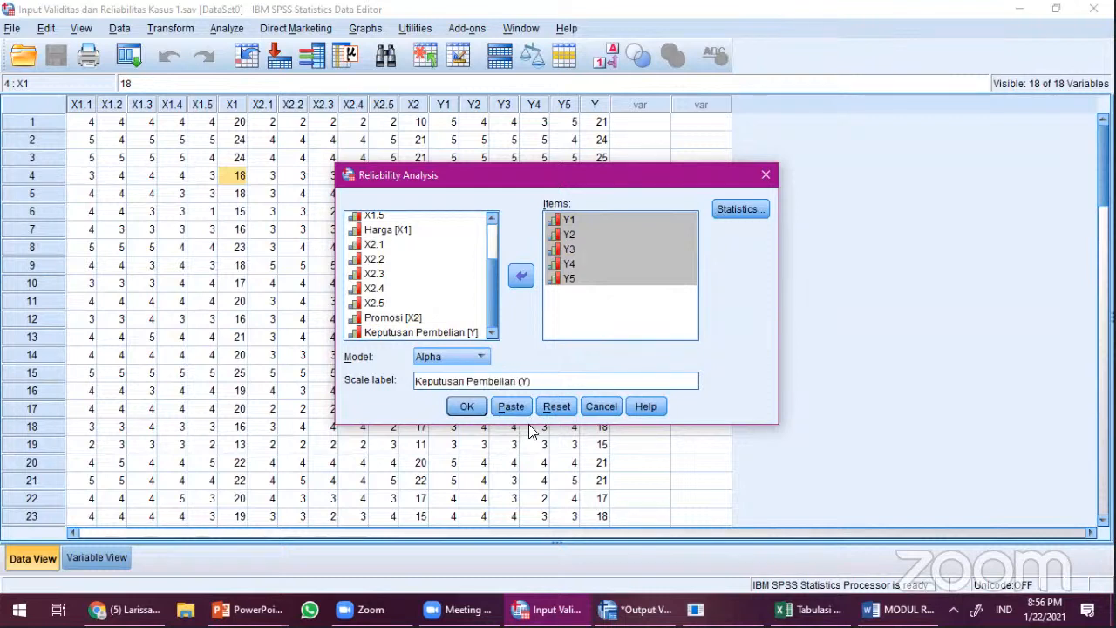
pyautogui.click(464, 406)
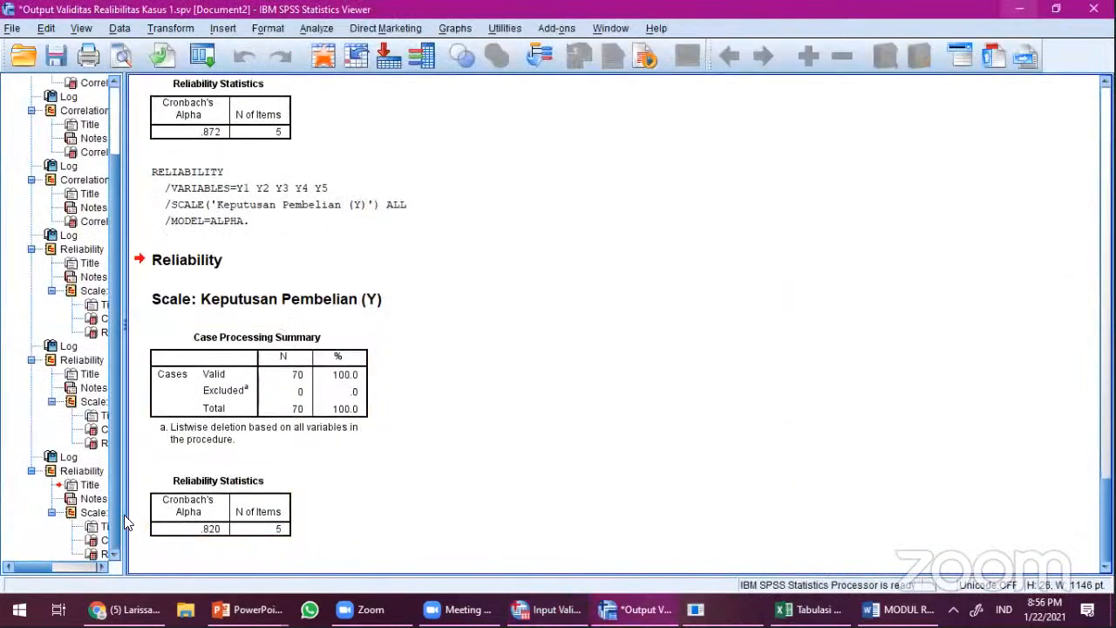
pyautogui.click(232, 305)
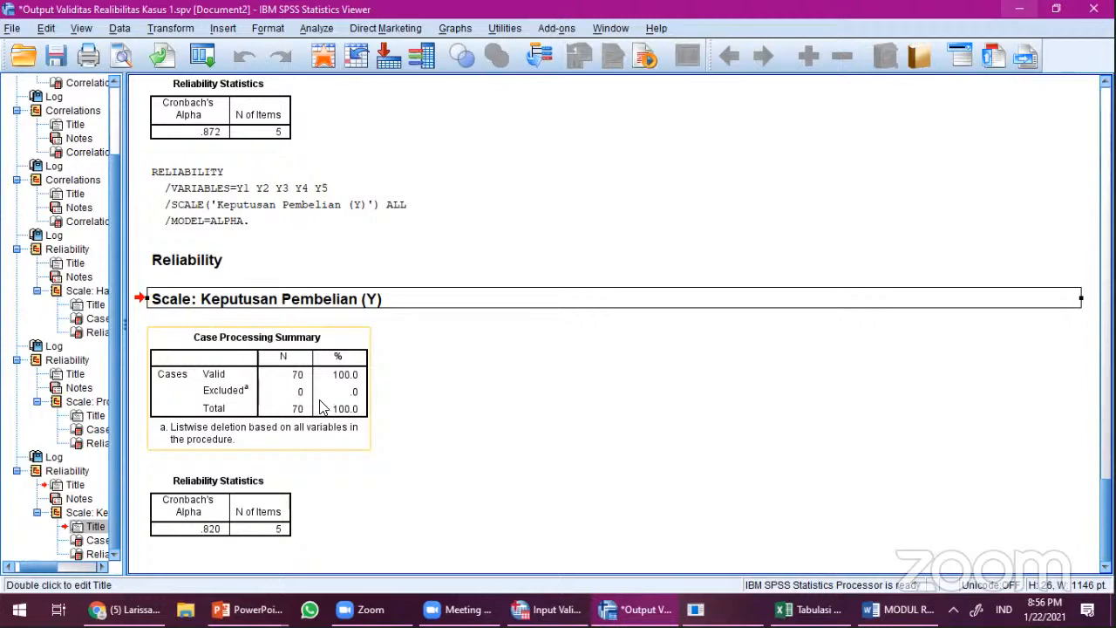
# Step: Go back to the Harga (X1) reliability results in the output and review the scale's tables
pyautogui.click(91, 333)
pyautogui.moveTo(75, 564); pyautogui.dragTo(74, 567)
pyautogui.scroll(5, 187, 390)
pyautogui.scroll(-1, 187, 390)
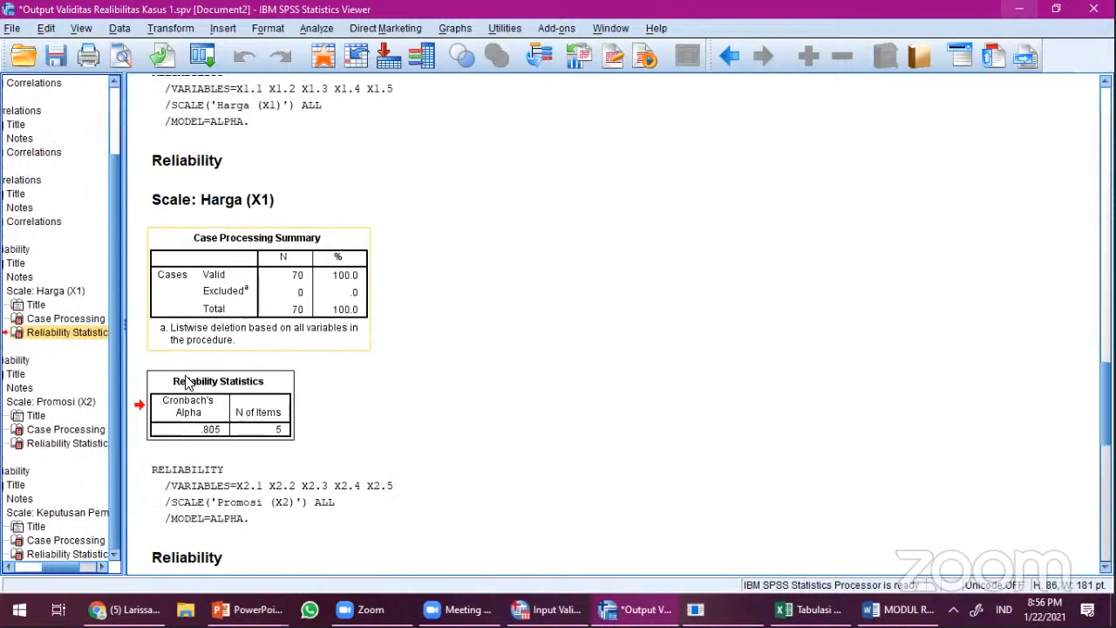
pyautogui.click(192, 166)
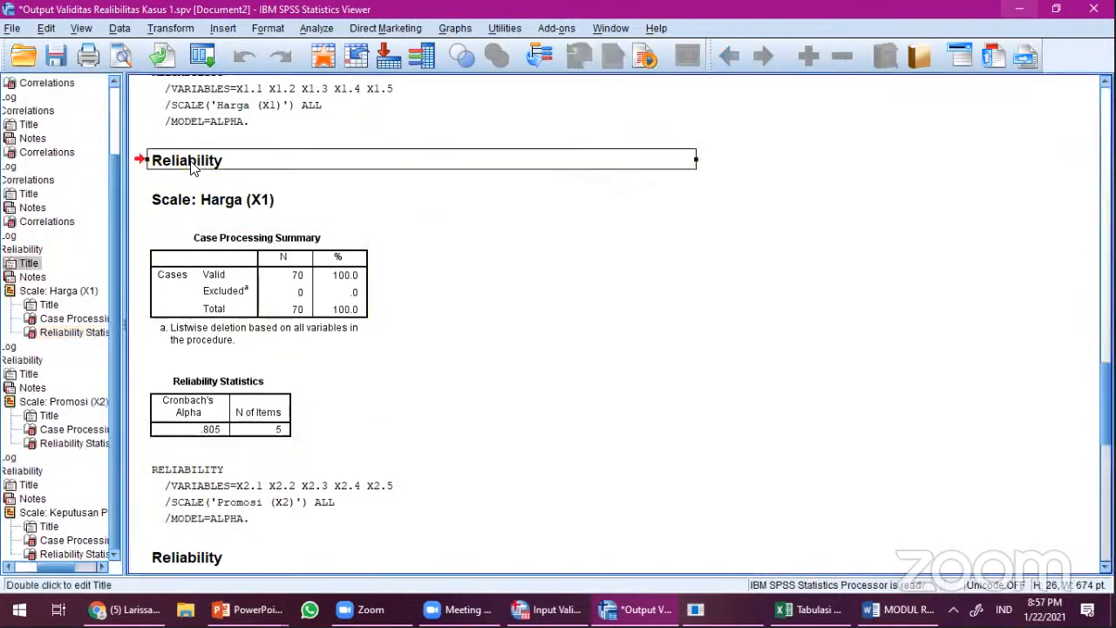
pyautogui.click(228, 202)
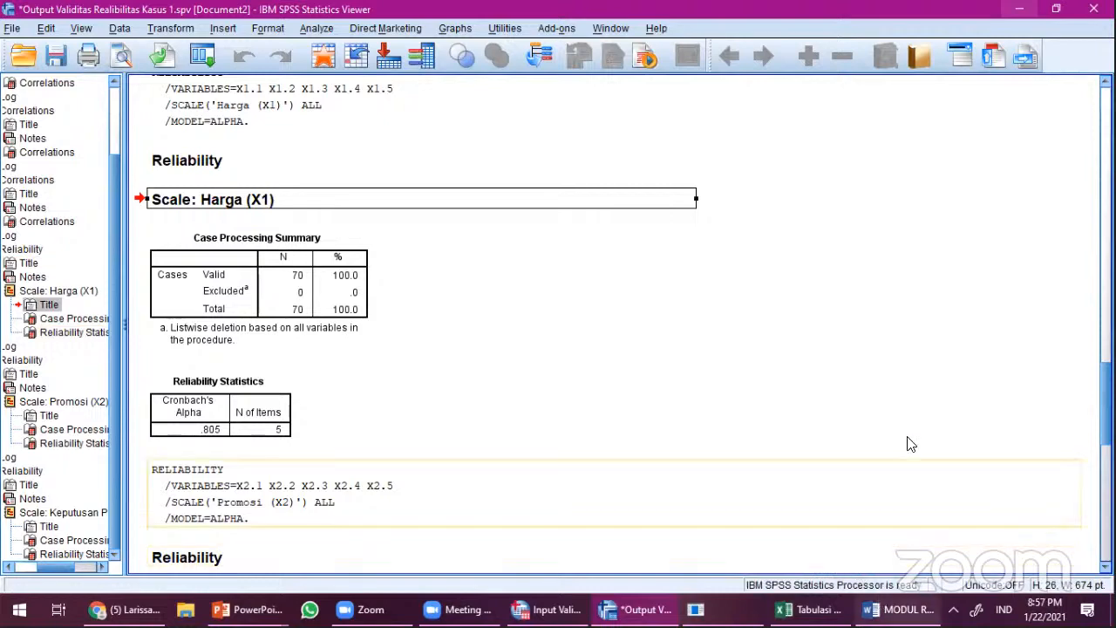
# Step: Place the output viewer beside the Word module and move Tabel 9 Hasil Uji Reliabilitas onto a new page
pyautogui.press('super+Left')
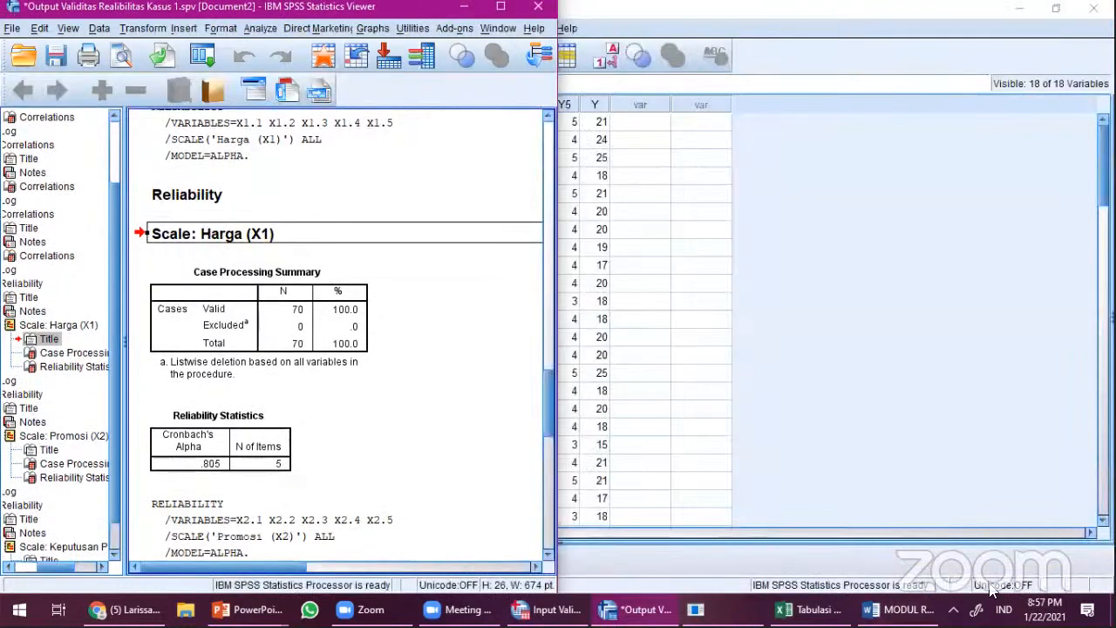
pyautogui.click(916, 608)
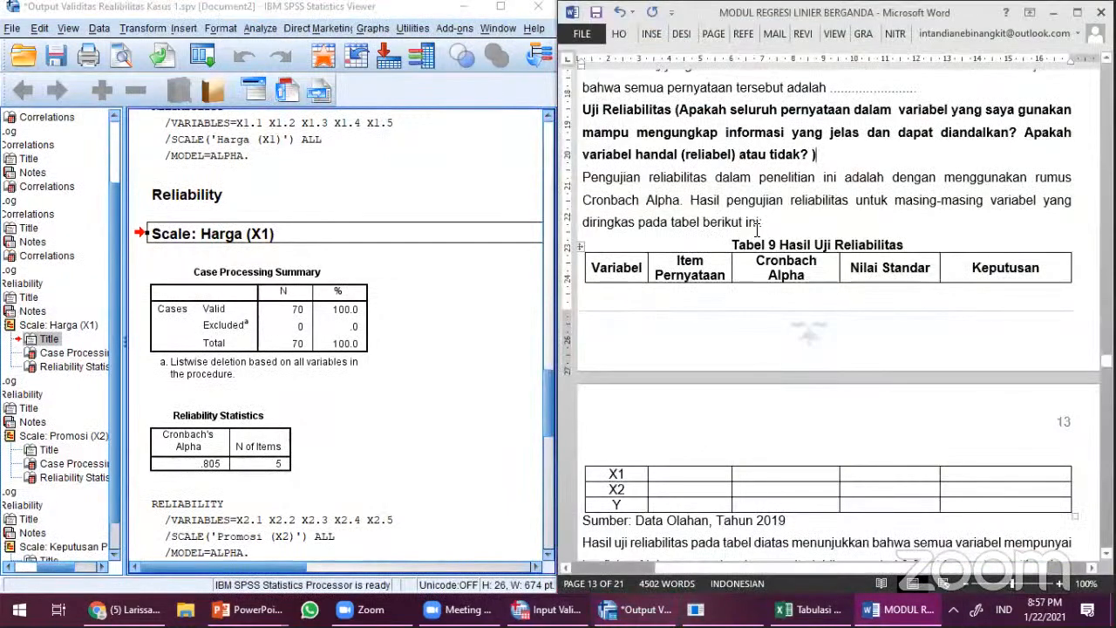
pyautogui.hotkey('ctrl', 'Return')
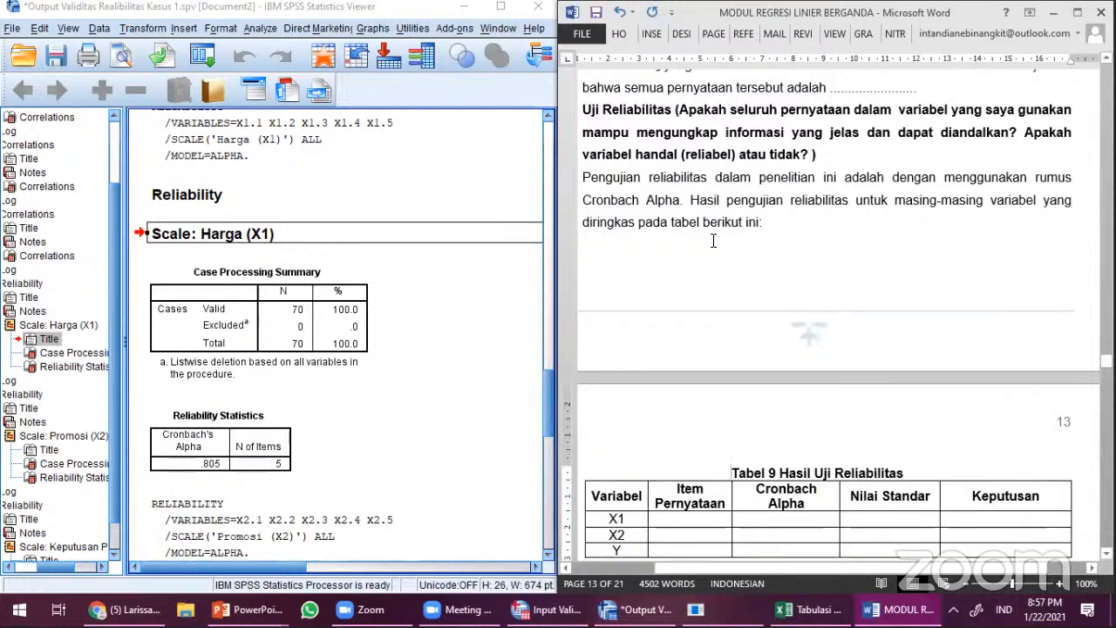
pyautogui.scroll(-3, 766, 312)
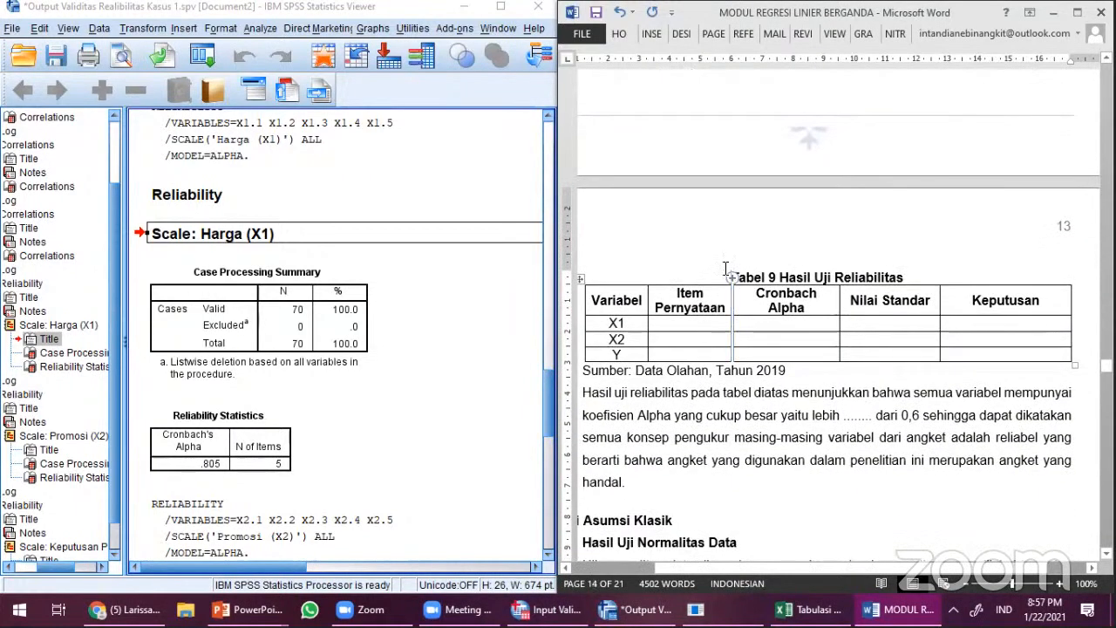
pyautogui.moveTo(728, 275); pyautogui.dragTo(904, 276)
# Step: Enter 5 as the Item Pernyataan value for X1 in Tabel 9, taken from the Harga (X1) reliability statistics
pyautogui.click(666, 340)
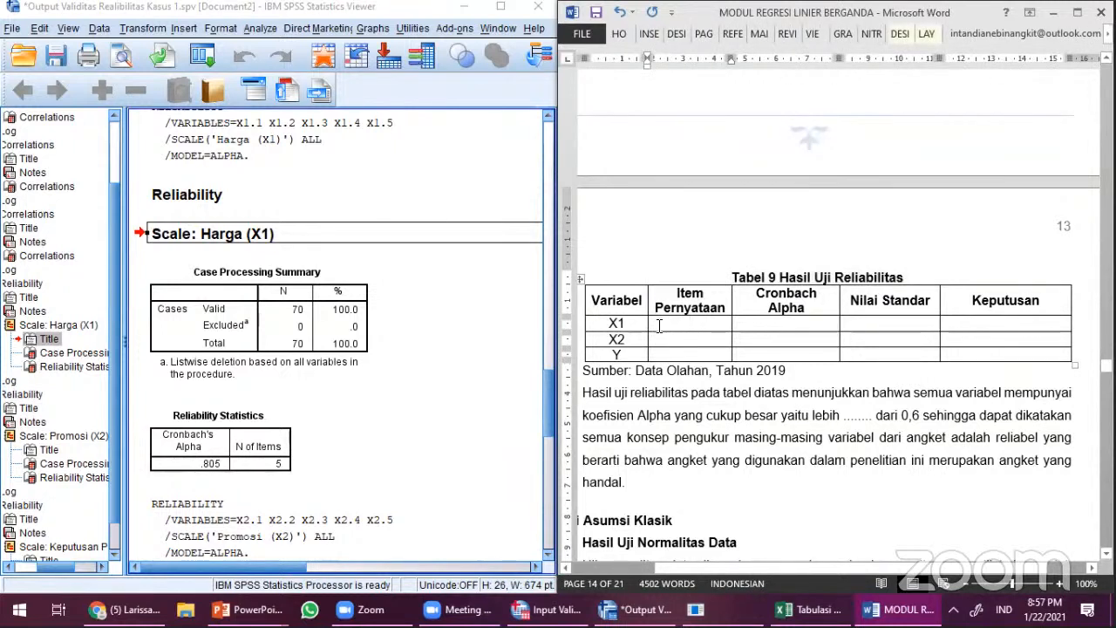
pyautogui.moveTo(627, 321); pyautogui.dragTo(611, 320)
pyautogui.click(682, 323)
pyautogui.click(276, 468)
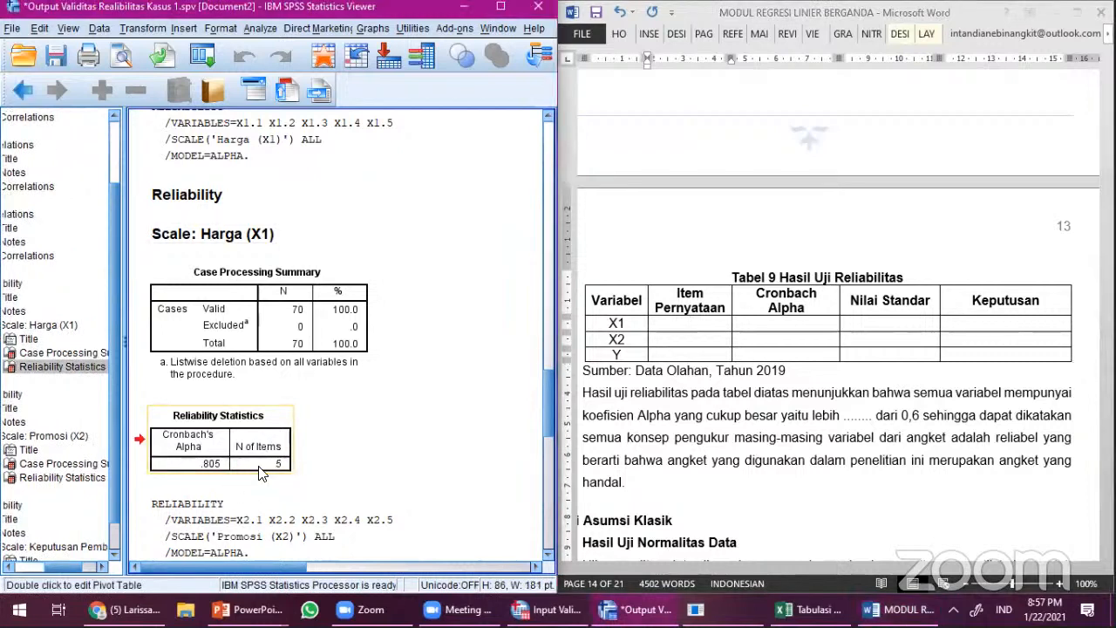
pyautogui.click(590, 82)
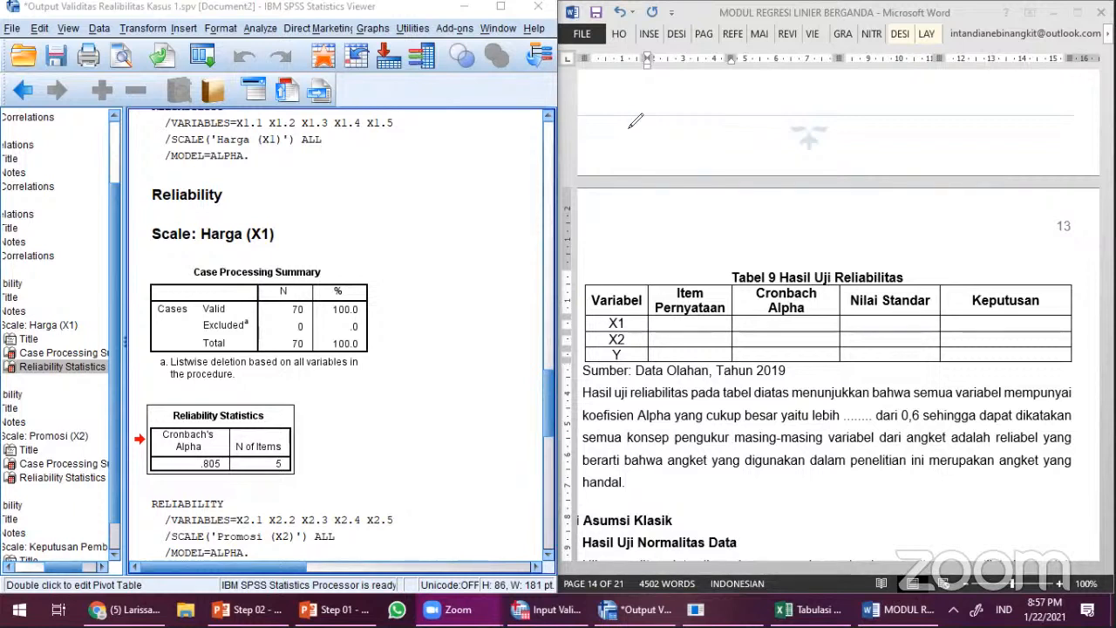
pyautogui.click(270, 470)
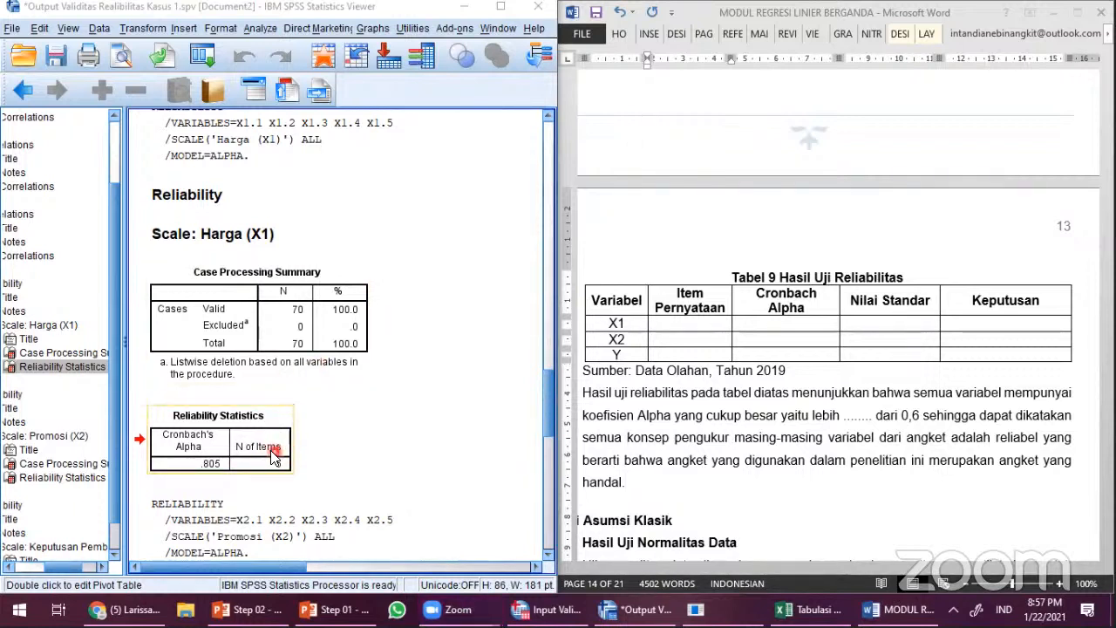
pyautogui.click(665, 324)
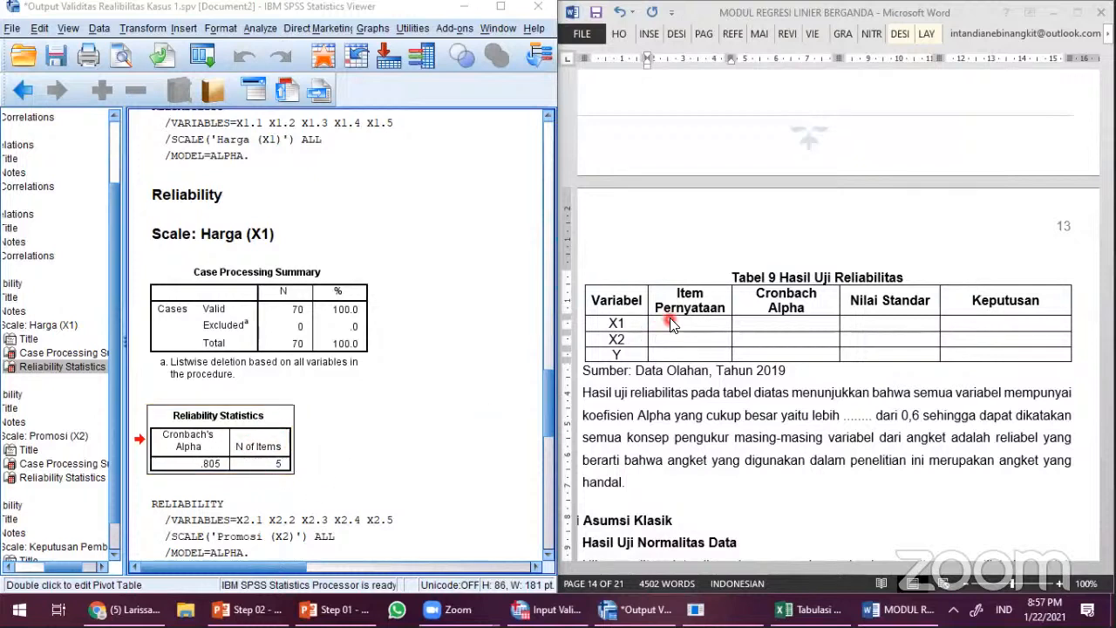
pyautogui.write('5')
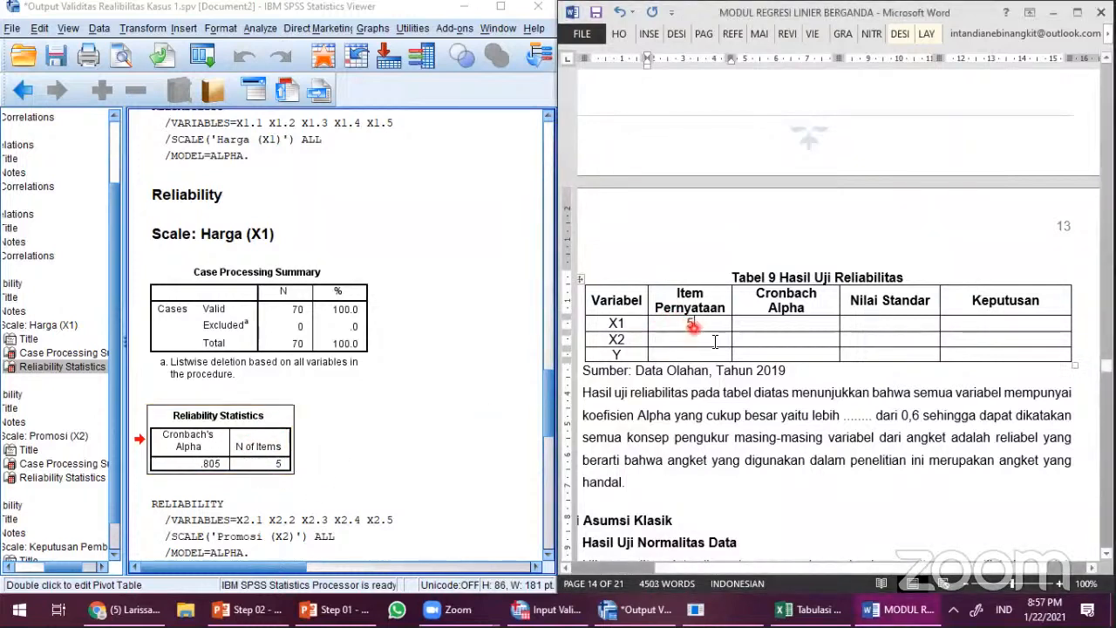
# Step: Fill in the Cronbach Alpha value for X1 in Tabel 9 as 0,805 from the SPSS output
pyautogui.moveTo(757, 294); pyautogui.dragTo(810, 305)
pyautogui.click(808, 308)
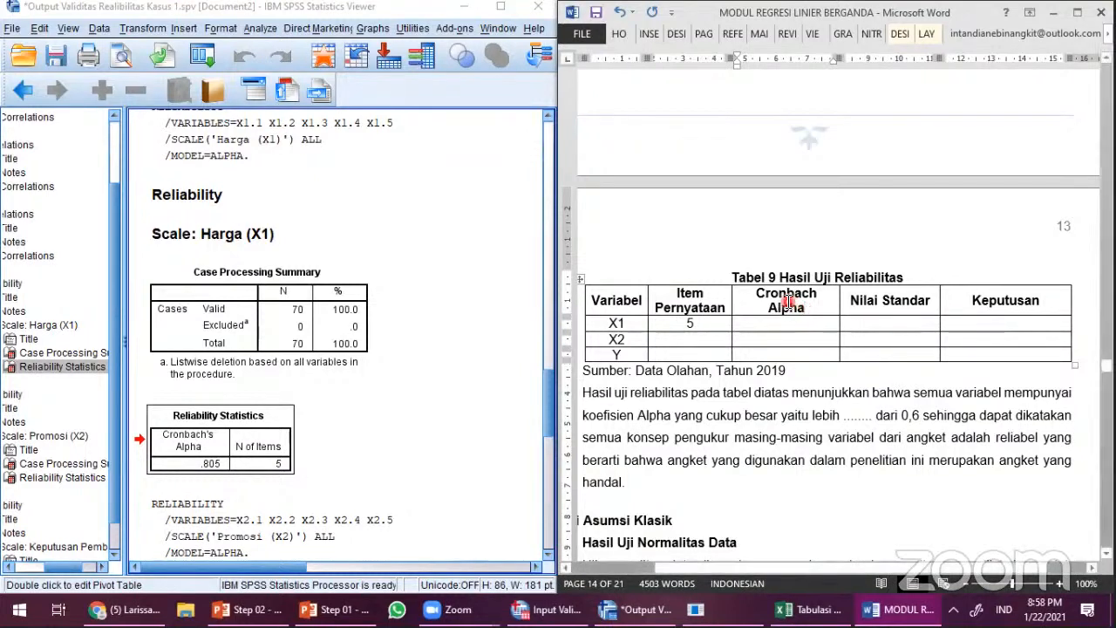
pyautogui.moveTo(765, 293); pyautogui.dragTo(806, 306)
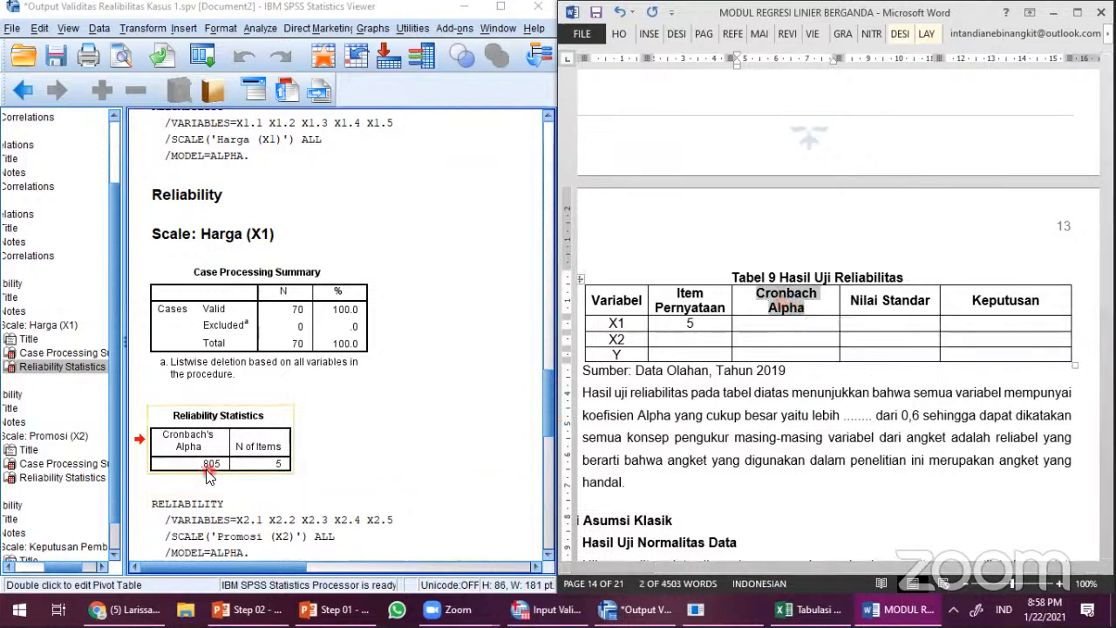
pyautogui.click(234, 233)
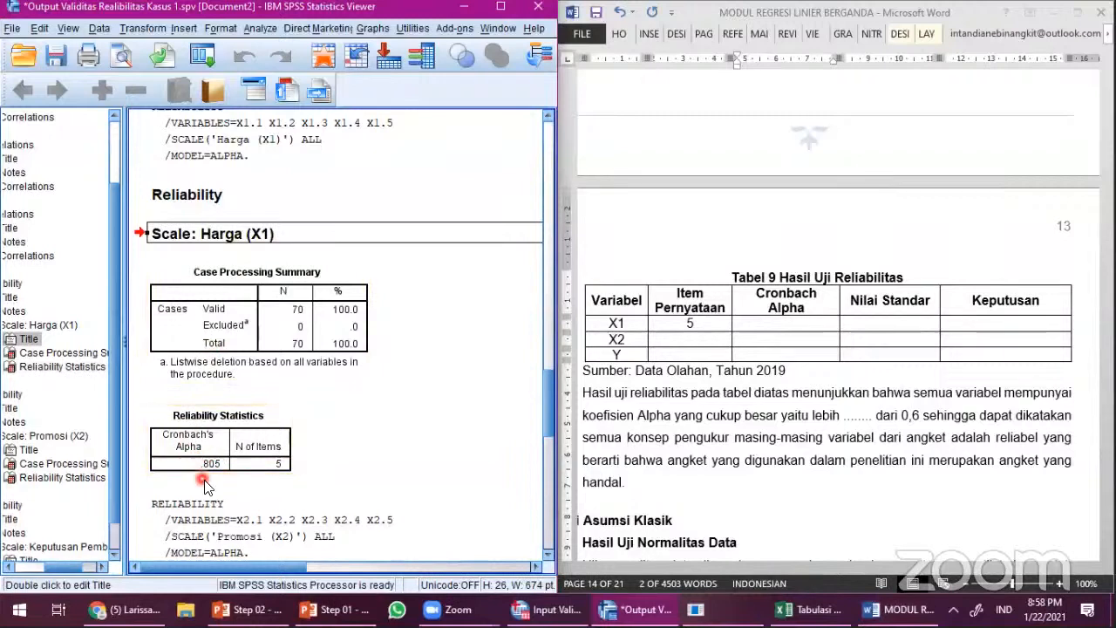
pyautogui.click(755, 321)
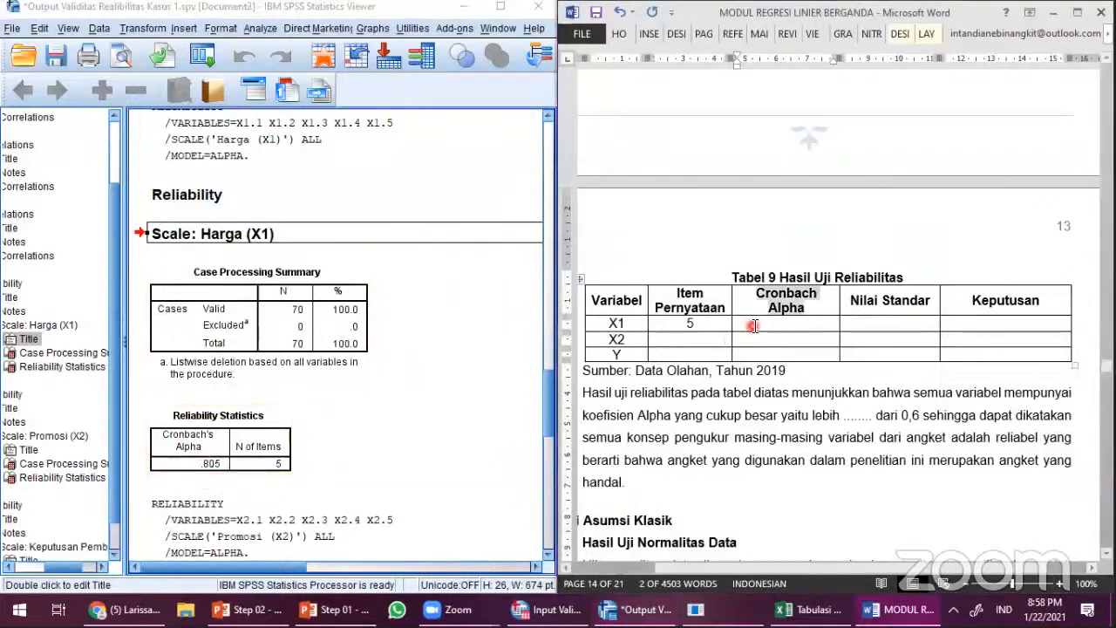
pyautogui.write('0,805')
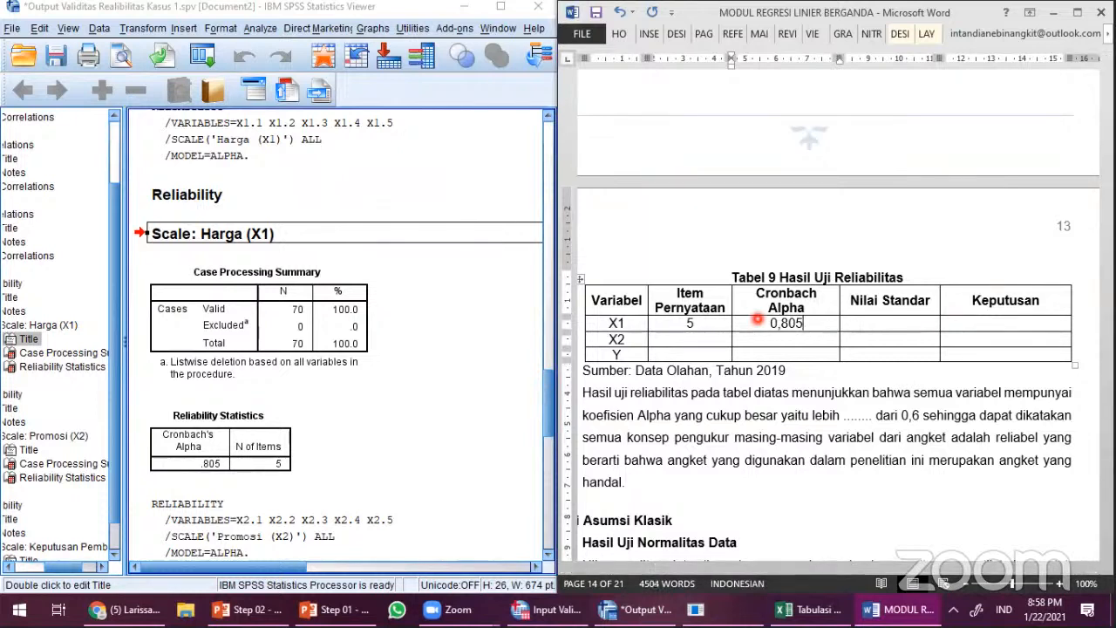
# Step: Set the Nilai Standar for X1 in Tabel 9 to 0,60
pyautogui.click(863, 322)
pyautogui.click(865, 322)
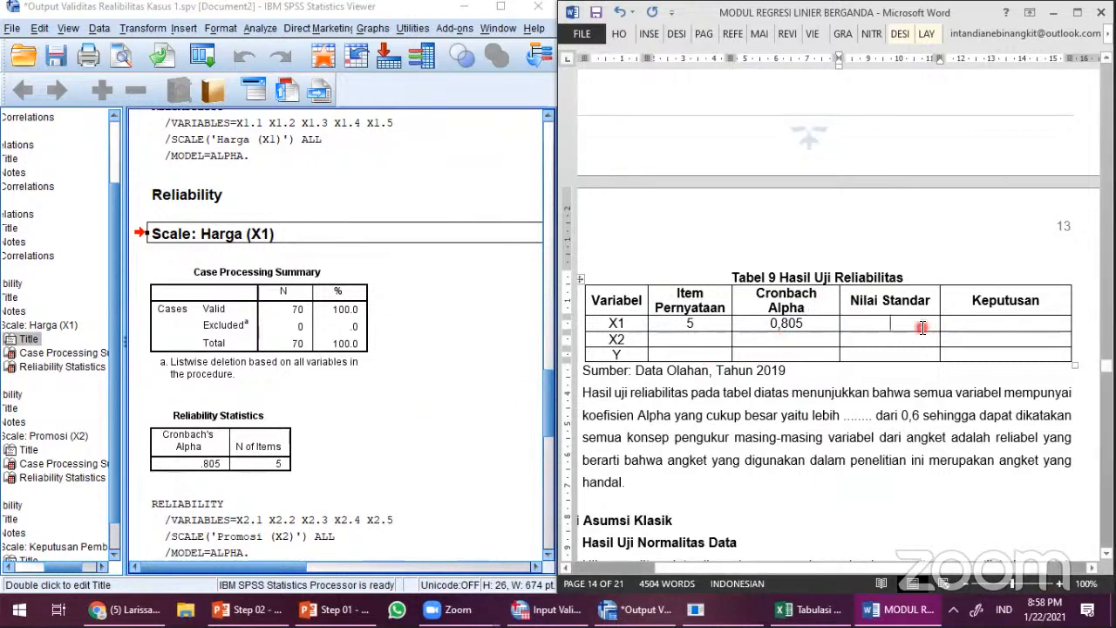
pyautogui.write('0,60')
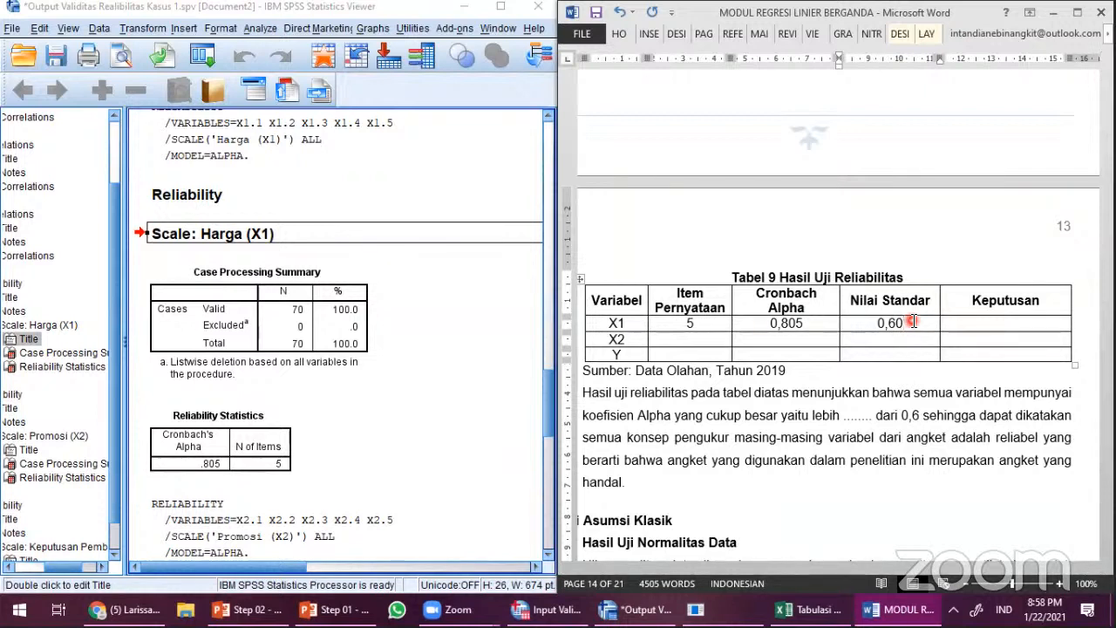
# Step: Clear the Item Pernyataan cell in the X1 row of Tabel 9 and re-enter 5
pyautogui.click(614, 323)
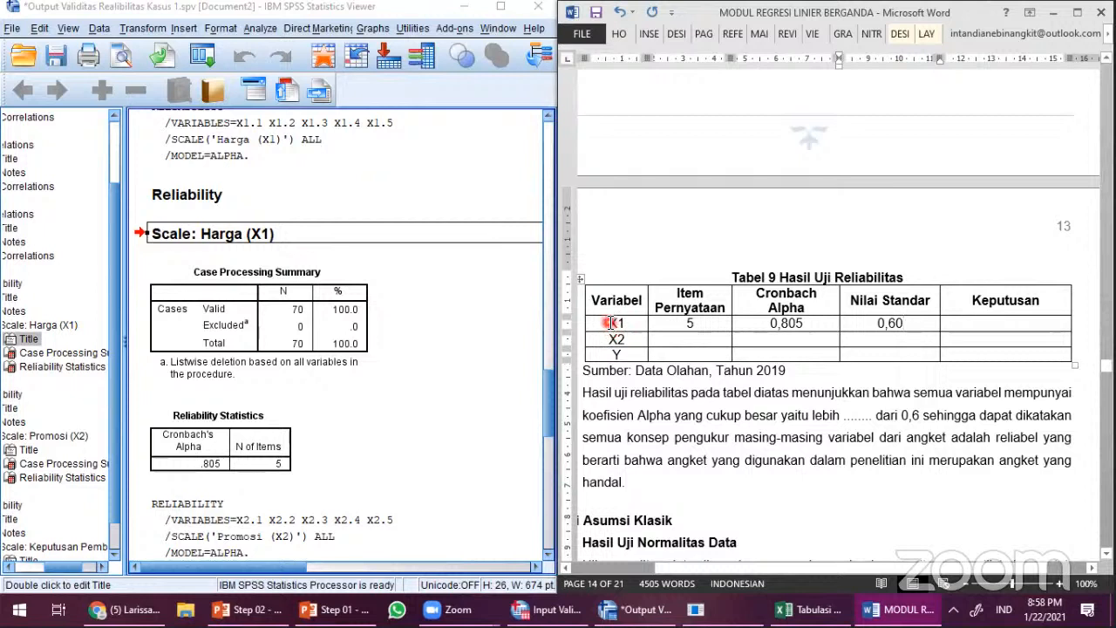
pyautogui.doubleClick(614, 322)
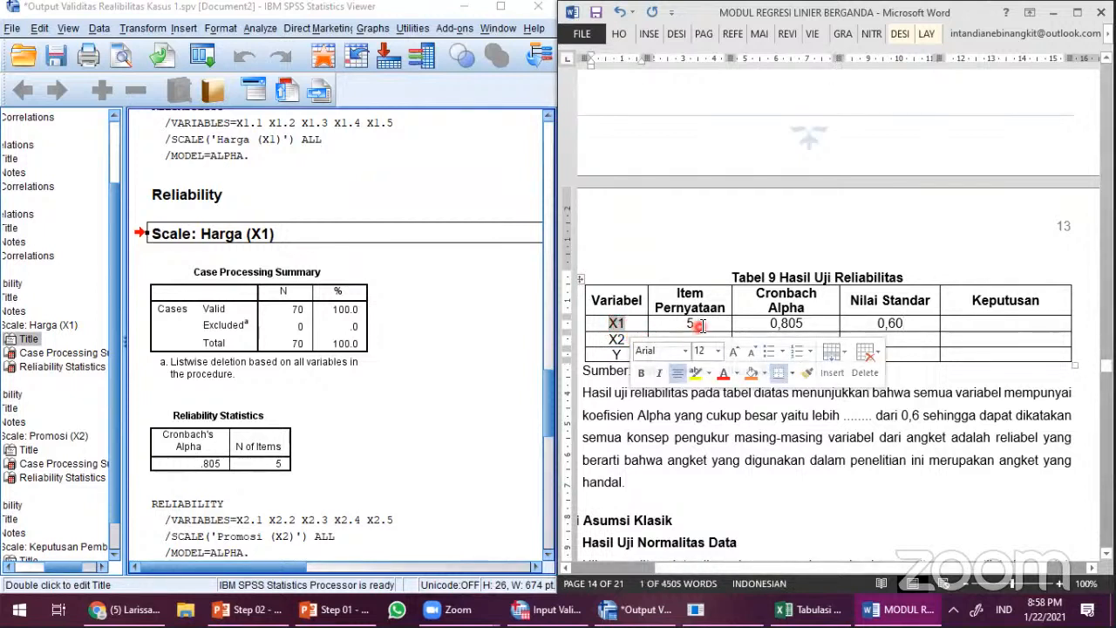
pyautogui.click(701, 324)
pyautogui.doubleClick(689, 324)
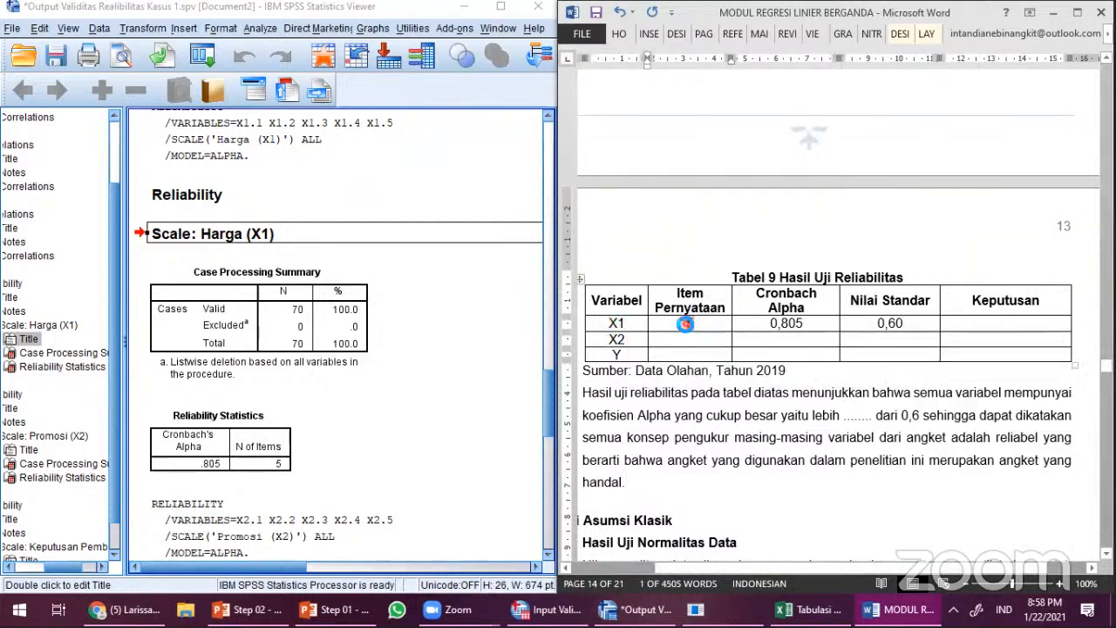
pyautogui.press('BackSpace')
pyautogui.write('5')
# Step: Compare X1's Cronbach Alpha with the Nilai Standar and enter "Reliabel" as its Keputusan in Tabel 9
pyautogui.moveTo(771, 323); pyautogui.dragTo(817, 316)
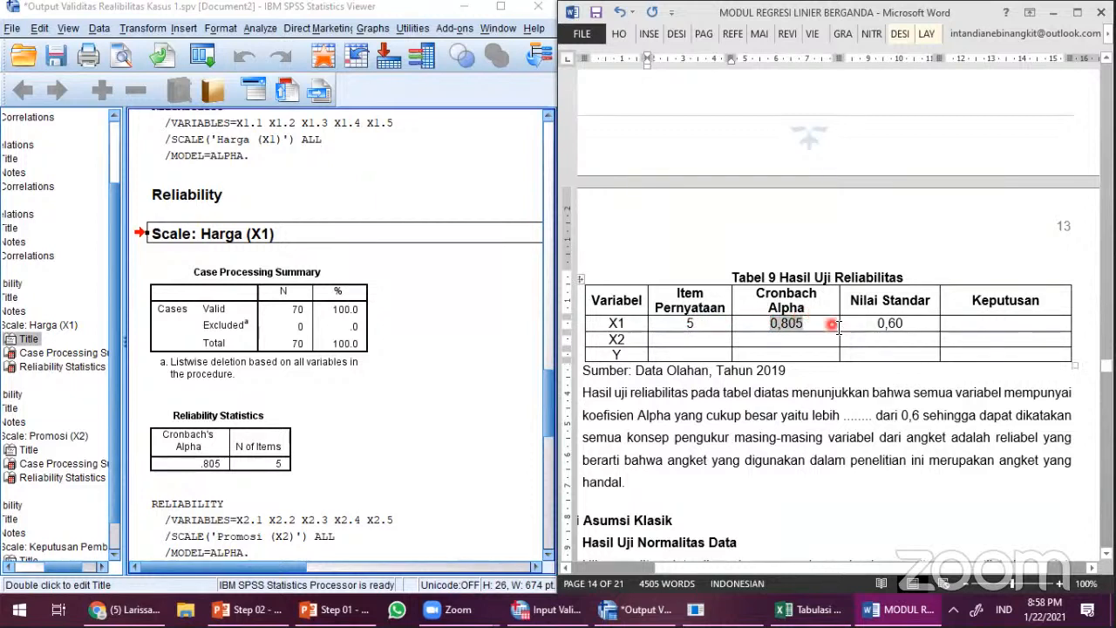
pyautogui.click(877, 323)
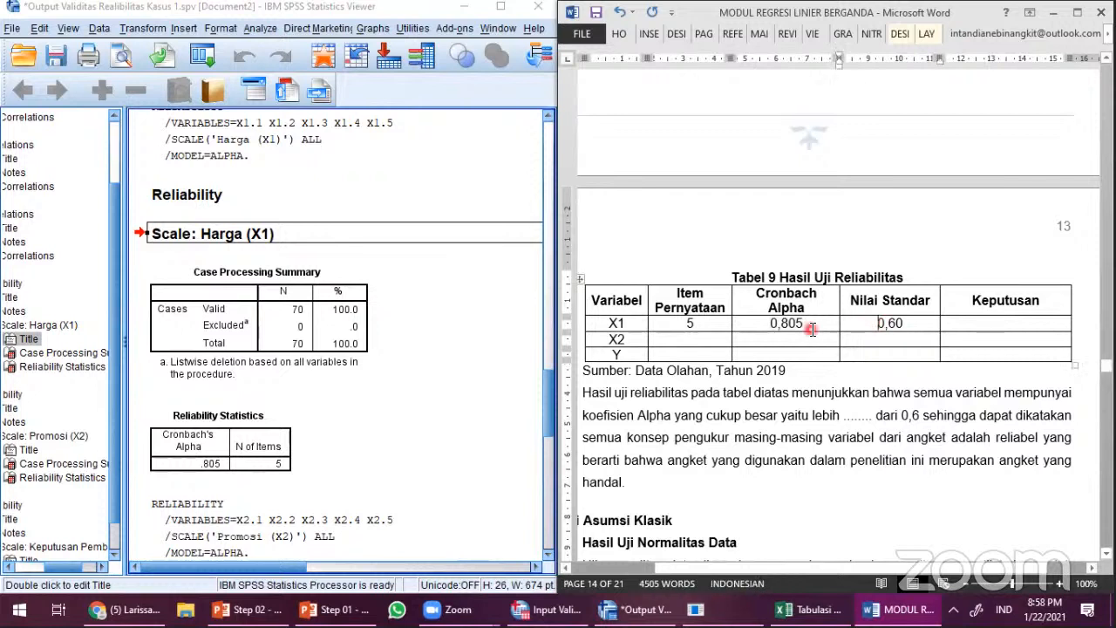
pyautogui.moveTo(823, 324); pyautogui.dragTo(767, 325)
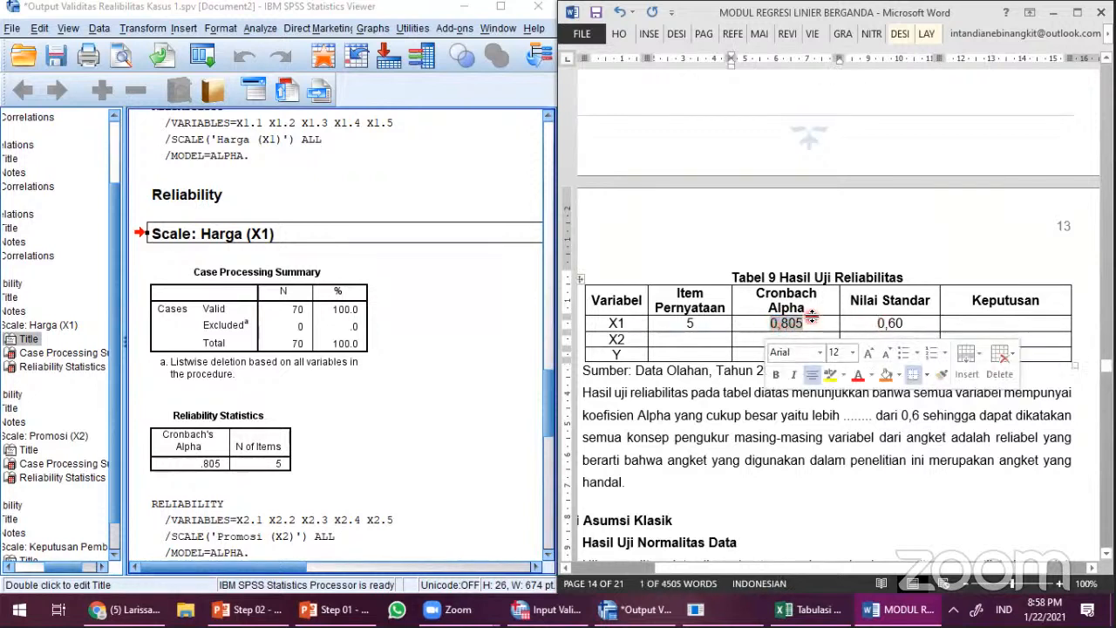
pyautogui.moveTo(874, 323); pyautogui.dragTo(912, 324)
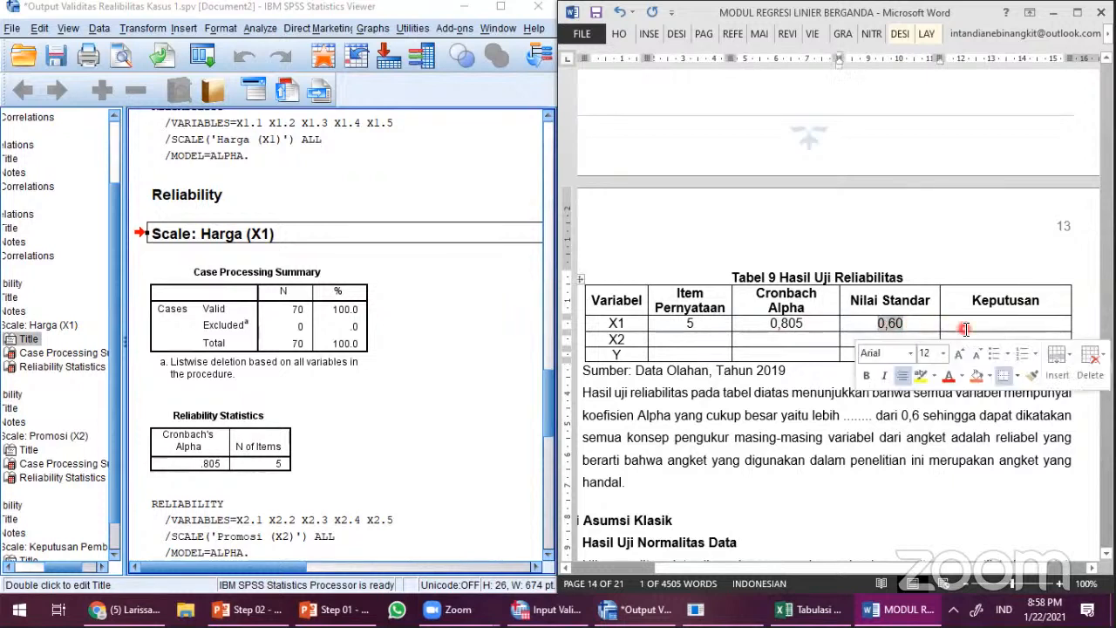
pyautogui.click(972, 322)
pyautogui.write('Reliabel')
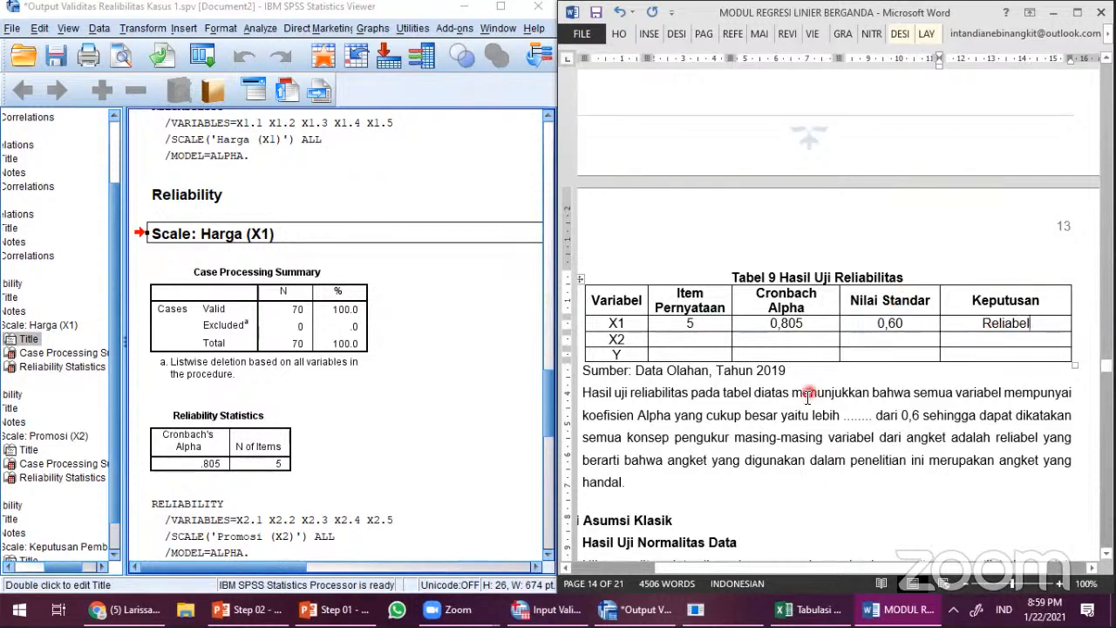
# Step: Try "dari" and "besar" in the blank after "lebih" in the reliability interpretation, and put the dotted placeholder back
pyautogui.moveTo(584, 394); pyautogui.dragTo(868, 418)
pyautogui.click(868, 418)
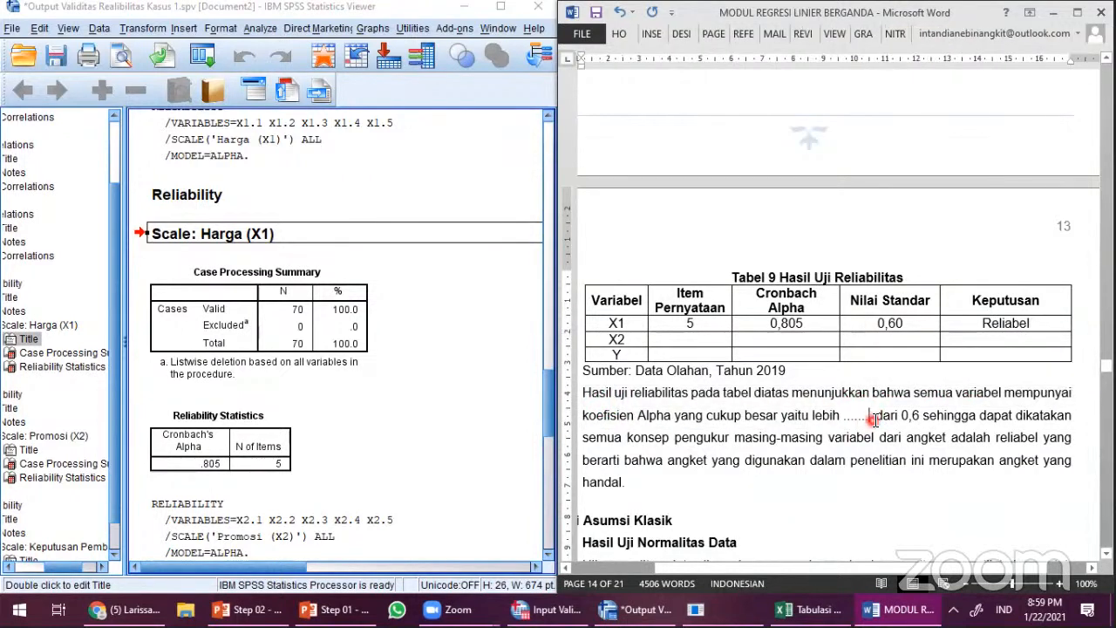
pyautogui.moveTo(584, 393); pyautogui.dragTo(872, 415)
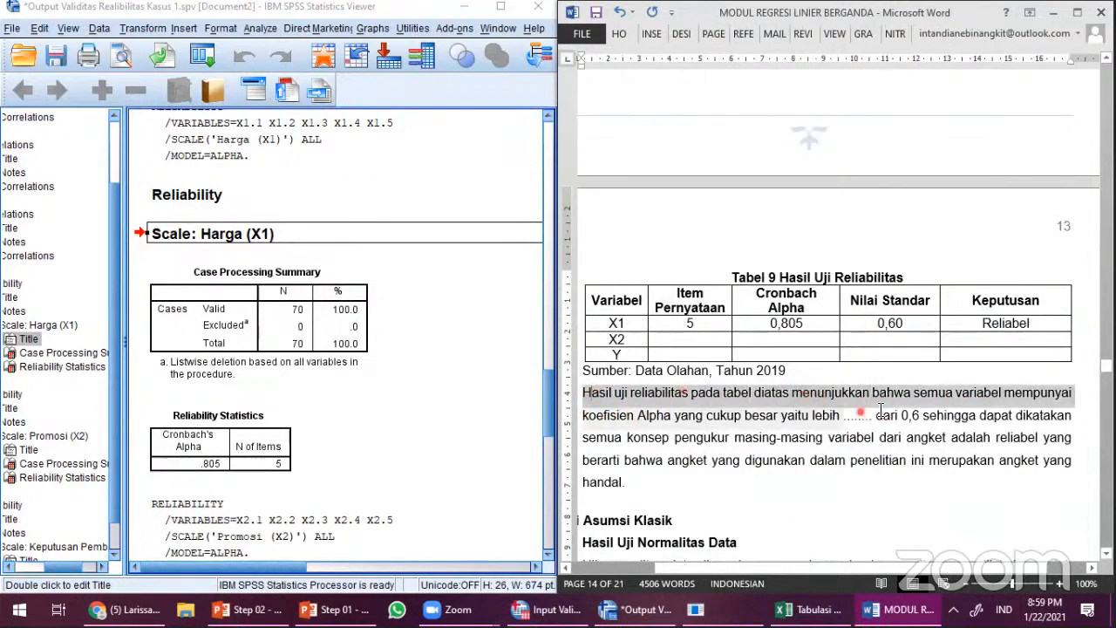
pyautogui.click(759, 334)
pyautogui.moveTo(759, 334); pyautogui.dragTo(761, 342)
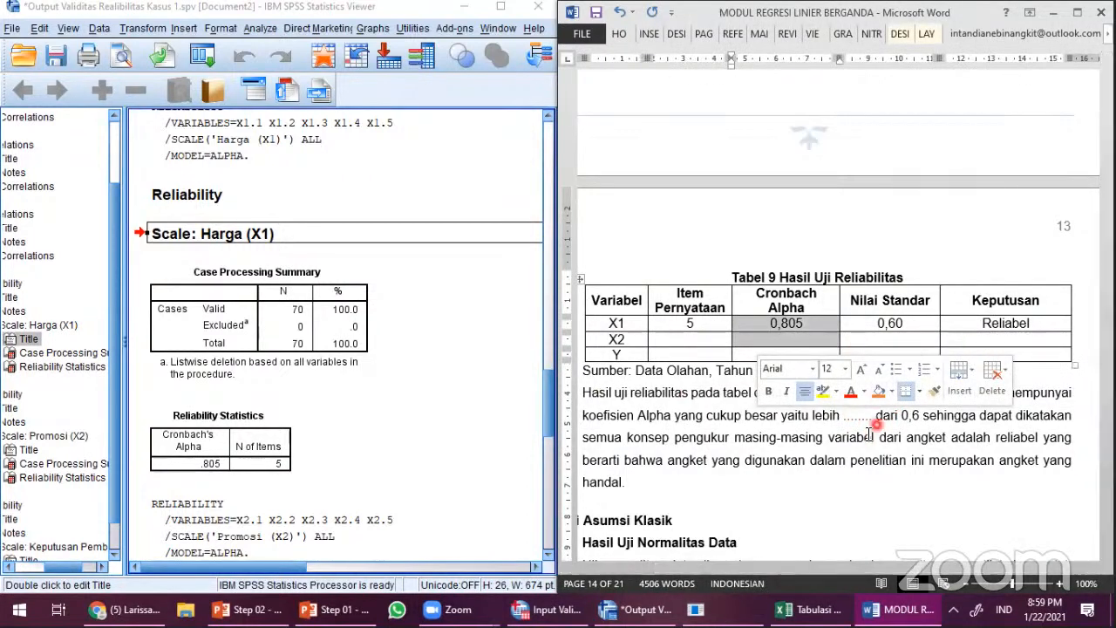
pyautogui.moveTo(873, 416); pyautogui.dragTo(846, 410)
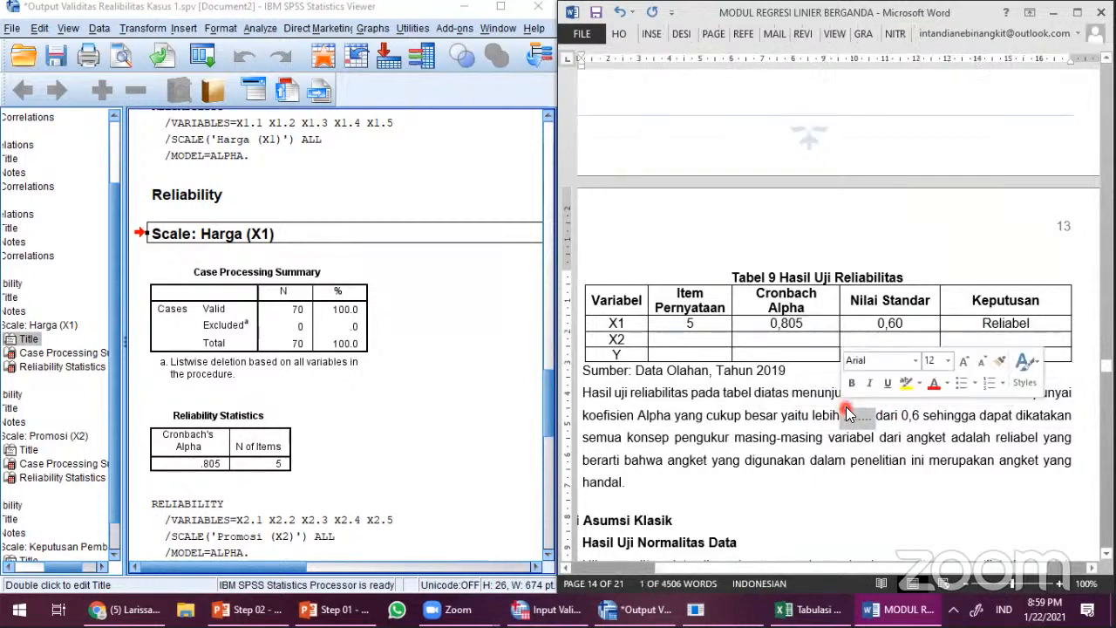
pyautogui.click(651, 392)
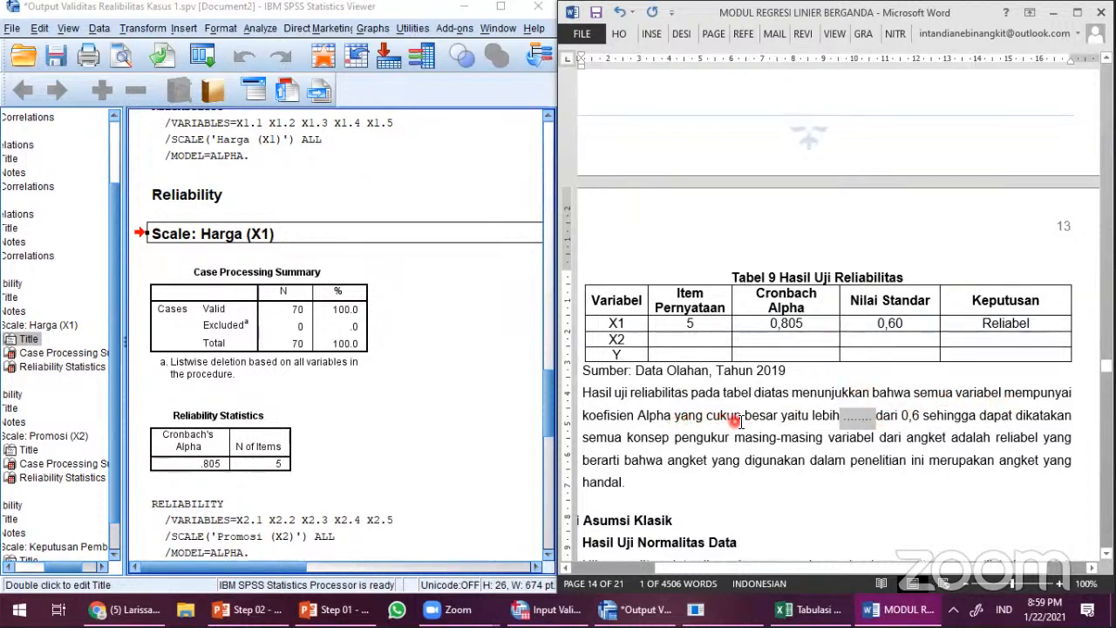
pyautogui.press('BackSpace')
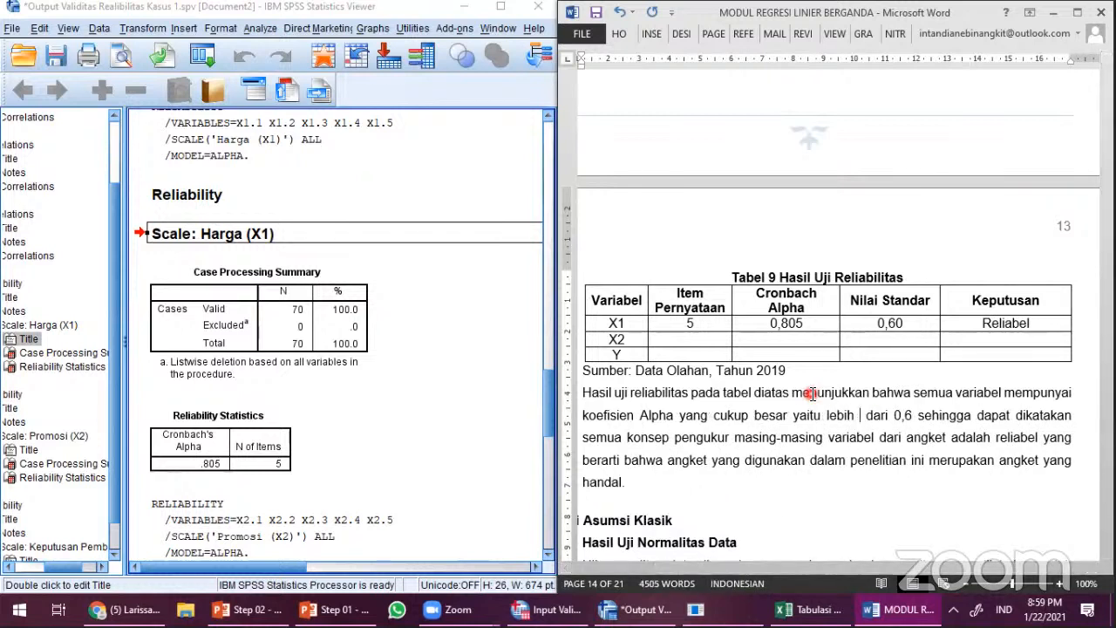
pyautogui.write('dari')
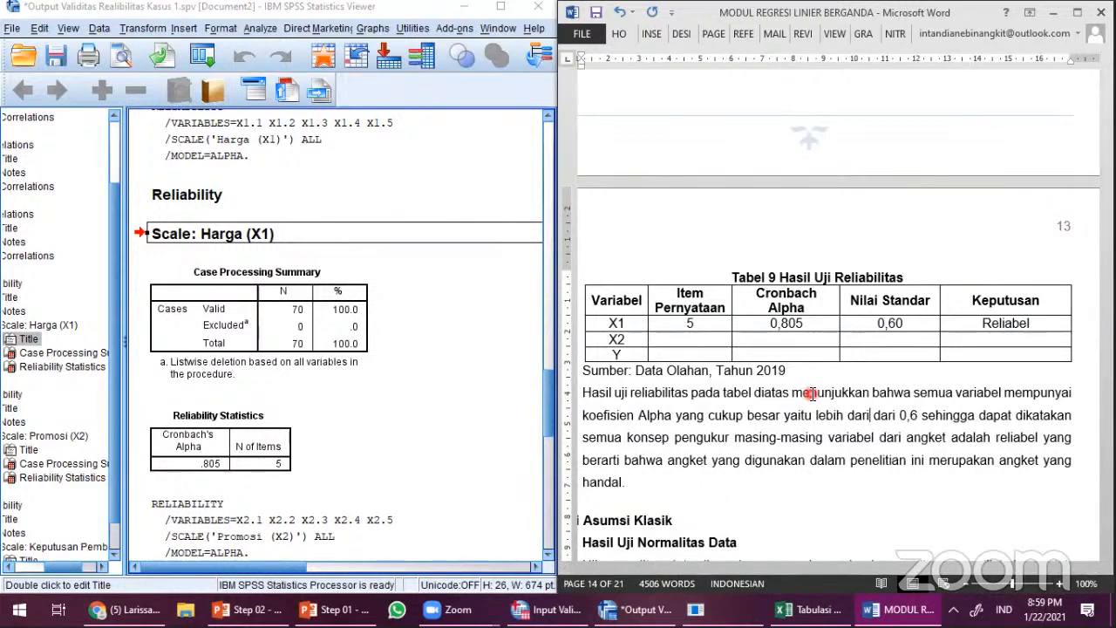
pyautogui.hotkey('ctrl', 'shift', 'Left')
pyautogui.write('besar')
pyautogui.hotkey('ctrl', 'shift', 'Left')
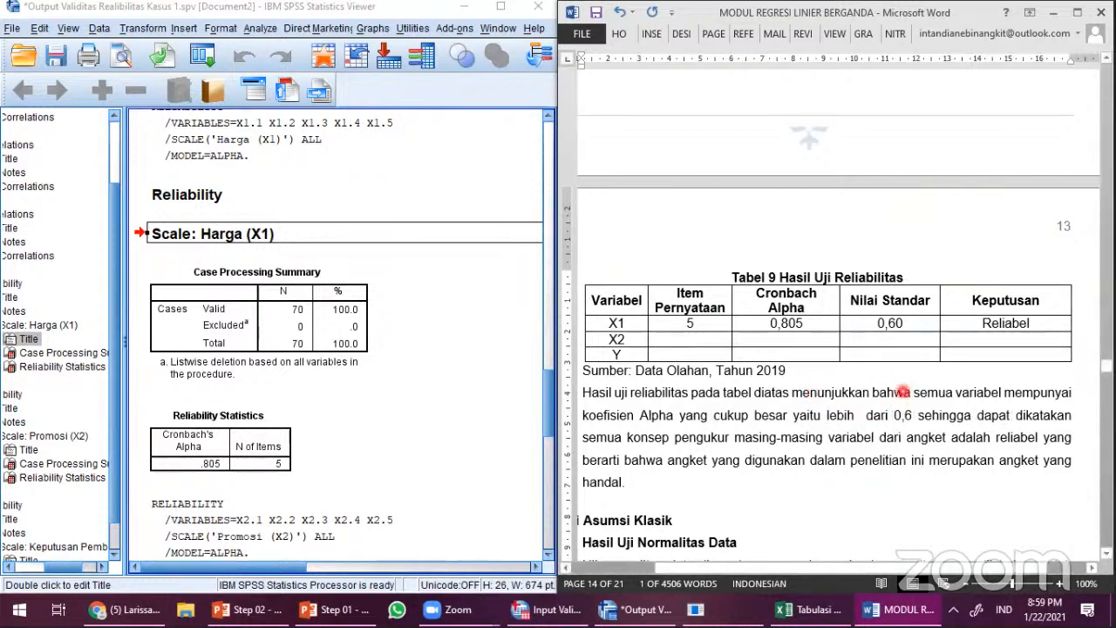
pyautogui.write('.......')
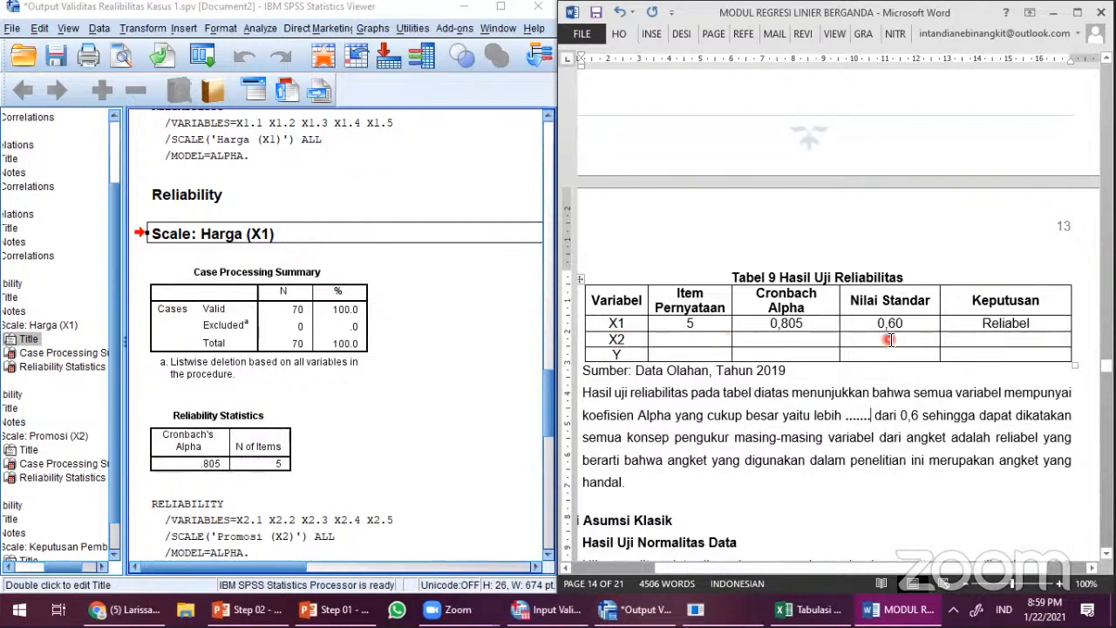
# Step: Go back to Tabel 6 Hasil Uji Validitas Variabel Harga and change the r hitung of item X1.4 to 0,148
pyautogui.scroll(7, 867, 340)
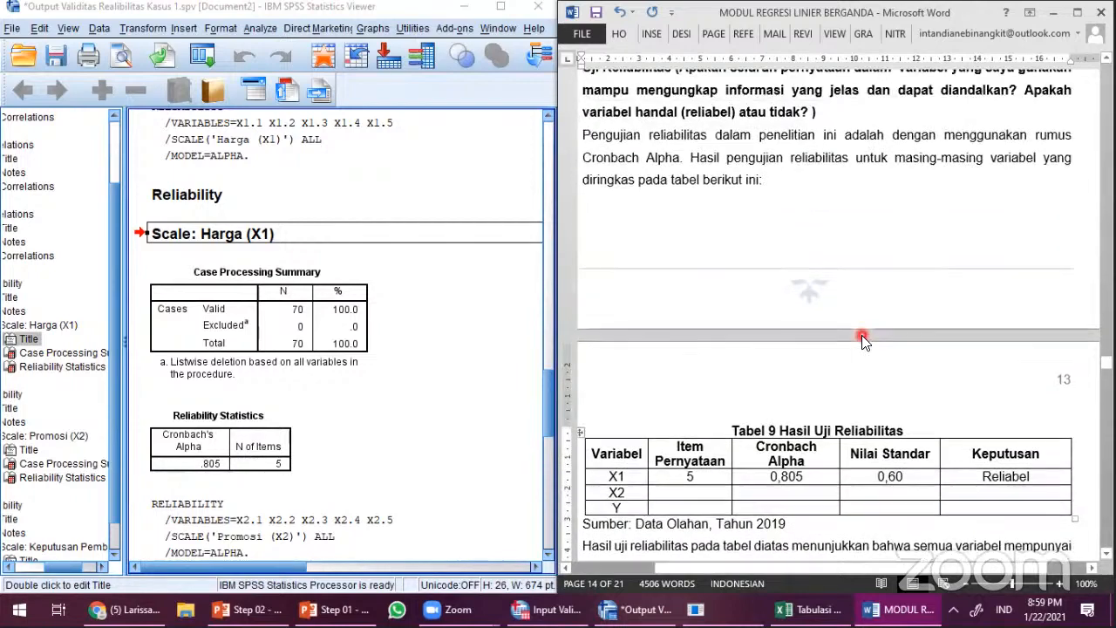
pyautogui.scroll(8, 802, 392)
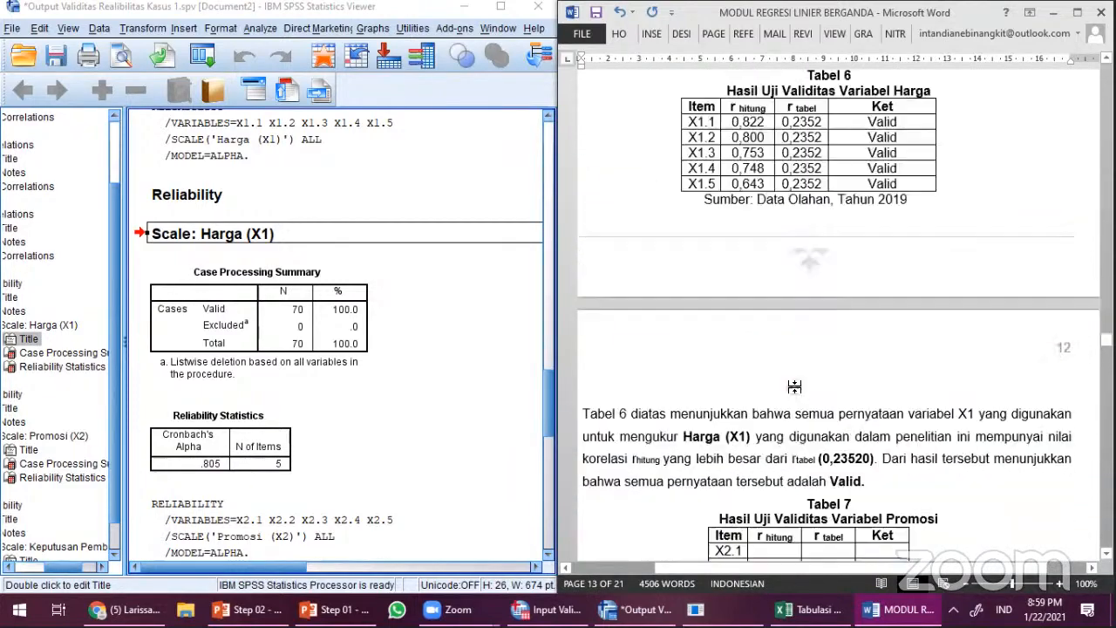
pyautogui.scroll(8, 795, 392)
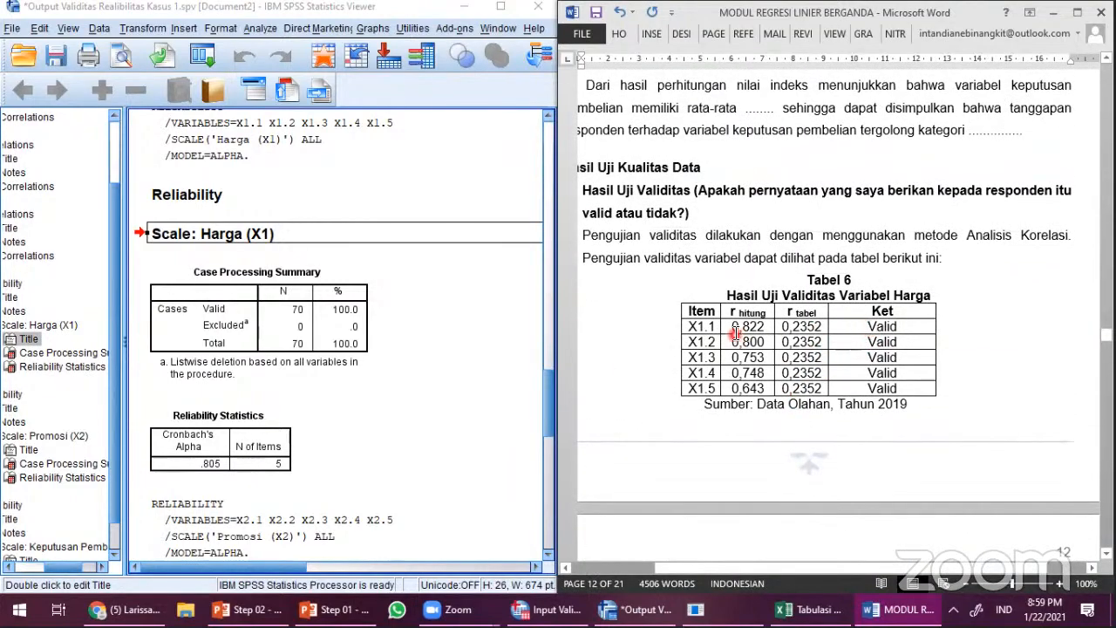
pyautogui.moveTo(692, 326); pyautogui.dragTo(891, 322)
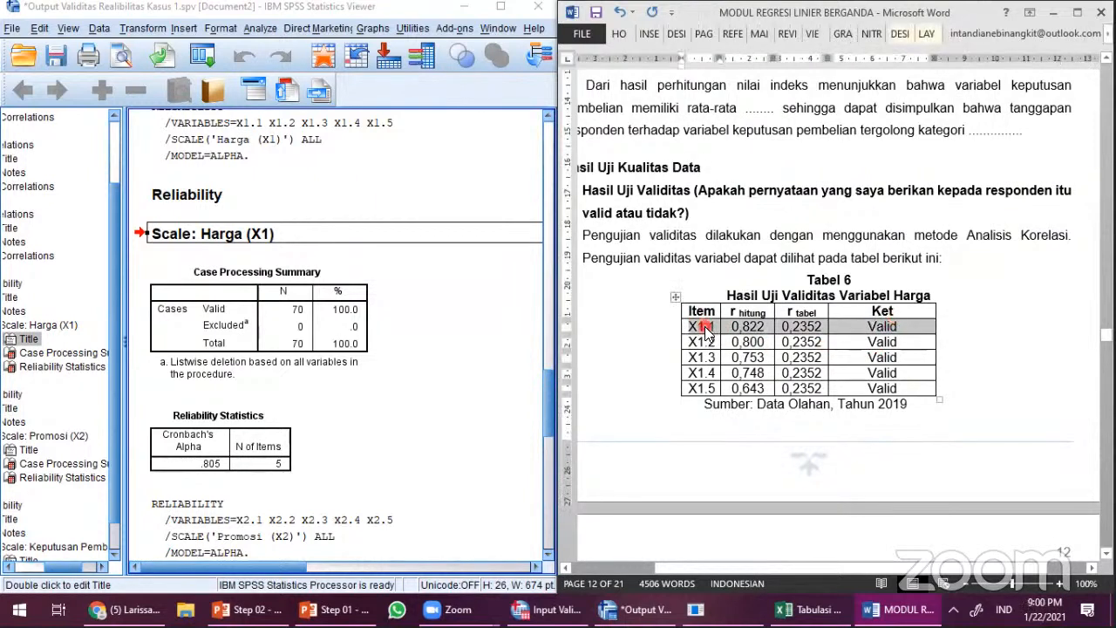
pyautogui.click(749, 369)
pyautogui.press('BackSpace')
pyautogui.write('1')
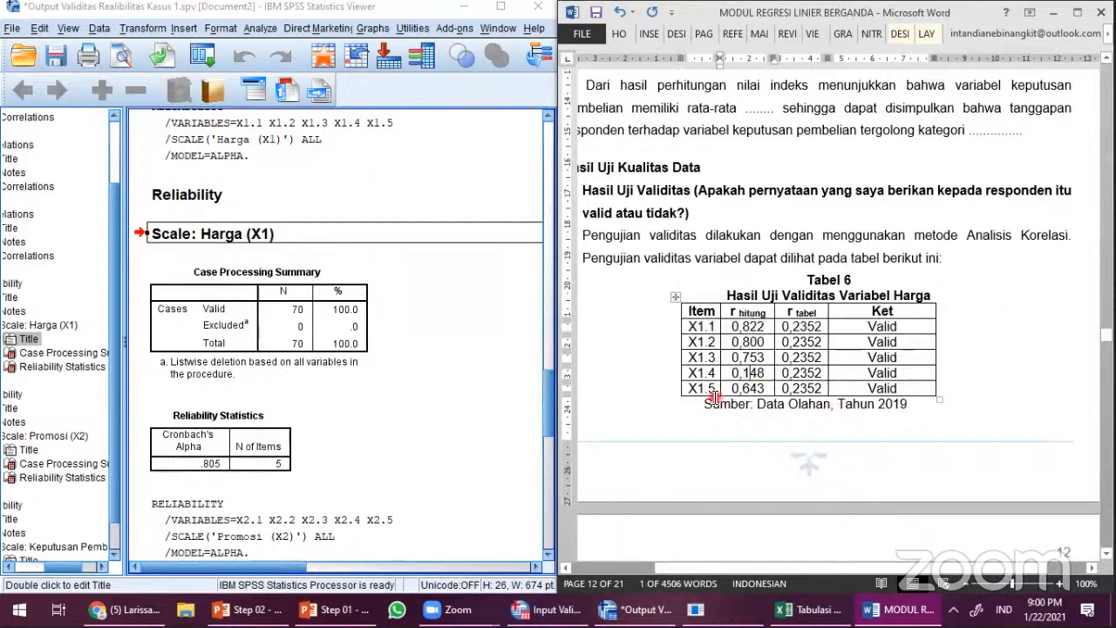
# Step: Maximize the Word document and change the Ket of item X1.4 in Tabel 6 to "Tidak Valid"
pyautogui.doubleClick(707, 374)
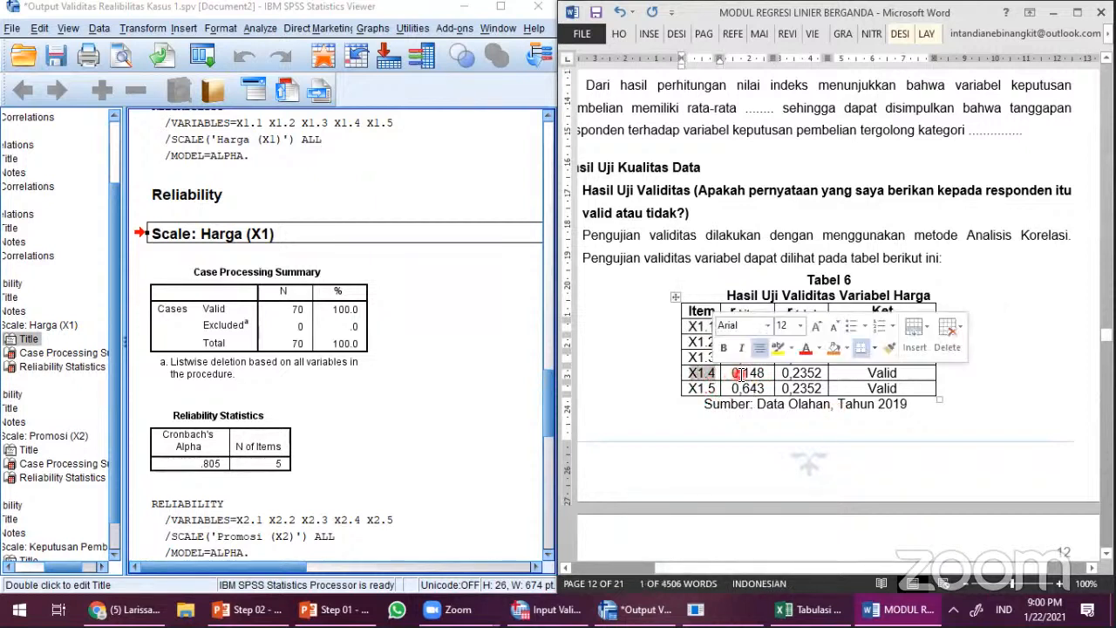
pyautogui.click(1078, 12)
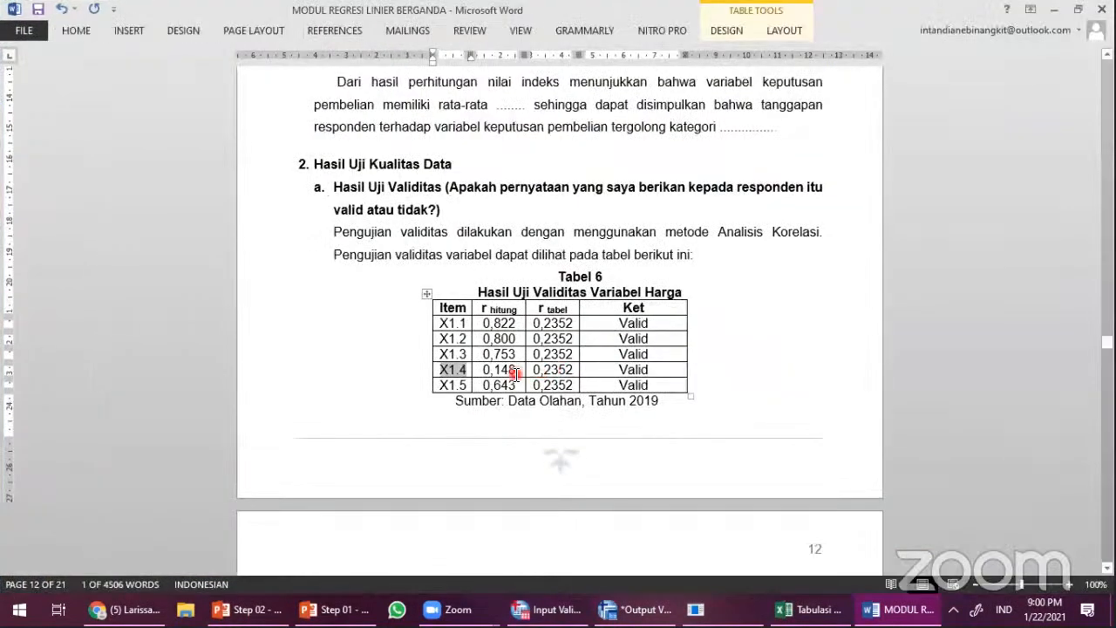
pyautogui.click(515, 373)
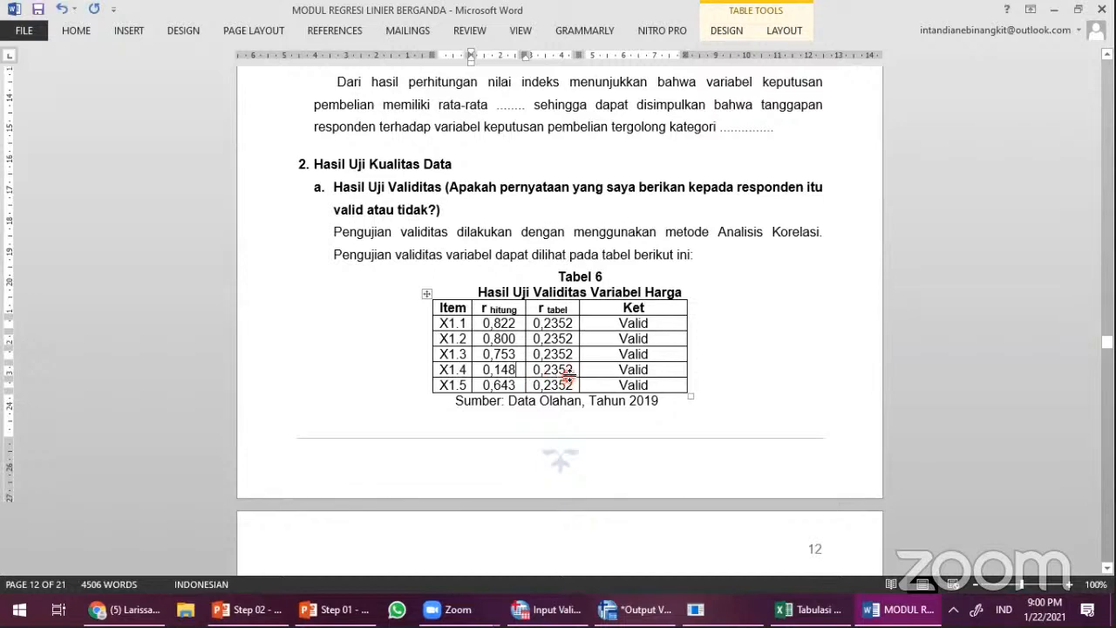
pyautogui.click(599, 369)
pyautogui.write('Tidak')
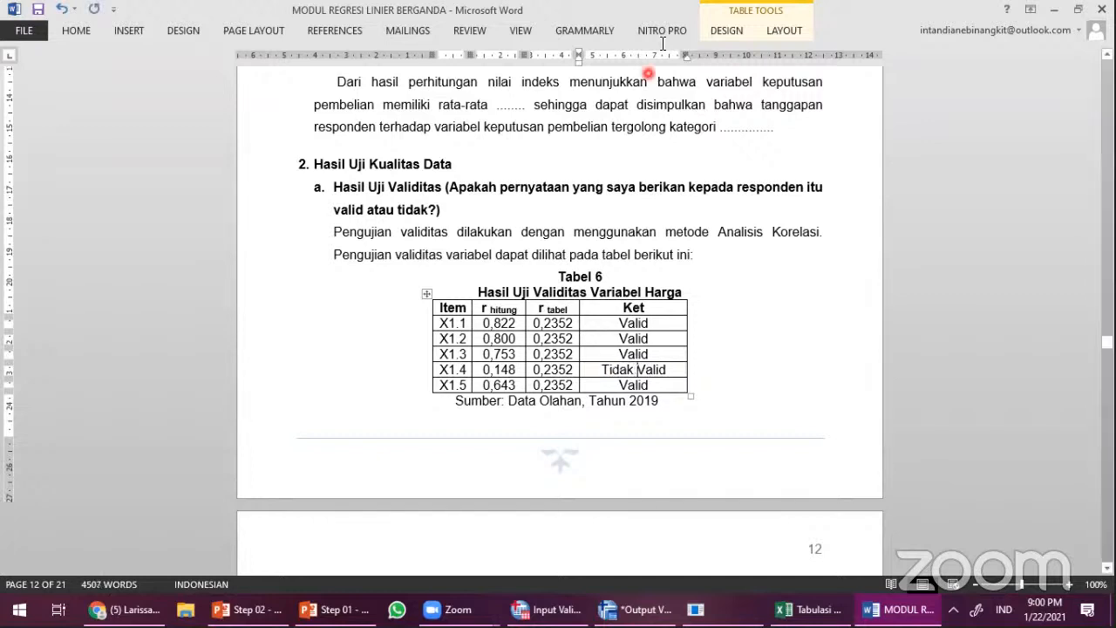
pyautogui.click(671, 369)
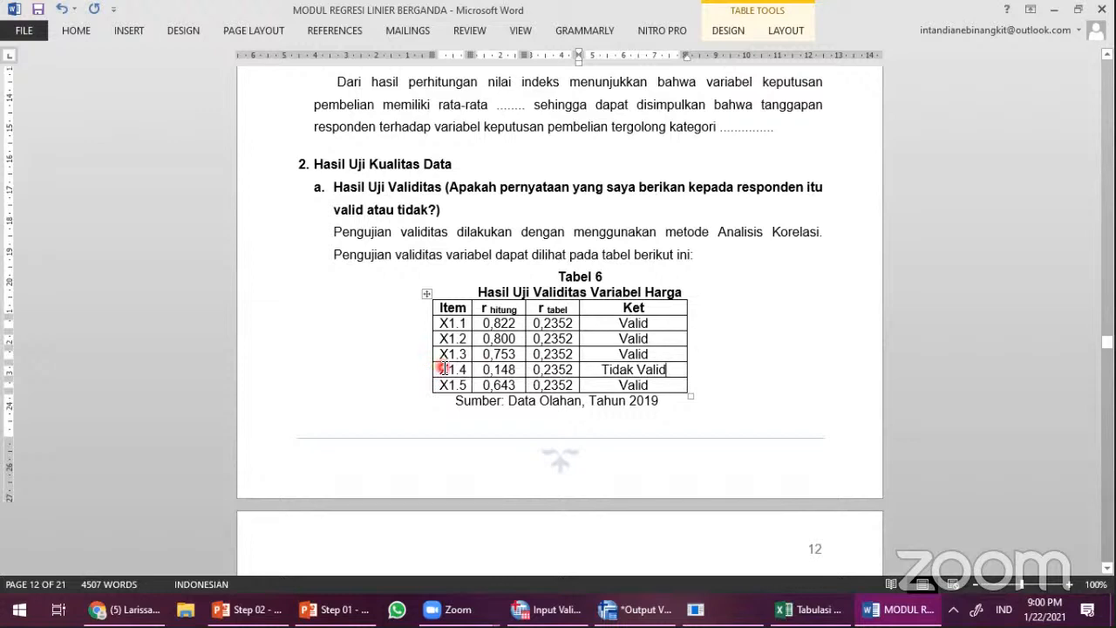
pyautogui.moveTo(443, 370); pyautogui.dragTo(654, 370)
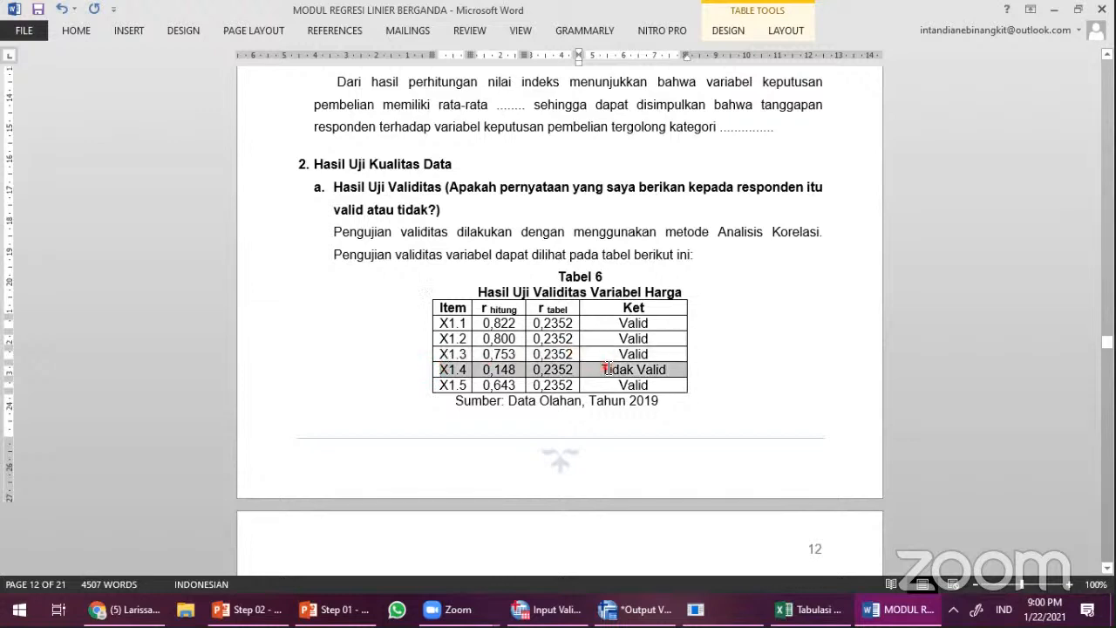
pyautogui.click(784, 31)
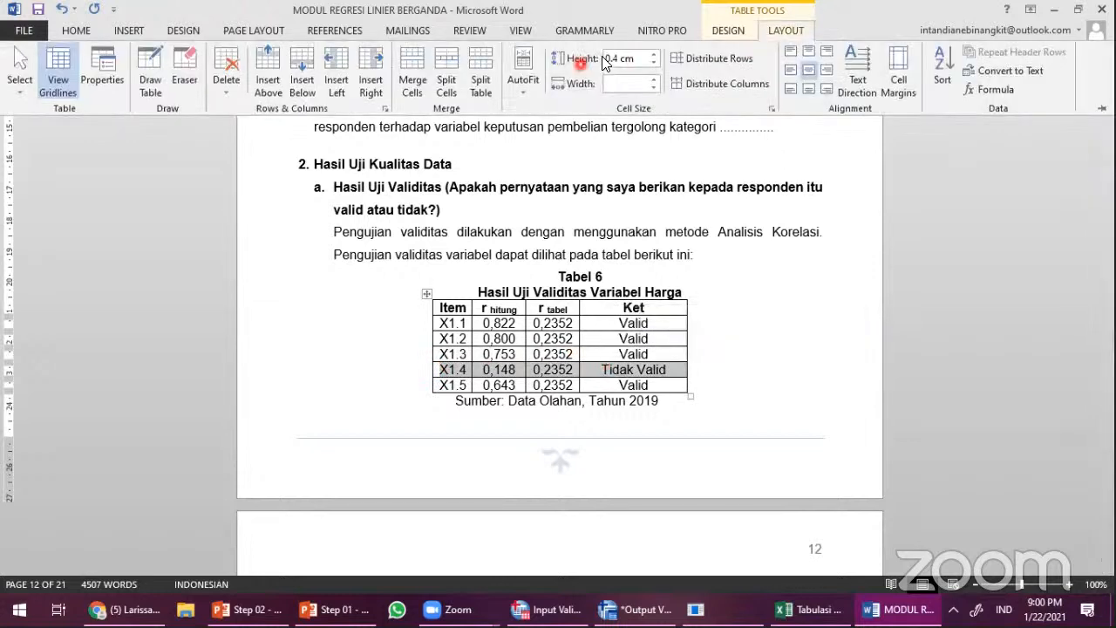
pyautogui.click(373, 63)
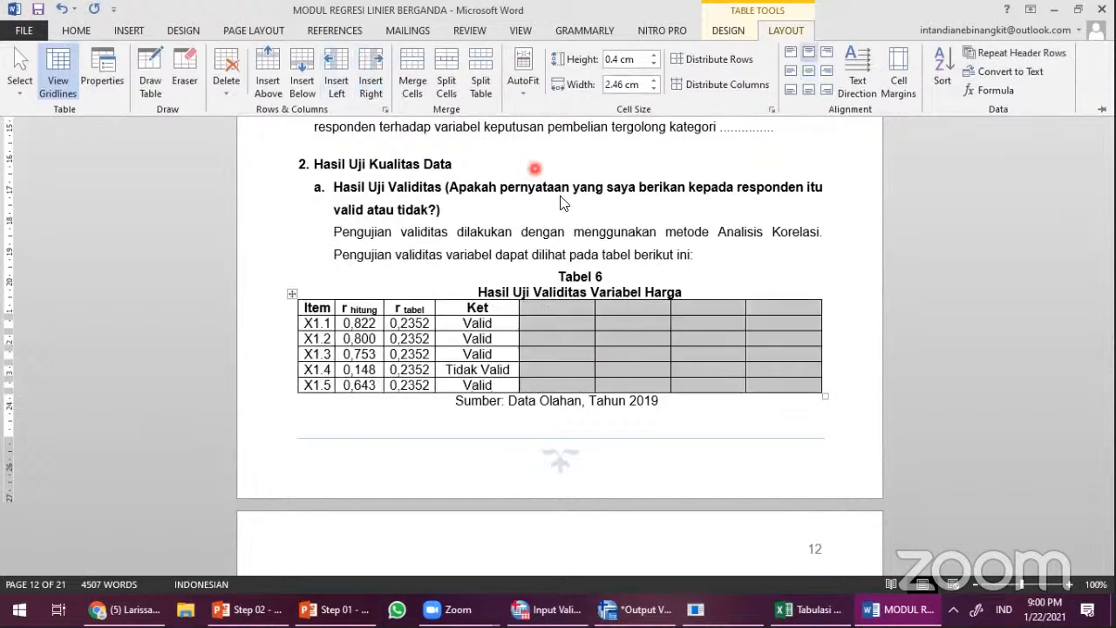
pyautogui.hotkey('ctrl', 'z')
# Step: Insert one column after Ket in Tabel 6 and enter "Dibuang" in its X1.4 row
pyautogui.click(646, 370)
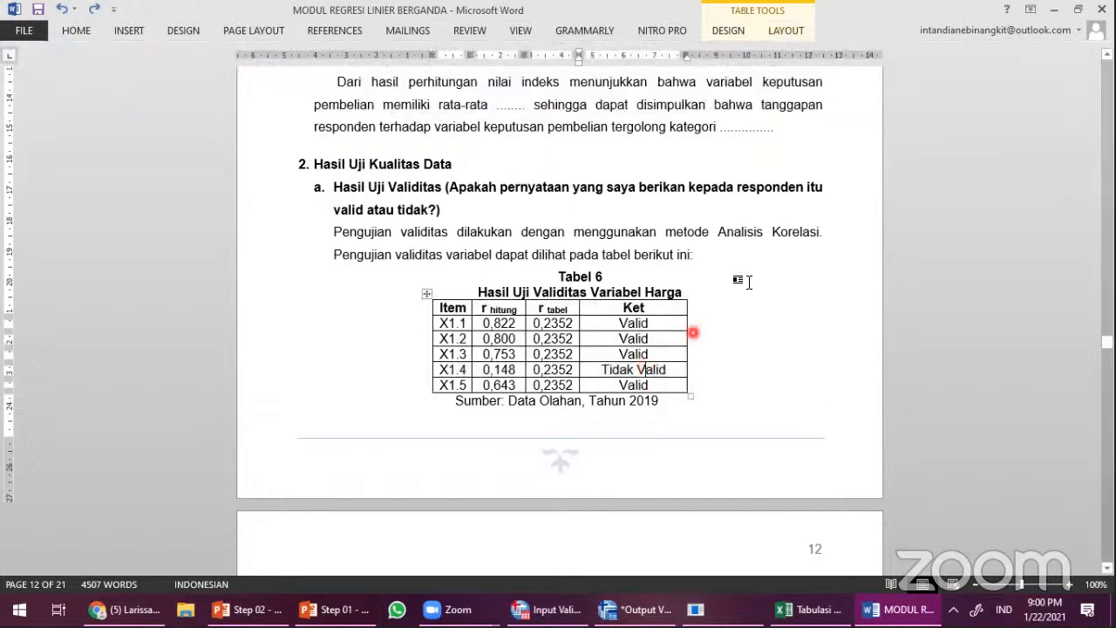
pyautogui.click(783, 33)
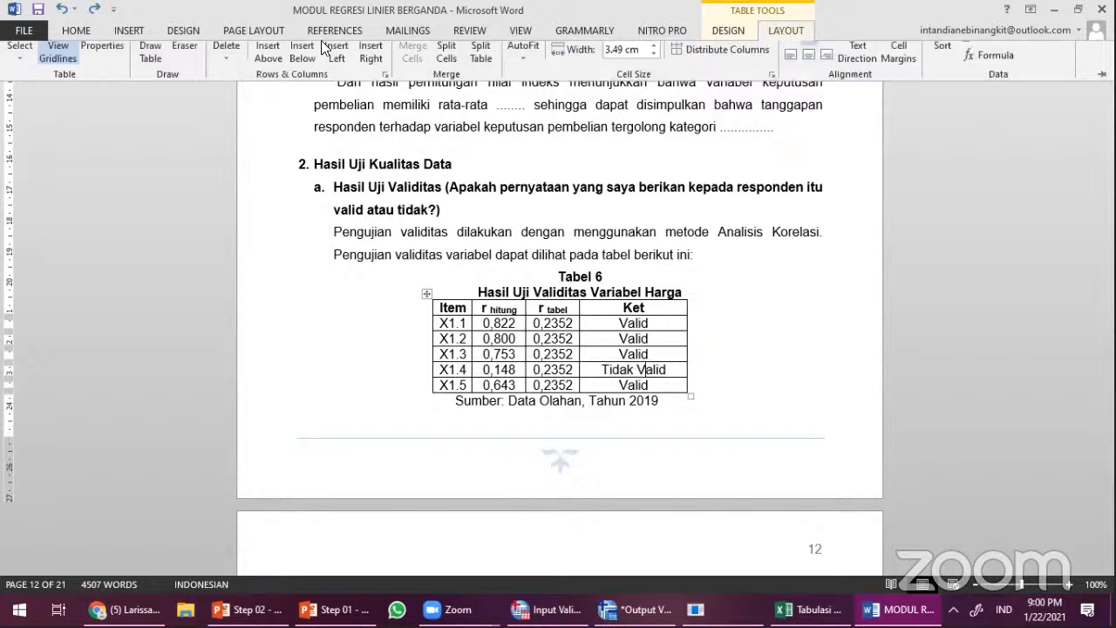
pyautogui.click(661, 370)
pyautogui.write('Dibuang')
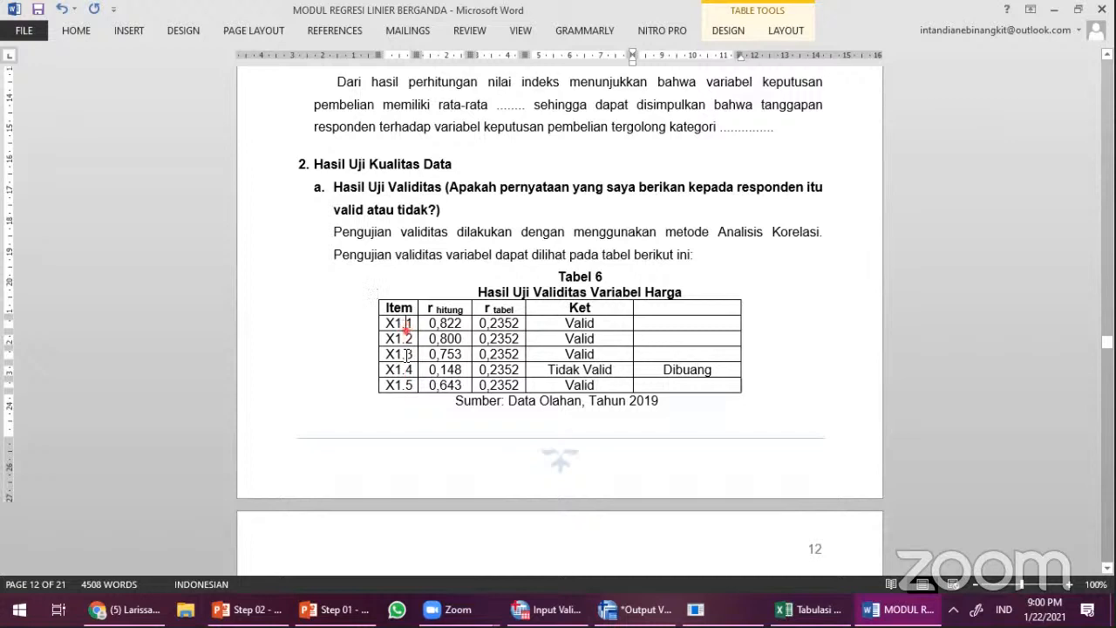
# Step: Highlight items X1.1 to X1.3, item X1.5 and the X1.4 row in Tabel 6 to compare kept and discarded statements
pyautogui.moveTo(402, 324); pyautogui.dragTo(405, 355)
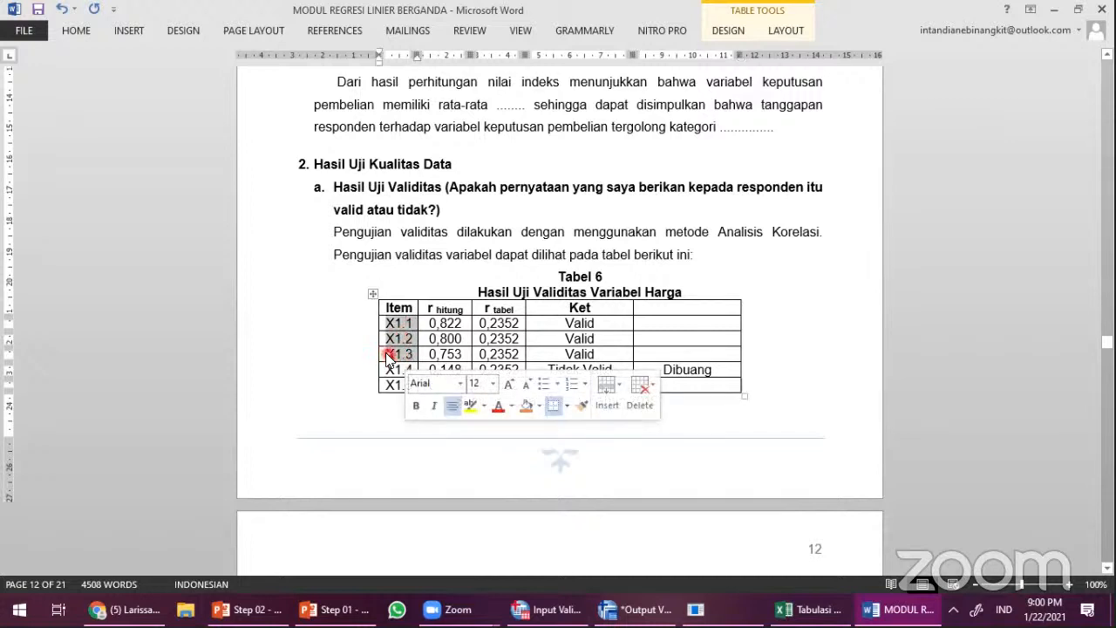
pyautogui.click(389, 384)
pyautogui.moveTo(389, 385); pyautogui.dragTo(412, 384)
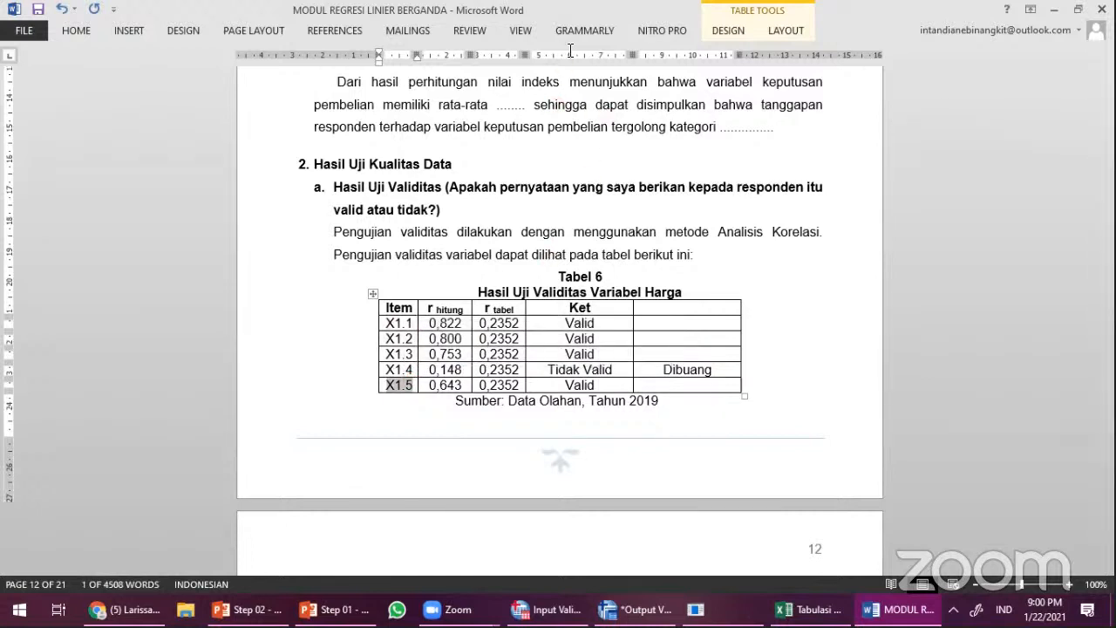
pyautogui.click(681, 326)
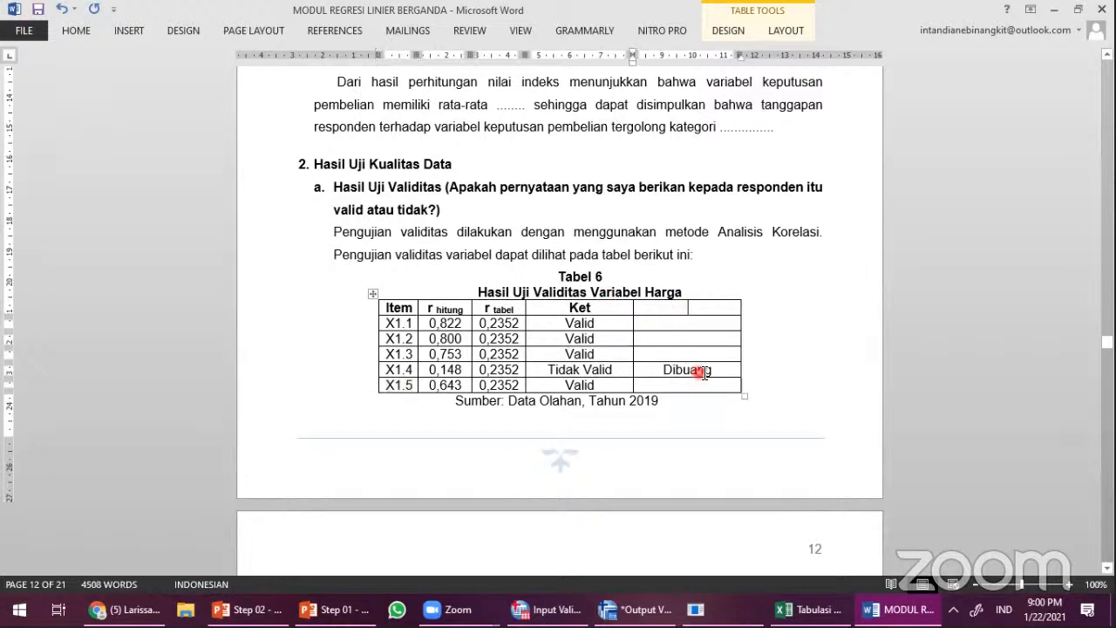
pyautogui.moveTo(704, 373); pyautogui.dragTo(384, 369)
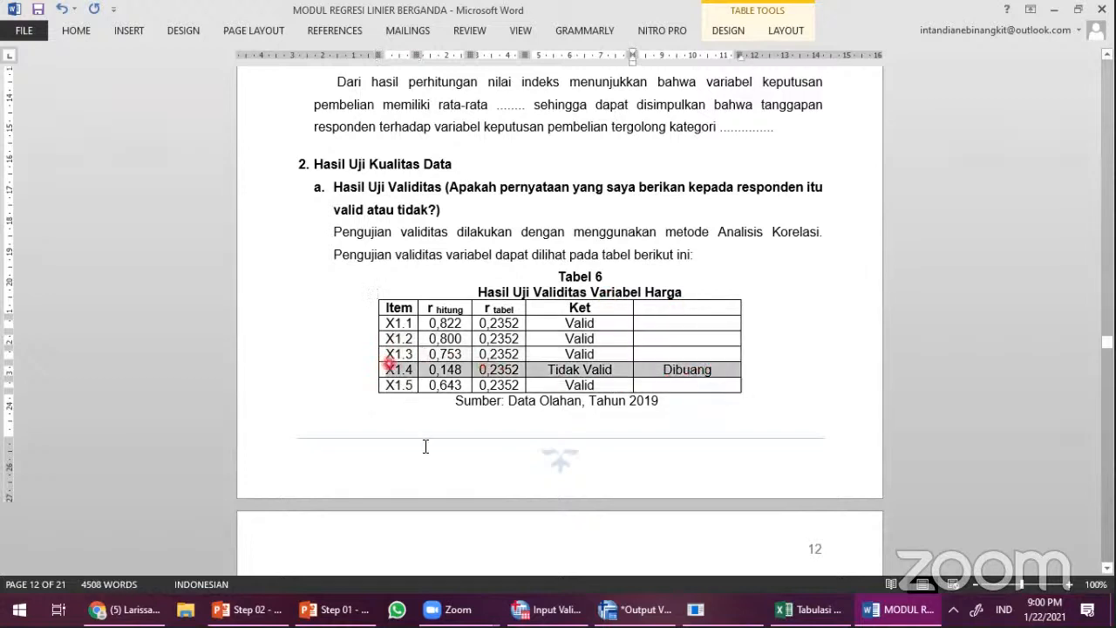
# Step: Switch to the SPSS Data Editor and delete the X1.4 variable column from the validity and reliability dataset
pyautogui.click(545, 609)
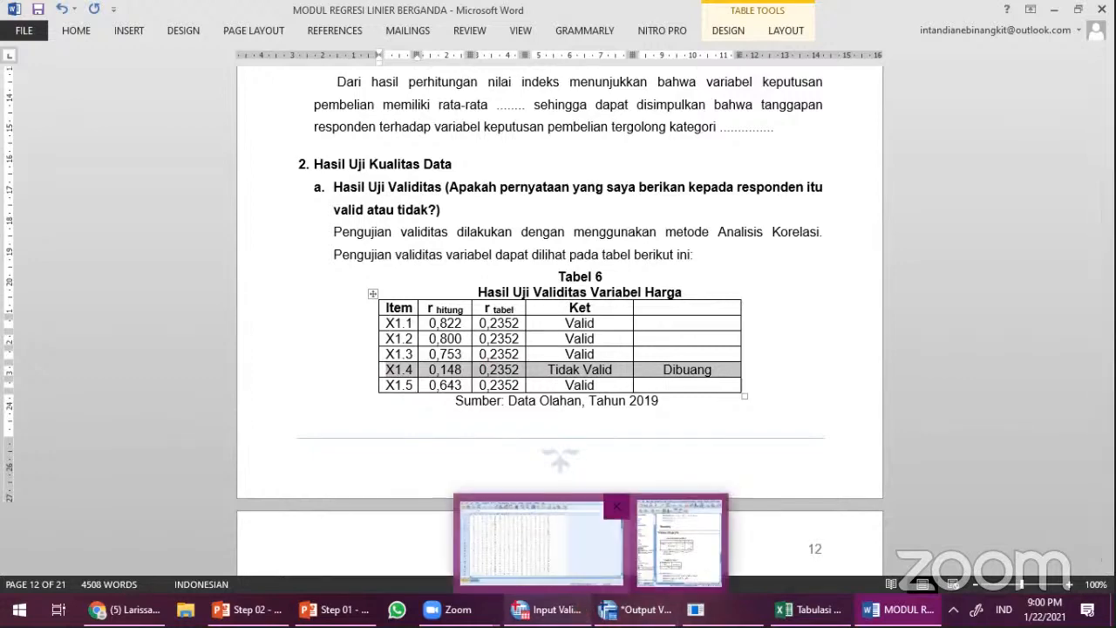
pyautogui.click(565, 560)
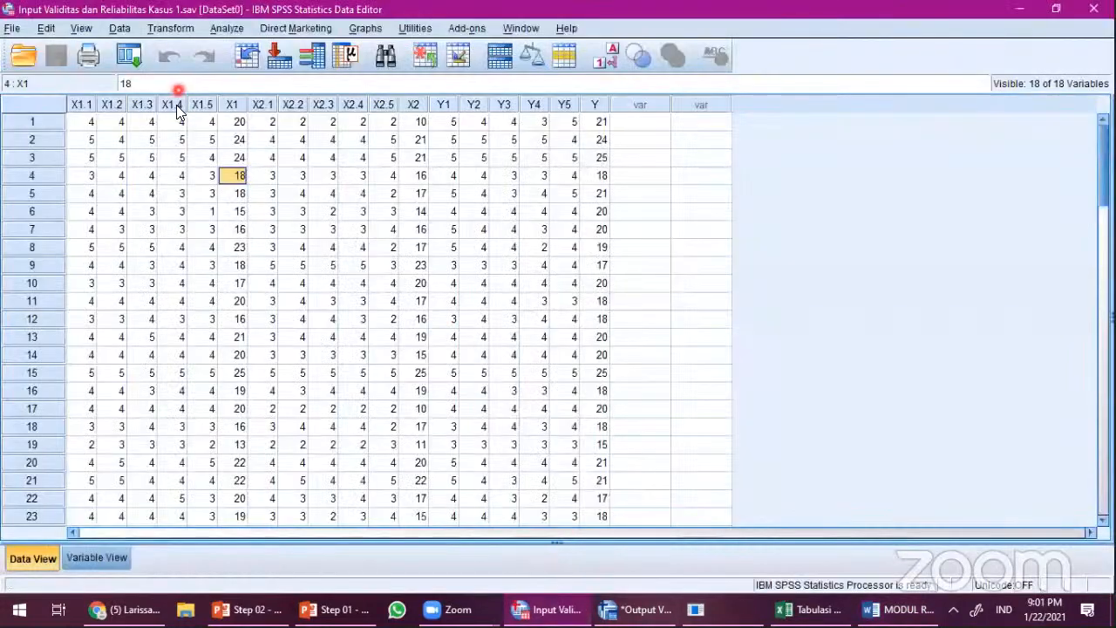
pyautogui.click(174, 105)
pyautogui.rightClick(178, 108)
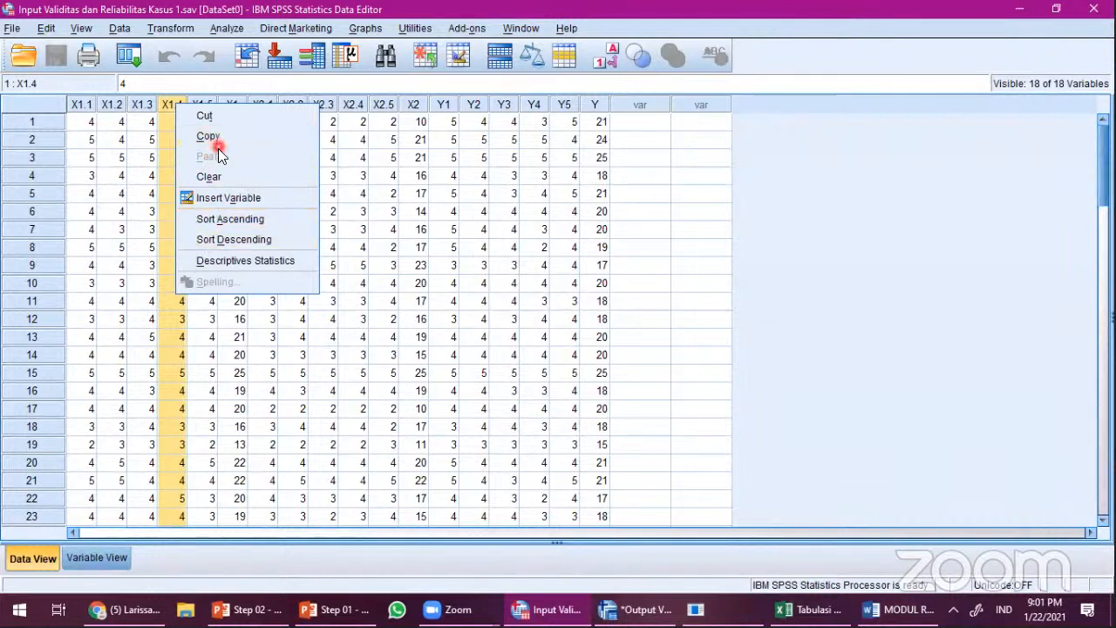
pyautogui.click(227, 173)
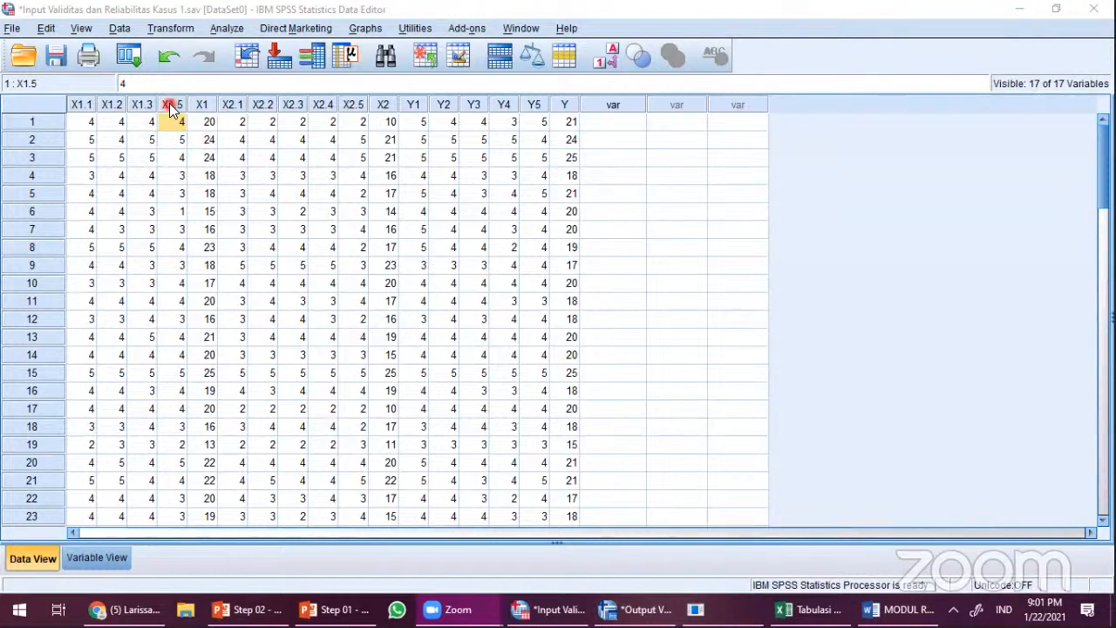
# Step: Set up a bivariate correlation with only X1.1, X1.2, X1.3 and X1.5 as variables, and cancel it without running
pyautogui.click(226, 28)
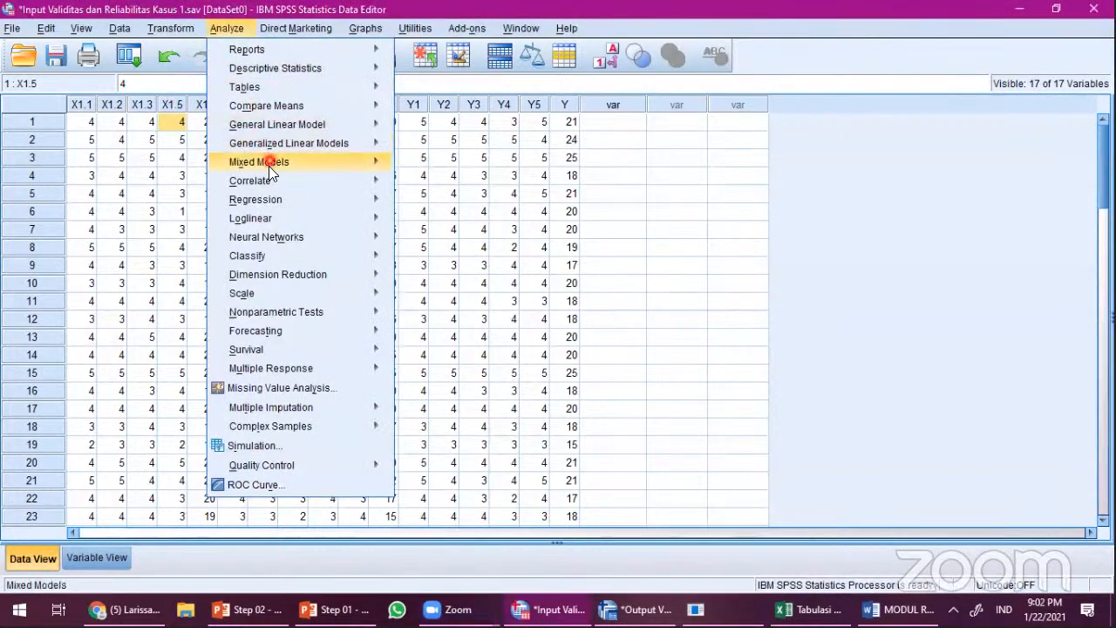
pyautogui.moveTo(360, 181)
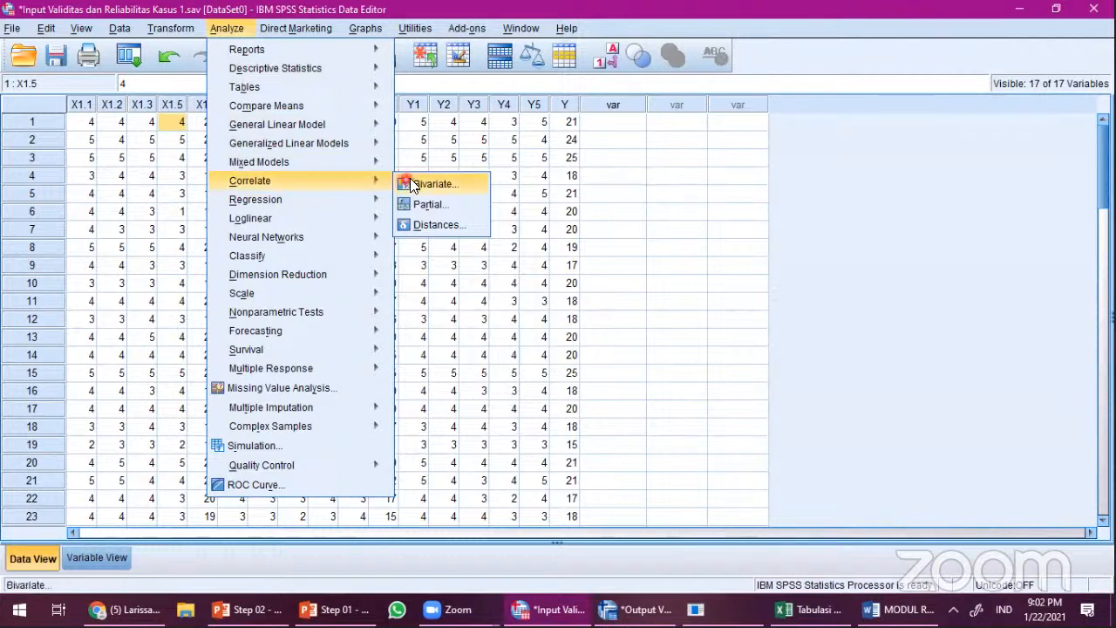
pyautogui.click(423, 184)
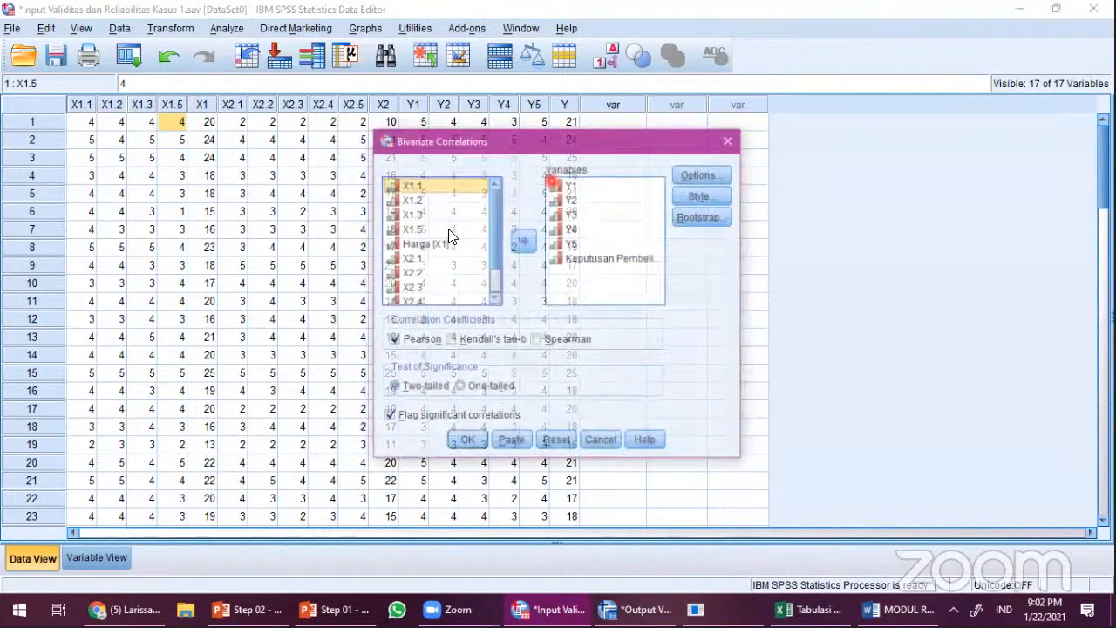
pyautogui.keyDown('shift'); pyautogui.click(449, 228); pyautogui.keyUp('shift')
pyautogui.hotkey('ctrl', 'a')
pyautogui.click(517, 243)
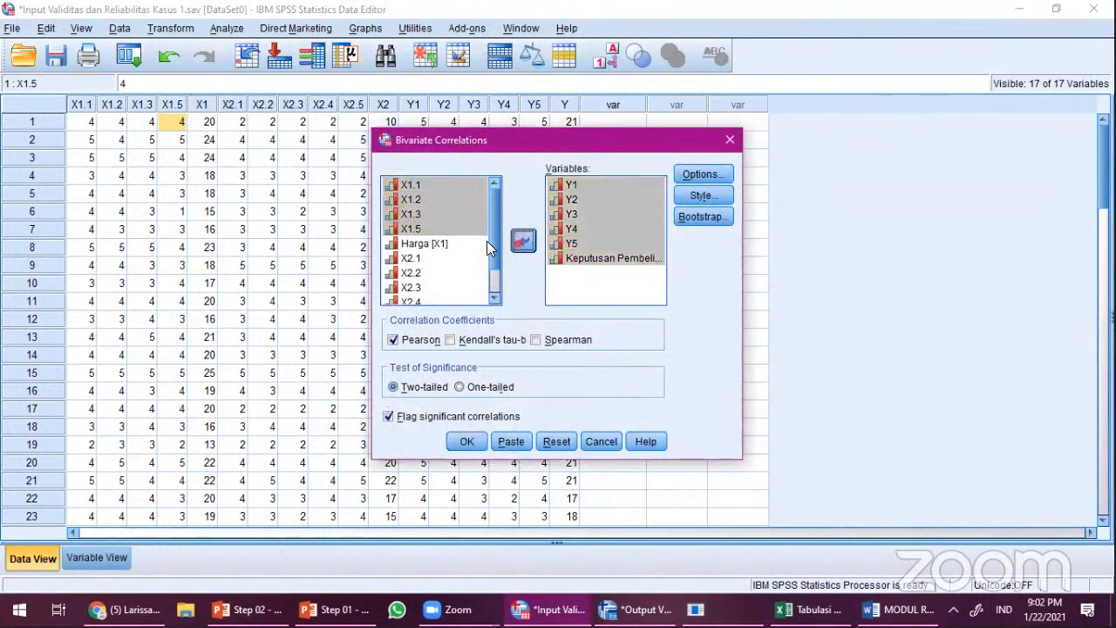
pyautogui.scroll(2, 431, 218)
pyautogui.moveTo(434, 192); pyautogui.dragTo(471, 249)
pyautogui.click(523, 241)
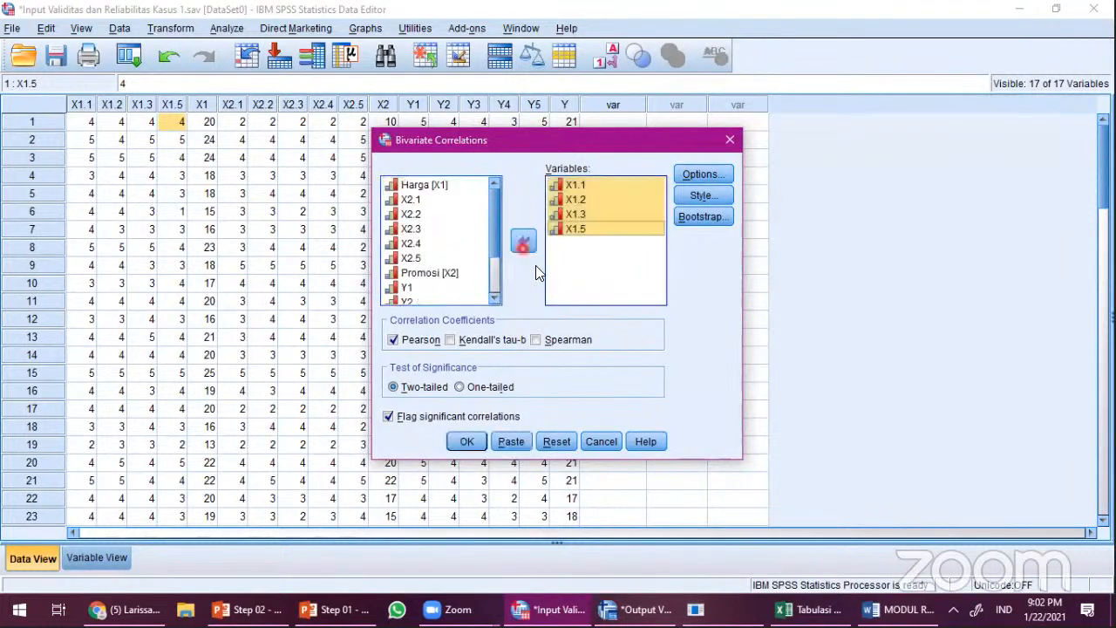
pyautogui.click(601, 441)
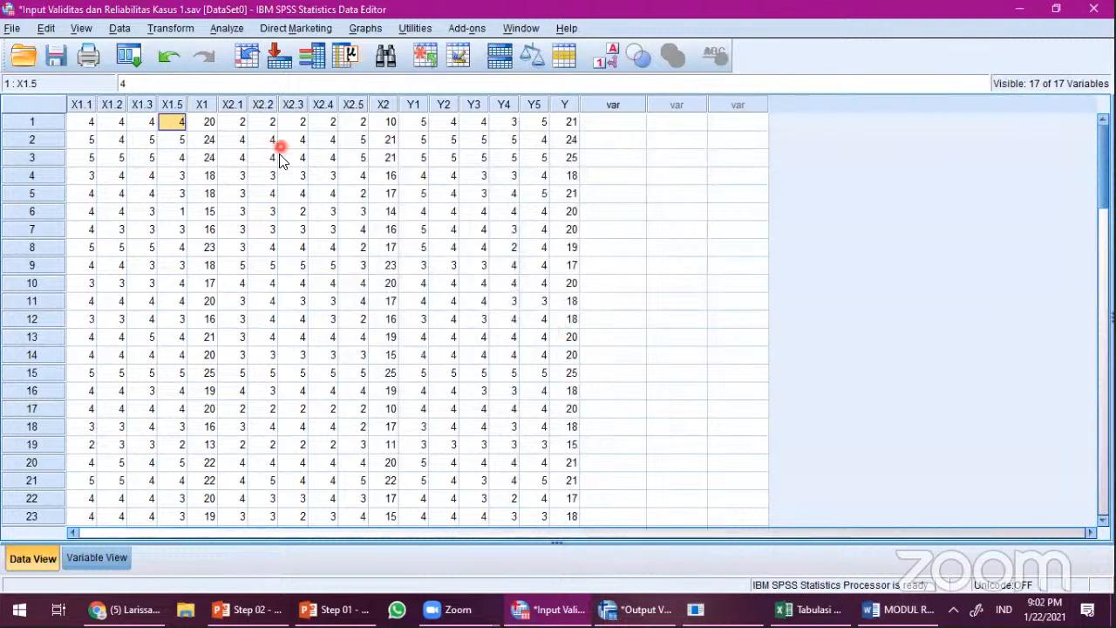
# Step: Undo the deletion of the X1.4 column in the SPSS dataset and return to the Word module
pyautogui.click(166, 56)
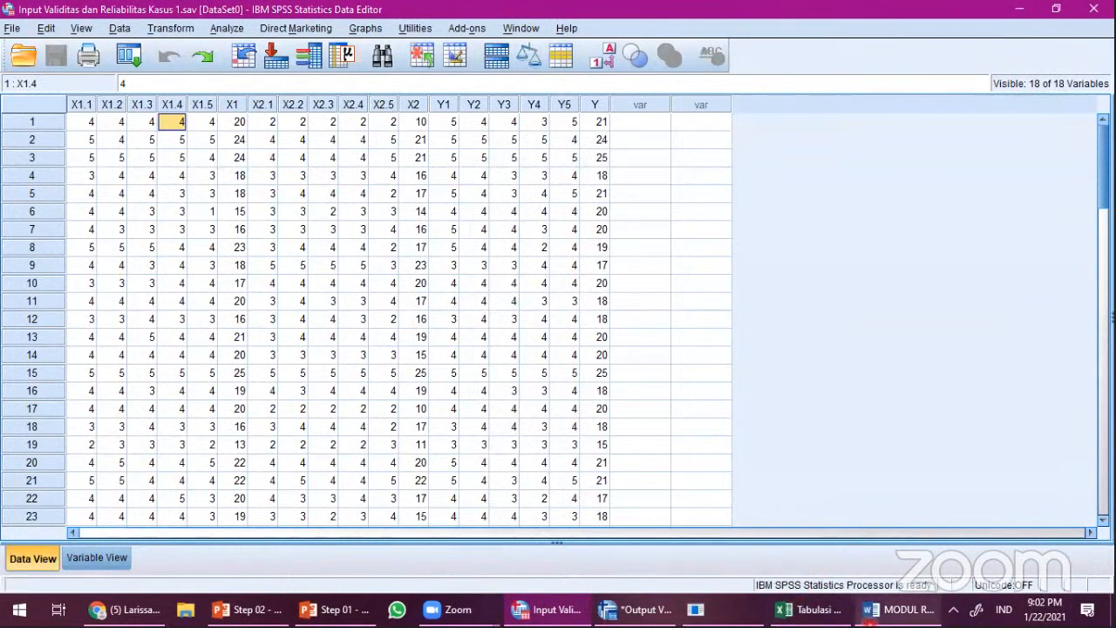
pyautogui.click(899, 610)
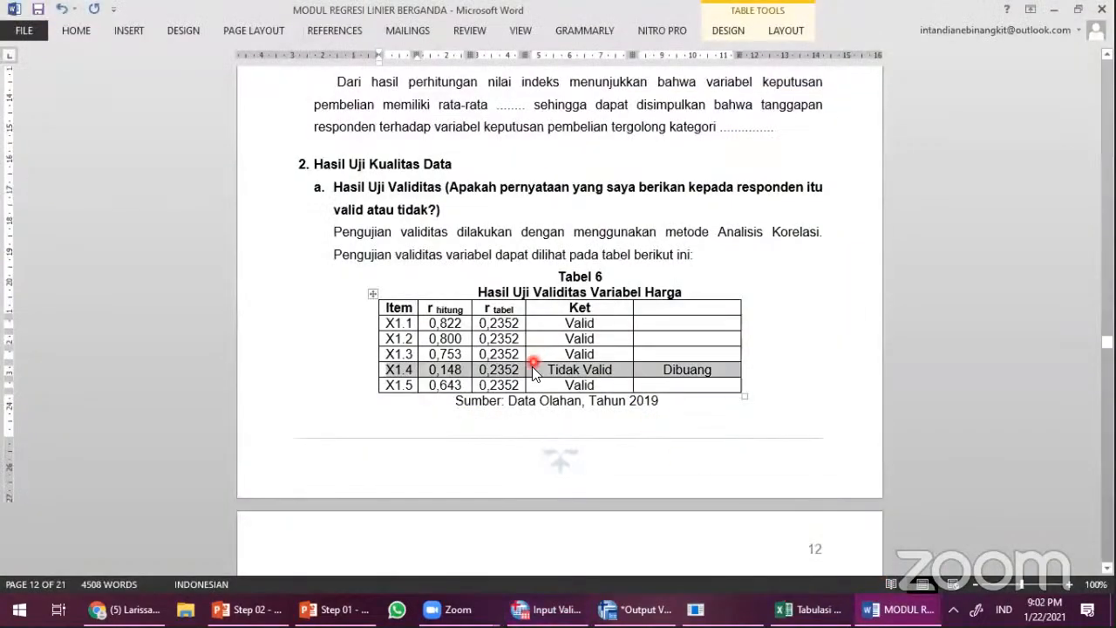
# Step: Examine the unfilled Tabel 7 and Tabel 8, their interpretation paragraphs and the Uji Reliabilitas section
pyautogui.scroll(-5, 523, 406)
pyautogui.scroll(-8, 523, 406)
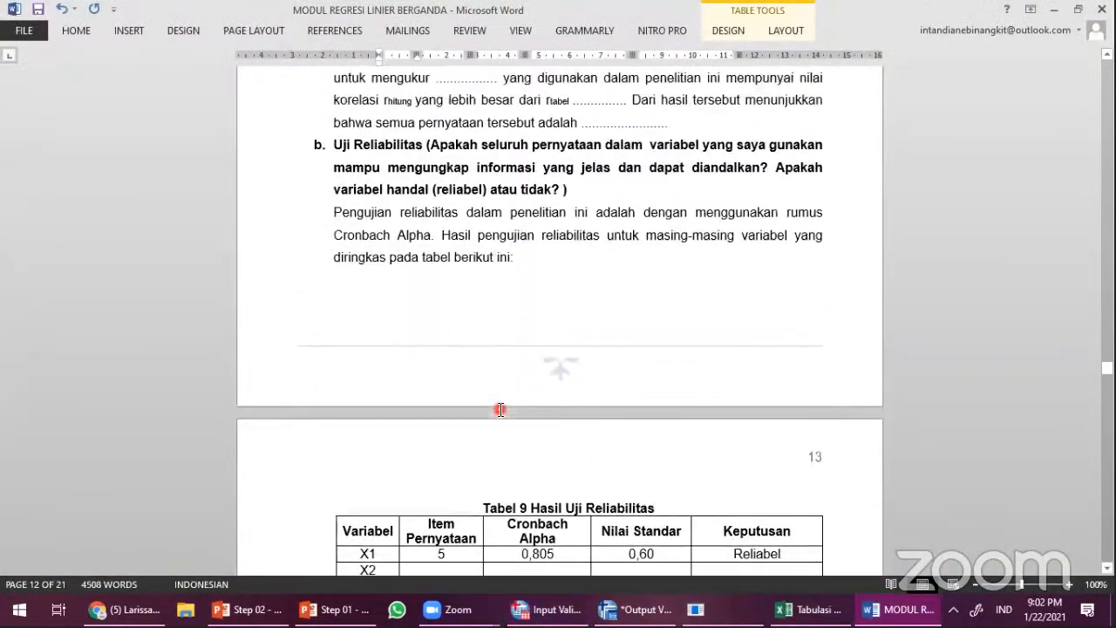
pyautogui.scroll(2, 445, 372)
pyautogui.moveTo(276, 225); pyautogui.dragTo(285, 278)
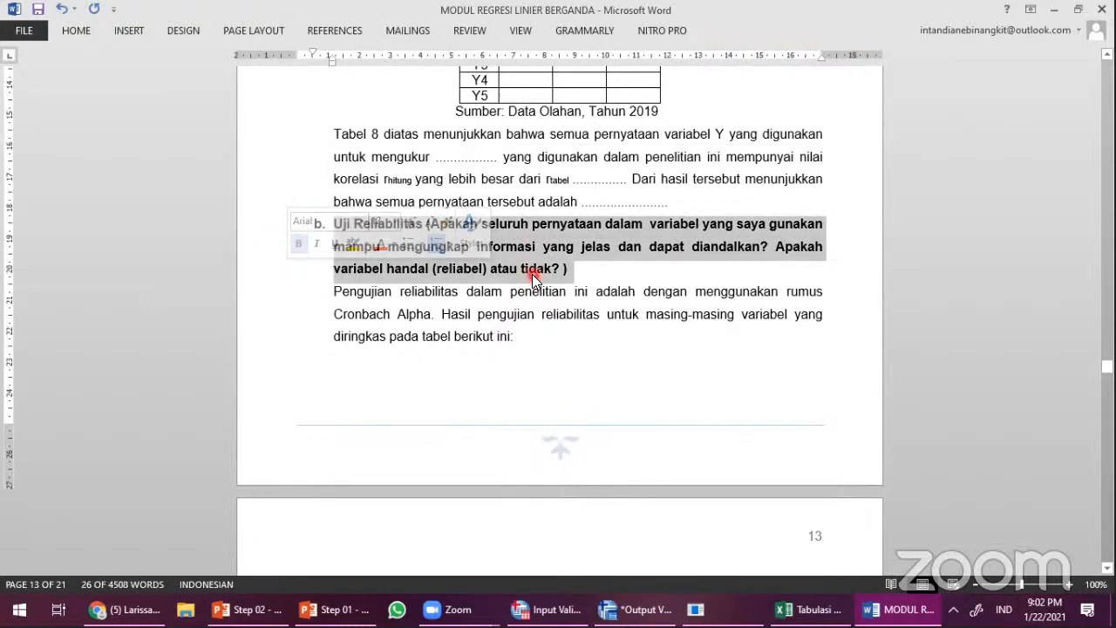
pyautogui.scroll(1, 533, 272)
pyautogui.scroll(5, 534, 272)
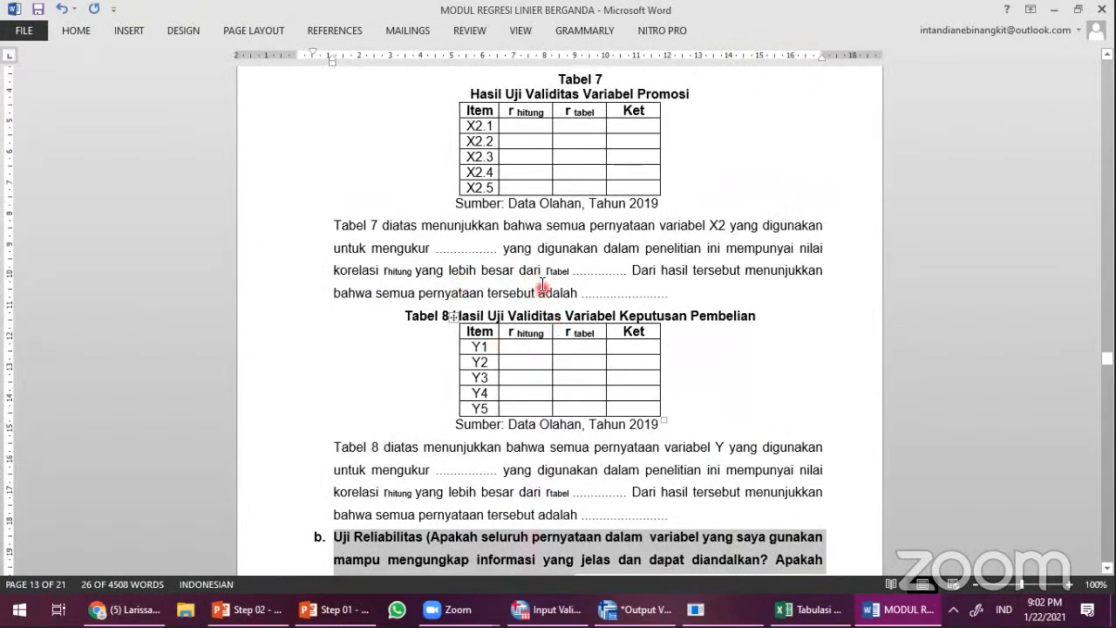
pyautogui.scroll(2, 576, 261)
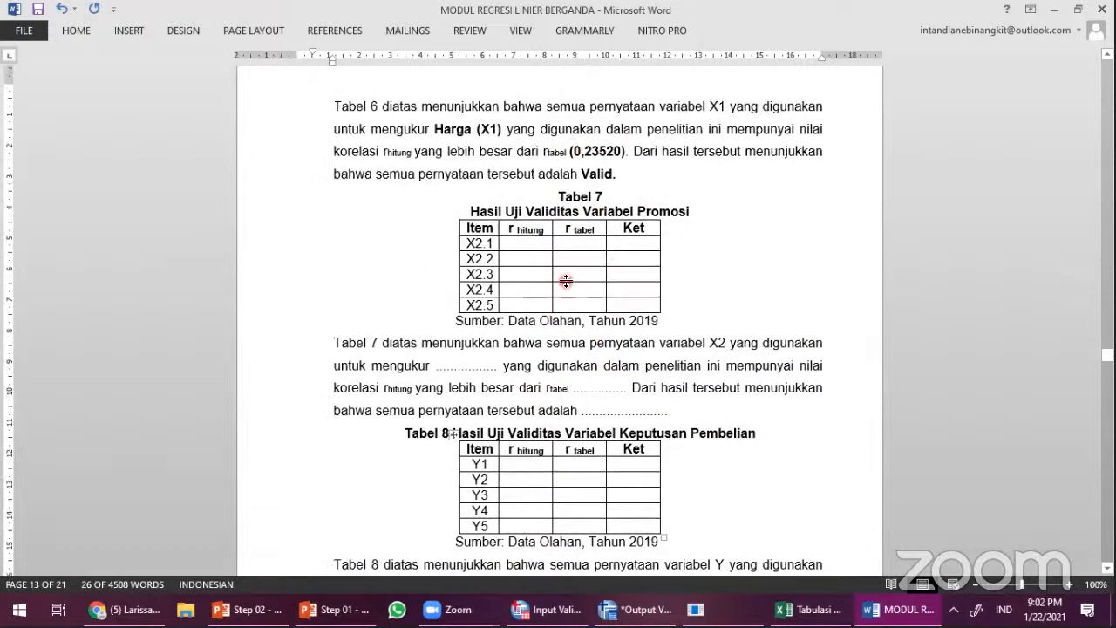
pyautogui.moveTo(478, 244); pyautogui.dragTo(607, 248)
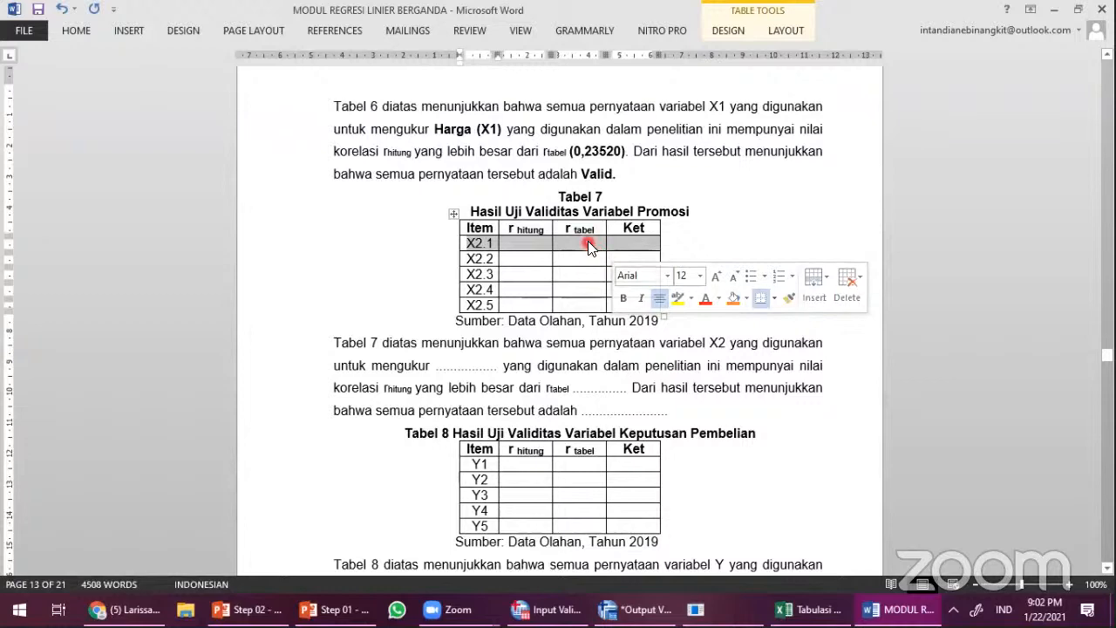
pyautogui.click(582, 245)
pyautogui.scroll(-4, 611, 296)
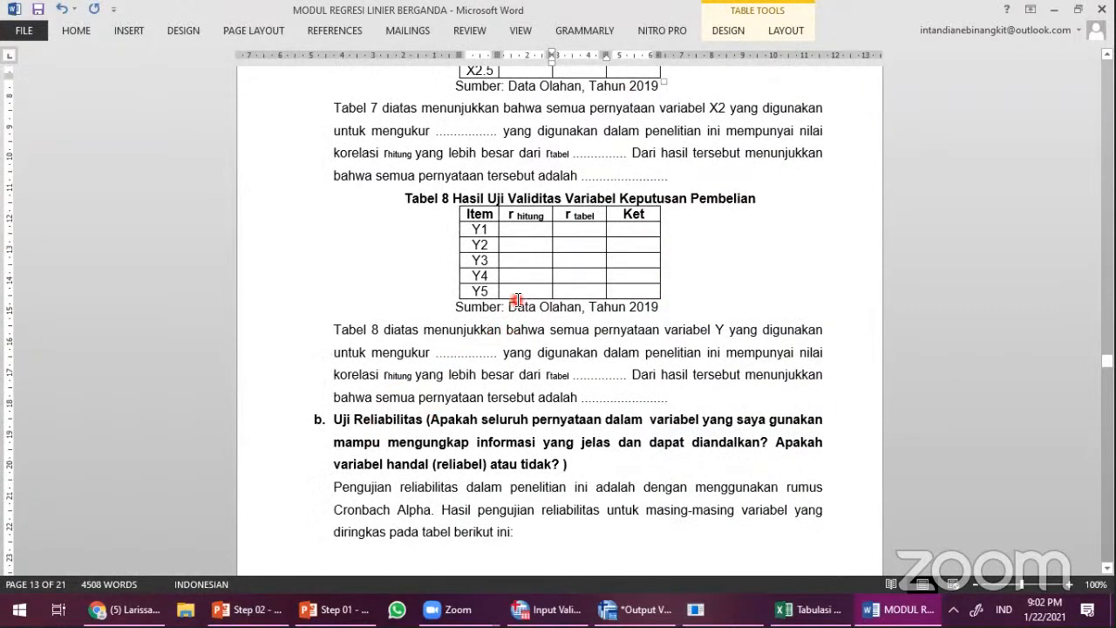
pyautogui.moveTo(335, 420); pyautogui.dragTo(425, 429)
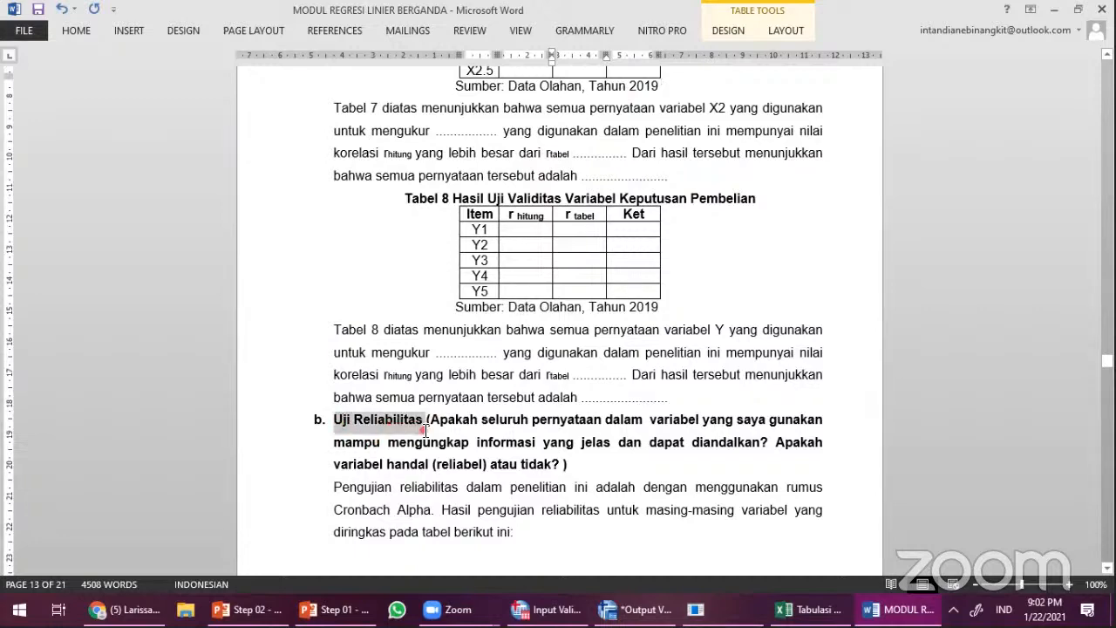
pyautogui.click(627, 478)
pyautogui.scroll(-5, 515, 444)
pyautogui.scroll(7, 506, 411)
pyautogui.moveTo(662, 469); pyautogui.dragTo(471, 259)
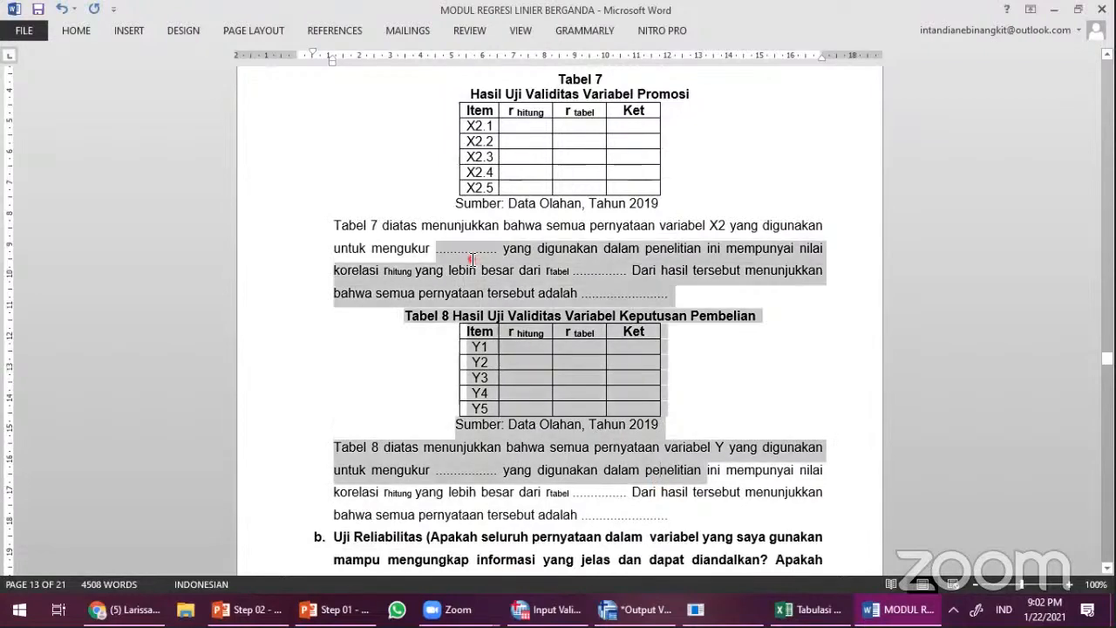
# Step: In Tabel 6, change item X1.4's r hitung to 0,748 and its Ket entry to Valid
pyautogui.scroll(9, 384, 195)
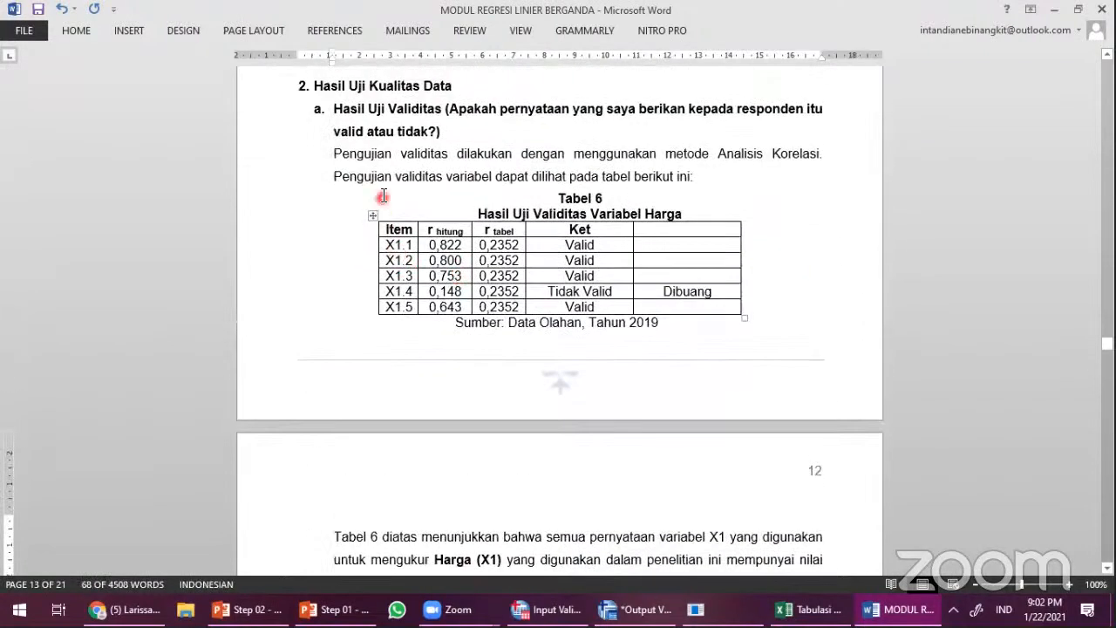
pyautogui.keyDown('shift'); pyautogui.click(384, 195); pyautogui.keyUp('shift')
pyautogui.click(443, 294)
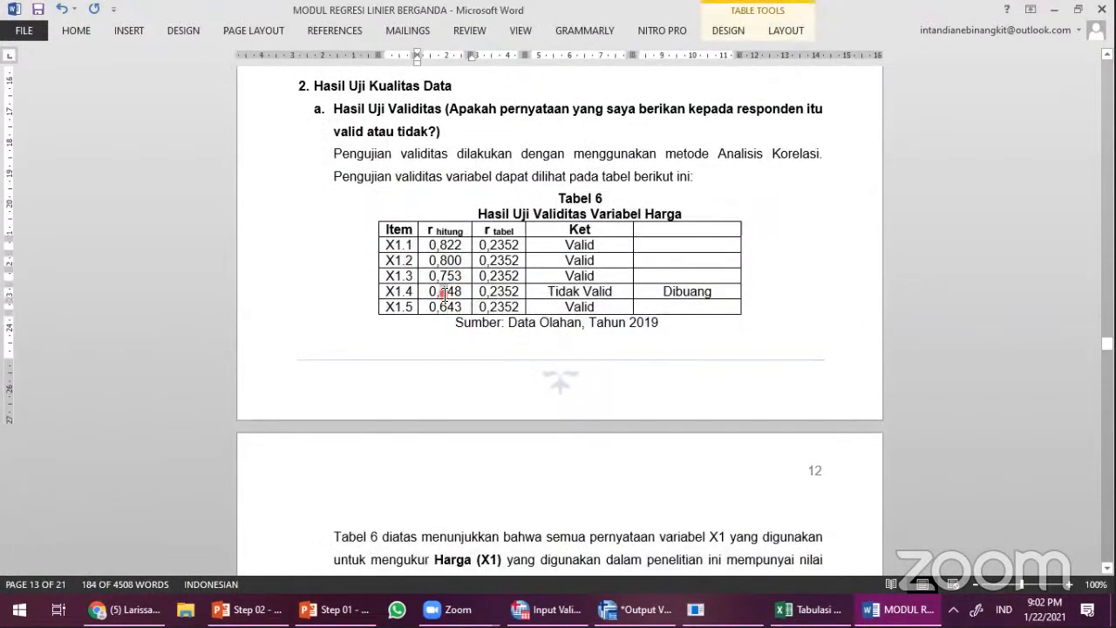
pyautogui.moveTo(548, 292); pyautogui.dragTo(576, 294)
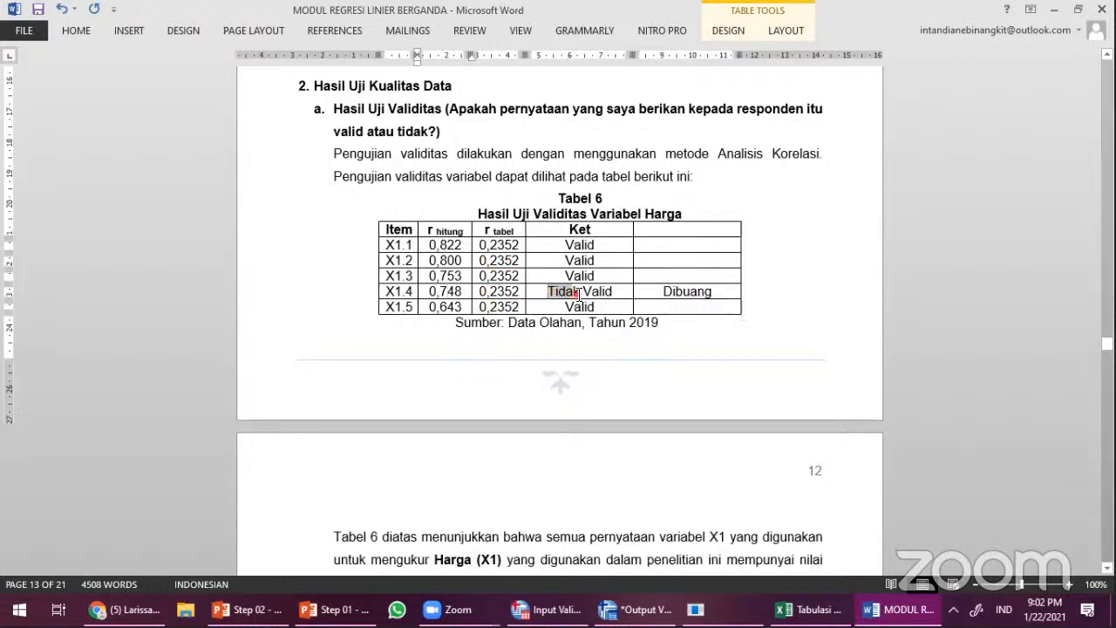
pyautogui.press('Delete')
# Step: Delete the extra column containing Dibuang from Tabel 6
pyautogui.click(662, 292)
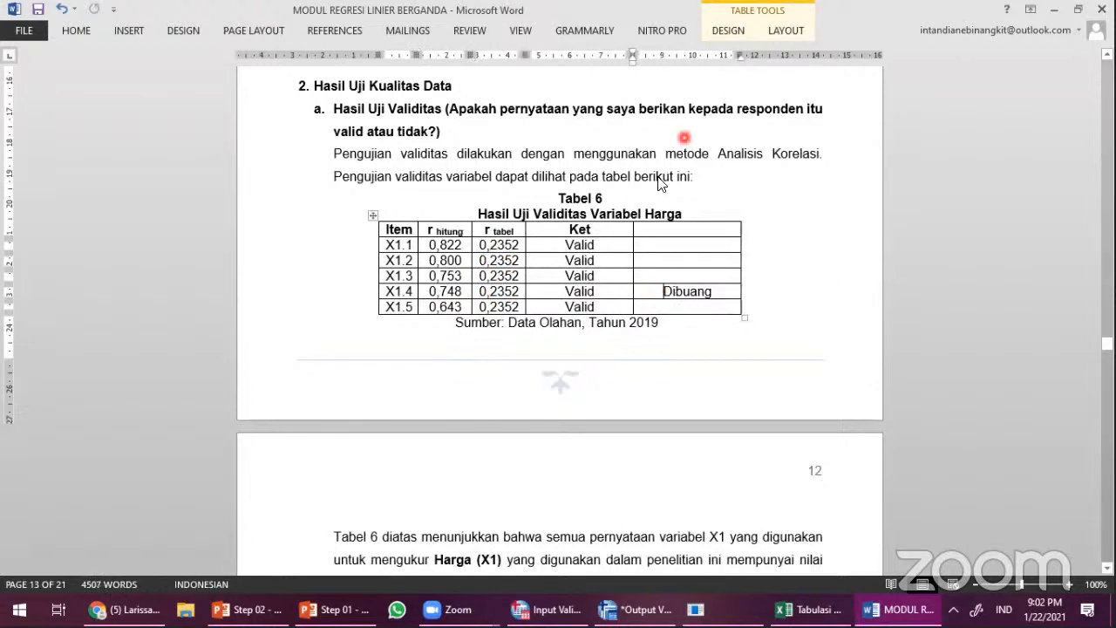
pyautogui.click(783, 33)
pyautogui.click(226, 81)
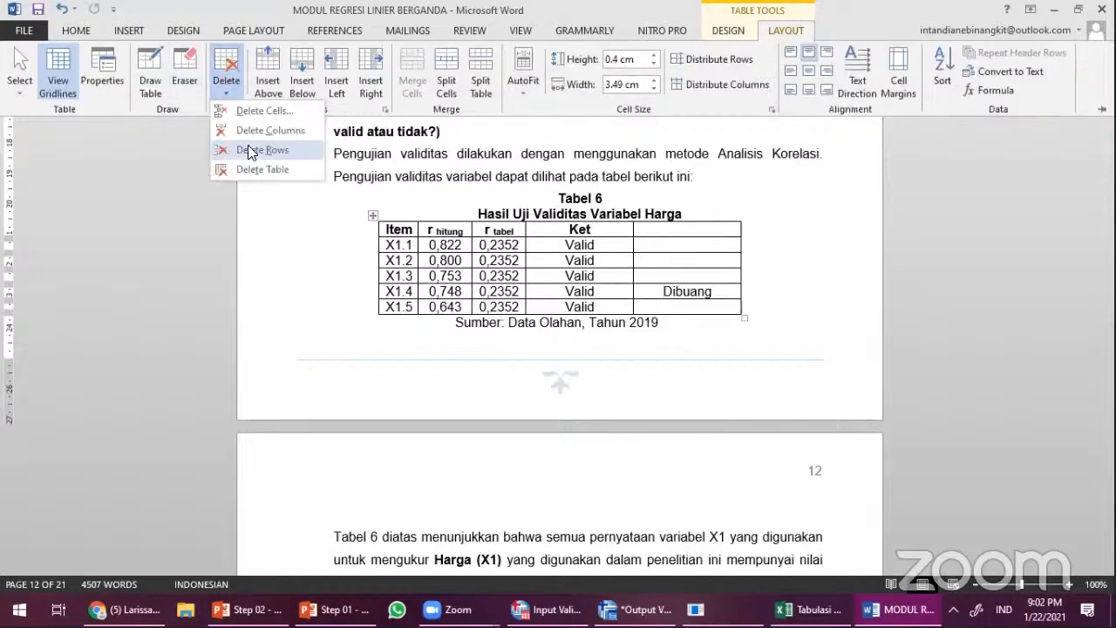
pyautogui.click(253, 131)
# Step: Copy the Reliabel decision from the X1 row of Tabel 9 into the Keputusan cells for X2 and Y
pyautogui.scroll(-3, 663, 389)
pyautogui.scroll(-10, 665, 389)
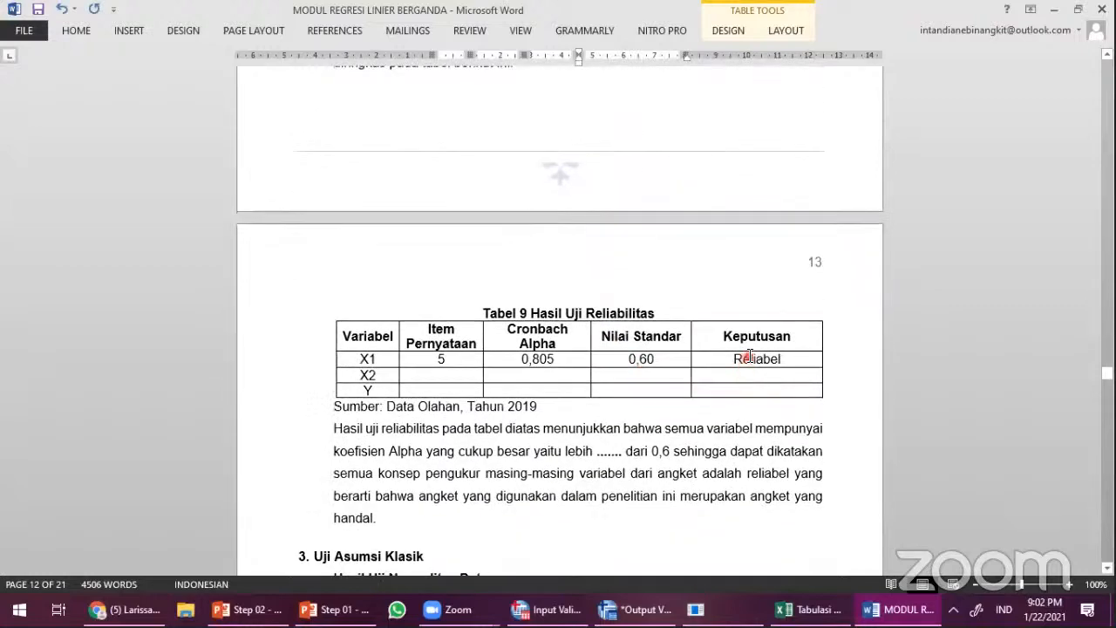
pyautogui.moveTo(753, 368); pyautogui.dragTo(752, 385)
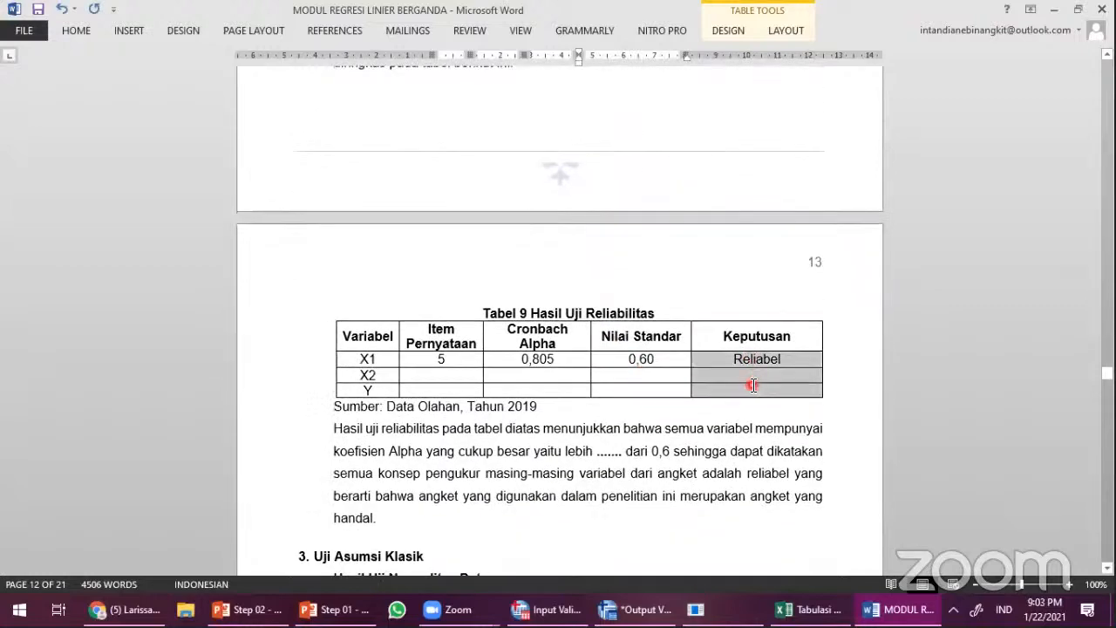
pyautogui.click(730, 358)
pyautogui.moveTo(700, 358); pyautogui.dragTo(781, 368)
pyautogui.hotkey('ctrl', 'c')
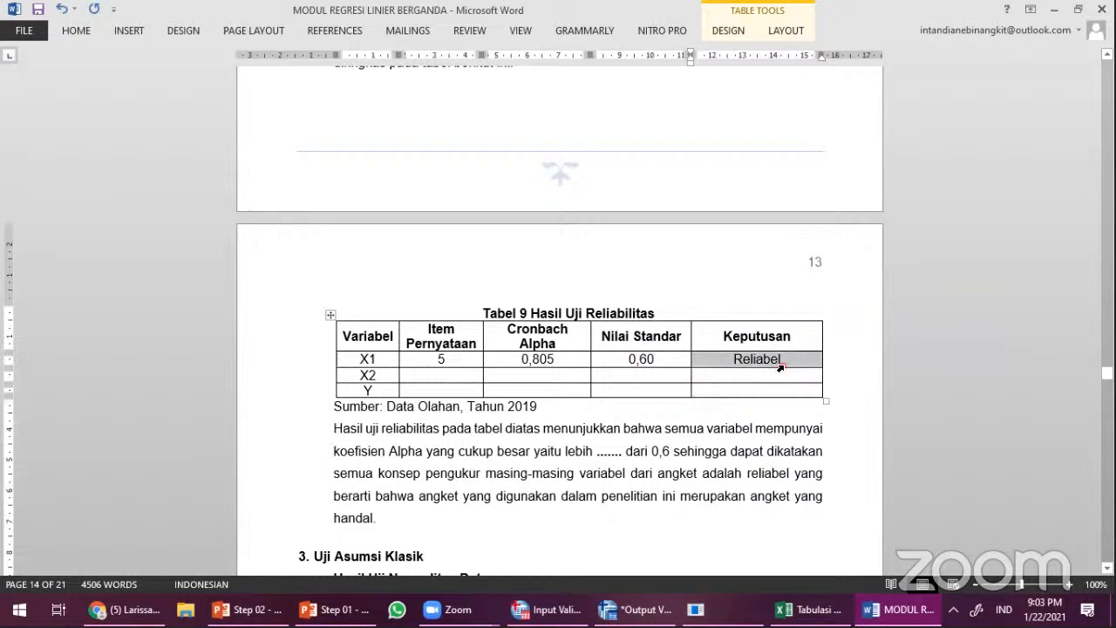
pyautogui.click(777, 375)
pyautogui.hotkey('ctrl', 'v')
pyautogui.click(771, 389)
pyautogui.hotkey('ctrl', 'v')
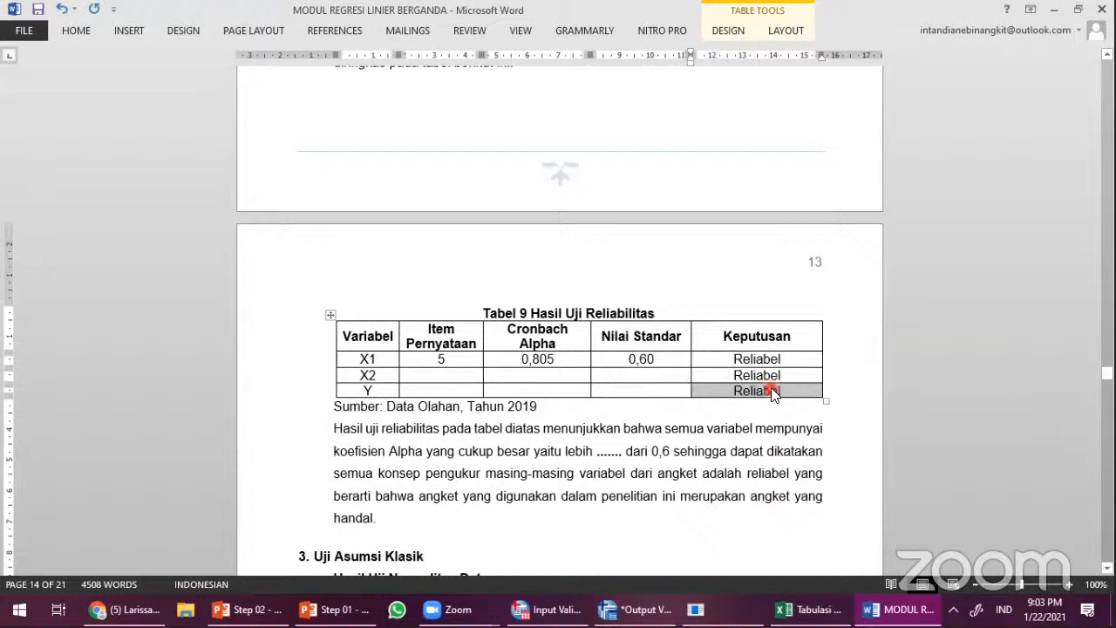
# Step: Examine the remaining module sections from Uji Asumsi Klasik through the regression analysis and Uji t to the Kesimpulan
pyautogui.scroll(-3, 505, 493)
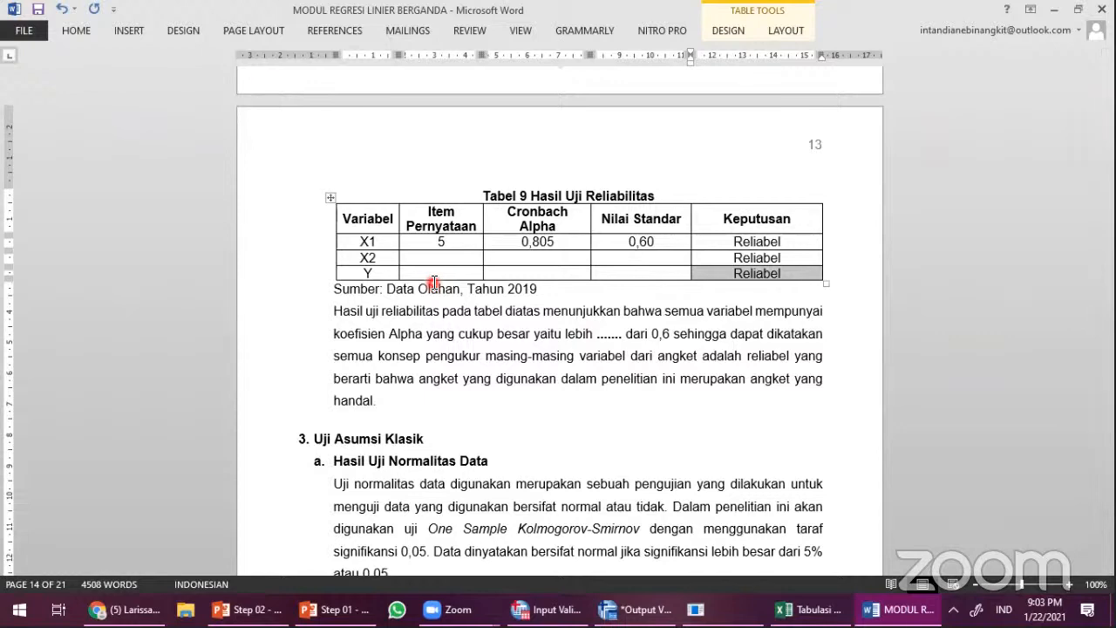
pyautogui.scroll(-5, 481, 323)
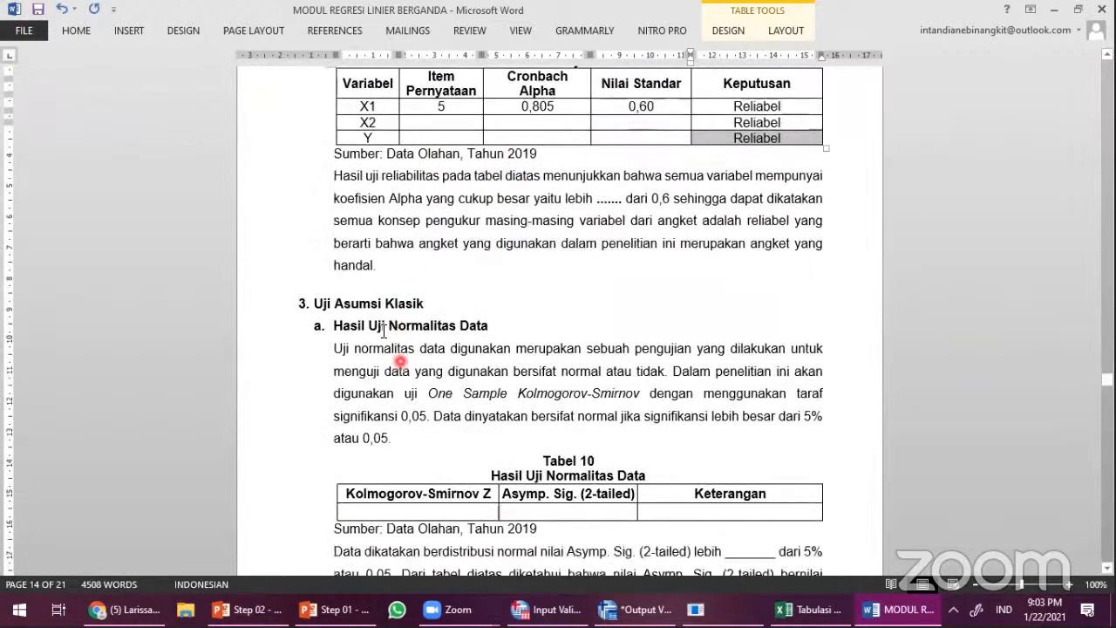
pyautogui.click(269, 290)
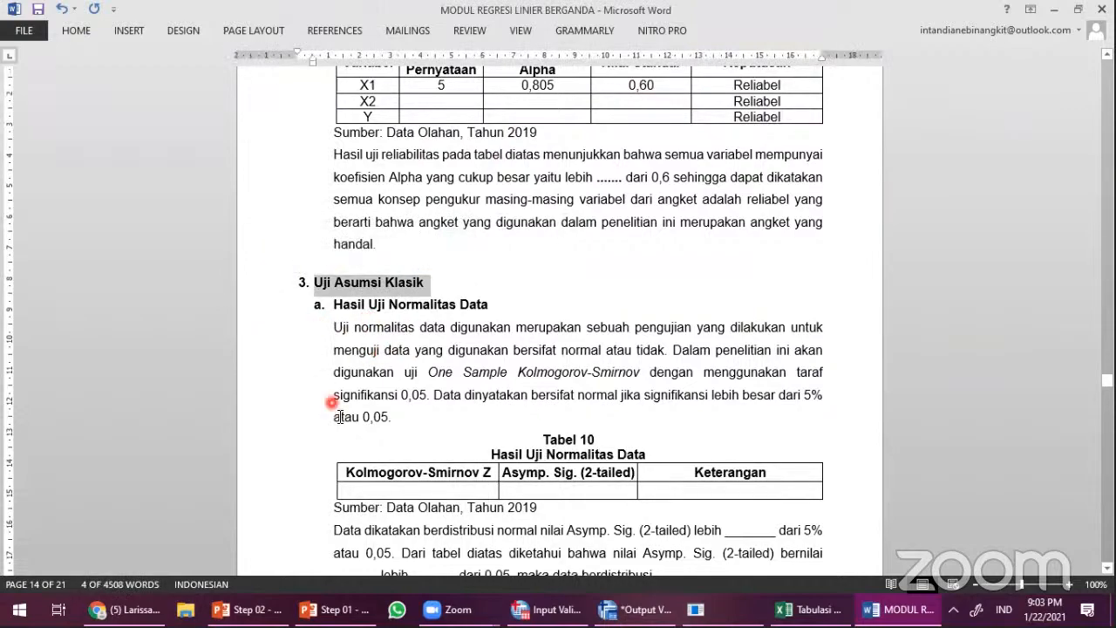
pyautogui.scroll(-20, 335, 409)
pyautogui.scroll(-20, 338, 408)
pyautogui.scroll(-8, 340, 402)
pyautogui.click(251, 224)
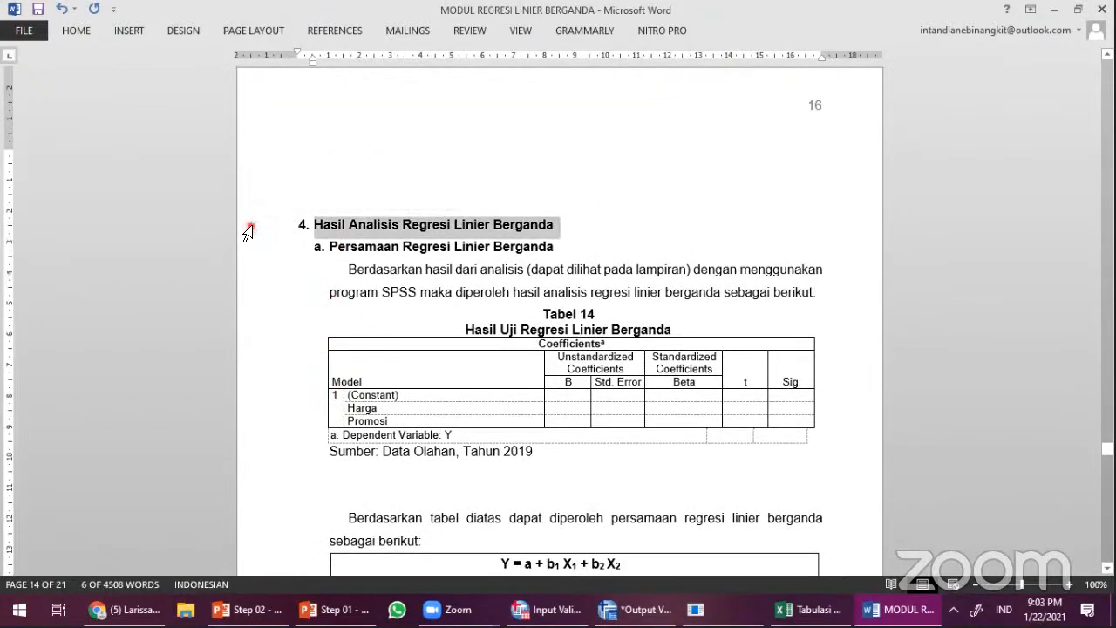
pyautogui.scroll(-20, 370, 386)
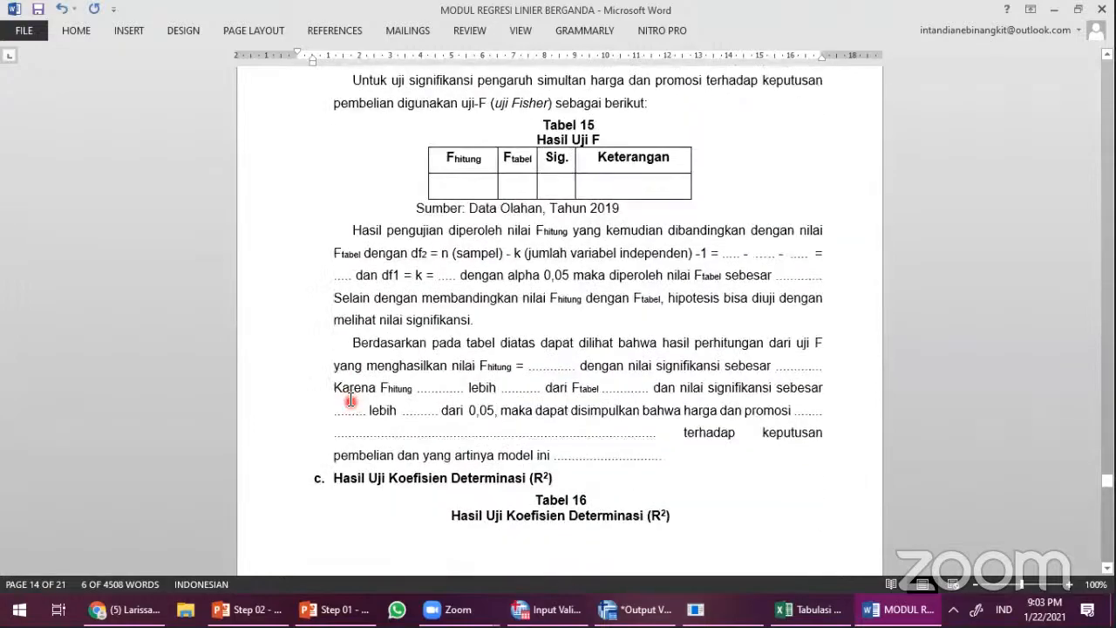
pyautogui.scroll(-20, 349, 396)
pyautogui.scroll(10, 348, 397)
pyautogui.scroll(1, 294, 349)
pyautogui.click(262, 305)
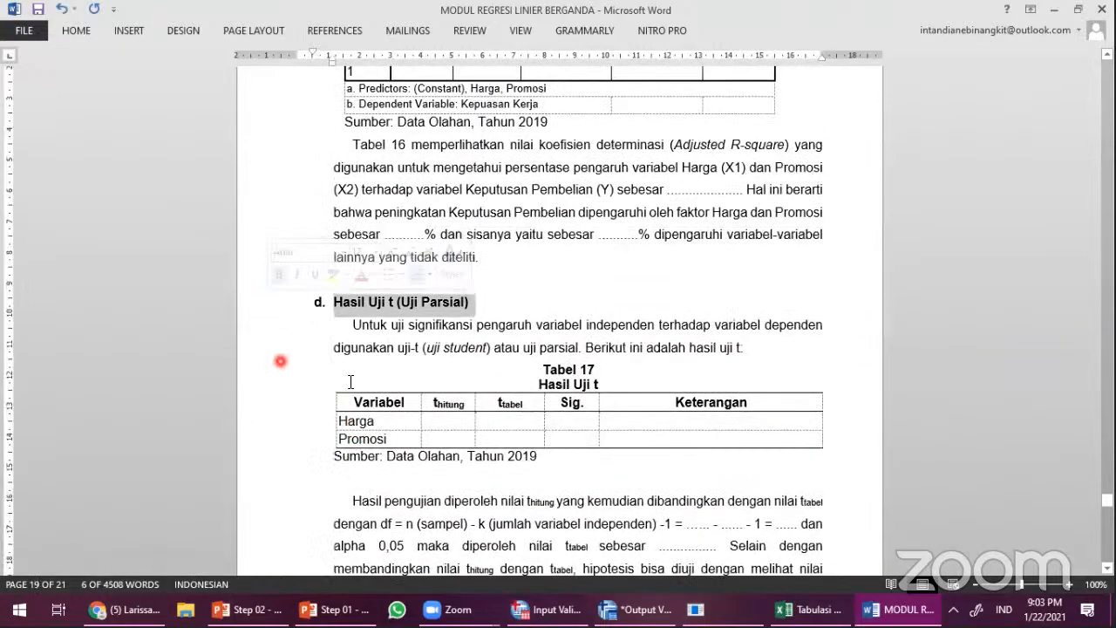
pyautogui.scroll(-15, 977, 408)
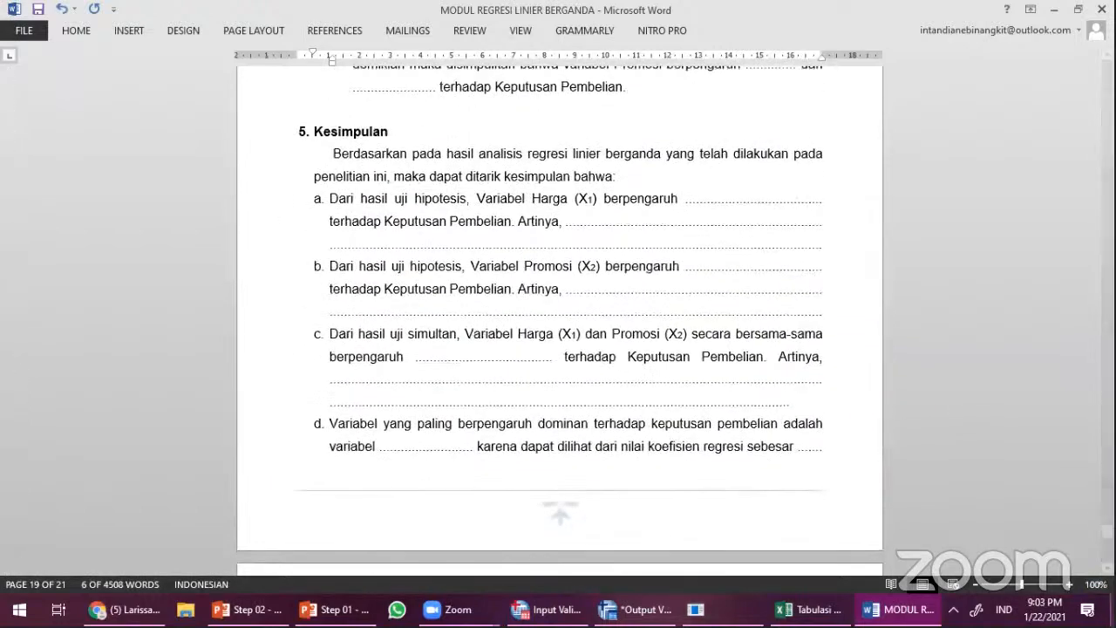
pyautogui.scroll(-15, 1019, 494)
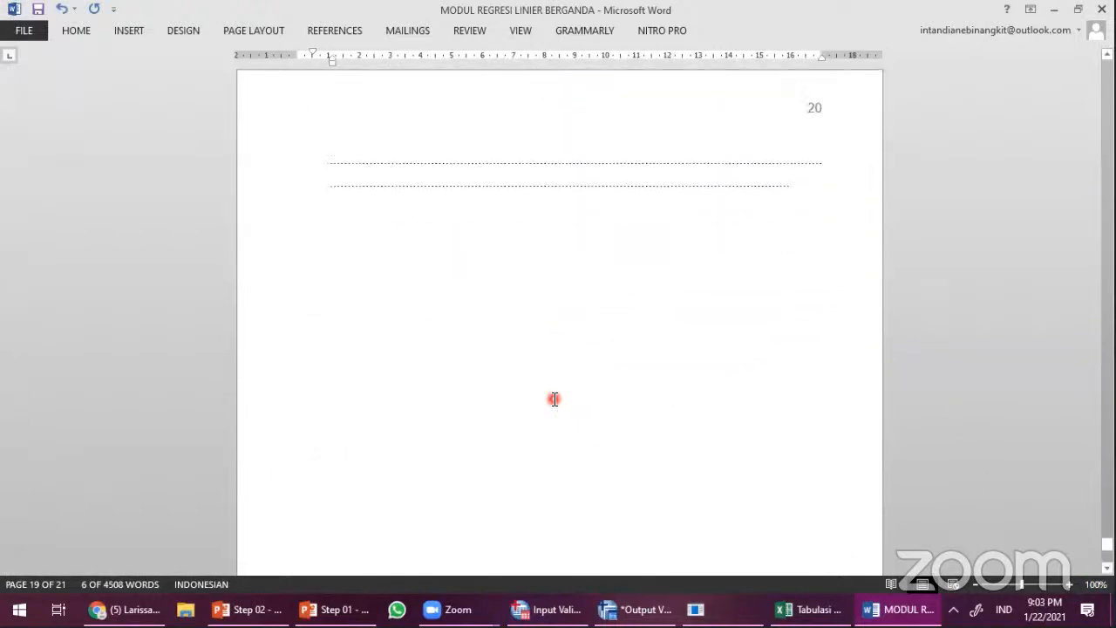
# Step: Review the Hasil Uji Kualitas Data heading above Tabel 6 and return to the worksheet's cover page
pyautogui.moveTo(1108, 549); pyautogui.dragTo(1107, 489)
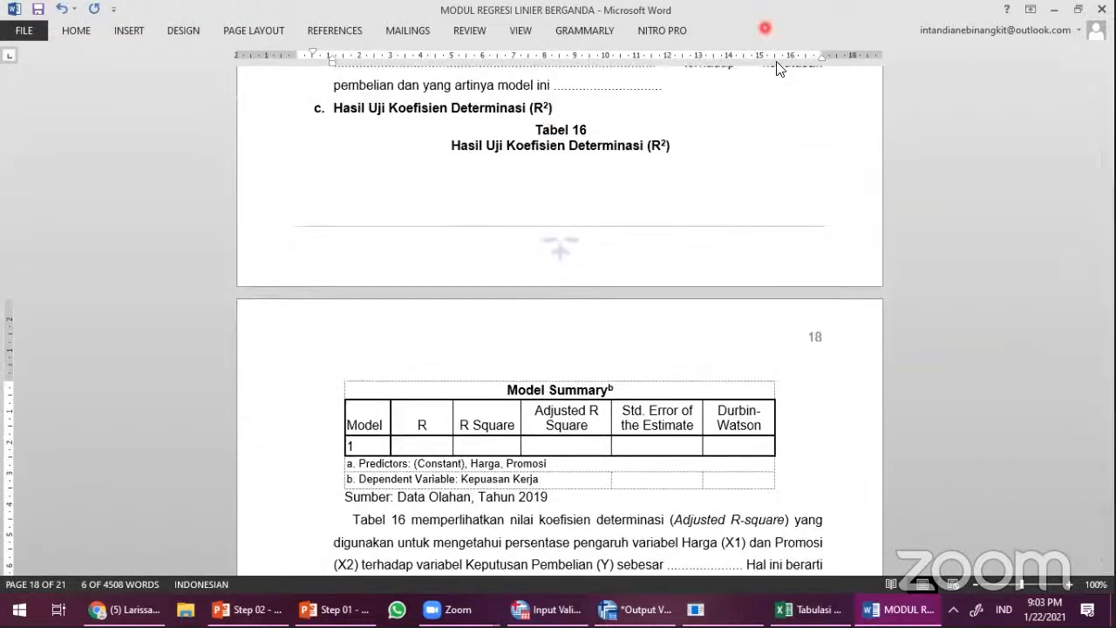
pyautogui.moveTo(1107, 491); pyautogui.dragTo(1108, 338)
pyautogui.click(258, 274)
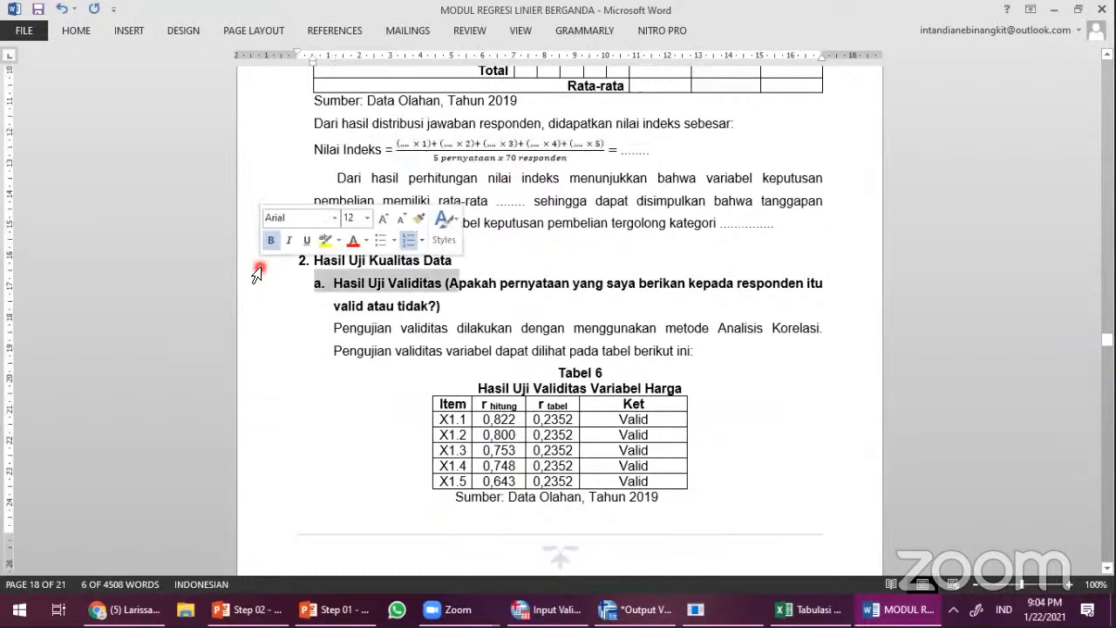
pyautogui.click(260, 261)
pyautogui.moveTo(1103, 342); pyautogui.dragTo(1107, 62)
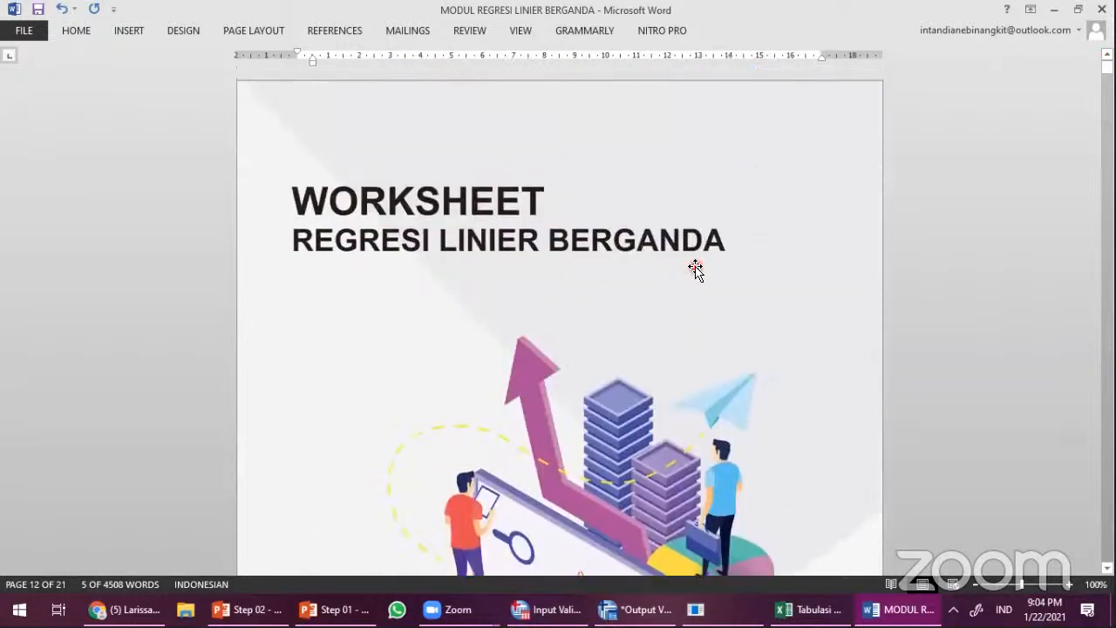
pyautogui.click(520, 198)
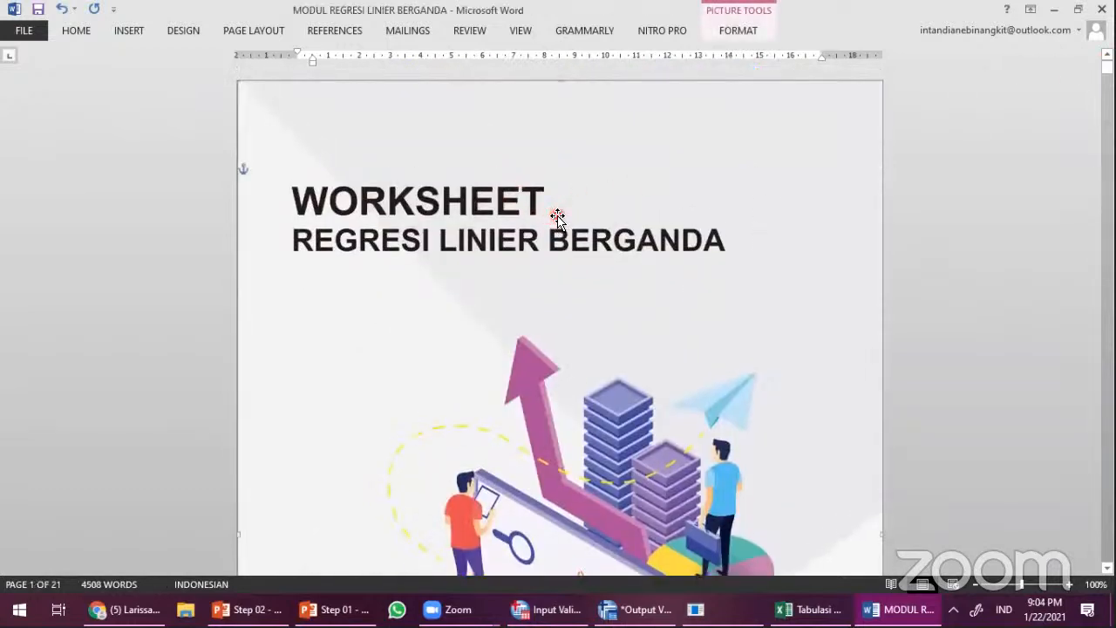